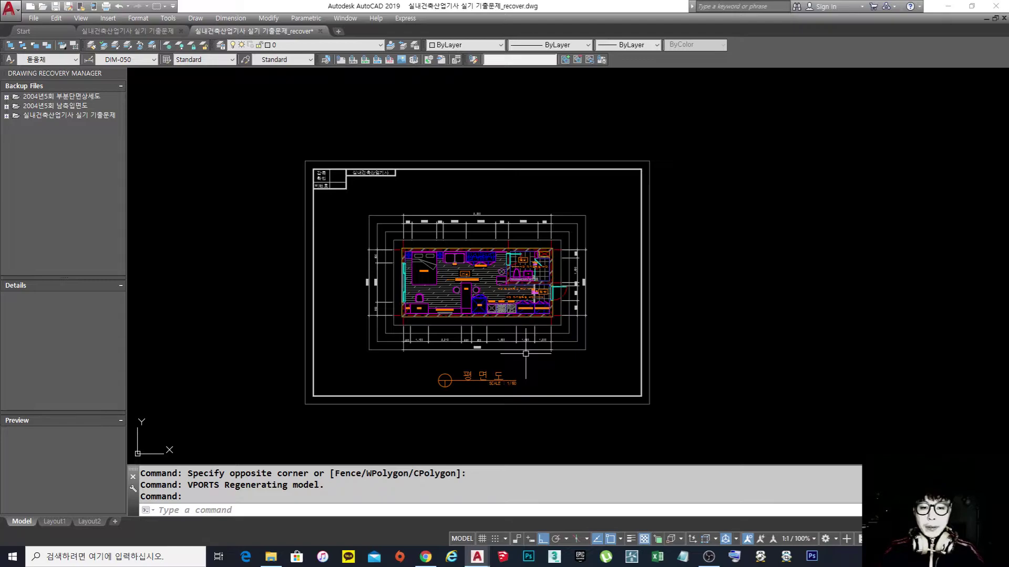
- Examine the finished 1/50 floor plan sheet, including its furniture, finishes, openings and dimensions
{"action": "middle_click_drag", "start_coordinate": [526, 354], "coordinate": [511, 362]}
{"action": "middle_click_drag", "start_coordinate": [342, 322], "coordinate": [349, 321]}
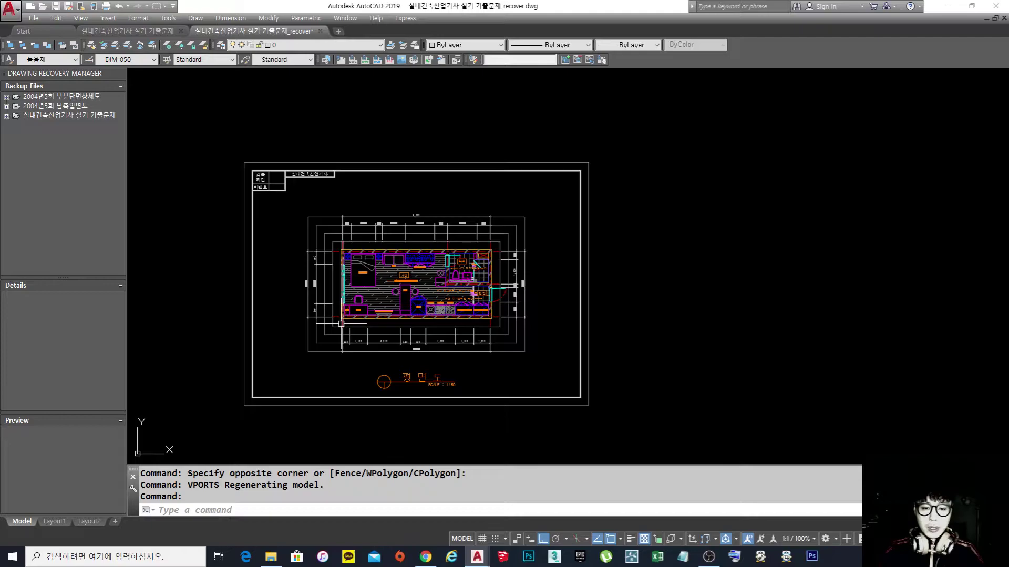
{"action": "scroll", "coordinate": [359, 282], "scroll_direction": "up", "scroll_amount": 2}
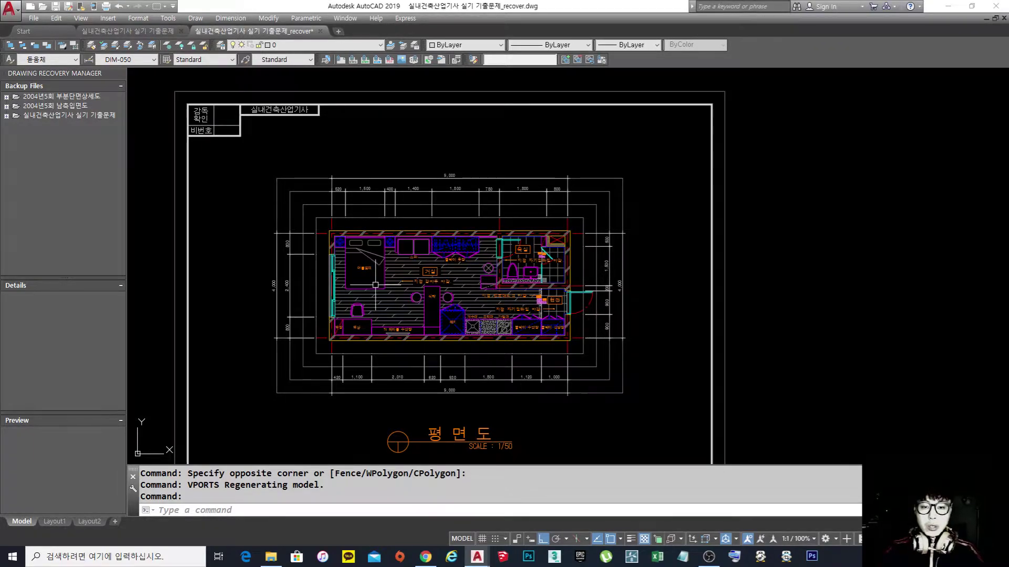
{"action": "scroll", "coordinate": [384, 286], "scroll_direction": "down", "scroll_amount": 2}
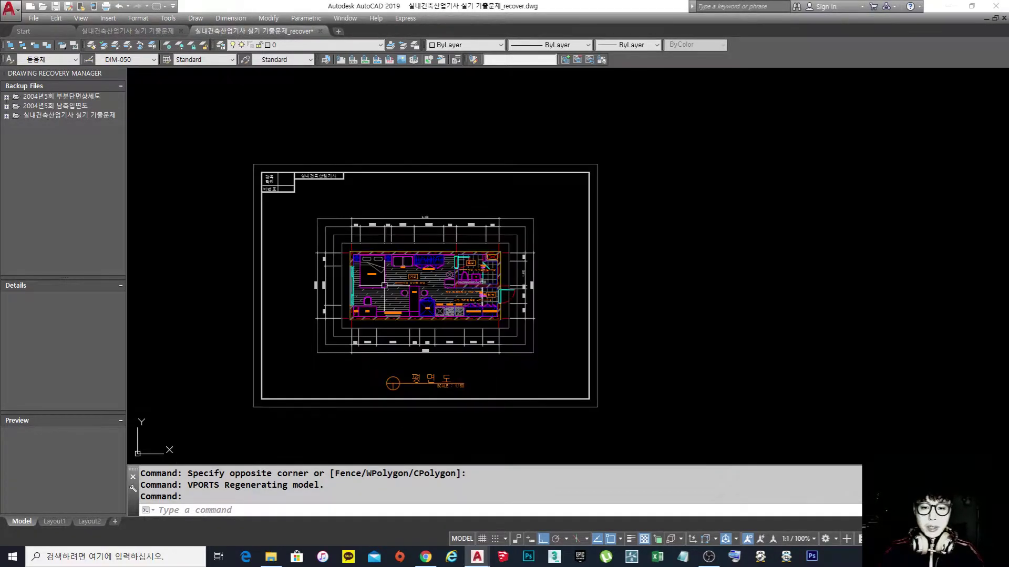
{"action": "middle_click_drag", "start_coordinate": [502, 303], "coordinate": [442, 300]}
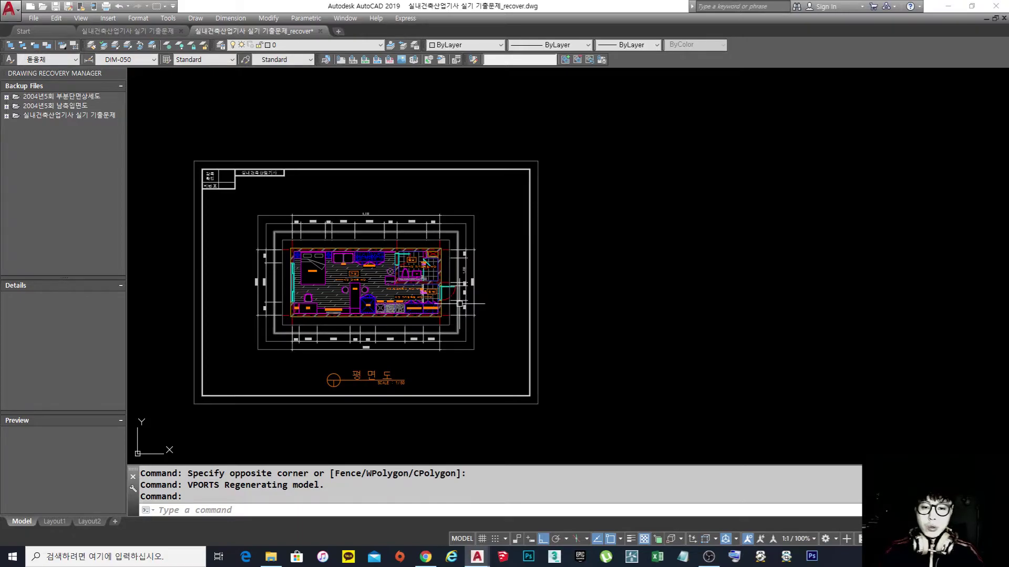
{"action": "scroll", "coordinate": [460, 304], "scroll_direction": "up", "scroll_amount": 2}
{"action": "scroll", "coordinate": [460, 304], "scroll_direction": "down", "scroll_amount": 2}
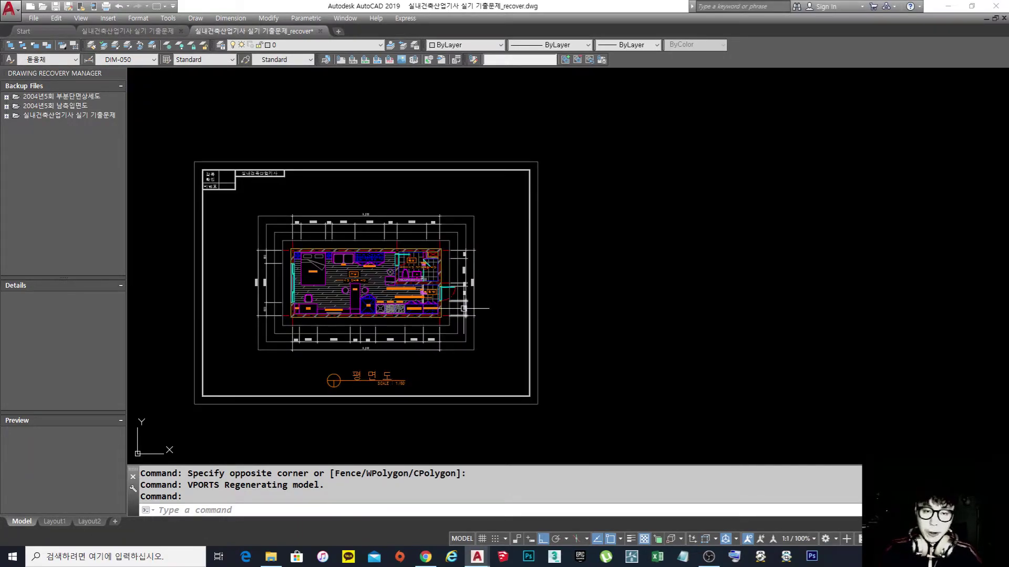
{"action": "middle_click_drag", "start_coordinate": [463, 307], "coordinate": [458, 305]}
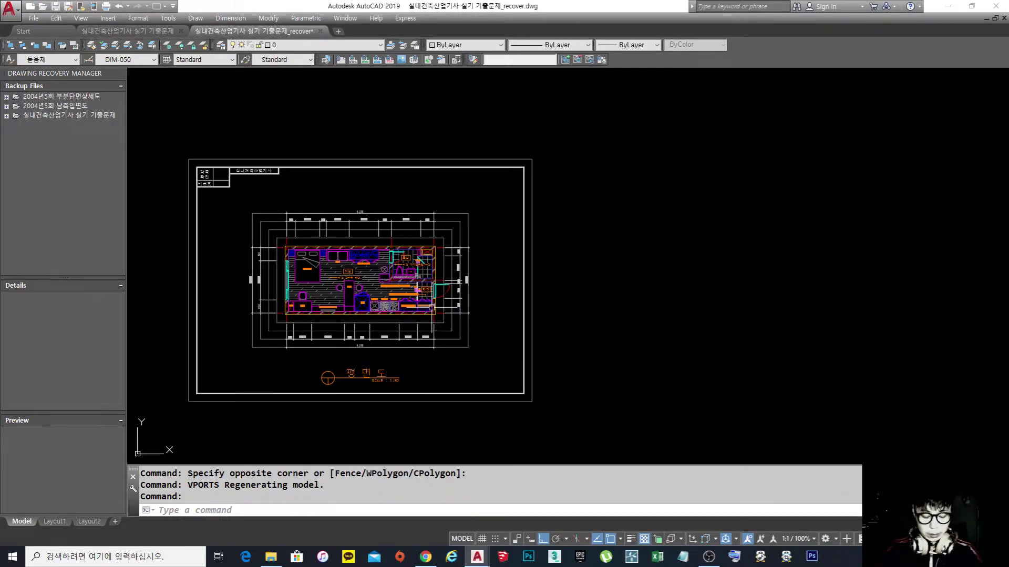
- Copy the whole floor plan sheet with its border and place the copy directly against the original's right edge
{"action": "key", "text": "Escape"}
{"action": "key", "text": "Escape"}
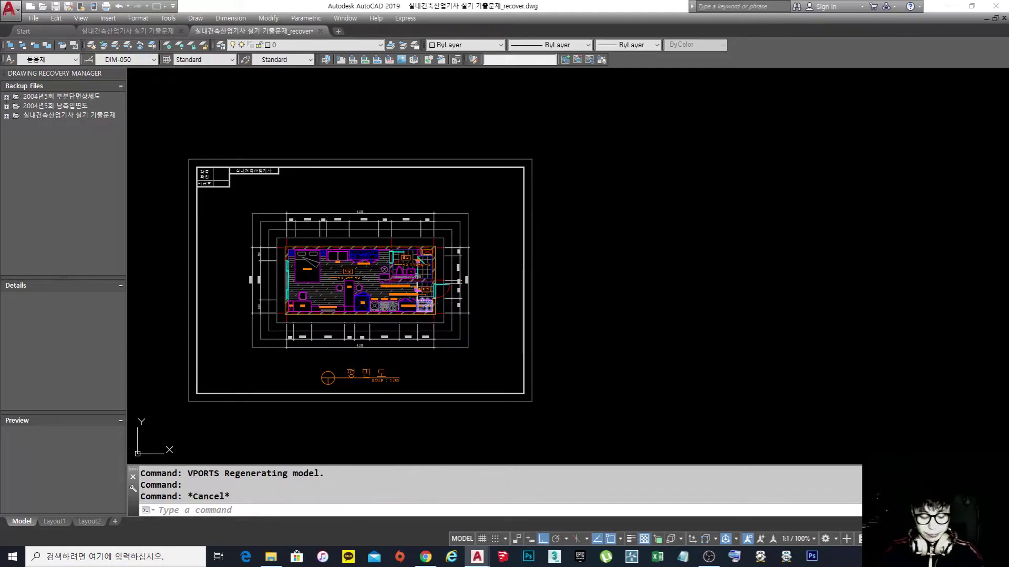
{"action": "key", "text": "Return"}
{"action": "left_click", "coordinate": [596, 433]}
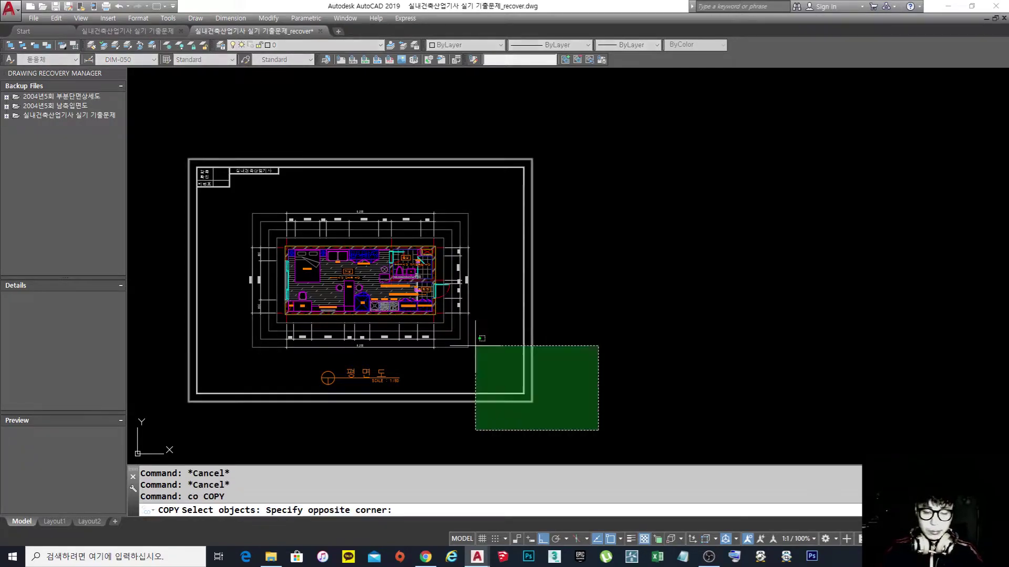
{"action": "left_click", "coordinate": [156, 109]}
{"action": "key", "text": "Return"}
{"action": "left_click", "coordinate": [188, 158]}
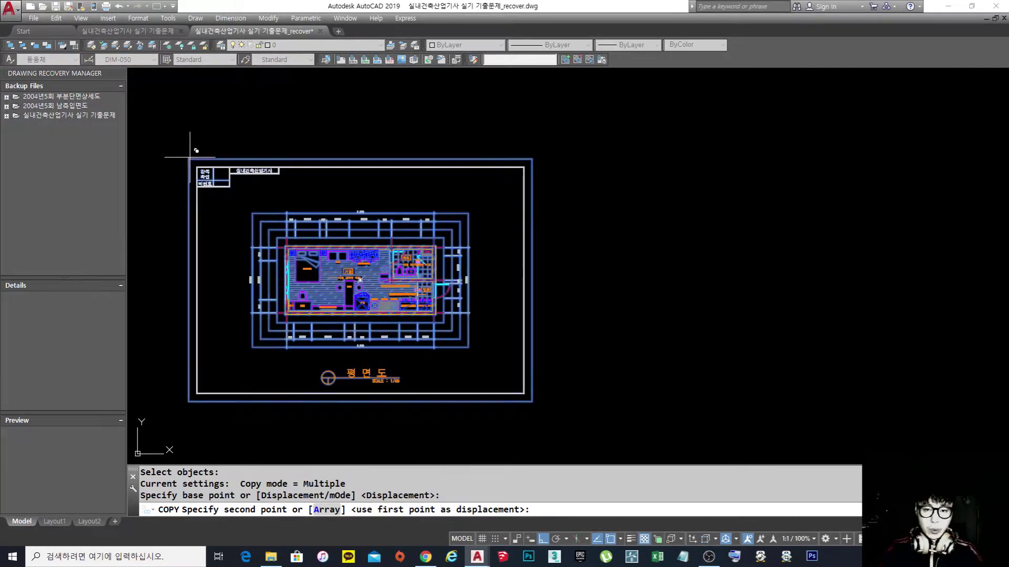
{"action": "left_click", "coordinate": [531, 159]}
{"action": "key", "text": "Return"}
{"action": "middle_click_drag", "start_coordinate": [696, 281], "coordinate": [479, 273]}
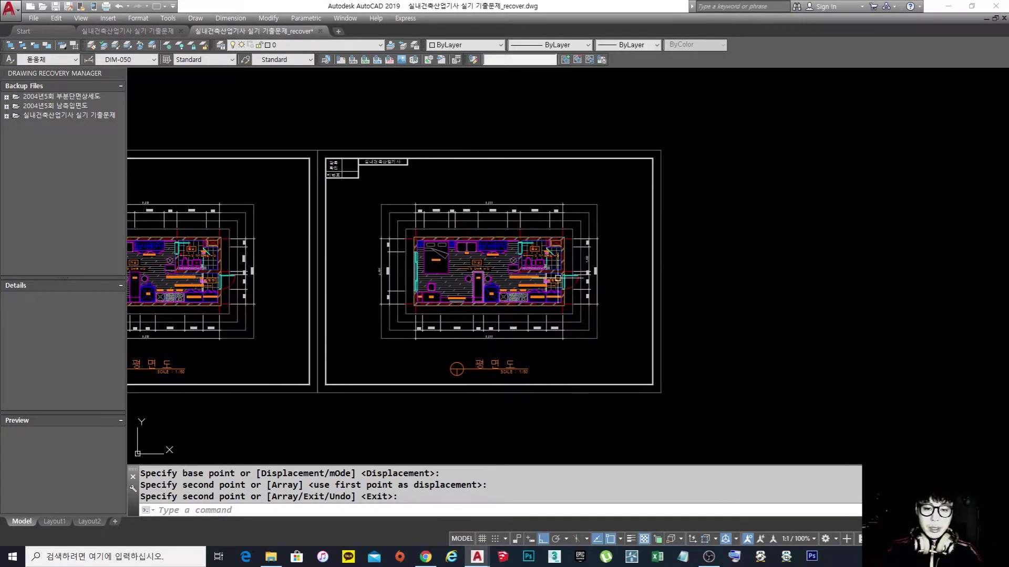
- Erase the living room's wood floor hatch, dining table, stools, room label and floor finish note from the copied plan
{"action": "scroll", "coordinate": [442, 248], "scroll_direction": "up", "scroll_amount": 2}
{"action": "scroll", "coordinate": [530, 270], "scroll_direction": "up", "scroll_amount": 4}
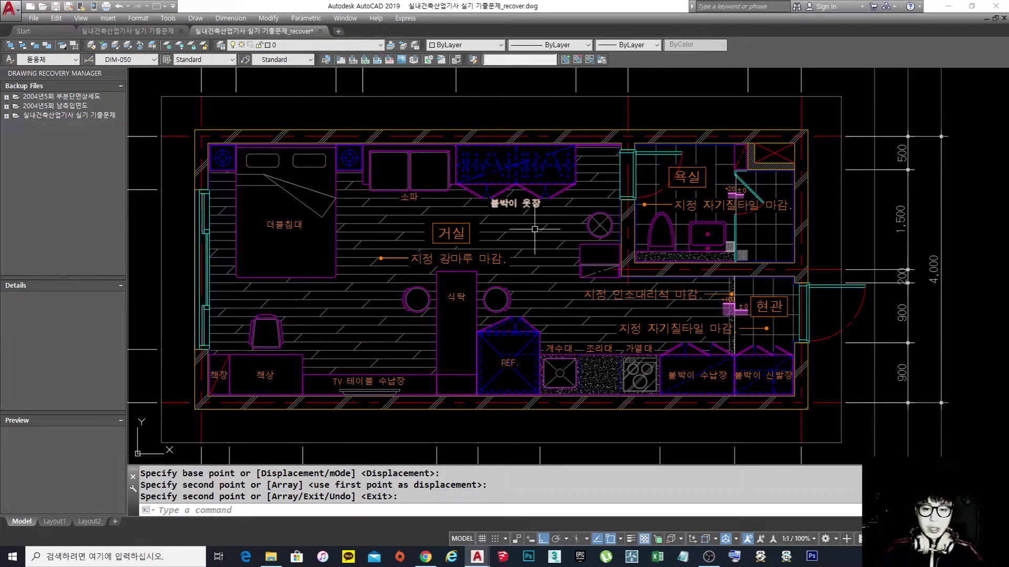
{"action": "type", "text": "e"}
{"action": "key", "text": "Return"}
{"action": "left_click", "coordinate": [536, 256]}
{"action": "key", "text": "Return"}
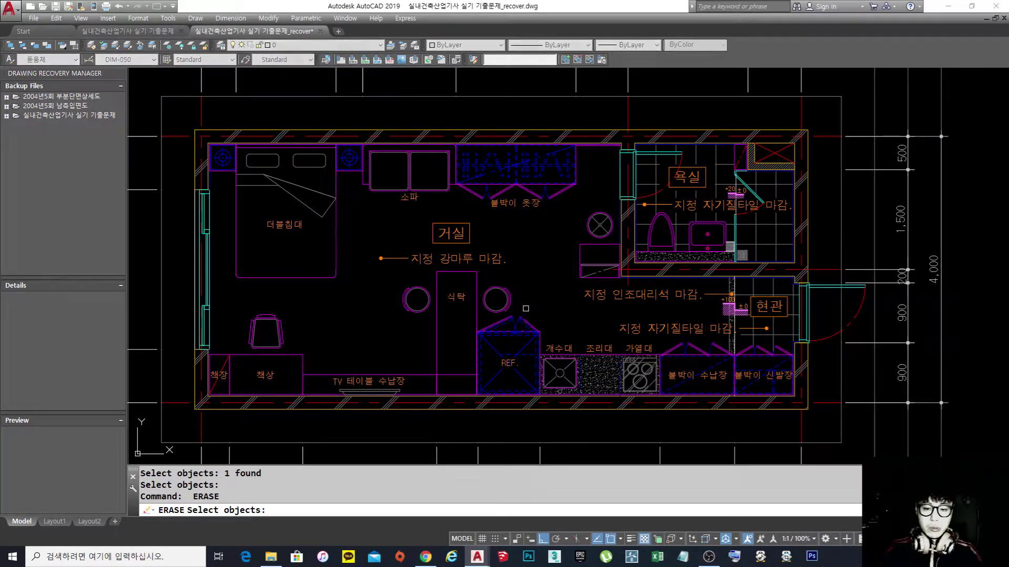
{"action": "left_click", "coordinate": [525, 305]}
{"action": "left_click", "coordinate": [367, 228]}
{"action": "key", "text": "Return"}
- Erase the double bed, side tables, sofa and built-in wardrobe with their labels along the living room's upper wall
{"action": "key", "text": "Return"}
{"action": "left_click", "coordinate": [550, 221]}
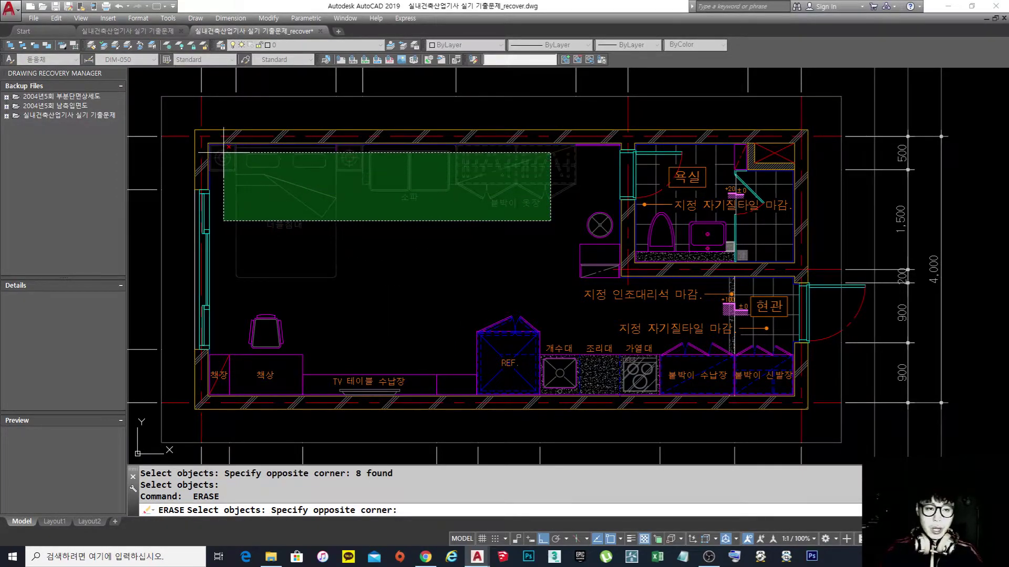
{"action": "left_click", "coordinate": [246, 170]}
{"action": "key", "text": "Return"}
- Erase the desk, chair, bookcase, TV storage unit and refrigerator along the living room's lower wall
{"action": "key", "text": "Return"}
{"action": "left_click", "coordinate": [510, 383]}
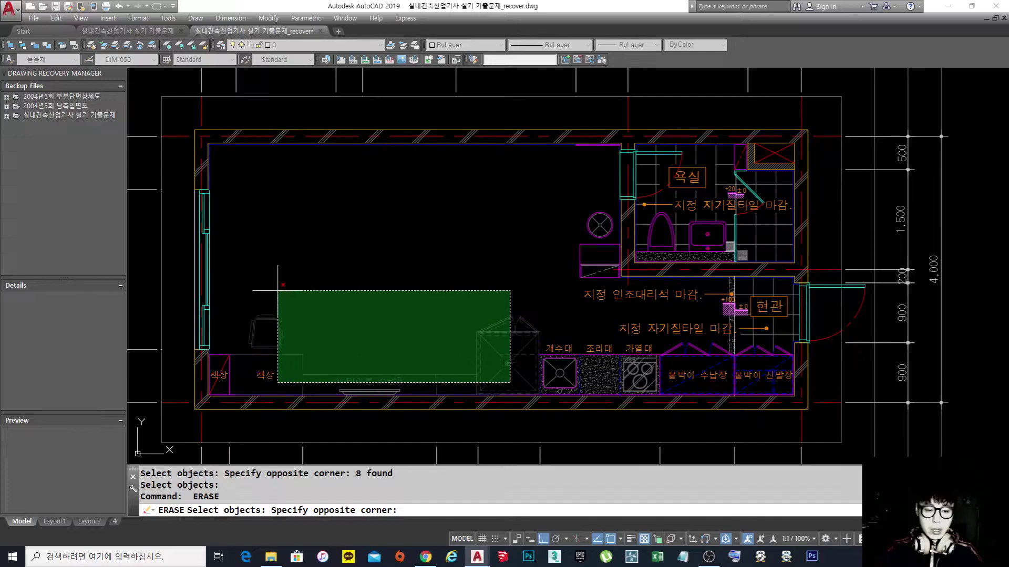
{"action": "left_click", "coordinate": [198, 289]}
{"action": "key", "text": "Return"}
{"action": "key", "text": "Return"}
{"action": "left_click", "coordinate": [381, 391]}
{"action": "key", "text": "Return"}
{"action": "key", "text": "Return"}
{"action": "left_click", "coordinate": [384, 392]}
{"action": "key", "text": "Return"}
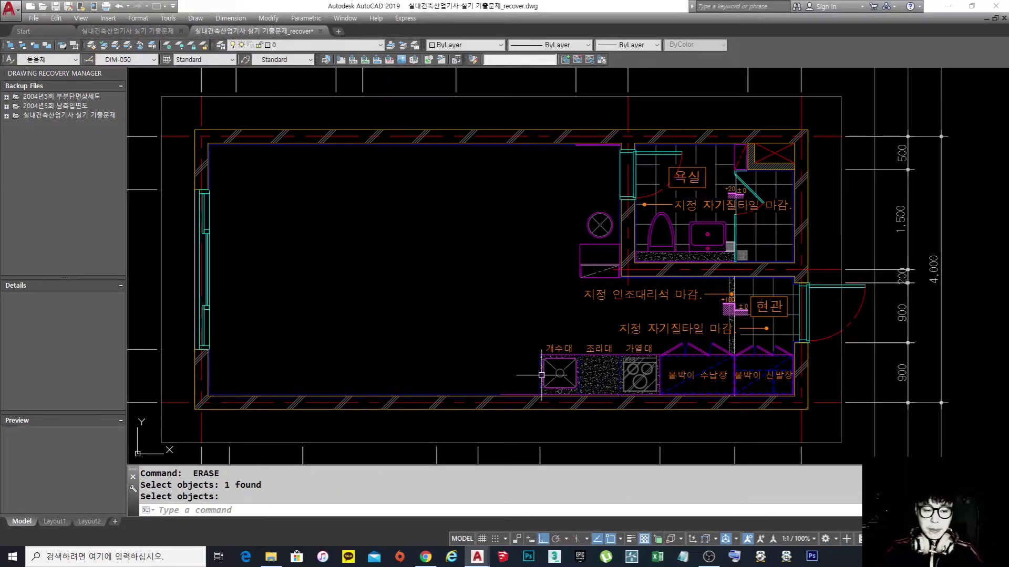
- Erase the kitchen counter, built-in storage and shoe cabinets, and the entrance label, finish notes, hatching and level mark
{"action": "scroll", "coordinate": [706, 373], "scroll_direction": "up", "scroll_amount": 2}
{"action": "key", "text": "Return"}
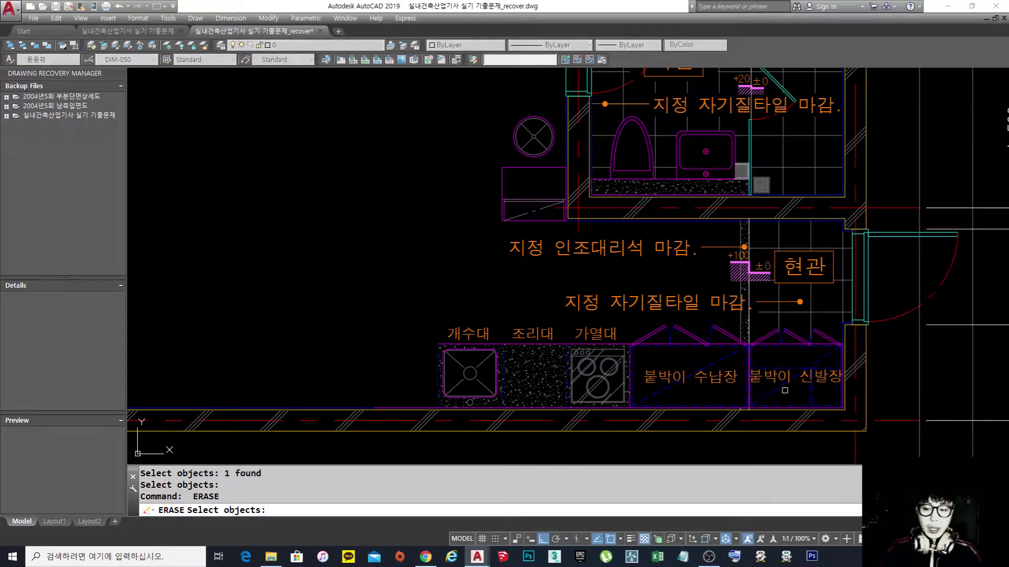
{"action": "left_click", "coordinate": [786, 393]}
{"action": "left_click", "coordinate": [359, 287]}
{"action": "key", "text": "Return"}
{"action": "middle_click_drag", "start_coordinate": [514, 289], "coordinate": [412, 336]}
{"action": "key", "text": "Return"}
{"action": "left_click", "coordinate": [705, 355]}
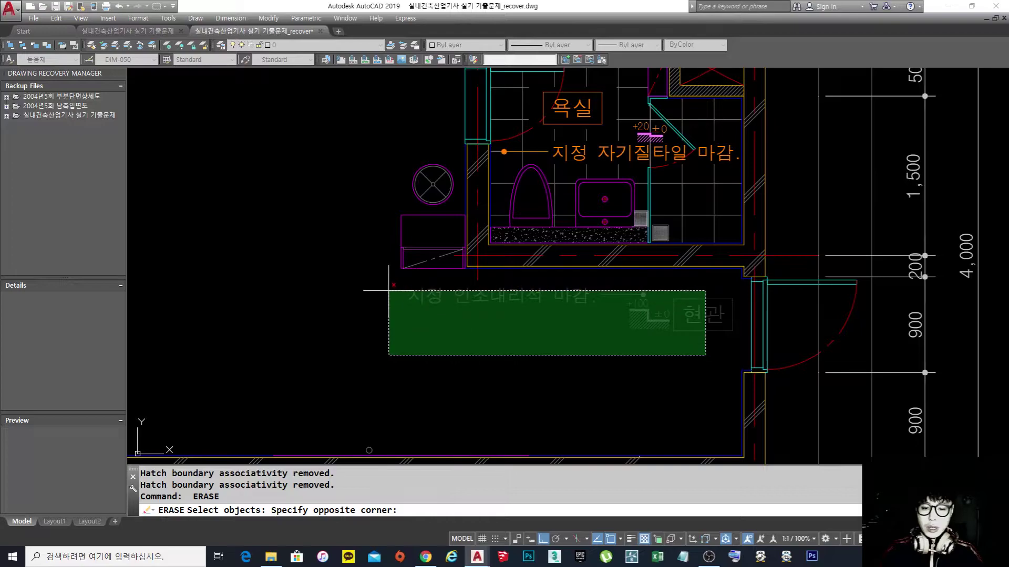
{"action": "left_click", "coordinate": [478, 317]}
{"action": "key", "text": "Return"}
- Erase the round fixture and cabinet outside the bathroom wall, and the thin leftover rectangle beside the bathroom door
{"action": "middle_click_drag", "start_coordinate": [426, 284], "coordinate": [456, 360]}
{"action": "key", "text": "Return"}
{"action": "left_click", "coordinate": [456, 360]}
{"action": "left_click", "coordinate": [370, 234]}
{"action": "key", "text": "Return"}
{"action": "middle_click_drag", "start_coordinate": [463, 173], "coordinate": [457, 262]}
{"action": "scroll", "coordinate": [400, 205], "scroll_direction": "up", "scroll_amount": 3}
{"action": "key", "text": "Return"}
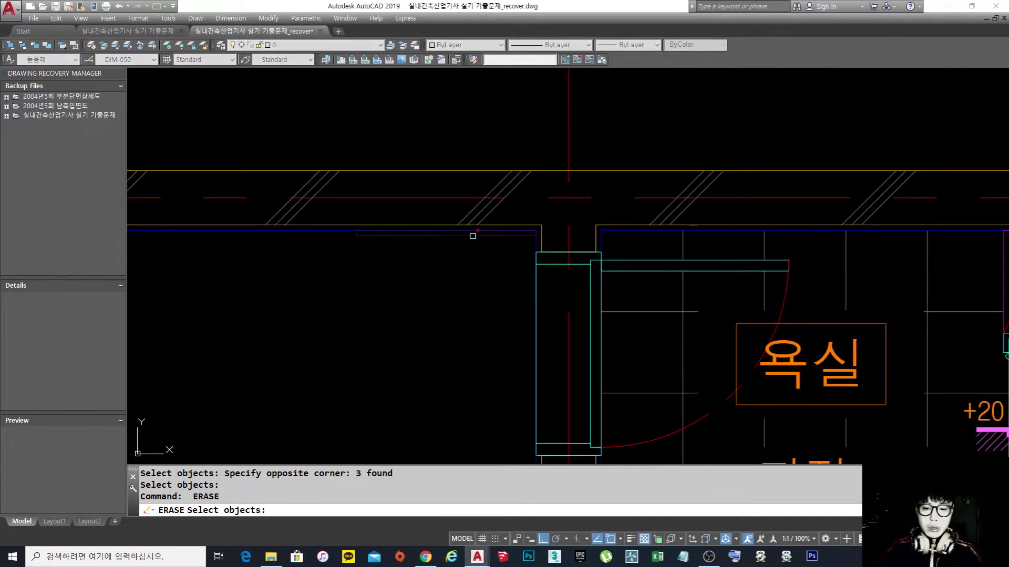
{"action": "left_click", "coordinate": [478, 247]}
{"action": "key", "text": "Return"}
- Erase the bathroom's toilet, washbasin, counter shelf, floor drains and tile hatch
{"action": "scroll", "coordinate": [273, 247], "scroll_direction": "down", "scroll_amount": 1}
{"action": "scroll", "coordinate": [152, 169], "scroll_direction": "down", "scroll_amount": 2}
{"action": "key", "text": "Return"}
{"action": "left_click", "coordinate": [606, 399]}
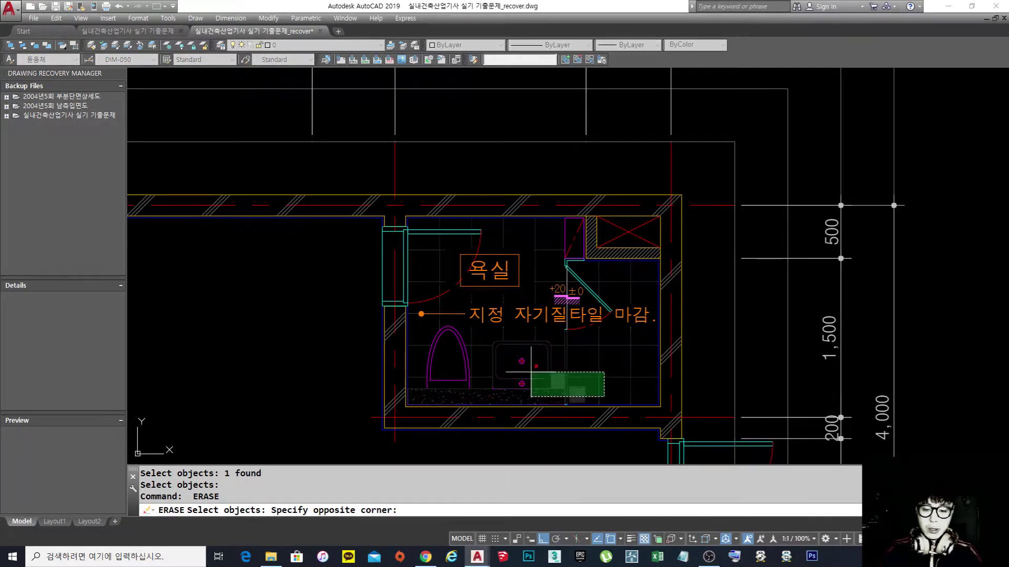
{"action": "left_click", "coordinate": [424, 322]}
{"action": "key", "text": "Return"}
- Erase the bathroom's room label, level mark, shower door, tile finish note and its leader
{"action": "key", "text": "Return"}
{"action": "left_click", "coordinate": [583, 315]}
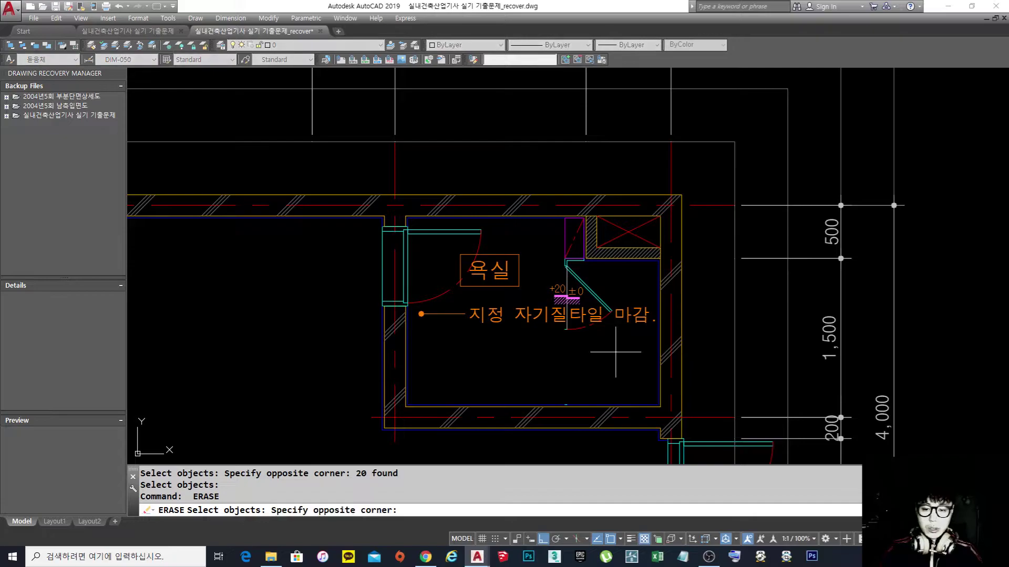
{"action": "left_click", "coordinate": [513, 255]}
{"action": "key", "text": "Return"}
{"action": "key", "text": "Return"}
{"action": "left_click", "coordinate": [473, 332]}
{"action": "left_click", "coordinate": [459, 315]}
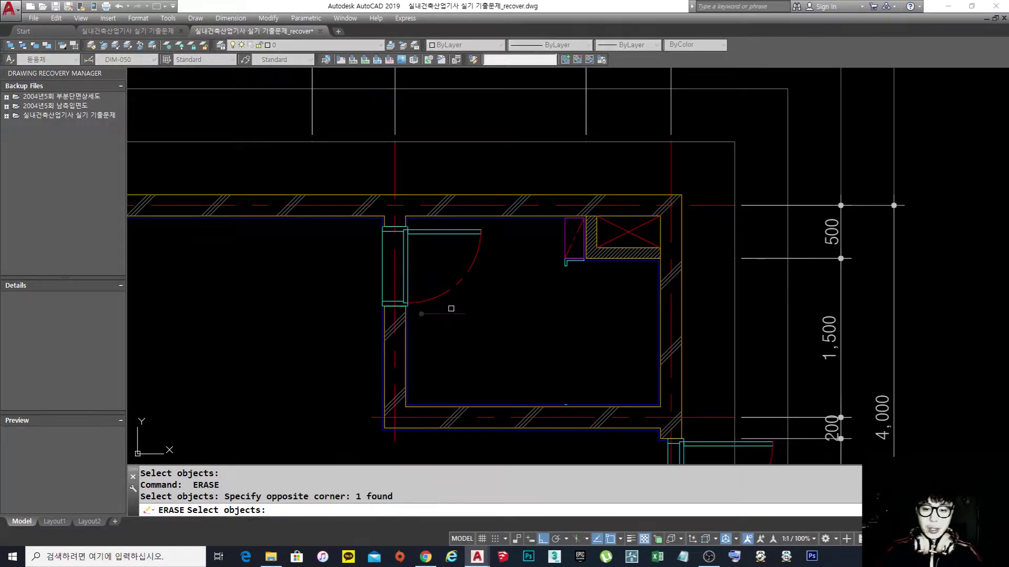
{"action": "key", "text": "Return"}
- Erase the narrow cabinet beside the bathroom's pipe shaft and the short stray line at the shaft's corner
{"action": "key", "text": "Return"}
{"action": "scroll", "coordinate": [576, 246], "scroll_direction": "up", "scroll_amount": 4}
{"action": "left_click", "coordinate": [574, 331]}
{"action": "left_click", "coordinate": [500, 239]}
{"action": "key", "text": "Return"}
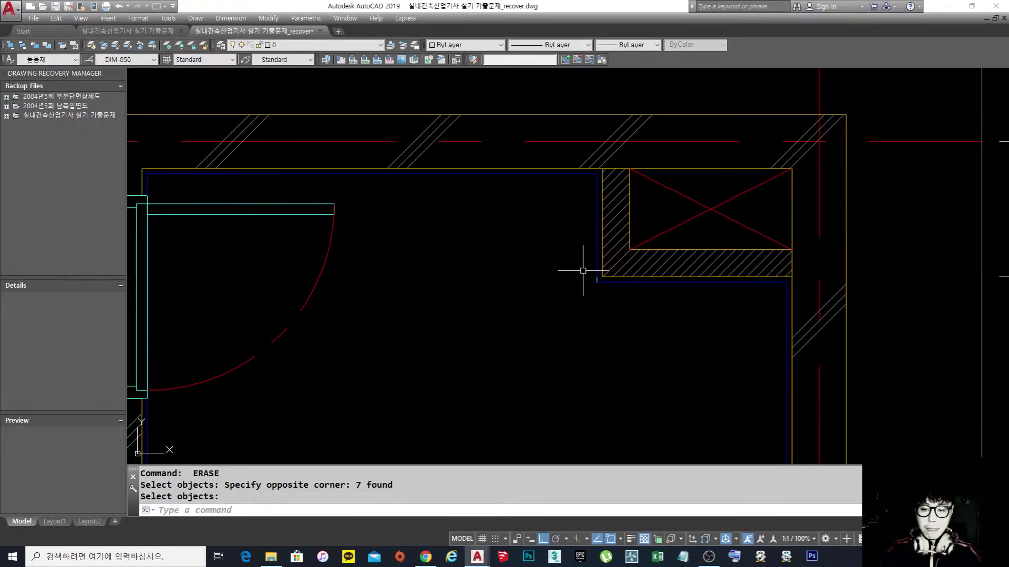
{"action": "key", "text": "Return"}
{"action": "scroll", "coordinate": [578, 266], "scroll_direction": "up", "scroll_amount": 4}
{"action": "left_click", "coordinate": [575, 266]}
{"action": "left_click", "coordinate": [684, 401]}
{"action": "key", "text": "Return"}
{"action": "scroll", "coordinate": [642, 275], "scroll_direction": "down", "scroll_amount": 8}
{"action": "scroll", "coordinate": [642, 274], "scroll_direction": "down", "scroll_amount": 2}
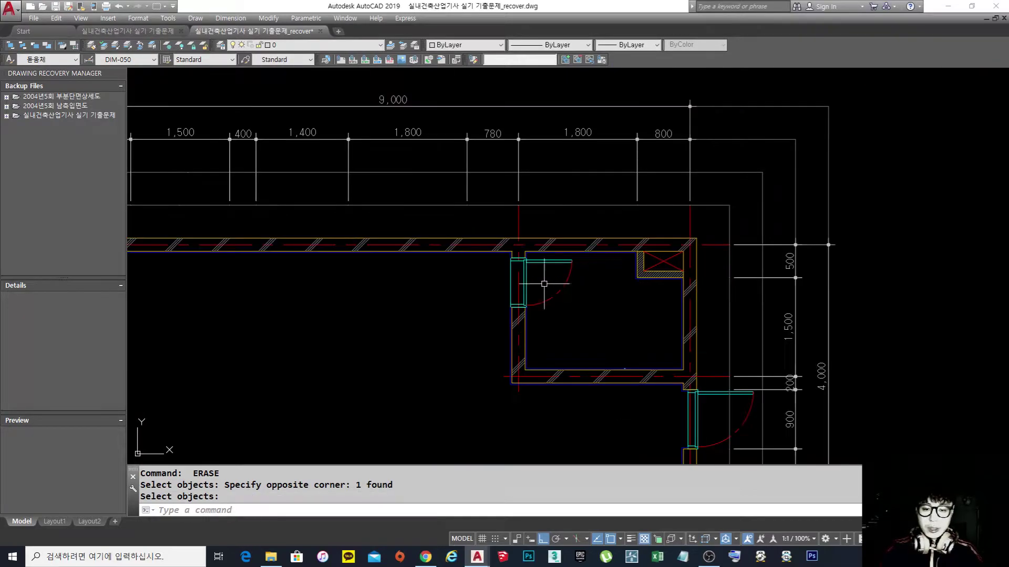
- Erase the bathroom door and the entrance door from the copied plan
{"action": "key", "text": "Return"}
{"action": "left_click", "coordinate": [547, 300]}
{"action": "key", "text": "Return"}
{"action": "middle_click_drag", "start_coordinate": [630, 336], "coordinate": [568, 241]}
{"action": "key", "text": "Return"}
{"action": "key", "text": "Return"}
{"action": "left_click", "coordinate": [633, 320]}
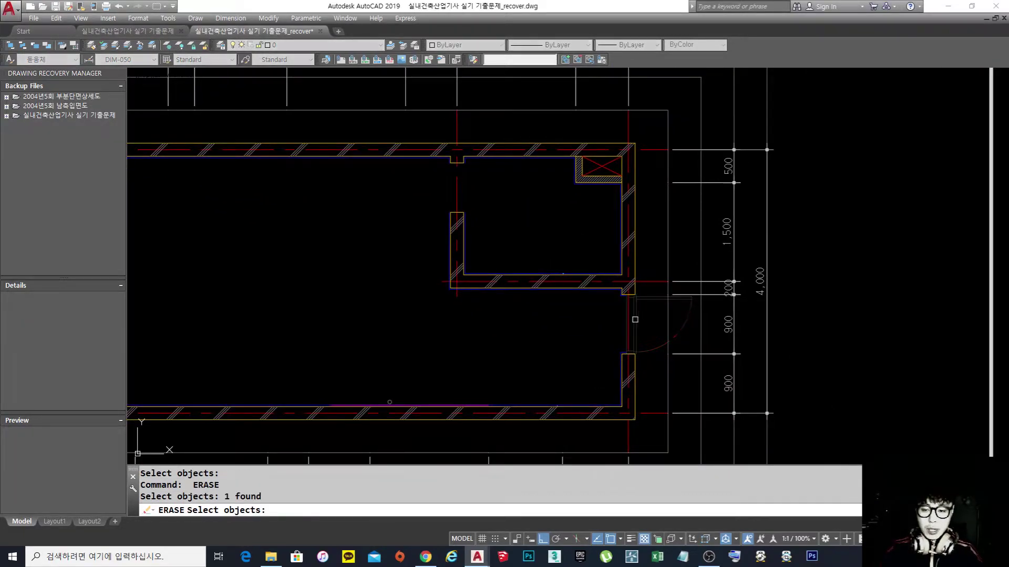
{"action": "key", "text": "Return"}
- Erase the sliding window in the plan's 2,400 mm left wall opening
{"action": "scroll", "coordinate": [800, 286], "scroll_direction": "down", "scroll_amount": 3}
{"action": "scroll", "coordinate": [840, 284], "scroll_direction": "down", "scroll_amount": 2}
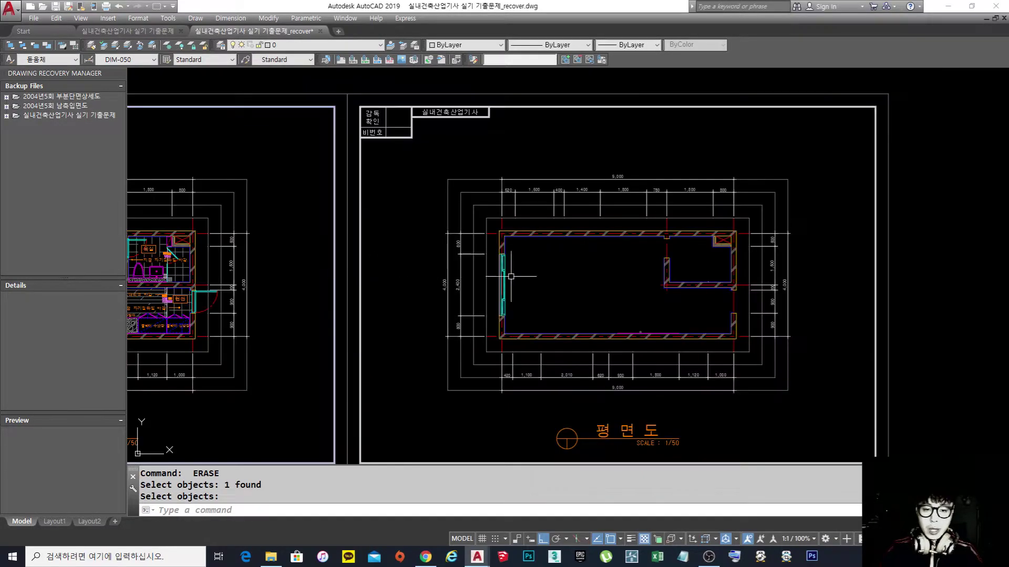
{"action": "scroll", "coordinate": [504, 280], "scroll_direction": "up", "scroll_amount": 6}
{"action": "key", "text": "Return"}
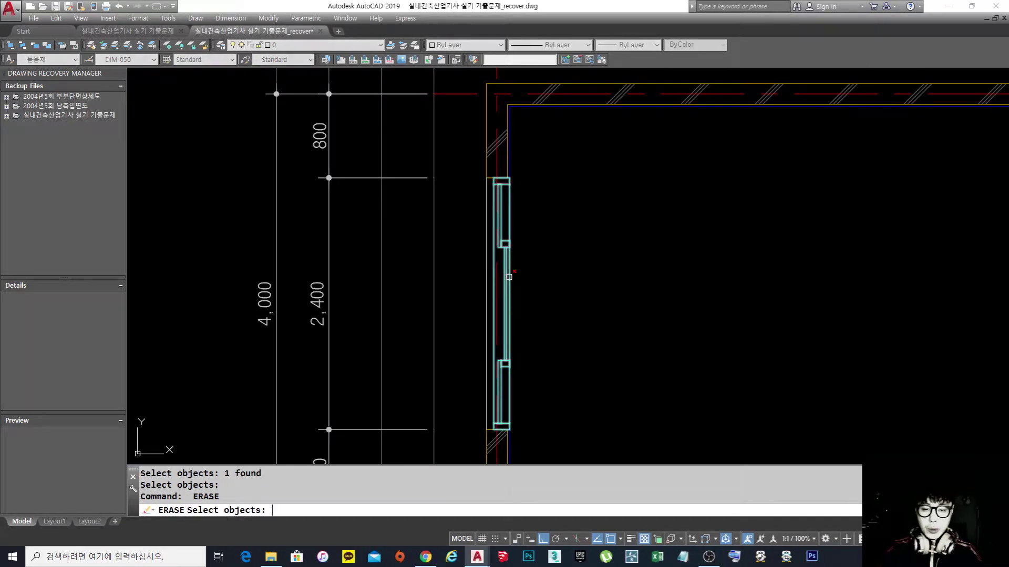
{"action": "left_click", "coordinate": [508, 278]}
{"action": "key", "text": "Return"}
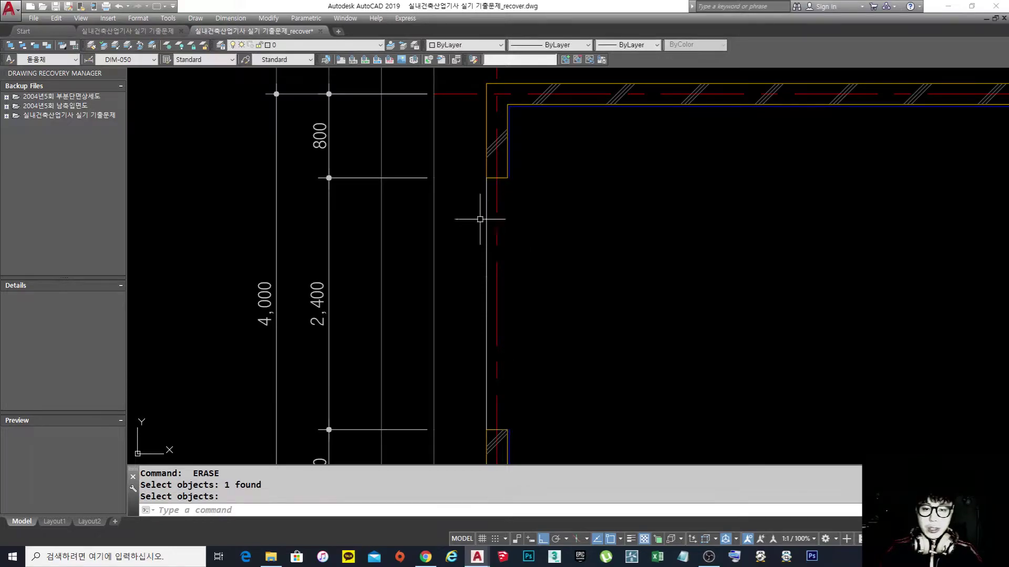
- Erase the small leftover mark on the inner side of the bathroom's lower wall
{"action": "scroll", "coordinate": [480, 218], "scroll_direction": "down", "scroll_amount": 4}
{"action": "scroll", "coordinate": [462, 230], "scroll_direction": "up", "scroll_amount": 1}
{"action": "middle_click_drag", "start_coordinate": [645, 275], "coordinate": [572, 295]}
{"action": "scroll", "coordinate": [653, 277], "scroll_direction": "up", "scroll_amount": 6}
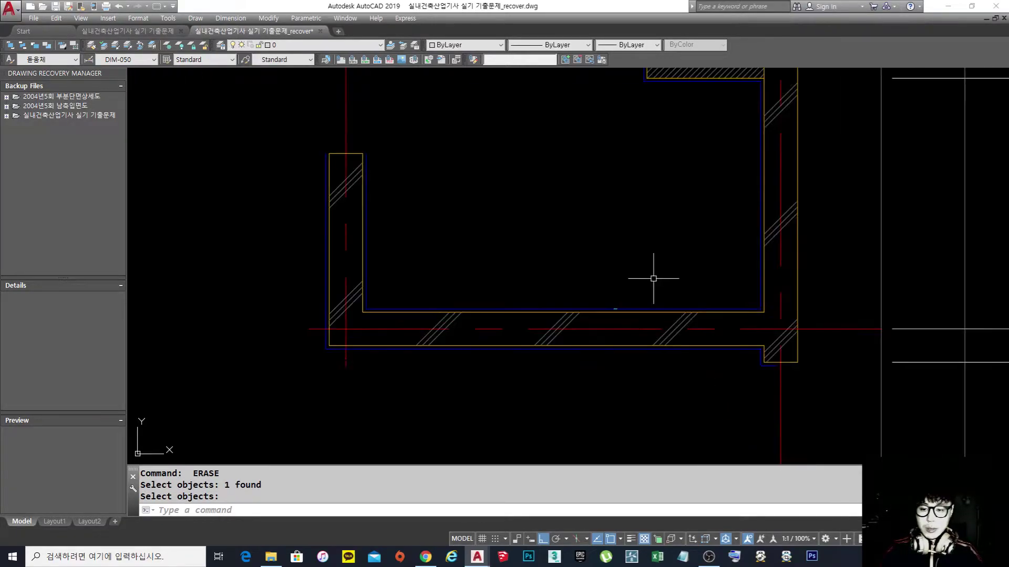
{"action": "key", "text": "Return"}
{"action": "left_click", "coordinate": [547, 270]}
{"action": "left_click", "coordinate": [646, 381]}
{"action": "scroll", "coordinate": [676, 251], "scroll_direction": "down", "scroll_amount": 4}
{"action": "middle_click_drag", "start_coordinate": [519, 279], "coordinate": [590, 286]}
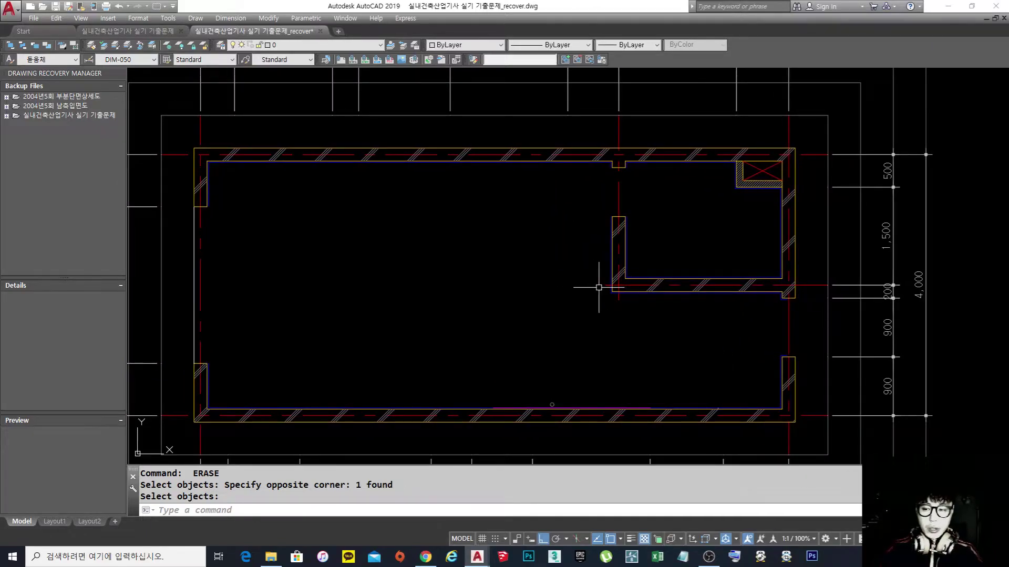
- Erase the outer wall line spanning the left wall's window opening
{"action": "type", "text": "e"}
{"action": "key", "text": "space"}
{"action": "left_click", "coordinate": [193, 308]}
{"action": "key", "text": "space"}
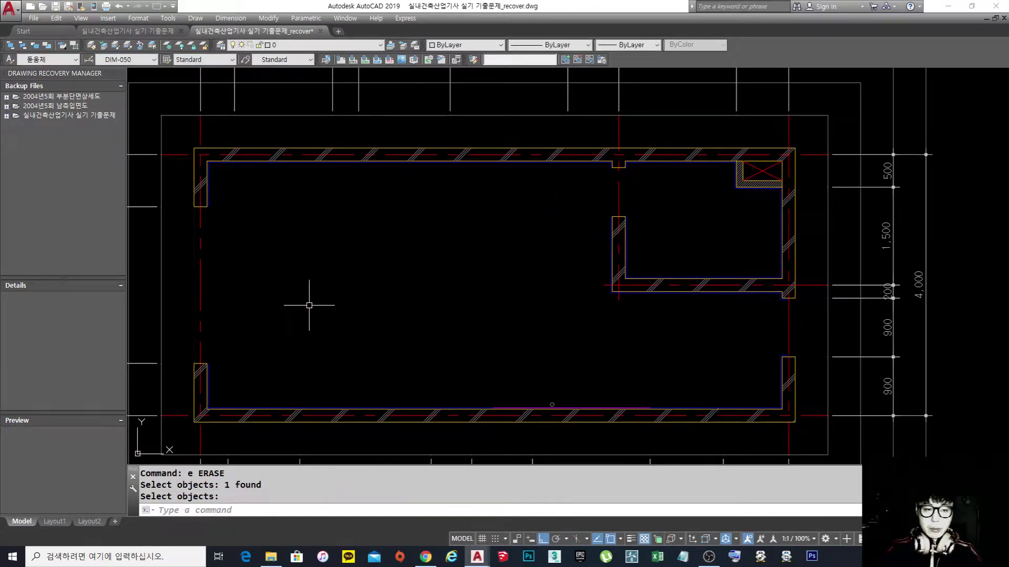
- Draw a rectangle filling the 2,400 mm left wall opening across the full wall thickness, between the upper and lower wall ends
{"action": "middle_click_drag", "start_coordinate": [480, 278], "coordinate": [534, 277]}
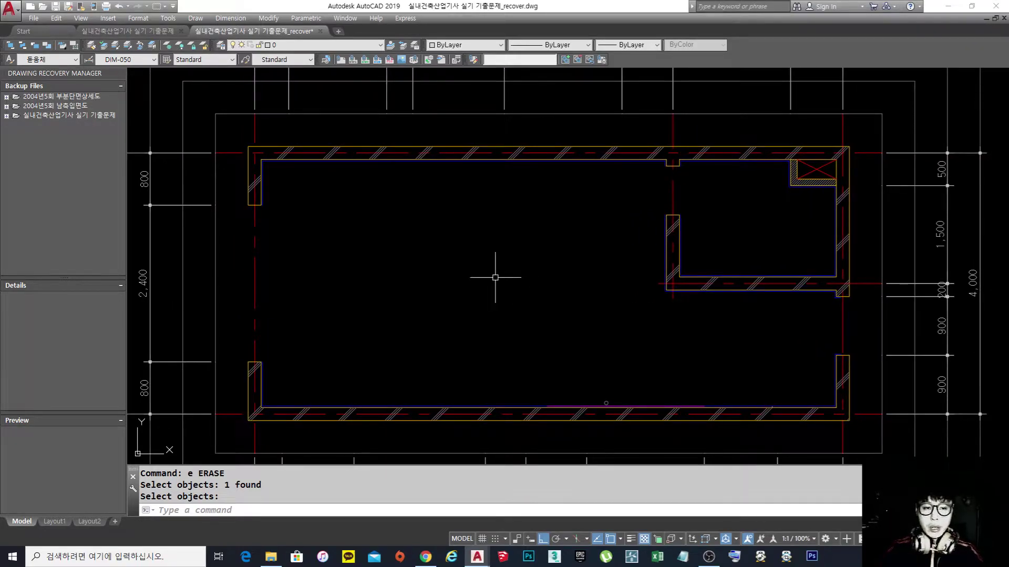
{"action": "scroll", "coordinate": [179, 292], "scroll_direction": "up", "scroll_amount": 3}
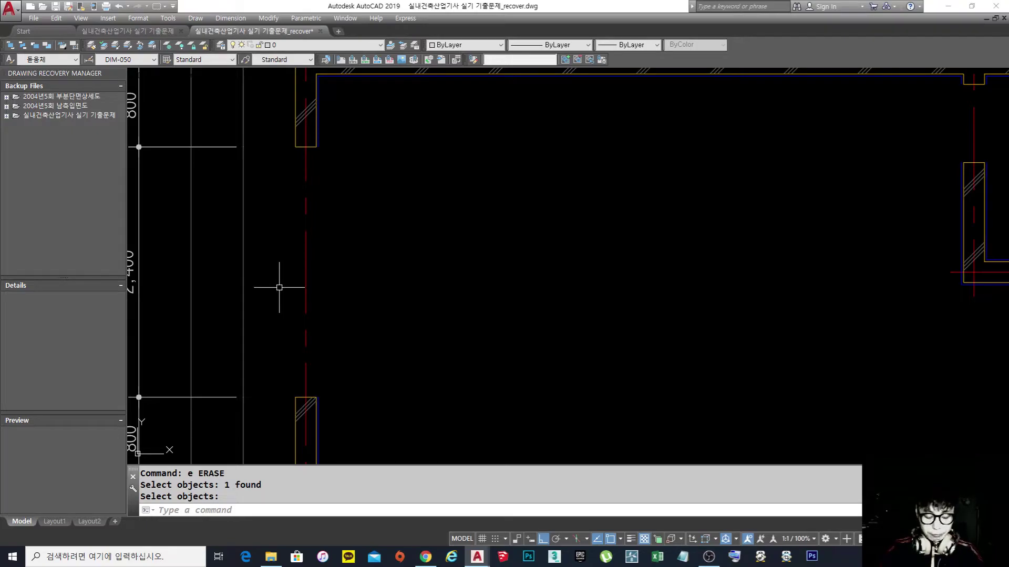
{"action": "type", "text": "ec"}
{"action": "key", "text": "Return"}
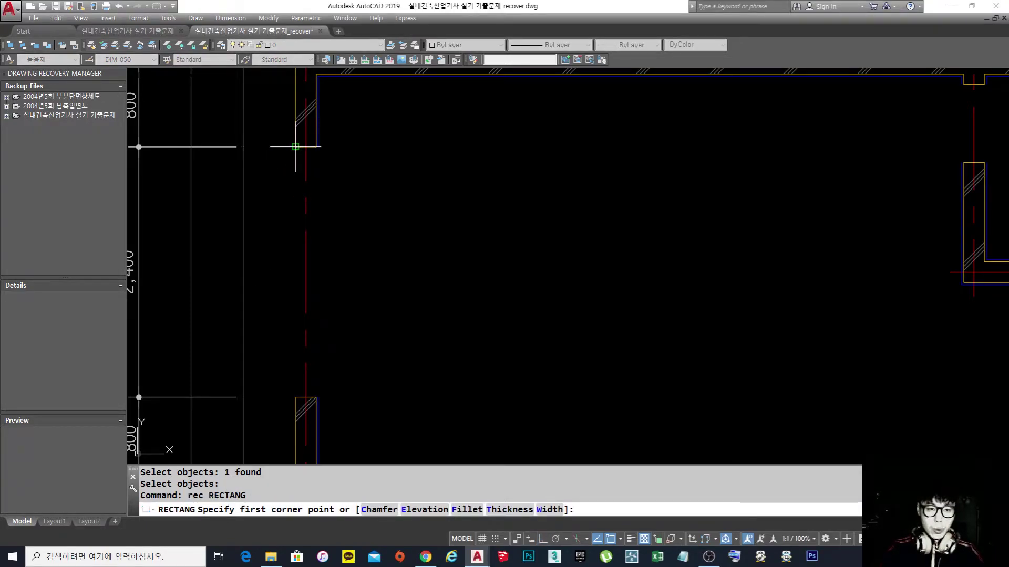
{"action": "scroll", "coordinate": [295, 146], "scroll_direction": "up", "scroll_amount": 5}
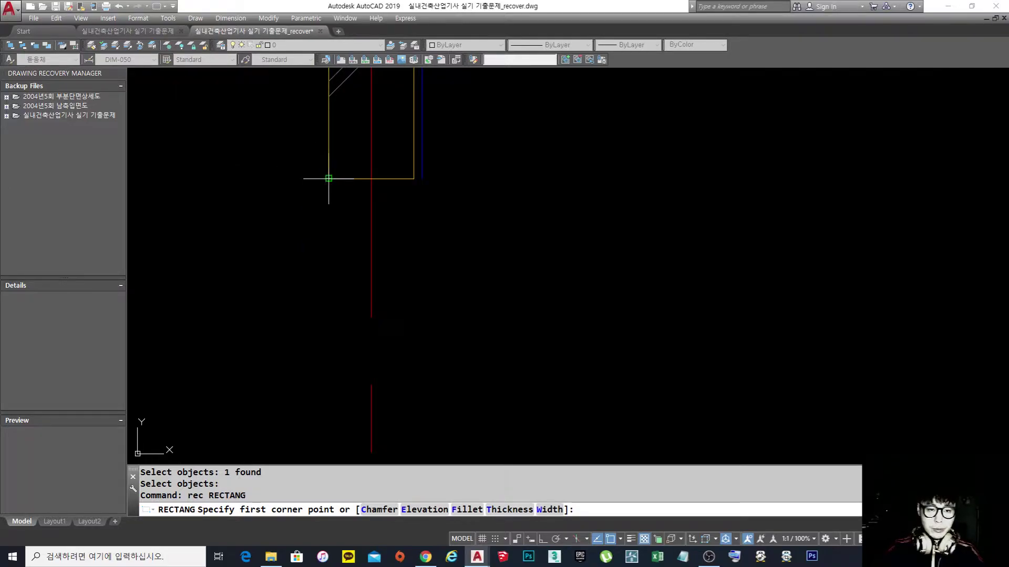
{"action": "left_click", "coordinate": [328, 179]}
{"action": "scroll", "coordinate": [383, 190], "scroll_direction": "down", "scroll_amount": 6}
{"action": "scroll", "coordinate": [385, 325], "scroll_direction": "up", "scroll_amount": 6}
{"action": "scroll", "coordinate": [385, 325], "scroll_direction": "up", "scroll_amount": 2}
{"action": "scroll", "coordinate": [385, 384], "scroll_direction": "up", "scroll_amount": 4}
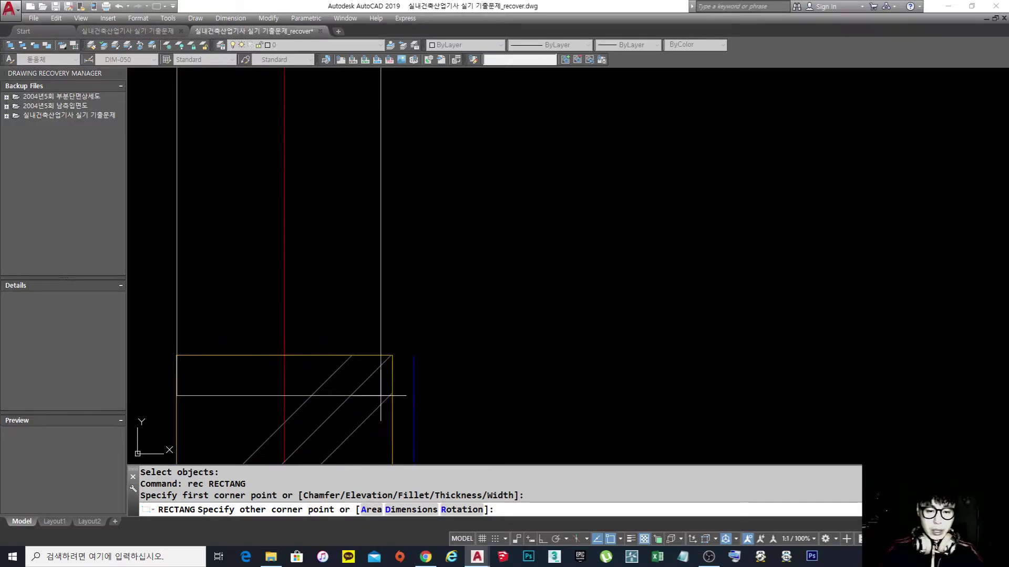
{"action": "left_click", "coordinate": [392, 355]}
{"action": "key", "text": "space"}
{"action": "scroll", "coordinate": [387, 333], "scroll_direction": "down", "scroll_amount": 8}
{"action": "scroll", "coordinate": [361, 335], "scroll_direction": "up", "scroll_amount": 8}
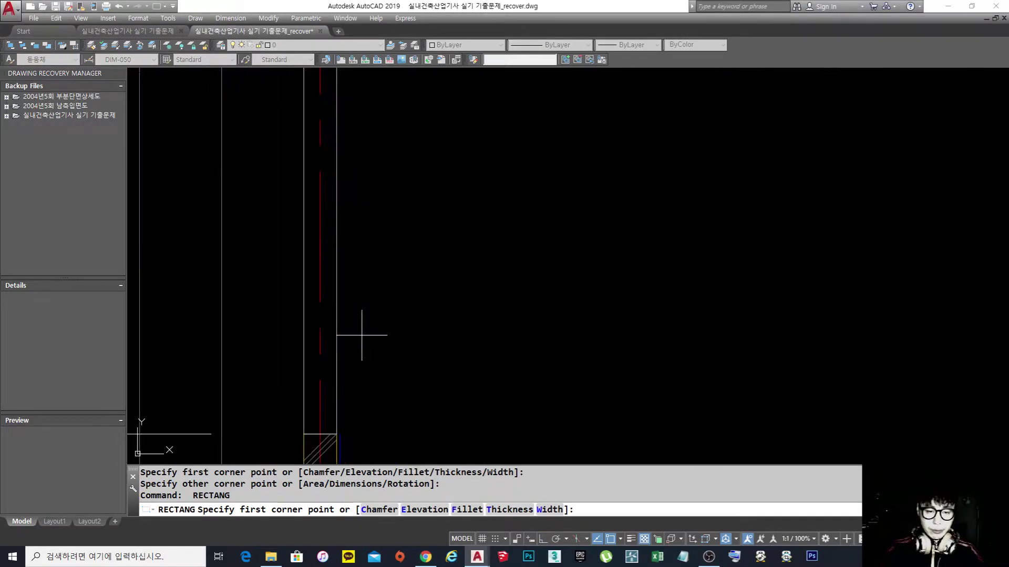
{"action": "key", "text": "space"}
{"action": "key", "text": "Escape"}
{"action": "scroll", "coordinate": [361, 335], "scroll_direction": "down", "scroll_amount": 2}
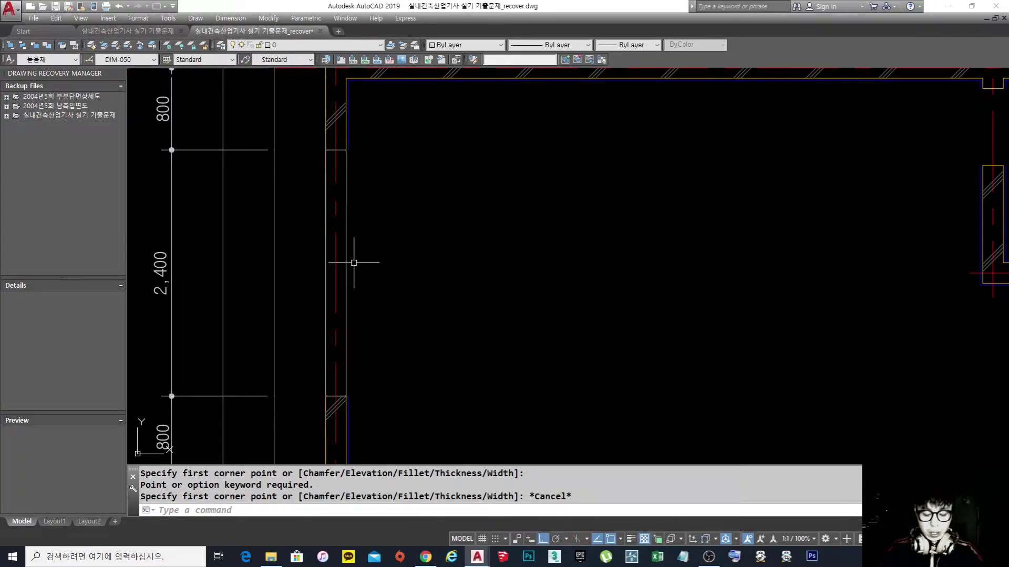
- Draw two crossing diagonal lines between the opposite corners of the left wall opening's rectangle
{"action": "type", "text": "l"}
{"action": "key", "text": "space"}
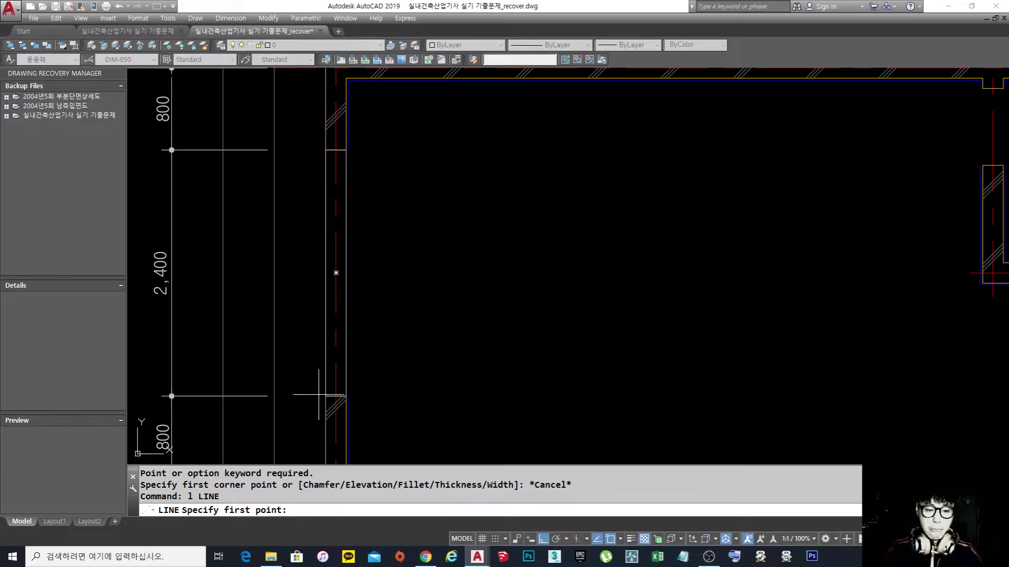
{"action": "left_click", "coordinate": [325, 396]}
{"action": "scroll", "coordinate": [342, 163], "scroll_direction": "up", "scroll_amount": 3}
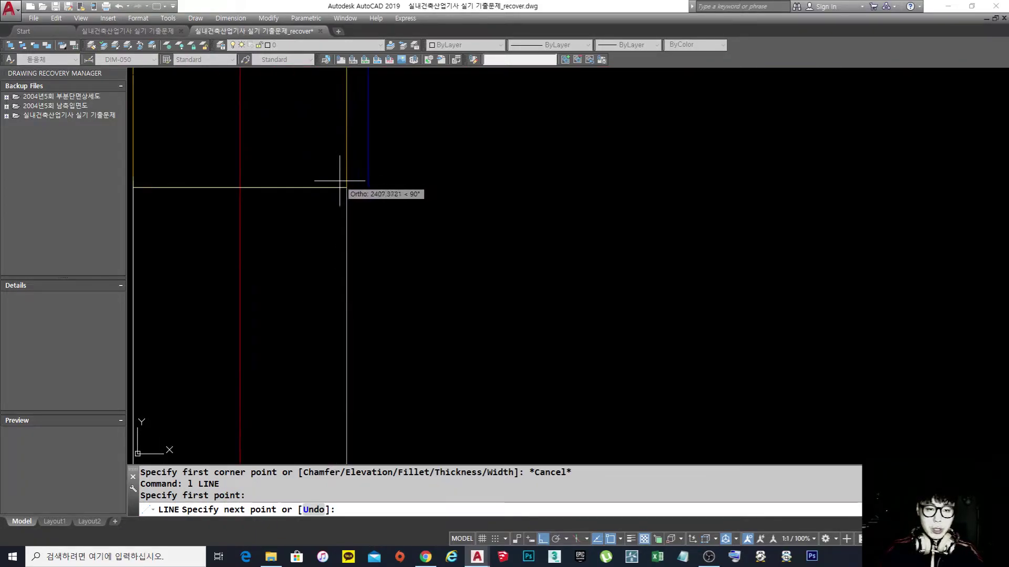
{"action": "left_click", "coordinate": [346, 187]}
{"action": "key", "text": "space"}
{"action": "scroll", "coordinate": [346, 187], "scroll_direction": "down", "scroll_amount": 3}
{"action": "key", "text": "space"}
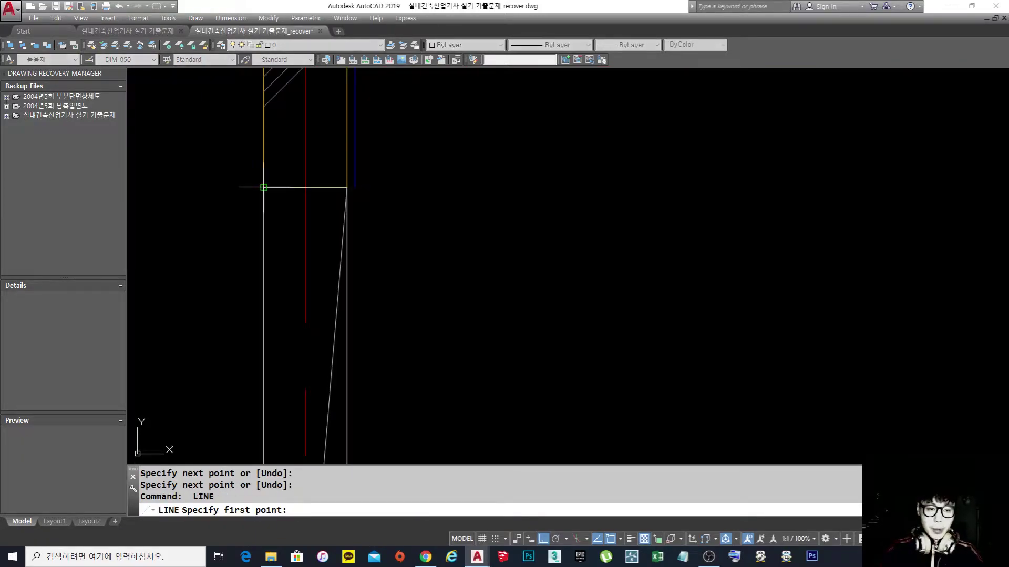
{"action": "left_click", "coordinate": [264, 187]}
{"action": "scroll", "coordinate": [347, 187], "scroll_direction": "down", "scroll_amount": 3}
{"action": "scroll", "coordinate": [333, 399], "scroll_direction": "up", "scroll_amount": 4}
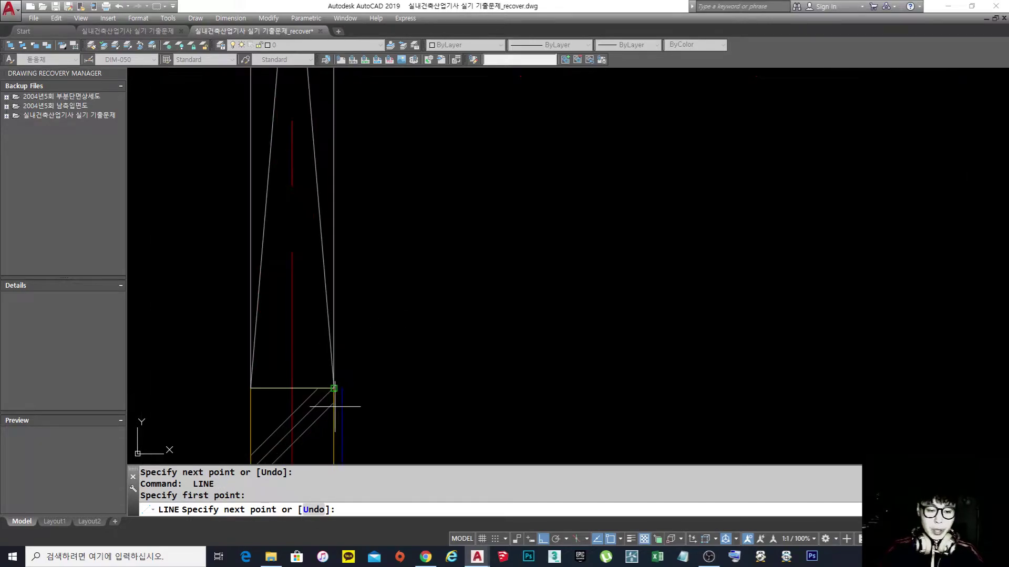
{"action": "scroll", "coordinate": [336, 392], "scroll_direction": "up", "scroll_amount": 4}
{"action": "left_click", "coordinate": [307, 346]}
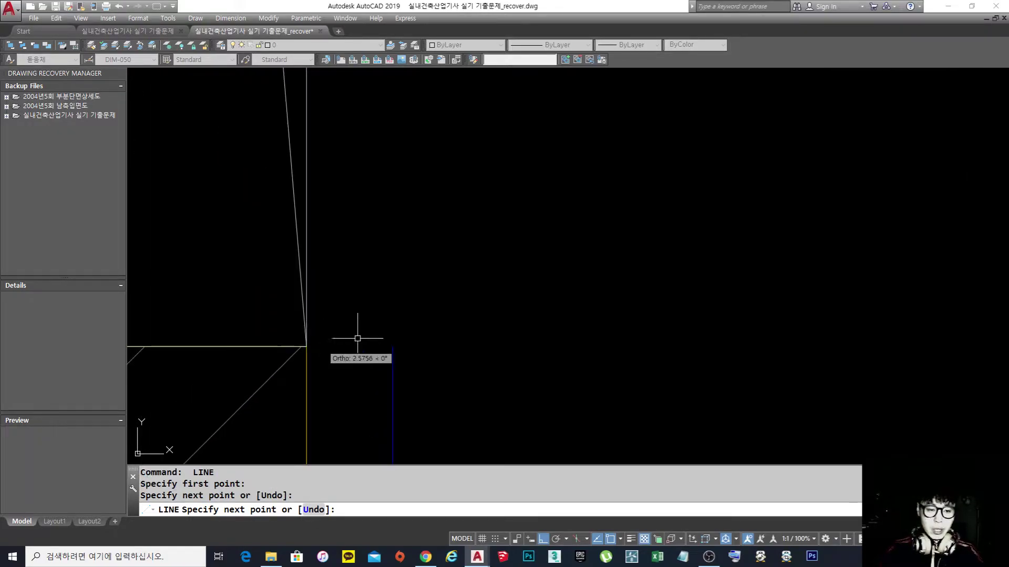
{"action": "key", "text": "space"}
{"action": "scroll", "coordinate": [388, 333], "scroll_direction": "down", "scroll_amount": 4}
{"action": "scroll", "coordinate": [388, 333], "scroll_direction": "down", "scroll_amount": 3}
{"action": "middle_click_drag", "start_coordinate": [513, 252], "coordinate": [338, 333]}
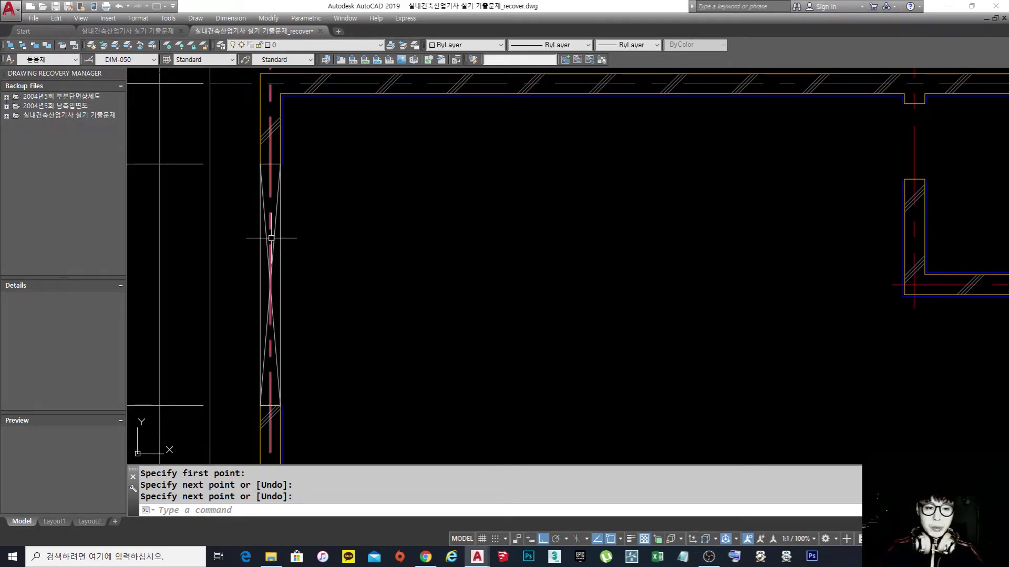
- Put the left opening's rectangle on the 벽체선 layer and set its colour to White
{"action": "scroll", "coordinate": [271, 235], "scroll_direction": "up", "scroll_amount": 2}
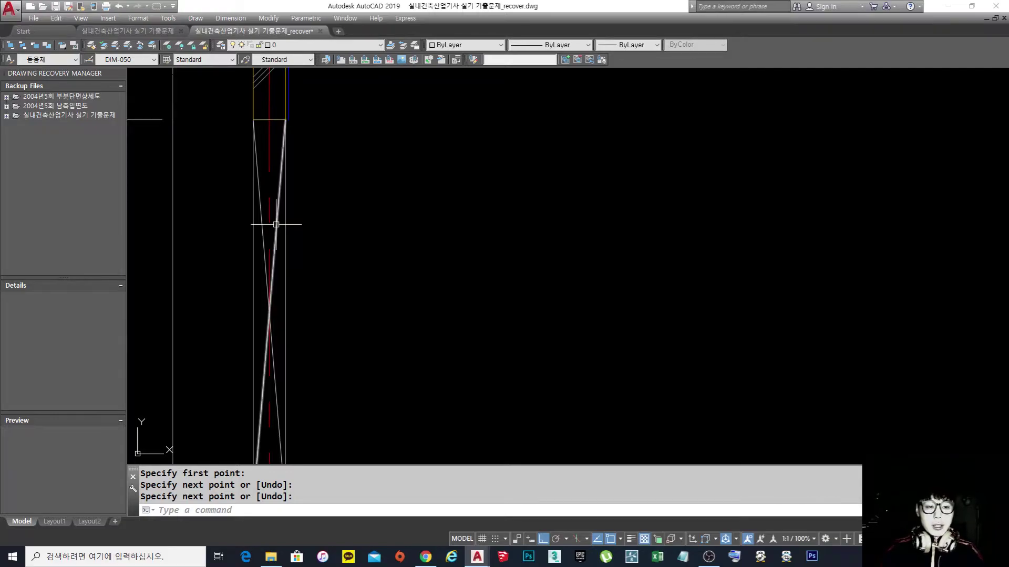
{"action": "left_click", "coordinate": [285, 235]}
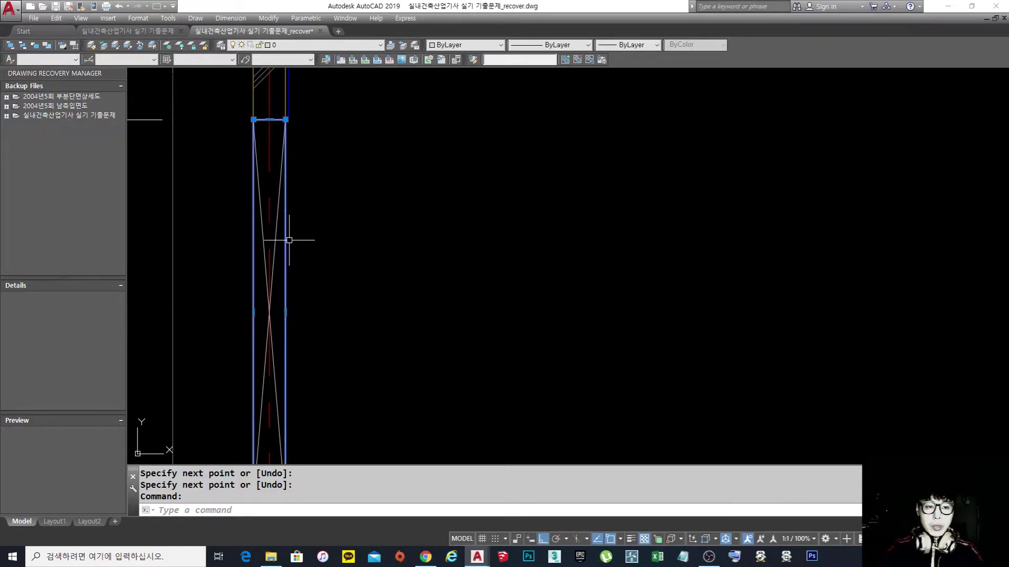
{"action": "key", "text": "Escape"}
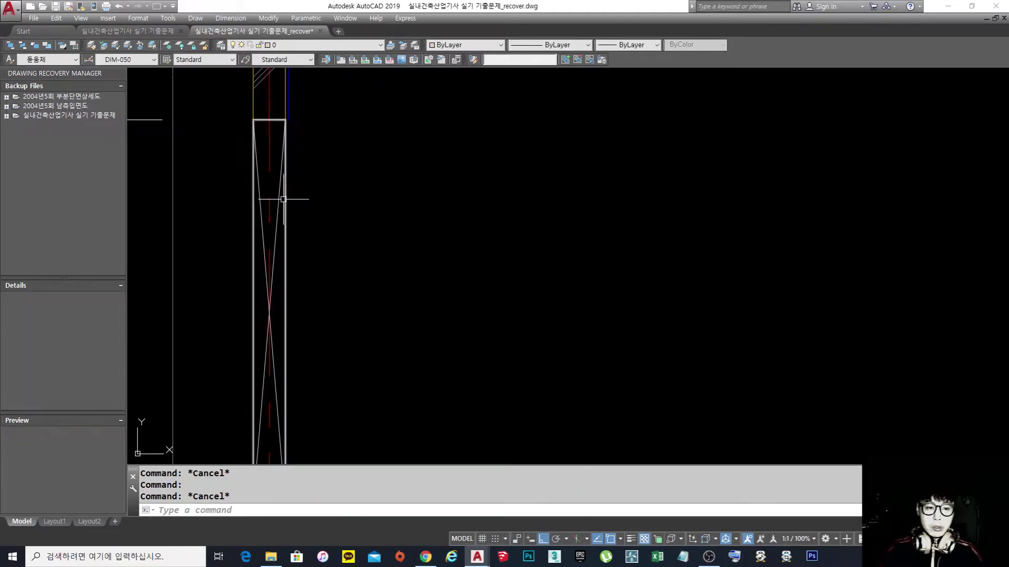
{"action": "left_click", "coordinate": [287, 205]}
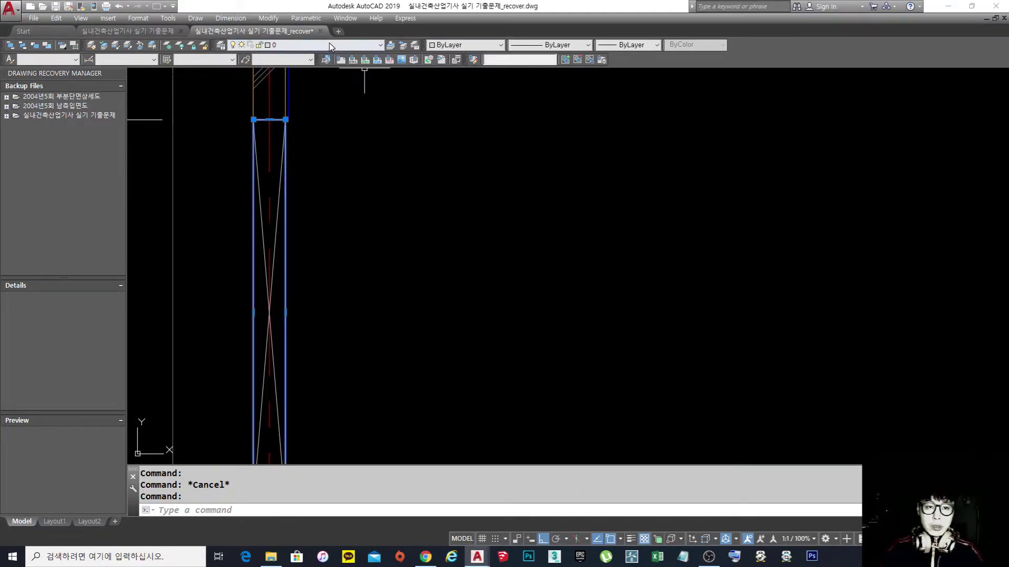
{"action": "left_click", "coordinate": [330, 46]}
{"action": "scroll", "coordinate": [326, 243], "scroll_direction": "down", "scroll_amount": 1}
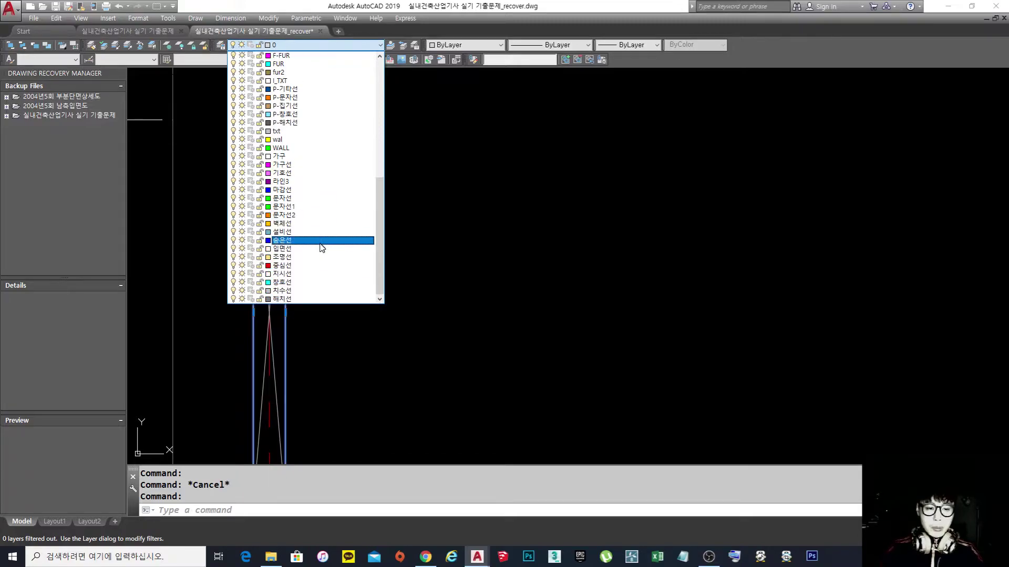
{"action": "left_click", "coordinate": [316, 224]}
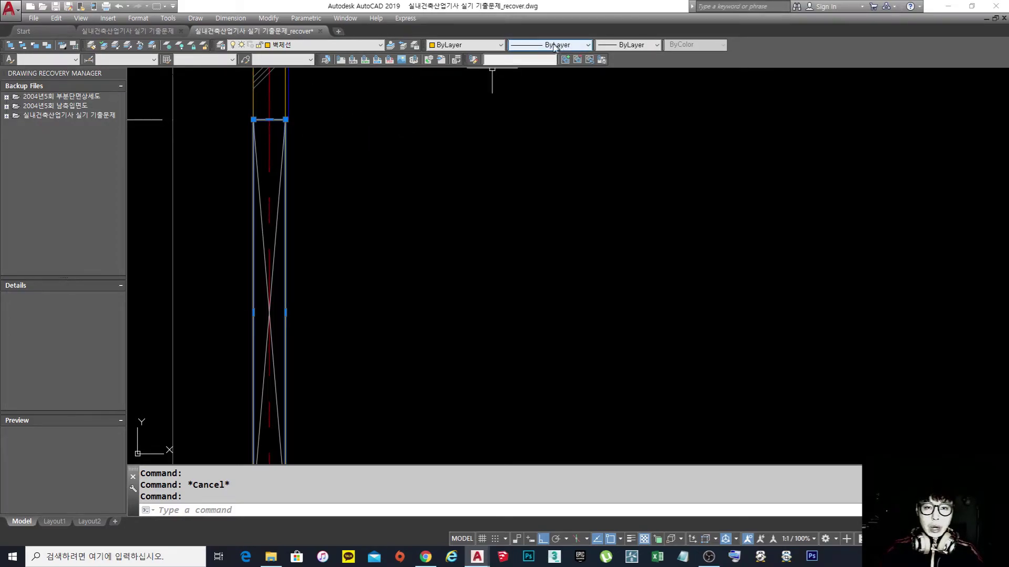
{"action": "left_click", "coordinate": [483, 46]}
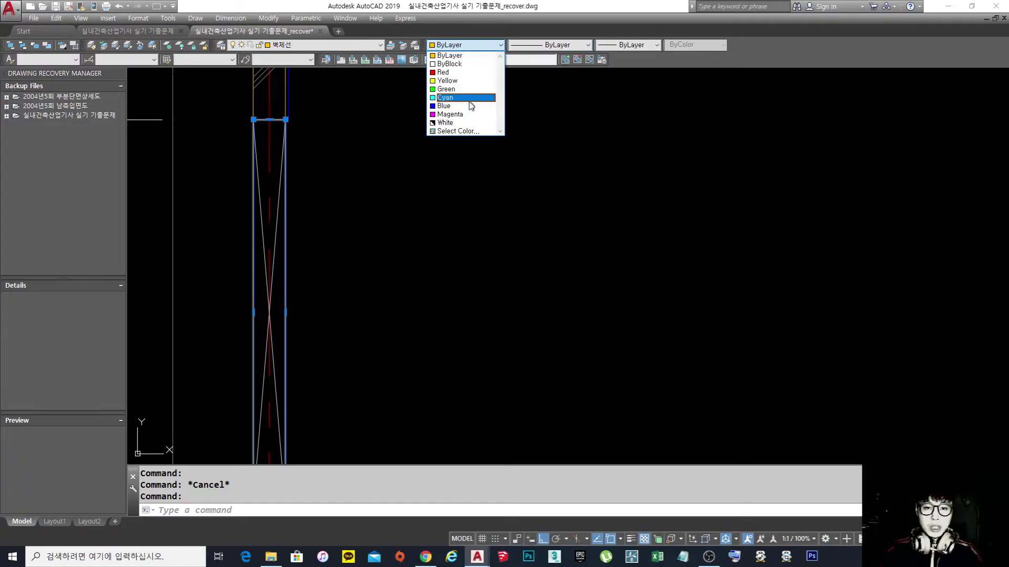
{"action": "left_click", "coordinate": [464, 123]}
{"action": "key", "text": "Escape"}
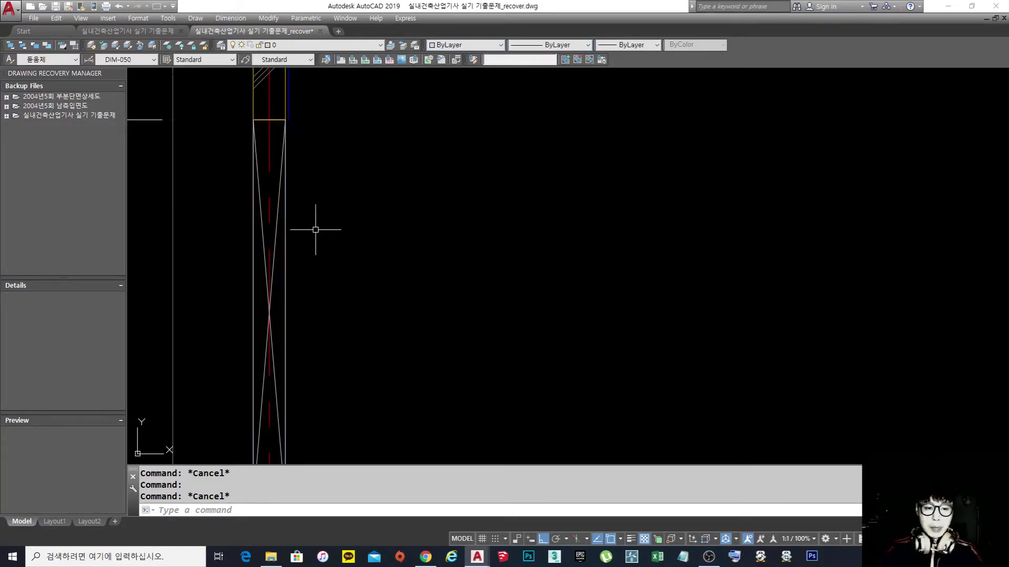
- Match the two crossing diagonals' properties to those of the left opening's rectangle
{"action": "scroll", "coordinate": [272, 221], "scroll_direction": "up", "scroll_amount": 2}
{"action": "type", "text": "ma"}
{"action": "key", "text": "Return"}
{"action": "left_click", "coordinate": [291, 223]}
{"action": "left_click", "coordinate": [257, 231]}
{"action": "key", "text": "Return"}
- Set the two crossing diagonals to colour Red and linetype CENTER2
{"action": "left_click", "coordinate": [277, 234]}
{"action": "left_click", "coordinate": [255, 231]}
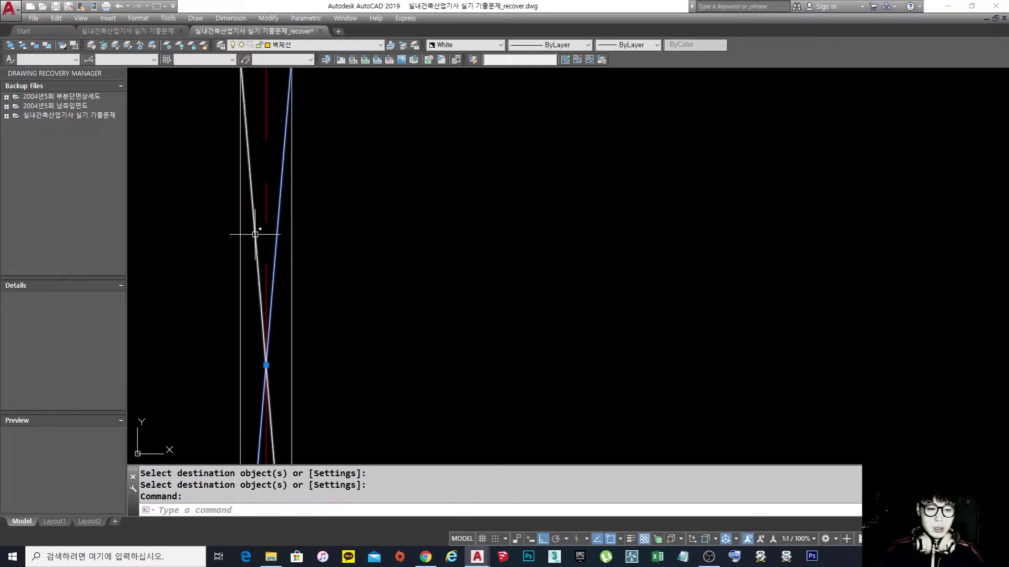
{"action": "left_click", "coordinate": [449, 46]}
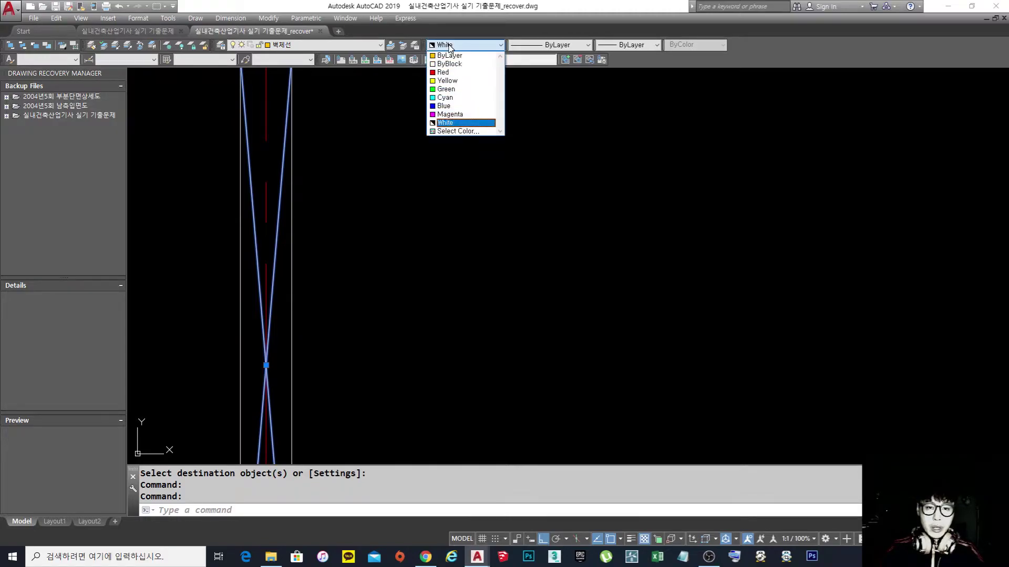
{"action": "left_click", "coordinate": [452, 72]}
{"action": "left_click", "coordinate": [564, 47]}
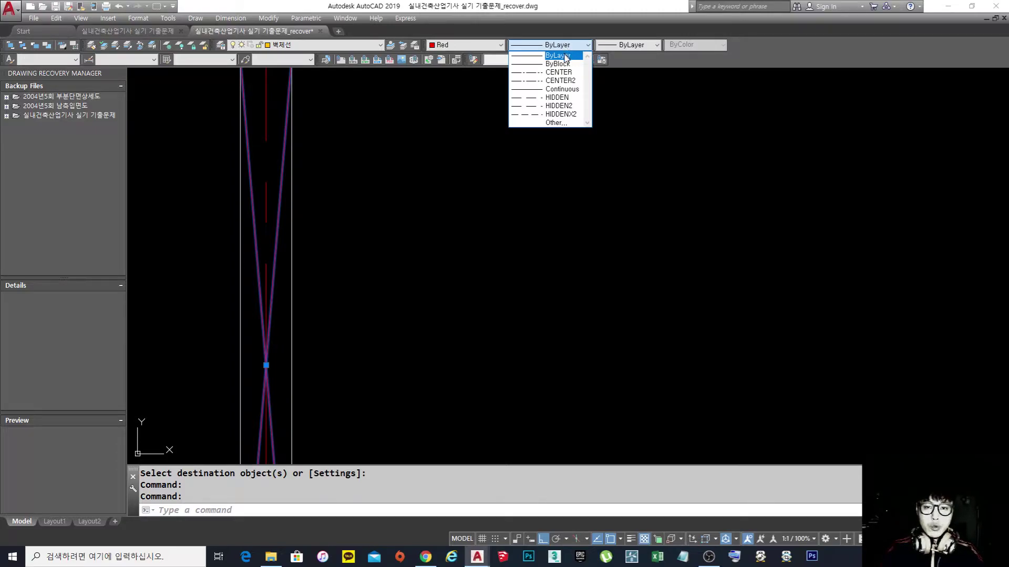
{"action": "left_click", "coordinate": [561, 80]}
{"action": "key", "text": "Escape"}
{"action": "scroll", "coordinate": [397, 228], "scroll_direction": "down", "scroll_amount": 5}
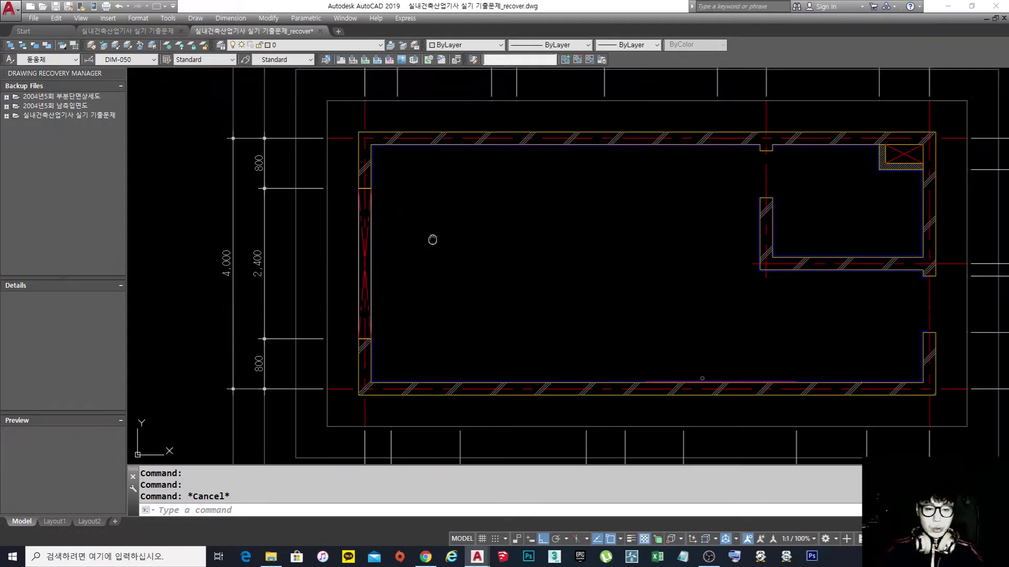
- Draw a rectangle across the bathroom door opening, from the upper wall stub to the lower wall end
{"action": "middle_click_drag", "start_coordinate": [433, 237], "coordinate": [365, 241]}
{"action": "mouse_move", "coordinate": [478, 248]}
{"action": "middle_mouse_down"}
{"action": "mouse_move", "coordinate": [365, 279]}
{"action": "mouse_move", "coordinate": [504, 282]}
{"action": "middle_mouse_up"}
{"action": "scroll", "coordinate": [462, 214], "scroll_direction": "up", "scroll_amount": 6}
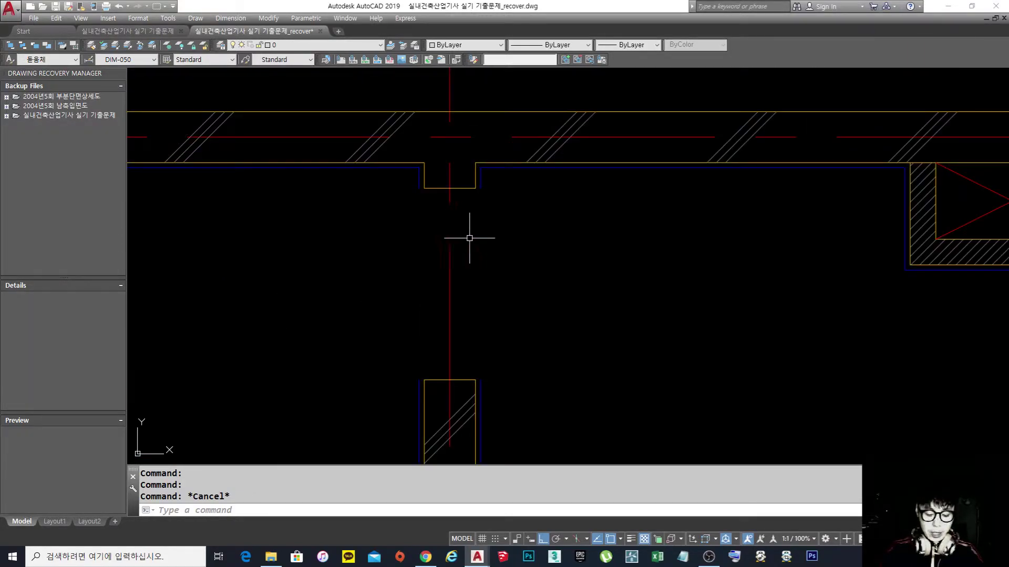
{"action": "type", "text": "ec"}
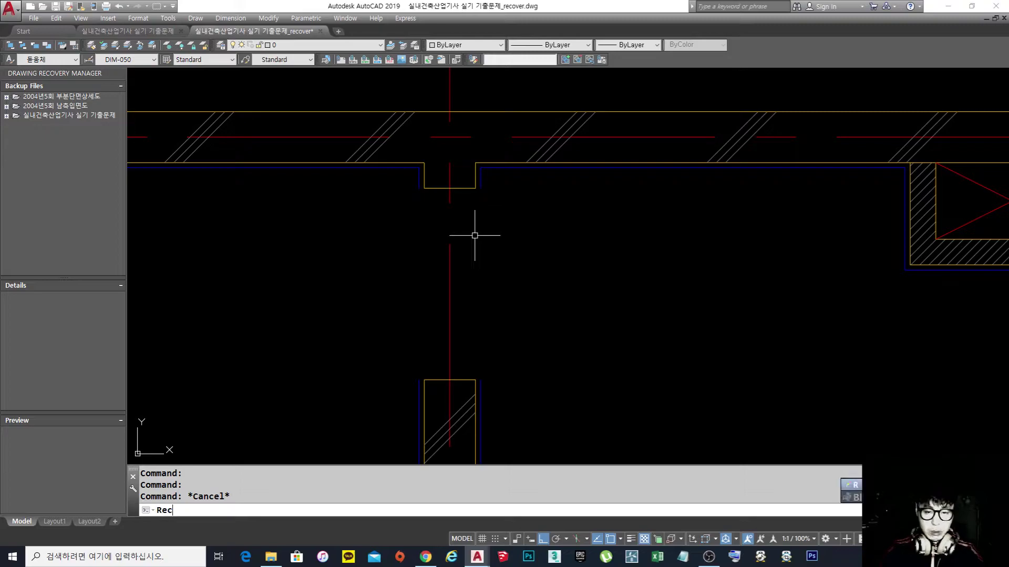
{"action": "key", "text": "Return"}
{"action": "left_click", "coordinate": [424, 188]}
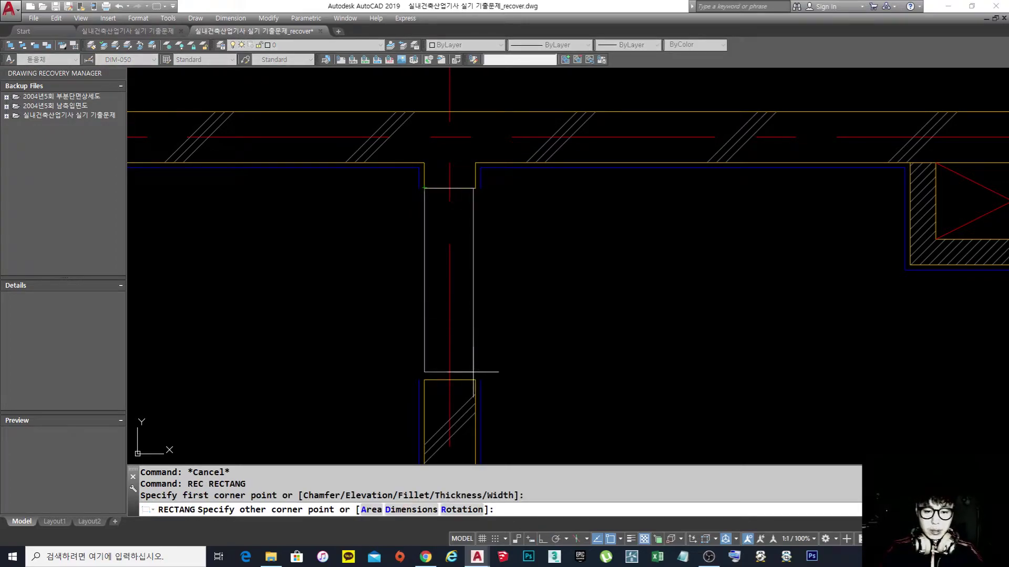
{"action": "left_click", "coordinate": [474, 378]}
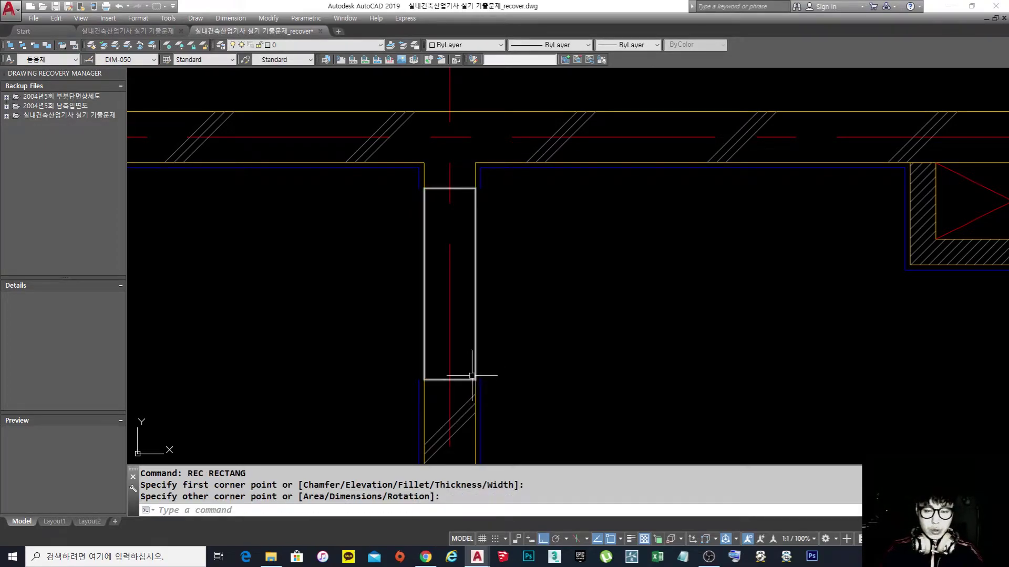
- Draw two crossing diagonal lines between the opposite corners of the bathroom door opening's rectangle
{"action": "type", "text": "l"}
{"action": "key", "text": "Return"}
{"action": "left_click", "coordinate": [425, 189]}
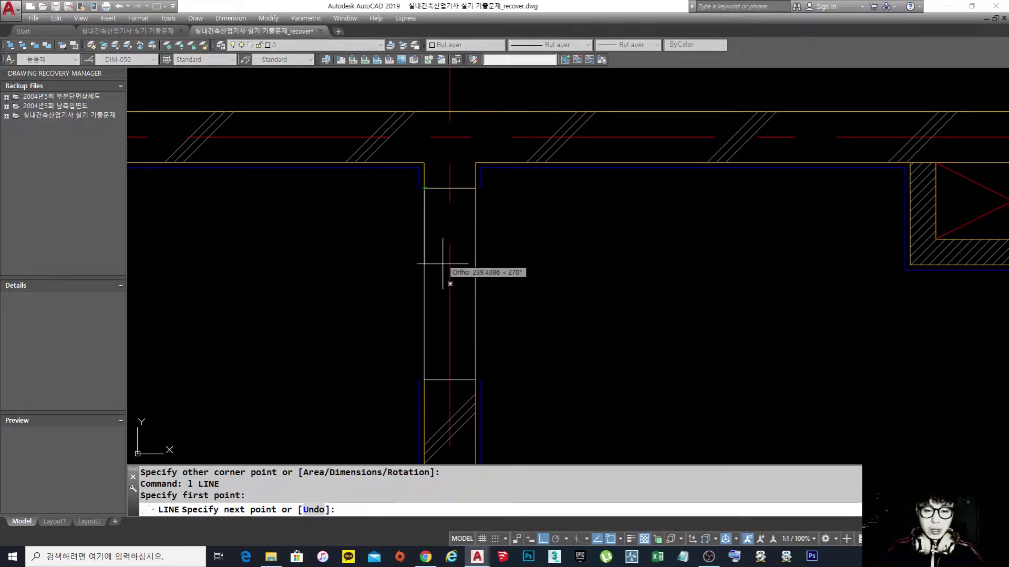
{"action": "left_click", "coordinate": [475, 380]}
{"action": "key", "text": "Return"}
{"action": "key", "text": "Return"}
{"action": "left_click", "coordinate": [424, 379]}
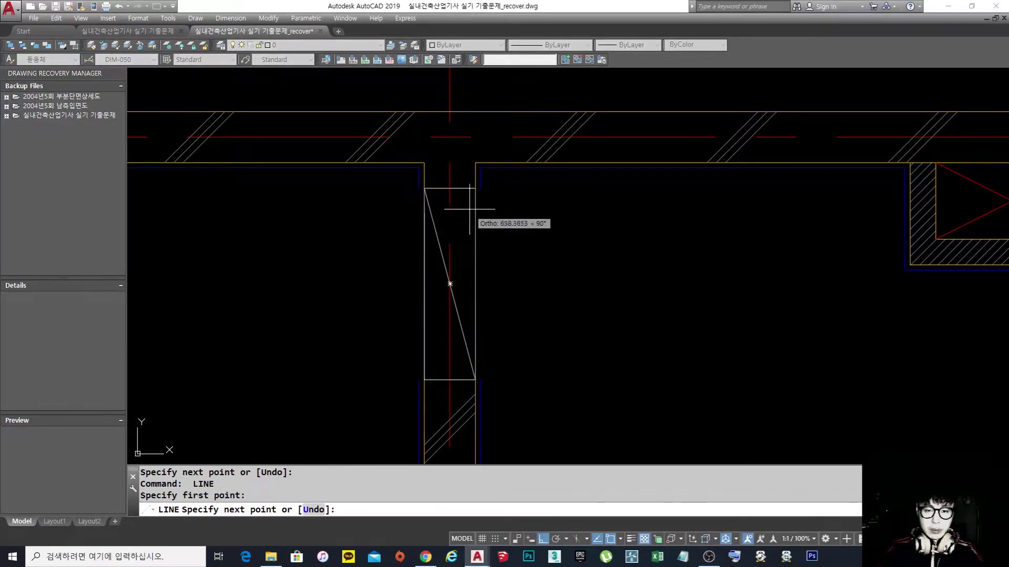
{"action": "left_click", "coordinate": [475, 188]}
{"action": "key", "text": "Return"}
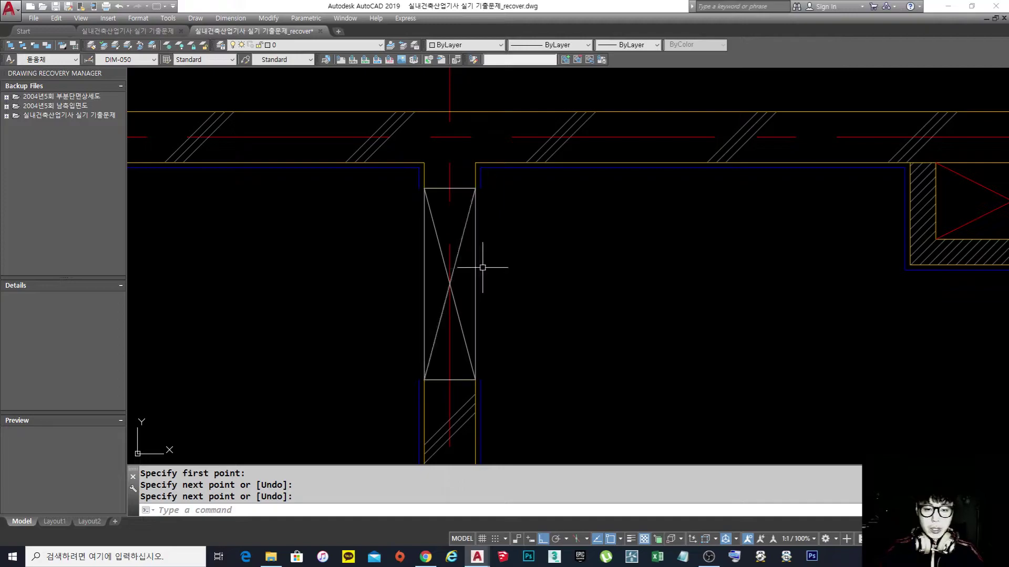
- Erase the rectangle and both crossing diagonals from the bathroom door opening
{"action": "type", "text": "e"}
{"action": "key", "text": "Return"}
{"action": "left_click", "coordinate": [474, 247]}
{"action": "left_click", "coordinate": [463, 235]}
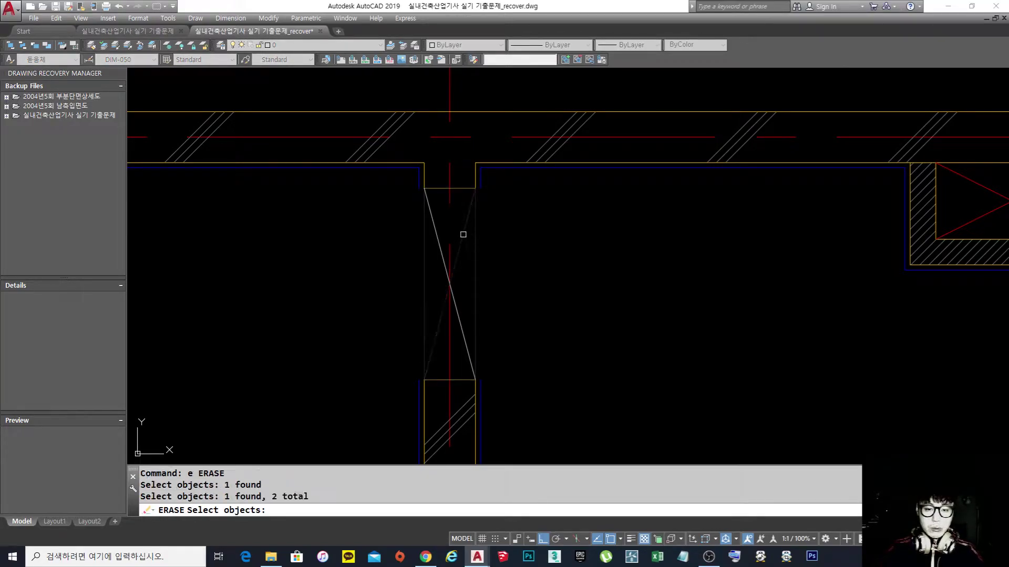
{"action": "key", "text": "Return"}
{"action": "key", "text": "Return"}
{"action": "left_click", "coordinate": [437, 246]}
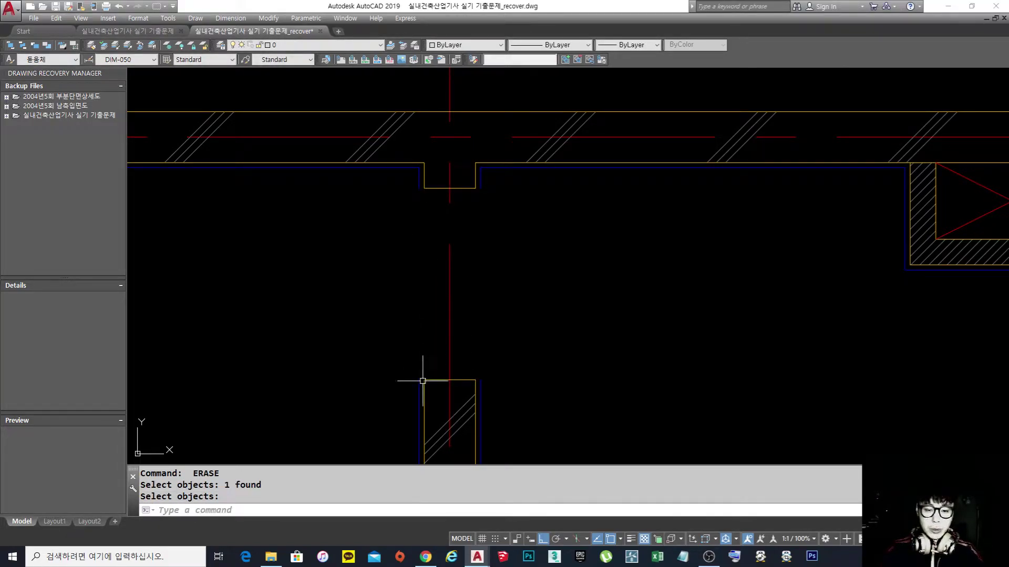
{"action": "scroll", "coordinate": [426, 373], "scroll_direction": "up", "scroll_amount": 5}
{"action": "left_click", "coordinate": [738, 377]}
{"action": "left_click", "coordinate": [305, 253]}
{"action": "scroll", "coordinate": [402, 314], "scroll_direction": "down", "scroll_amount": 5}
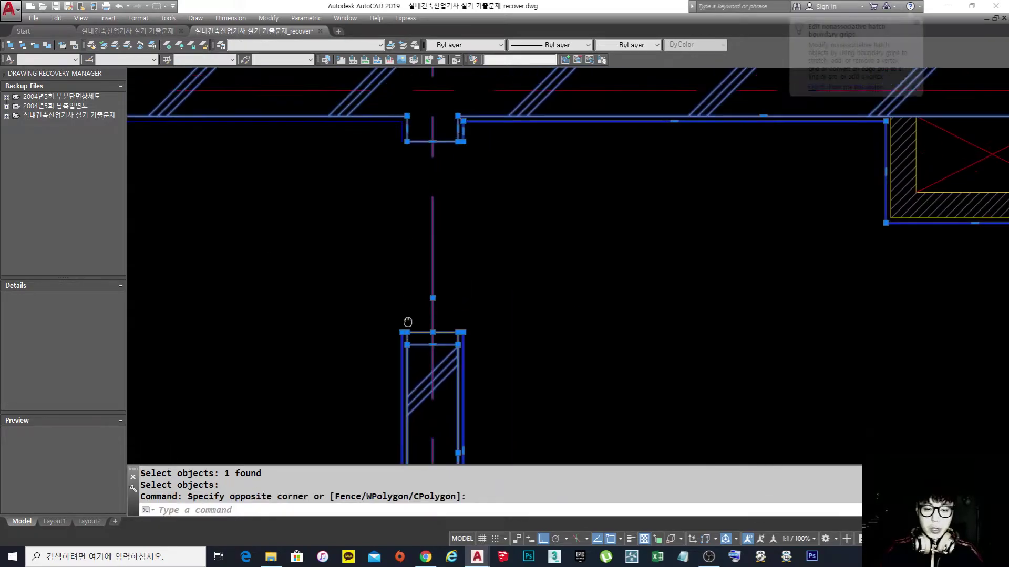
{"action": "middle_click_drag", "start_coordinate": [407, 309], "coordinate": [409, 354]}
{"action": "left_click", "coordinate": [523, 206]}
{"action": "left_click", "coordinate": [377, 155]}
{"action": "scroll", "coordinate": [405, 145], "scroll_direction": "up", "scroll_amount": 3}
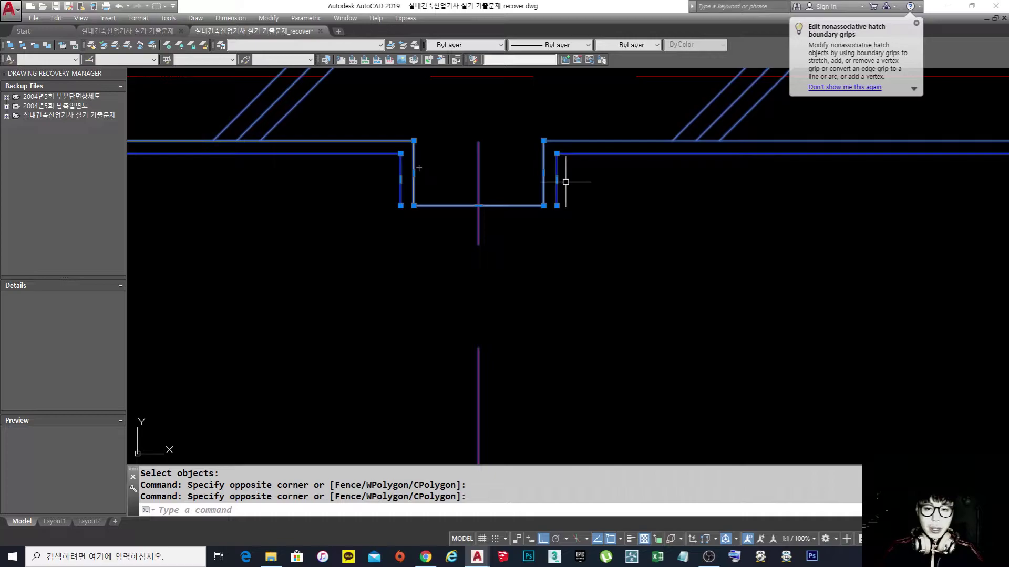
{"action": "scroll", "coordinate": [565, 187], "scroll_direction": "down", "scroll_amount": 3}
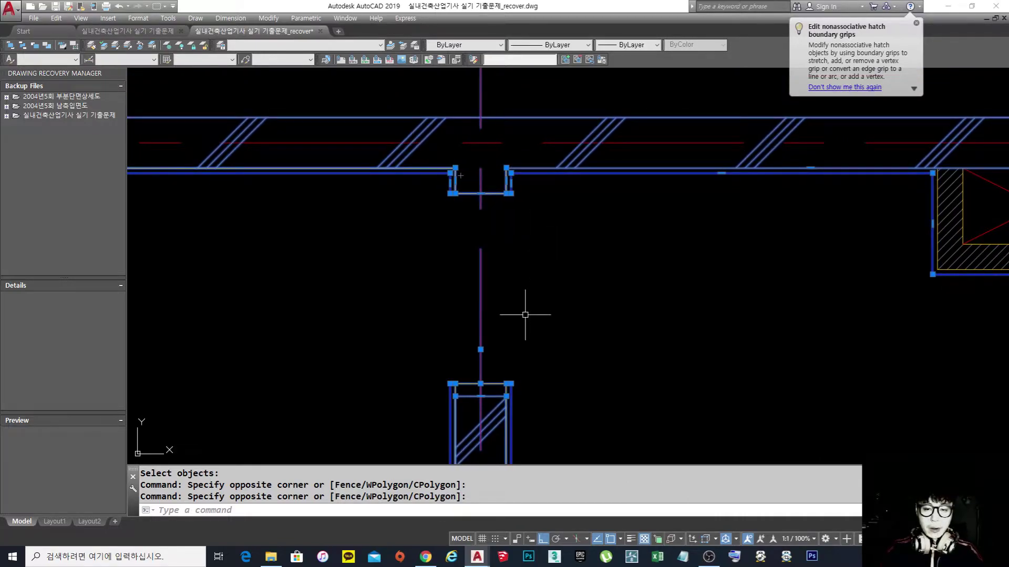
{"action": "key", "text": "Escape"}
- Draw a rectangle across the bathroom door opening, spanning between the outer blue finish lines of the upper stub and lower wall
{"action": "type", "text": "re"}
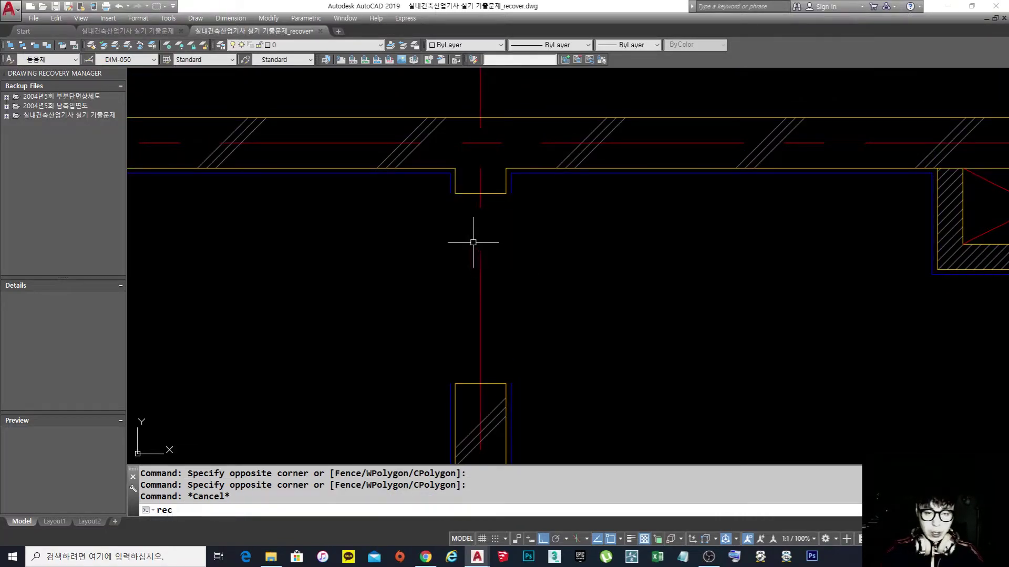
{"action": "type", "text": "c"}
{"action": "key", "text": "Return"}
{"action": "left_click", "coordinate": [451, 194]}
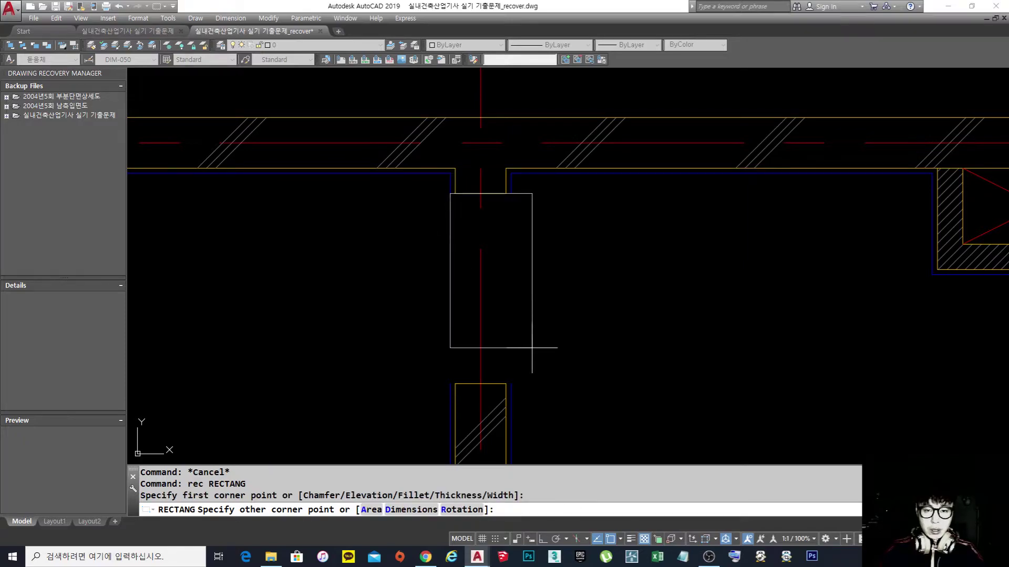
{"action": "left_click", "coordinate": [512, 384]}
{"action": "key", "text": "Return"}
{"action": "scroll", "coordinate": [508, 388], "scroll_direction": "up", "scroll_amount": 4}
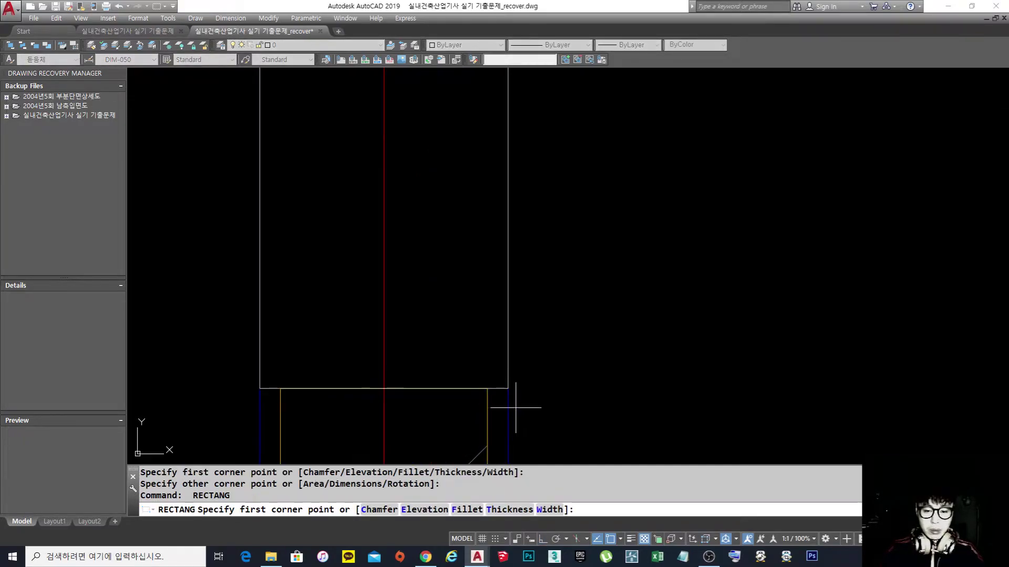
{"action": "key", "text": "Escape"}
{"action": "left_click", "coordinate": [522, 401]}
{"action": "left_click", "coordinate": [502, 386]}
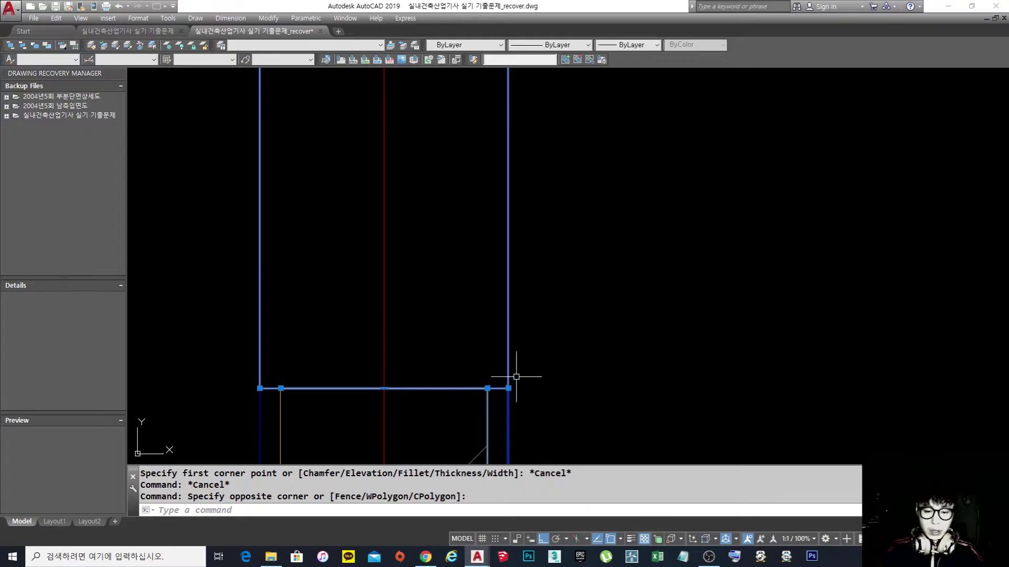
{"action": "key", "text": "Escape"}
- Erase the rectangle that spans the finish lines at the bathroom door opening
{"action": "scroll", "coordinate": [529, 354], "scroll_direction": "down", "scroll_amount": 3}
{"action": "type", "text": "e"}
{"action": "key", "text": "Return"}
{"action": "left_click", "coordinate": [532, 288]}
{"action": "left_click", "coordinate": [513, 260]}
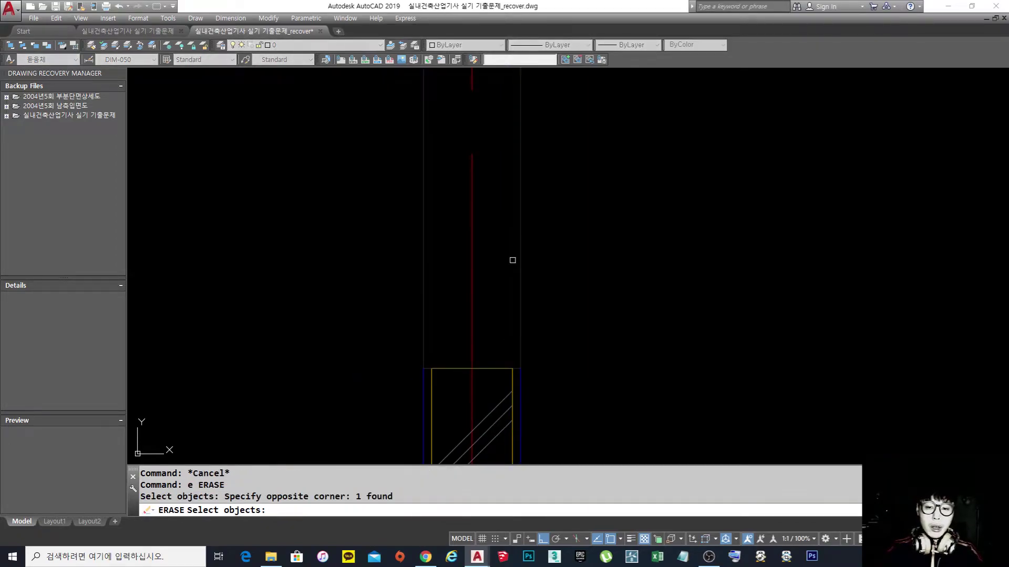
- Draw a rectangle in the bathroom door opening from the upper stub's left wall corner to the lower wall's right corner, excluding the finish lines
{"action": "scroll", "coordinate": [525, 273], "scroll_direction": "down", "scroll_amount": 5}
{"action": "scroll", "coordinate": [507, 284], "scroll_direction": "up", "scroll_amount": 3}
{"action": "type", "text": "re"}
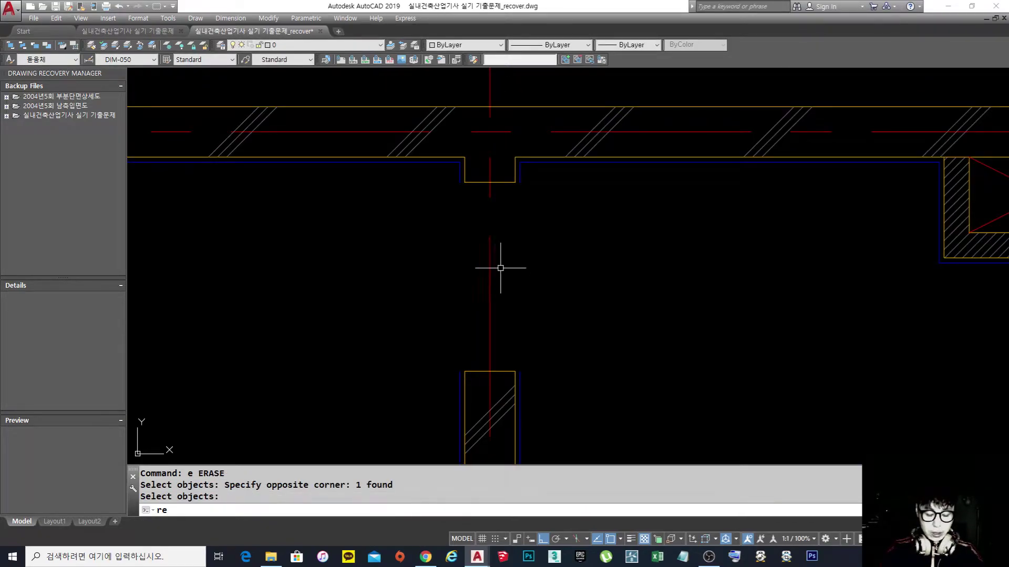
{"action": "type", "text": "c"}
{"action": "key", "text": "Return"}
{"action": "left_click", "coordinate": [465, 182]}
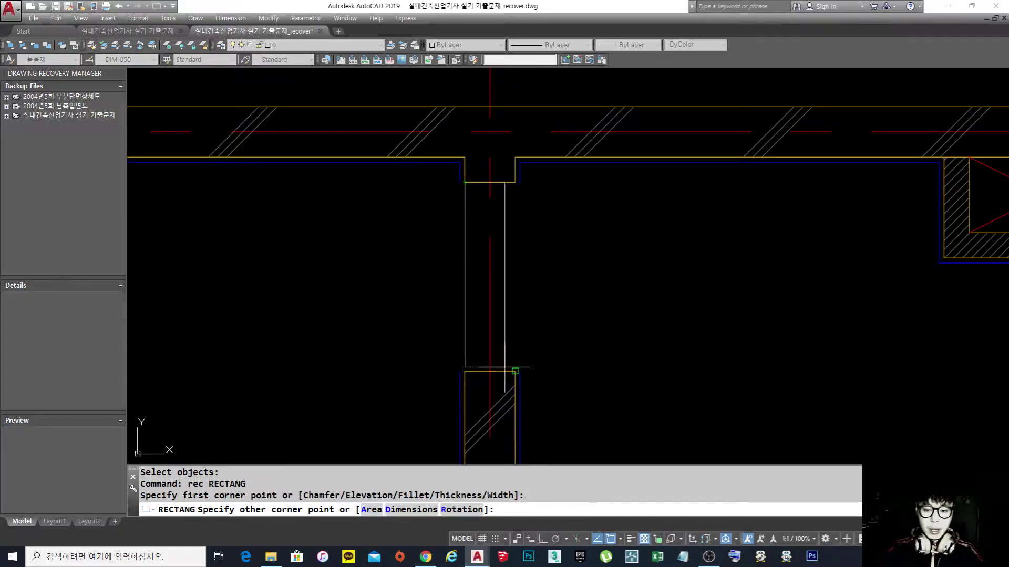
{"action": "left_click", "coordinate": [513, 370]}
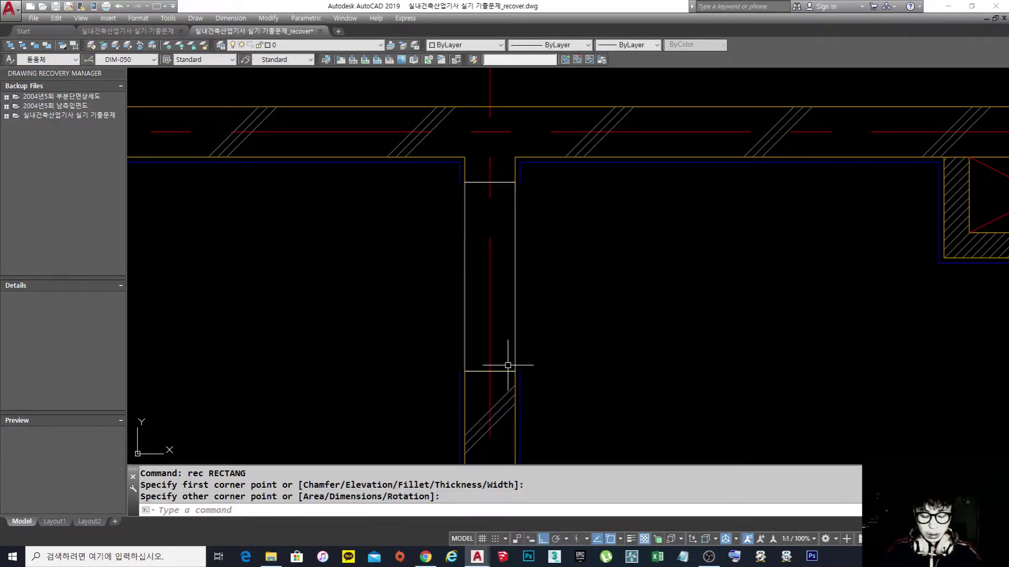
- Draw two crossing diagonal lines between opposite corners of the new bathroom door rectangle
{"action": "type", "text": "l"}
{"action": "key", "text": "Return"}
{"action": "left_click", "coordinate": [465, 371]}
{"action": "left_click", "coordinate": [515, 182]}
{"action": "key", "text": "Return"}
{"action": "key", "text": "Return"}
{"action": "left_click", "coordinate": [464, 182]}
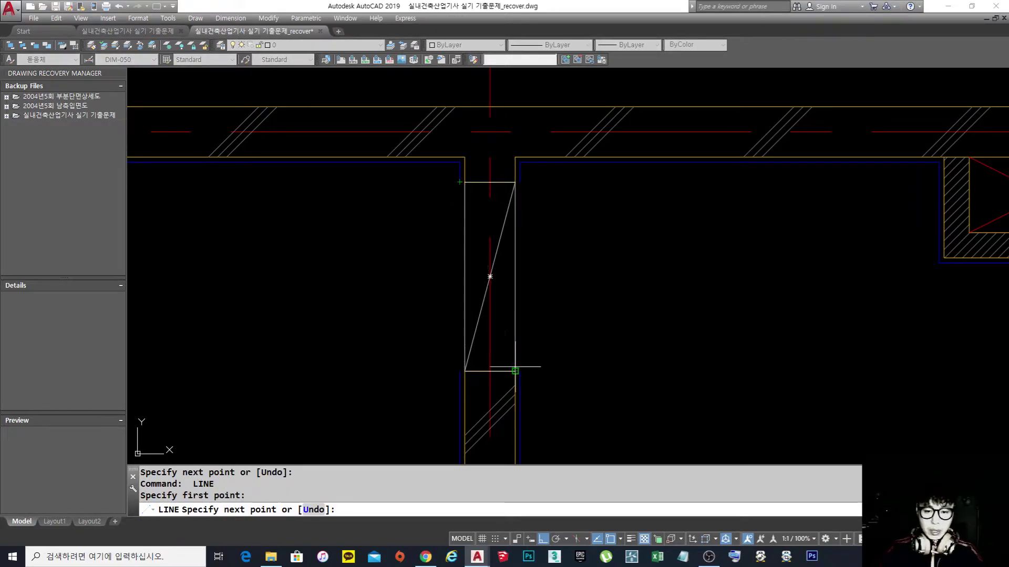
{"action": "left_click", "coordinate": [515, 371]}
{"action": "key", "text": "Return"}
{"action": "middle_click_drag", "start_coordinate": [505, 257], "coordinate": [504, 265]}
{"action": "key", "text": "Return"}
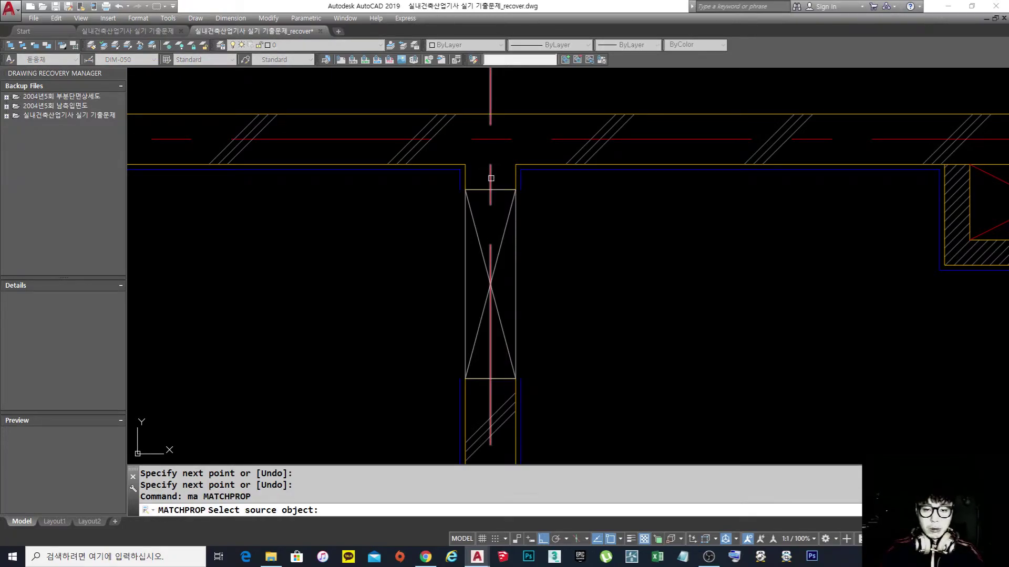
{"action": "key", "text": "Escape"}
{"action": "left_click", "coordinate": [518, 226]}
{"action": "left_click", "coordinate": [466, 227]}
{"action": "left_click", "coordinate": [484, 225]}
{"action": "left_click", "coordinate": [453, 224]}
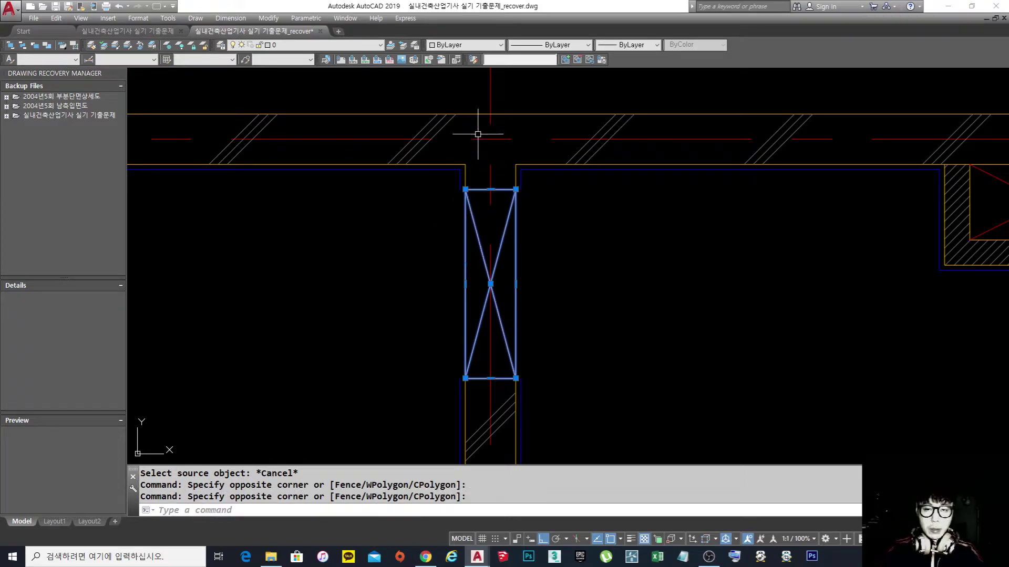
{"action": "key", "text": "Escape"}
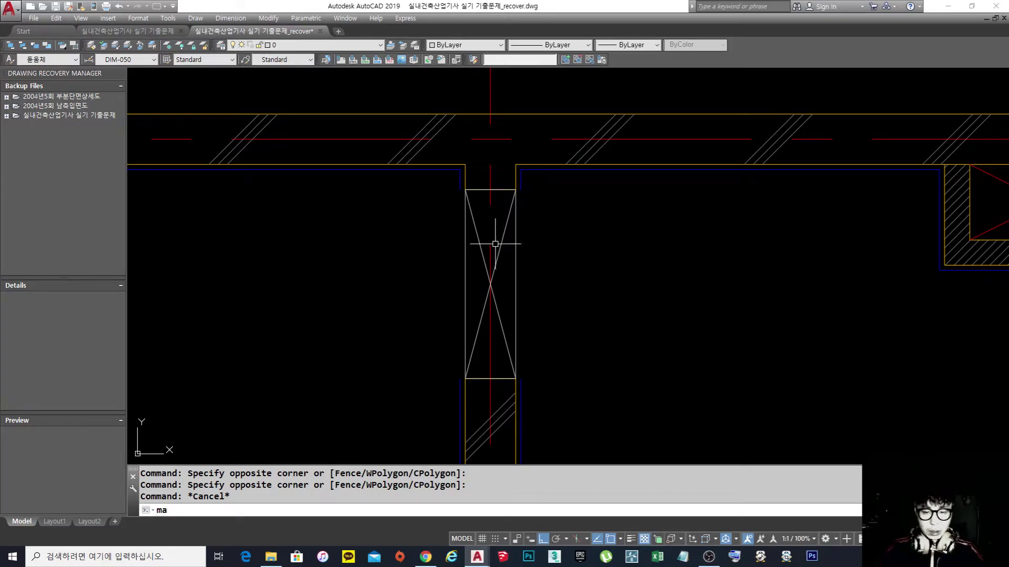
- Match the properties of both door-opening diagonals to the red vertical wall centreline
{"action": "key", "text": "Return"}
{"action": "left_click", "coordinate": [490, 171]}
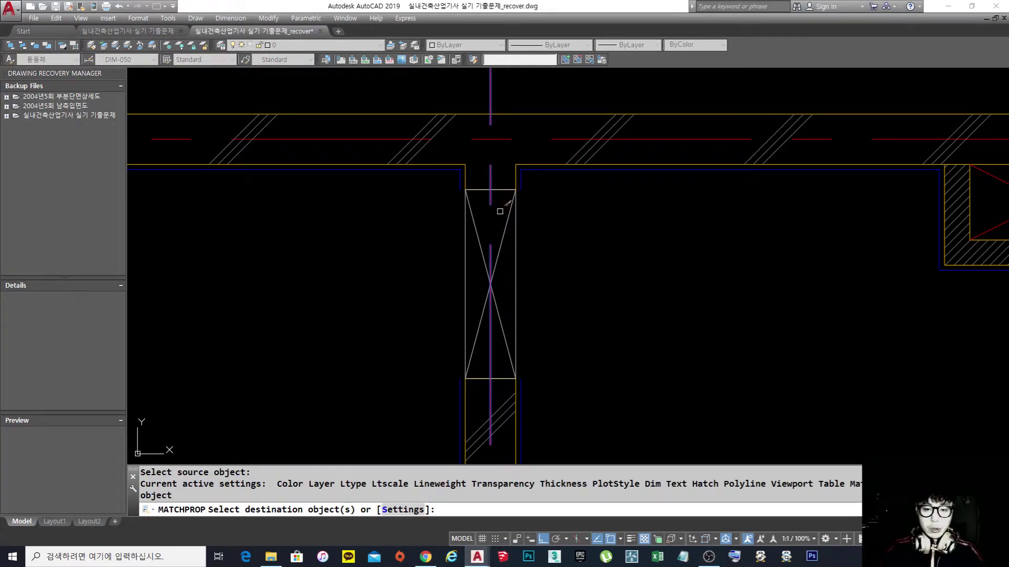
{"action": "left_click", "coordinate": [503, 226]}
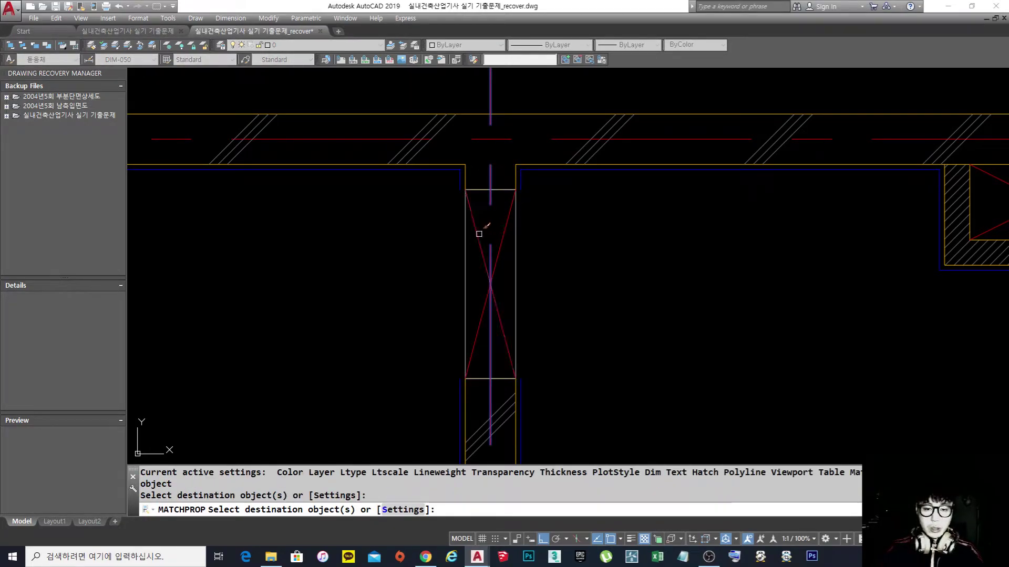
{"action": "left_click", "coordinate": [486, 227]}
{"action": "key", "text": "Return"}
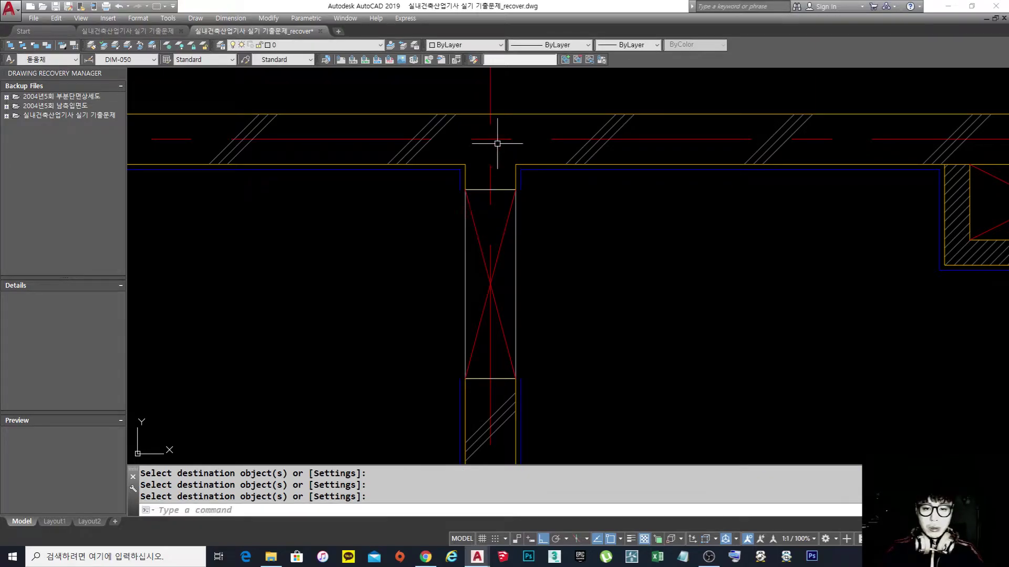
- Set the linetype of the two crossing diagonals in the bathroom door opening to CENTER2
{"action": "left_click", "coordinate": [500, 247]}
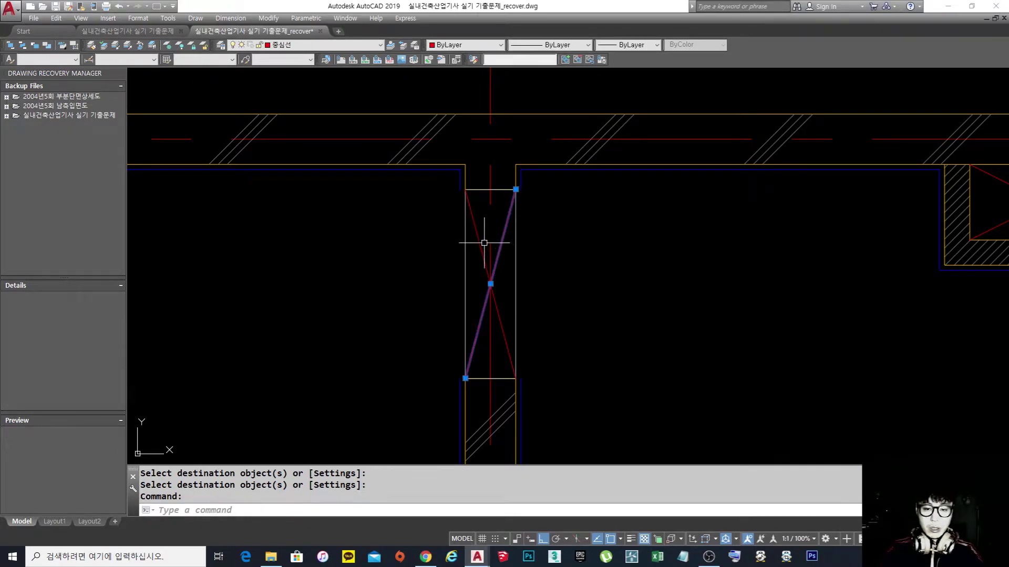
{"action": "left_click", "coordinate": [481, 243]}
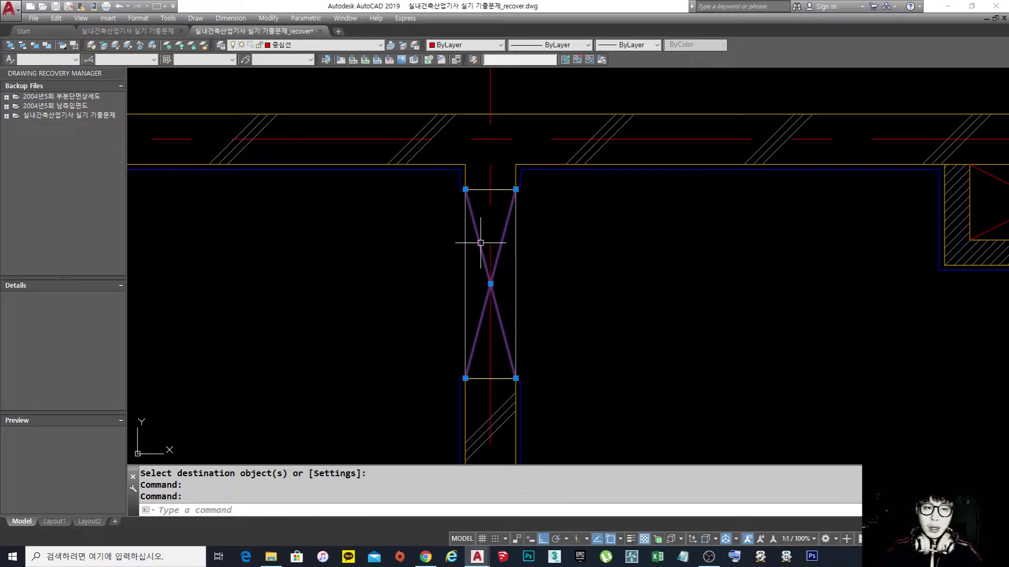
{"action": "left_click", "coordinate": [517, 47]}
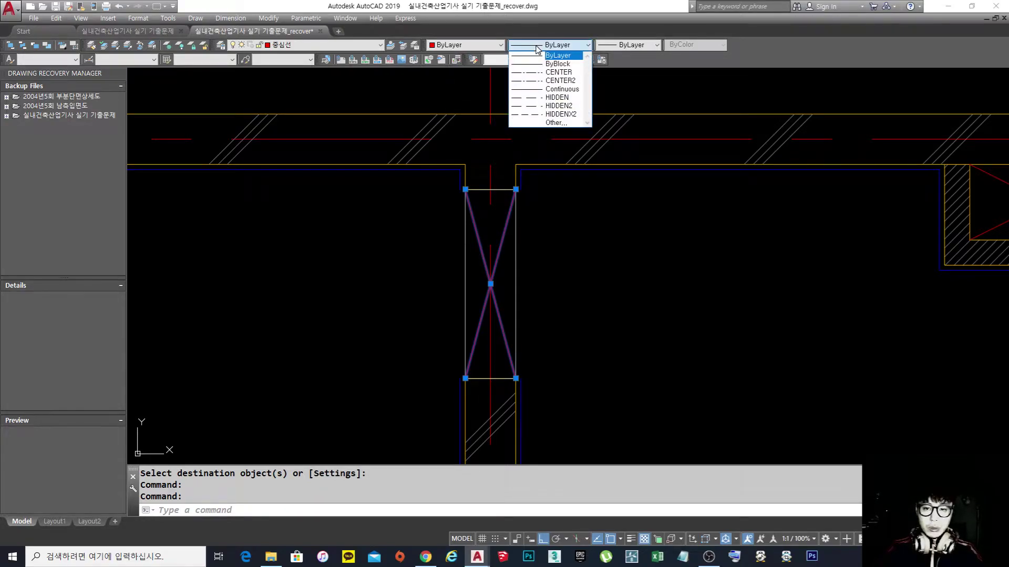
{"action": "left_click", "coordinate": [559, 83]}
{"action": "key", "text": "Escape"}
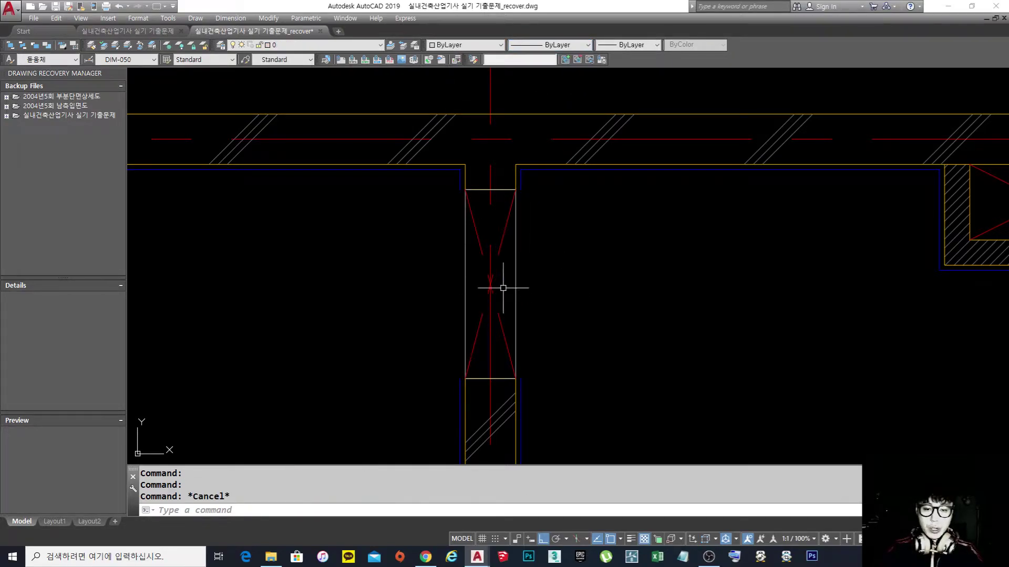
{"action": "left_click", "coordinate": [516, 272]}
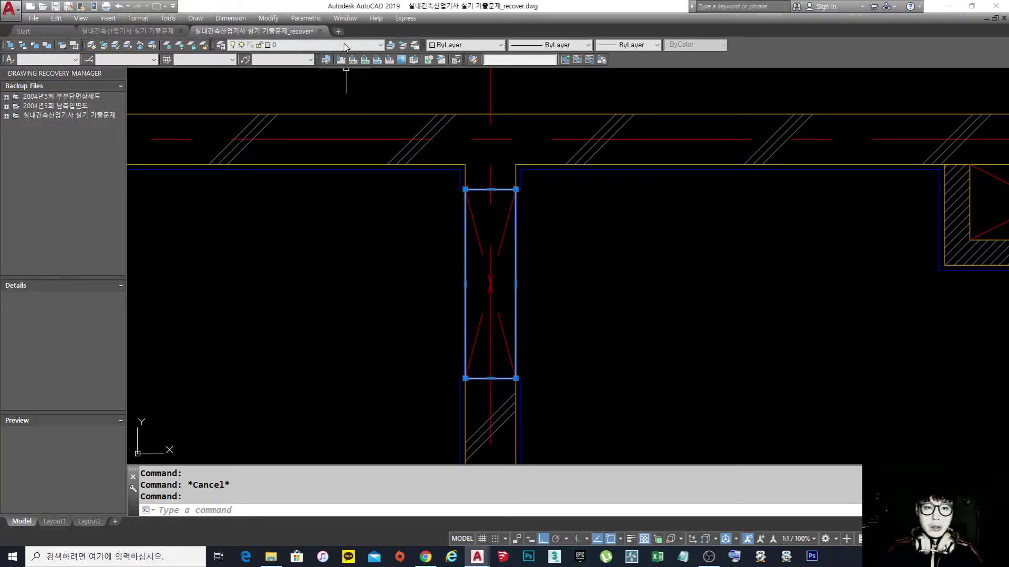
{"action": "left_click", "coordinate": [345, 47]}
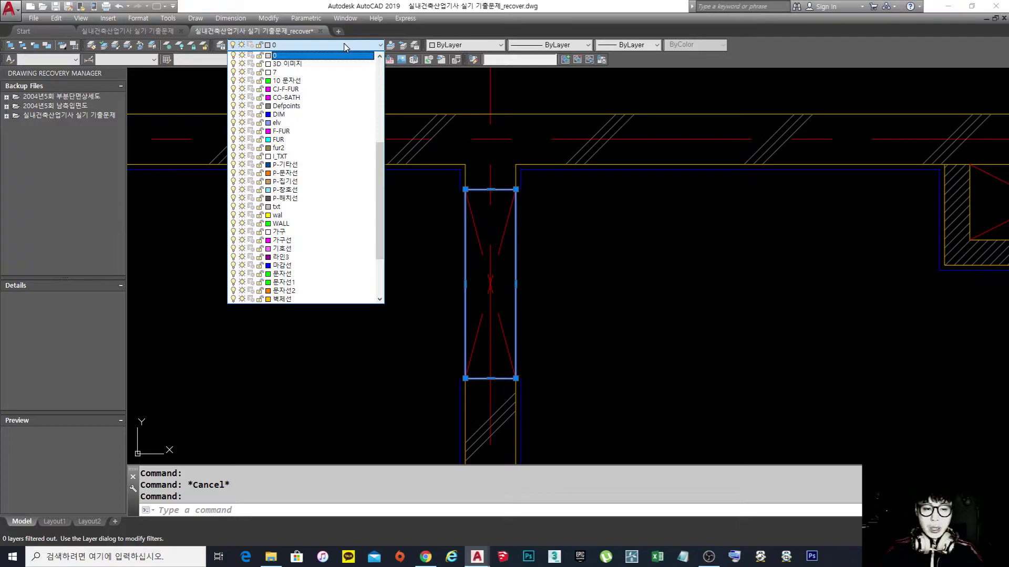
{"action": "scroll", "coordinate": [345, 178], "scroll_direction": "down", "scroll_amount": 3}
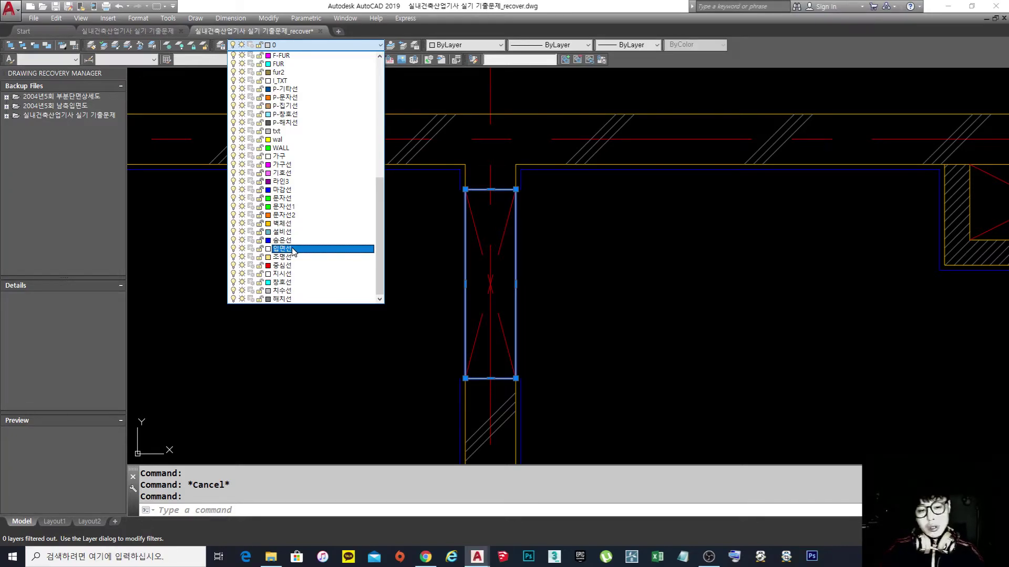
{"action": "key", "text": "Escape"}
- Freeze the 벽체선 layer to check which lines of the left window and bathroom door openings belong to it
{"action": "scroll", "coordinate": [592, 238], "scroll_direction": "down", "scroll_amount": 5}
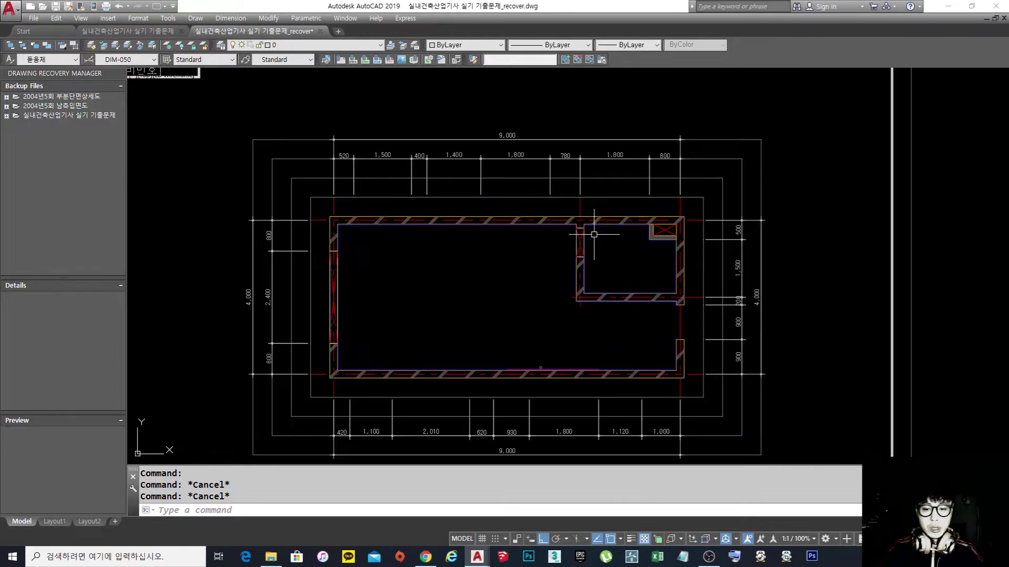
{"action": "scroll", "coordinate": [299, 291], "scroll_direction": "up", "scroll_amount": 5}
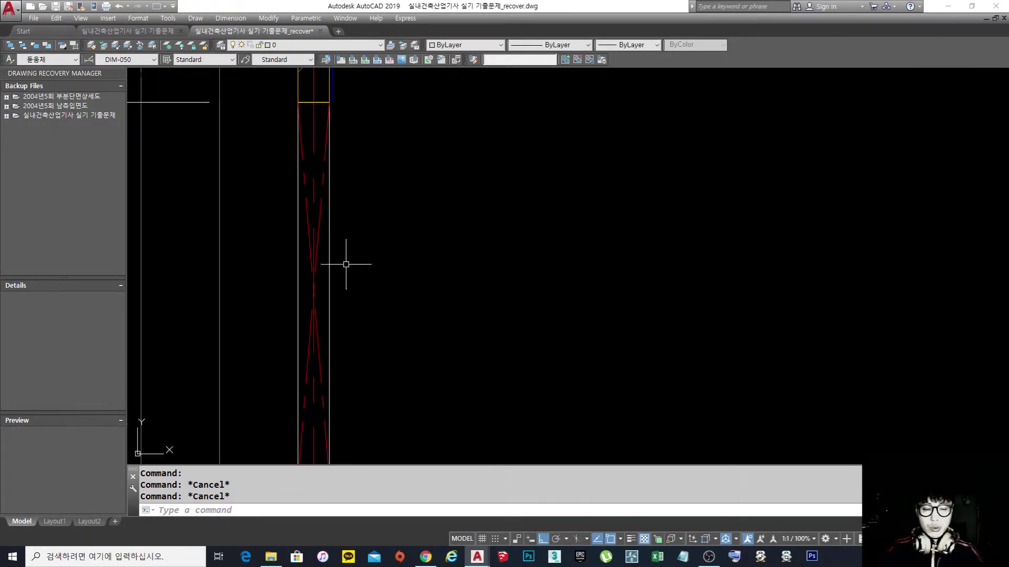
{"action": "middle_click_drag", "start_coordinate": [360, 271], "coordinate": [354, 268]}
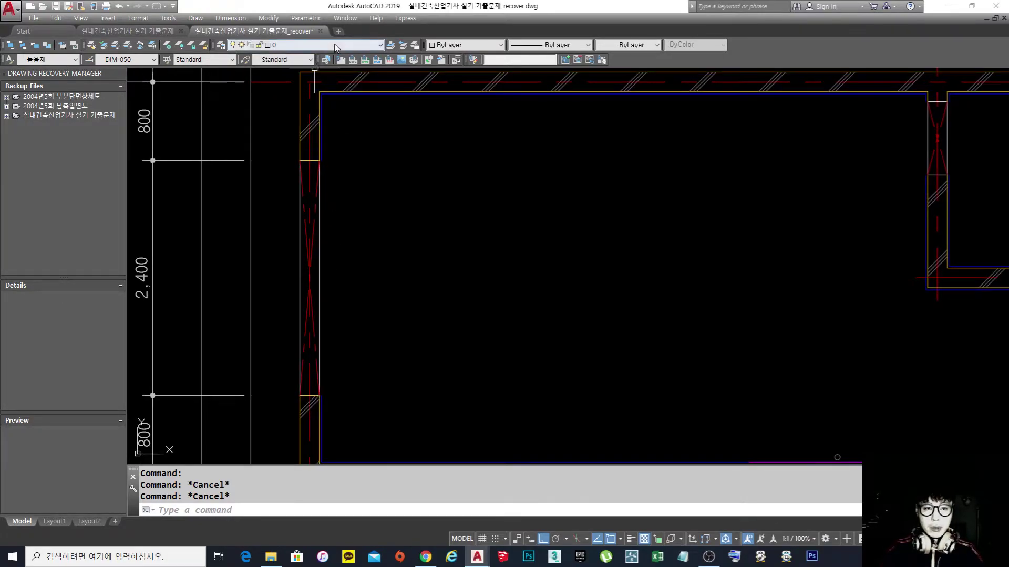
{"action": "left_click", "coordinate": [336, 45]}
{"action": "left_click_drag", "start_coordinate": [382, 187], "coordinate": [383, 254]}
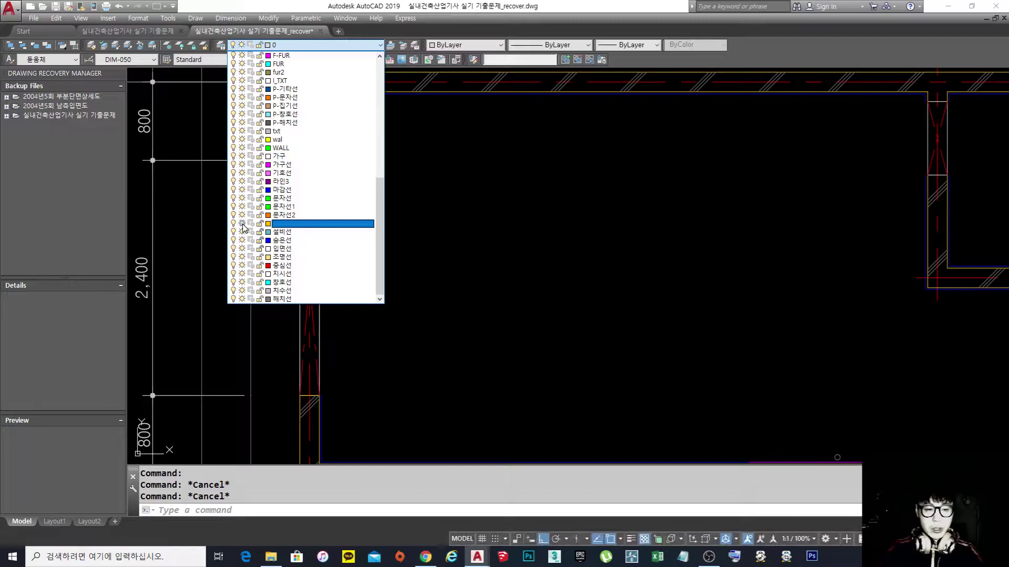
{"action": "left_click", "coordinate": [481, 311]}
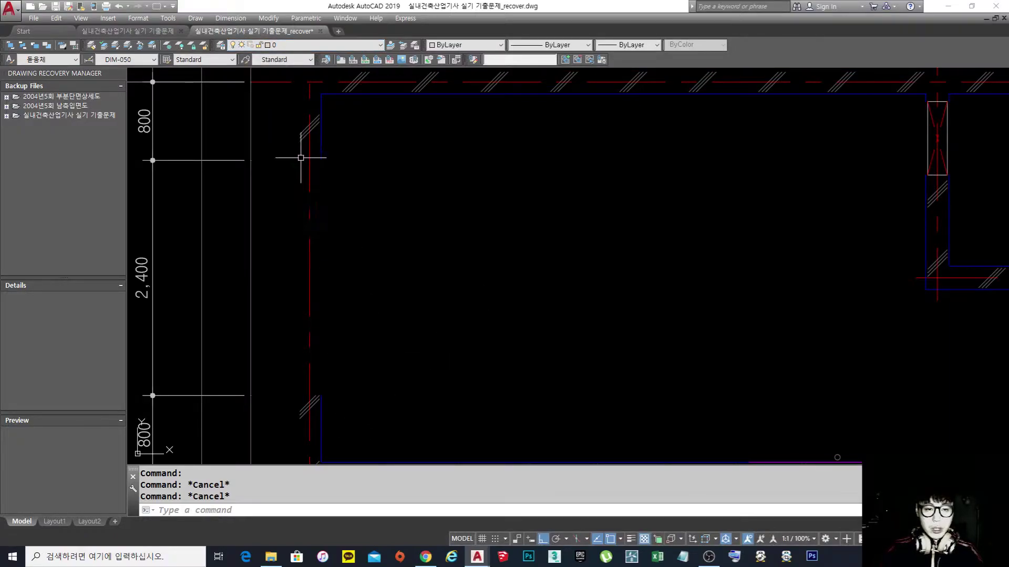
{"action": "middle_click_drag", "start_coordinate": [356, 166], "coordinate": [354, 180]}
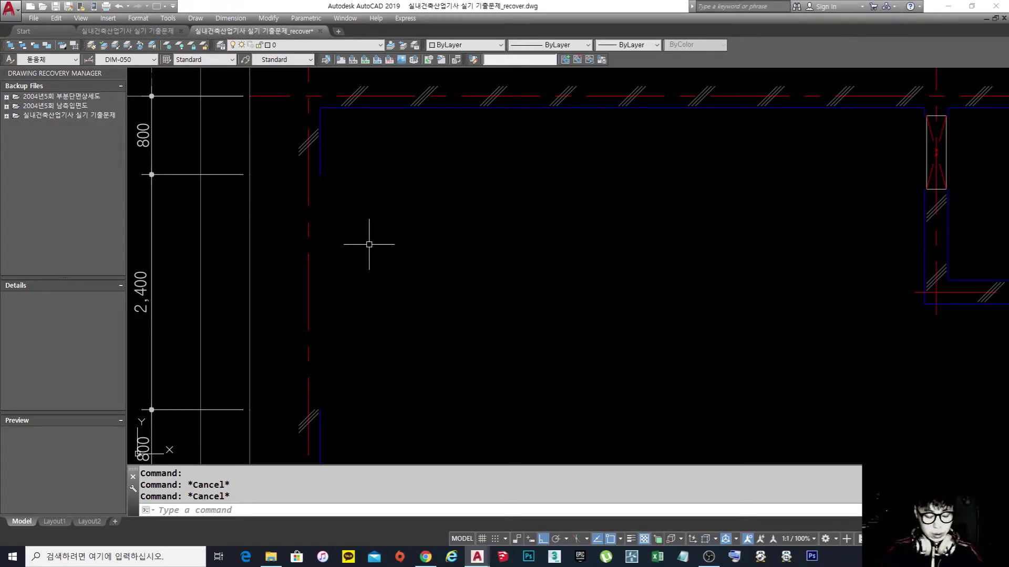
- Undo the freezing of the 벽체선 layer
{"action": "key", "text": "ctrl+z"}
{"action": "key", "text": "ctrl+z"}
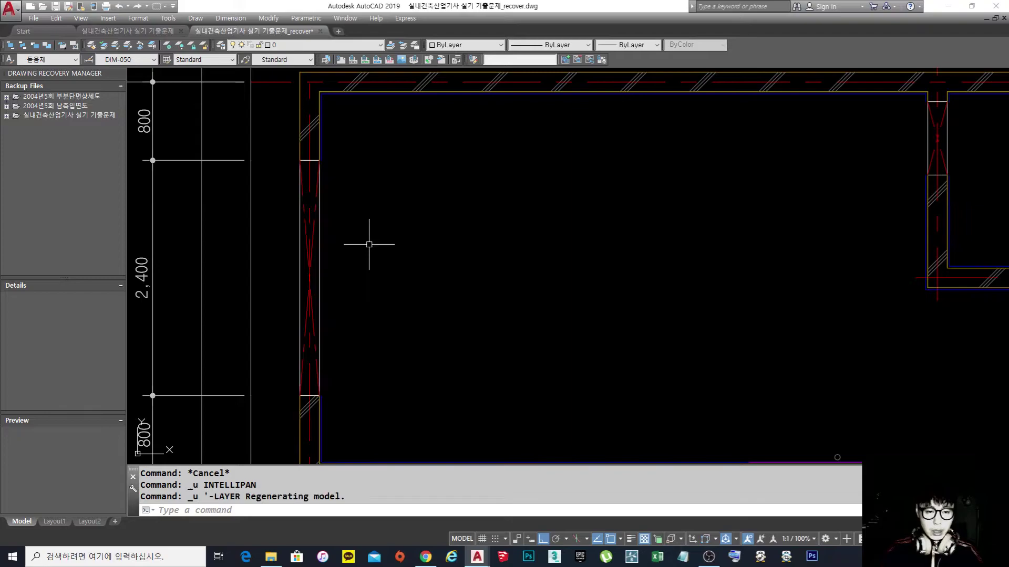
{"action": "scroll", "coordinate": [437, 217], "scroll_direction": "down", "scroll_amount": 3}
{"action": "scroll", "coordinate": [512, 234], "scroll_direction": "up", "scroll_amount": 6}
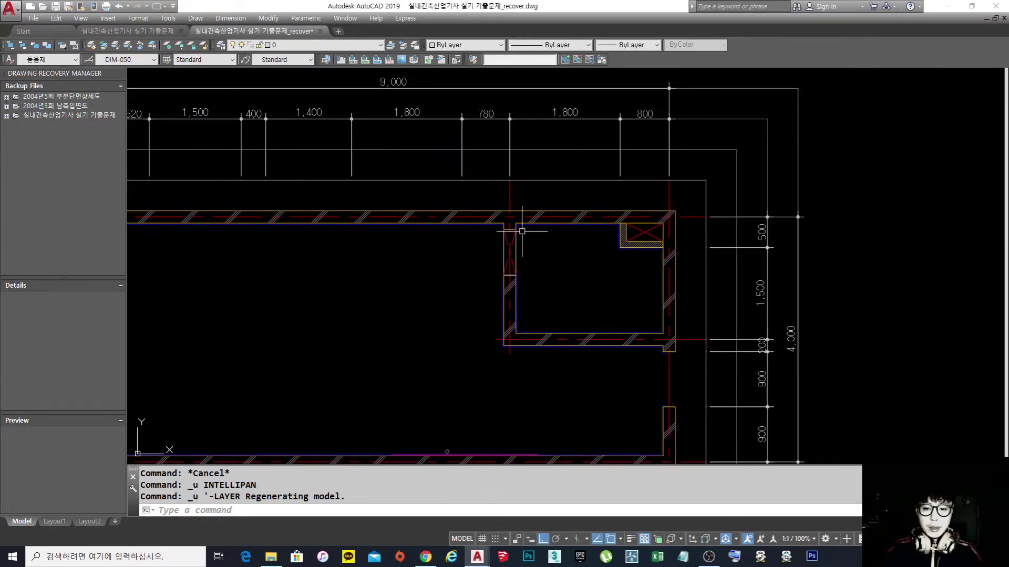
{"action": "scroll", "coordinate": [515, 261], "scroll_direction": "up", "scroll_amount": 2}
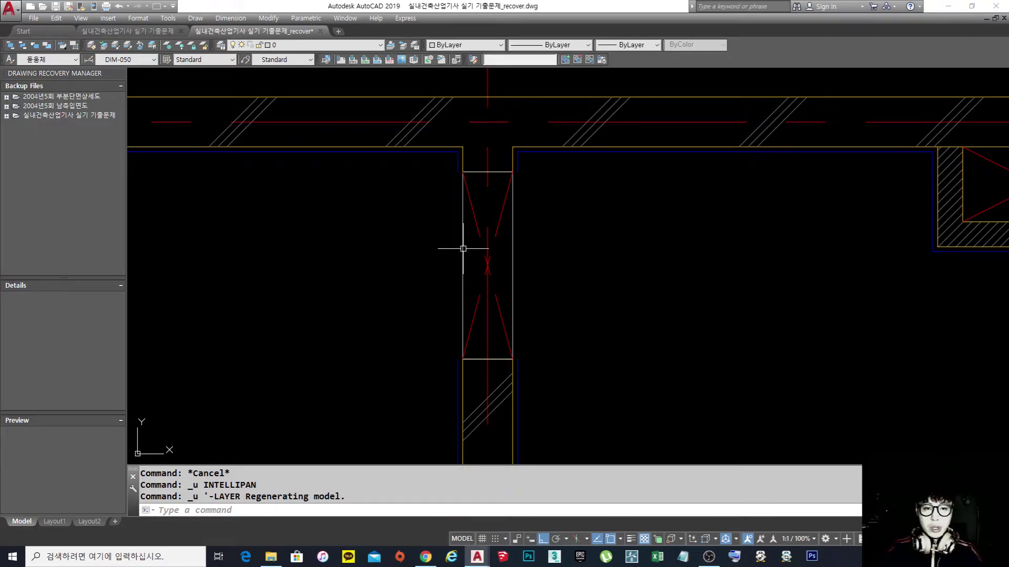
{"action": "scroll", "coordinate": [370, 236], "scroll_direction": "down", "scroll_amount": 2}
{"action": "scroll", "coordinate": [368, 247], "scroll_direction": "up", "scroll_amount": 2}
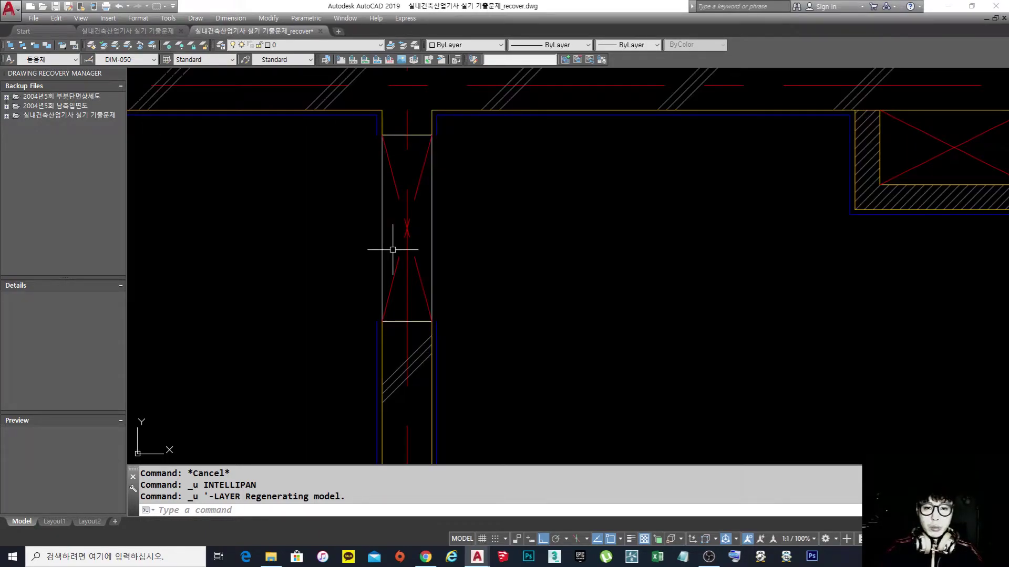
- Draw a rectangle across the 900 opening in the right outer wall, from its upper inner corner to its lower outer corner
{"action": "scroll", "coordinate": [393, 250], "scroll_direction": "down", "scroll_amount": 4}
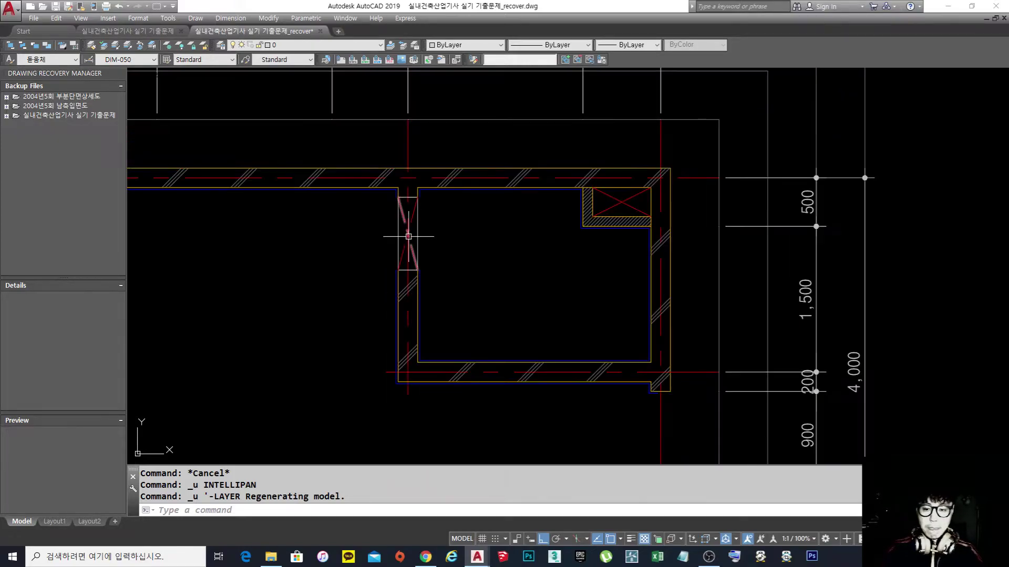
{"action": "middle_click_drag", "start_coordinate": [578, 345], "coordinate": [484, 234]}
{"action": "scroll", "coordinate": [557, 307], "scroll_direction": "up", "scroll_amount": 4}
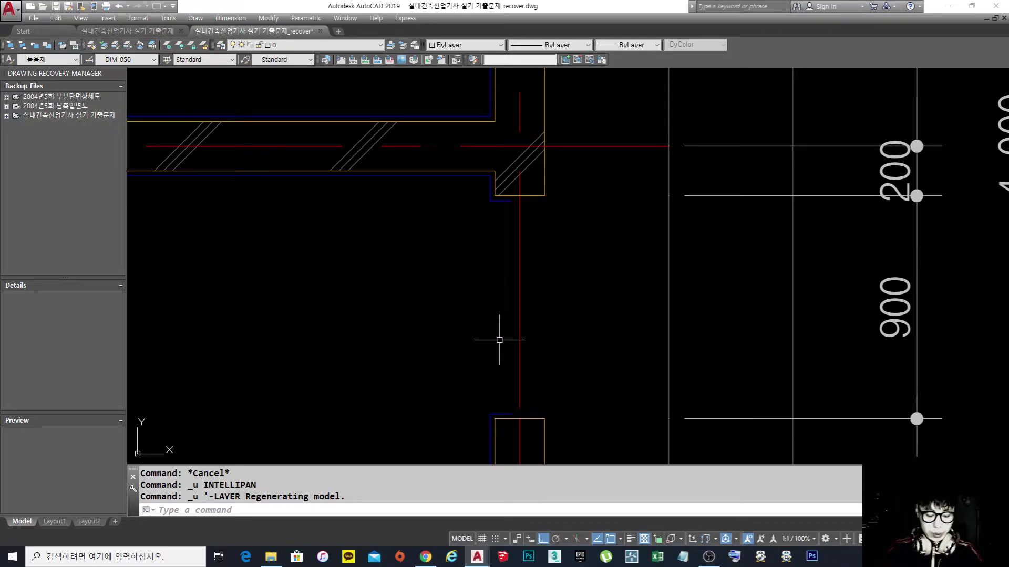
{"action": "type", "text": "c"}
{"action": "key", "text": "Return"}
{"action": "left_click", "coordinate": [495, 195]}
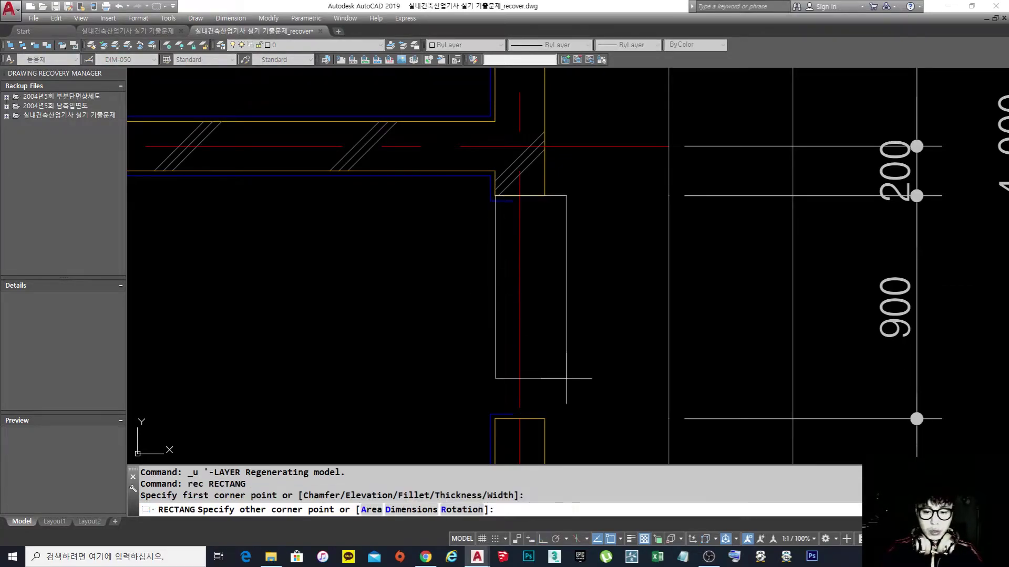
{"action": "left_click", "coordinate": [546, 418]}
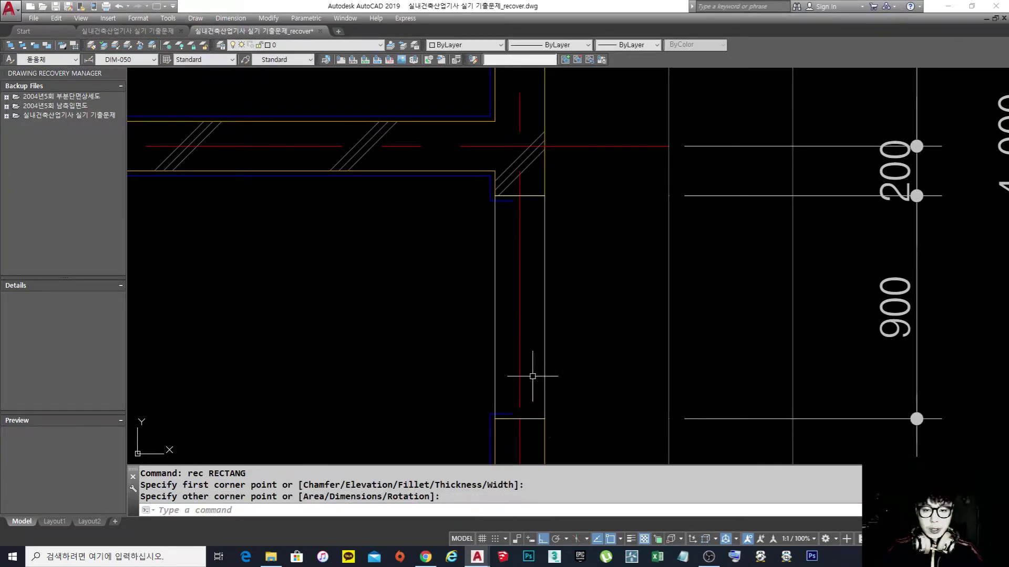
{"action": "key", "text": "Escape"}
{"action": "scroll", "coordinate": [496, 166], "scroll_direction": "up", "scroll_amount": 4}
{"action": "left_click", "coordinate": [477, 213]}
{"action": "left_click", "coordinate": [432, 198]}
{"action": "scroll", "coordinate": [472, 247], "scroll_direction": "down", "scroll_amount": 4}
{"action": "scroll", "coordinate": [471, 247], "scroll_direction": "up", "scroll_amount": 2}
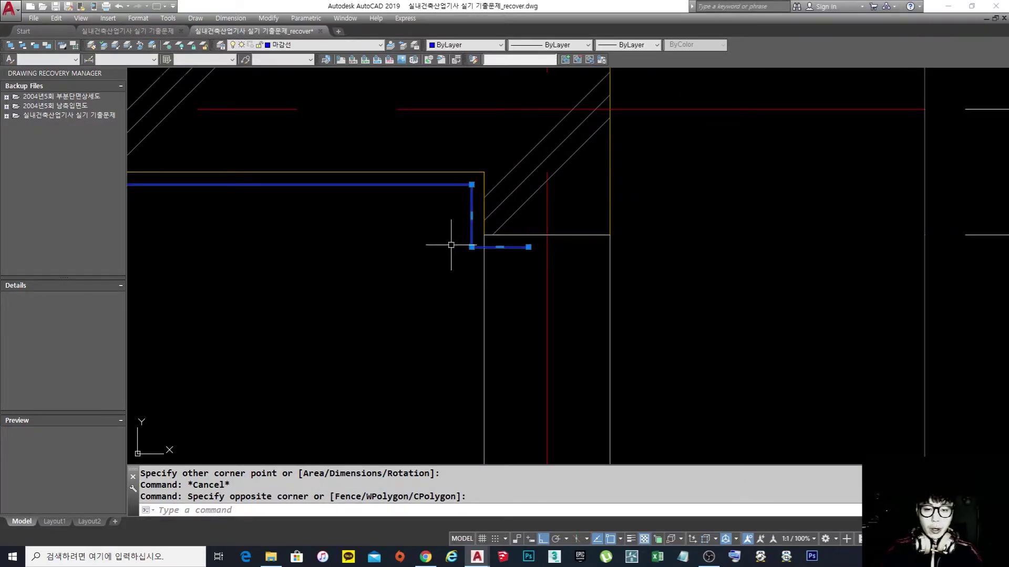
{"action": "key", "text": "Escape"}
- Draw two crossing diagonal lines between opposite corners of the rectangle in the right outer wall opening
{"action": "scroll", "coordinate": [507, 196], "scroll_direction": "down", "scroll_amount": 4}
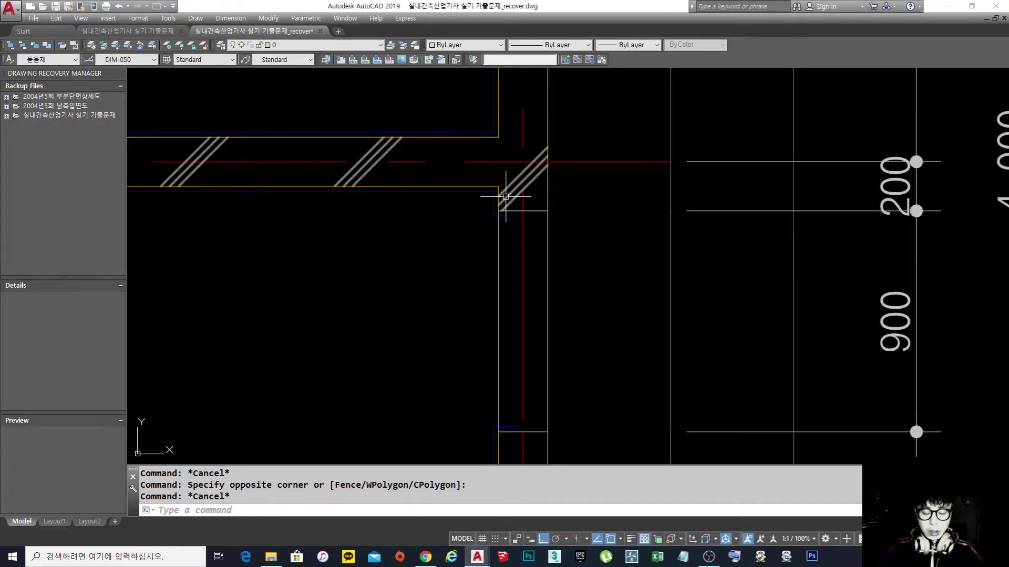
{"action": "type", "text": "l"}
{"action": "key", "text": "Return"}
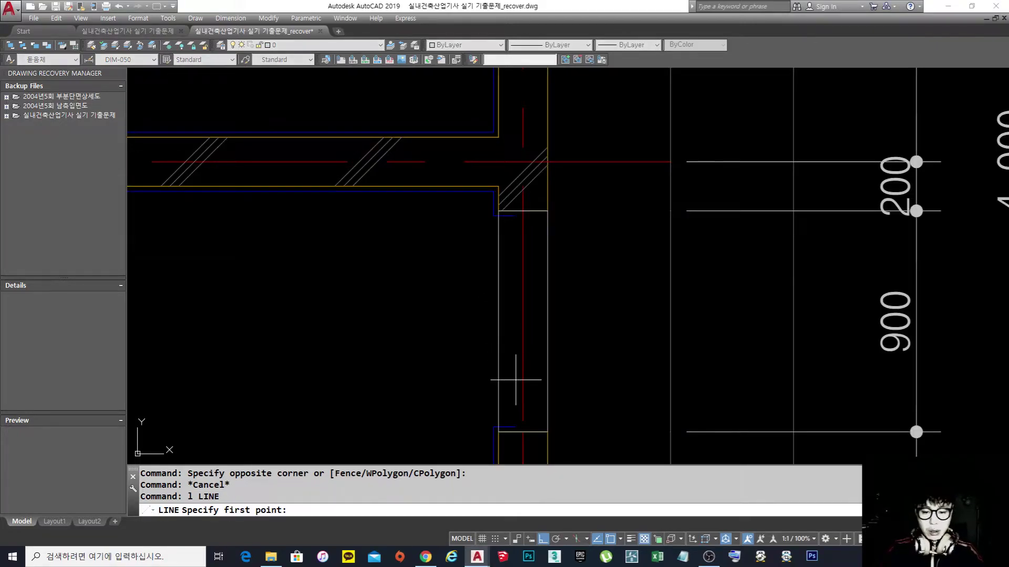
{"action": "left_click", "coordinate": [498, 432]}
{"action": "left_click", "coordinate": [547, 210]}
{"action": "key", "text": "Return"}
{"action": "scroll", "coordinate": [496, 212], "scroll_direction": "up", "scroll_amount": 4}
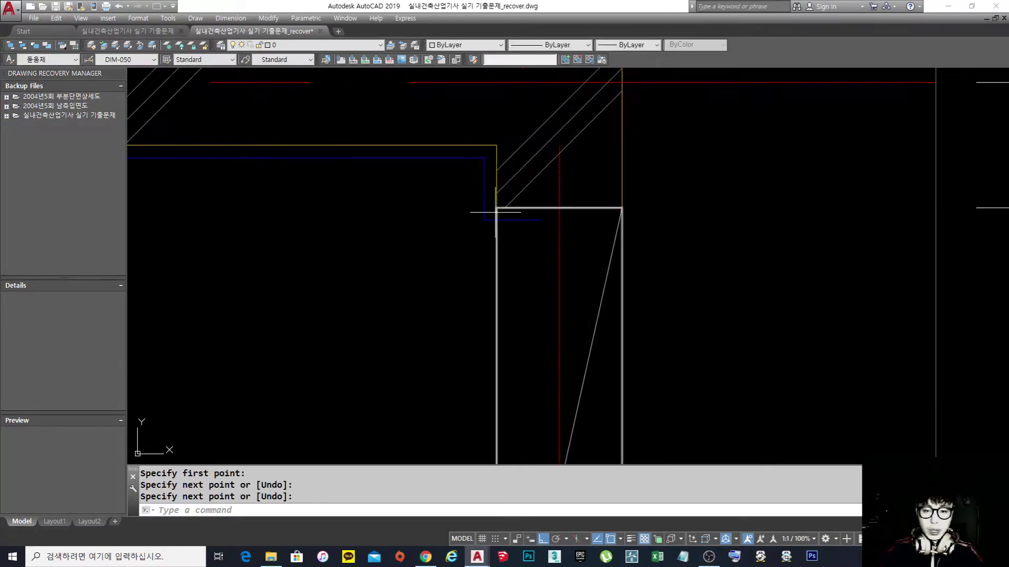
{"action": "key", "text": "space"}
{"action": "left_click", "coordinate": [496, 209]}
{"action": "scroll", "coordinate": [496, 210], "scroll_direction": "down", "scroll_amount": 4}
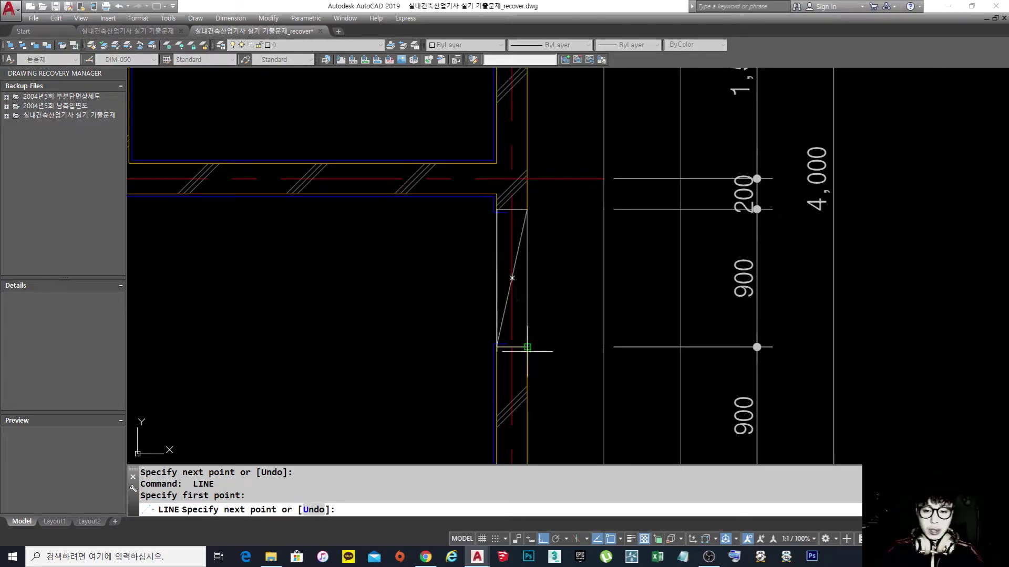
{"action": "left_click", "coordinate": [527, 348]}
{"action": "key", "text": "Return"}
- Match the properties of both diagonals in the right outer wall opening to the red vertical wall centreline
{"action": "middle_click_drag", "start_coordinate": [542, 226], "coordinate": [574, 271]}
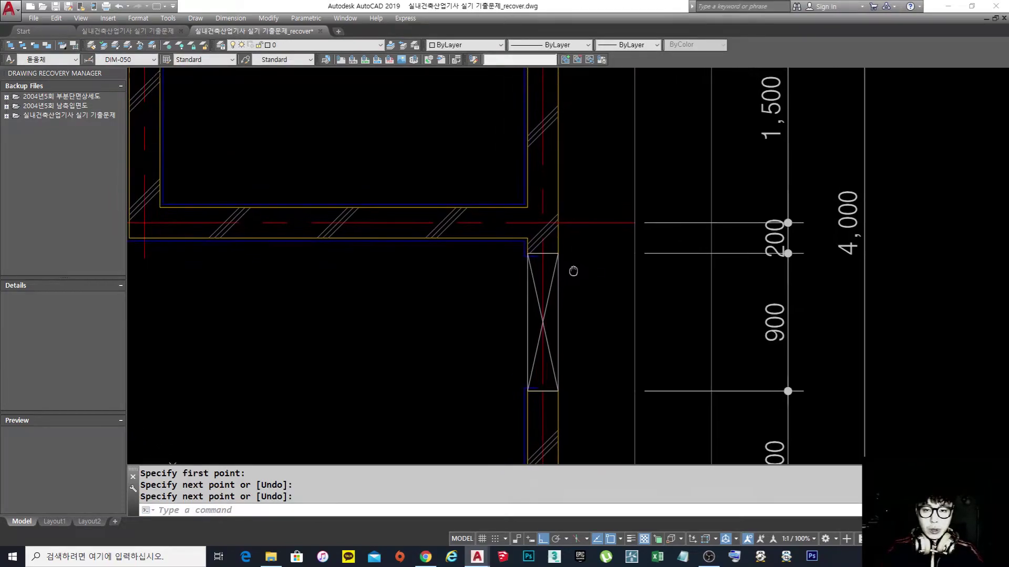
{"action": "type", "text": "ma"}
{"action": "key", "text": "space"}
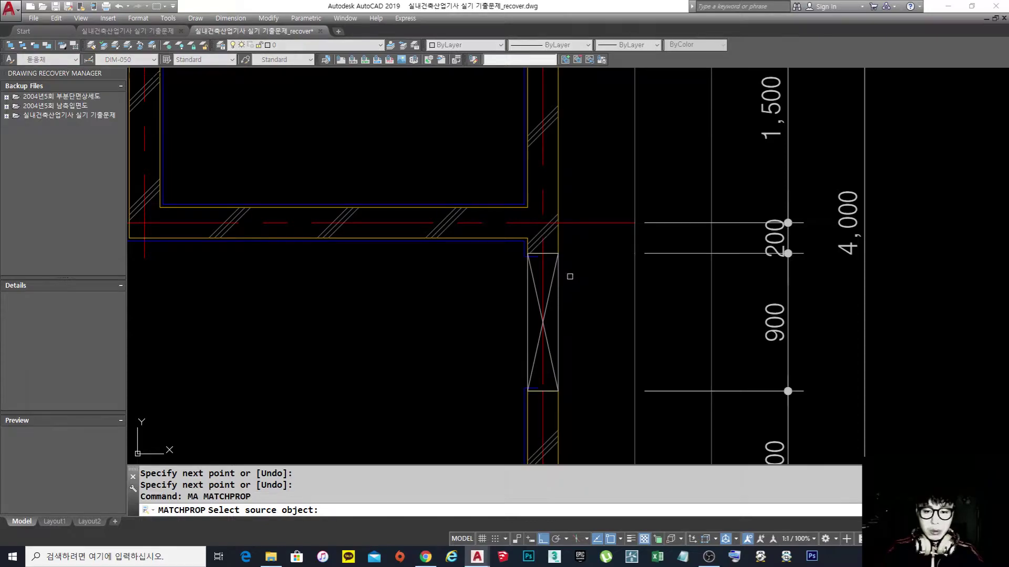
{"action": "left_click", "coordinate": [543, 288]}
{"action": "left_click", "coordinate": [548, 293]}
{"action": "left_click", "coordinate": [538, 294]}
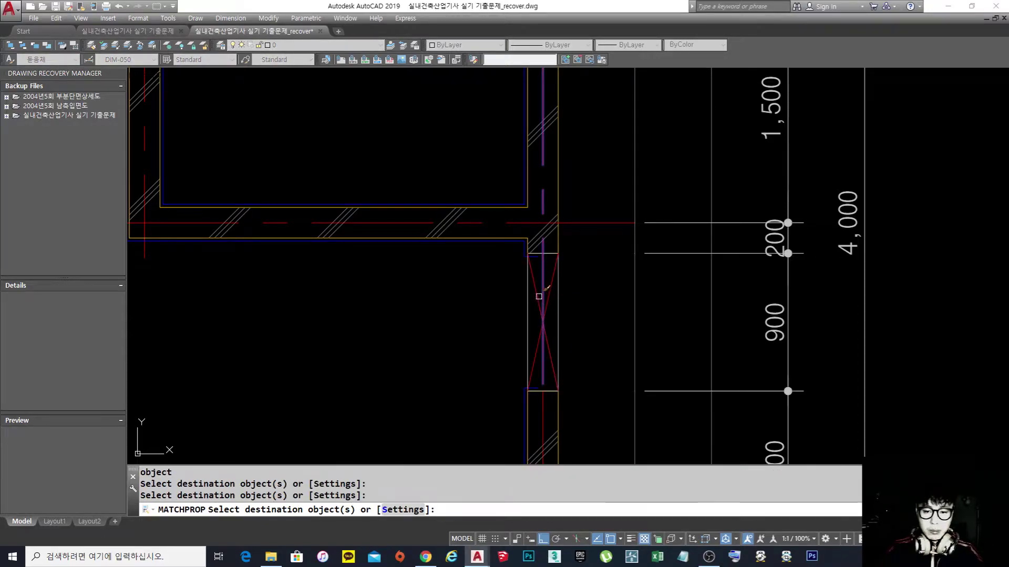
{"action": "key", "text": "Return"}
- Give the two diagonals in the right outer wall opening the same centre-type linetype as the bathroom door opening's diagonals
{"action": "left_click", "coordinate": [532, 46]}
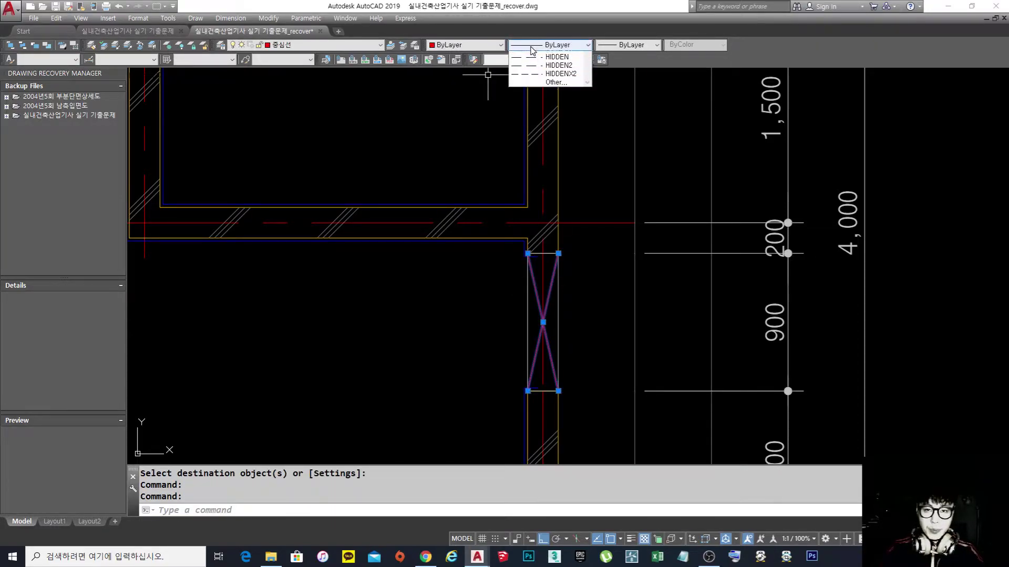
{"action": "left_click", "coordinate": [561, 80]}
{"action": "key", "text": "Escape"}
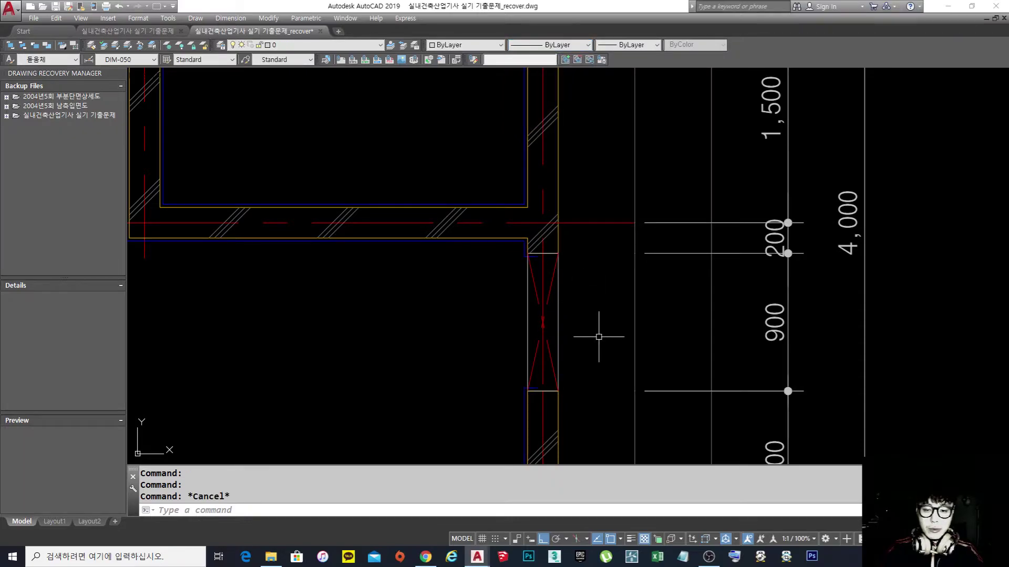
- Examine where the blue finish lines end above and below the left window opening
{"action": "middle_click_drag", "start_coordinate": [503, 274], "coordinate": [601, 275]}
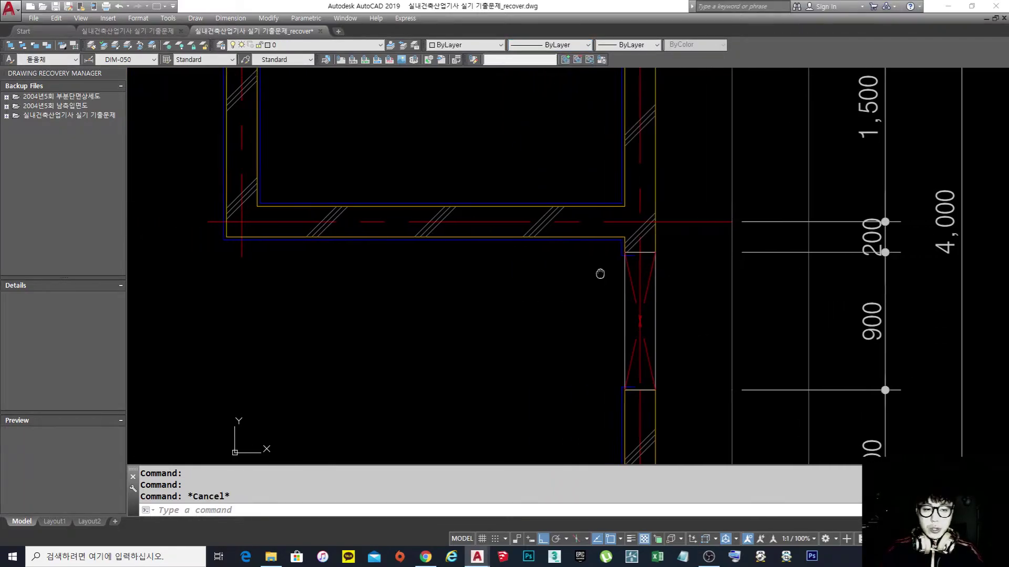
{"action": "scroll", "coordinate": [537, 264], "scroll_direction": "down", "scroll_amount": 2}
{"action": "mouse_move", "coordinate": [446, 271]}
{"action": "middle_mouse_down"}
{"action": "mouse_move", "coordinate": [471, 293]}
{"action": "mouse_move", "coordinate": [602, 309]}
{"action": "middle_mouse_up"}
{"action": "scroll", "coordinate": [665, 309], "scroll_direction": "down", "scroll_amount": 2}
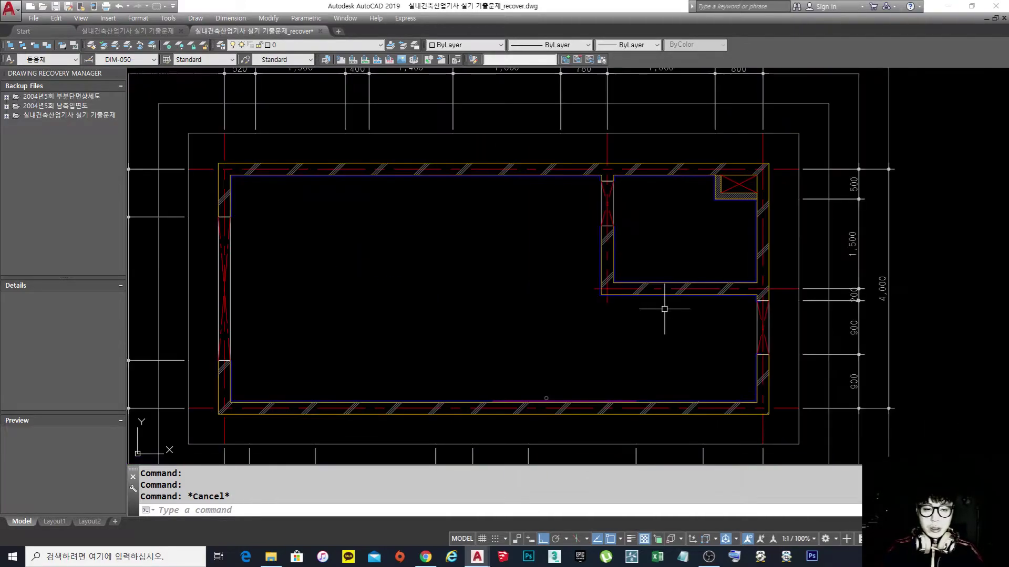
{"action": "middle_click_drag", "start_coordinate": [270, 288], "coordinate": [412, 286]}
{"action": "scroll", "coordinate": [371, 210], "scroll_direction": "up", "scroll_amount": 5}
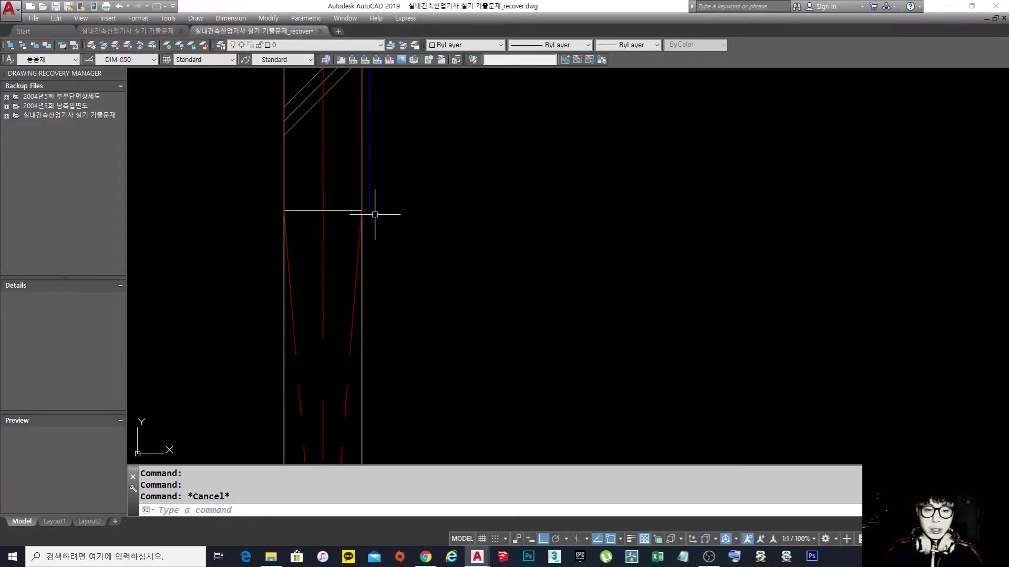
{"action": "left_click", "coordinate": [370, 206]}
{"action": "scroll", "coordinate": [456, 206], "scroll_direction": "down", "scroll_amount": 2}
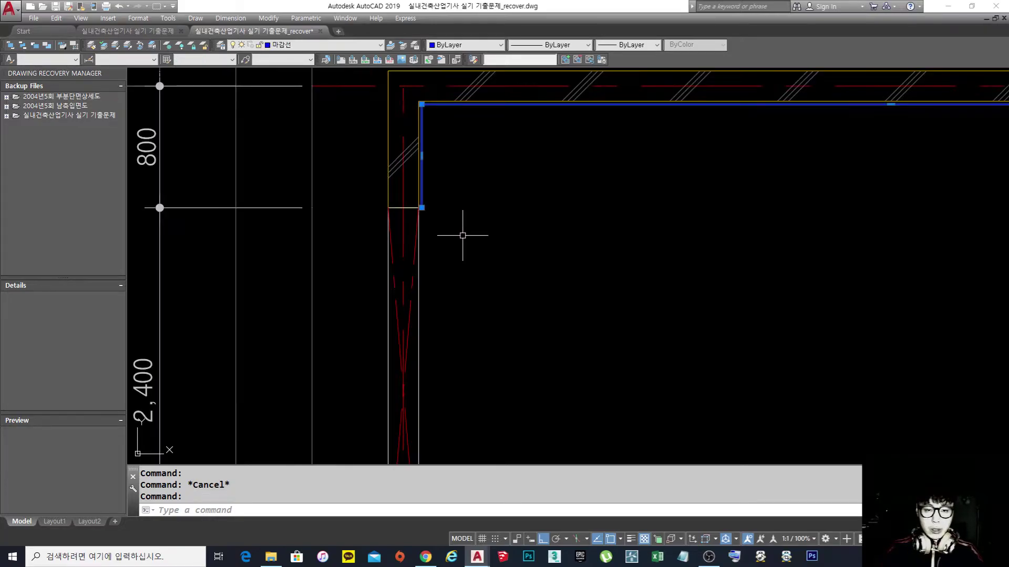
{"action": "middle_click_drag", "start_coordinate": [462, 236], "coordinate": [412, 88]}
{"action": "middle_click_drag", "start_coordinate": [394, 403], "coordinate": [401, 308]}
{"action": "scroll", "coordinate": [365, 315], "scroll_direction": "up", "scroll_amount": 4}
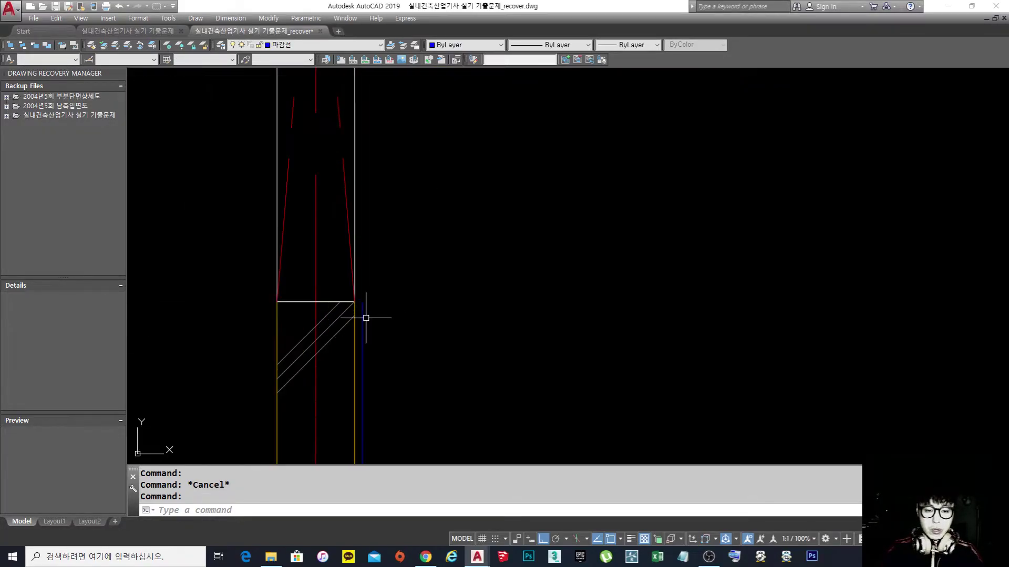
- Stretch the upper end of the lower finish line at the left window up to the end of the upper finish line
{"action": "scroll", "coordinate": [368, 302], "scroll_direction": "up", "scroll_amount": 4}
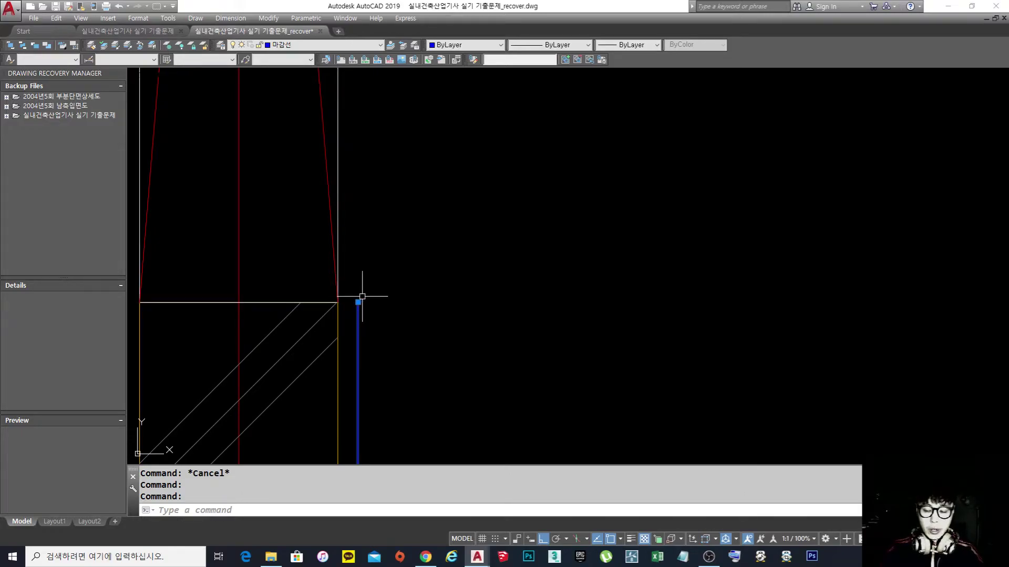
{"action": "key", "text": "Escape"}
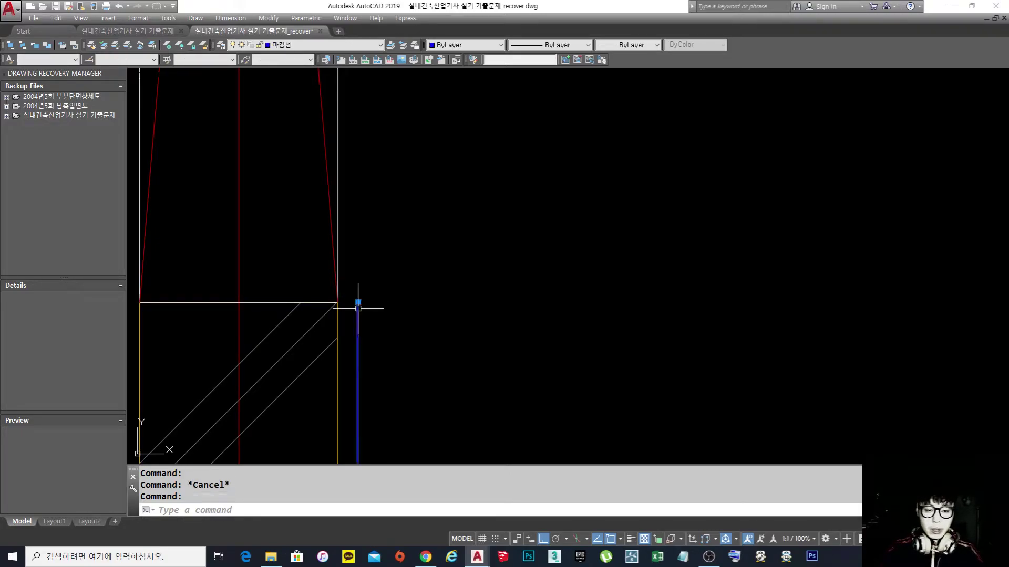
{"action": "left_click", "coordinate": [359, 302]}
{"action": "scroll", "coordinate": [367, 206], "scroll_direction": "down", "scroll_amount": 8}
{"action": "middle_click_drag", "start_coordinate": [370, 210], "coordinate": [385, 425]}
{"action": "middle_click_drag", "start_coordinate": [399, 174], "coordinate": [398, 390]}
{"action": "scroll", "coordinate": [378, 310], "scroll_direction": "up", "scroll_amount": 5}
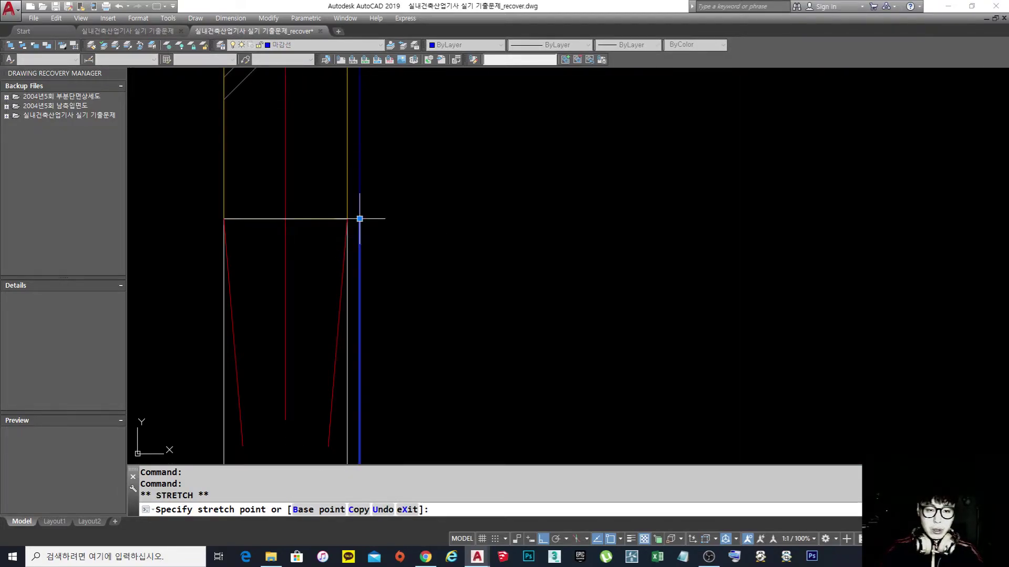
{"action": "key", "text": "Escape"}
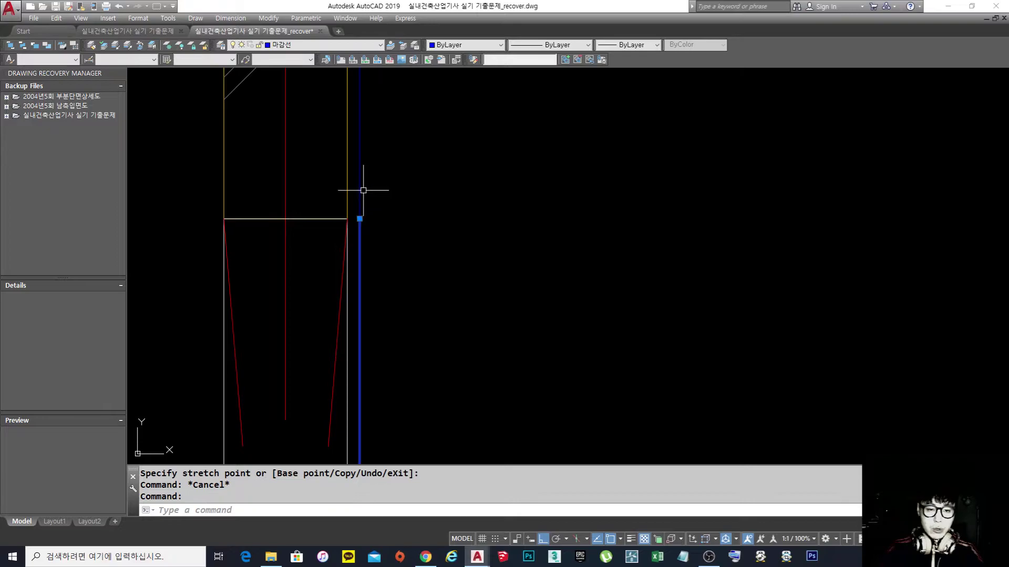
{"action": "scroll", "coordinate": [388, 218], "scroll_direction": "down", "scroll_amount": 5}
{"action": "scroll", "coordinate": [387, 258], "scroll_direction": "down", "scroll_amount": 3}
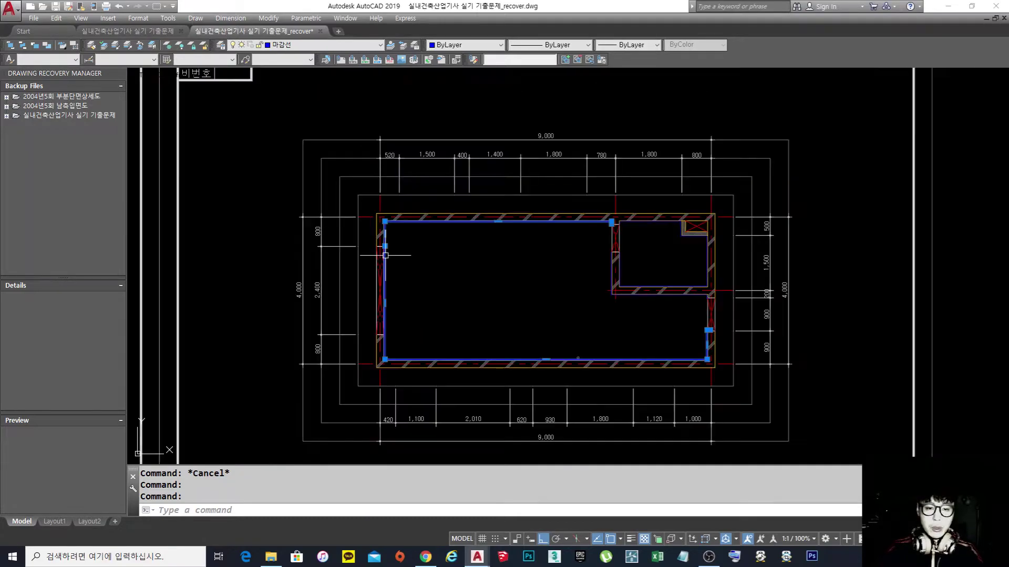
{"action": "key", "text": "Escape"}
- Select the finish line pieces along the left wall to examine how they meet at the window opening
{"action": "middle_click_drag", "start_coordinate": [531, 279], "coordinate": [423, 272]}
{"action": "scroll", "coordinate": [225, 225], "scroll_direction": "up", "scroll_amount": 6}
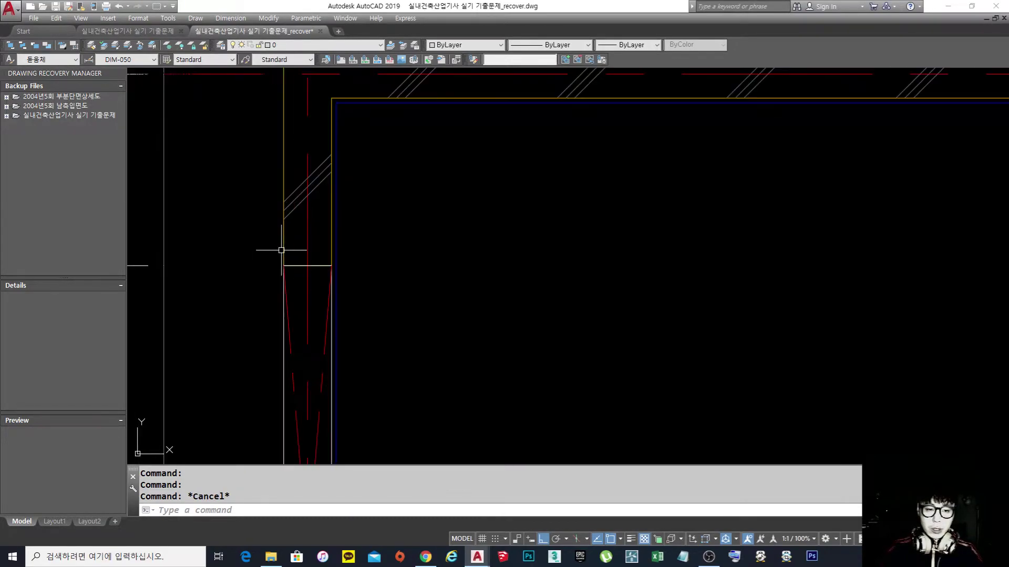
{"action": "left_click", "coordinate": [337, 189]}
{"action": "left_click", "coordinate": [337, 294]}
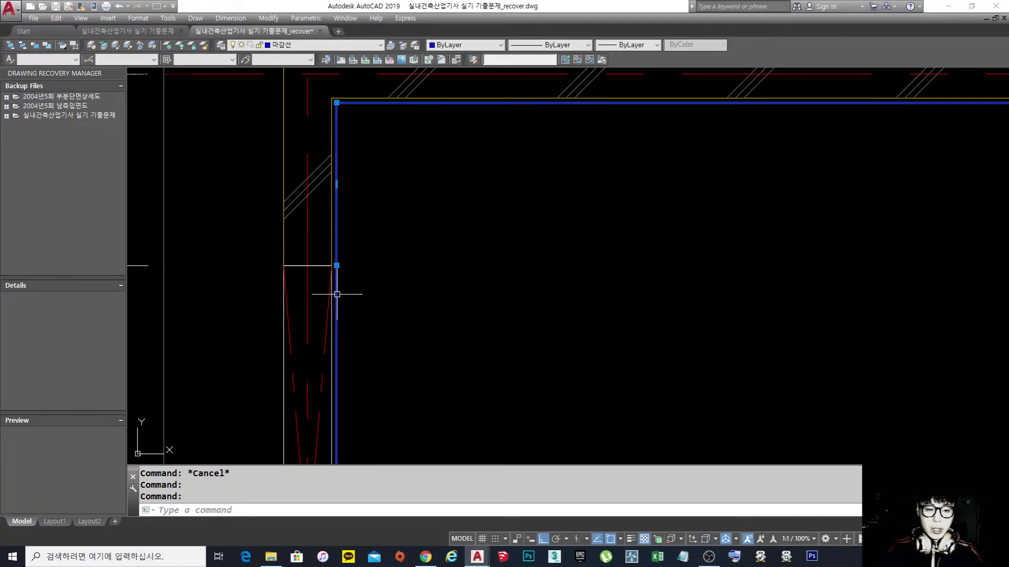
{"action": "scroll", "coordinate": [435, 171], "scroll_direction": "down", "scroll_amount": 3}
{"action": "scroll", "coordinate": [432, 185], "scroll_direction": "up", "scroll_amount": 1}
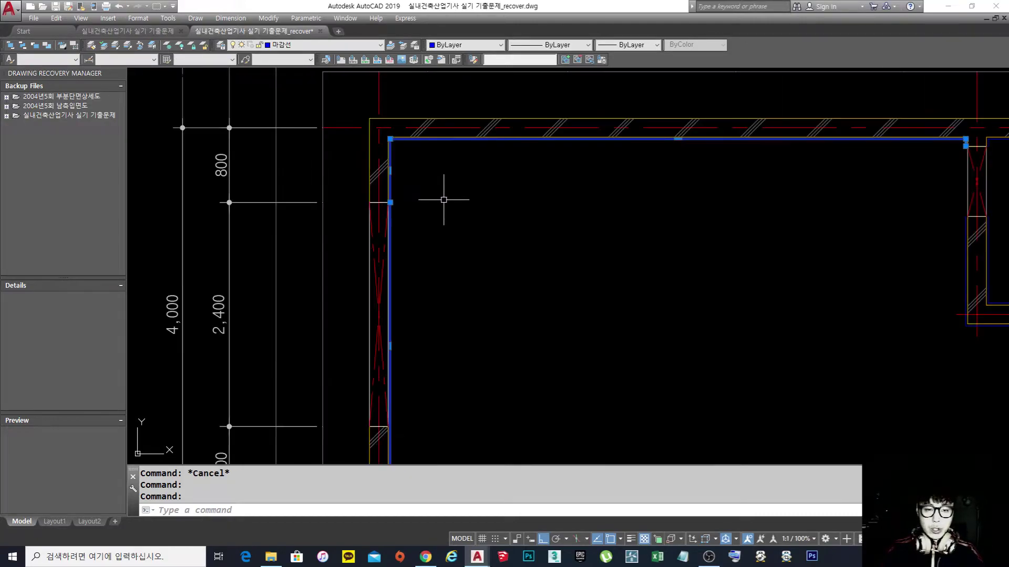
{"action": "scroll", "coordinate": [408, 230], "scroll_direction": "up", "scroll_amount": 1}
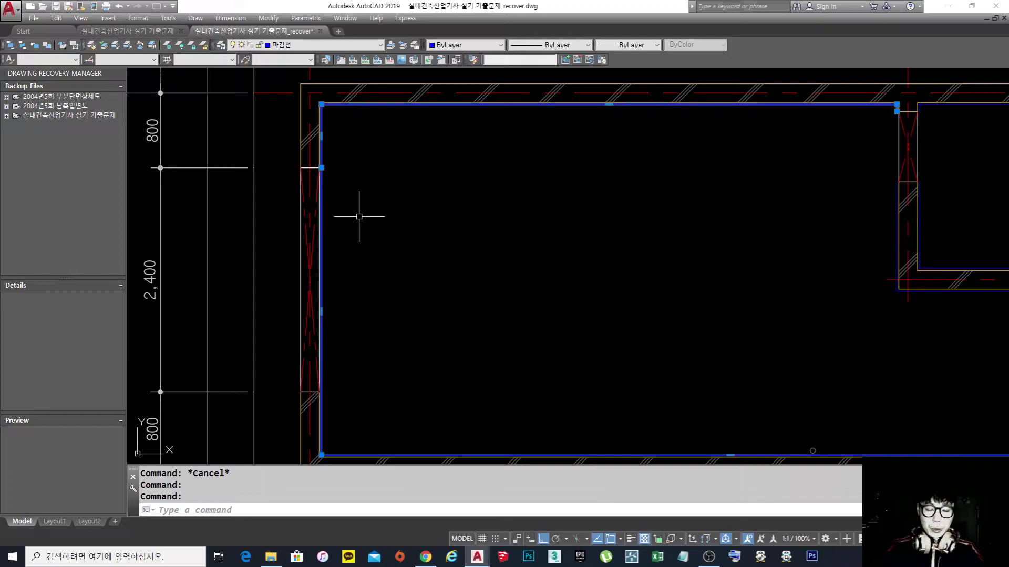
{"action": "key", "text": "Escape"}
{"action": "left_click", "coordinate": [321, 199]}
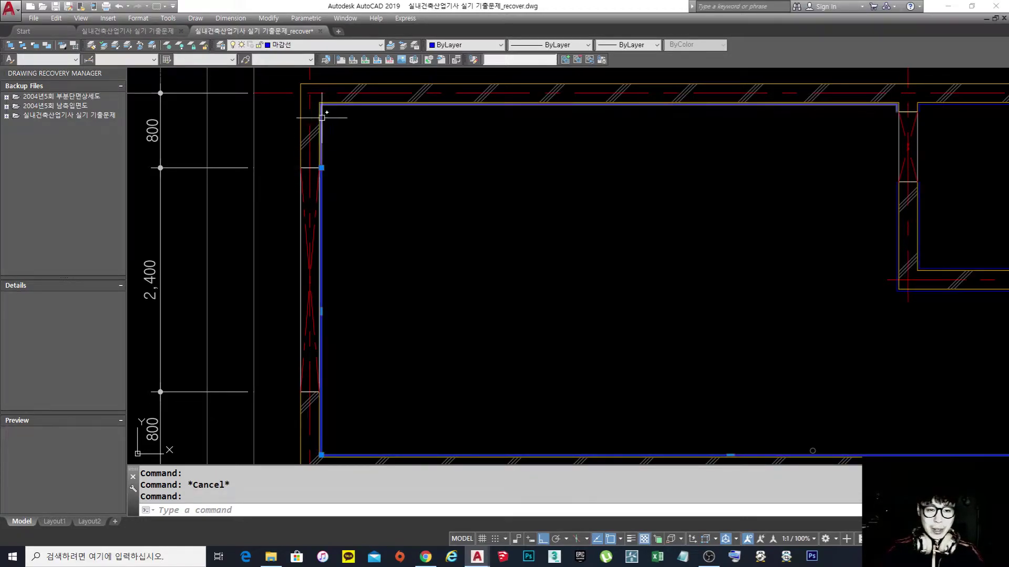
{"action": "key", "text": "Escape"}
{"action": "scroll", "coordinate": [719, 232], "scroll_direction": "up", "scroll_amount": 2}
{"action": "key", "text": "Escape"}
{"action": "scroll", "coordinate": [445, 269], "scroll_direction": "down", "scroll_amount": 4}
- Stretch the finish line on the living-room side of the bathroom door down across the opening to the lower jamb
{"action": "scroll", "coordinate": [504, 237], "scroll_direction": "up", "scroll_amount": 5}
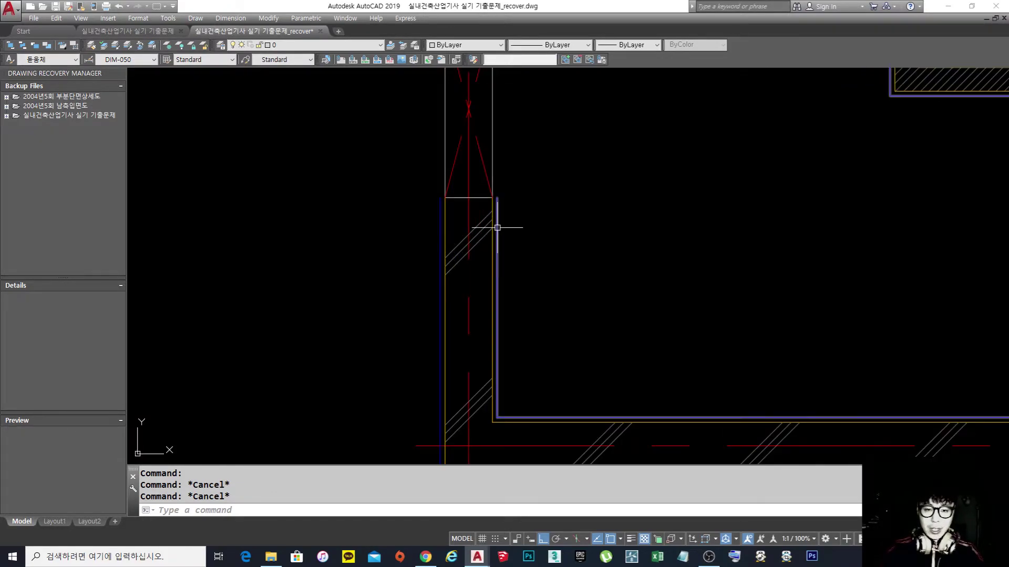
{"action": "middle_click_drag", "start_coordinate": [497, 228], "coordinate": [505, 398]}
{"action": "left_click", "coordinate": [448, 152]}
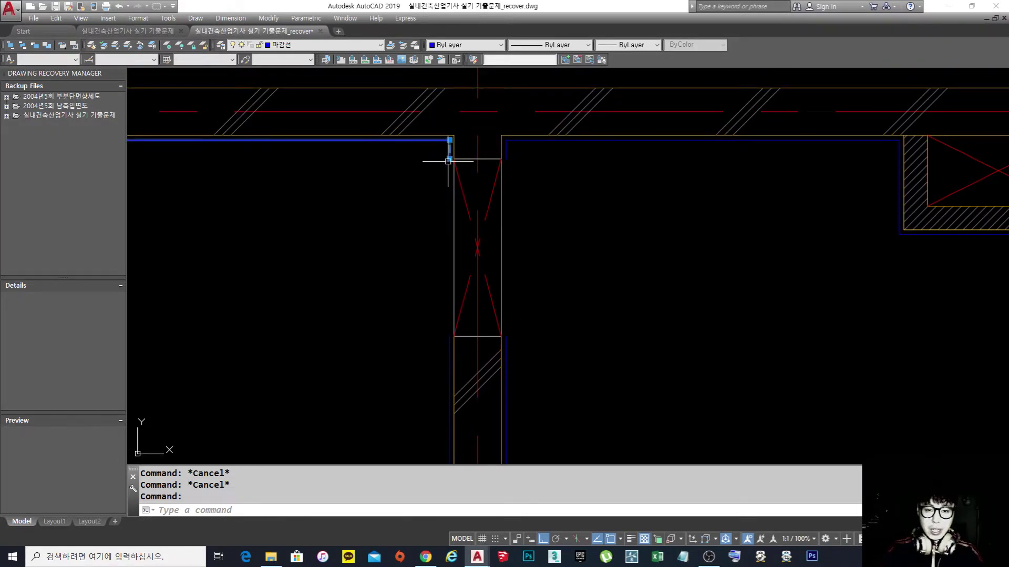
{"action": "left_click", "coordinate": [449, 140]}
{"action": "key", "text": "Escape"}
{"action": "key", "text": "Escape"}
- Stretch the finish line on the bathroom side of the door down across the opening to the finish line below
{"action": "left_click", "coordinate": [507, 153]}
{"action": "left_click", "coordinate": [506, 238]}
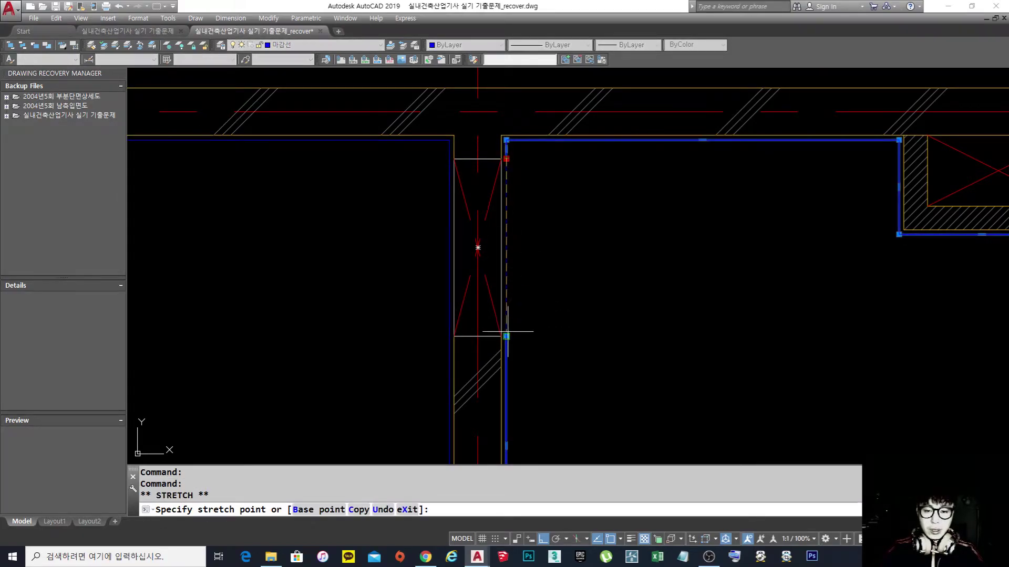
{"action": "key", "text": "Escape"}
{"action": "scroll", "coordinate": [531, 221], "scroll_direction": "down", "scroll_amount": 3}
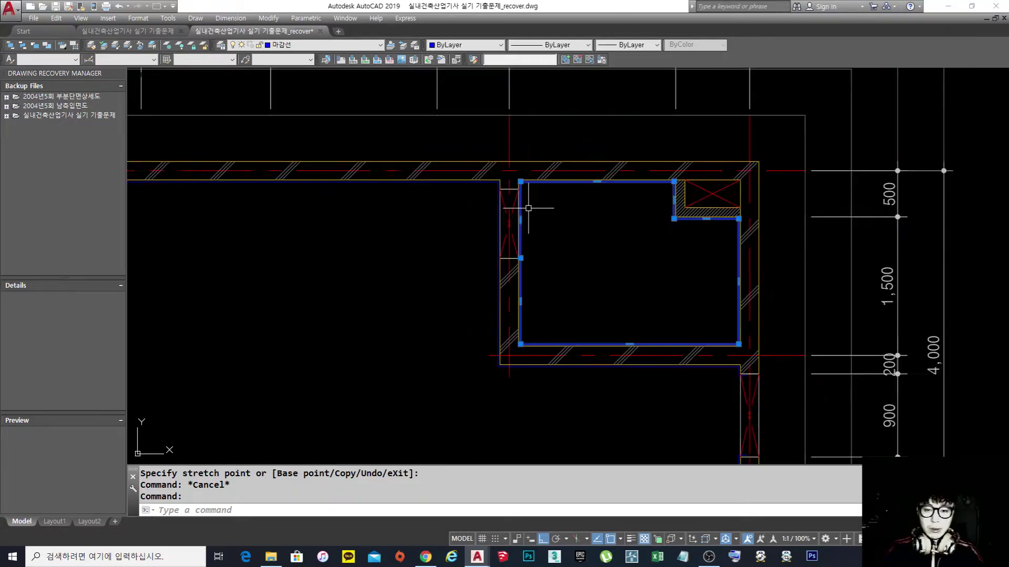
{"action": "key", "text": "Escape"}
- Pull the stray end of the upper finish line at the entrance door's upper jamb back to the finish line's corner
{"action": "middle_click_drag", "start_coordinate": [608, 275], "coordinate": [448, 151]}
{"action": "middle_click_drag", "start_coordinate": [571, 285], "coordinate": [511, 234]}
{"action": "scroll", "coordinate": [520, 190], "scroll_direction": "up", "scroll_amount": 8}
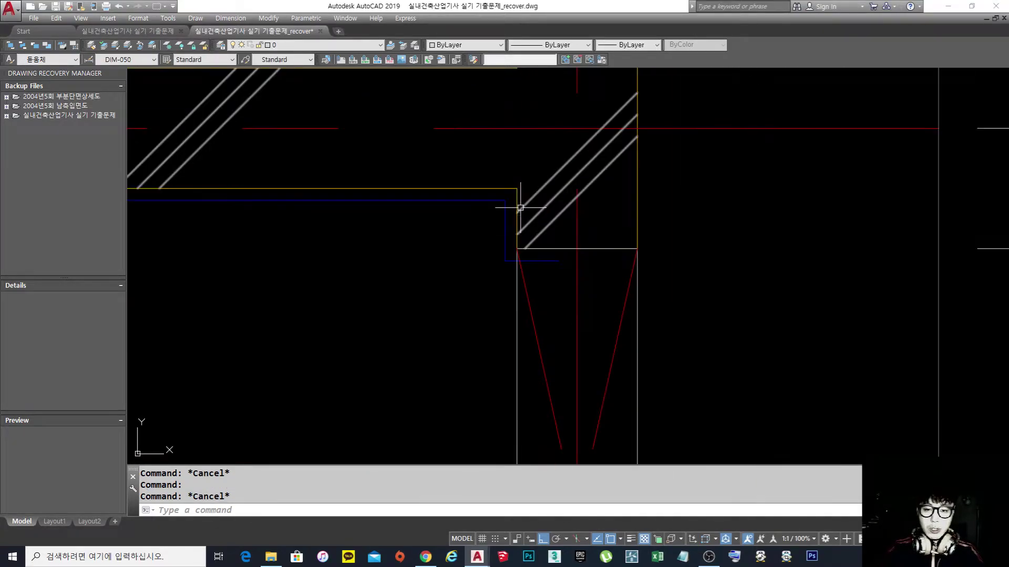
{"action": "left_click", "coordinate": [537, 259]}
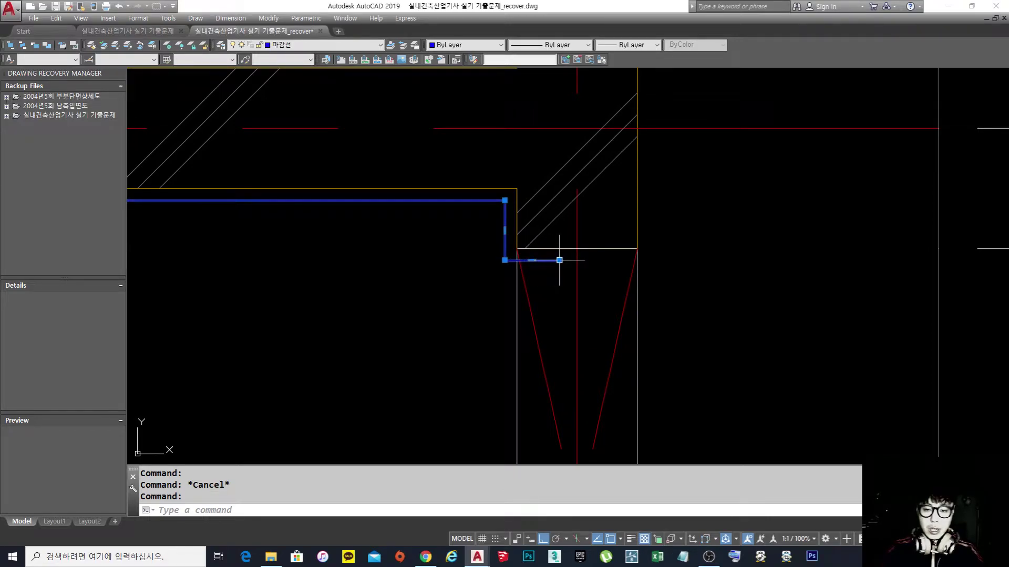
{"action": "left_click", "coordinate": [559, 260]}
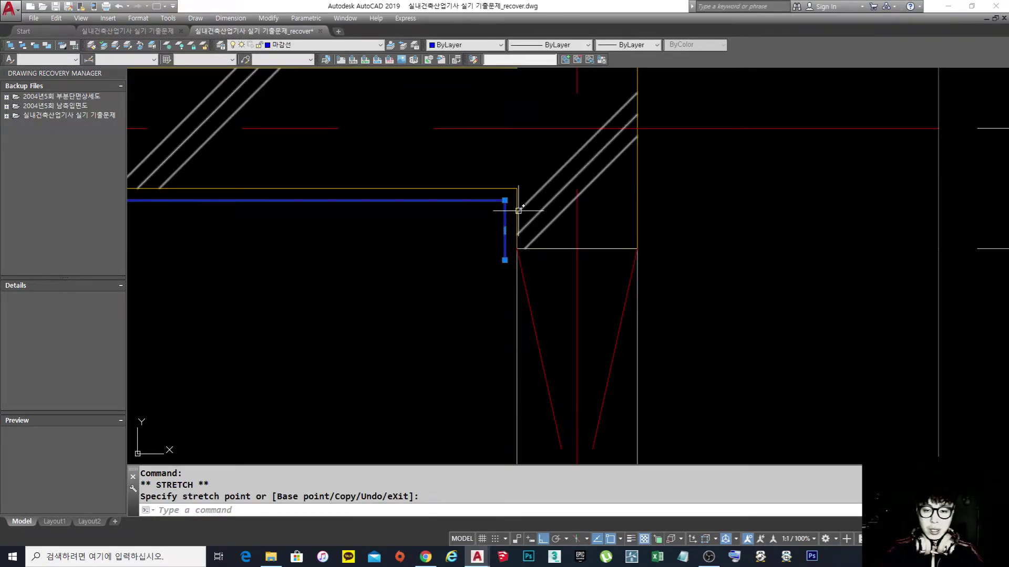
- Extend the upper finish line down across the entrance door opening and pull the lower finish line's jamb end back to meet it
{"action": "scroll", "coordinate": [505, 260], "scroll_direction": "down", "scroll_amount": 3}
{"action": "scroll", "coordinate": [463, 292], "scroll_direction": "up", "scroll_amount": 4}
{"action": "key", "text": "Escape"}
{"action": "left_click", "coordinate": [480, 220]}
{"action": "left_click", "coordinate": [534, 241]}
{"action": "left_click", "coordinate": [536, 239]}
{"action": "left_click", "coordinate": [400, 239]}
{"action": "key", "text": "Escape"}
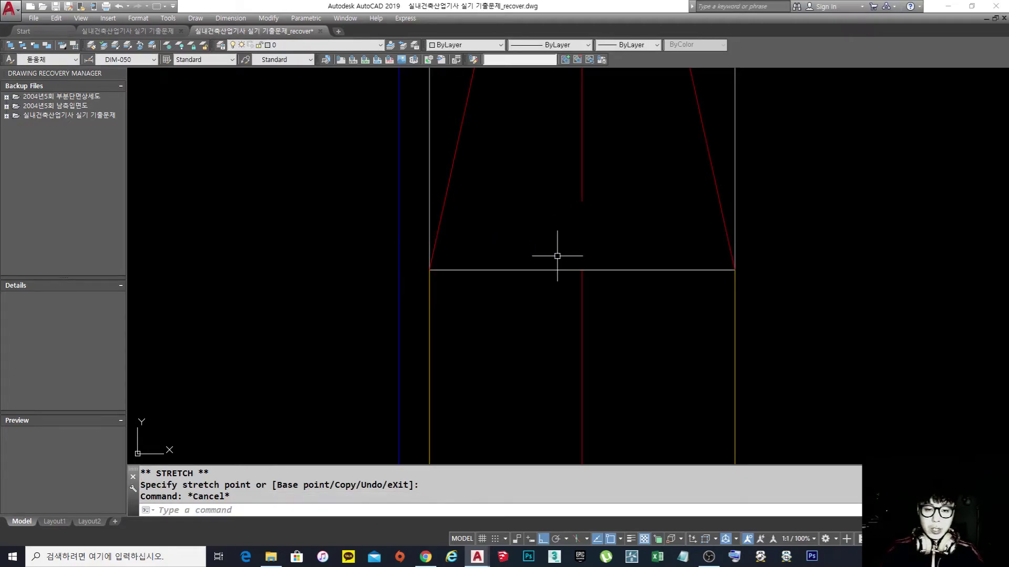
- Select the finish line pieces beside the entrance door to examine how they meet across the opening
{"action": "left_click", "coordinate": [408, 310]}
{"action": "left_click", "coordinate": [393, 292]}
{"action": "scroll", "coordinate": [601, 253], "scroll_direction": "down", "scroll_amount": 2}
{"action": "scroll", "coordinate": [601, 253], "scroll_direction": "down", "scroll_amount": 3}
{"action": "middle_click_drag", "start_coordinate": [667, 261], "coordinate": [705, 315]}
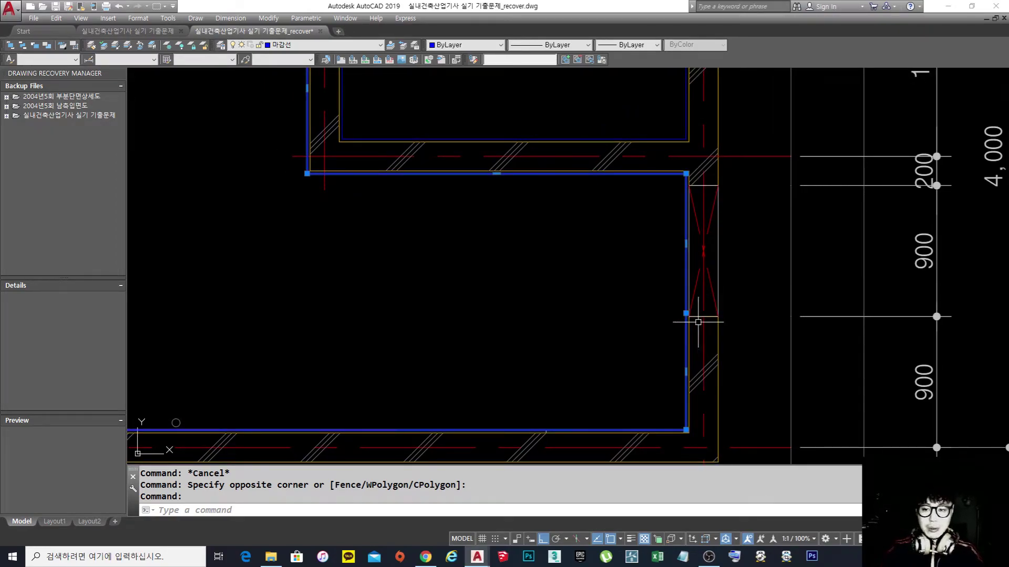
{"action": "scroll", "coordinate": [705, 168], "scroll_direction": "up", "scroll_amount": 3}
{"action": "key", "text": "Escape"}
{"action": "middle_click_drag", "start_coordinate": [711, 293], "coordinate": [629, 264]}
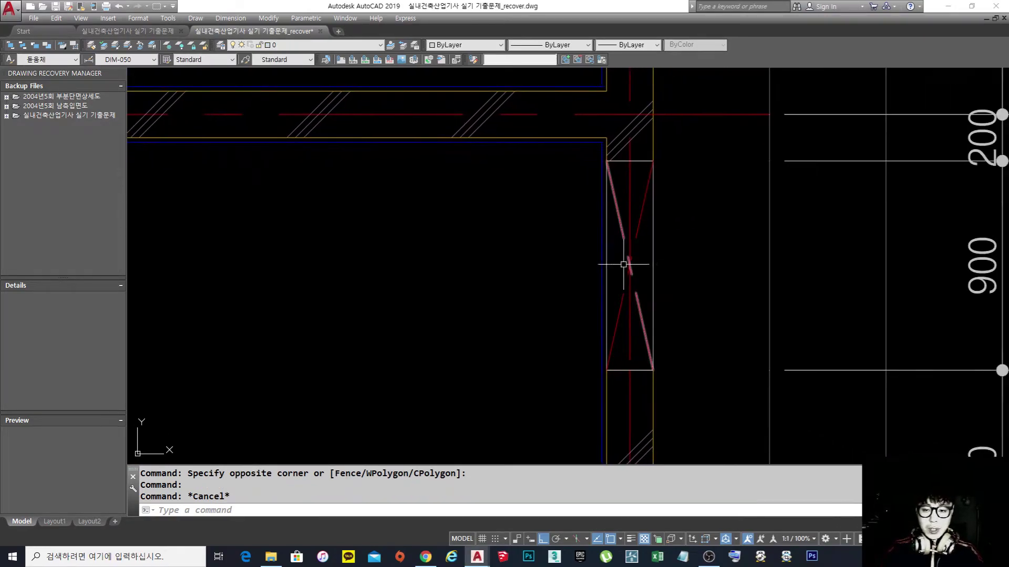
{"action": "left_click", "coordinate": [601, 273]}
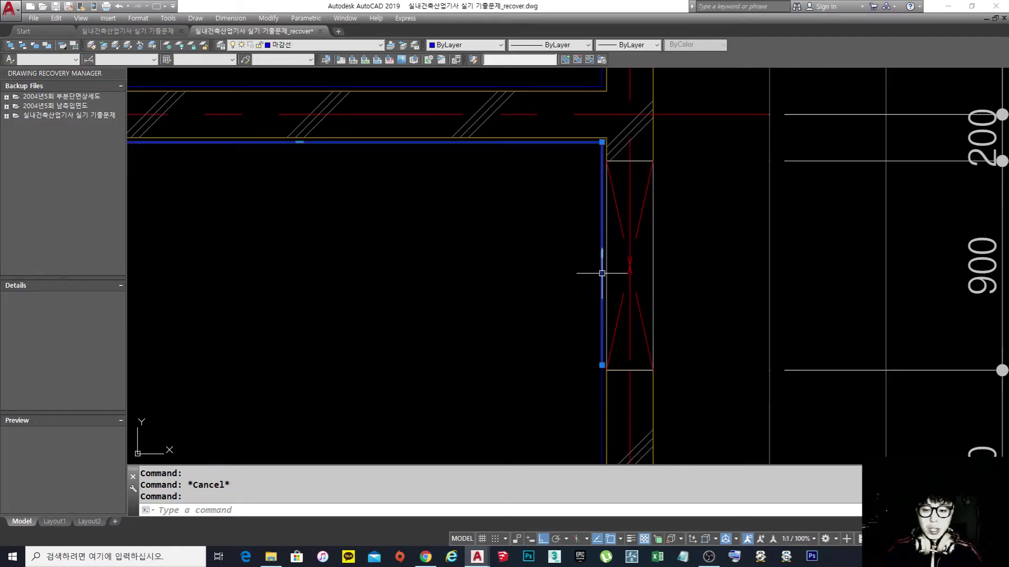
{"action": "left_click", "coordinate": [602, 386]}
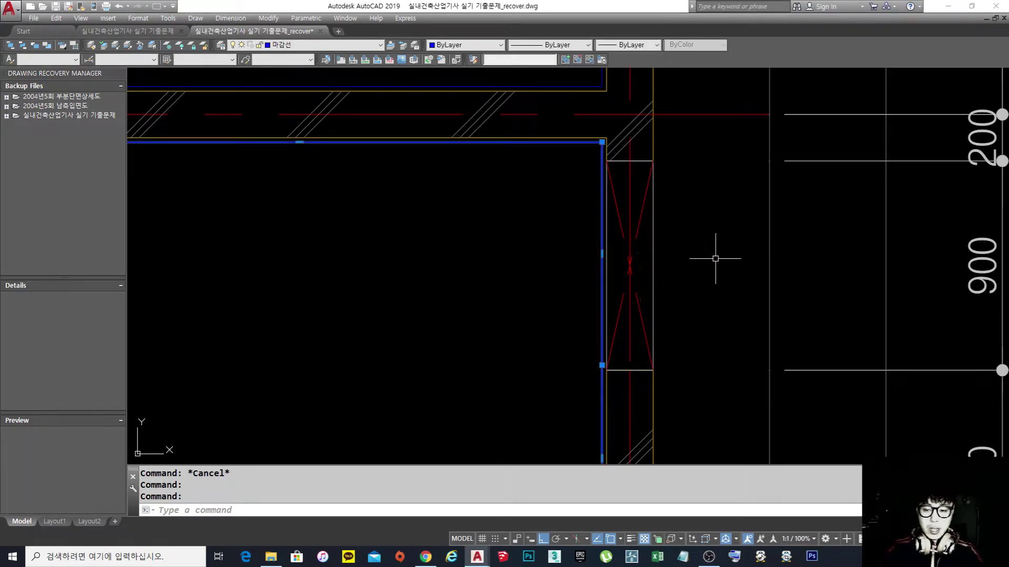
{"action": "scroll", "coordinate": [712, 259], "scroll_direction": "down", "scroll_amount": 4}
{"action": "middle_click_drag", "start_coordinate": [585, 257], "coordinate": [669, 308]}
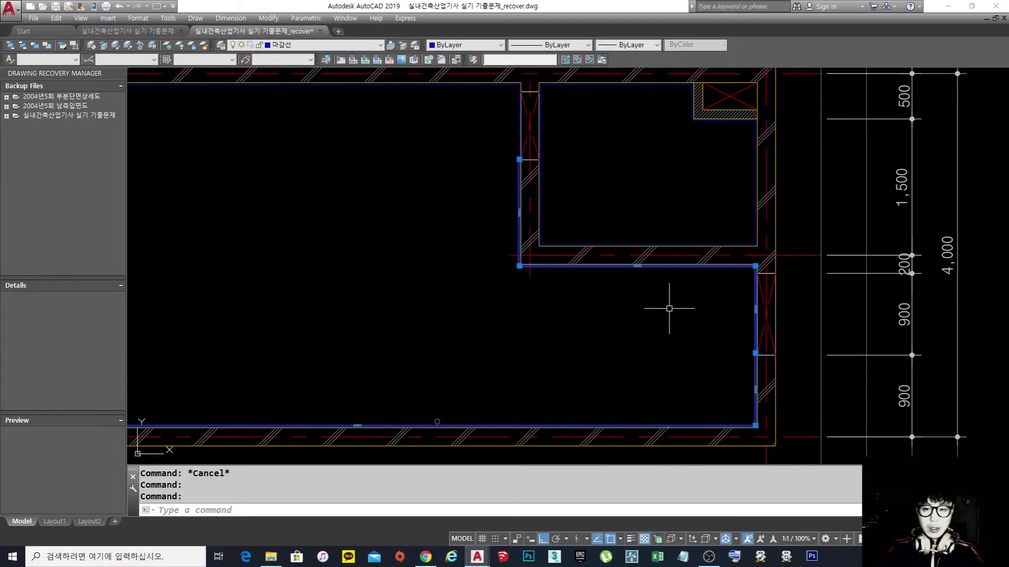
{"action": "mouse_move", "coordinate": [614, 277]}
{"action": "middle_mouse_down"}
{"action": "mouse_move", "coordinate": [619, 288]}
{"action": "mouse_move", "coordinate": [759, 304]}
{"action": "mouse_move", "coordinate": [780, 285]}
{"action": "middle_mouse_up"}
{"action": "scroll", "coordinate": [675, 266], "scroll_direction": "down", "scroll_amount": 3}
{"action": "key", "text": "Escape"}
- Review the bare-wall plan against the furnished floor plan, examining the furniture in the living room and along the lower wall
{"action": "mouse_move", "coordinate": [676, 266]}
{"action": "middle_mouse_down"}
{"action": "mouse_move", "coordinate": [668, 294]}
{"action": "mouse_move", "coordinate": [705, 300]}
{"action": "mouse_move", "coordinate": [693, 330]}
{"action": "middle_mouse_up"}
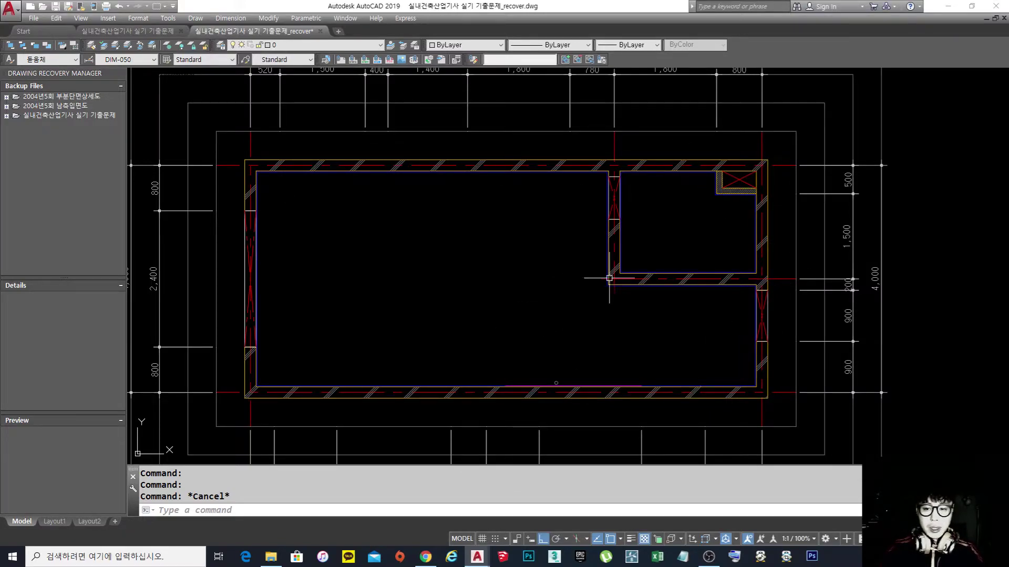
{"action": "scroll", "coordinate": [704, 242], "scroll_direction": "down", "scroll_amount": 2}
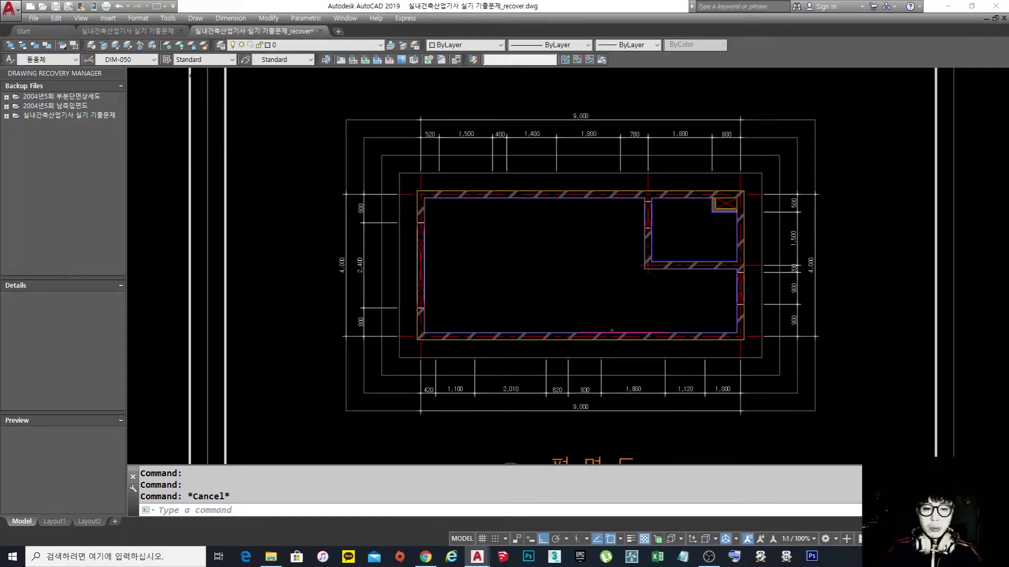
{"action": "scroll", "coordinate": [705, 242], "scroll_direction": "down", "scroll_amount": 6}
{"action": "scroll", "coordinate": [418, 243], "scroll_direction": "up", "scroll_amount": 8}
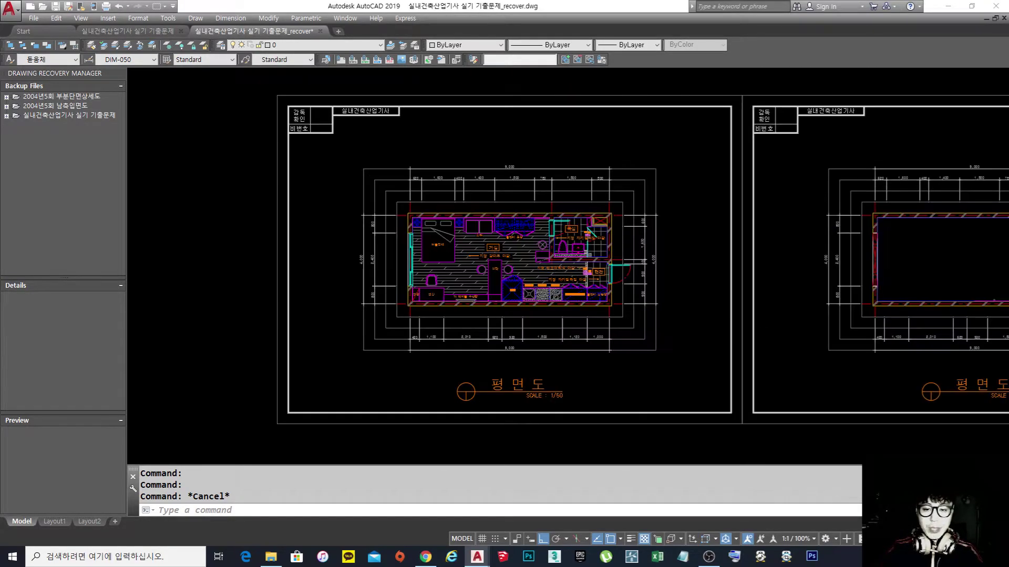
{"action": "scroll", "coordinate": [498, 246], "scroll_direction": "up", "scroll_amount": 2}
{"action": "middle_click_drag", "start_coordinate": [552, 255], "coordinate": [526, 232]}
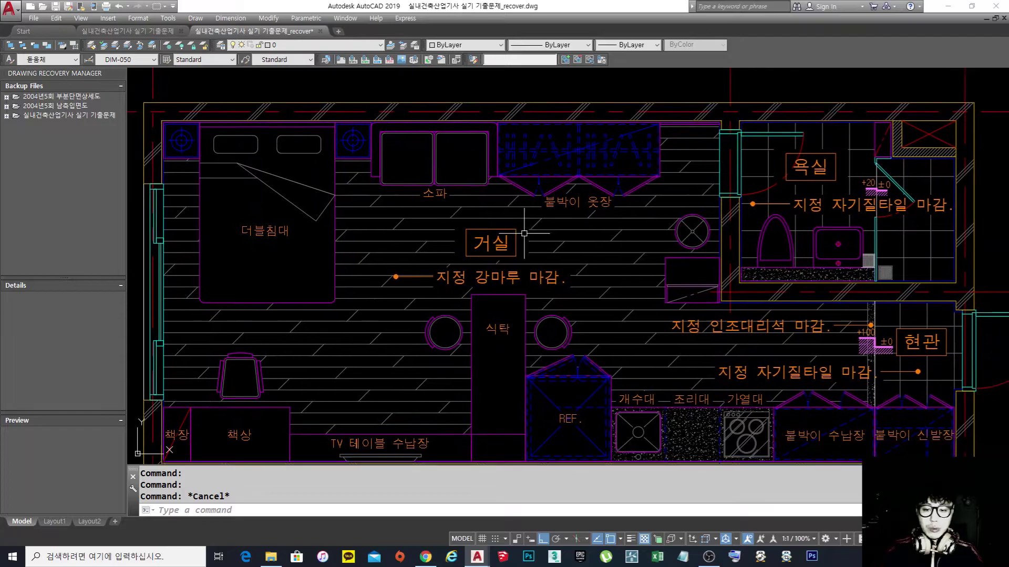
{"action": "scroll", "coordinate": [513, 236], "scroll_direction": "down", "scroll_amount": 2}
{"action": "middle_click_drag", "start_coordinate": [581, 273], "coordinate": [550, 290]}
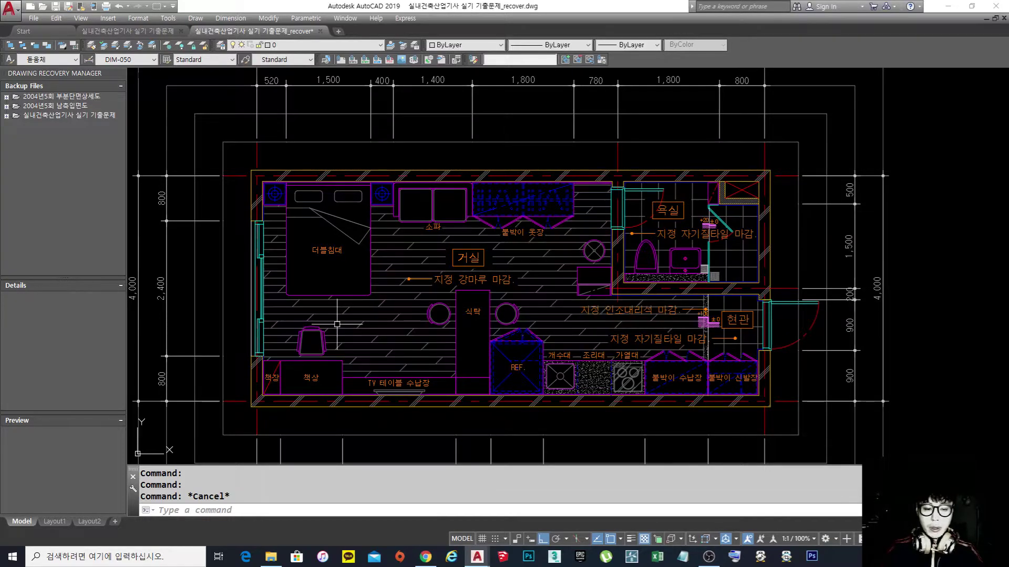
{"action": "middle_click_drag", "start_coordinate": [336, 343], "coordinate": [376, 287]}
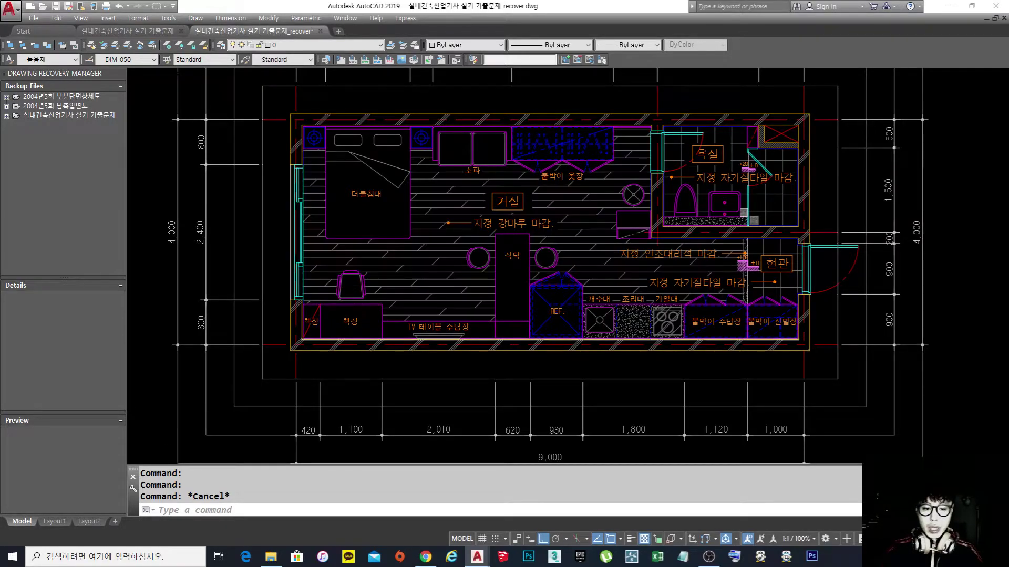
{"action": "scroll", "coordinate": [346, 320], "scroll_direction": "up", "scroll_amount": 7}
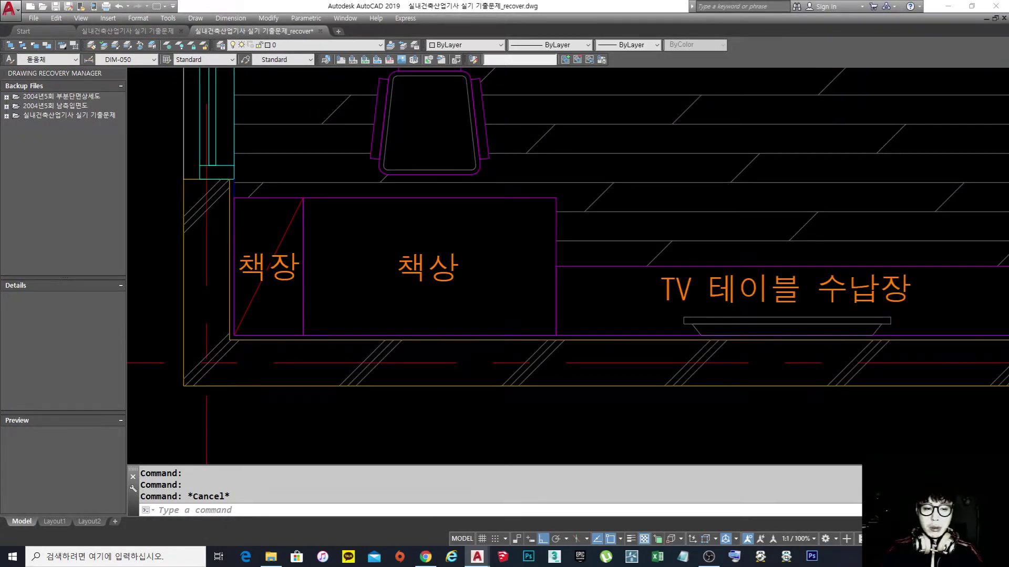
{"action": "scroll", "coordinate": [319, 309], "scroll_direction": "down", "scroll_amount": 2}
{"action": "scroll", "coordinate": [435, 332], "scroll_direction": "down", "scroll_amount": 4}
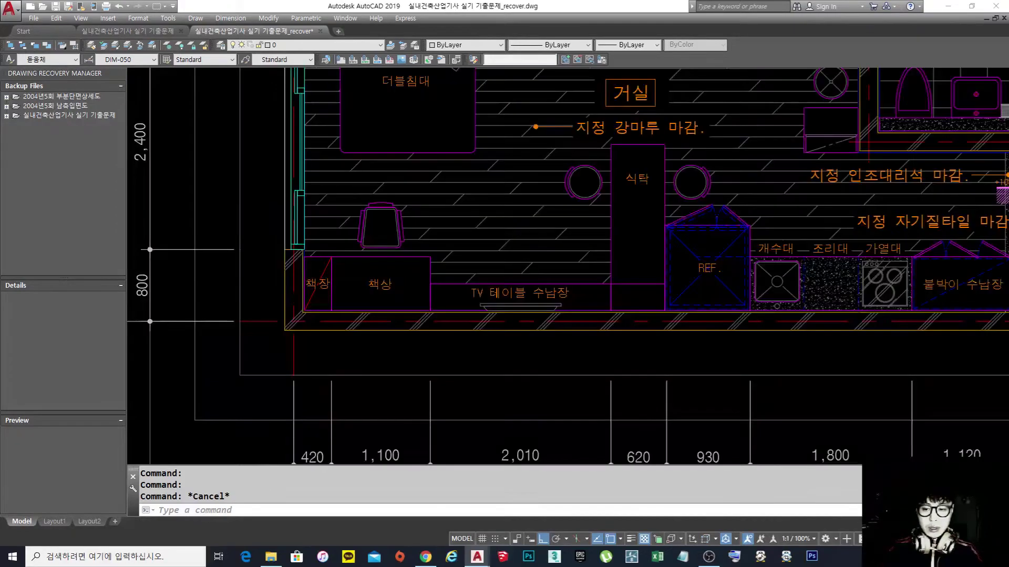
{"action": "middle_click_drag", "start_coordinate": [435, 332], "coordinate": [432, 341]}
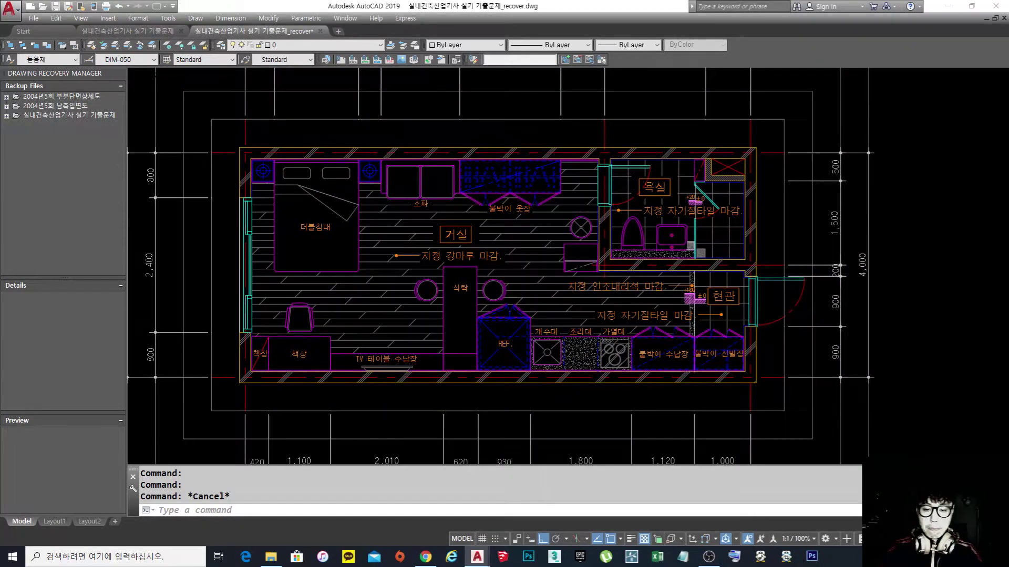
- Draw a diagonal line across the rectangle below the dining table, from its lower-left to its upper-right corner
{"action": "scroll", "coordinate": [504, 347], "scroll_direction": "up", "scroll_amount": 1}
{"action": "scroll", "coordinate": [575, 382], "scroll_direction": "up", "scroll_amount": 2}
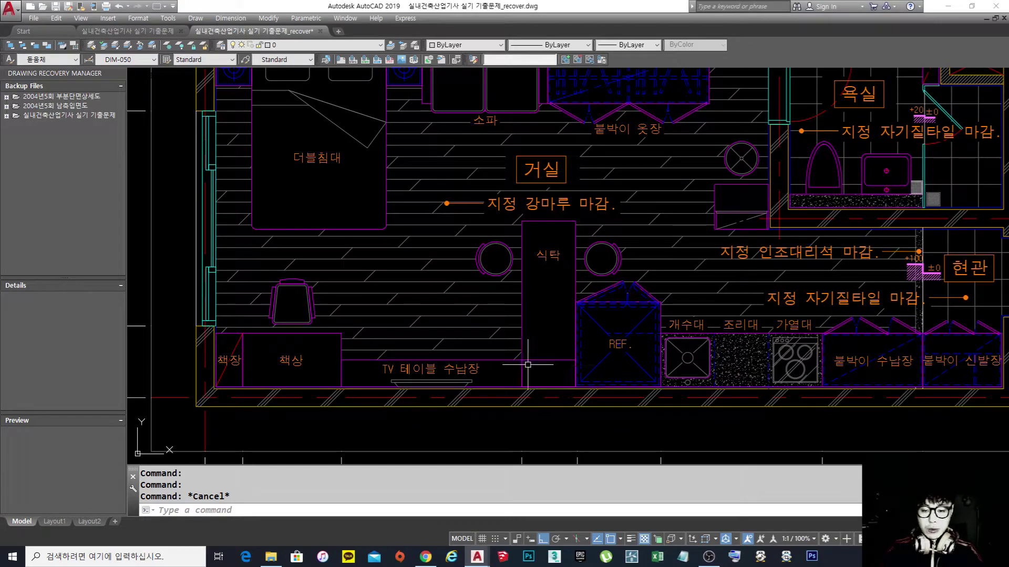
{"action": "type", "text": "l"}
{"action": "key", "text": "Return"}
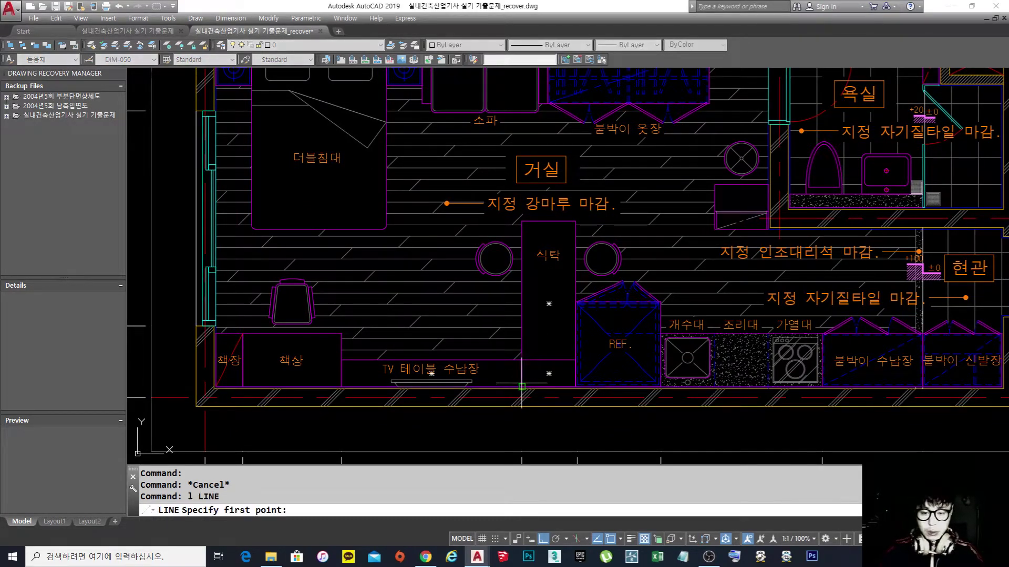
{"action": "left_click", "coordinate": [522, 387]}
{"action": "left_click", "coordinate": [576, 360]}
{"action": "key", "text": "Return"}
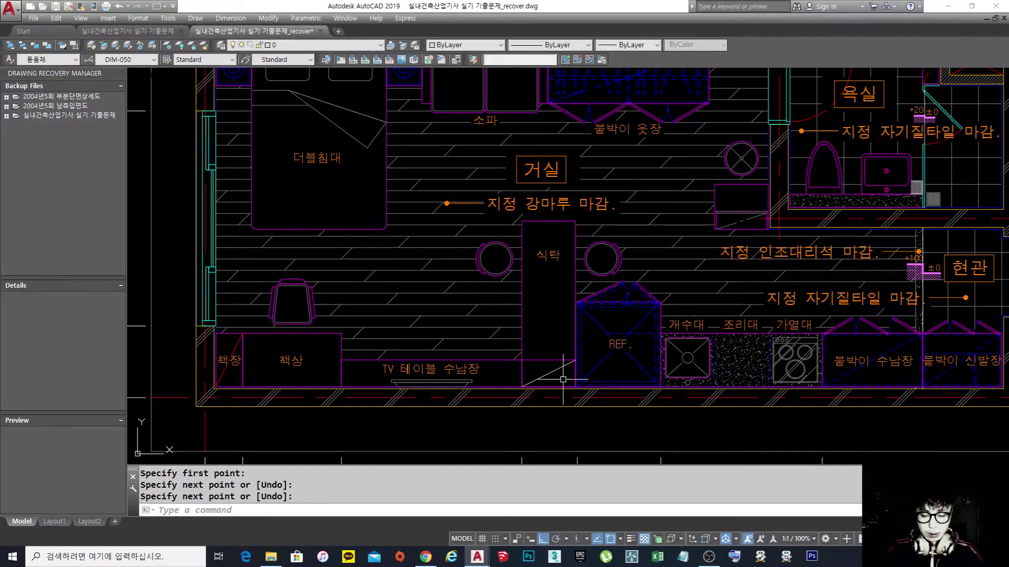
- Match the new diagonal's properties to the red diagonal of the bookcase (책장)
{"action": "type", "text": "ma"}
{"action": "key", "text": "Return"}
{"action": "left_click", "coordinate": [230, 360]}
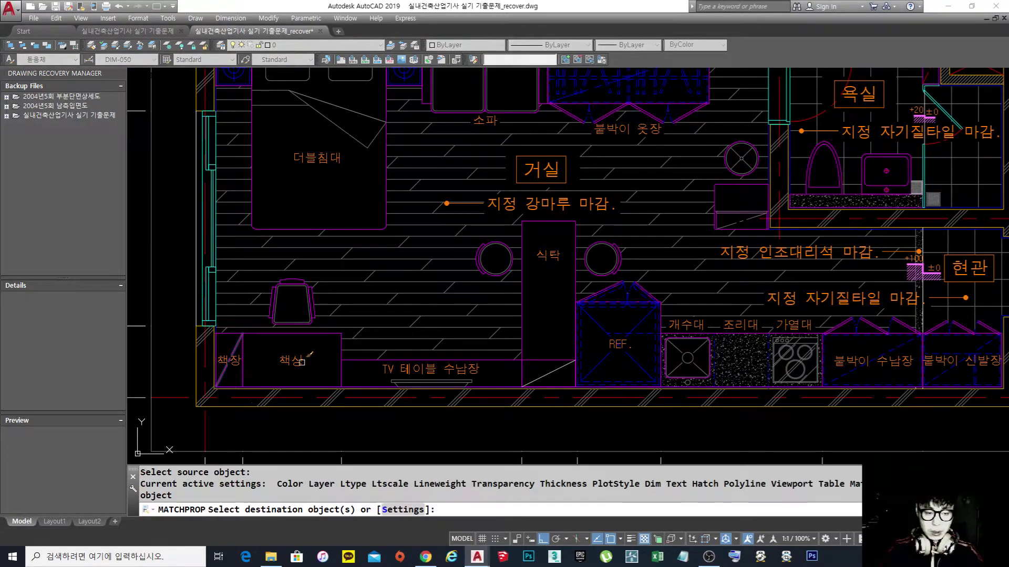
{"action": "left_click", "coordinate": [544, 371]}
{"action": "key", "text": "Escape"}
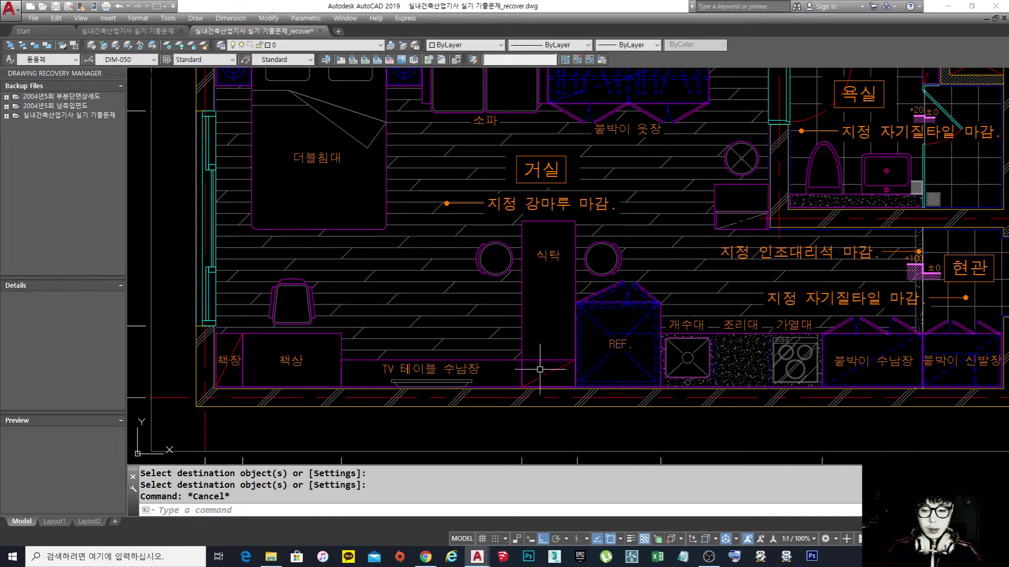
- Examine the refrigerator, kitchen counter, built-in storage cabinet and shoe cabinet along the furnished plan's lower wall
{"action": "middle_click_drag", "start_coordinate": [590, 318], "coordinate": [525, 338]}
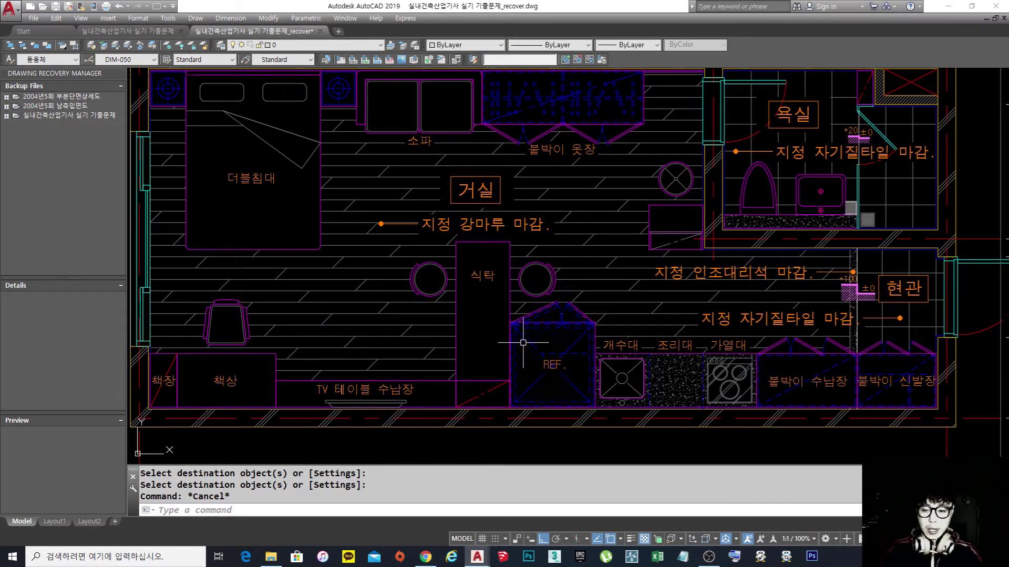
{"action": "middle_click_drag", "start_coordinate": [581, 364], "coordinate": [477, 359]}
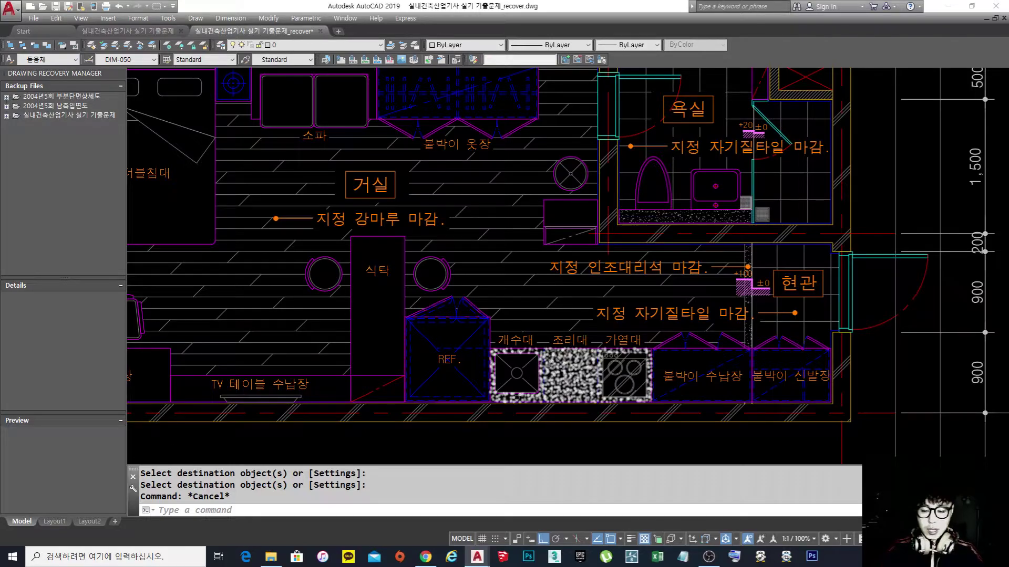
{"action": "scroll", "coordinate": [550, 382], "scroll_direction": "up", "scroll_amount": 2}
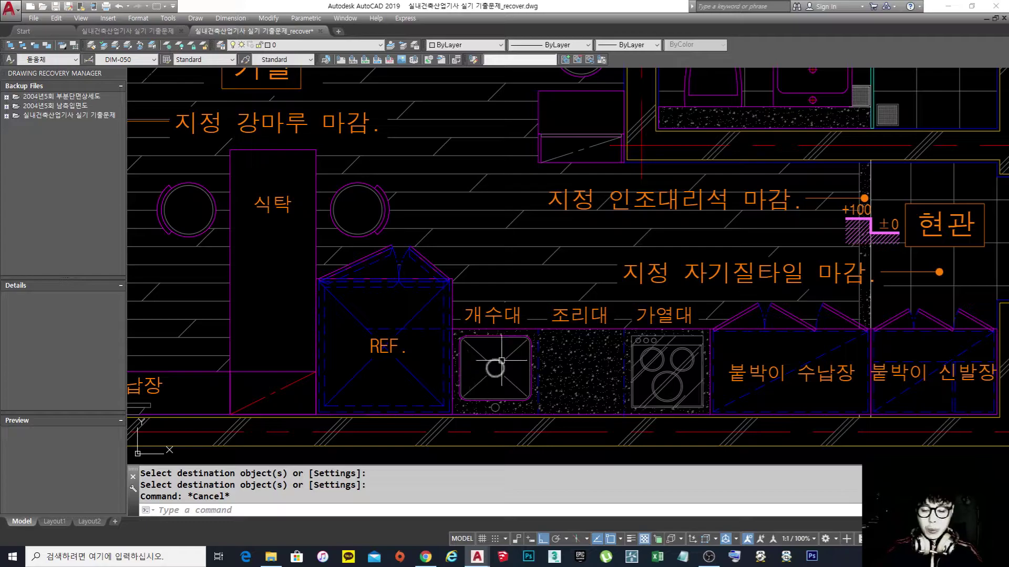
{"action": "scroll", "coordinate": [501, 361], "scroll_direction": "down", "scroll_amount": 2}
{"action": "middle_click_drag", "start_coordinate": [618, 390], "coordinate": [499, 381]}
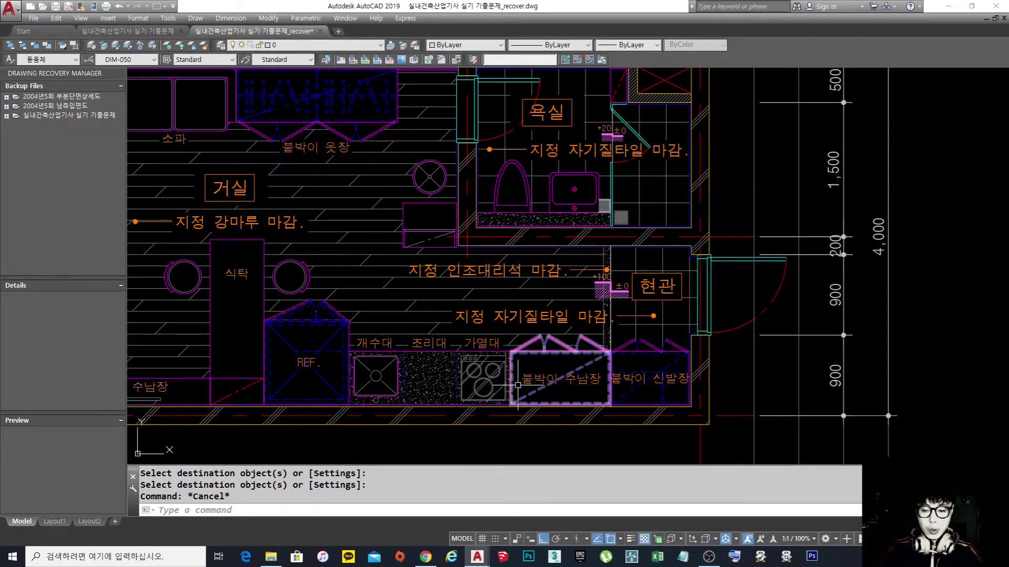
{"action": "scroll", "coordinate": [565, 389], "scroll_direction": "up", "scroll_amount": 2}
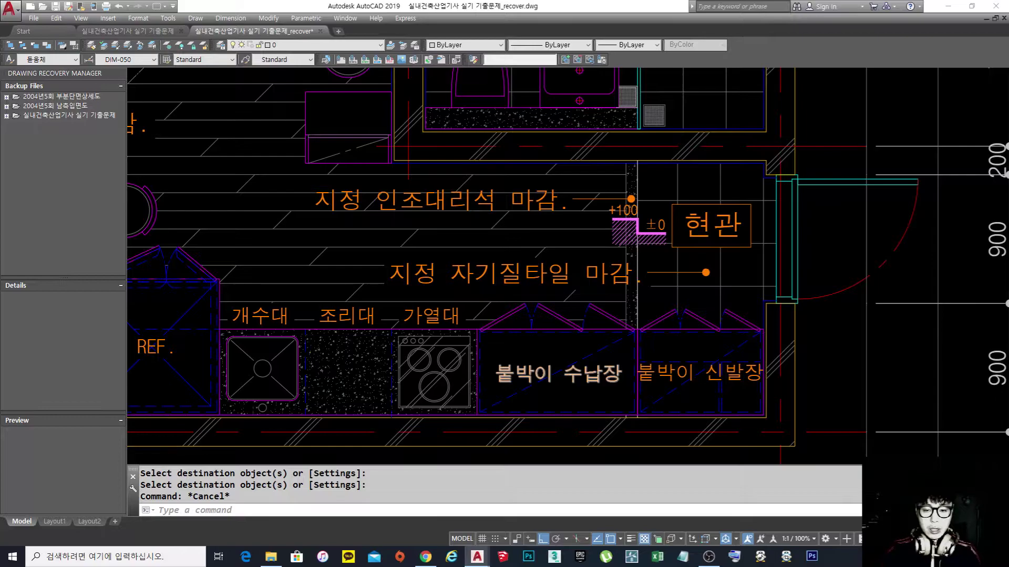
{"action": "scroll", "coordinate": [597, 376], "scroll_direction": "down", "scroll_amount": 4}
{"action": "scroll", "coordinate": [654, 376], "scroll_direction": "up", "scroll_amount": 2}
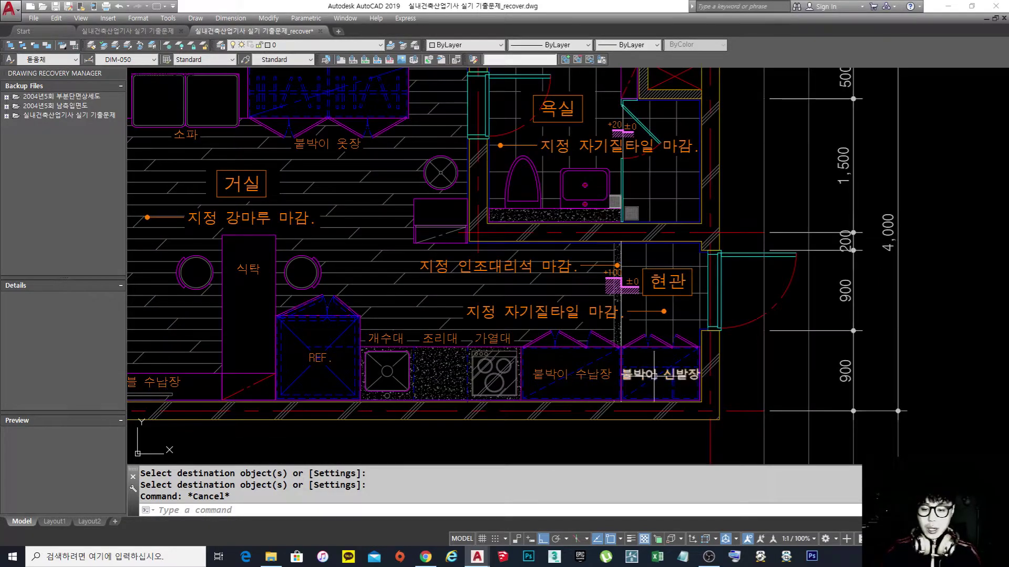
{"action": "middle_click_drag", "start_coordinate": [423, 358], "coordinate": [639, 350]}
{"action": "middle_click_drag", "start_coordinate": [396, 342], "coordinate": [621, 328]}
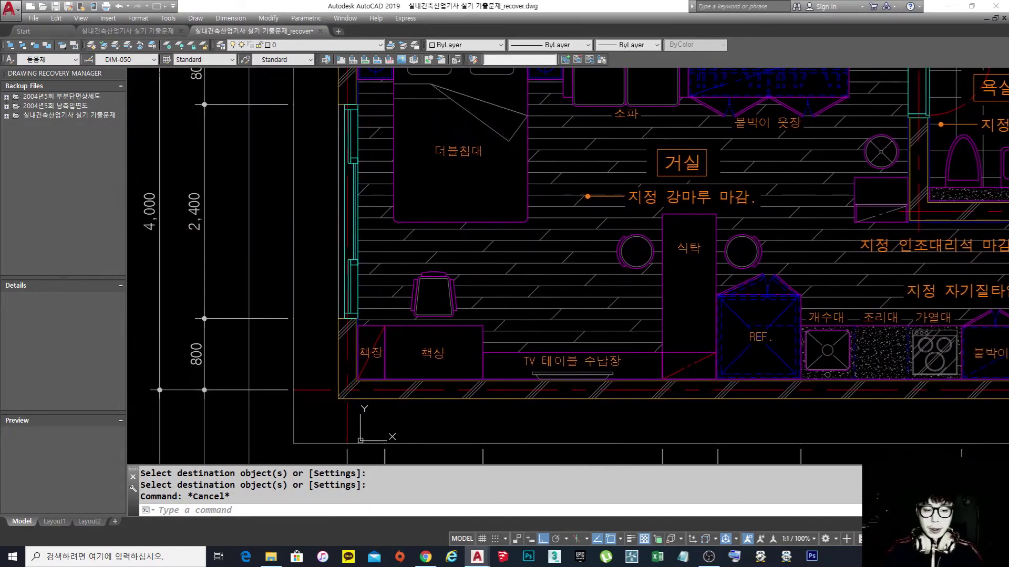
{"action": "scroll", "coordinate": [394, 356], "scroll_direction": "up", "scroll_amount": 2}
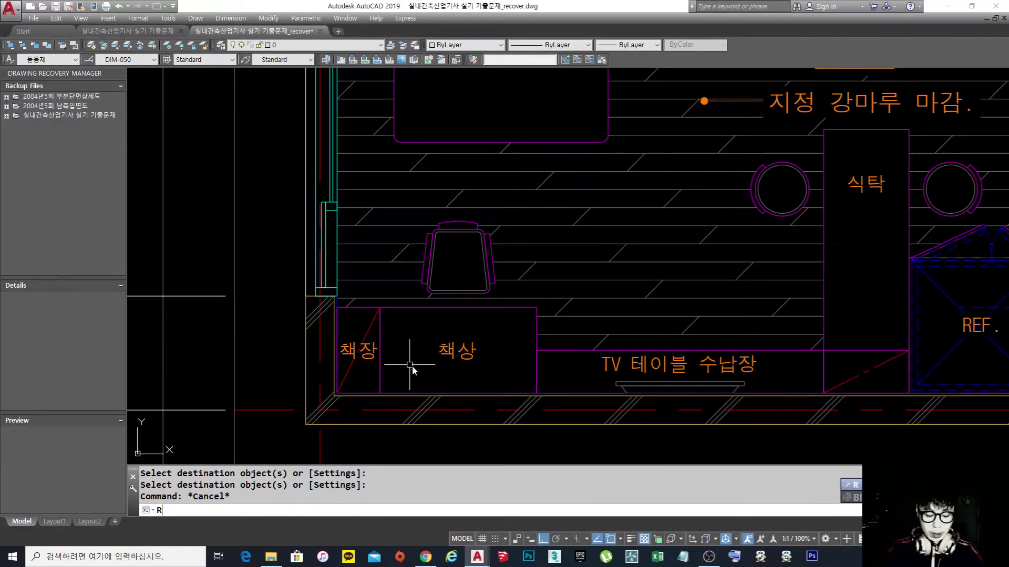
{"action": "key", "text": "Escape"}
{"action": "key", "text": "Escape"}
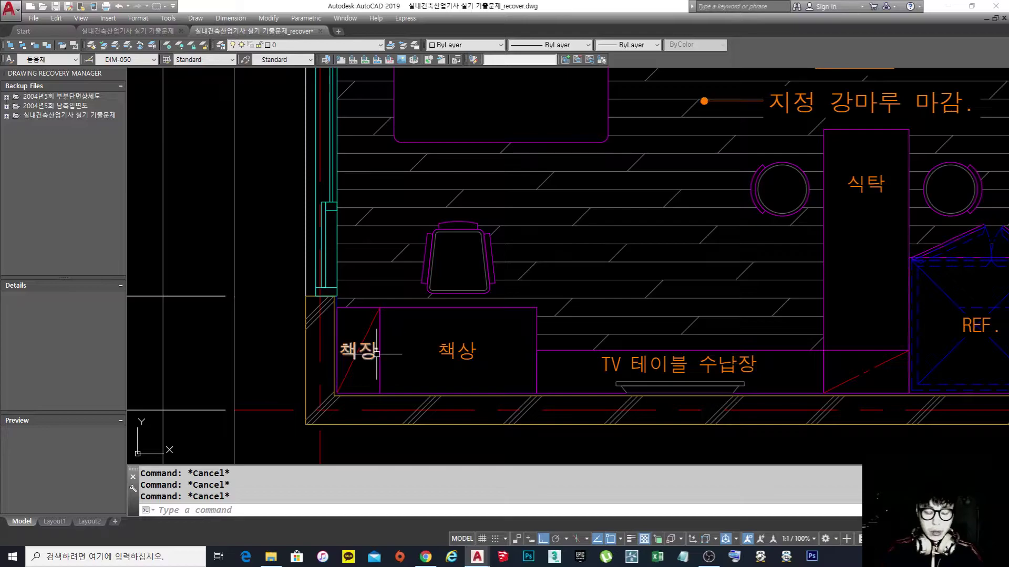
{"action": "left_click", "coordinate": [367, 324]}
{"action": "left_click", "coordinate": [372, 354]}
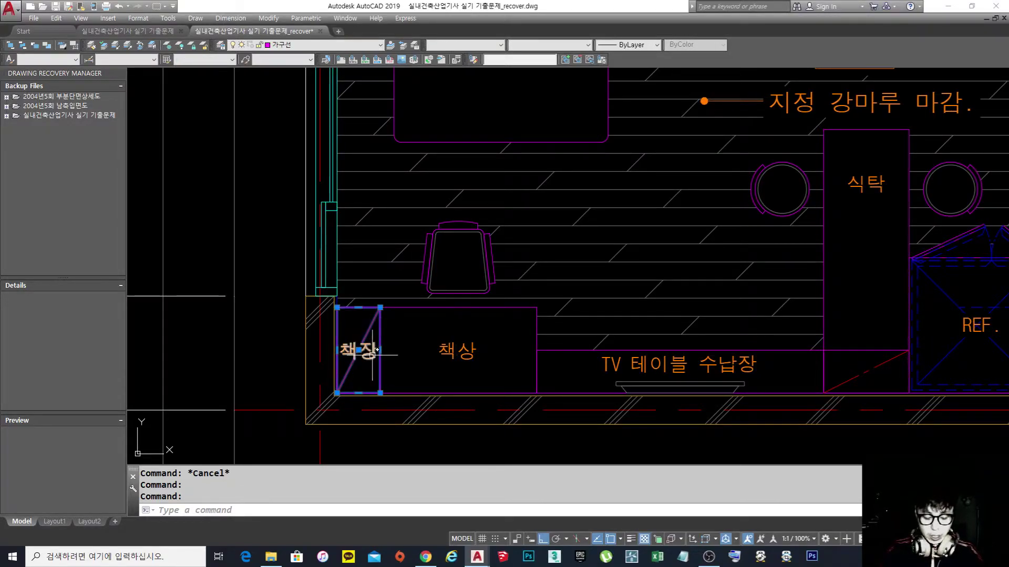
{"action": "type", "text": "m"}
{"action": "key", "text": "Return"}
{"action": "left_click", "coordinate": [336, 308]}
{"action": "scroll", "coordinate": [578, 323], "scroll_direction": "down", "scroll_amount": 2}
{"action": "scroll", "coordinate": [580, 324], "scroll_direction": "down", "scroll_amount": 3}
{"action": "key", "text": "Escape"}
{"action": "key", "text": "Escape"}
- Copy the bookcase (책장) outline, diagonal and label from the furnished plan to the lower-left inner finish corner of the bare-wall plan
{"action": "scroll", "coordinate": [544, 336], "scroll_direction": "up", "scroll_amount": 2}
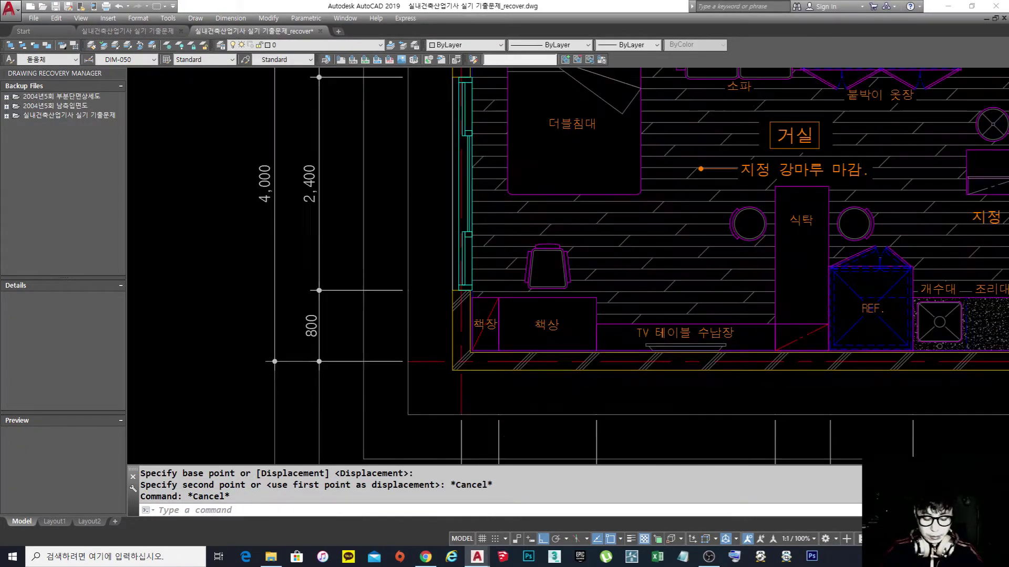
{"action": "scroll", "coordinate": [541, 321], "scroll_direction": "up", "scroll_amount": 3}
{"action": "type", "text": "co"}
{"action": "key", "text": "Return"}
{"action": "scroll", "coordinate": [533, 322], "scroll_direction": "up", "scroll_amount": 3}
{"action": "left_click", "coordinate": [470, 293]}
{"action": "left_click", "coordinate": [463, 269]}
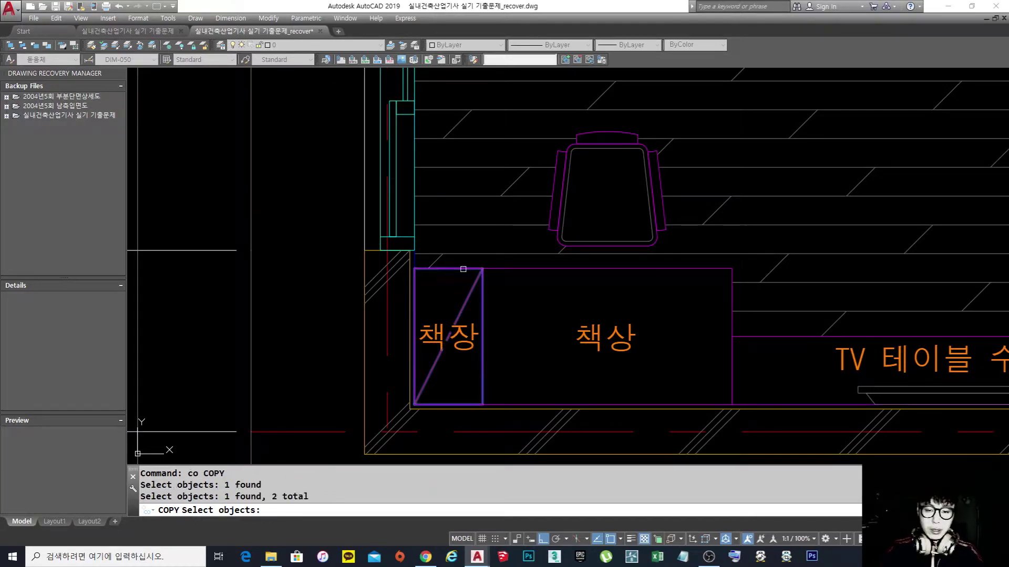
{"action": "left_click", "coordinate": [464, 374]}
{"action": "left_click", "coordinate": [441, 340]}
{"action": "key", "text": "Return"}
{"action": "left_click", "coordinate": [414, 404]}
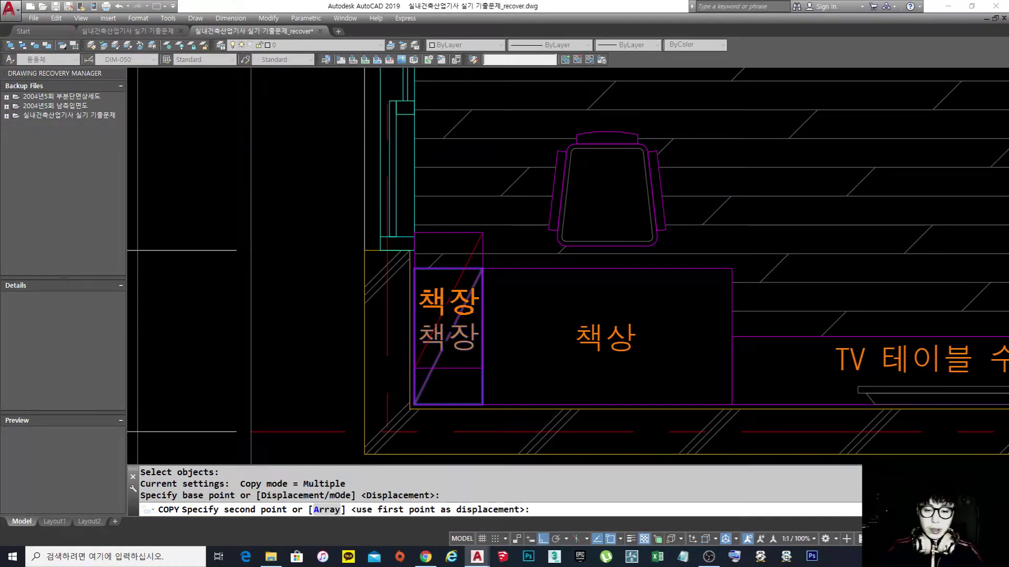
{"action": "scroll", "coordinate": [415, 363], "scroll_direction": "down", "scroll_amount": 4}
{"action": "scroll", "coordinate": [549, 360], "scroll_direction": "down", "scroll_amount": 4}
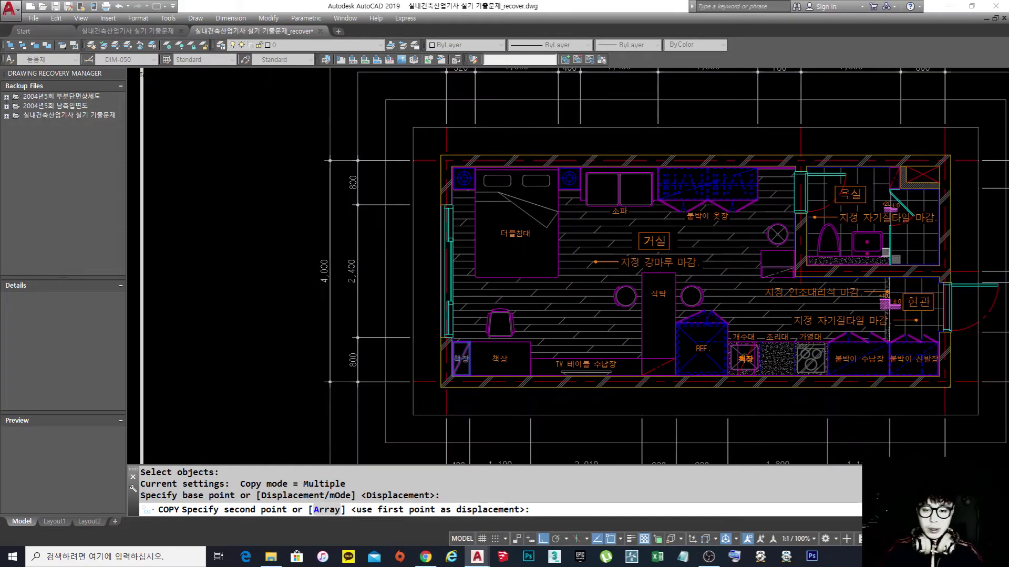
{"action": "middle_click_drag", "start_coordinate": [738, 348], "coordinate": [267, 320]}
{"action": "scroll", "coordinate": [833, 317], "scroll_direction": "up", "scroll_amount": 7}
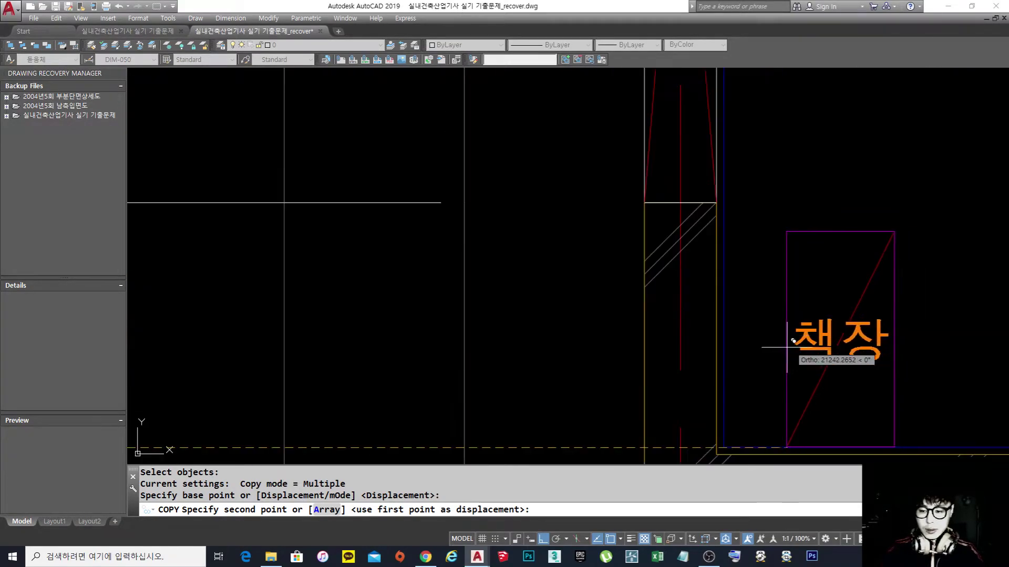
{"action": "left_click", "coordinate": [722, 442]}
{"action": "key", "text": "Return"}
{"action": "scroll", "coordinate": [735, 421], "scroll_direction": "down", "scroll_amount": 3}
{"action": "scroll", "coordinate": [731, 358], "scroll_direction": "down", "scroll_amount": 5}
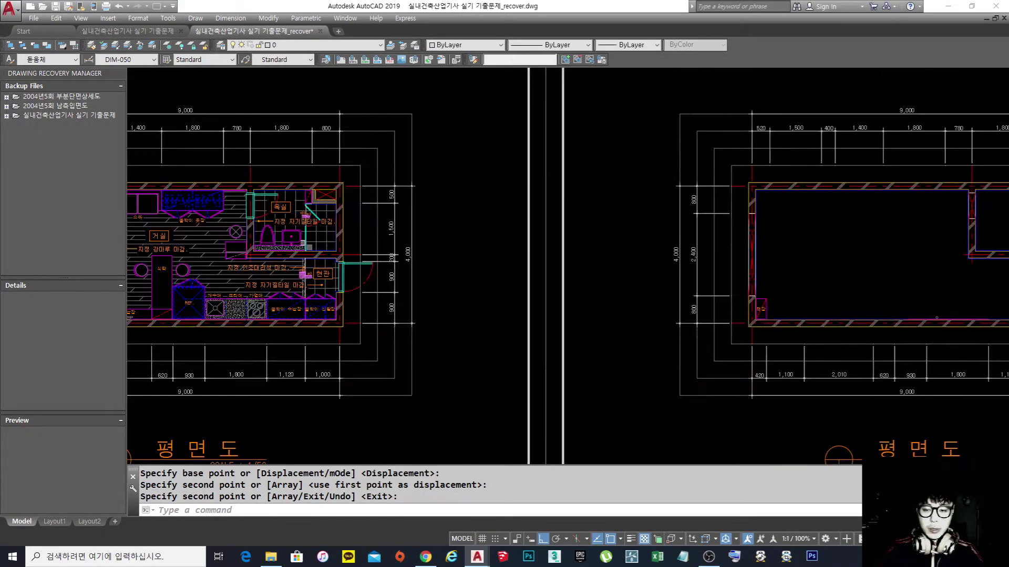
{"action": "scroll", "coordinate": [571, 254], "scroll_direction": "up", "scroll_amount": 3}
{"action": "scroll", "coordinate": [726, 312], "scroll_direction": "up", "scroll_amount": 5}
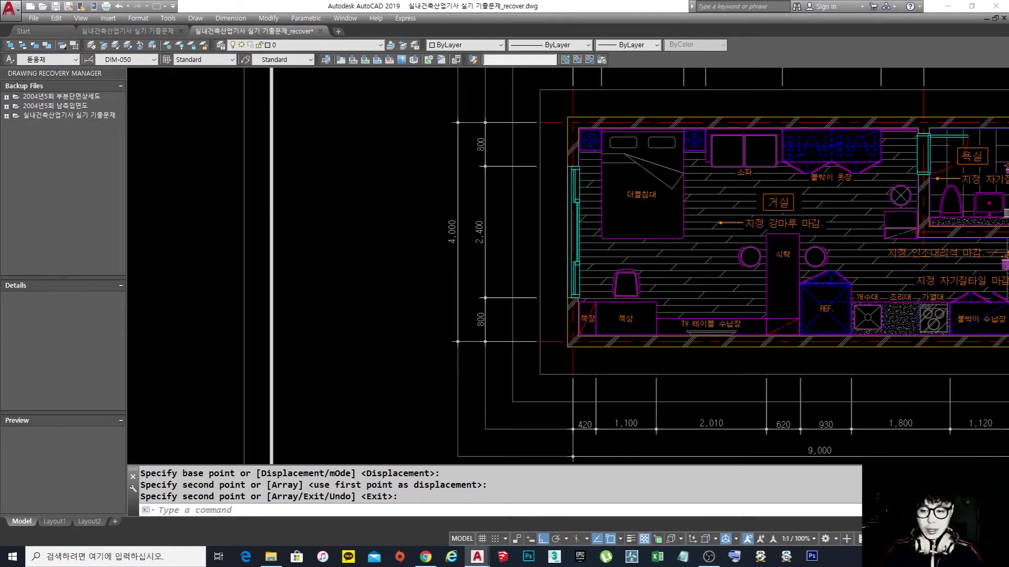
{"action": "middle_click_drag", "start_coordinate": [634, 317], "coordinate": [528, 328]}
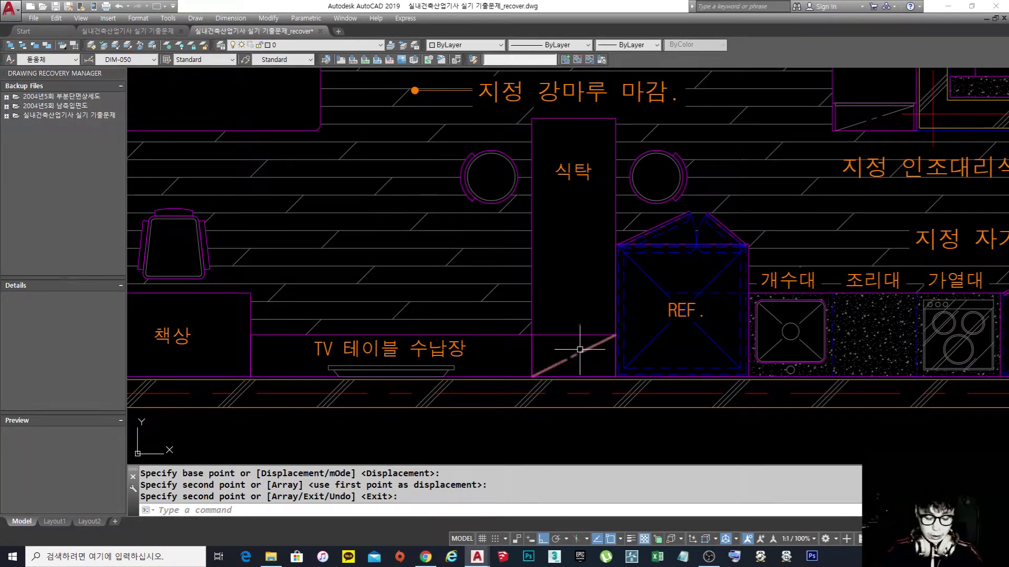
{"action": "type", "text": "o"}
{"action": "key", "text": "Return"}
{"action": "left_click", "coordinate": [589, 365]}
{"action": "left_click", "coordinate": [541, 339]}
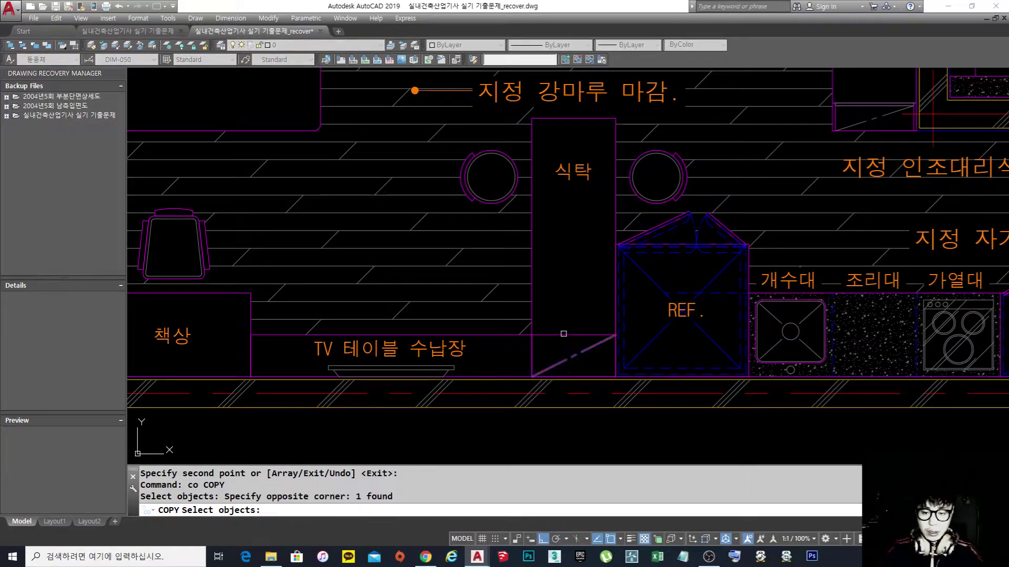
{"action": "left_click", "coordinate": [563, 334]}
{"action": "key", "text": "Return"}
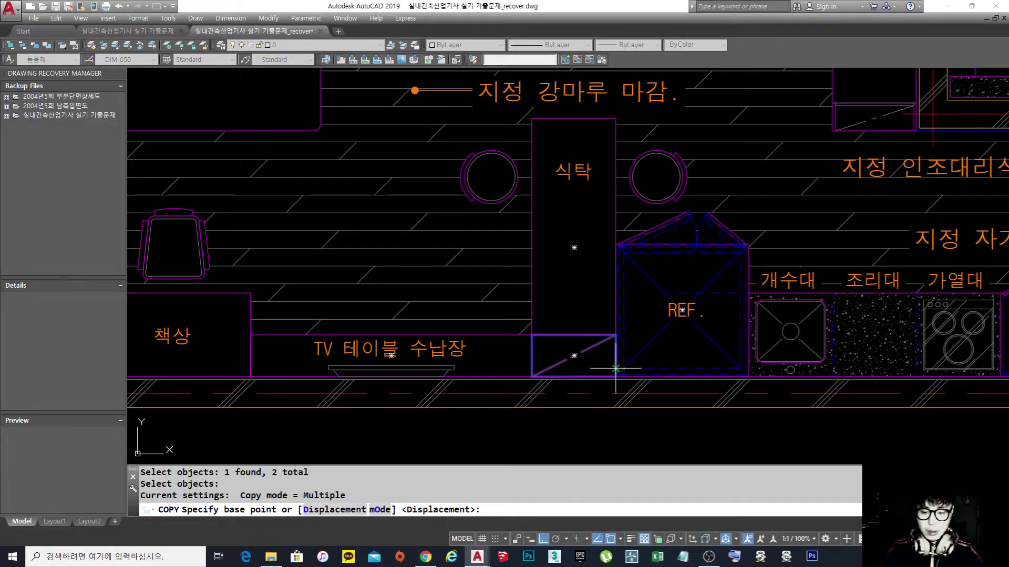
{"action": "key", "text": "Escape"}
- Copy the rectangle and diagonal below the dining table to the bare-wall plan, using the lower-left grid line end as reference point
{"action": "key", "text": "Return"}
{"action": "left_click", "coordinate": [571, 357]}
{"action": "left_click", "coordinate": [572, 335]}
{"action": "scroll", "coordinate": [682, 311], "scroll_direction": "down", "scroll_amount": 8}
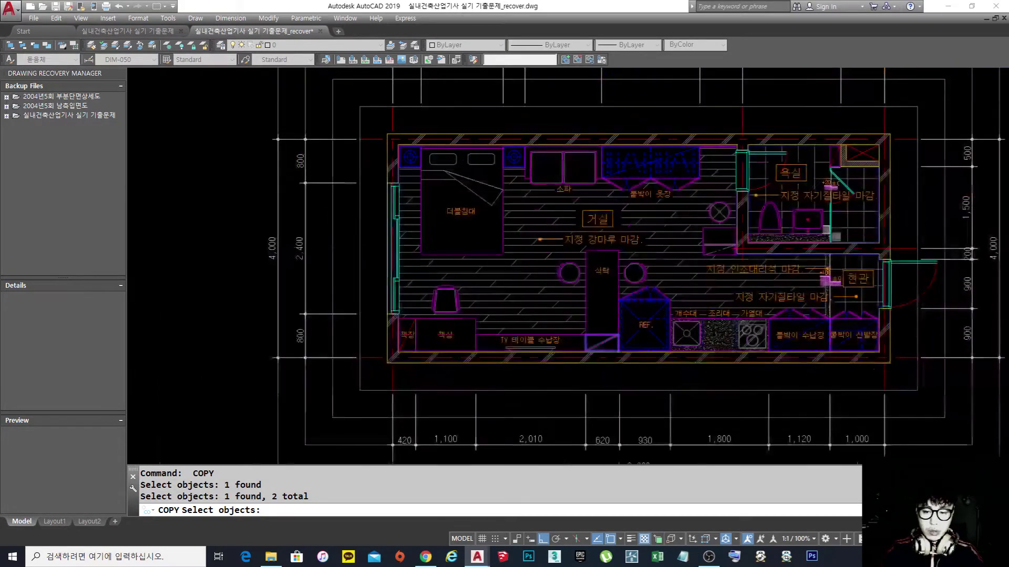
{"action": "scroll", "coordinate": [498, 349], "scroll_direction": "up", "scroll_amount": 5}
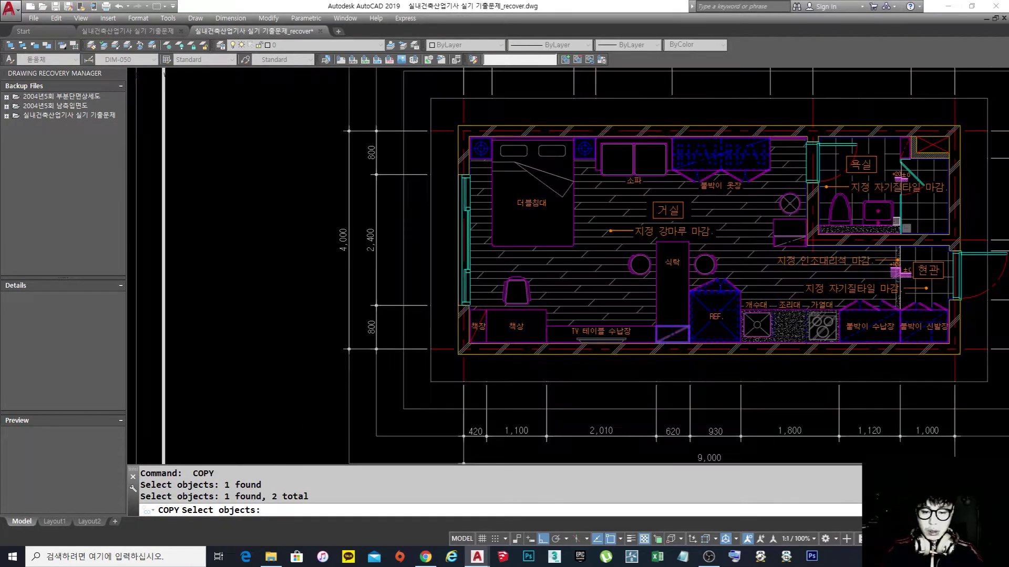
{"action": "key", "text": "Return"}
{"action": "left_click", "coordinate": [443, 400]}
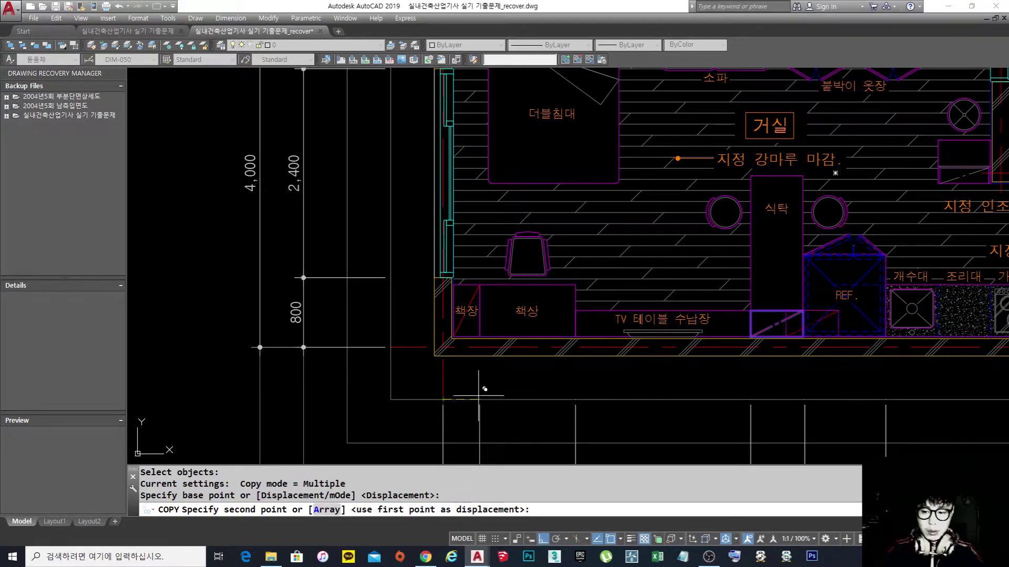
{"action": "scroll", "coordinate": [479, 388], "scroll_direction": "down", "scroll_amount": 6}
{"action": "scroll", "coordinate": [725, 389], "scroll_direction": "up", "scroll_amount": 1}
{"action": "scroll", "coordinate": [722, 379], "scroll_direction": "down", "scroll_amount": 3}
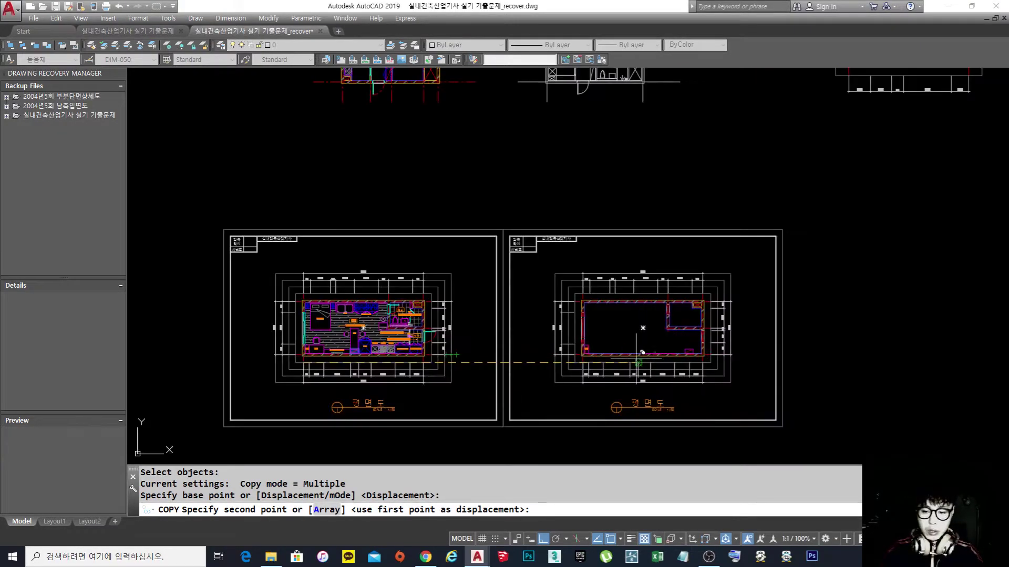
{"action": "scroll", "coordinate": [595, 349], "scroll_direction": "up", "scroll_amount": 10}
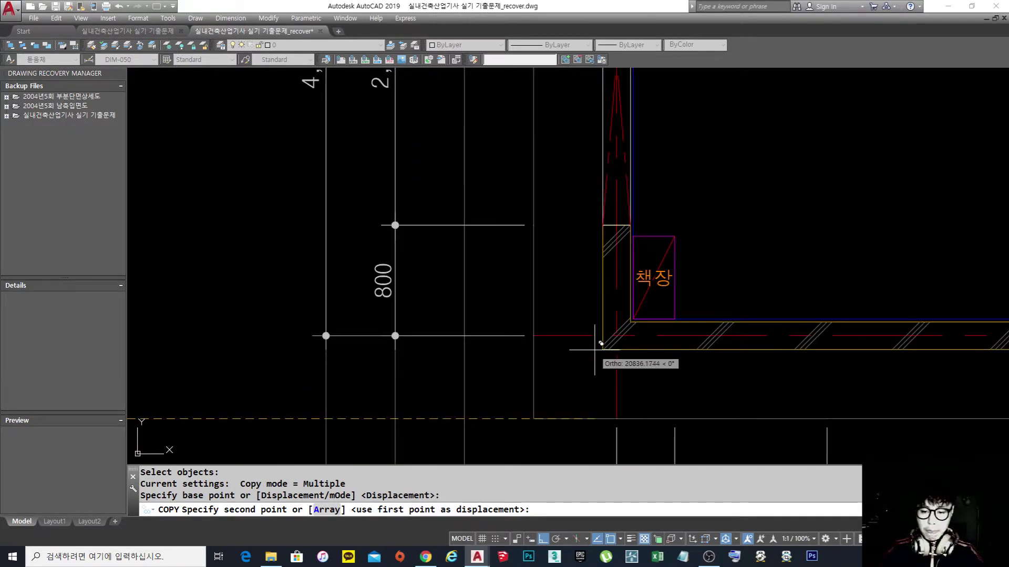
{"action": "left_click", "coordinate": [615, 412]}
{"action": "scroll", "coordinate": [521, 356], "scroll_direction": "down", "scroll_amount": 4}
{"action": "key", "text": "Return"}
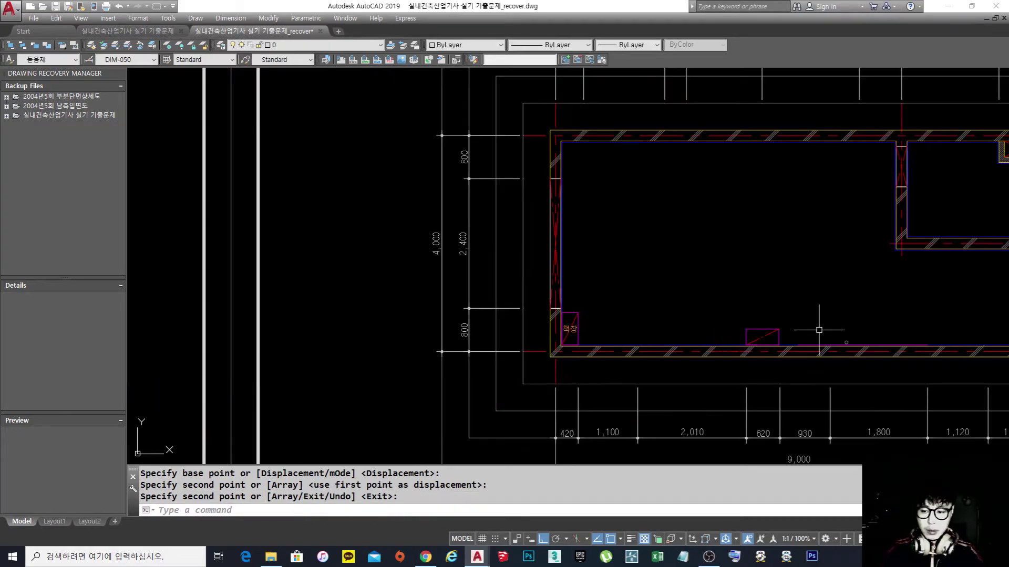
- Erase the stray small circle and the leftover magenta line along the bare-wall plan's lower wall
{"action": "scroll", "coordinate": [862, 342], "scroll_direction": "up", "scroll_amount": 5}
{"action": "type", "text": "e"}
{"action": "key", "text": "Return"}
{"action": "left_click", "coordinate": [770, 300]}
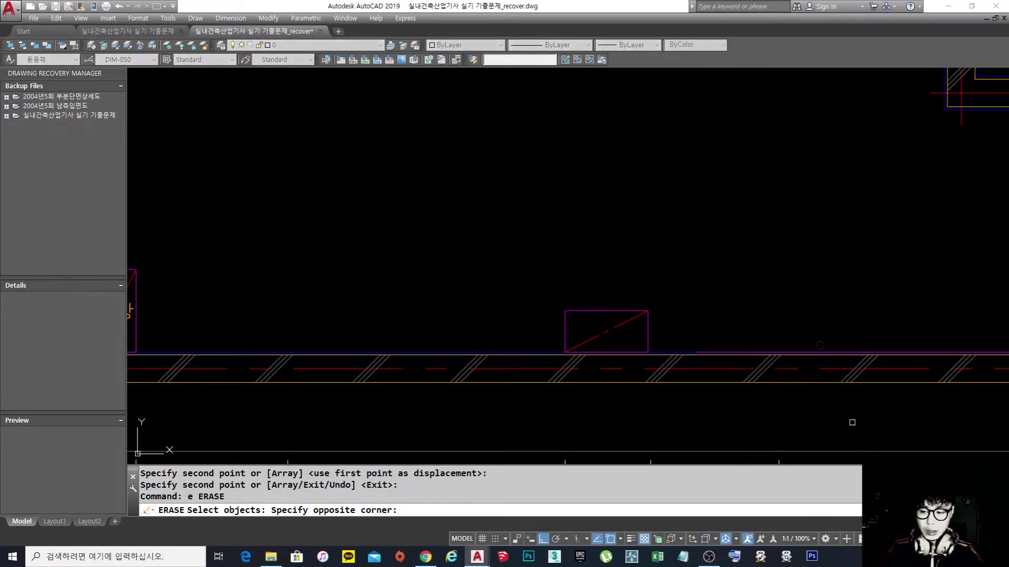
{"action": "left_click", "coordinate": [841, 407]}
{"action": "key", "text": "Return"}
{"action": "scroll", "coordinate": [727, 347], "scroll_direction": "up", "scroll_amount": 4}
{"action": "type", "text": "e"}
{"action": "key", "text": "Return"}
{"action": "left_click", "coordinate": [716, 355]}
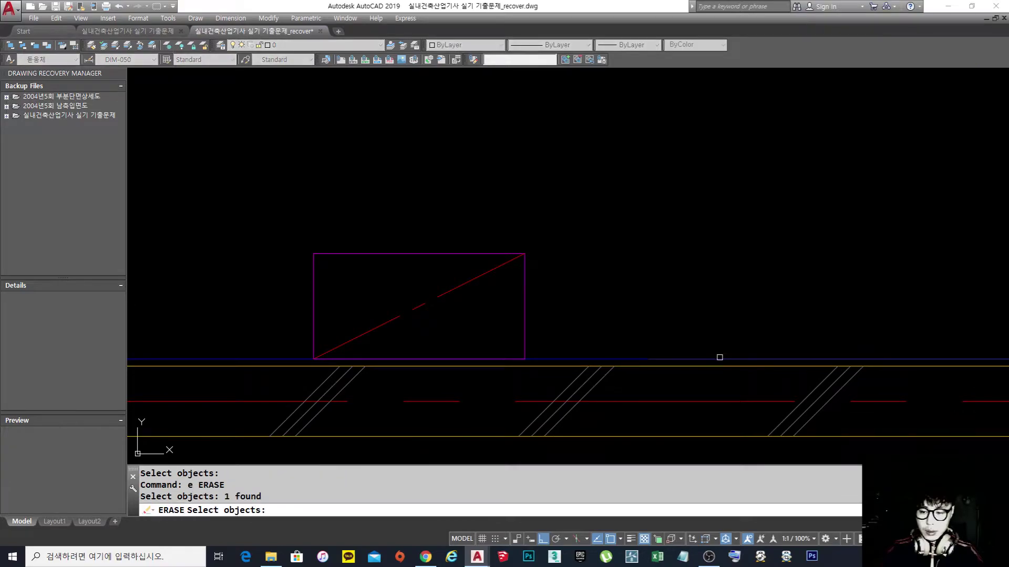
{"action": "key", "text": "Return"}
- Draw a rectangle over the refrigerator's (REF.) outer outline on the furnished plan, from its upper-left to its lower-right corner
{"action": "scroll", "coordinate": [739, 314], "scroll_direction": "down", "scroll_amount": 2}
{"action": "scroll", "coordinate": [739, 314], "scroll_direction": "down", "scroll_amount": 4}
{"action": "middle_click_drag", "start_coordinate": [627, 363], "coordinate": [717, 337]}
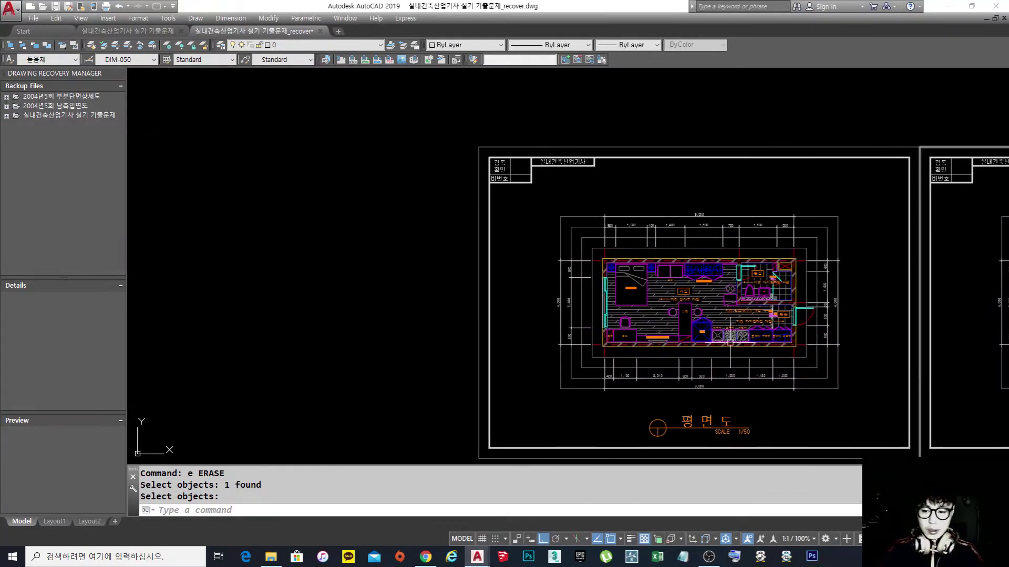
{"action": "scroll", "coordinate": [715, 337], "scroll_direction": "up", "scroll_amount": 6}
{"action": "scroll", "coordinate": [716, 336], "scroll_direction": "up", "scroll_amount": 4}
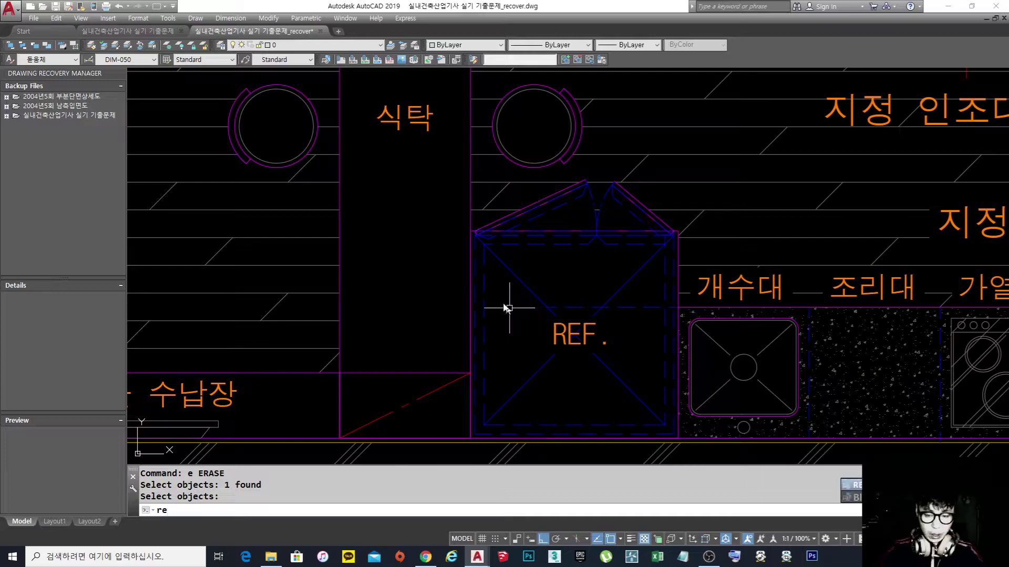
{"action": "type", "text": "c"}
{"action": "key", "text": "Return"}
{"action": "left_click", "coordinate": [470, 232]}
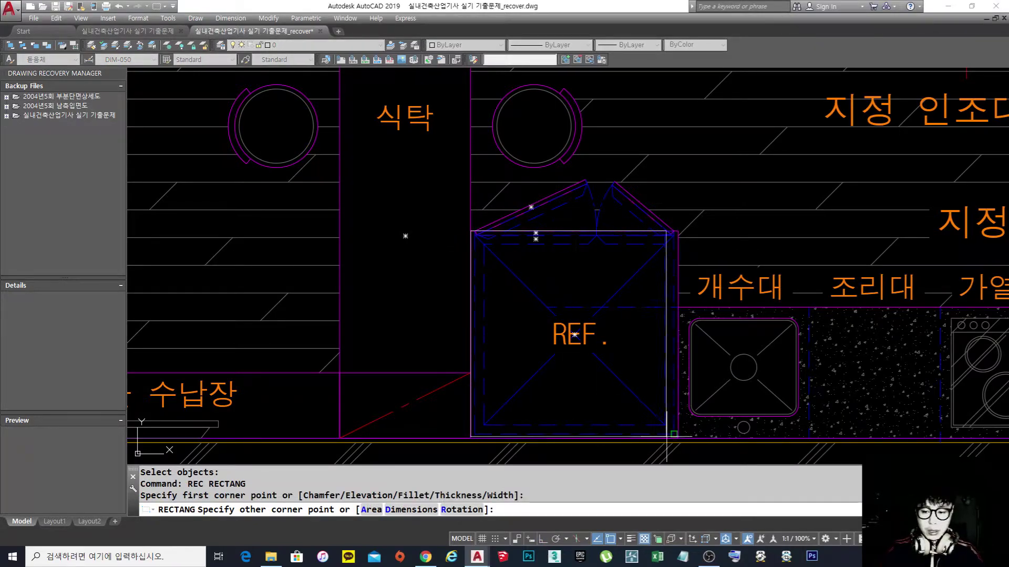
{"action": "left_click", "coordinate": [678, 439]}
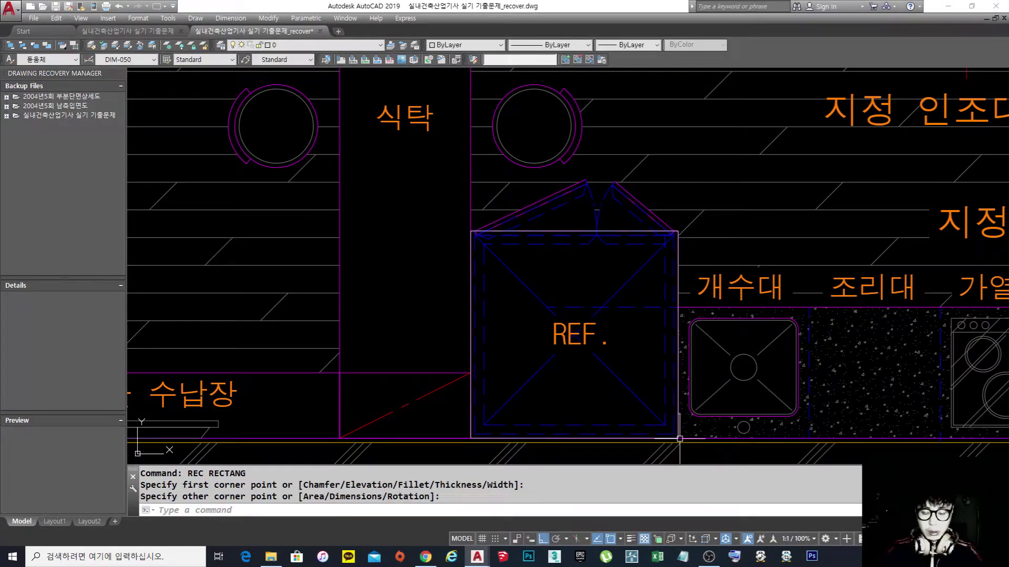
- Move the refrigerator rectangle onto the bare-wall plan, its lower-left corner at the lower-right corner of the copied box
{"action": "type", "text": "m"}
{"action": "key", "text": "Return"}
{"action": "left_click", "coordinate": [678, 415]}
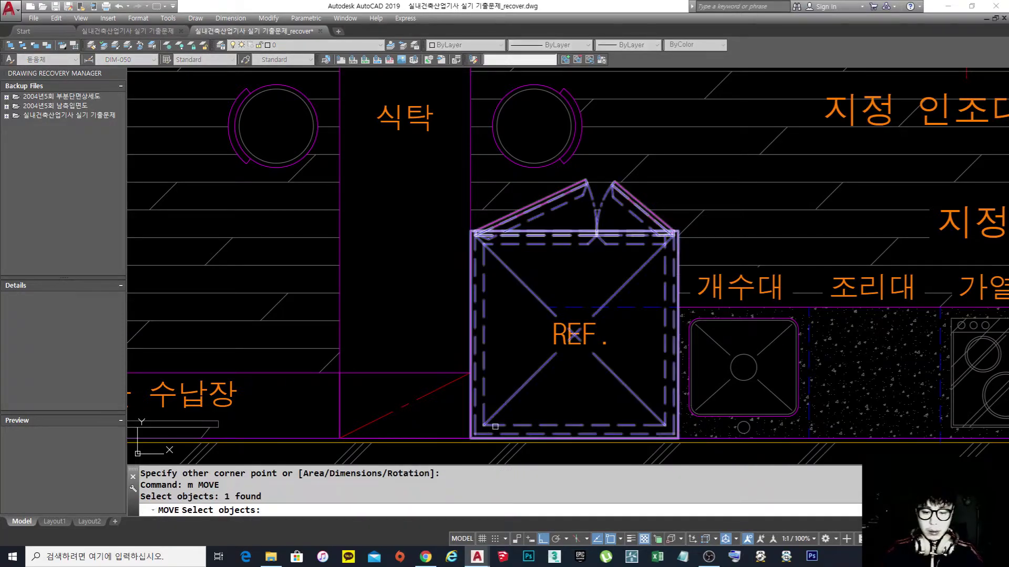
{"action": "key", "text": "Return"}
{"action": "left_click", "coordinate": [471, 437]}
{"action": "scroll", "coordinate": [342, 438], "scroll_direction": "down", "scroll_amount": 2}
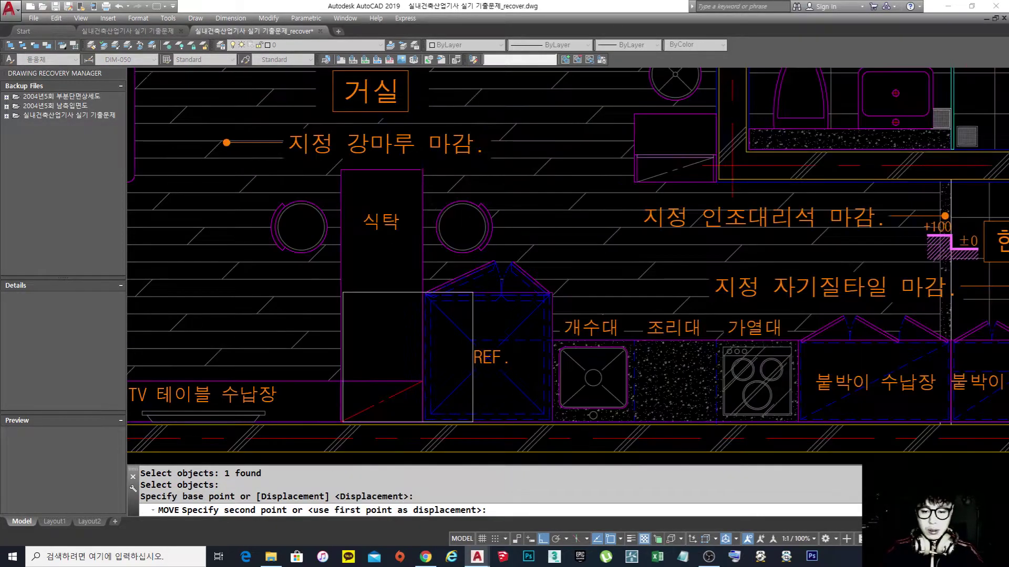
{"action": "scroll", "coordinate": [342, 410], "scroll_direction": "down", "scroll_amount": 4}
{"action": "scroll", "coordinate": [367, 361], "scroll_direction": "up", "scroll_amount": 5}
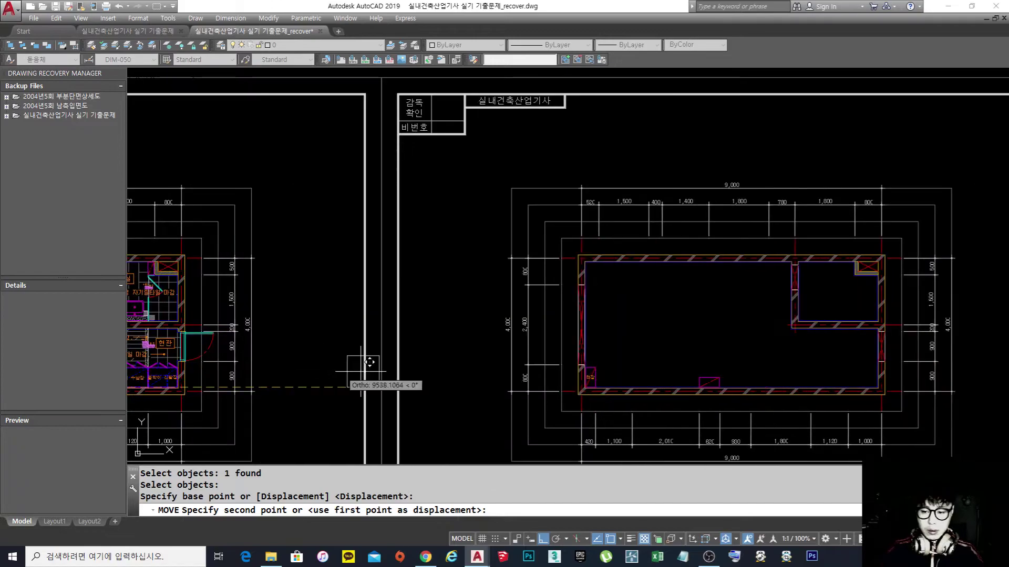
{"action": "scroll", "coordinate": [735, 372], "scroll_direction": "up", "scroll_amount": 5}
{"action": "scroll", "coordinate": [669, 434], "scroll_direction": "down", "scroll_amount": 3}
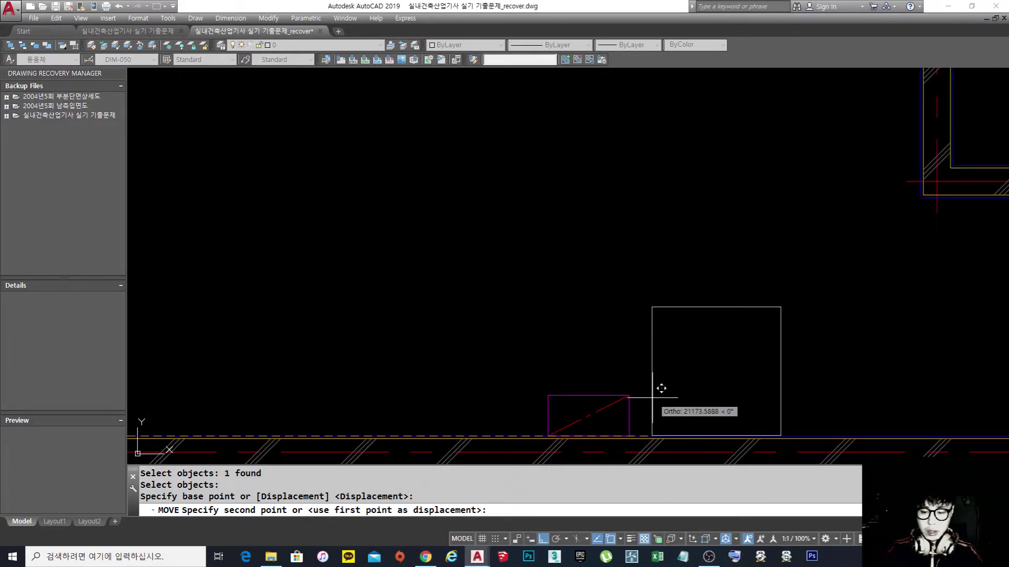
{"action": "left_click", "coordinate": [633, 429]}
{"action": "key", "text": "space"}
{"action": "middle_click_drag", "start_coordinate": [716, 383], "coordinate": [626, 388]}
{"action": "key", "text": "Escape"}
{"action": "key", "text": "Escape"}
{"action": "key", "text": "Escape"}
{"action": "key", "text": "Escape"}
- Match the refrigerator rectangle's properties to the magenta outline of the adjacent box
{"action": "type", "text": "m"}
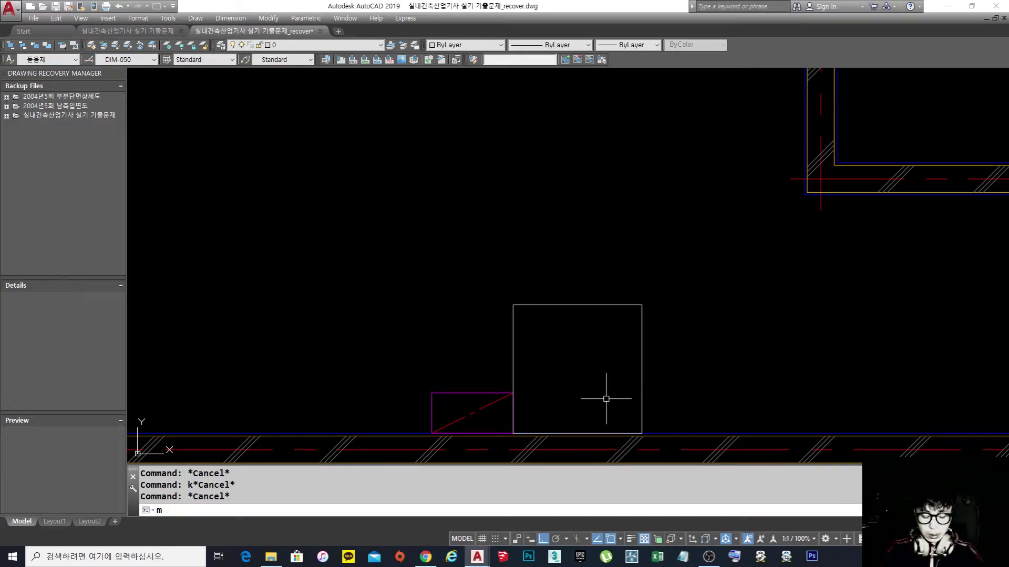
{"action": "type", "text": "a"}
{"action": "key", "text": "space"}
{"action": "key", "text": "space"}
{"action": "key", "text": "space"}
{"action": "key", "text": "space"}
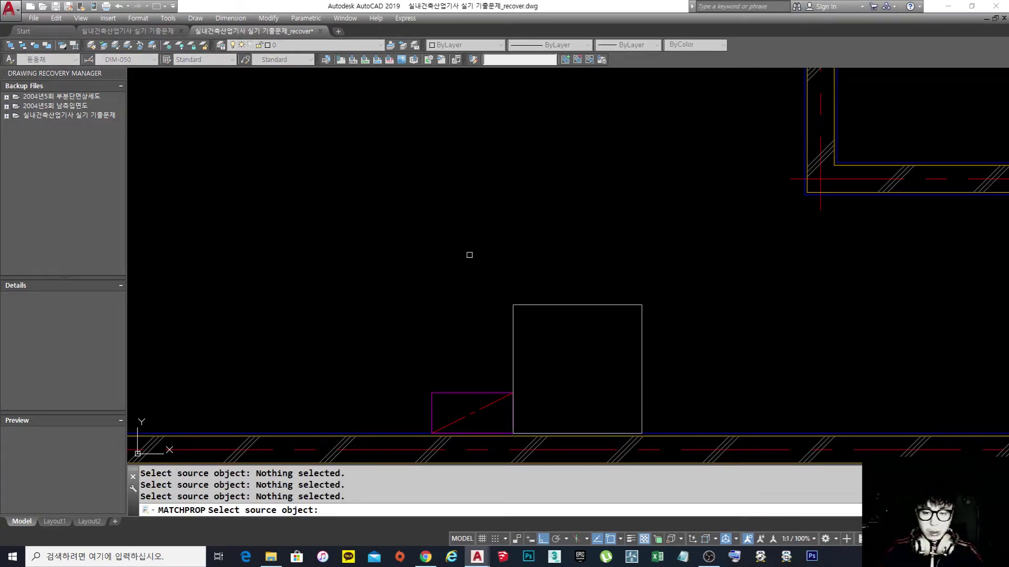
{"action": "key", "text": "Escape"}
{"action": "key", "text": "space"}
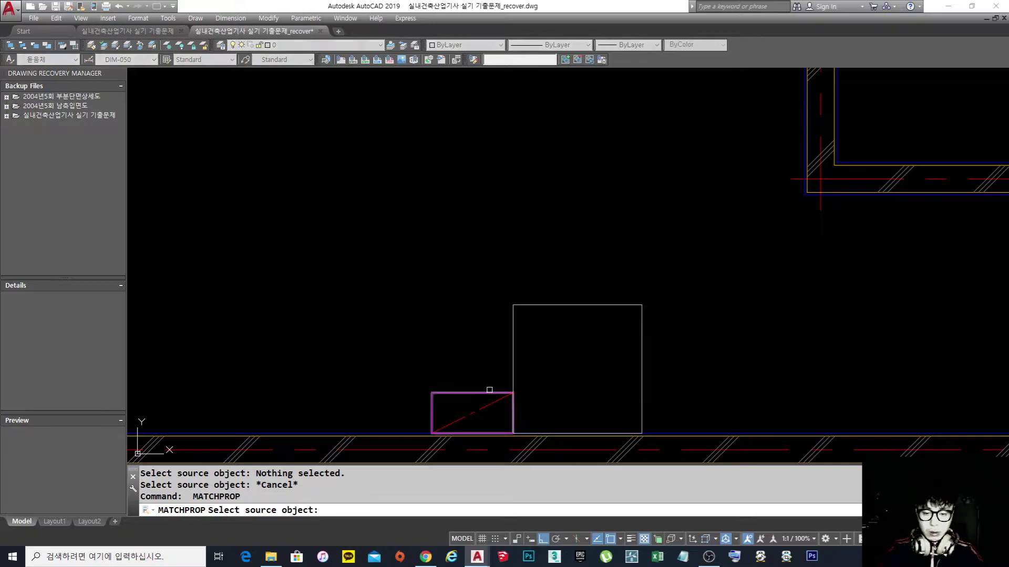
{"action": "left_click", "coordinate": [489, 393]}
{"action": "left_click", "coordinate": [513, 365]}
{"action": "key", "text": "space"}
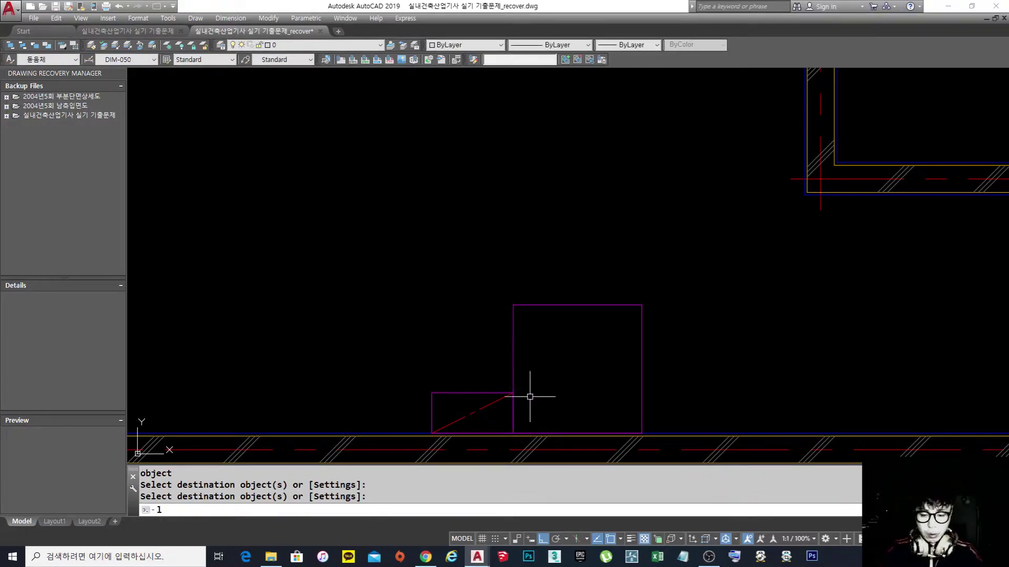
- Draw two crossing diagonal lines between the opposite corners of the refrigerator rectangle
{"action": "key", "text": "space"}
{"action": "left_click", "coordinate": [512, 433]}
{"action": "left_click", "coordinate": [641, 305]}
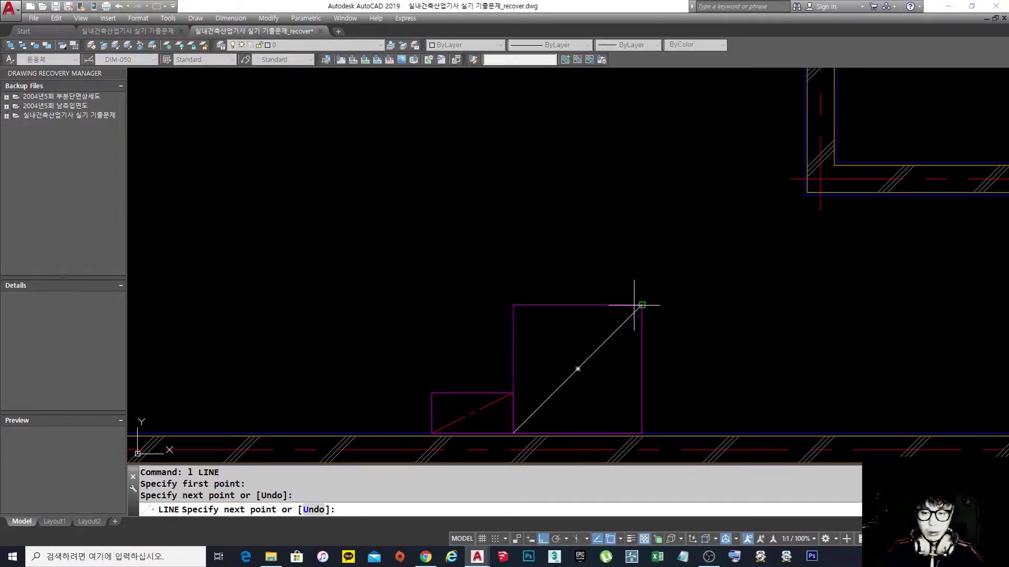
{"action": "key", "text": "space"}
{"action": "key", "text": "space"}
{"action": "left_click", "coordinate": [513, 304]}
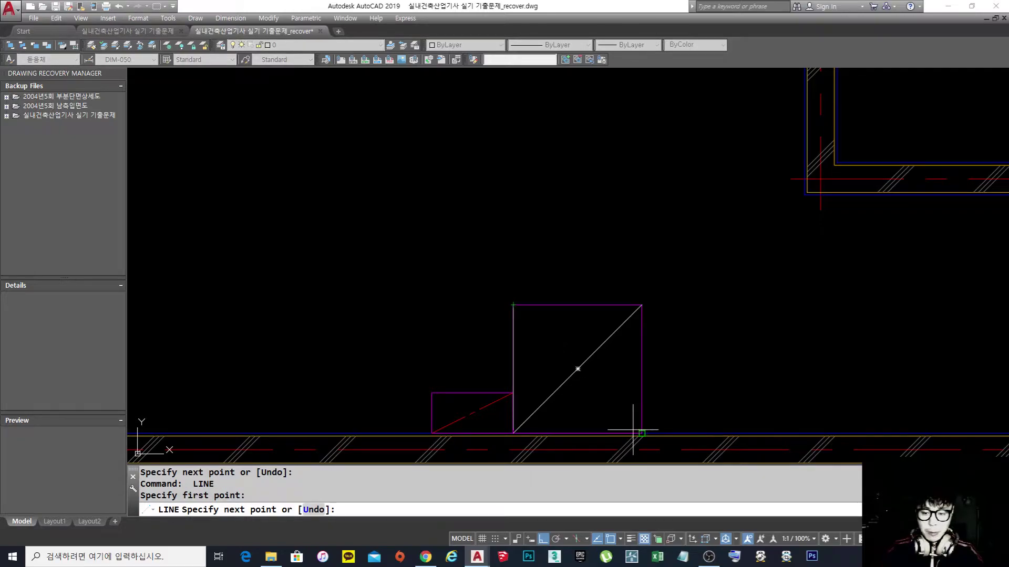
{"action": "left_click", "coordinate": [634, 431]}
{"action": "key", "text": "space"}
- Match both refrigerator diagonals' properties to the red diagonal of the adjacent box
{"action": "type", "text": "ma"}
{"action": "key", "text": "space"}
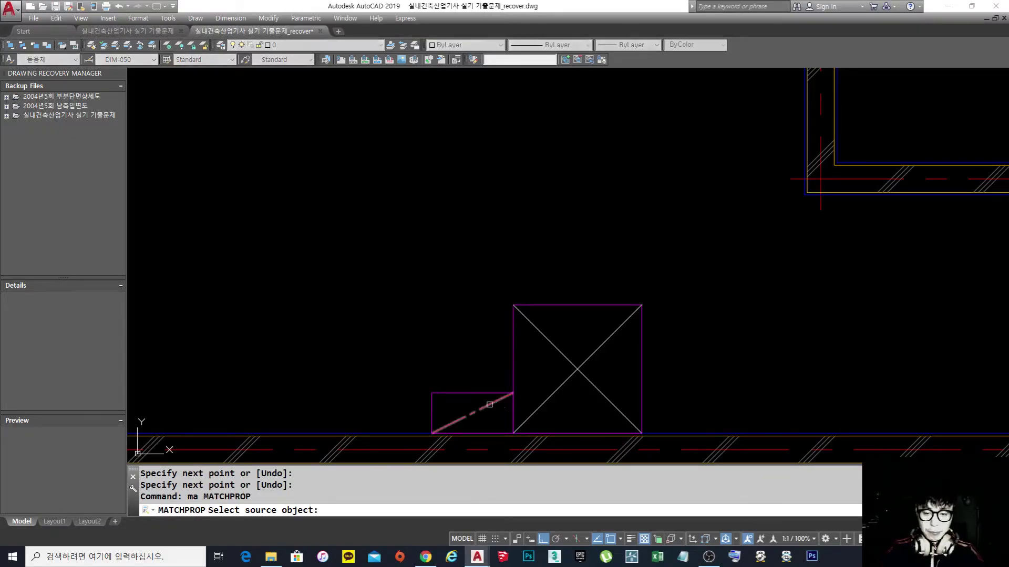
{"action": "left_click", "coordinate": [500, 399]}
{"action": "left_click", "coordinate": [552, 401]}
{"action": "left_click", "coordinate": [547, 338]}
{"action": "key", "text": "space"}
- Draw a 350 by 350 rectangle in the open floor area above the sink counter in the furnished plan
{"action": "scroll", "coordinate": [680, 355], "scroll_direction": "down", "scroll_amount": 6}
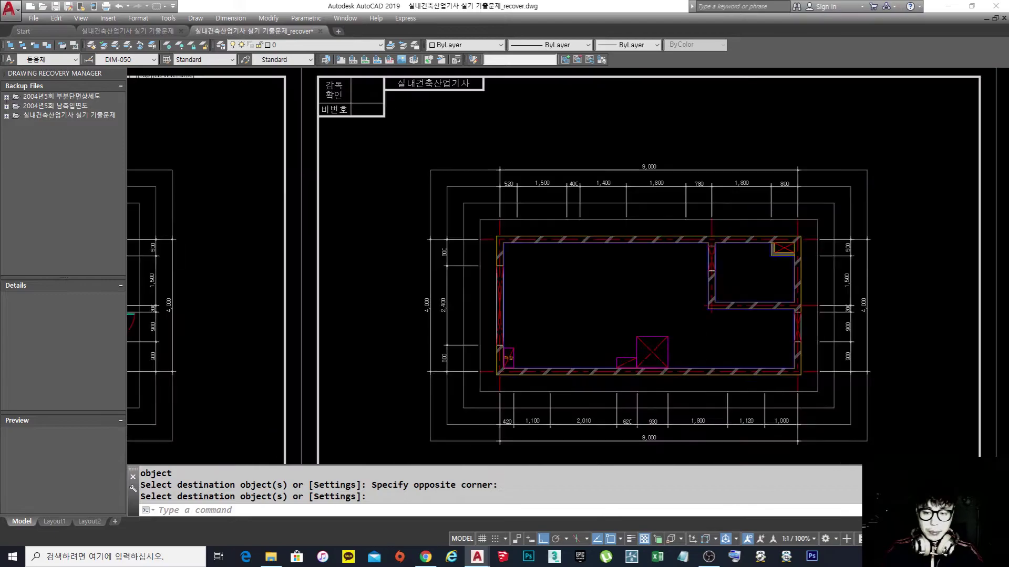
{"action": "scroll", "coordinate": [667, 372], "scroll_direction": "down", "scroll_amount": 2}
{"action": "middle_click_drag", "start_coordinate": [657, 372], "coordinate": [930, 373]}
{"action": "scroll", "coordinate": [539, 362], "scroll_direction": "up", "scroll_amount": 9}
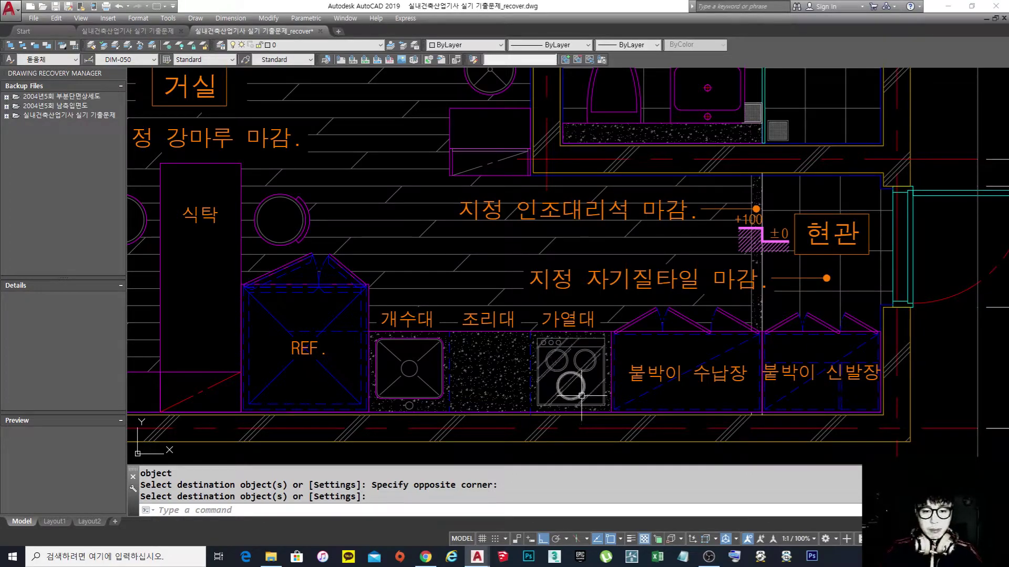
{"action": "middle_click_drag", "start_coordinate": [423, 288], "coordinate": [420, 286]}
{"action": "scroll", "coordinate": [420, 287], "scroll_direction": "up", "scroll_amount": 2}
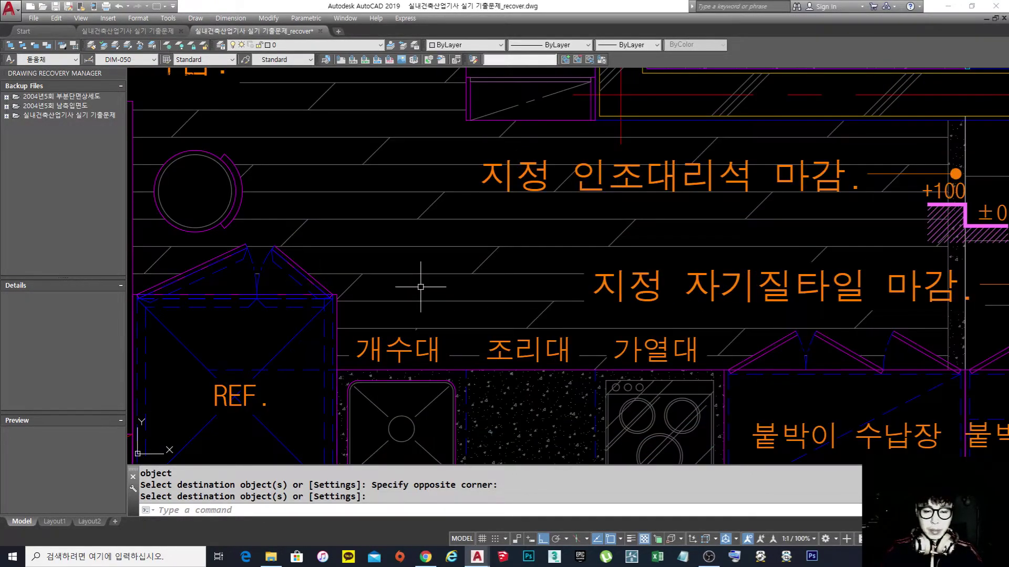
{"action": "key", "text": "Return"}
{"action": "left_click", "coordinate": [405, 298]}
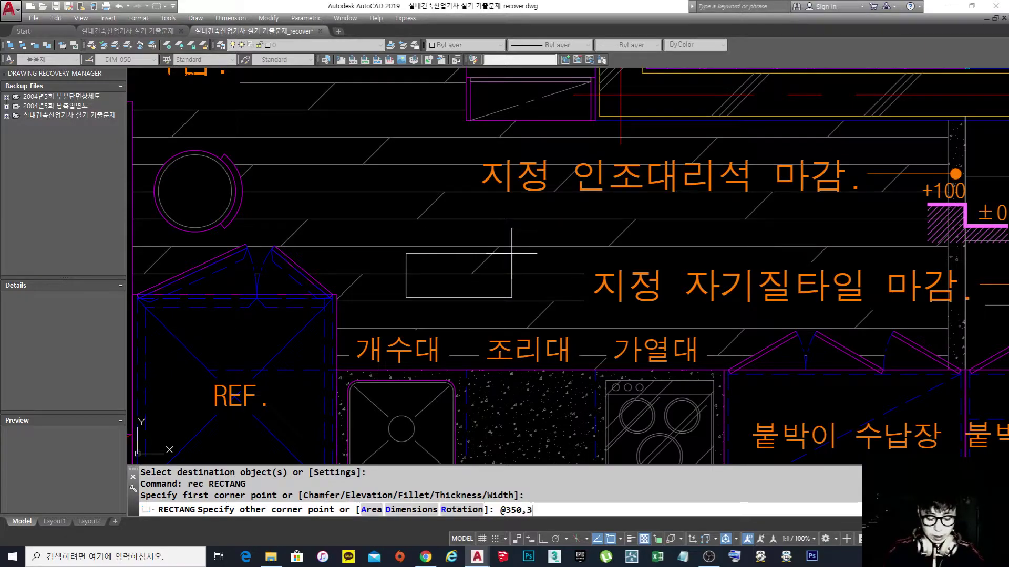
{"action": "type", "text": "@350,350"}
{"action": "key", "text": "Return"}
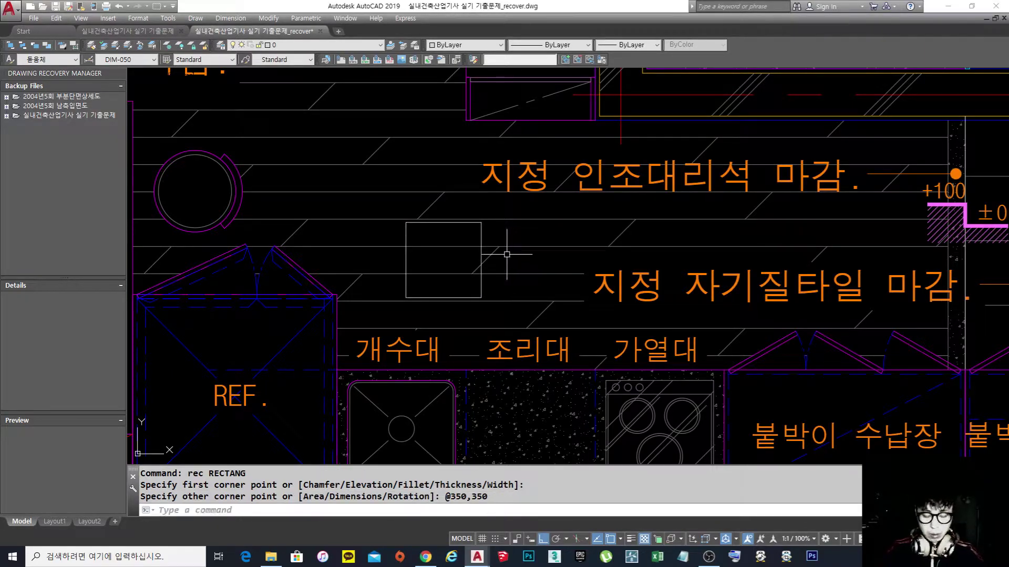
- Move the 350 square so its lower-left corner sits at the lower-left corner of the sink counter, beside the refrigerator
{"action": "type", "text": "m"}
{"action": "key", "text": "Return"}
{"action": "left_click", "coordinate": [481, 257]}
{"action": "key", "text": "Return"}
{"action": "left_click", "coordinate": [443, 298]}
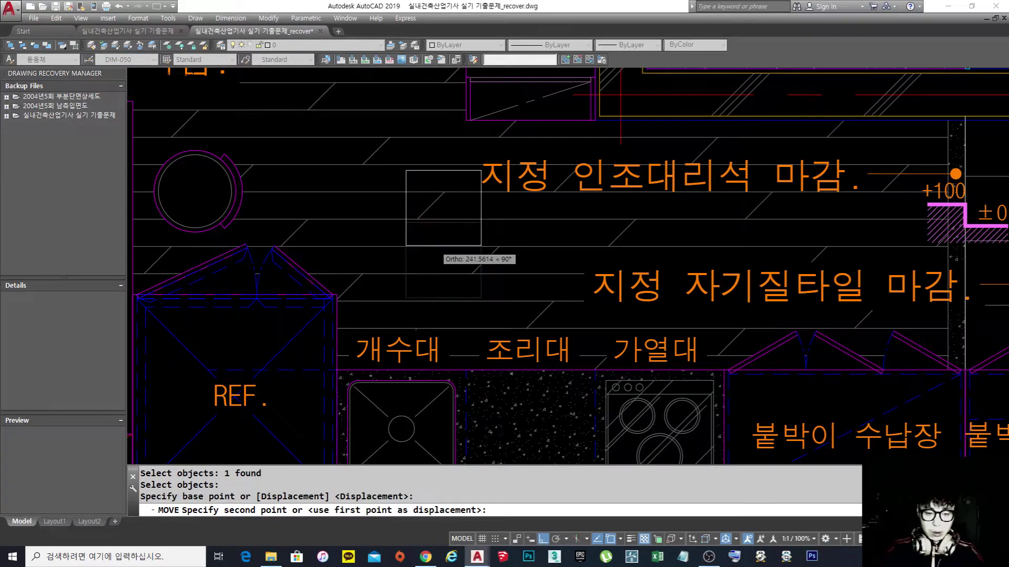
{"action": "scroll", "coordinate": [443, 245], "scroll_direction": "down", "scroll_amount": 5}
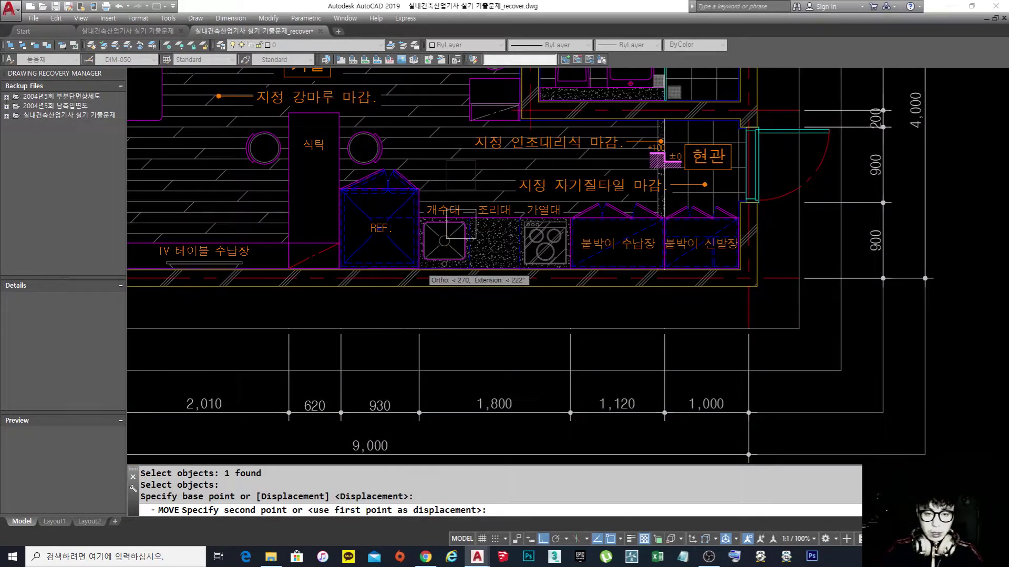
{"action": "scroll", "coordinate": [457, 262], "scroll_direction": "up", "scroll_amount": 4}
{"action": "scroll", "coordinate": [425, 265], "scroll_direction": "up", "scroll_amount": 2}
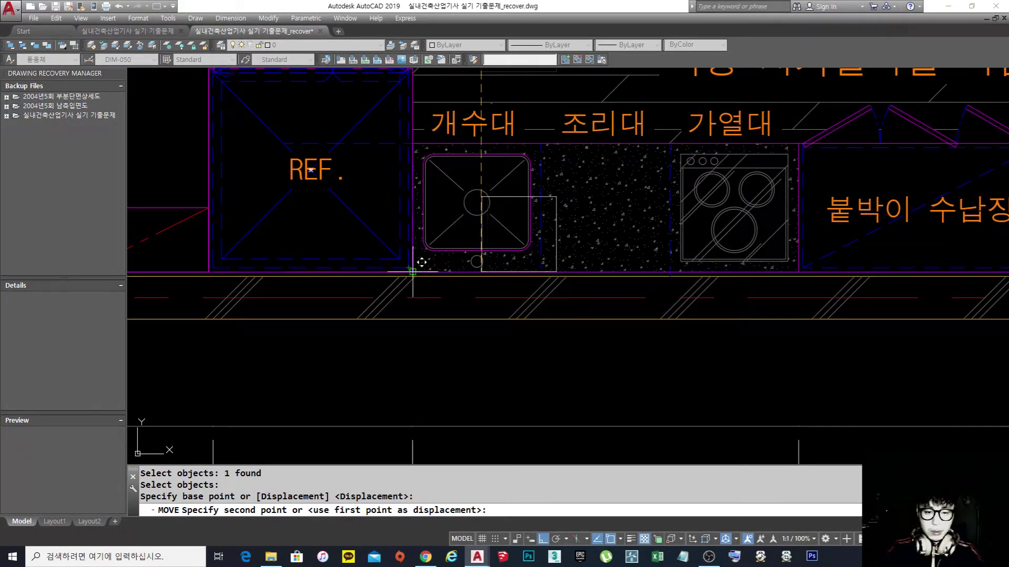
{"action": "left_click", "coordinate": [413, 271]}
- Stretch the square's right edge to the right end of the kitchen counter, where the built-in storage cabinet begins
{"action": "middle_click_drag", "start_coordinate": [413, 271], "coordinate": [319, 341]}
{"action": "left_click", "coordinate": [396, 306]}
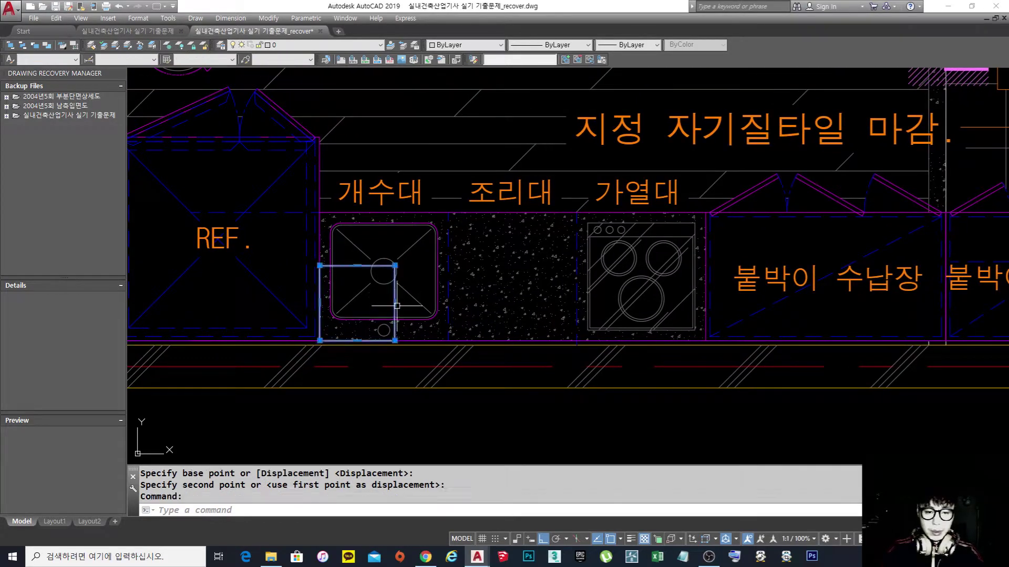
{"action": "left_click", "coordinate": [395, 303]}
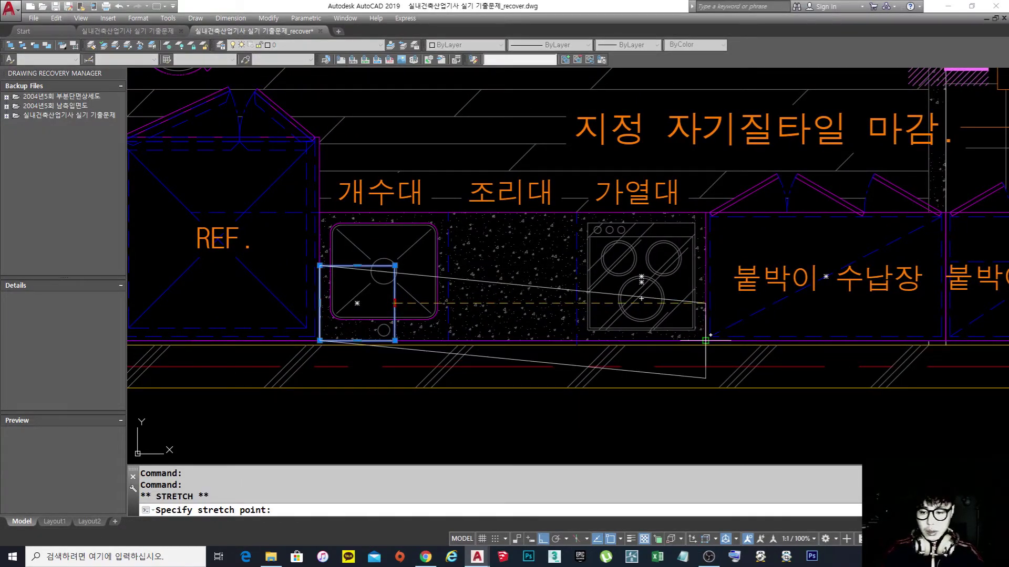
{"action": "left_click", "coordinate": [705, 304]}
{"action": "key", "text": "Escape"}
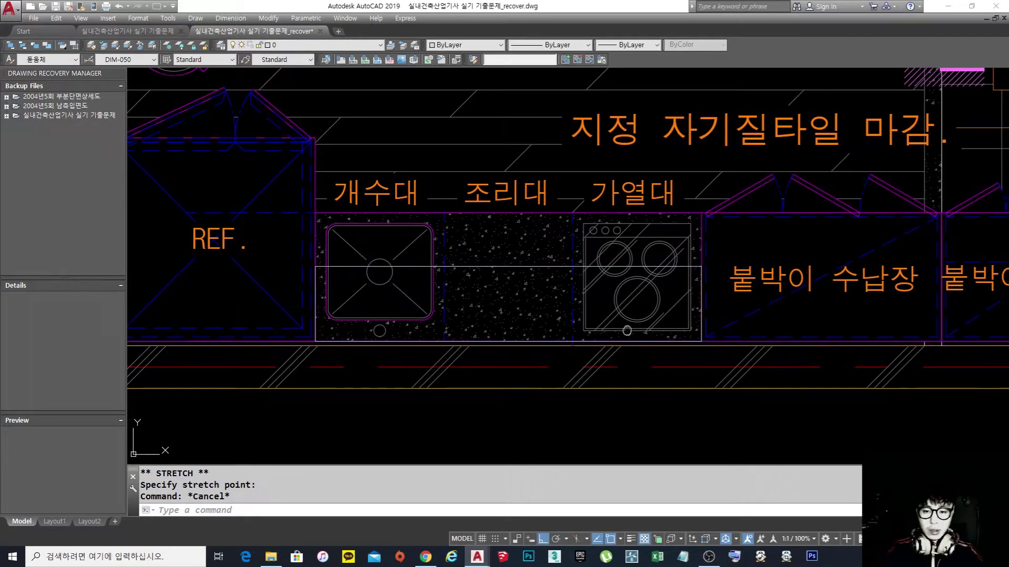
- Move the stretched rectangle onto the bare-wall plan, its lower-left corner at the refrigerator outline's lower-right corner
{"action": "middle_click_drag", "start_coordinate": [637, 326], "coordinate": [612, 333]}
{"action": "type", "text": "m"}
{"action": "key", "text": "space"}
{"action": "left_click", "coordinate": [507, 347]}
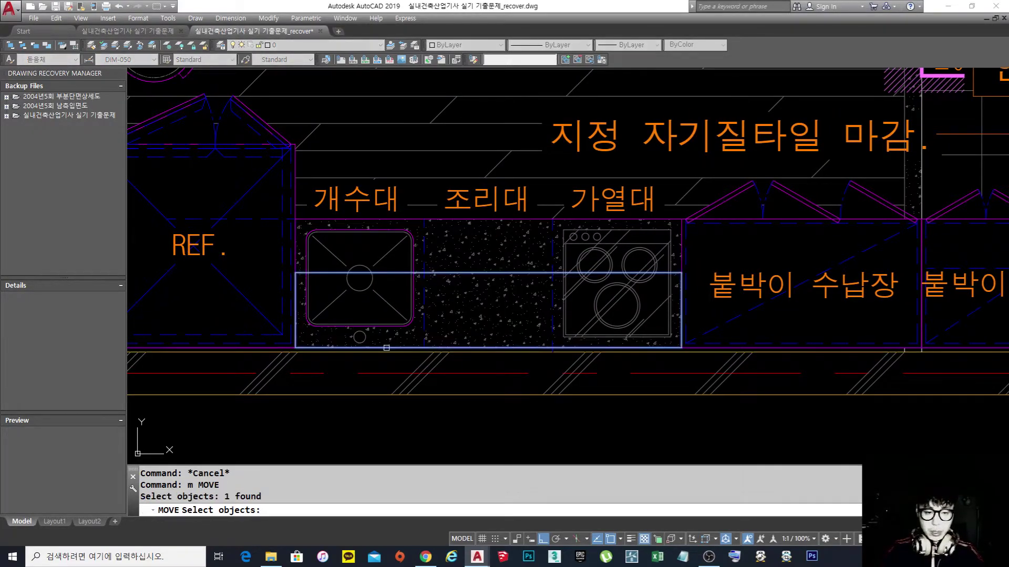
{"action": "key", "text": "space"}
{"action": "left_click", "coordinate": [296, 346]}
{"action": "scroll", "coordinate": [295, 344], "scroll_direction": "down", "scroll_amount": 6}
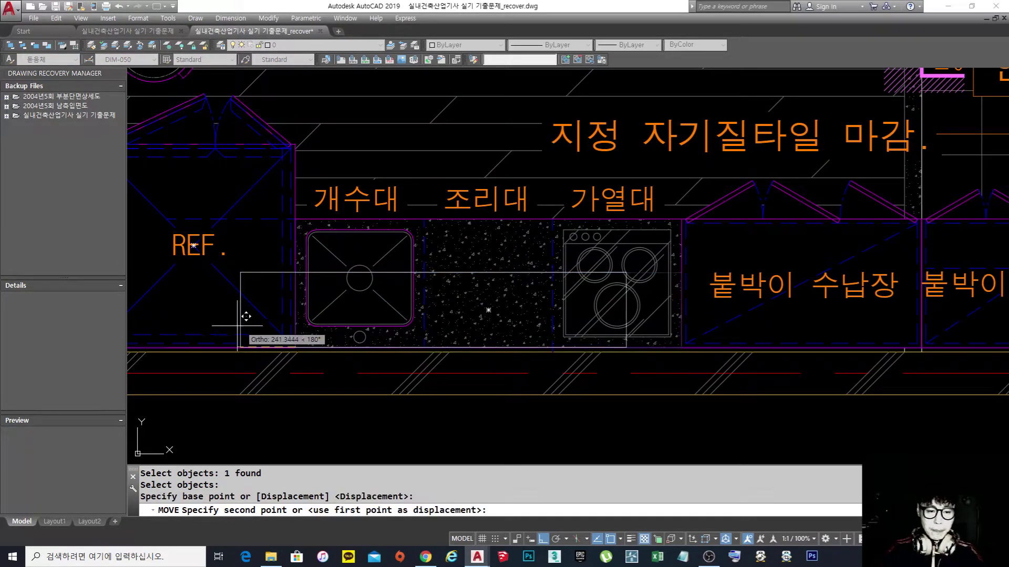
{"action": "scroll", "coordinate": [234, 327], "scroll_direction": "down", "scroll_amount": 2}
{"action": "middle_click_drag", "start_coordinate": [786, 329], "coordinate": [444, 338]}
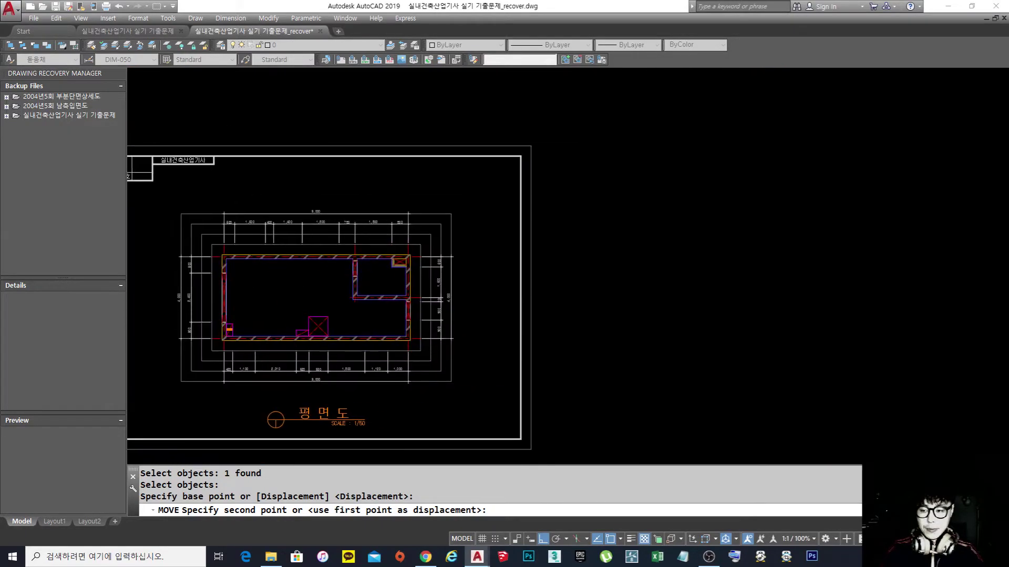
{"action": "scroll", "coordinate": [339, 334], "scroll_direction": "up", "scroll_amount": 8}
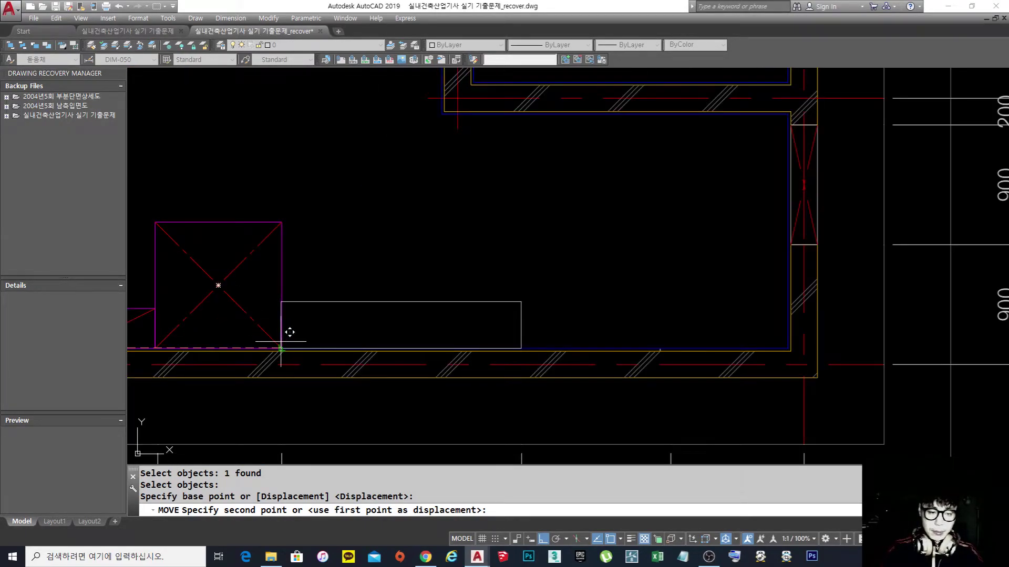
{"action": "left_click", "coordinate": [289, 332]}
- Draw a vertical line over the right edge of the kitchen cabinet rectangle on the bare-wall plan
{"action": "middle_click_drag", "start_coordinate": [340, 330], "coordinate": [388, 326]}
{"action": "scroll", "coordinate": [389, 325], "scroll_direction": "down", "scroll_amount": 8}
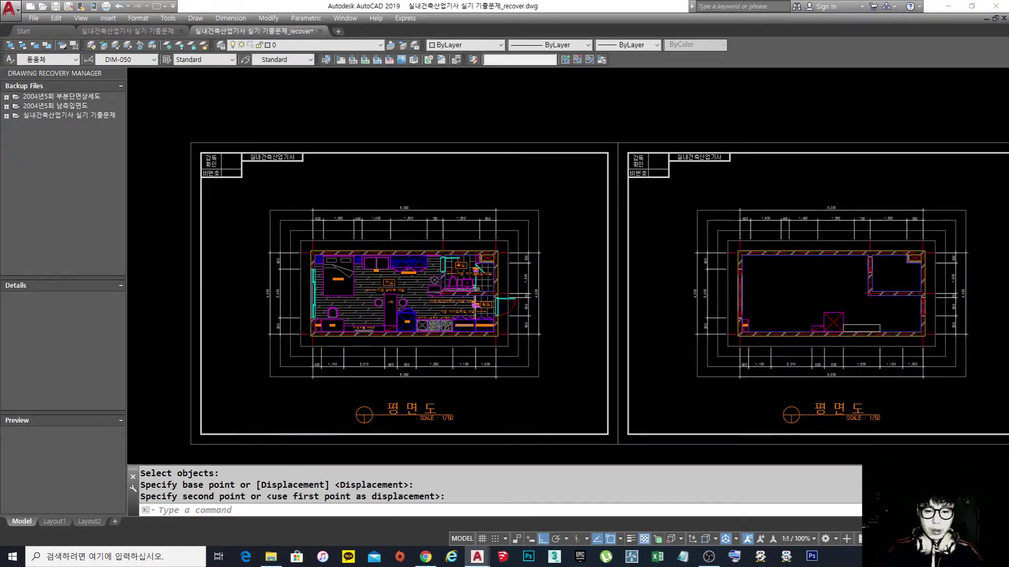
{"action": "scroll", "coordinate": [452, 323], "scroll_direction": "up", "scroll_amount": 5}
{"action": "scroll", "coordinate": [425, 329], "scroll_direction": "up", "scroll_amount": 5}
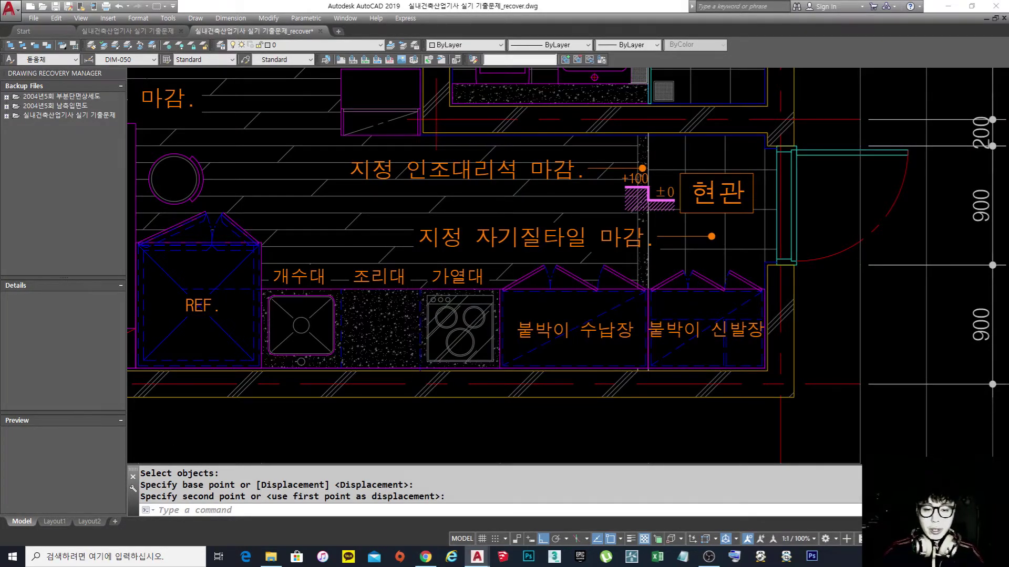
{"action": "scroll", "coordinate": [263, 307], "scroll_direction": "down", "scroll_amount": 8}
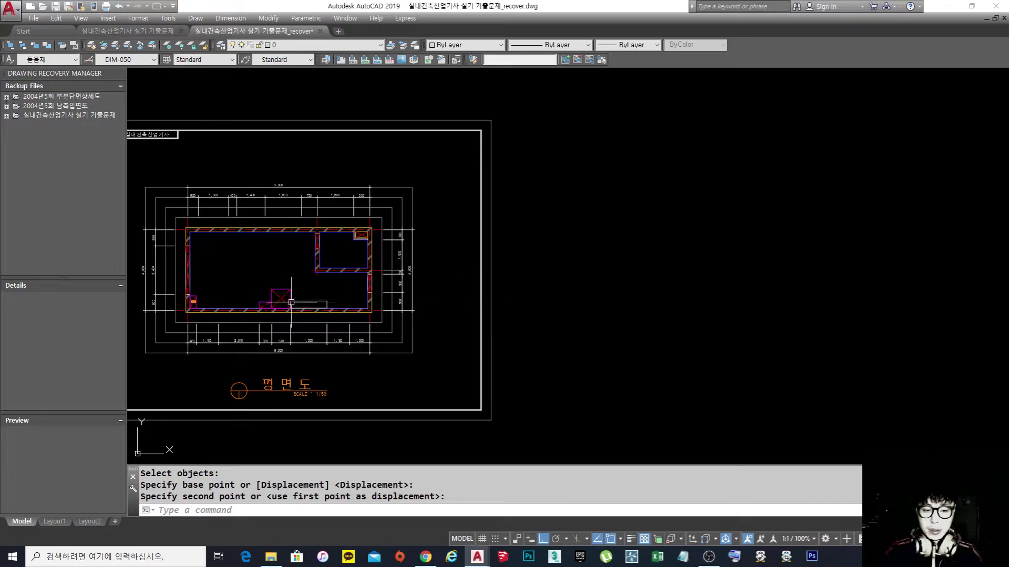
{"action": "scroll", "coordinate": [295, 303], "scroll_direction": "up", "scroll_amount": 10}
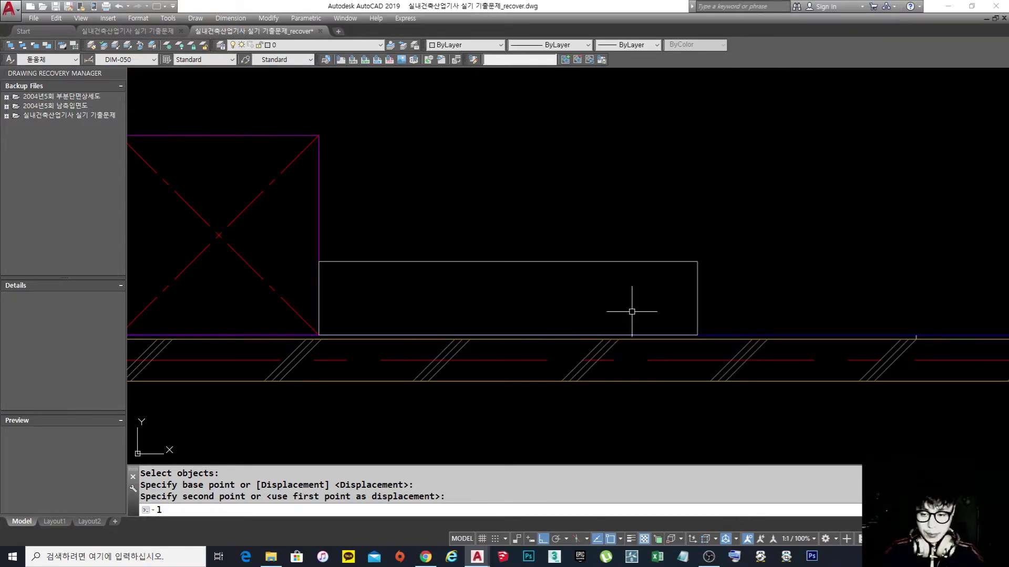
{"action": "key", "text": "Return"}
{"action": "left_click", "coordinate": [697, 335]}
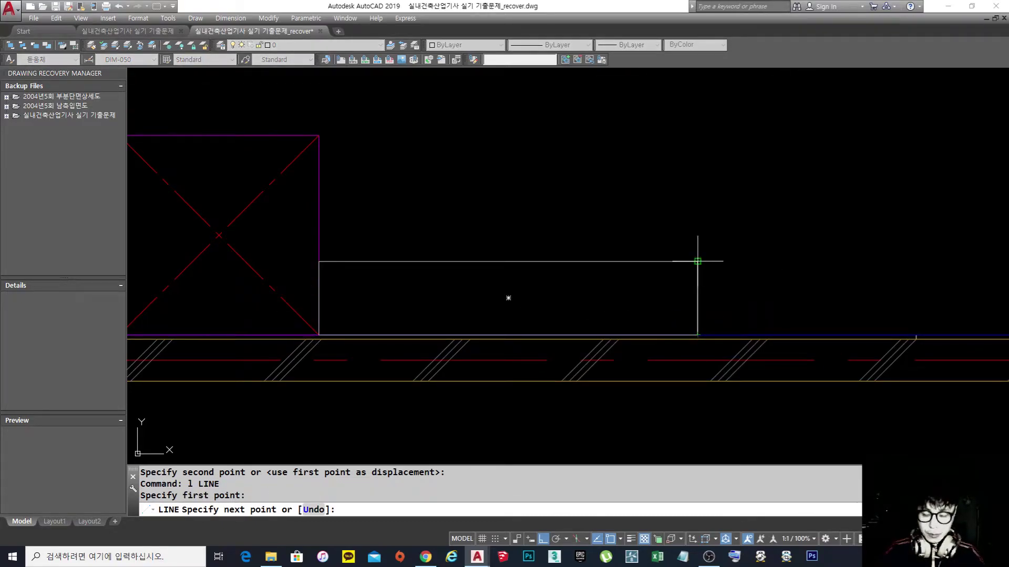
{"action": "left_click", "coordinate": [697, 261]}
{"action": "key", "text": "Return"}
- Move the new vertical line 600 to the left to divide the kitchen cabinet rectangle
{"action": "type", "text": "m"}
{"action": "key", "text": "Return"}
{"action": "left_click", "coordinate": [674, 231]}
{"action": "left_click", "coordinate": [747, 419]}
{"action": "key", "text": "Return"}
{"action": "left_click", "coordinate": [742, 217]}
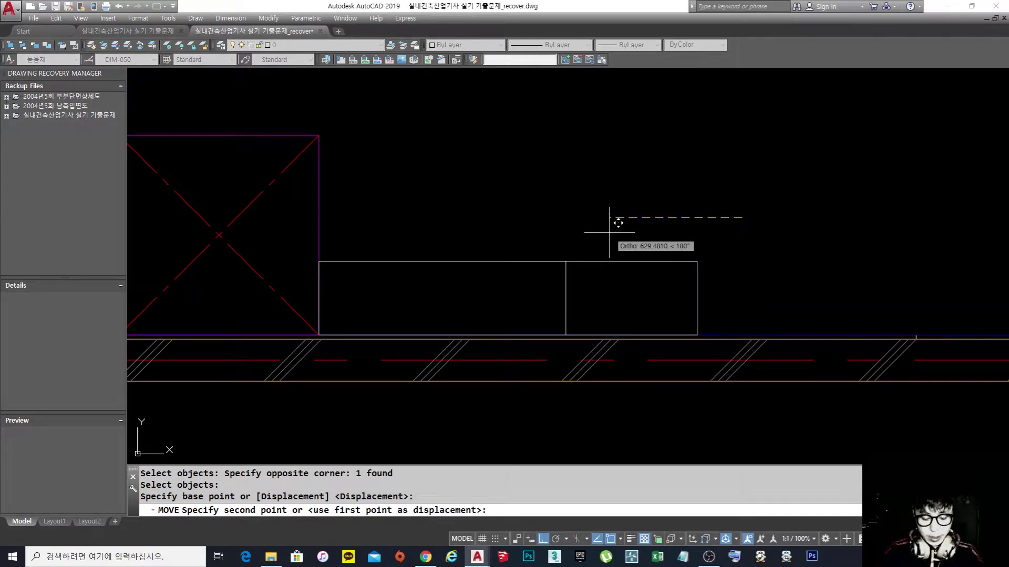
{"action": "type", "text": "600"}
{"action": "key", "text": "Return"}
{"action": "key", "text": "Escape"}
{"action": "key", "text": "Escape"}
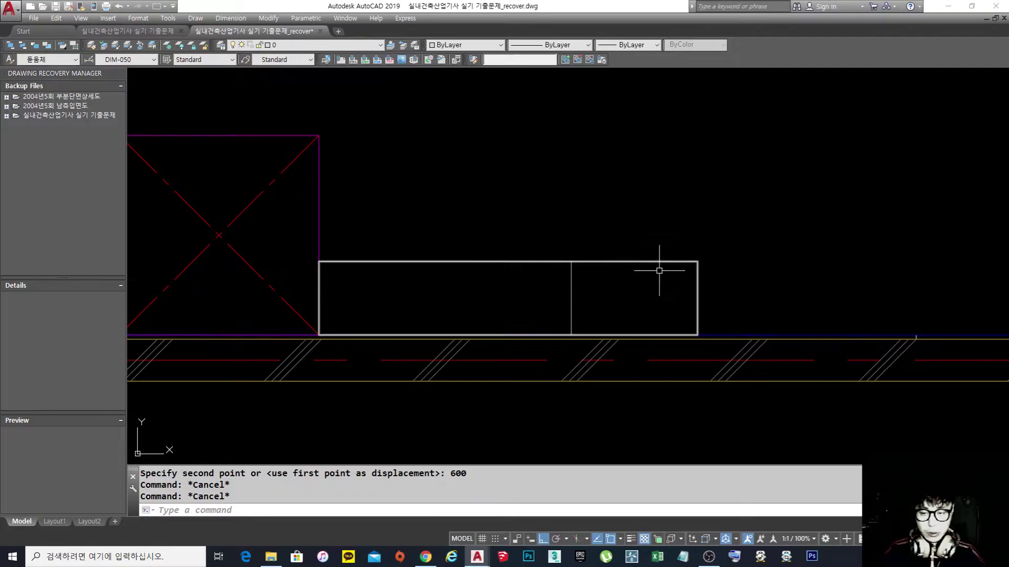
- Draw two crossing diagonal lines between the opposite corners of the cabinet rectangle's right compartment
{"action": "type", "text": "l"}
{"action": "key", "text": "Return"}
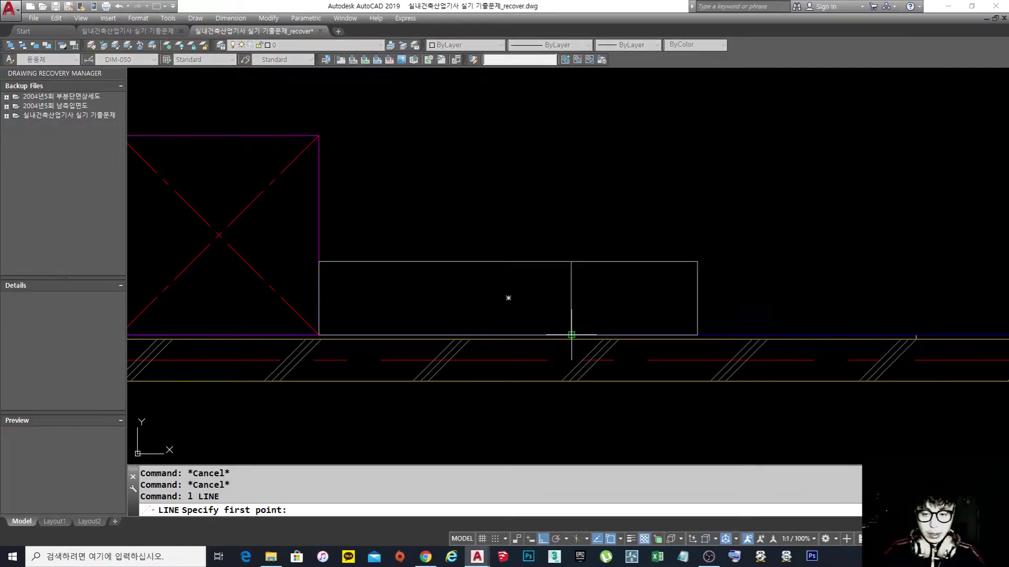
{"action": "left_click", "coordinate": [571, 335]}
{"action": "left_click", "coordinate": [698, 262]}
{"action": "key", "text": "Return"}
{"action": "key", "text": "Return"}
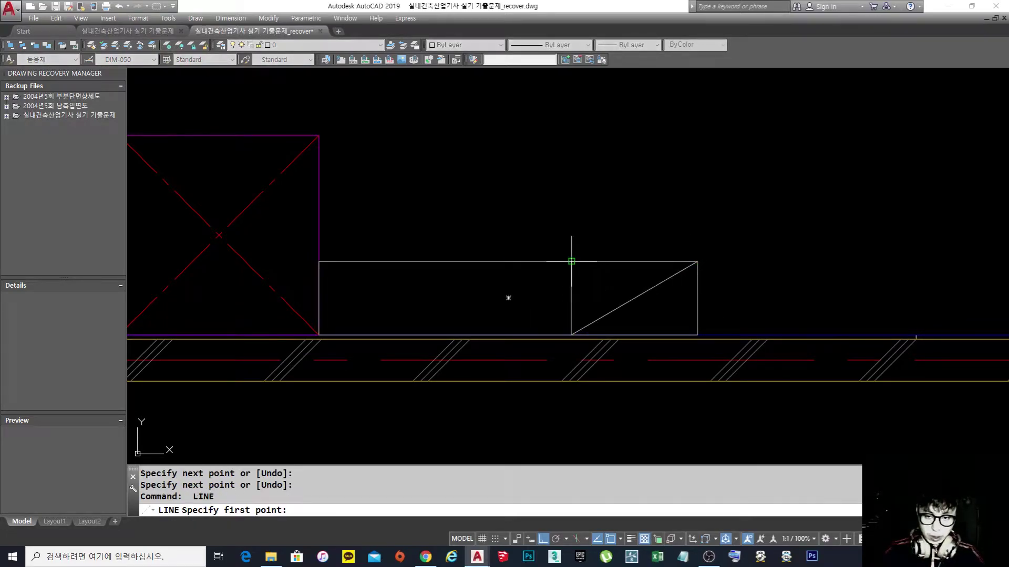
{"action": "left_click", "coordinate": [571, 262]}
{"action": "left_click", "coordinate": [697, 335]}
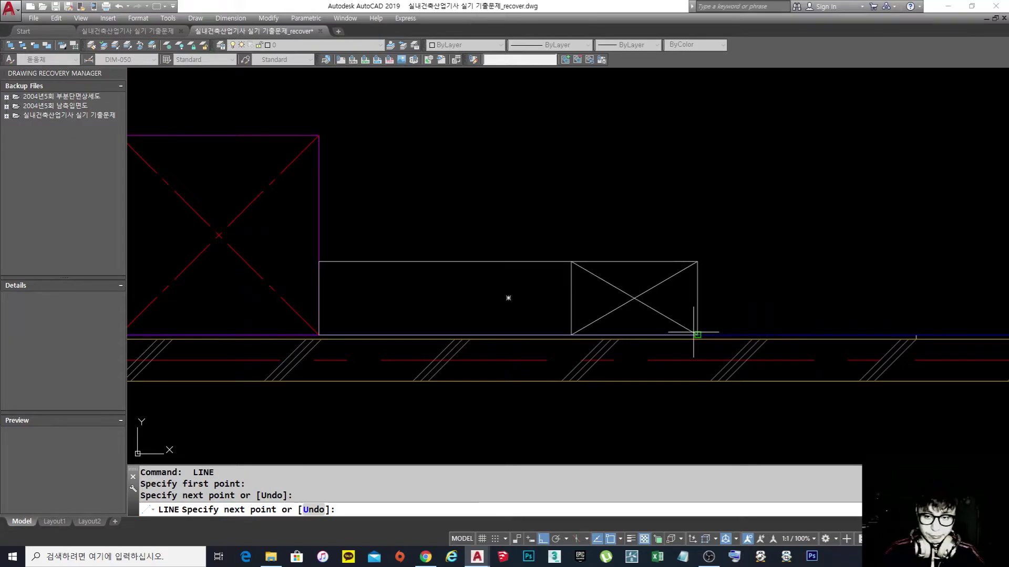
{"action": "key", "text": "Return"}
- Match both right-compartment diagonals' properties to the refrigerator's red diagonal
{"action": "middle_click_drag", "start_coordinate": [504, 303], "coordinate": [550, 312]}
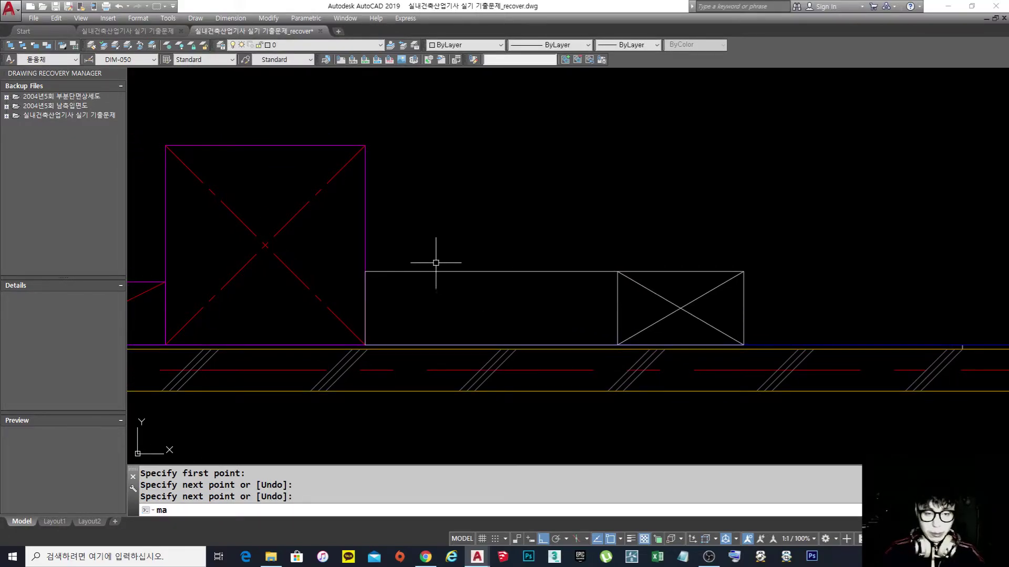
{"action": "type", "text": "ma"}
{"action": "key", "text": "Return"}
{"action": "left_click", "coordinate": [290, 220]}
{"action": "left_click", "coordinate": [679, 323]}
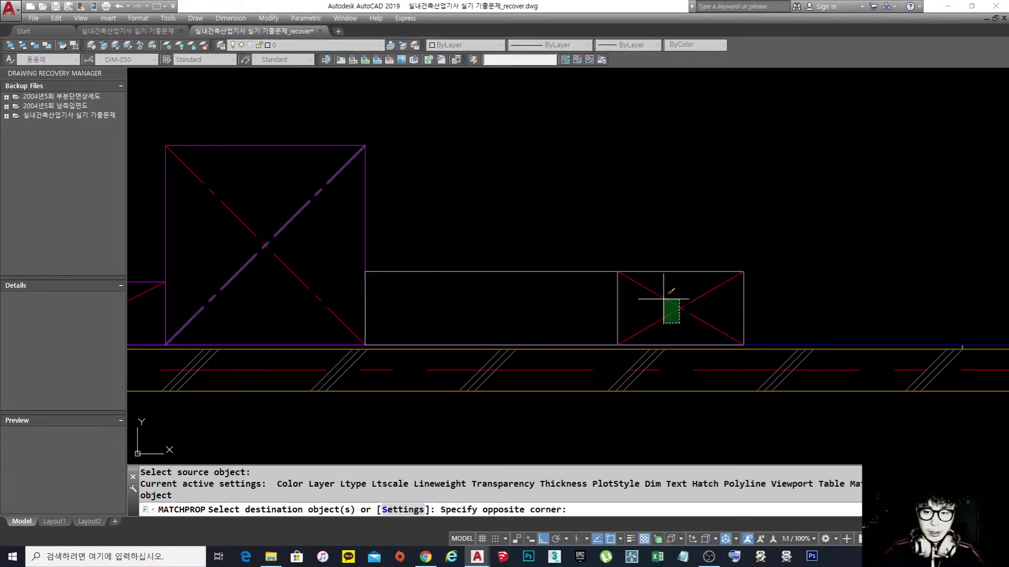
{"action": "left_click", "coordinate": [664, 299]}
{"action": "key", "text": "Return"}
- Match the kitchen cabinet rectangle's properties to the refrigerator's magenta outline
{"action": "key", "text": "Return"}
{"action": "left_click", "coordinate": [366, 231]}
{"action": "left_click", "coordinate": [426, 290]}
{"action": "left_click", "coordinate": [377, 227]}
{"action": "key", "text": "Return"}
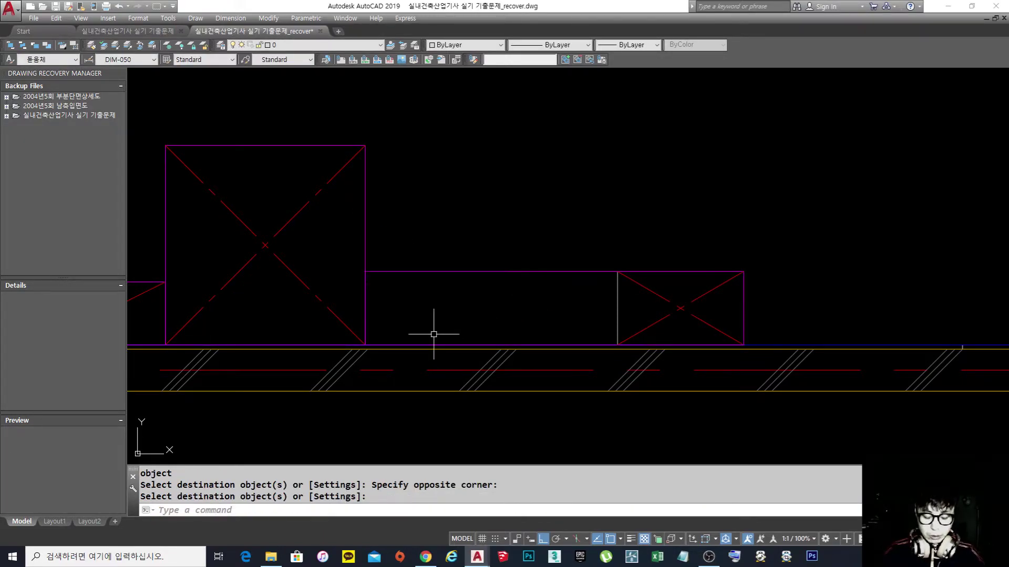
- Draw a single diagonal across the cabinet's left compartment from its lower-left corner to its upper-right corner
{"action": "type", "text": "l"}
{"action": "key", "text": "Return"}
{"action": "left_click", "coordinate": [365, 345]}
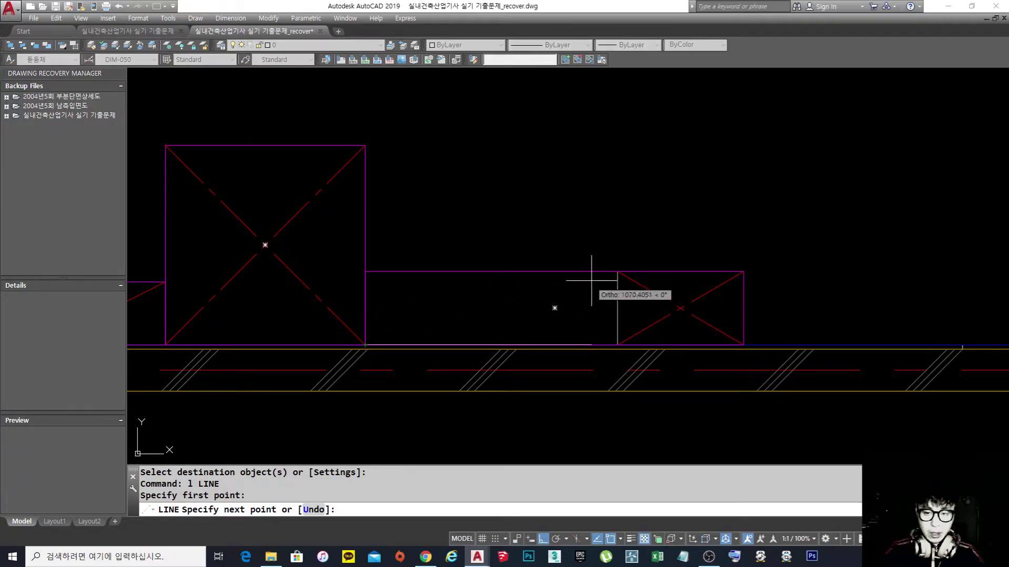
{"action": "left_click", "coordinate": [617, 271]}
{"action": "key", "text": "Return"}
- Match the left compartment diagonal's properties to a red diagonal of the right compartment
{"action": "type", "text": "ma"}
{"action": "key", "text": "Return"}
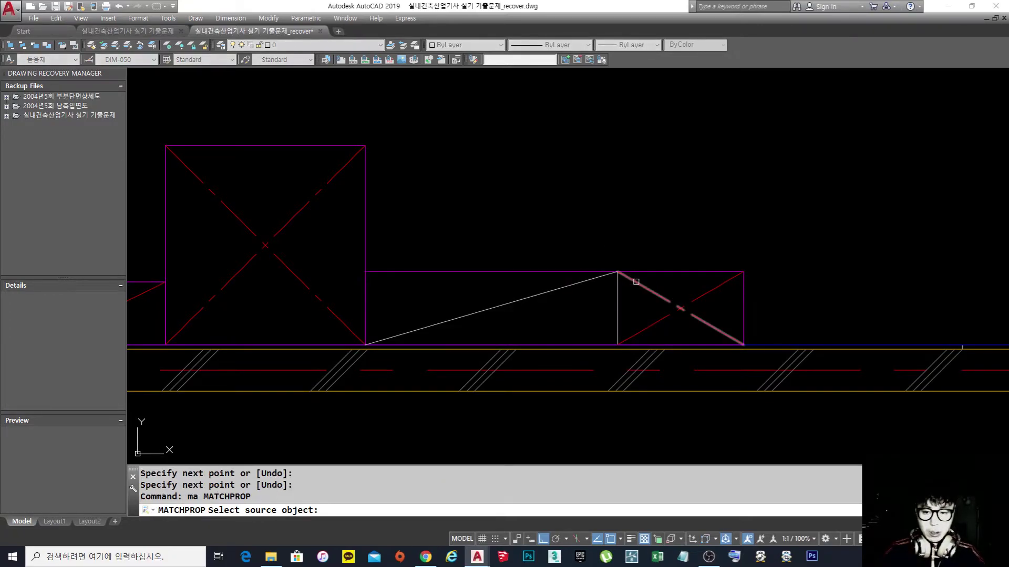
{"action": "left_click", "coordinate": [651, 291]}
{"action": "left_click", "coordinate": [541, 318]}
{"action": "left_click", "coordinate": [470, 267]}
{"action": "key", "text": "Return"}
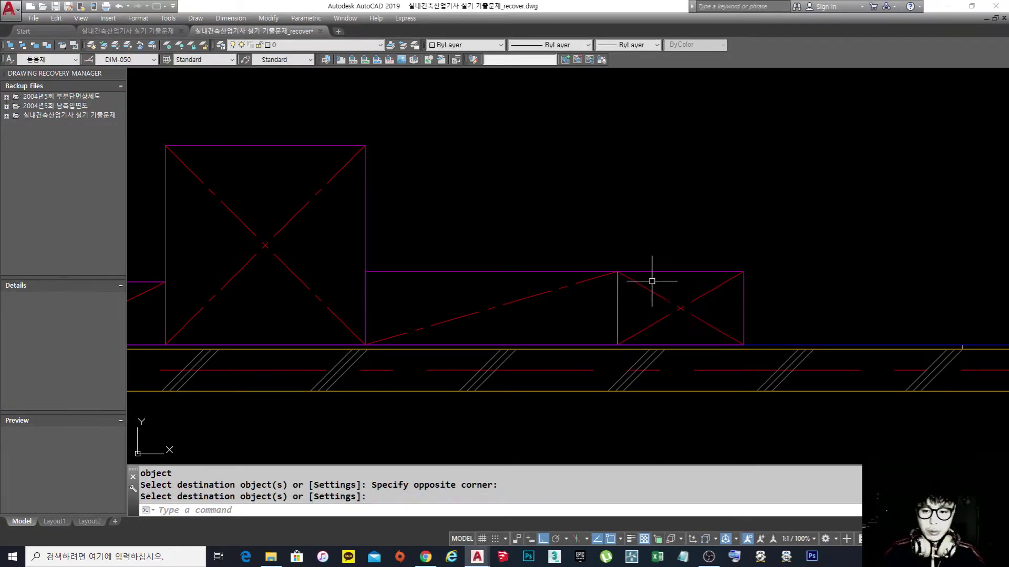
- Match the vertical divider's properties to the cabinet's magenta outline
{"action": "key", "text": "Return"}
{"action": "left_click", "coordinate": [661, 271]}
{"action": "left_click", "coordinate": [644, 281]}
{"action": "left_click", "coordinate": [599, 317]}
{"action": "key", "text": "Escape"}
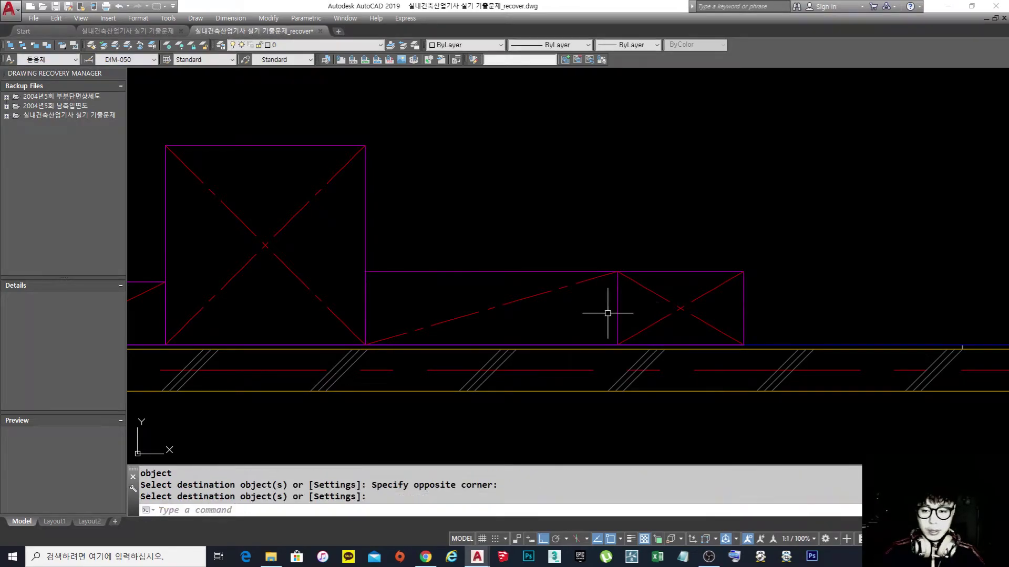
{"action": "key", "text": "Escape"}
- Trace a rectangle over the outline of the built-in storage cabinet (붙박이 수납장) on the furnished plan
{"action": "scroll", "coordinate": [612, 301], "scroll_direction": "down", "scroll_amount": 10}
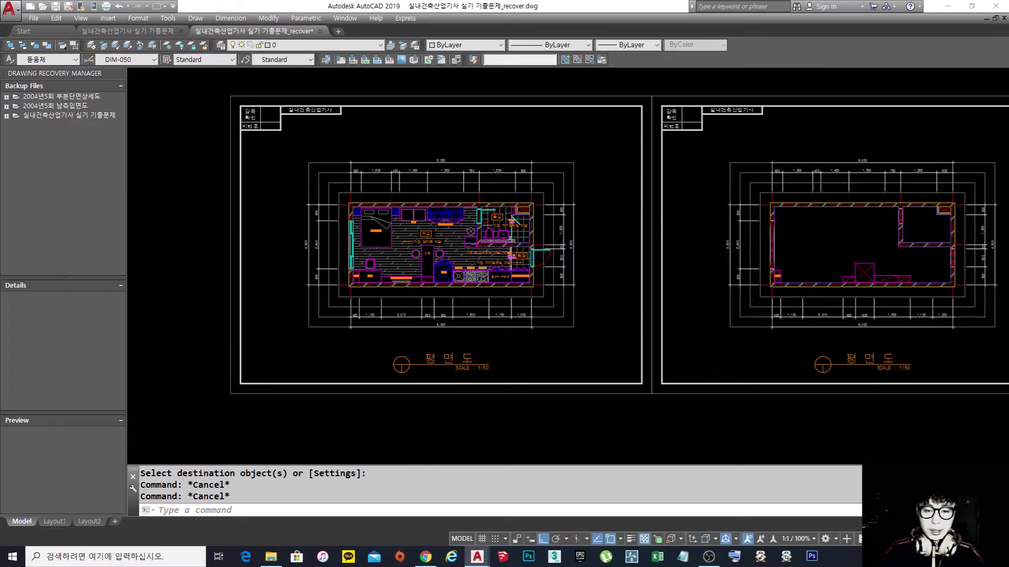
{"action": "scroll", "coordinate": [496, 273], "scroll_direction": "up", "scroll_amount": 4}
{"action": "scroll", "coordinate": [496, 274], "scroll_direction": "down", "scroll_amount": 2}
{"action": "scroll", "coordinate": [496, 274], "scroll_direction": "up", "scroll_amount": 3}
{"action": "scroll", "coordinate": [518, 268], "scroll_direction": "up", "scroll_amount": 4}
{"action": "scroll", "coordinate": [519, 268], "scroll_direction": "up", "scroll_amount": 1}
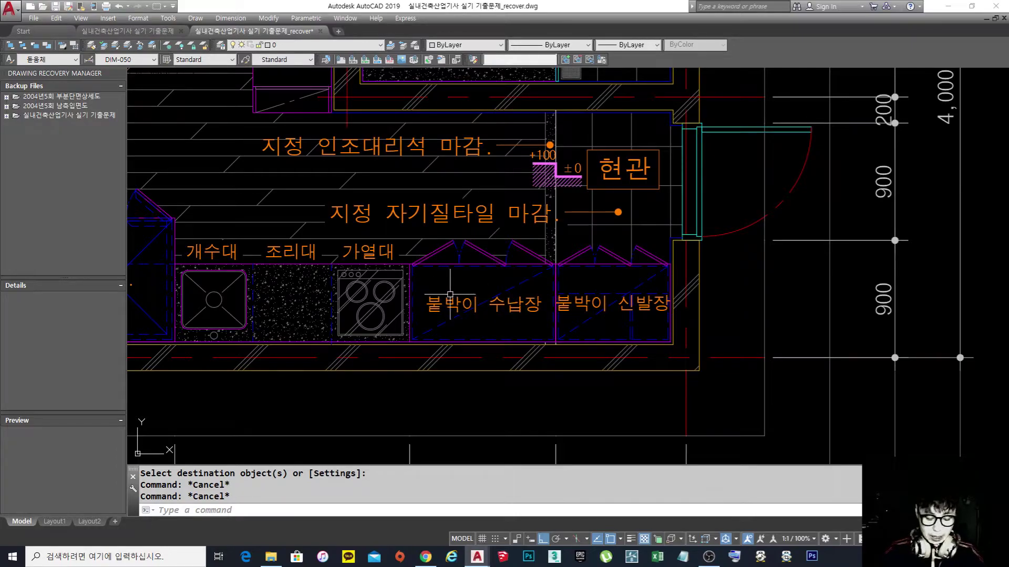
{"action": "key", "text": "Return"}
{"action": "scroll", "coordinate": [418, 293], "scroll_direction": "up", "scroll_amount": 4}
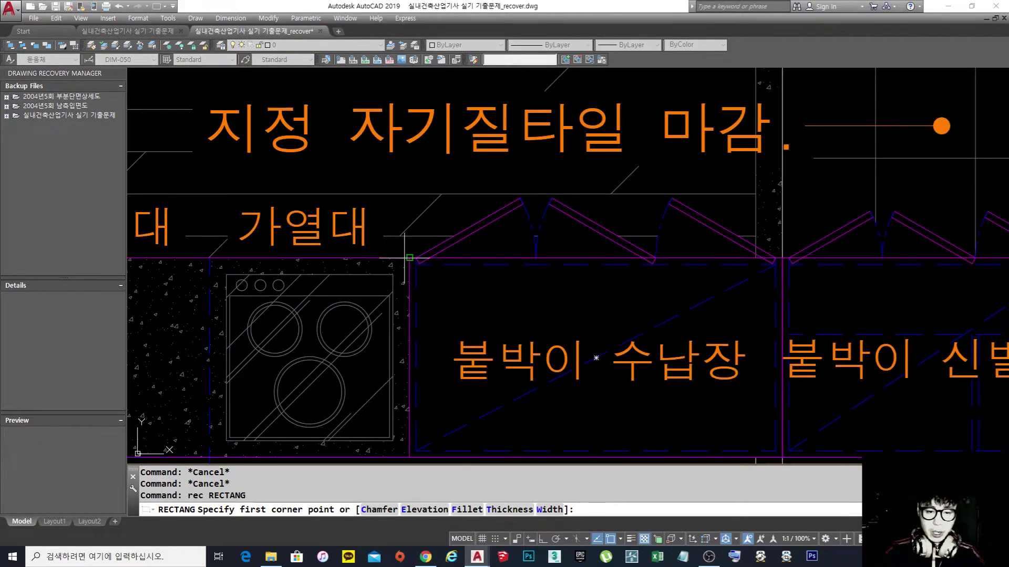
{"action": "left_click", "coordinate": [409, 257]}
{"action": "scroll", "coordinate": [409, 258], "scroll_direction": "down", "scroll_amount": 4}
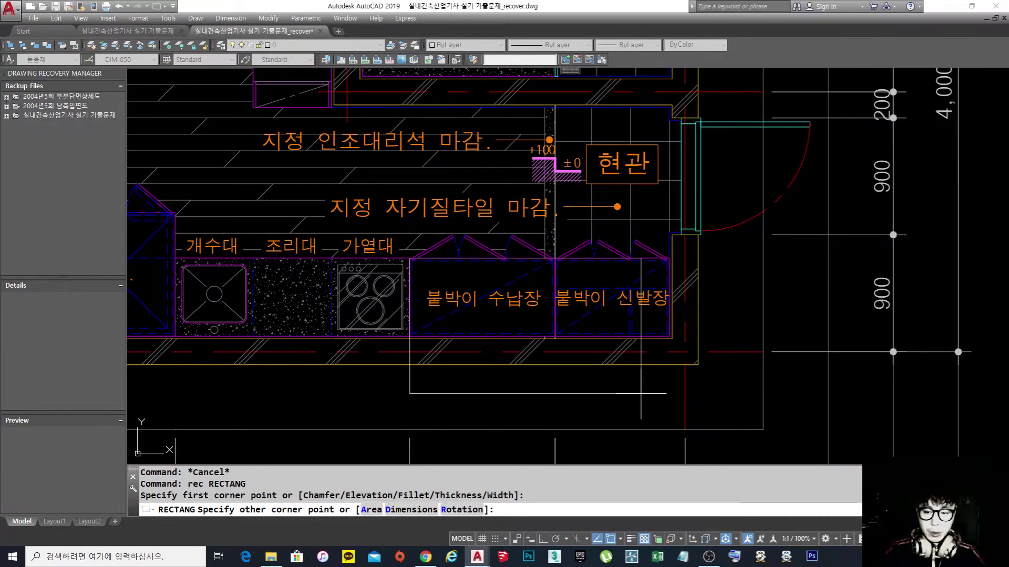
{"action": "scroll", "coordinate": [552, 335], "scroll_direction": "up", "scroll_amount": 2}
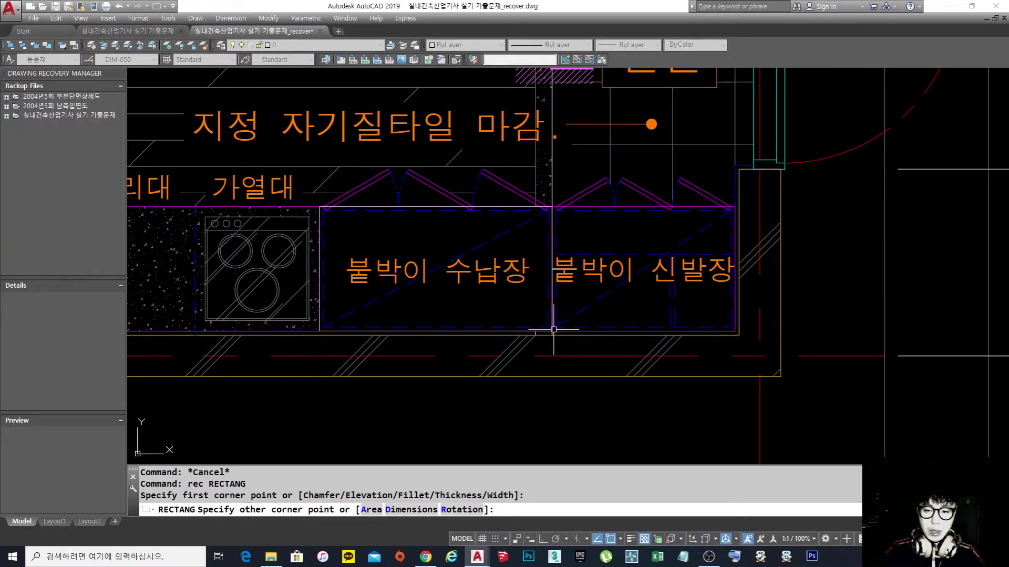
{"action": "left_click", "coordinate": [549, 331]}
- Trace a rectangle over the built-in shoe cabinet (붙박이 신발장) next to the storage cabinet on the furnished plan
{"action": "key", "text": "space"}
{"action": "left_click", "coordinate": [558, 208]}
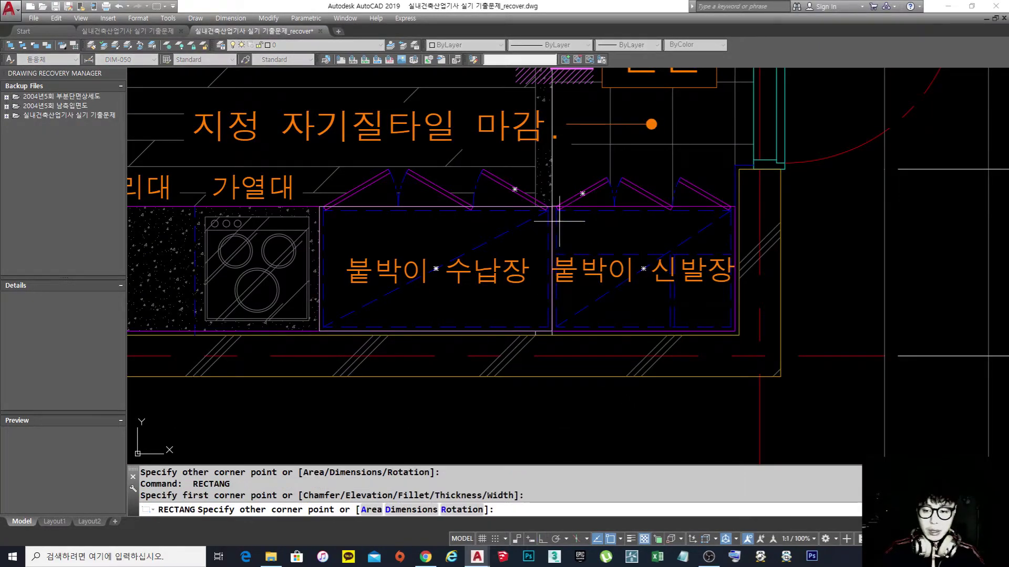
{"action": "left_click", "coordinate": [735, 331]}
- Move both cabinet rectangles onto the bare-wall plan, using the lower-right inner wall corner as the base and destination point
{"action": "type", "text": "m"}
{"action": "key", "text": "space"}
{"action": "left_click", "coordinate": [574, 315]}
{"action": "left_click", "coordinate": [328, 319]}
{"action": "key", "text": "space"}
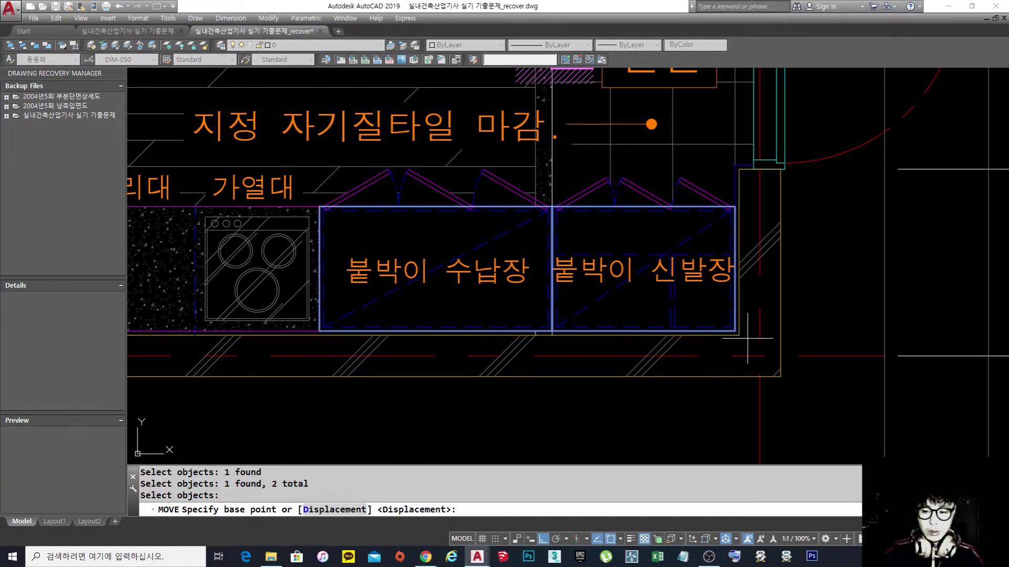
{"action": "left_click", "coordinate": [738, 334]}
{"action": "scroll", "coordinate": [757, 316], "scroll_direction": "down", "scroll_amount": 4}
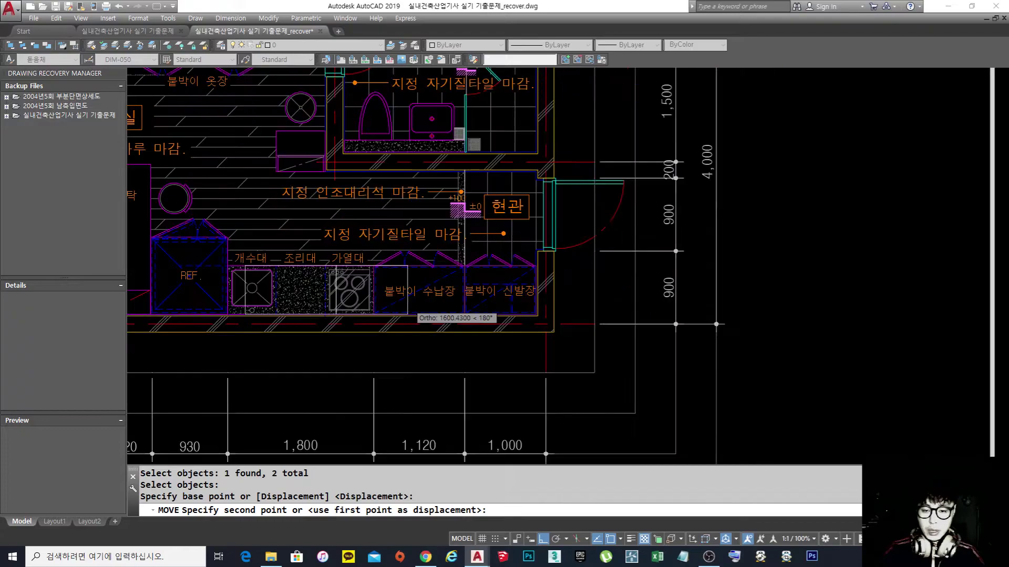
{"action": "middle_click_drag", "start_coordinate": [709, 322], "coordinate": [319, 339]}
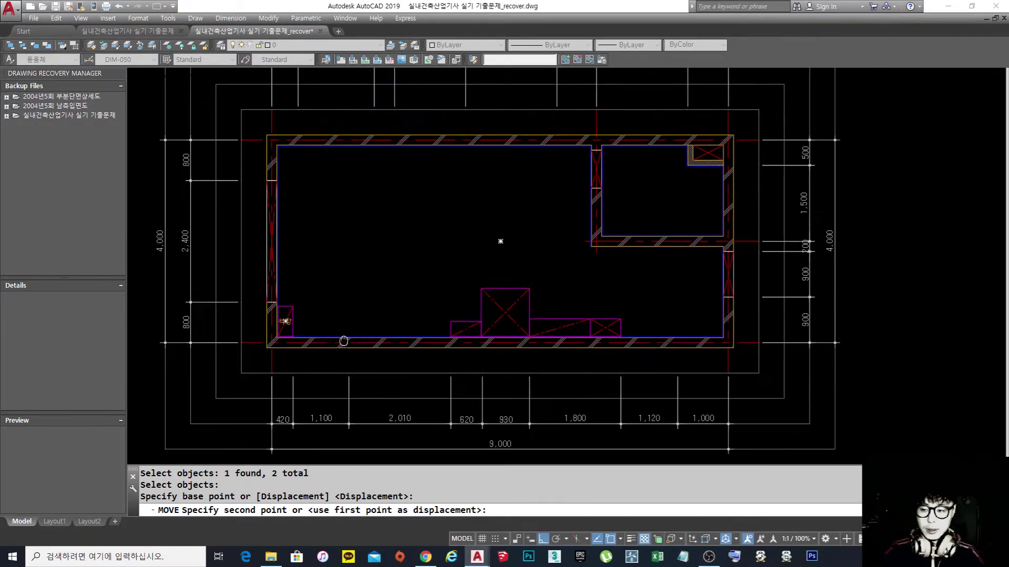
{"action": "scroll", "coordinate": [724, 307], "scroll_direction": "up", "scroll_amount": 5}
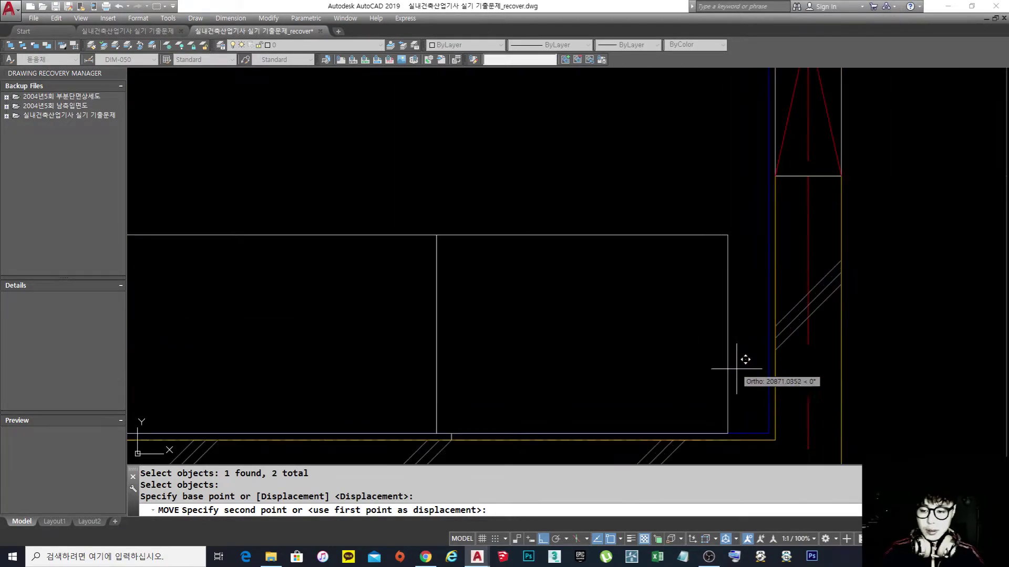
{"action": "left_click", "coordinate": [780, 429]}
{"action": "scroll", "coordinate": [758, 372], "scroll_direction": "down", "scroll_amount": 5}
{"action": "key", "text": "space"}
- Match the storage and shoe cabinet rectangles' properties to the kitchen cabinet's magenta outline
{"action": "scroll", "coordinate": [582, 313], "scroll_direction": "up", "scroll_amount": 4}
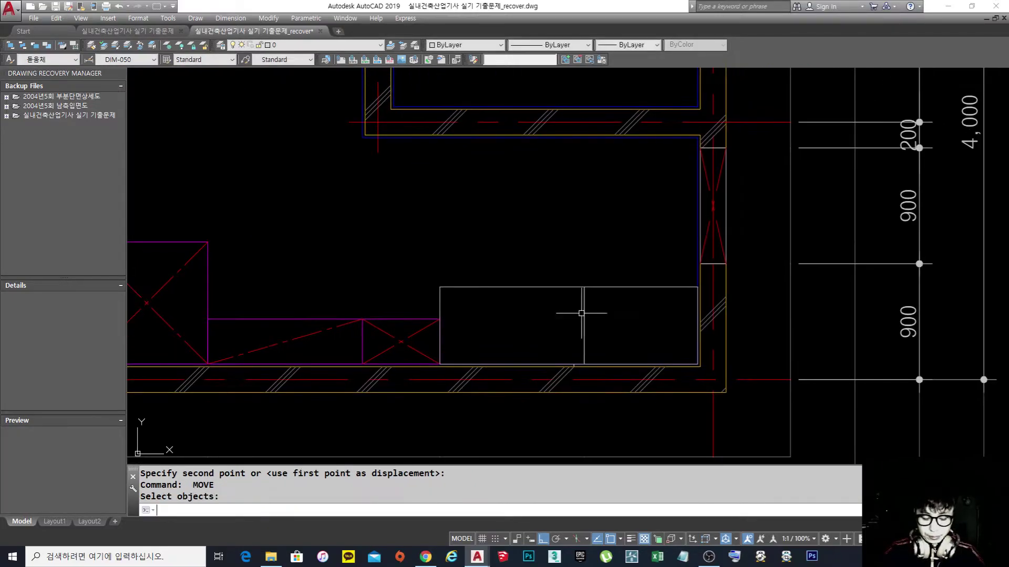
{"action": "type", "text": "MA"}
{"action": "key", "text": "space"}
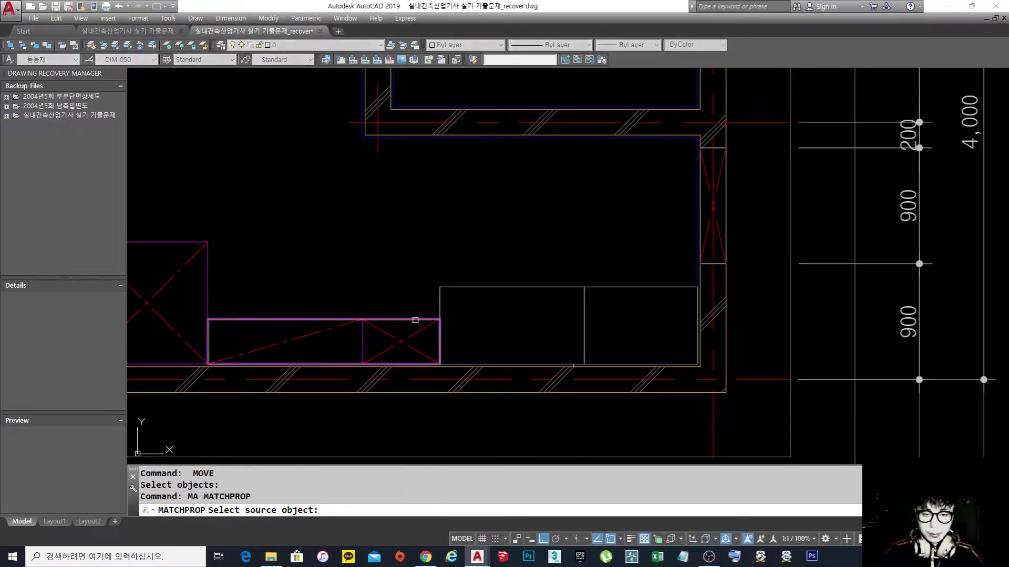
{"action": "left_click", "coordinate": [417, 320]}
{"action": "left_click", "coordinate": [604, 308]}
{"action": "left_click", "coordinate": [537, 265]}
{"action": "key", "text": "space"}
- Draw one diagonal in each of the storage and shoe cabinets from the lower-left corner to the upper-right corner
{"action": "type", "text": "l"}
{"action": "key", "text": "space"}
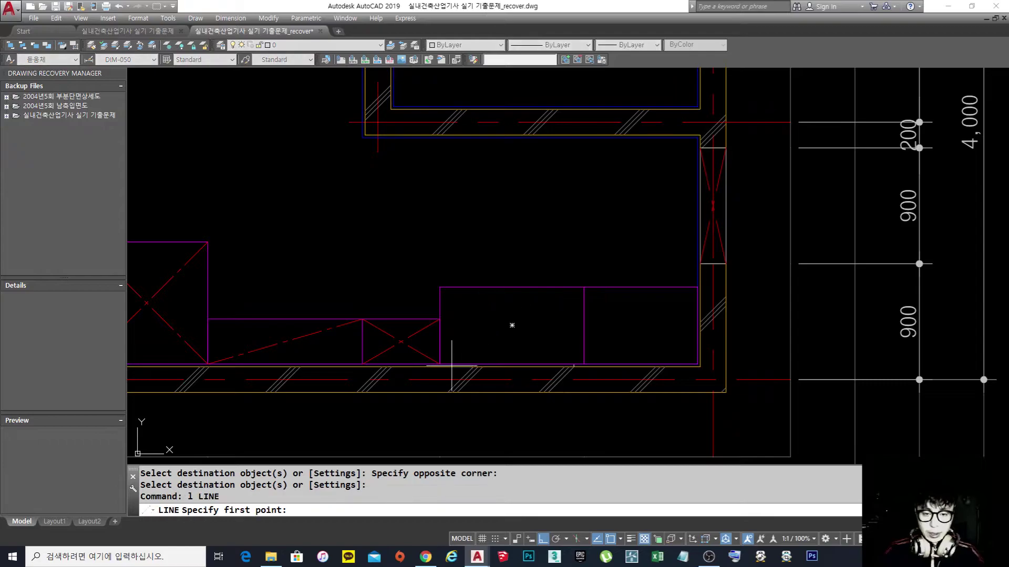
{"action": "left_click", "coordinate": [440, 364]}
{"action": "left_click", "coordinate": [583, 287]}
{"action": "key", "text": "space"}
{"action": "key", "text": "space"}
{"action": "left_click", "coordinate": [584, 363]}
{"action": "left_click", "coordinate": [688, 288]}
{"action": "key", "text": "space"}
- Erase the small stray line on the lower wall just below the divider between the storage and shoe cabinets
{"action": "scroll", "coordinate": [581, 354], "scroll_direction": "up", "scroll_amount": 2}
{"action": "type", "text": "e"}
{"action": "key", "text": "space"}
{"action": "left_click", "coordinate": [556, 352]}
{"action": "left_click", "coordinate": [603, 382]}
{"action": "key", "text": "space"}
{"action": "key", "text": "Escape"}
- Match the storage and shoe cabinet diagonals' properties to a red diagonal of the adjacent kitchen cabinet
{"action": "middle_click_drag", "start_coordinate": [632, 320], "coordinate": [624, 331]}
{"action": "type", "text": "ma"}
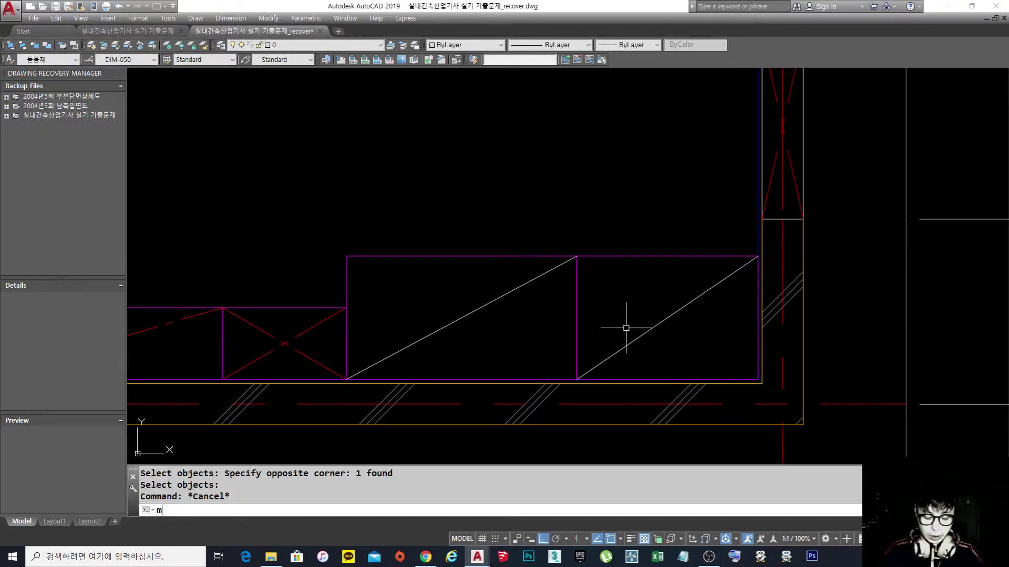
{"action": "key", "text": "space"}
{"action": "left_click", "coordinate": [315, 328]}
{"action": "left_click", "coordinate": [458, 341]}
{"action": "left_click", "coordinate": [430, 295]}
{"action": "left_click", "coordinate": [696, 333]}
{"action": "left_click", "coordinate": [676, 289]}
{"action": "key", "text": "space"}
{"action": "scroll", "coordinate": [690, 288], "scroll_direction": "down", "scroll_amount": 6}
{"action": "key", "text": "Escape"}
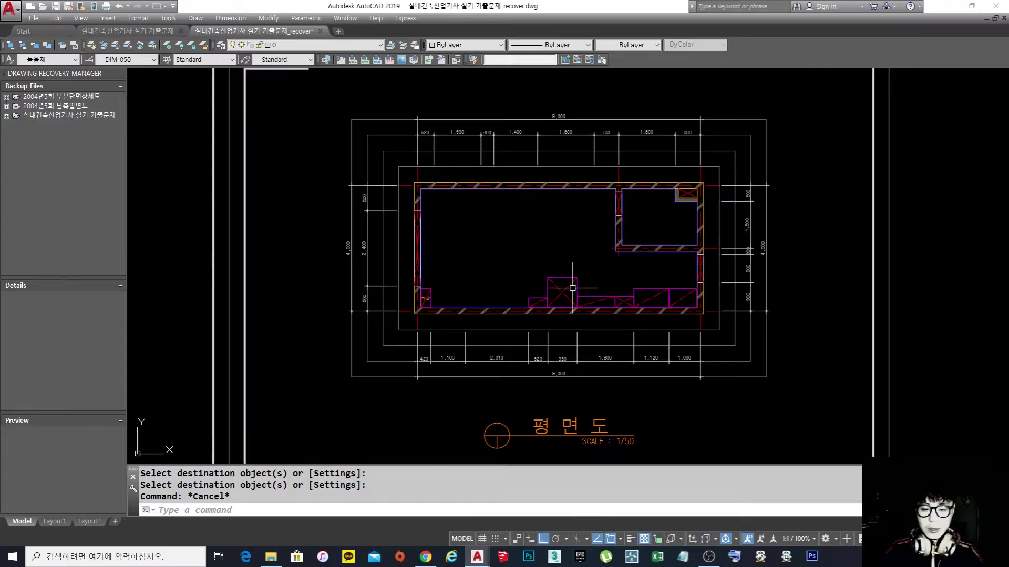
- Trace a rectangle over the outline of the built-in wardrobe (붙박이 옷장) on the furnished plan
{"action": "scroll", "coordinate": [577, 296], "scroll_direction": "up", "scroll_amount": 2}
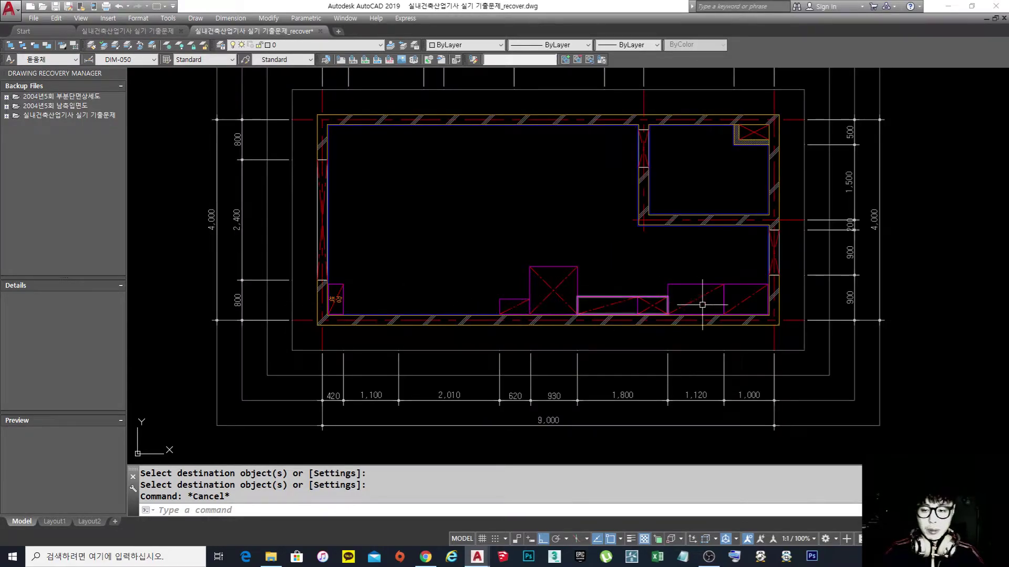
{"action": "scroll", "coordinate": [638, 262], "scroll_direction": "down", "scroll_amount": 4}
{"action": "middle_click_drag", "start_coordinate": [416, 296], "coordinate": [655, 324]}
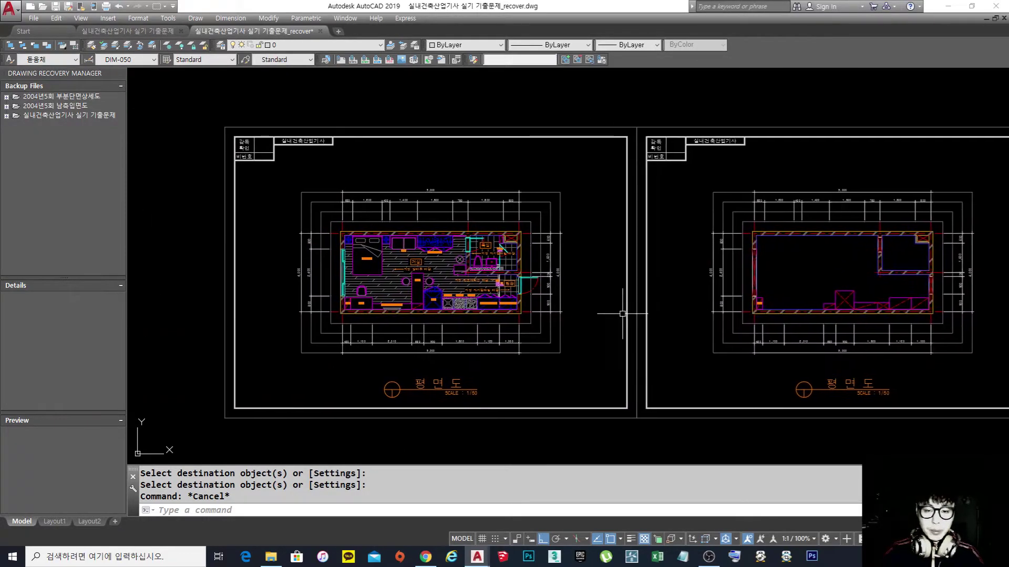
{"action": "scroll", "coordinate": [439, 266], "scroll_direction": "up", "scroll_amount": 6}
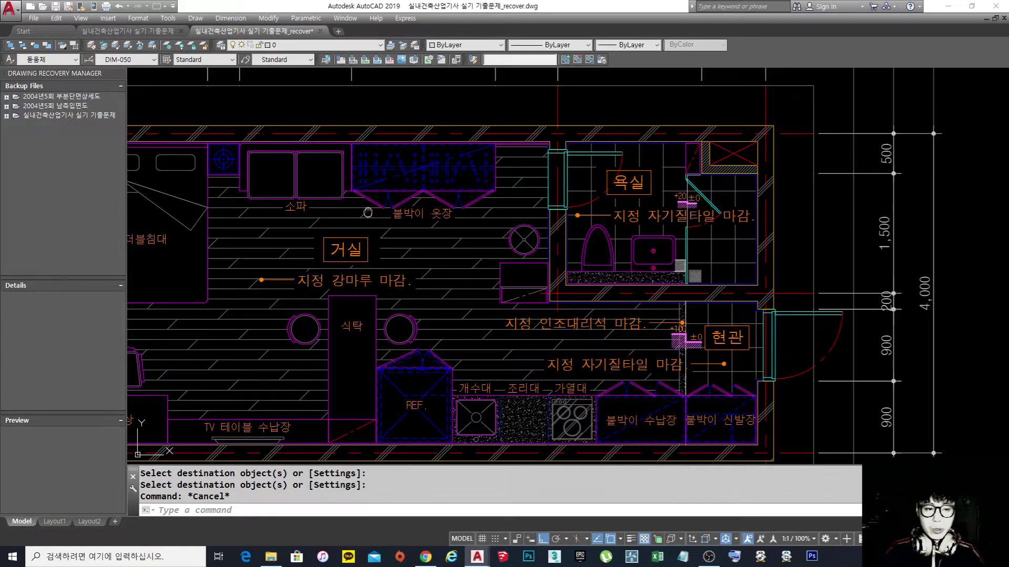
{"action": "middle_click_drag", "start_coordinate": [368, 211], "coordinate": [406, 265]}
{"action": "key", "text": "Return"}
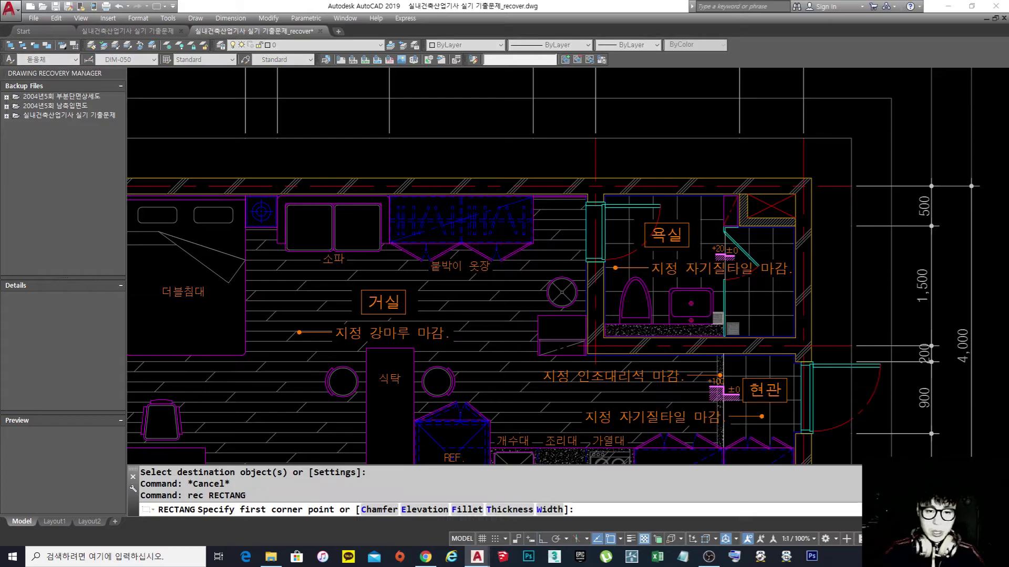
{"action": "scroll", "coordinate": [415, 192], "scroll_direction": "up", "scroll_amount": 4}
{"action": "left_click", "coordinate": [371, 199]}
{"action": "scroll", "coordinate": [736, 320], "scroll_direction": "up", "scroll_amount": 3}
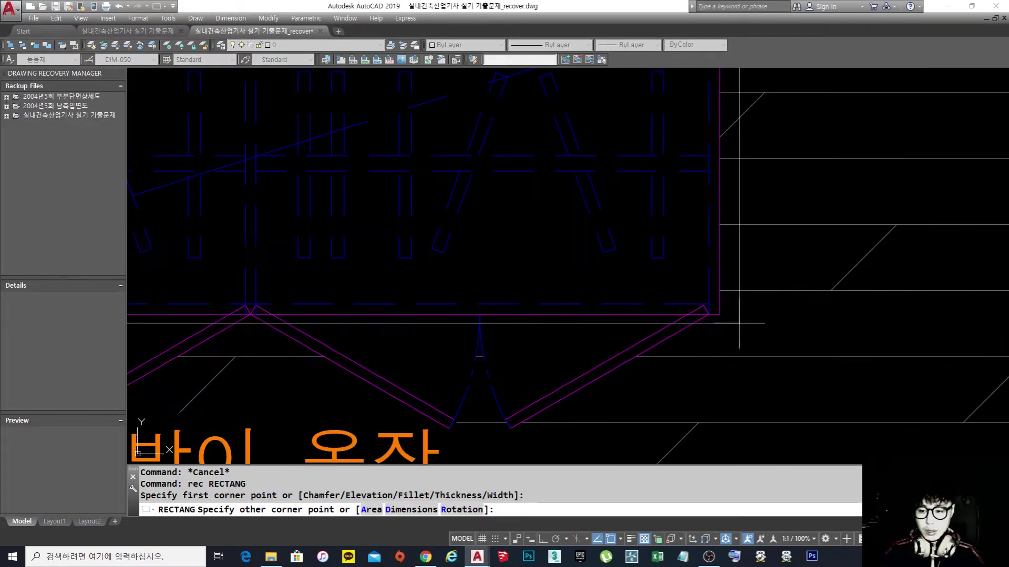
{"action": "left_click", "coordinate": [715, 309]}
{"action": "scroll", "coordinate": [715, 309], "scroll_direction": "down", "scroll_amount": 3}
- Move the wardrobe rectangle onto the bare-wall plan, using the living room's upper-right inner wall corner as the reference point
{"action": "type", "text": "m"}
{"action": "key", "text": "Return"}
{"action": "left_click", "coordinate": [718, 308]}
{"action": "scroll", "coordinate": [715, 309], "scroll_direction": "up", "scroll_amount": 2}
{"action": "scroll", "coordinate": [715, 309], "scroll_direction": "down", "scroll_amount": 2}
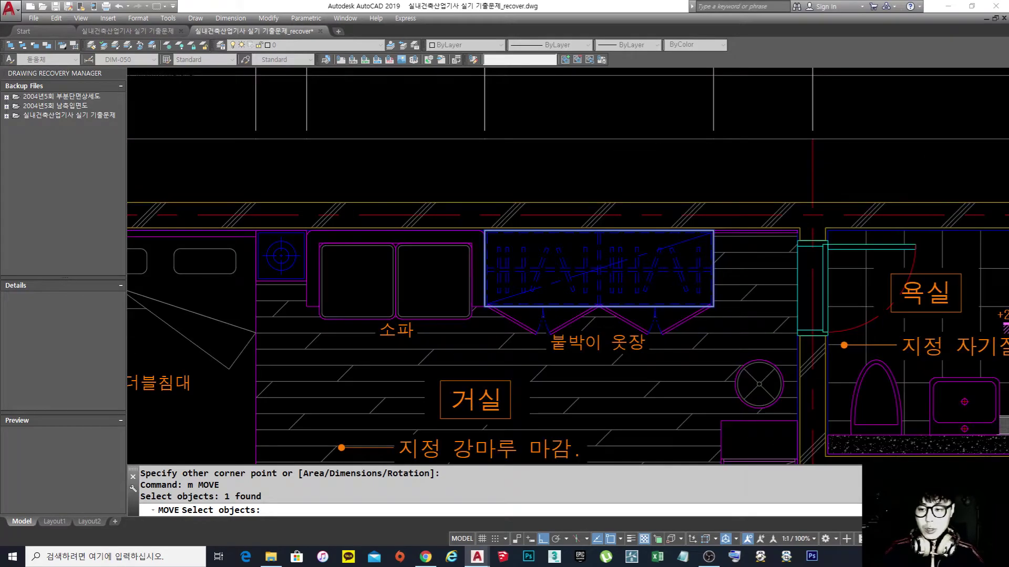
{"action": "scroll", "coordinate": [798, 224], "scroll_direction": "up", "scroll_amount": 4}
{"action": "key", "text": "Return"}
{"action": "left_click", "coordinate": [797, 235]}
{"action": "scroll", "coordinate": [610, 226], "scroll_direction": "down", "scroll_amount": 4}
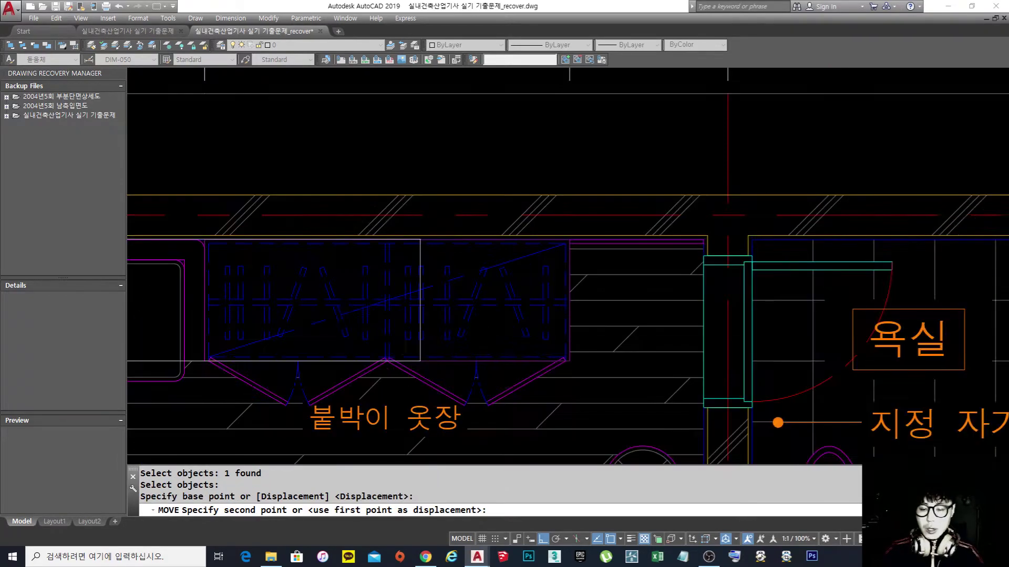
{"action": "scroll", "coordinate": [558, 237], "scroll_direction": "down", "scroll_amount": 4}
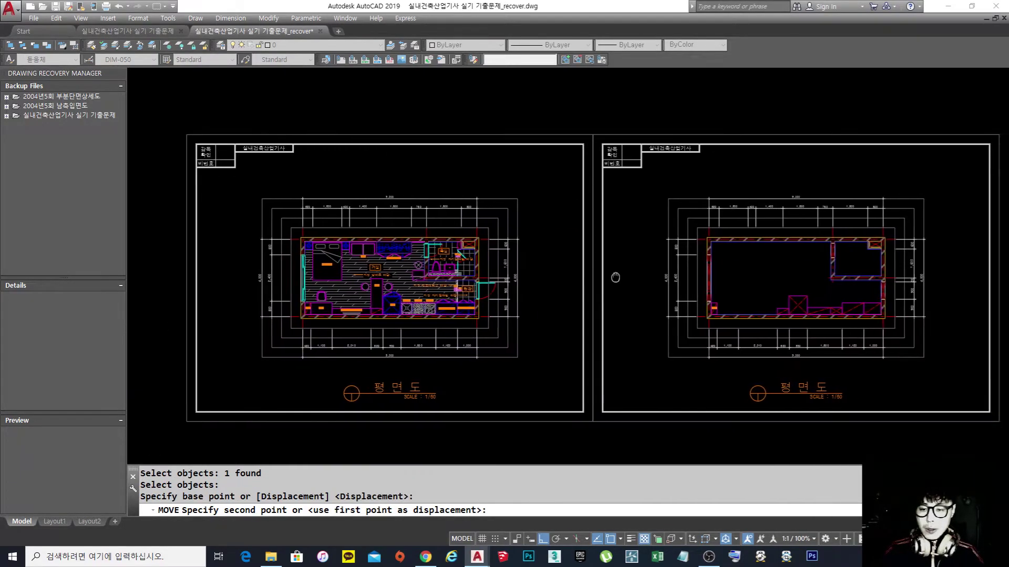
{"action": "scroll", "coordinate": [716, 225], "scroll_direction": "up", "scroll_amount": 2}
{"action": "scroll", "coordinate": [631, 237], "scroll_direction": "up", "scroll_amount": 5}
{"action": "scroll", "coordinate": [667, 216], "scroll_direction": "up", "scroll_amount": 4}
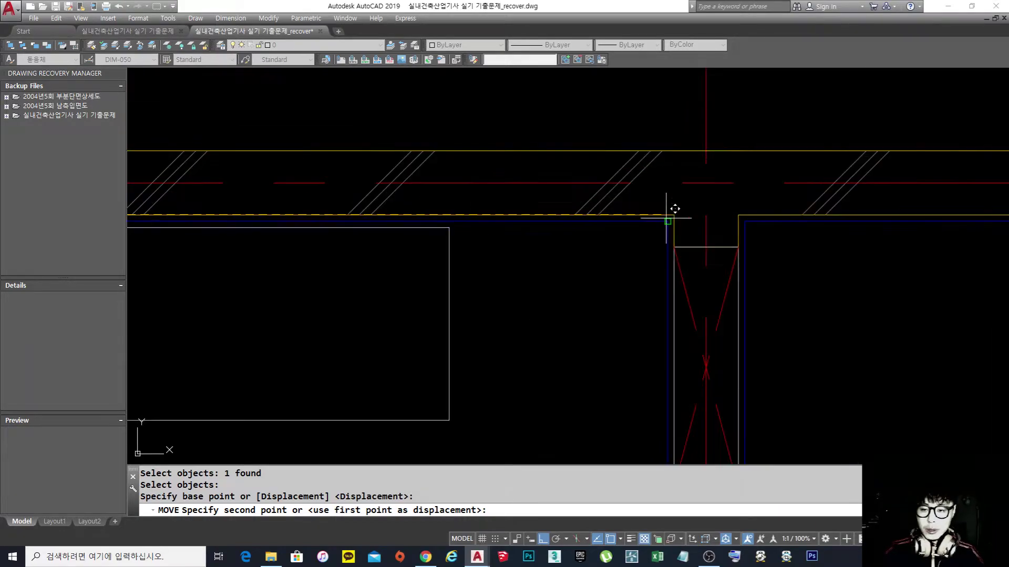
{"action": "left_click", "coordinate": [681, 206]}
{"action": "key", "text": "space"}
{"action": "key", "text": "Escape"}
{"action": "key", "text": "Escape"}
{"action": "scroll", "coordinate": [692, 218], "scroll_direction": "down", "scroll_amount": 6}
- Match the wardrobe rectangle's properties to the refrigerator's magenta outline
{"action": "type", "text": "ma"}
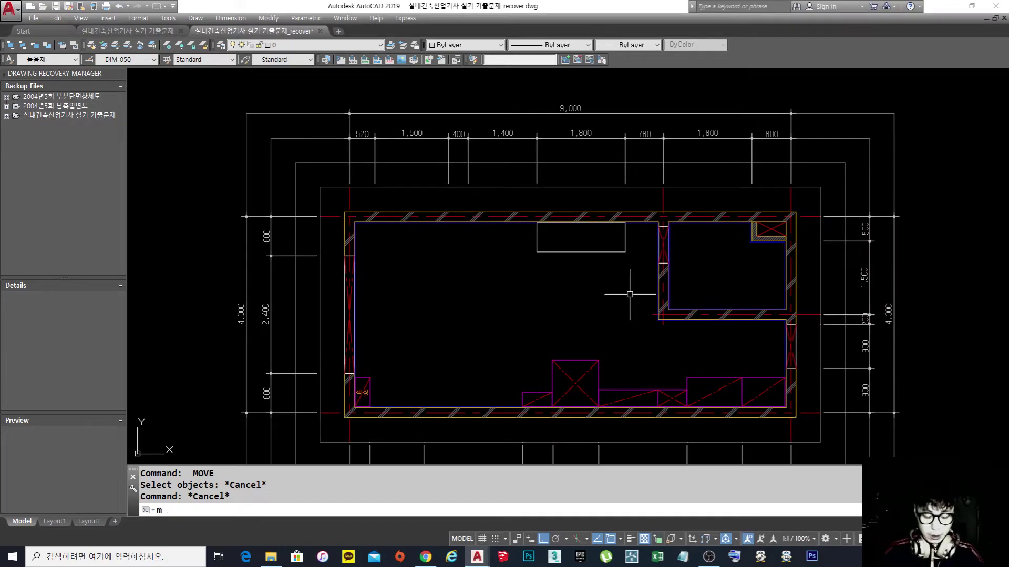
{"action": "key", "text": "space"}
{"action": "left_click", "coordinate": [578, 361]}
{"action": "left_click", "coordinate": [607, 269]}
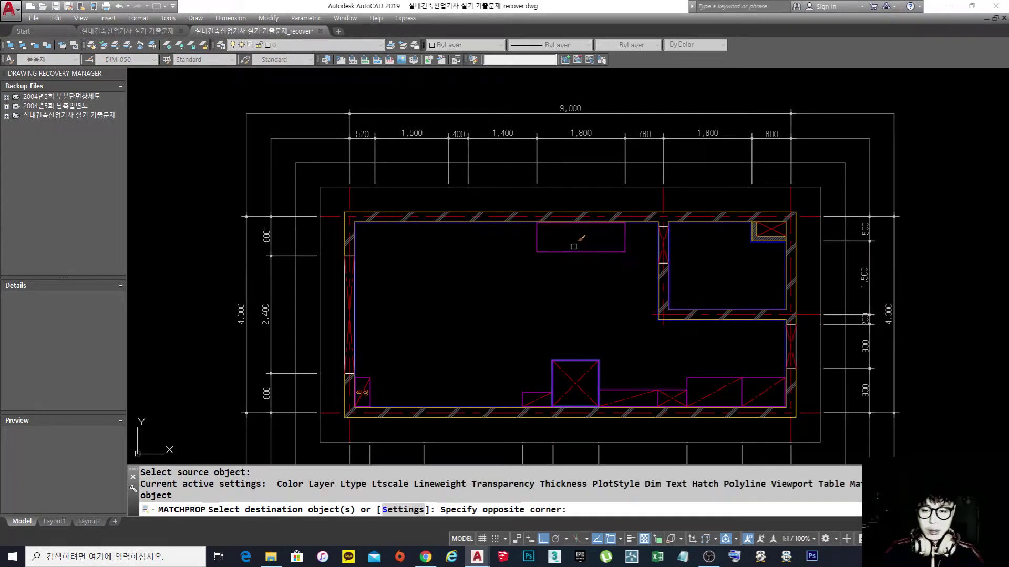
{"action": "left_click", "coordinate": [552, 229]}
{"action": "key", "text": "Escape"}
- Draw a single diagonal across the wardrobe rectangle from its lower-left corner to its upper-right corner
{"action": "scroll", "coordinate": [525, 271], "scroll_direction": "up", "scroll_amount": 3}
{"action": "type", "text": "l"}
{"action": "key", "text": "space"}
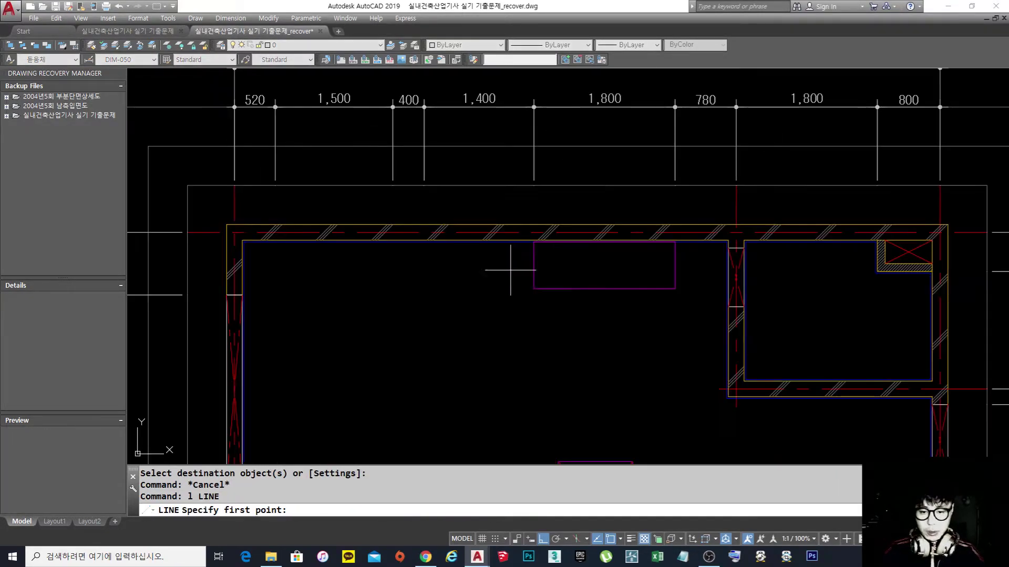
{"action": "left_click", "coordinate": [534, 289]}
{"action": "scroll", "coordinate": [665, 249], "scroll_direction": "up", "scroll_amount": 4}
{"action": "left_click", "coordinate": [693, 228]}
{"action": "key", "text": "Escape"}
{"action": "key", "text": "Escape"}
- Match the wardrobe diagonal's properties to a red diagonal of the refrigerator
{"action": "scroll", "coordinate": [573, 251], "scroll_direction": "down", "scroll_amount": 4}
{"action": "scroll", "coordinate": [570, 263], "scroll_direction": "down", "scroll_amount": 5}
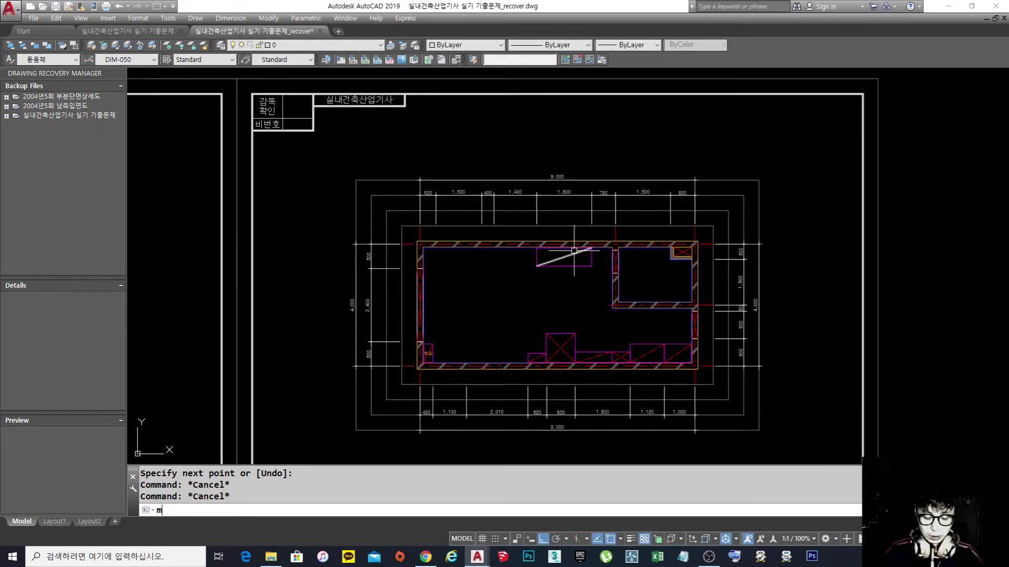
{"action": "type", "text": "ma"}
{"action": "key", "text": "space"}
{"action": "left_click", "coordinate": [561, 348]}
{"action": "scroll", "coordinate": [570, 251], "scroll_direction": "up", "scroll_amount": 5}
{"action": "left_click", "coordinate": [558, 265]}
{"action": "left_click", "coordinate": [536, 272]}
{"action": "key", "text": "Escape"}
{"action": "key", "text": "Escape"}
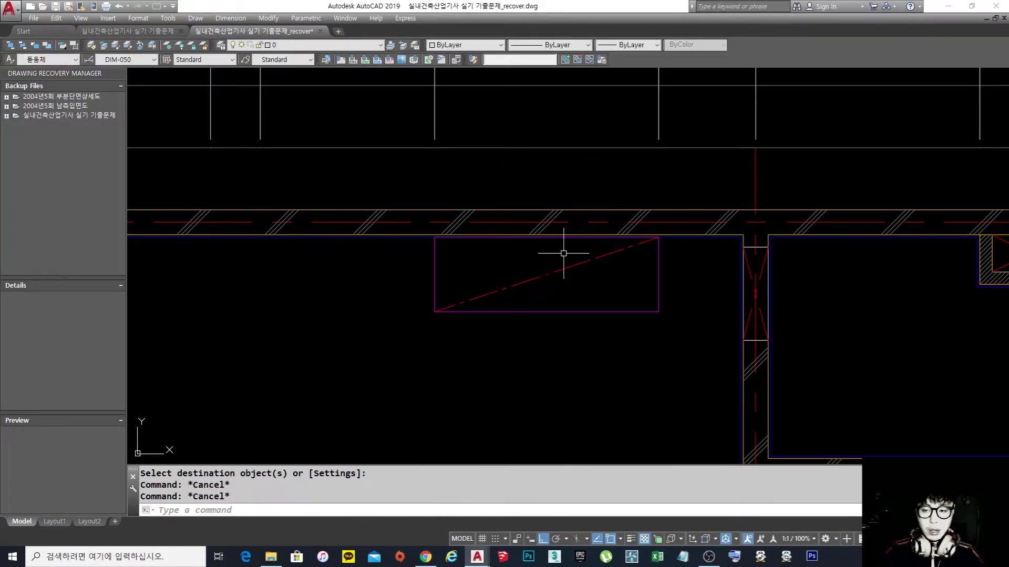
- Compare the bare-wall plan with the furnished plan to check which furniture has been transferred
{"action": "scroll", "coordinate": [557, 255], "scroll_direction": "down", "scroll_amount": 5}
{"action": "scroll", "coordinate": [601, 285], "scroll_direction": "up", "scroll_amount": 2}
{"action": "scroll", "coordinate": [601, 285], "scroll_direction": "up", "scroll_amount": 3}
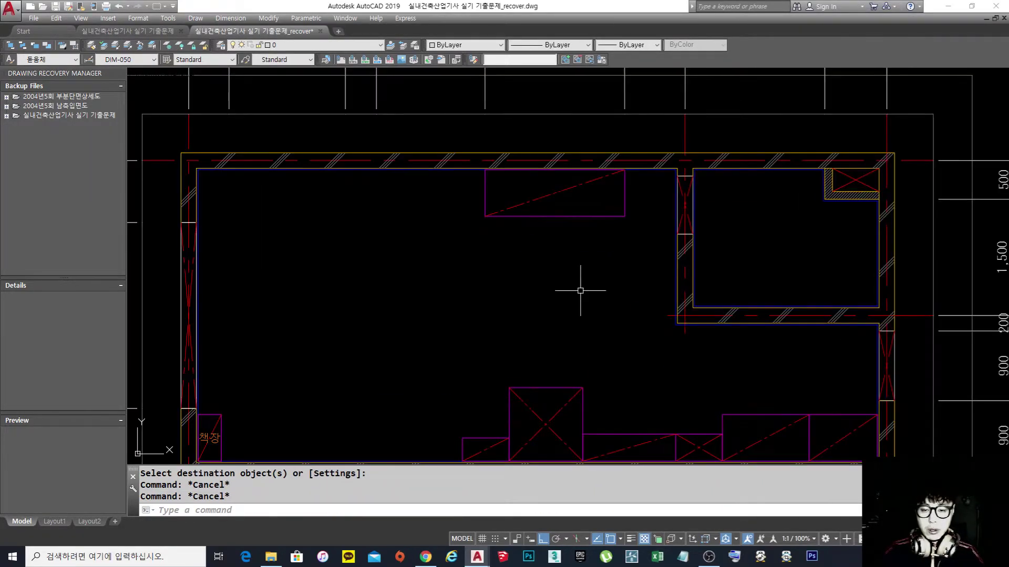
{"action": "scroll", "coordinate": [582, 289], "scroll_direction": "down", "scroll_amount": 1}
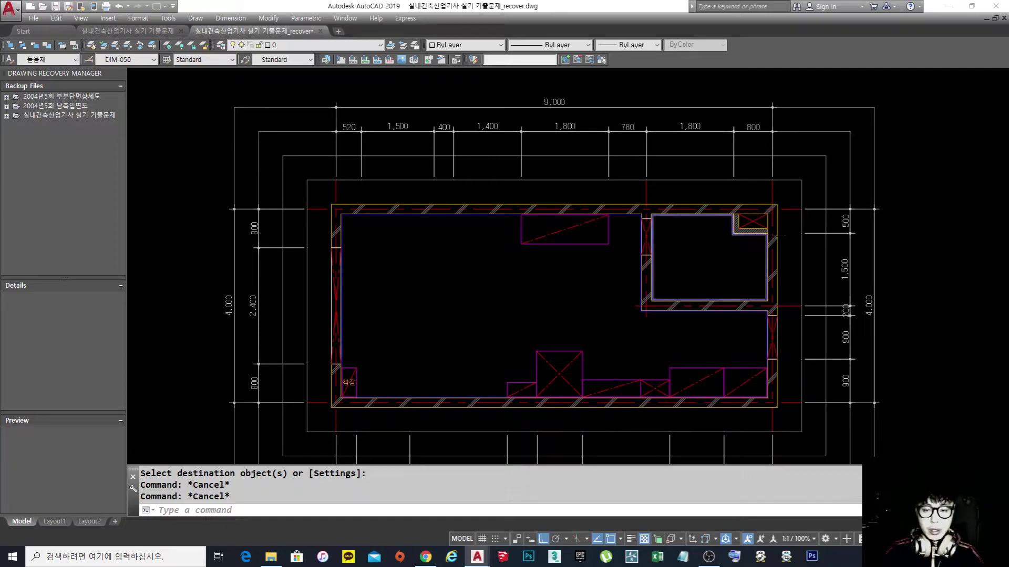
{"action": "scroll", "coordinate": [778, 236], "scroll_direction": "down", "scroll_amount": 5}
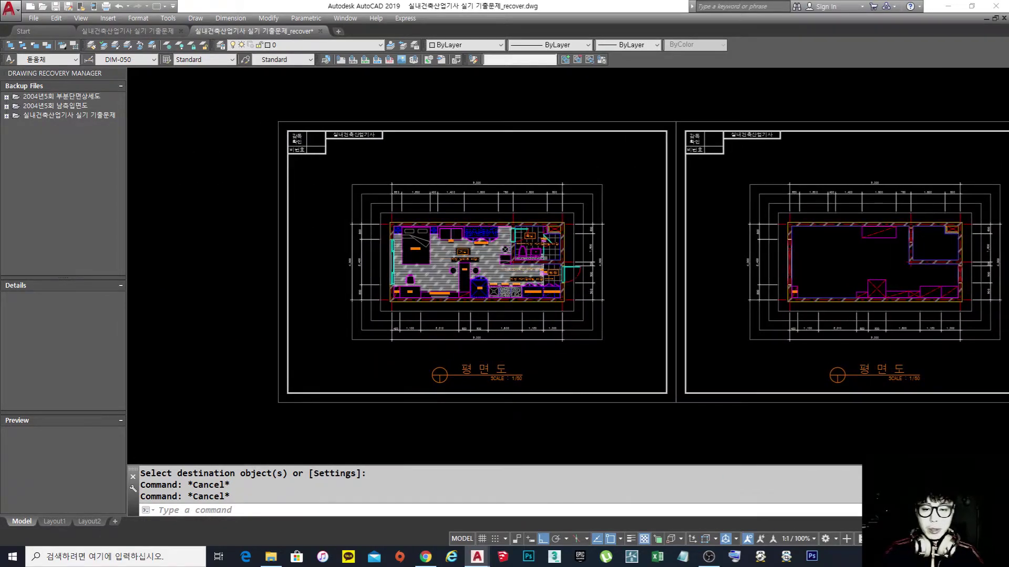
{"action": "scroll", "coordinate": [491, 262], "scroll_direction": "up", "scroll_amount": 4}
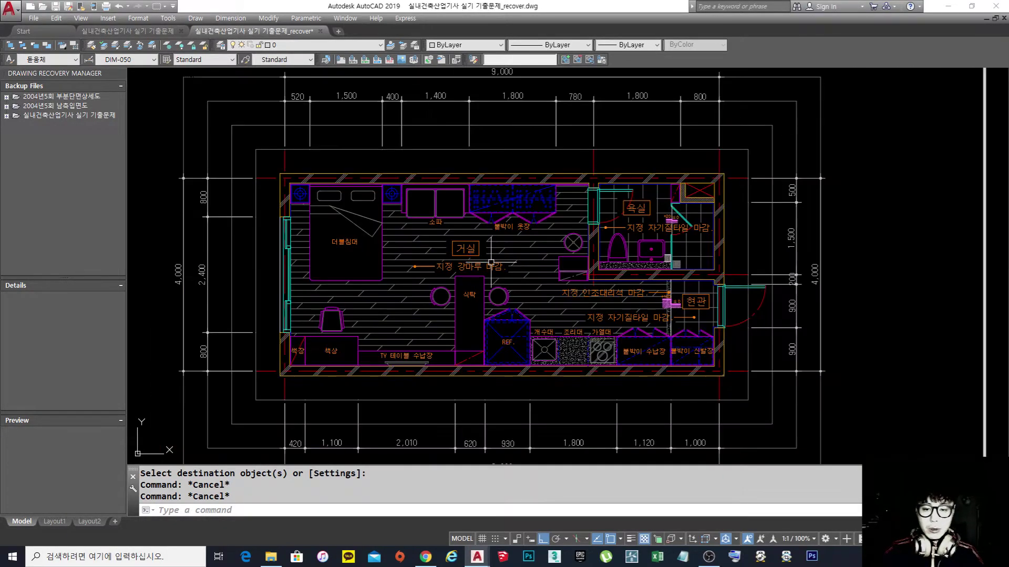
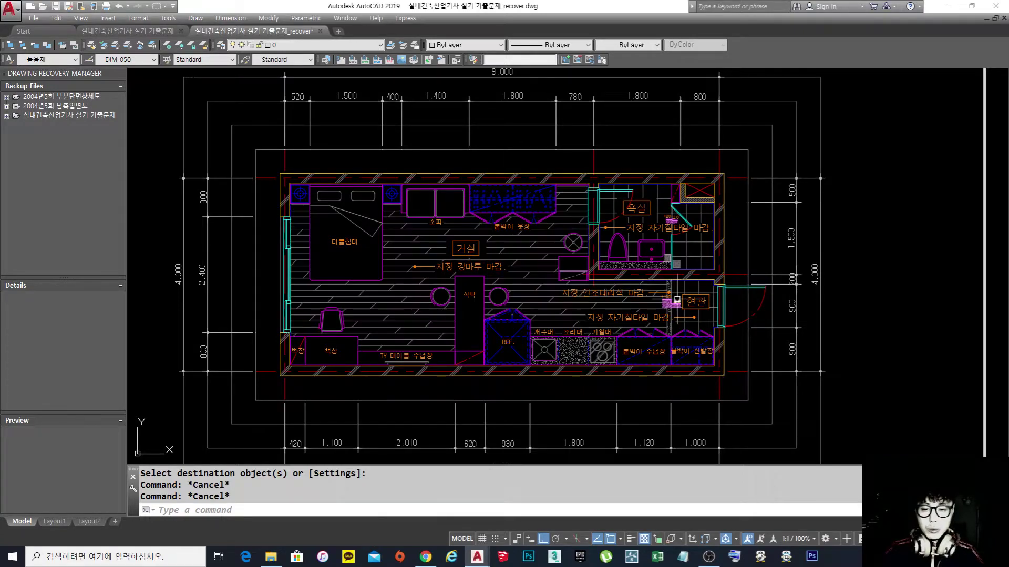
{"action": "middle_click_drag", "start_coordinate": [699, 310], "coordinate": [665, 305]}
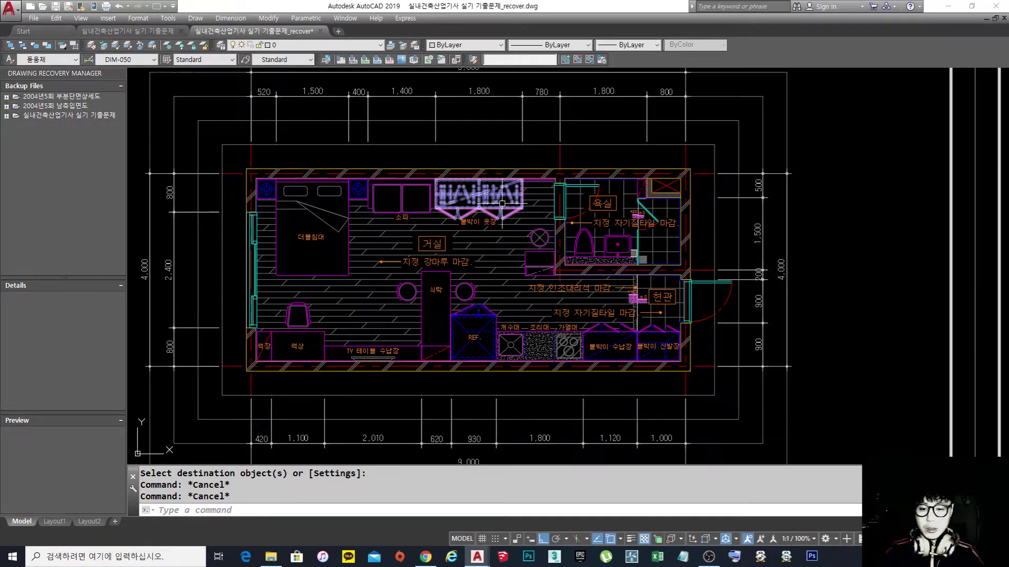
- Draw a rectangle over the narrow diagonal-marked section of the cabinet beside the bathroom wall in the furnished plan
{"action": "scroll", "coordinate": [555, 246], "scroll_direction": "up", "scroll_amount": 2}
{"action": "scroll", "coordinate": [555, 251], "scroll_direction": "up", "scroll_amount": 2}
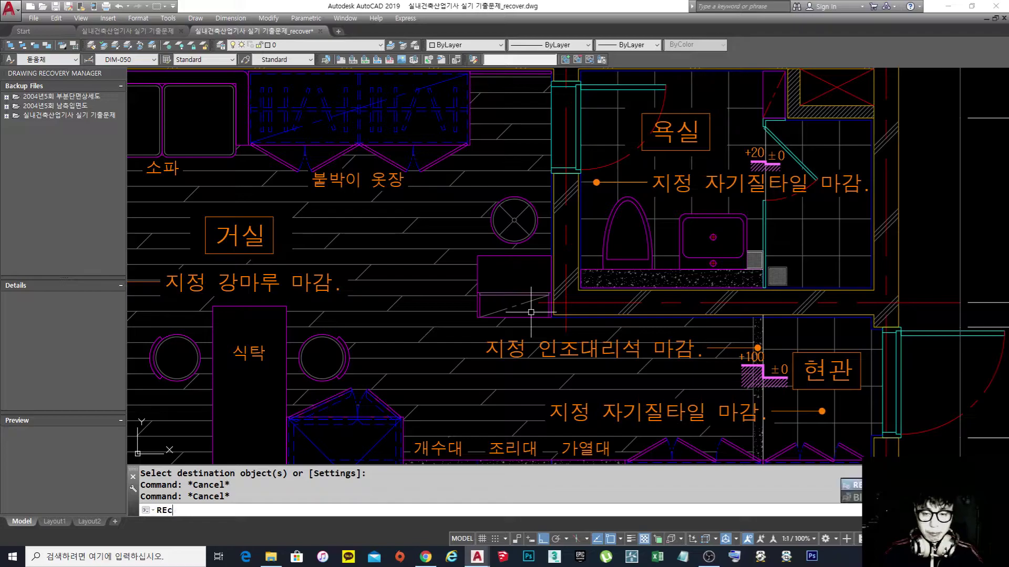
{"action": "key", "text": "Return"}
{"action": "scroll", "coordinate": [487, 294], "scroll_direction": "up", "scroll_amount": 3}
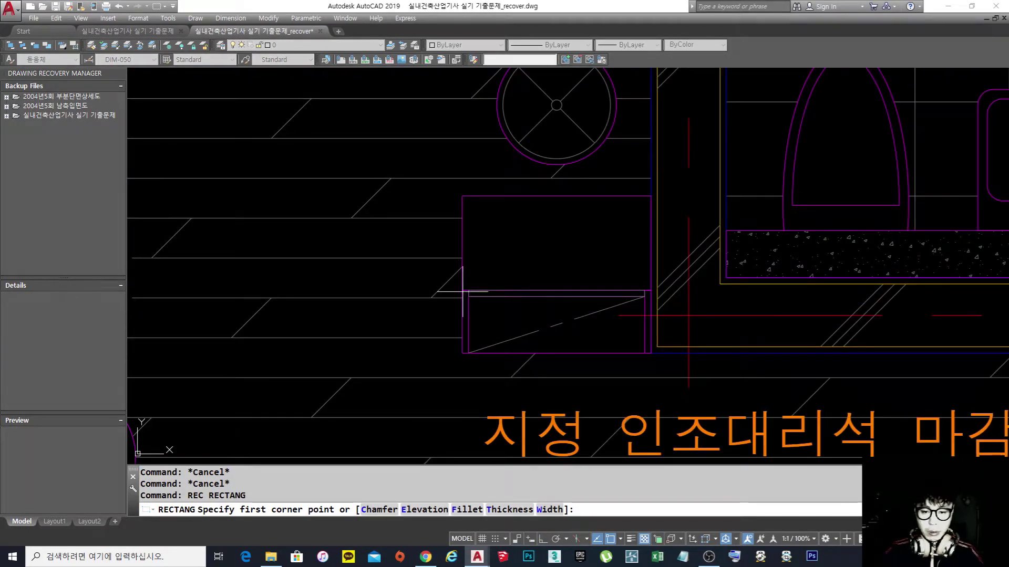
{"action": "left_click", "coordinate": [461, 290]}
{"action": "left_click", "coordinate": [651, 353]}
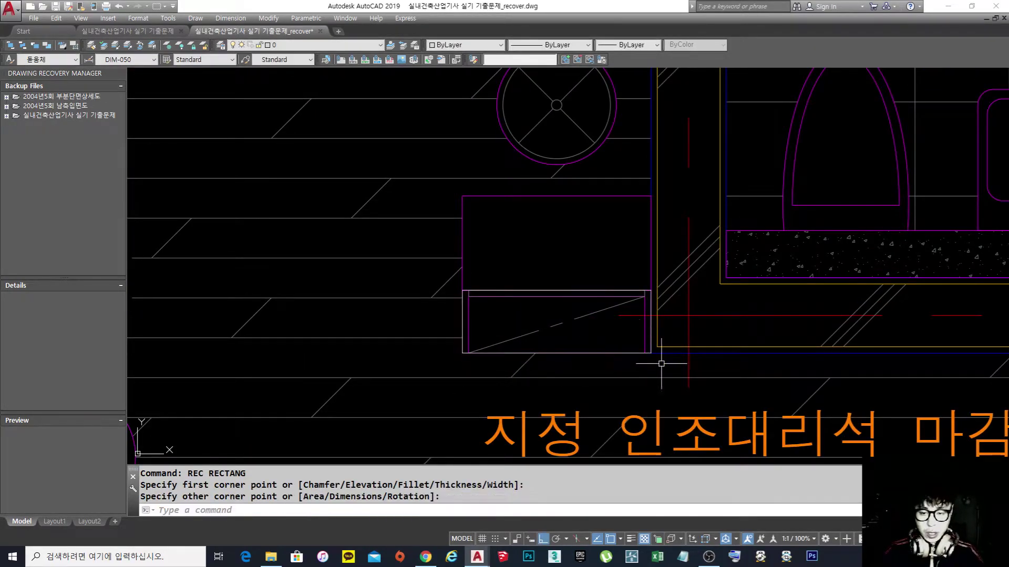
- Move the new rectangle by its lower-right corner to the matching outer corner of the bathroom wall in the bare-wall plan
{"action": "type", "text": "m"}
{"action": "key", "text": "Return"}
{"action": "key", "text": "Escape"}
{"action": "type", "text": "m"}
{"action": "key", "text": "Return"}
{"action": "left_click", "coordinate": [634, 353]}
{"action": "key", "text": "Return"}
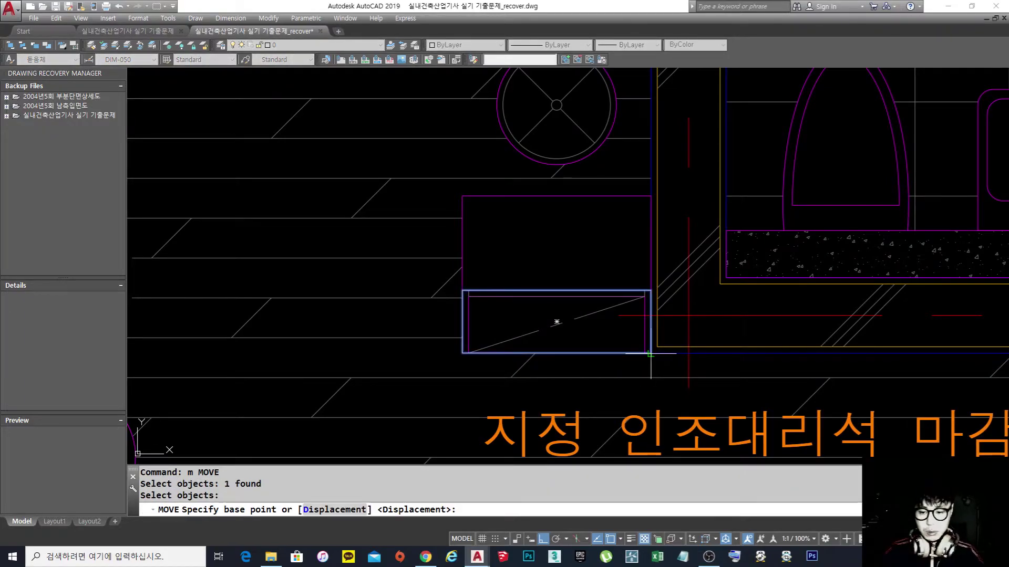
{"action": "left_click", "coordinate": [650, 353]}
{"action": "scroll", "coordinate": [411, 301], "scroll_direction": "down", "scroll_amount": 2}
{"action": "scroll", "coordinate": [416, 297], "scroll_direction": "down", "scroll_amount": 4}
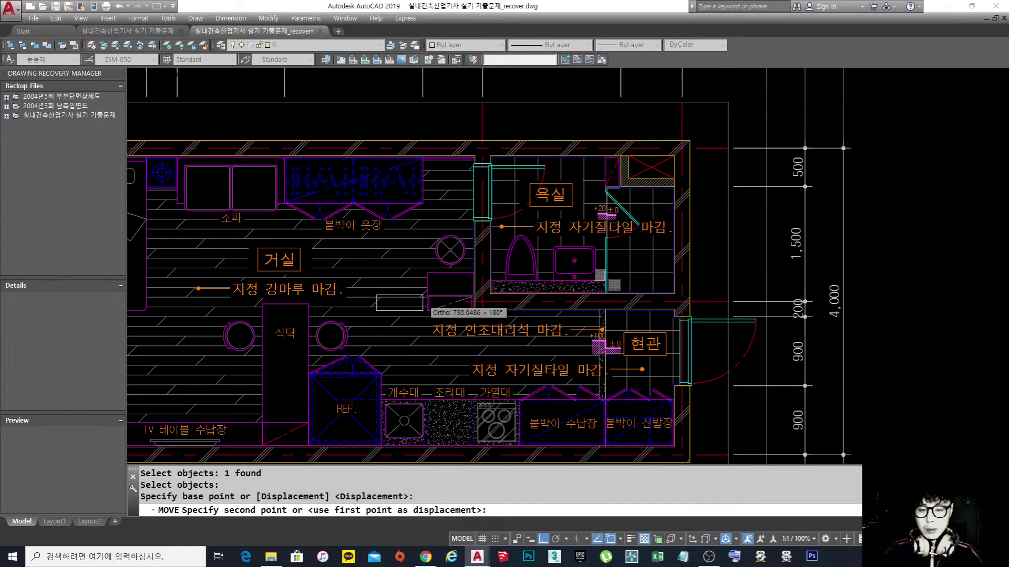
{"action": "scroll", "coordinate": [423, 306], "scroll_direction": "down", "scroll_amount": 5}
{"action": "scroll", "coordinate": [578, 318], "scroll_direction": "up", "scroll_amount": 8}
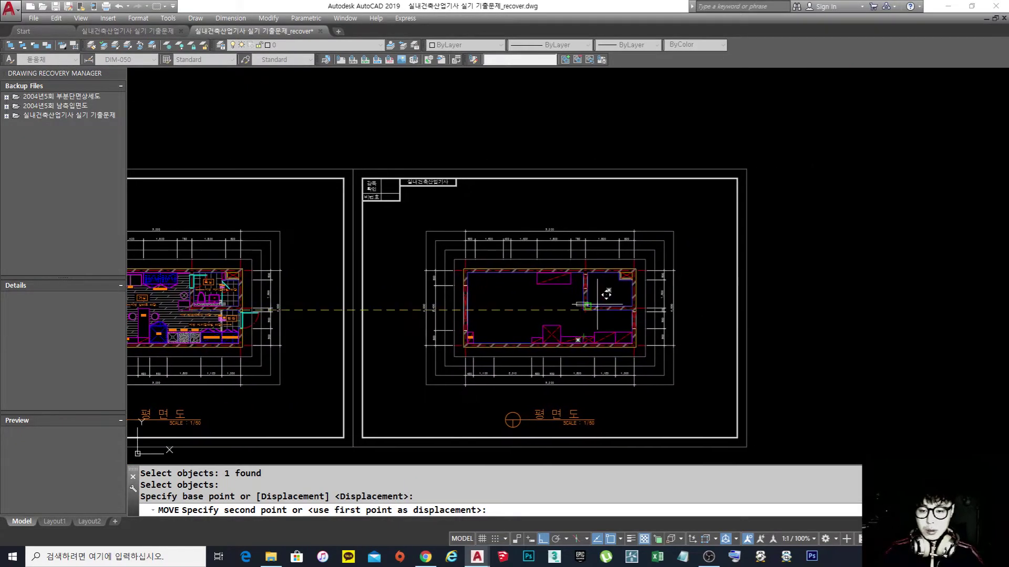
{"action": "left_click", "coordinate": [490, 337]}
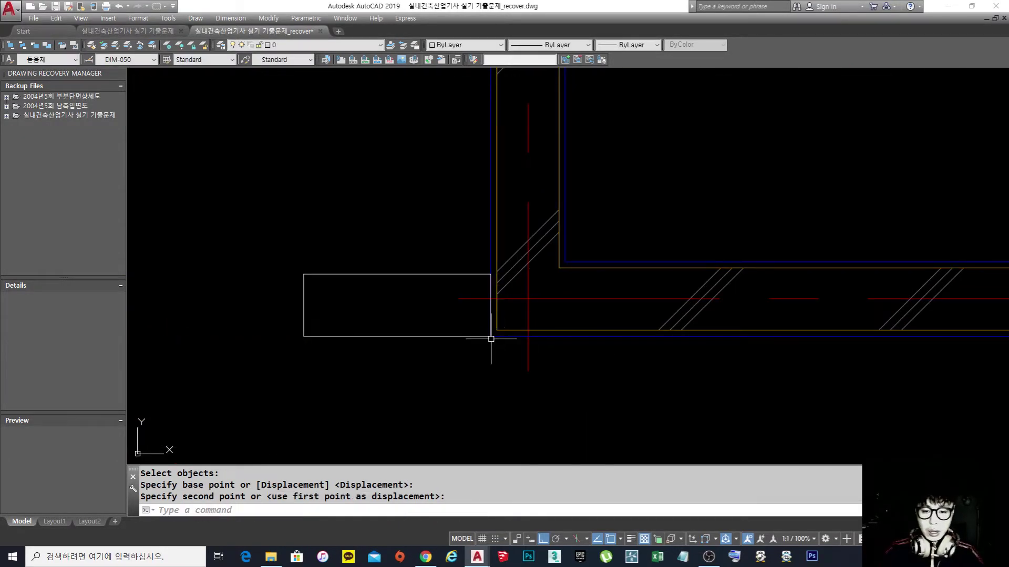
- Draw a single diagonal across the moved cabinet rectangle from its lower-left corner to its upper-right corner
{"action": "type", "text": "l"}
{"action": "key", "text": "Return"}
{"action": "left_click", "coordinate": [303, 336]}
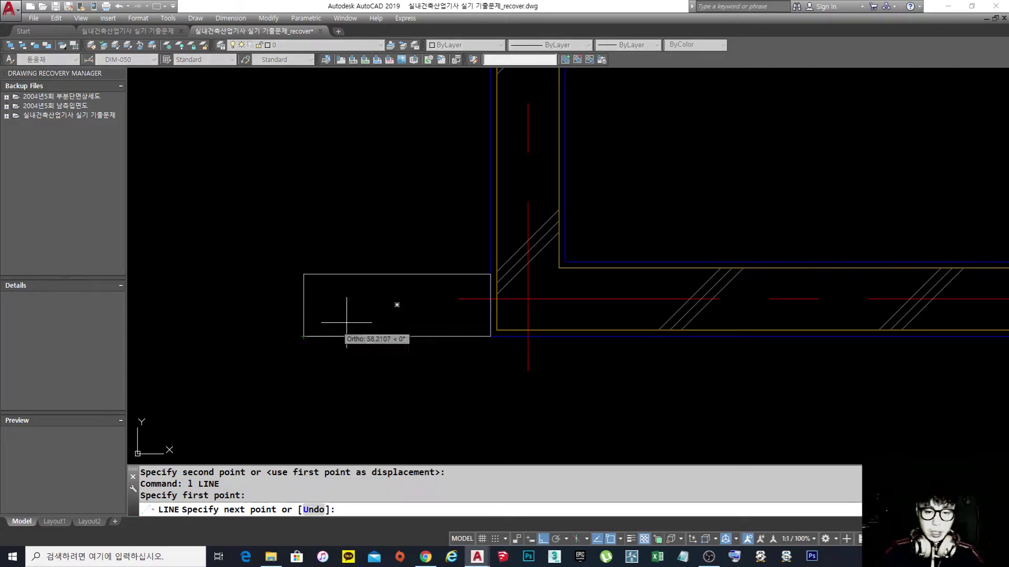
{"action": "left_click", "coordinate": [490, 275]}
{"action": "key", "text": "Return"}
- Match the small cabinet rectangle's properties to an existing magenta furniture outline in the bare-wall plan
{"action": "scroll", "coordinate": [527, 266], "scroll_direction": "down", "scroll_amount": 4}
{"action": "type", "text": "ma"}
{"action": "key", "text": "Return"}
{"action": "left_click", "coordinate": [497, 198]}
{"action": "scroll", "coordinate": [536, 285], "scroll_direction": "up", "scroll_amount": 4}
{"action": "left_click", "coordinate": [498, 307]}
{"action": "left_click", "coordinate": [452, 281]}
{"action": "scroll", "coordinate": [528, 284], "scroll_direction": "down", "scroll_amount": 4}
{"action": "key", "text": "Return"}
- Match the small cabinet diagonal's properties to a red diagonal of the refrigerator
{"action": "key", "text": "Return"}
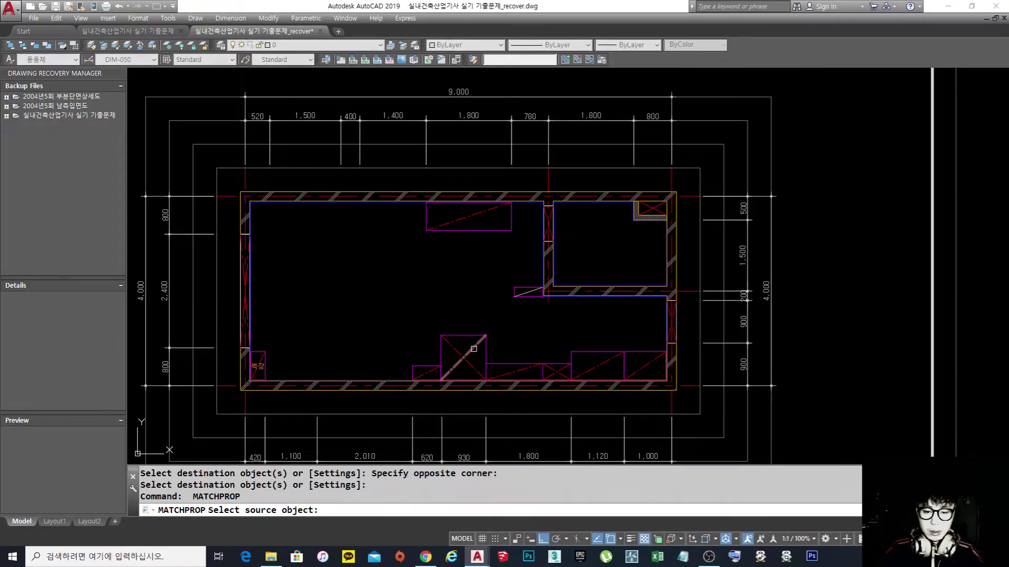
{"action": "left_click", "coordinate": [473, 348]}
{"action": "scroll", "coordinate": [525, 288], "scroll_direction": "up", "scroll_amount": 5}
{"action": "left_click", "coordinate": [524, 308]}
{"action": "key", "text": "Return"}
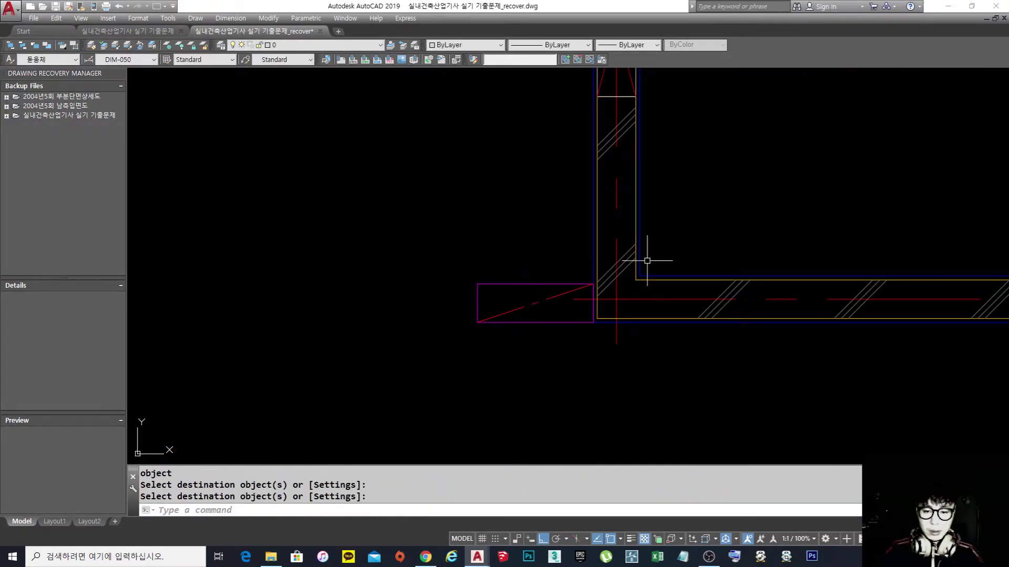
- Examine the furnished plan, especially the bathroom fixtures and shower partition, for elements still missing from the bare-wall plan
{"action": "scroll", "coordinate": [646, 261], "scroll_direction": "down", "scroll_amount": 8}
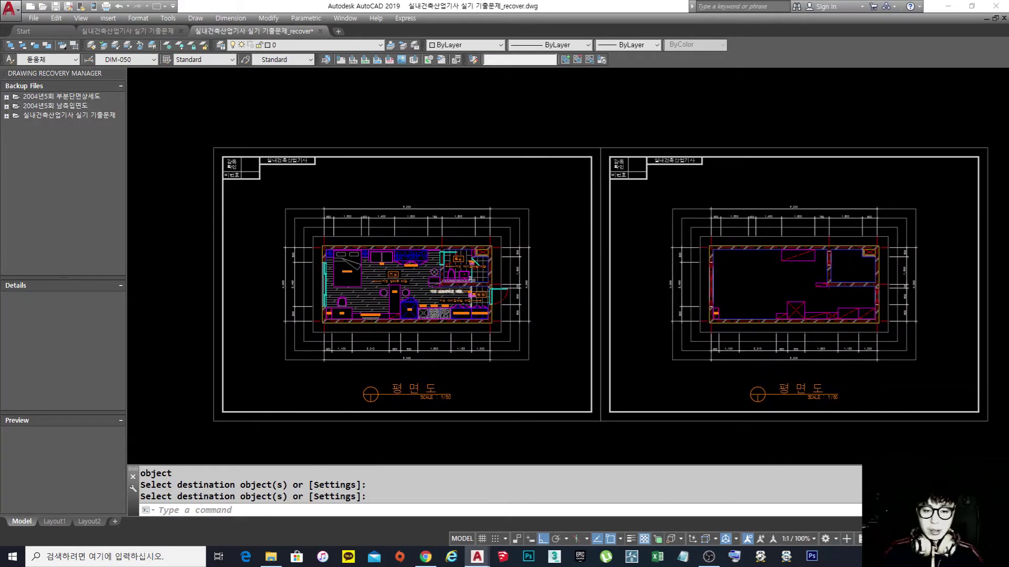
{"action": "scroll", "coordinate": [452, 288], "scroll_direction": "up", "scroll_amount": 5}
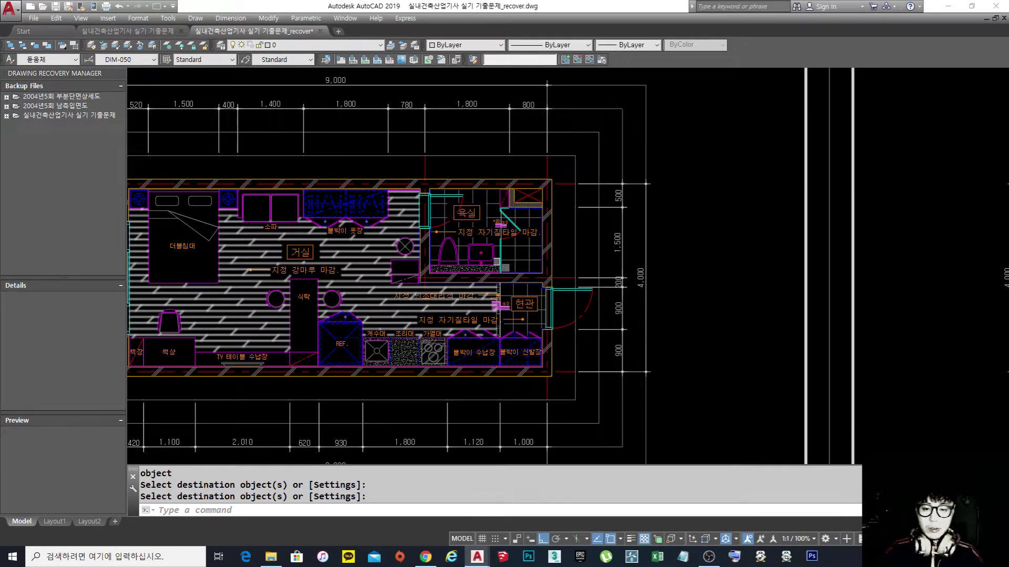
{"action": "scroll", "coordinate": [452, 289], "scroll_direction": "down", "scroll_amount": 2}
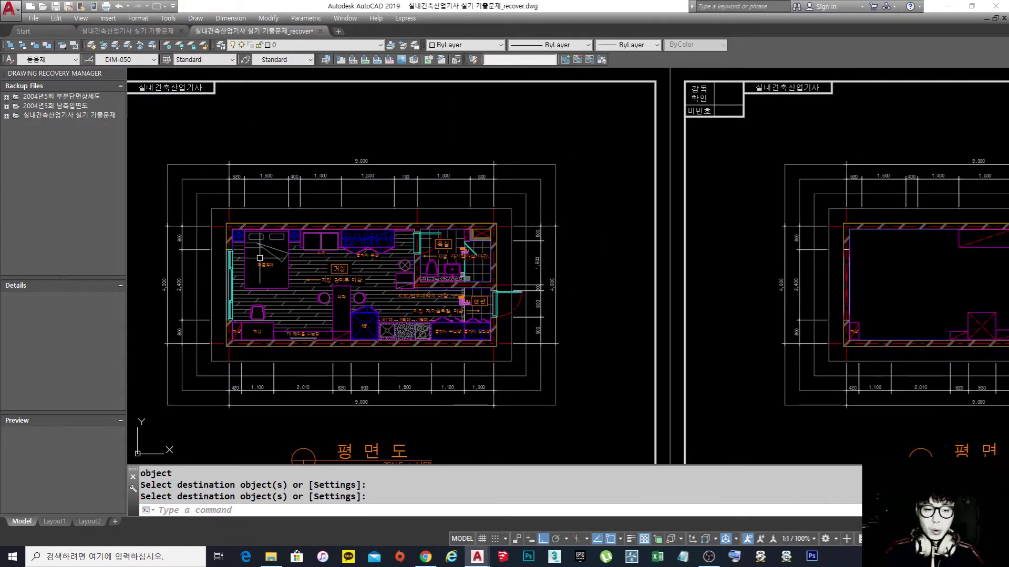
{"action": "scroll", "coordinate": [321, 236], "scroll_direction": "up", "scroll_amount": 2}
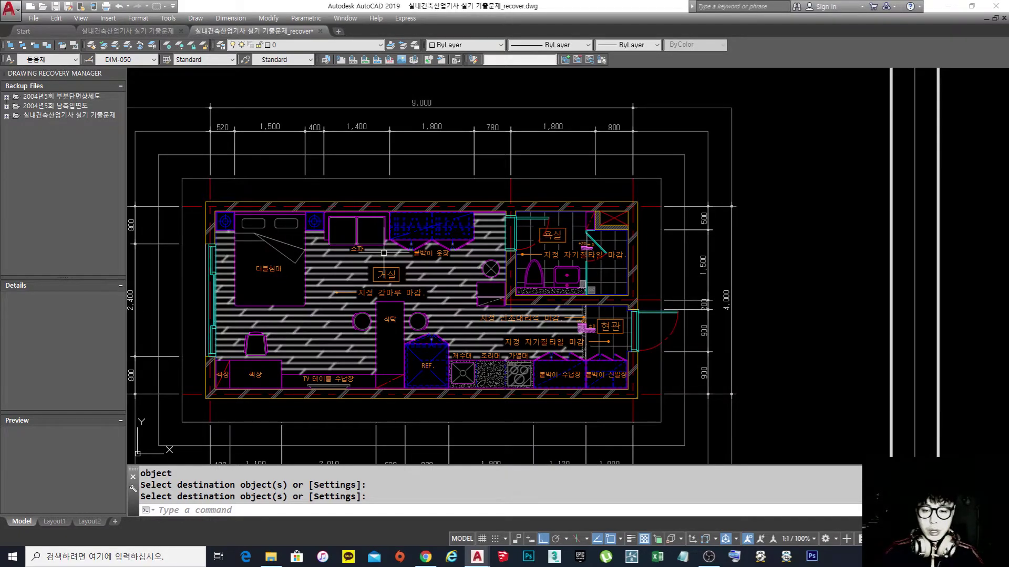
{"action": "middle_click_drag", "start_coordinate": [615, 258], "coordinate": [475, 273]}
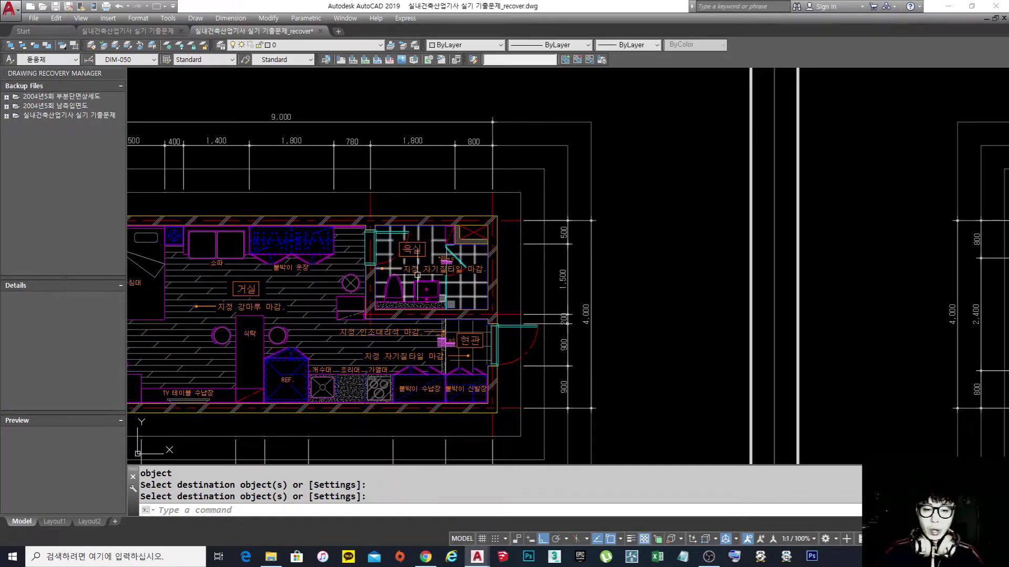
{"action": "scroll", "coordinate": [415, 279], "scroll_direction": "up", "scroll_amount": 4}
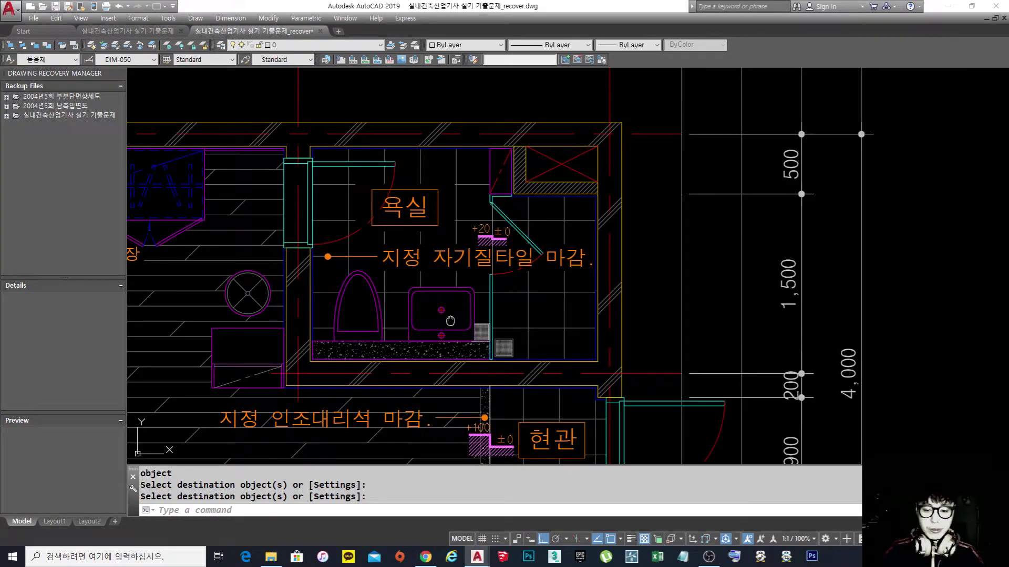
{"action": "middle_click_drag", "start_coordinate": [451, 320], "coordinate": [438, 247]}
{"action": "scroll", "coordinate": [437, 247], "scroll_direction": "down", "scroll_amount": 3}
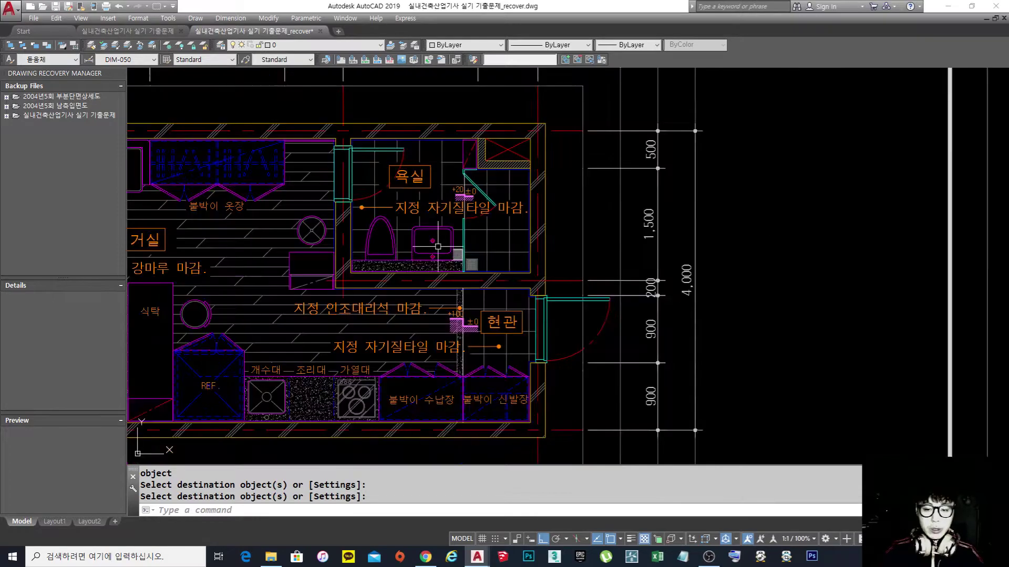
{"action": "scroll", "coordinate": [432, 270], "scroll_direction": "up", "scroll_amount": 3}
{"action": "scroll", "coordinate": [428, 266], "scroll_direction": "up", "scroll_amount": 2}
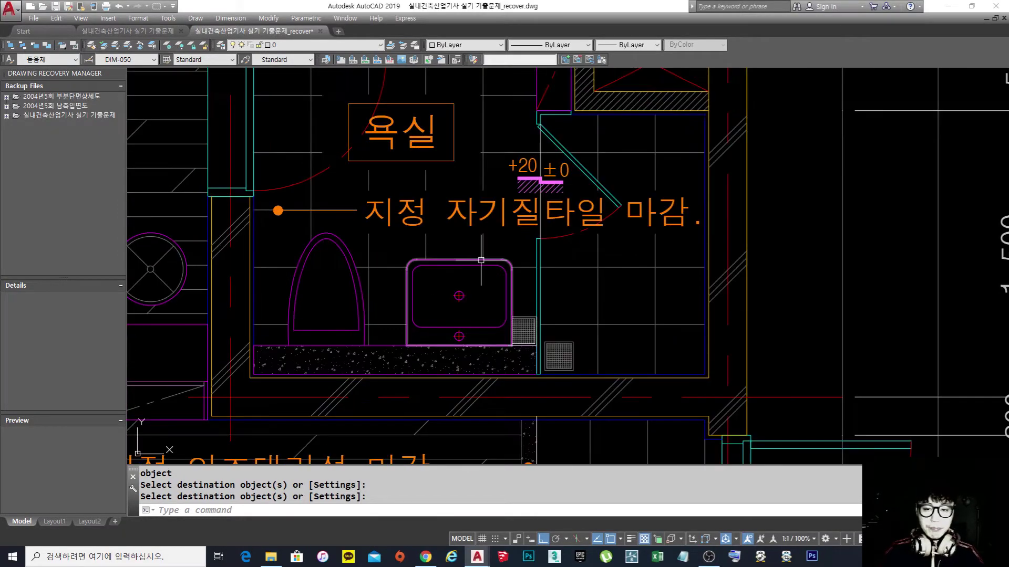
{"action": "middle_click_drag", "start_coordinate": [481, 261], "coordinate": [461, 287]}
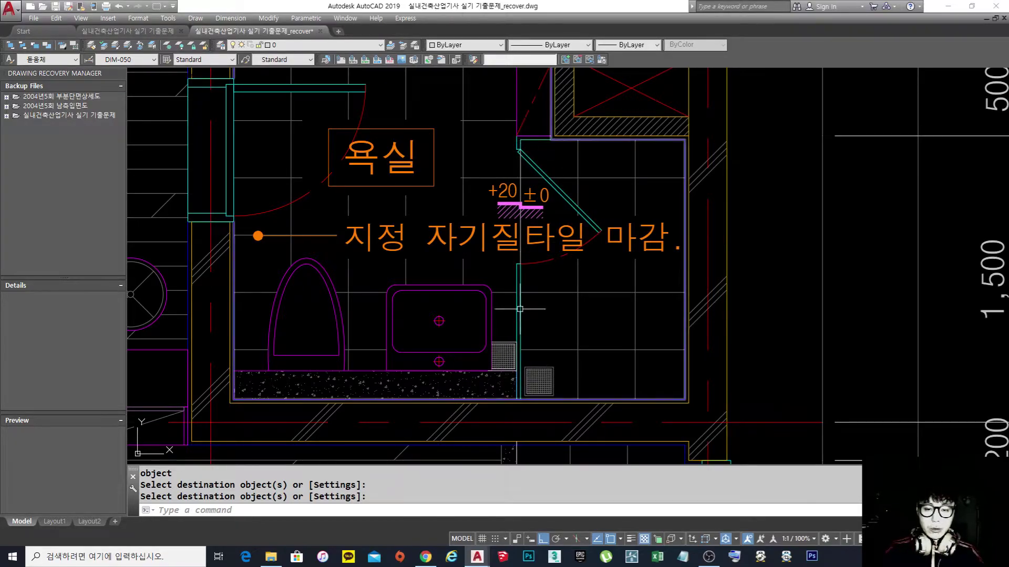
{"action": "scroll", "coordinate": [547, 179], "scroll_direction": "down", "scroll_amount": 2}
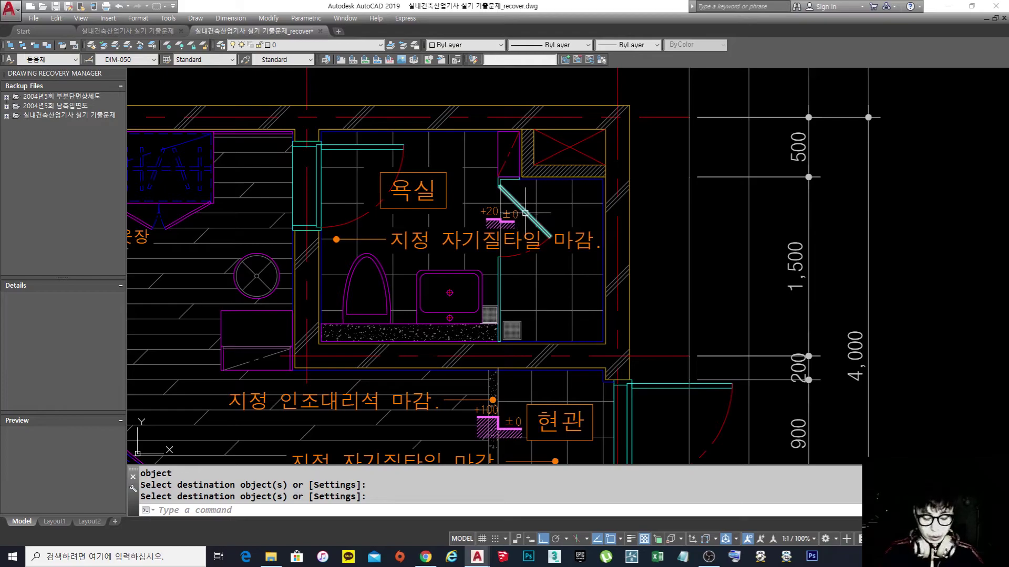
- Copy the two vertical shower partition lines to the bare-wall plan, using the bathroom's lower-right inner wall corner as reference point
{"action": "type", "text": "o"}
{"action": "key", "text": "Return"}
{"action": "scroll", "coordinate": [504, 268], "scroll_direction": "up", "scroll_amount": 2}
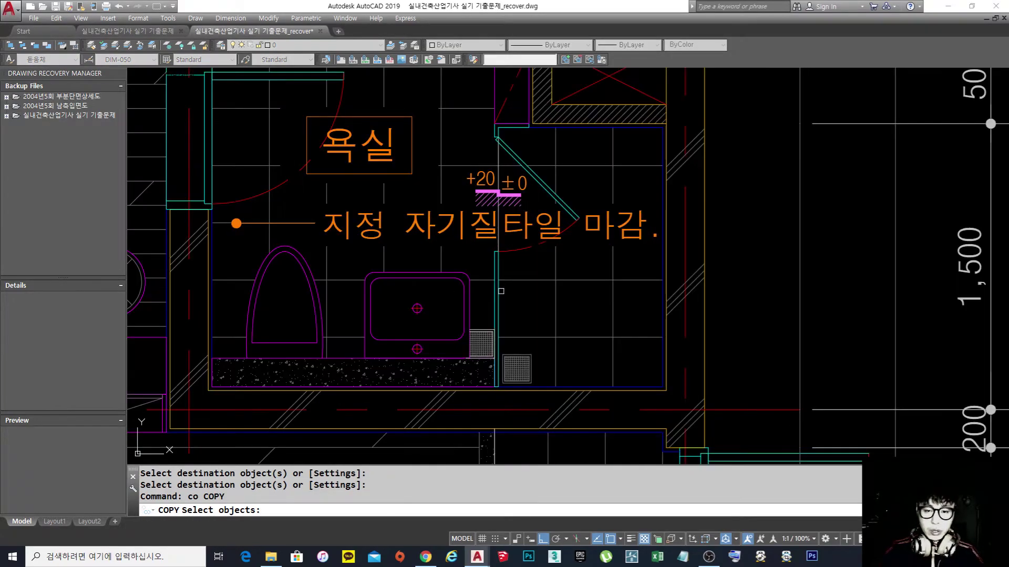
{"action": "left_click", "coordinate": [498, 292]}
{"action": "left_click", "coordinate": [496, 298]}
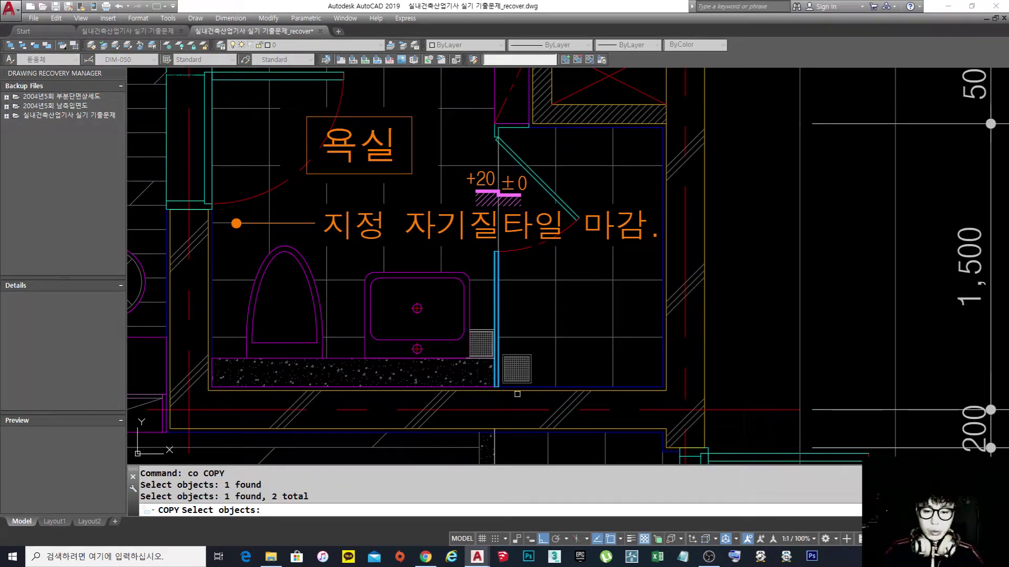
{"action": "scroll", "coordinate": [518, 394], "scroll_direction": "up", "scroll_amount": 3}
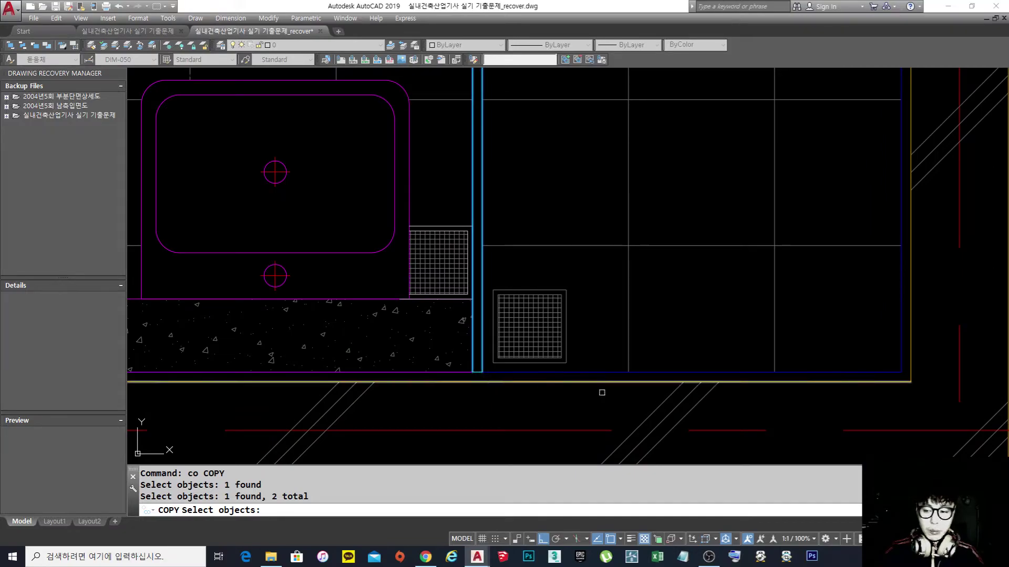
{"action": "key", "text": "Return"}
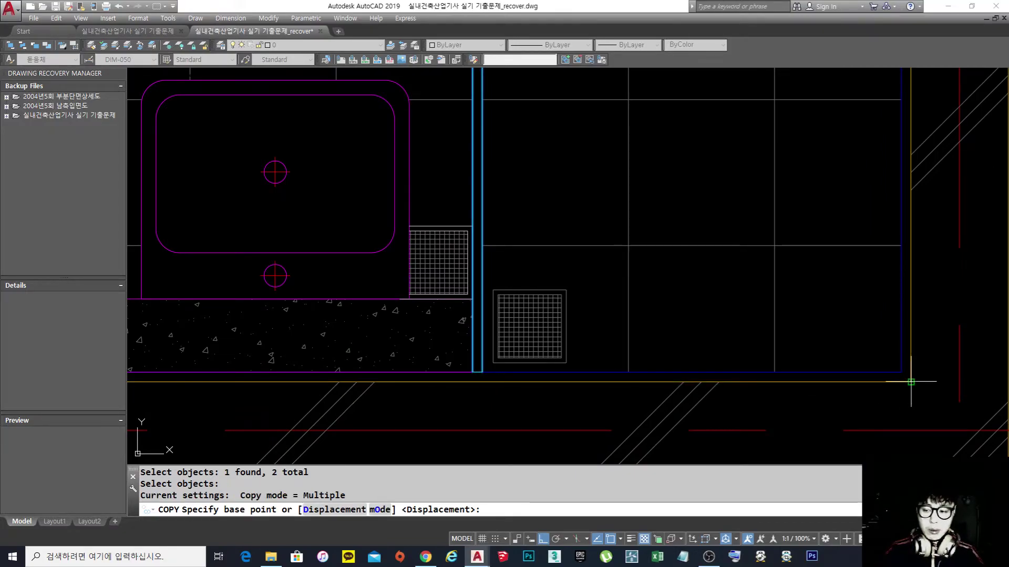
{"action": "left_click", "coordinate": [911, 382]}
{"action": "scroll", "coordinate": [911, 382], "scroll_direction": "down", "scroll_amount": 5}
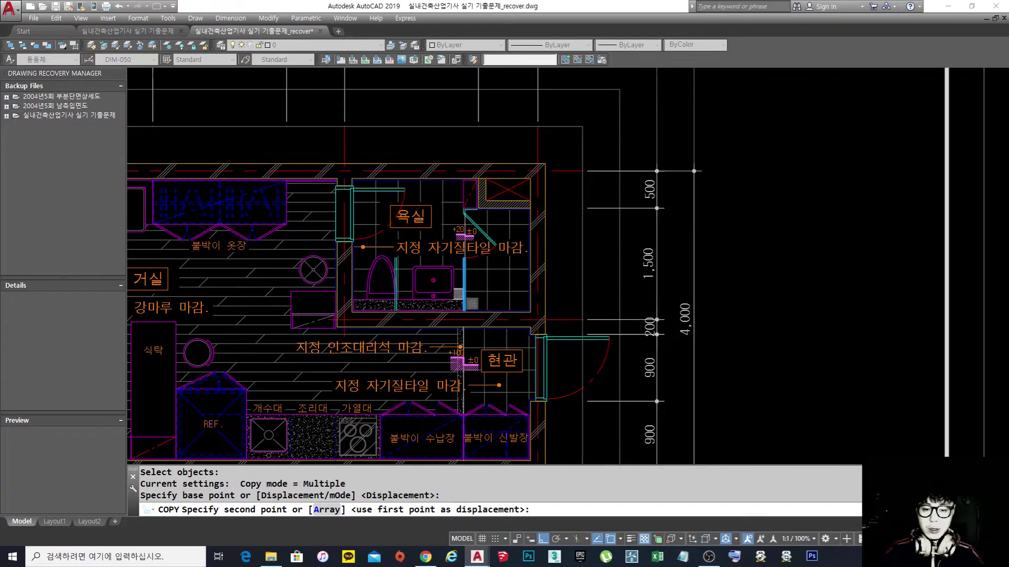
{"action": "scroll", "coordinate": [462, 299], "scroll_direction": "down", "scroll_amount": 2}
{"action": "scroll", "coordinate": [463, 284], "scroll_direction": "down", "scroll_amount": 2}
{"action": "scroll", "coordinate": [468, 281], "scroll_direction": "up", "scroll_amount": 8}
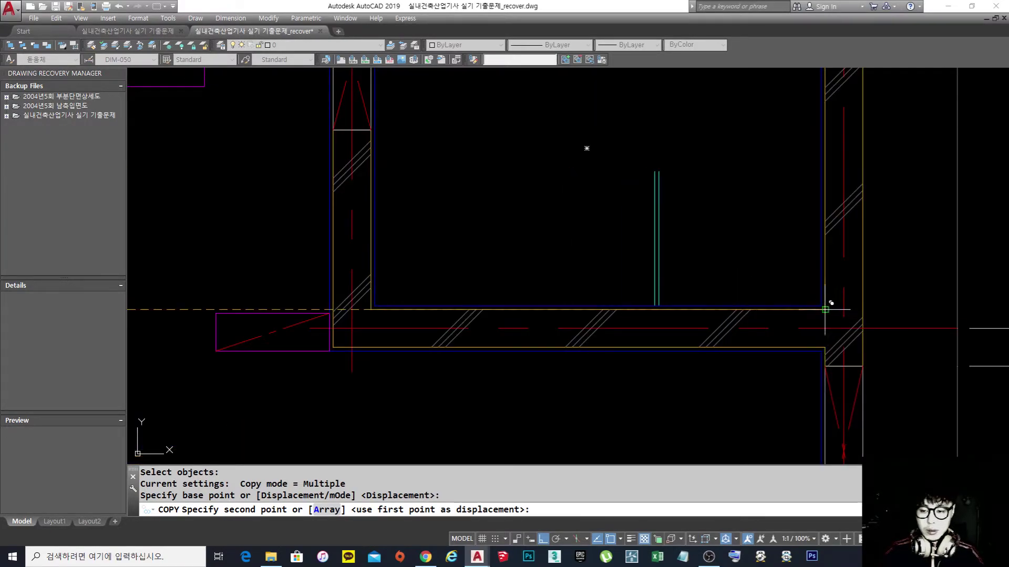
{"action": "left_click", "coordinate": [826, 310]}
{"action": "key", "text": "Return"}
{"action": "mouse_move", "coordinate": [653, 221]}
{"action": "middle_mouse_down"}
{"action": "mouse_move", "coordinate": [581, 326]}
{"action": "mouse_move", "coordinate": [594, 307]}
{"action": "middle_mouse_up"}
{"action": "type", "text": "l"}
{"action": "key", "text": "space"}
{"action": "key", "text": "Escape"}
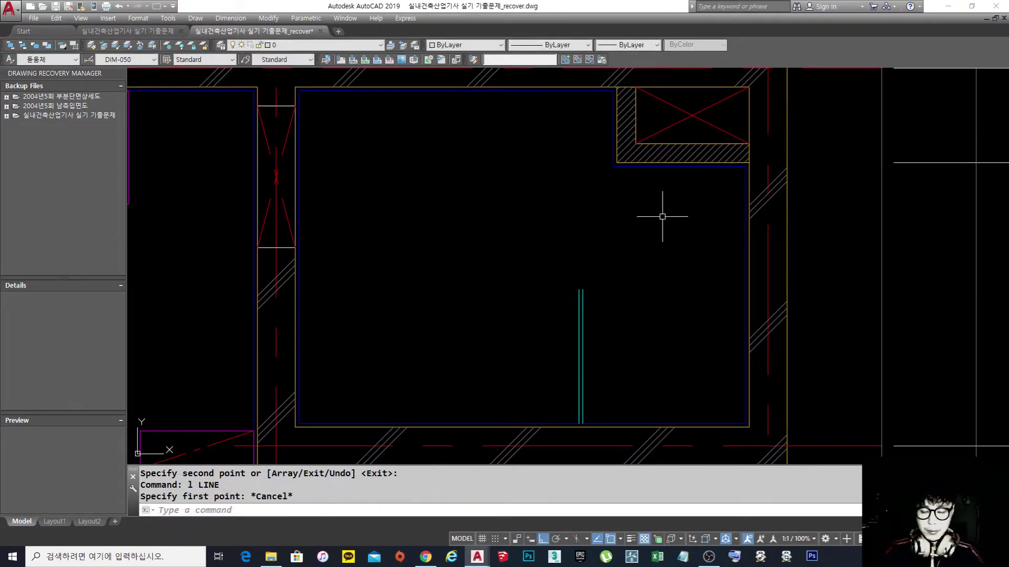
- Copy the L-shaped shower glass frame from the finished bathroom plan to the duct wall's lower-left corner in the working plan
{"action": "scroll", "coordinate": [696, 226], "scroll_direction": "down", "scroll_amount": 6}
{"action": "middle_click_drag", "start_coordinate": [373, 237], "coordinate": [675, 263]}
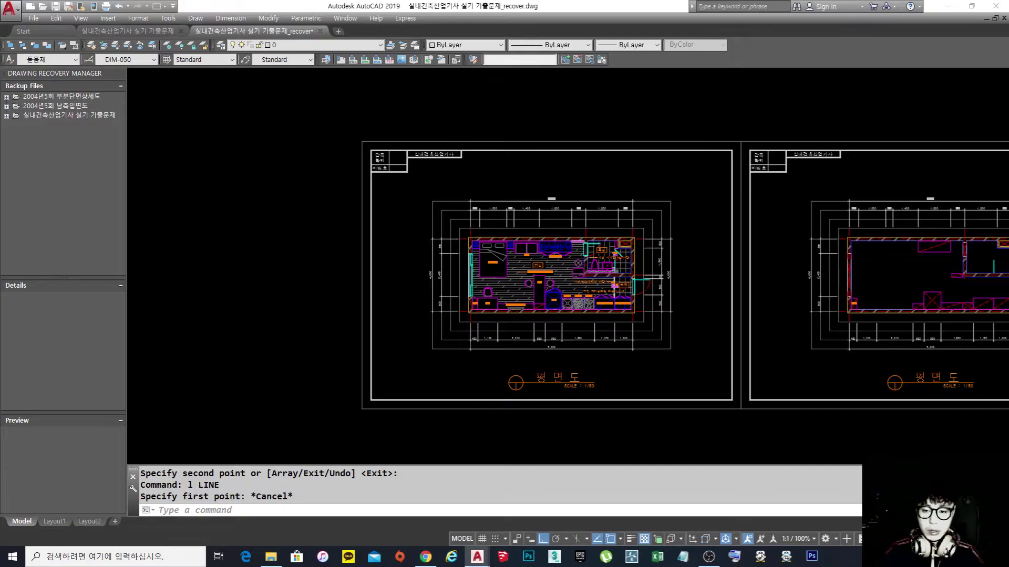
{"action": "scroll", "coordinate": [604, 241], "scroll_direction": "up", "scroll_amount": 4}
{"action": "scroll", "coordinate": [625, 262], "scroll_direction": "up", "scroll_amount": 6}
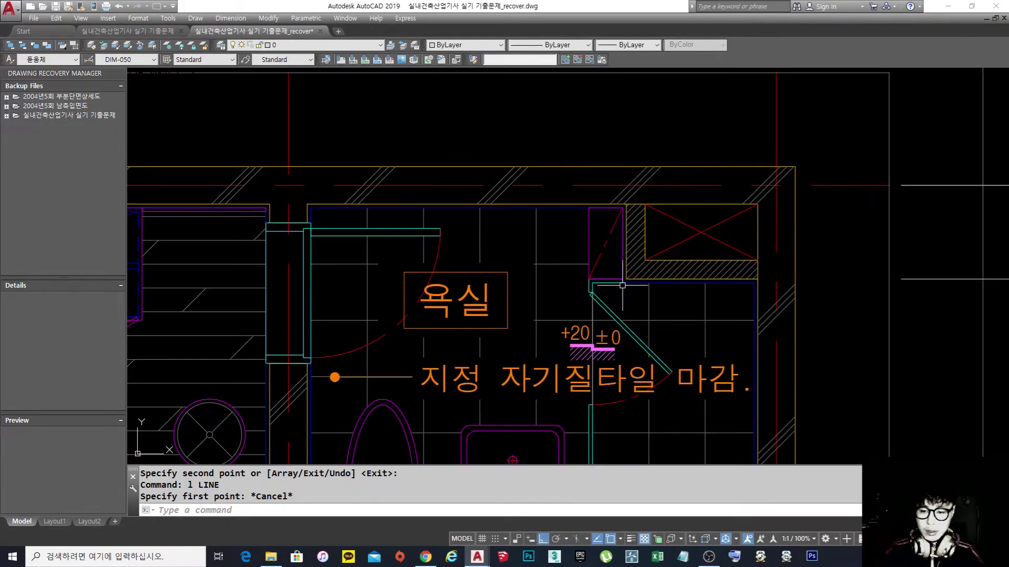
{"action": "type", "text": "co"}
{"action": "key", "text": "space"}
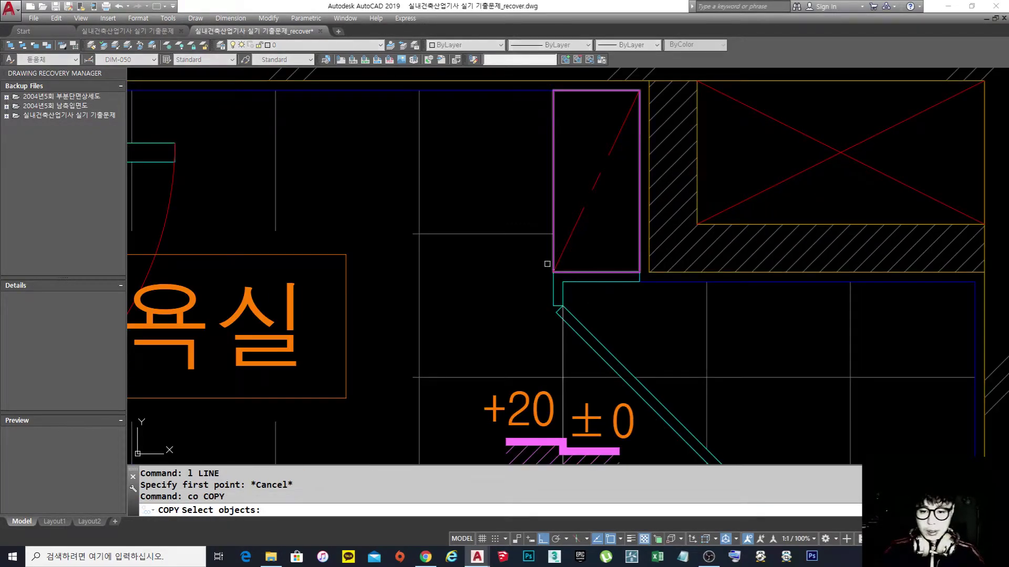
{"action": "left_click", "coordinate": [530, 256]}
{"action": "left_click", "coordinate": [653, 349]}
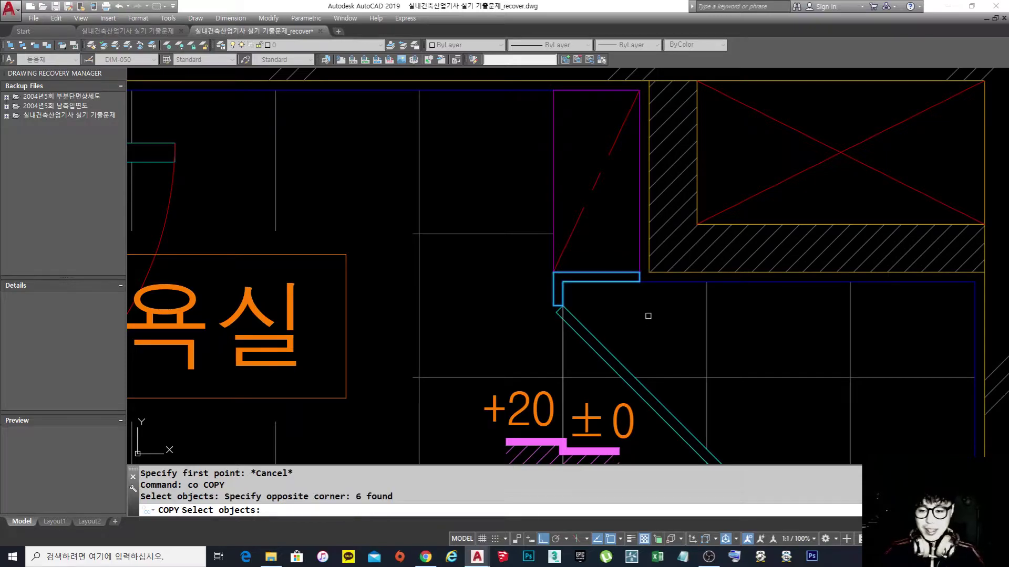
{"action": "key", "text": "space"}
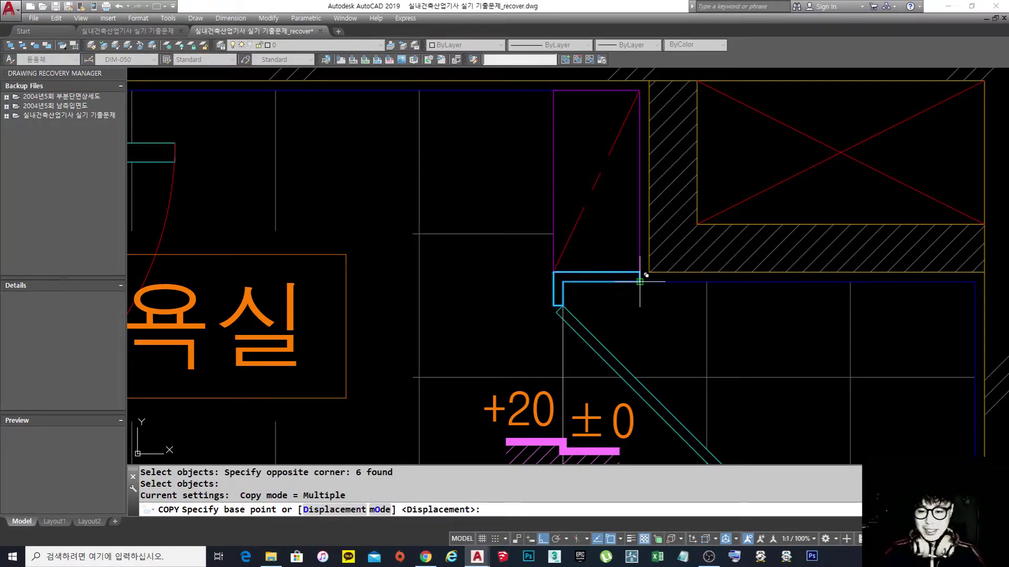
{"action": "left_click", "coordinate": [639, 281]}
{"action": "scroll", "coordinate": [526, 276], "scroll_direction": "down", "scroll_amount": 5}
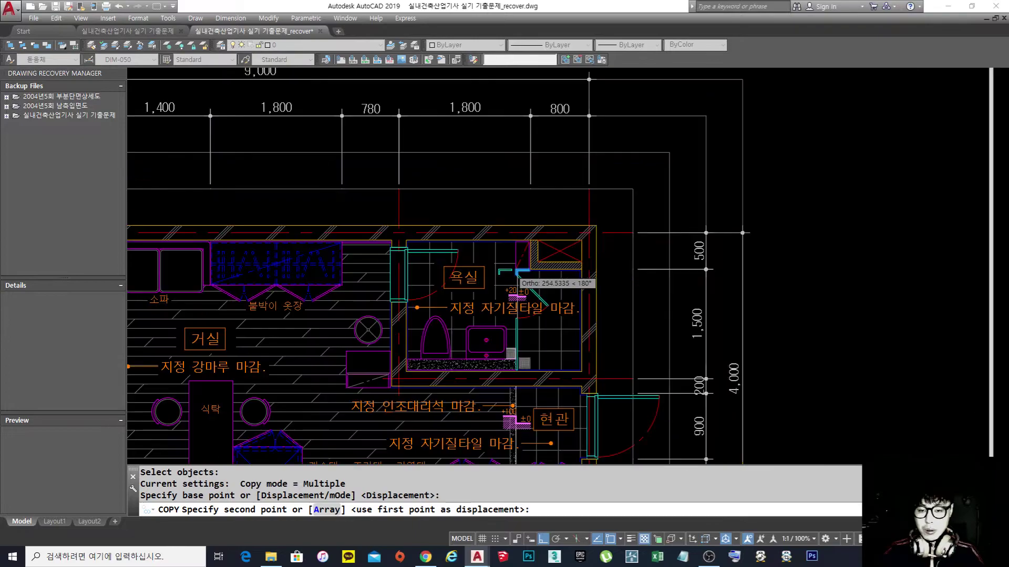
{"action": "scroll", "coordinate": [518, 272], "scroll_direction": "down", "scroll_amount": 5}
{"action": "middle_click_drag", "start_coordinate": [523, 278], "coordinate": [641, 274]}
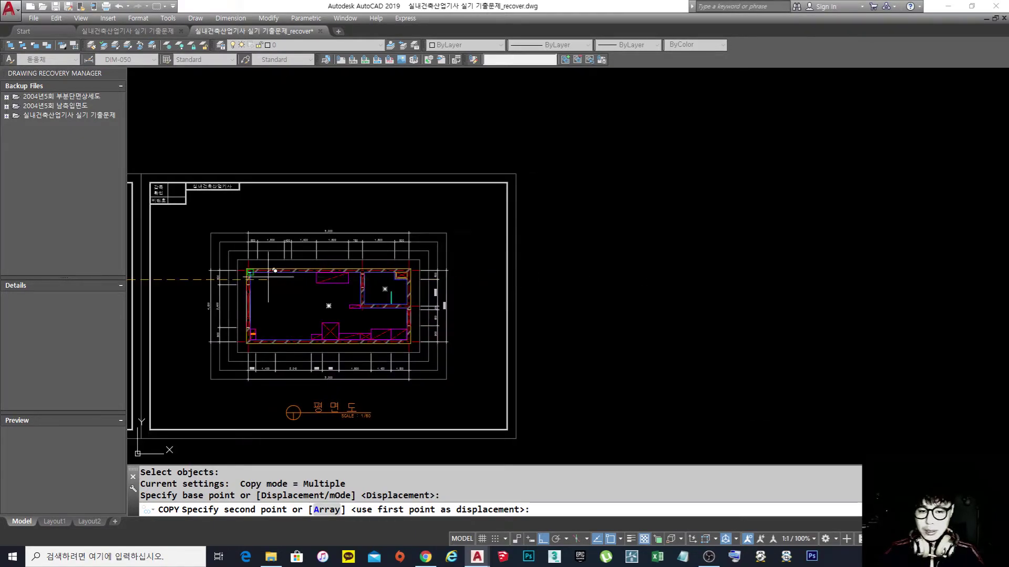
{"action": "scroll", "coordinate": [402, 271], "scroll_direction": "up", "scroll_amount": 6}
{"action": "scroll", "coordinate": [396, 278], "scroll_direction": "up", "scroll_amount": 8}
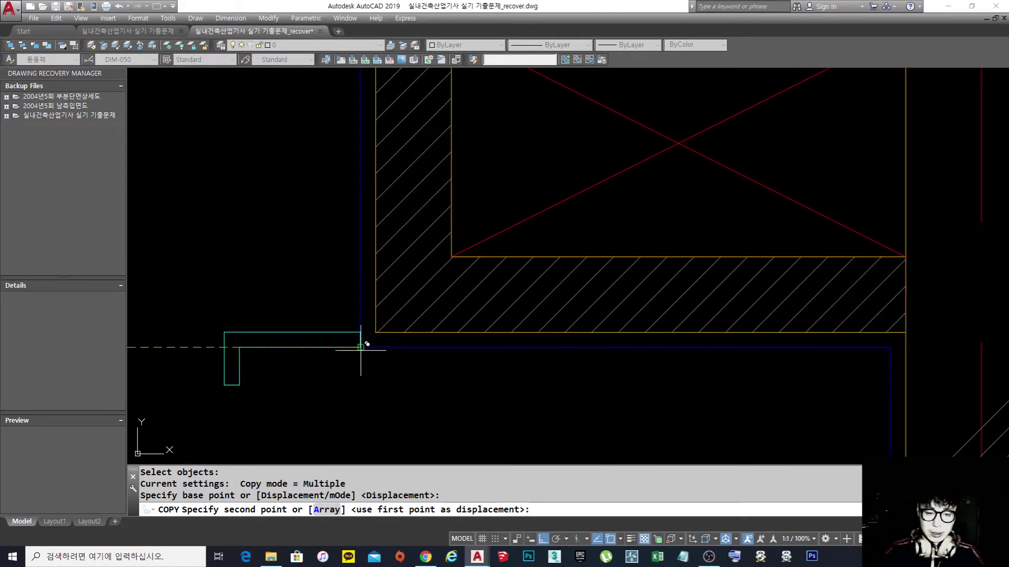
{"action": "left_click", "coordinate": [361, 347]}
{"action": "scroll", "coordinate": [520, 295], "scroll_direction": "down", "scroll_amount": 5}
{"action": "key", "text": "Escape"}
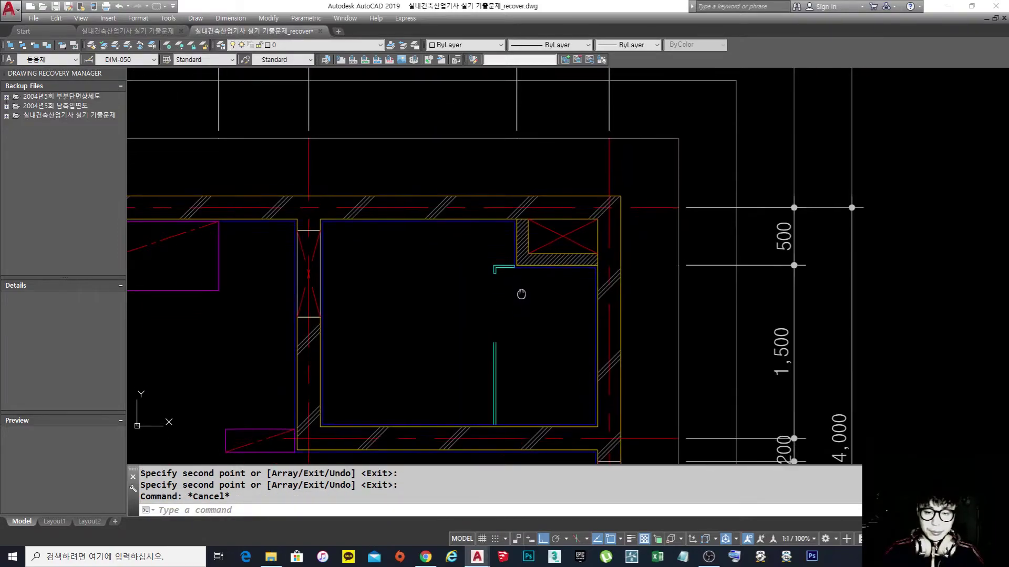
- Close the open upper end of the double-line shower partition with a short line
{"action": "scroll", "coordinate": [496, 305], "scroll_direction": "up", "scroll_amount": 2}
{"action": "type", "text": "l"}
{"action": "key", "text": "Return"}
{"action": "scroll", "coordinate": [476, 363], "scroll_direction": "up", "scroll_amount": 3}
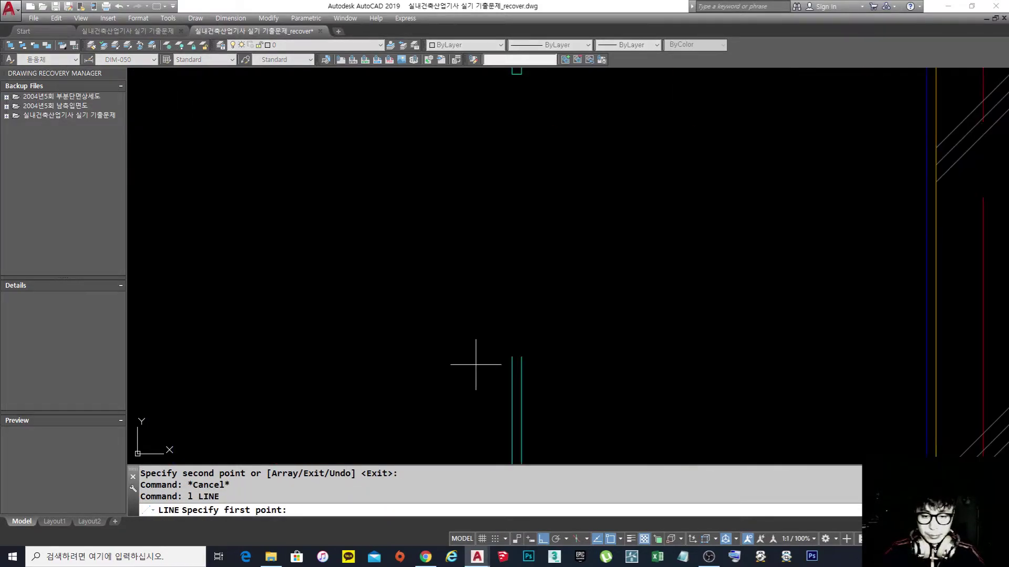
{"action": "left_click", "coordinate": [509, 356]}
{"action": "left_click", "coordinate": [516, 352]}
{"action": "key", "text": "Return"}
{"action": "key", "text": "Return"}
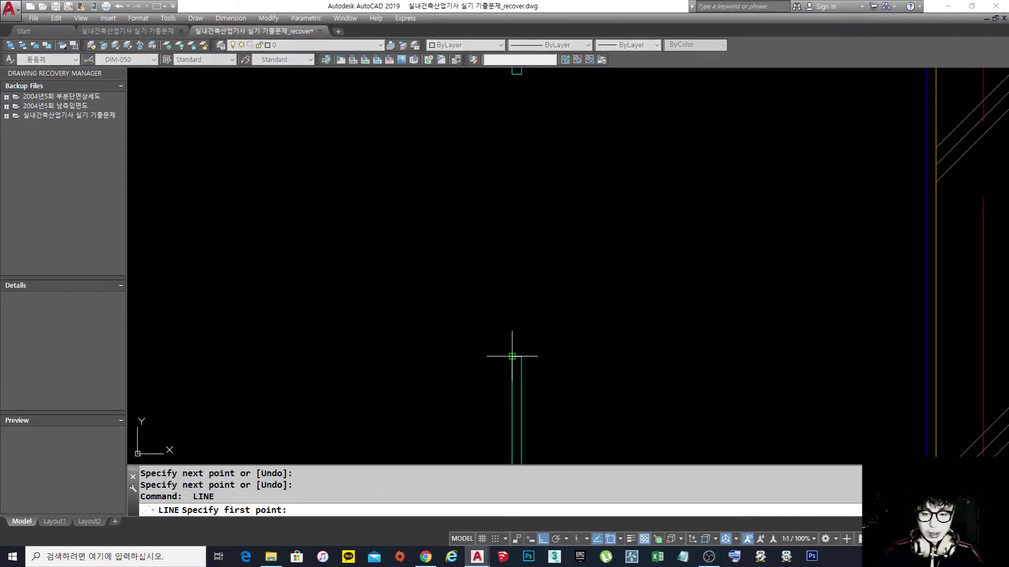
- Draw two parallel lines joining the shower partition's upper end to the copied L-shaped frame
{"action": "left_click", "coordinate": [513, 354]}
{"action": "scroll", "coordinate": [510, 353], "scroll_direction": "down", "scroll_amount": 3}
{"action": "middle_click_drag", "start_coordinate": [504, 305], "coordinate": [501, 350]}
{"action": "left_click", "coordinate": [508, 252]}
{"action": "key", "text": "Return"}
{"action": "key", "text": "Return"}
{"action": "left_click", "coordinate": [509, 262]}
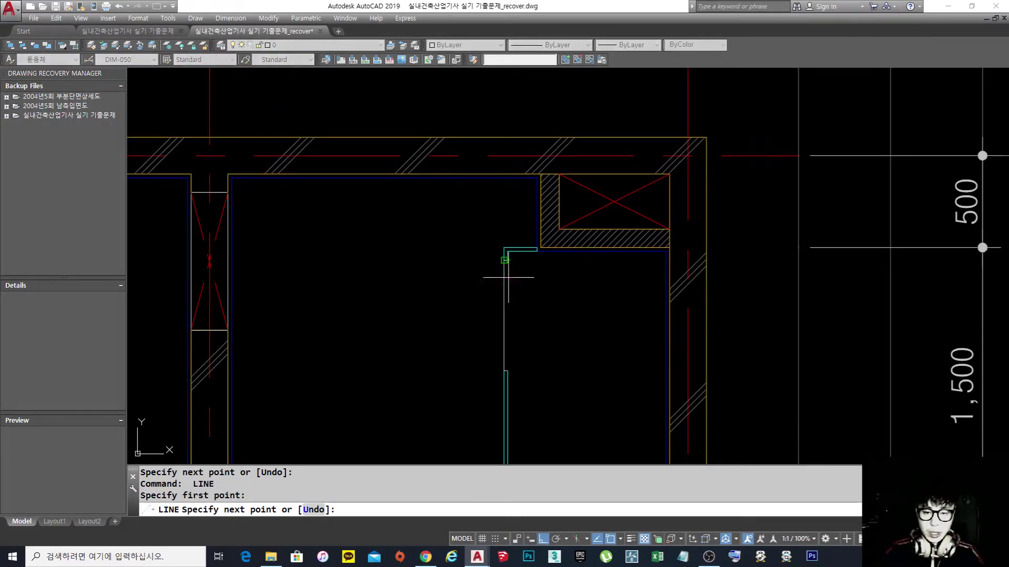
{"action": "left_click", "coordinate": [507, 371]}
{"action": "key", "text": "Return"}
- Move the shower partition and frame lines to the 숨은선 layer
{"action": "scroll", "coordinate": [525, 270], "scroll_direction": "down", "scroll_amount": 4}
{"action": "scroll", "coordinate": [532, 305], "scroll_direction": "up", "scroll_amount": 4}
{"action": "left_click", "coordinate": [513, 447]}
{"action": "left_click", "coordinate": [478, 238]}
{"action": "left_click", "coordinate": [381, 44]}
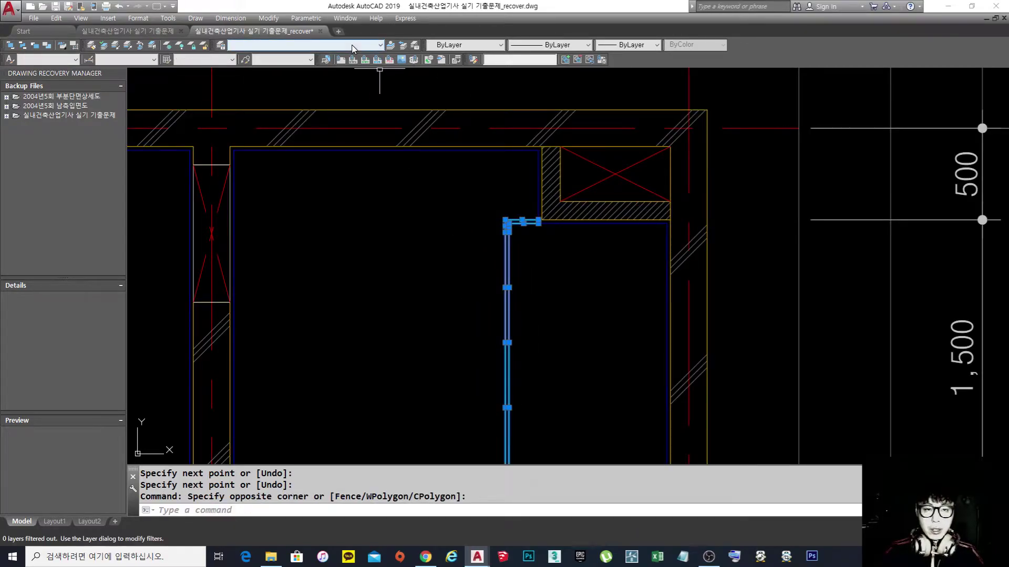
{"action": "scroll", "coordinate": [320, 231], "scroll_direction": "down", "scroll_amount": 3}
{"action": "scroll", "coordinate": [320, 231], "scroll_direction": "down", "scroll_amount": 7}
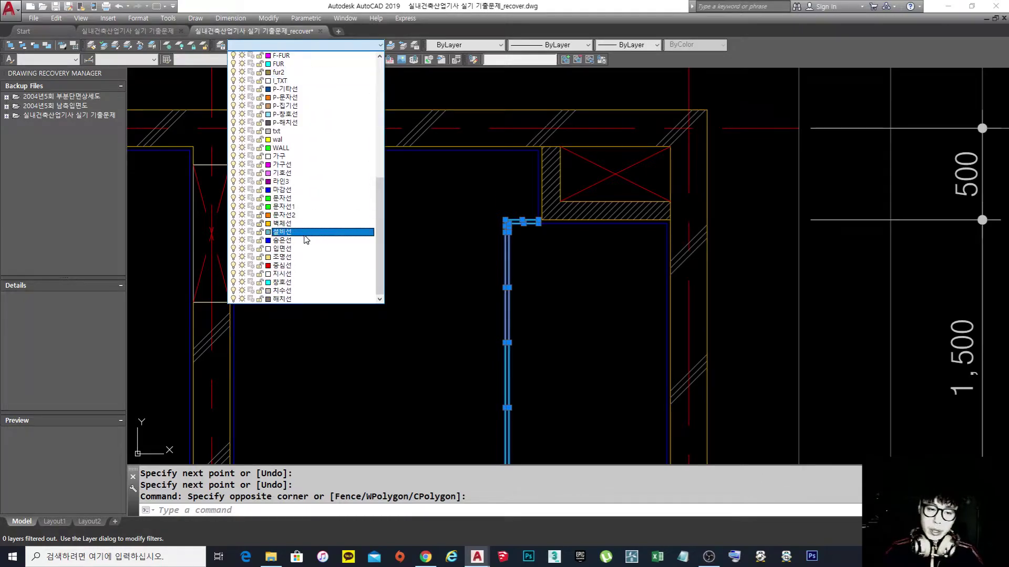
{"action": "left_click", "coordinate": [310, 240]}
{"action": "key", "text": "Escape"}
{"action": "scroll", "coordinate": [513, 252], "scroll_direction": "down", "scroll_amount": 2}
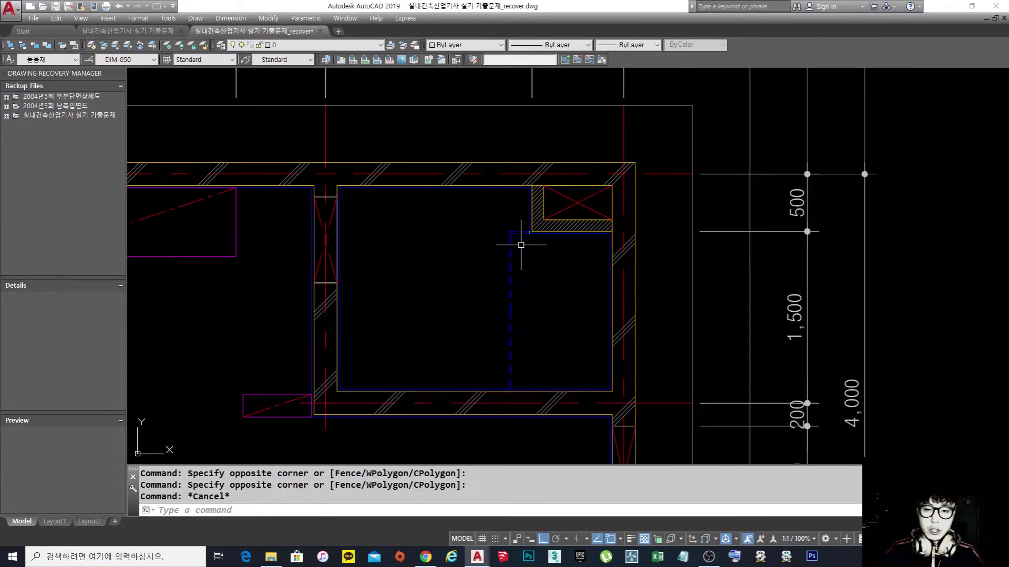
- Match the properties of the frame's short horizontal line to the remaining shower partition lines
{"action": "key", "text": "Return"}
{"action": "scroll", "coordinate": [524, 230], "scroll_direction": "up", "scroll_amount": 4}
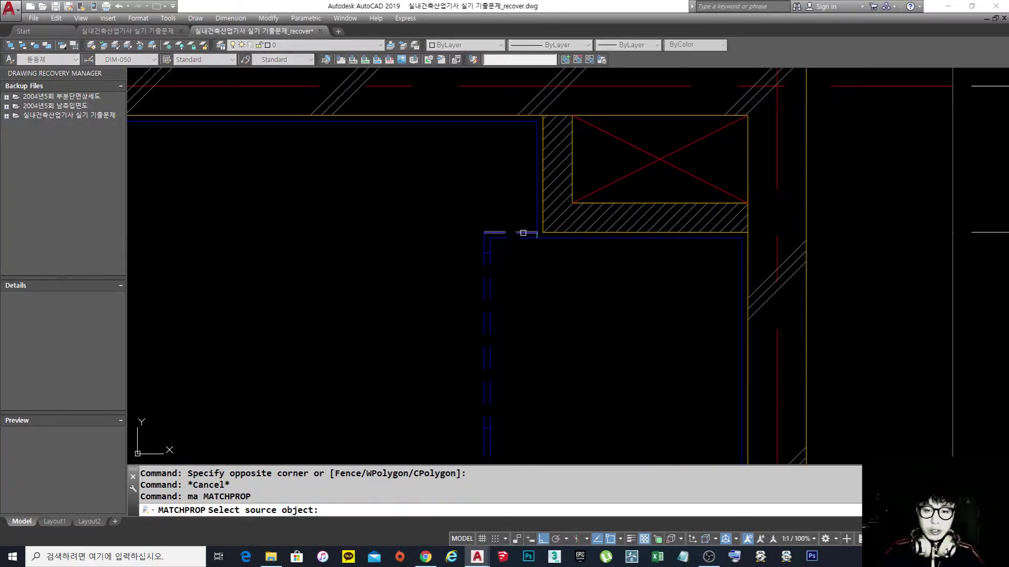
{"action": "left_click", "coordinate": [521, 233]}
{"action": "left_click", "coordinate": [503, 215]}
{"action": "left_click", "coordinate": [581, 302]}
{"action": "scroll", "coordinate": [529, 222], "scroll_direction": "down", "scroll_amount": 5}
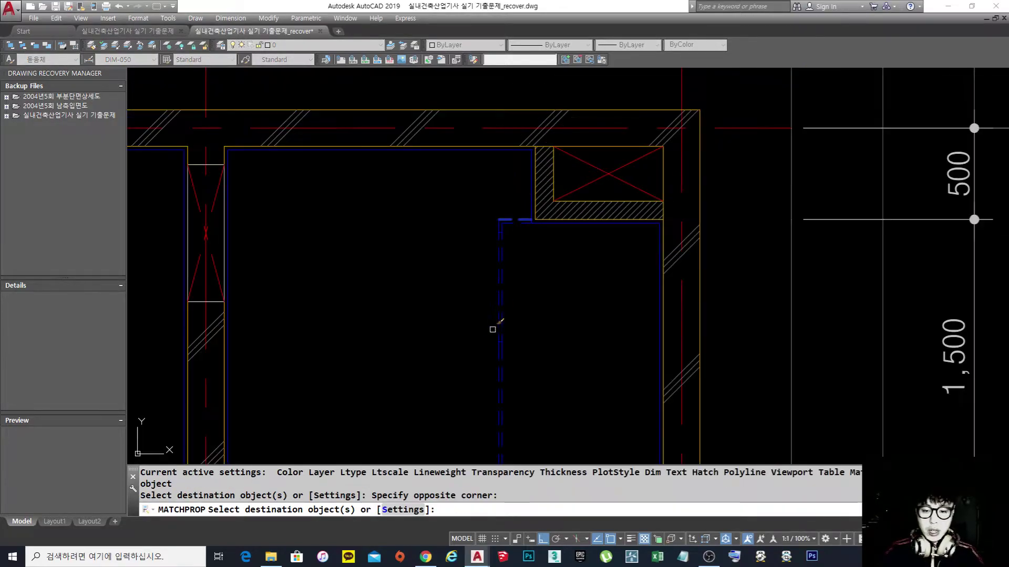
{"action": "left_click", "coordinate": [474, 332]}
{"action": "left_click", "coordinate": [503, 398]}
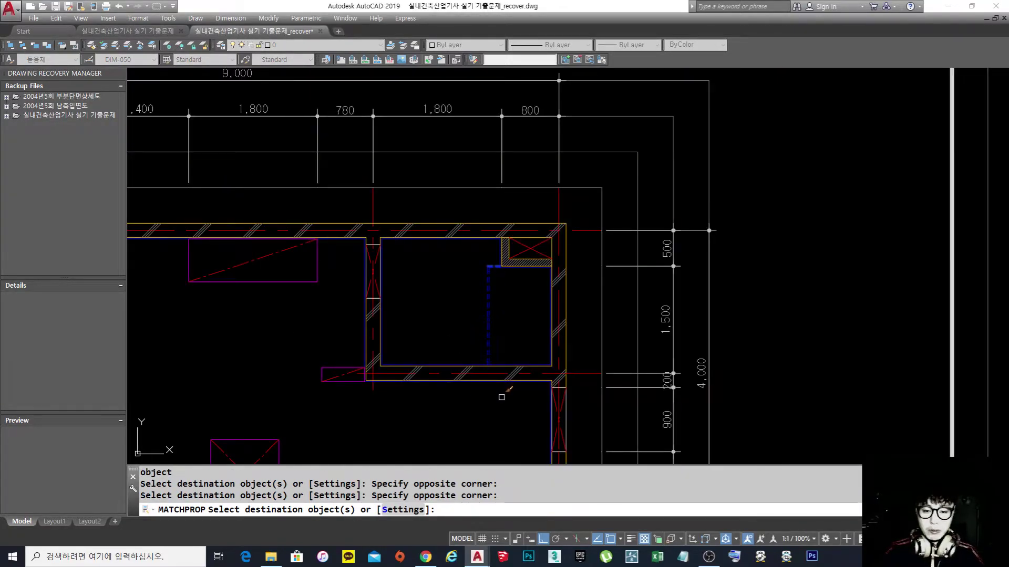
{"action": "key", "text": "Escape"}
{"action": "scroll", "coordinate": [497, 278], "scroll_direction": "up", "scroll_amount": 4}
{"action": "left_click", "coordinate": [489, 286]}
{"action": "left_click", "coordinate": [461, 244]}
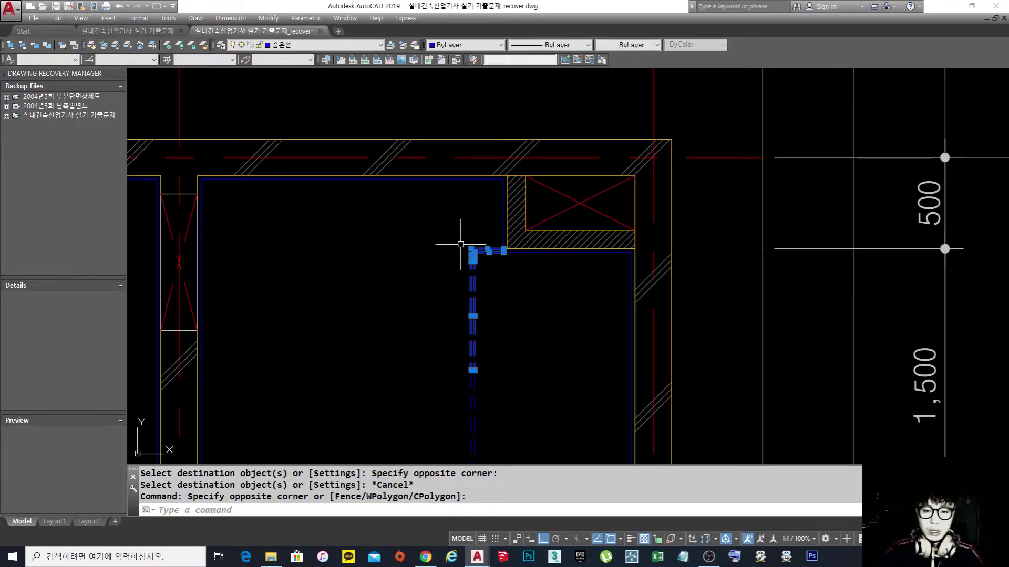
{"action": "key", "text": "Escape"}
{"action": "scroll", "coordinate": [512, 278], "scroll_direction": "down", "scroll_amount": 2}
{"action": "middle_click_drag", "start_coordinate": [513, 286], "coordinate": [489, 280]}
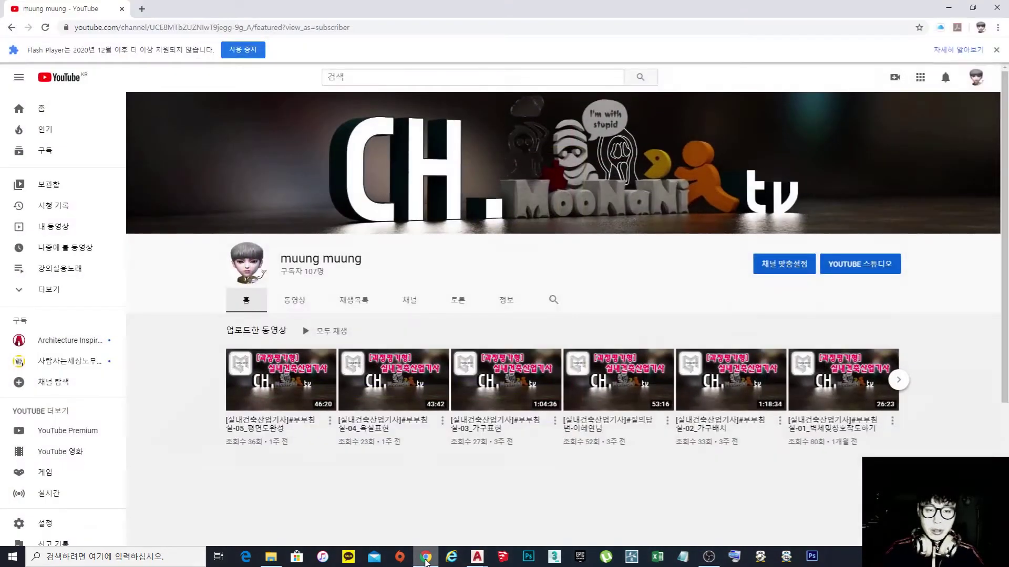
- Switch to Chrome, search the web for 샤워부스 유리월 and enlarge the image result showing a glass shower partition before a bathtub
{"action": "left_click", "coordinate": [426, 556]}
{"action": "left_click", "coordinate": [142, 9]}
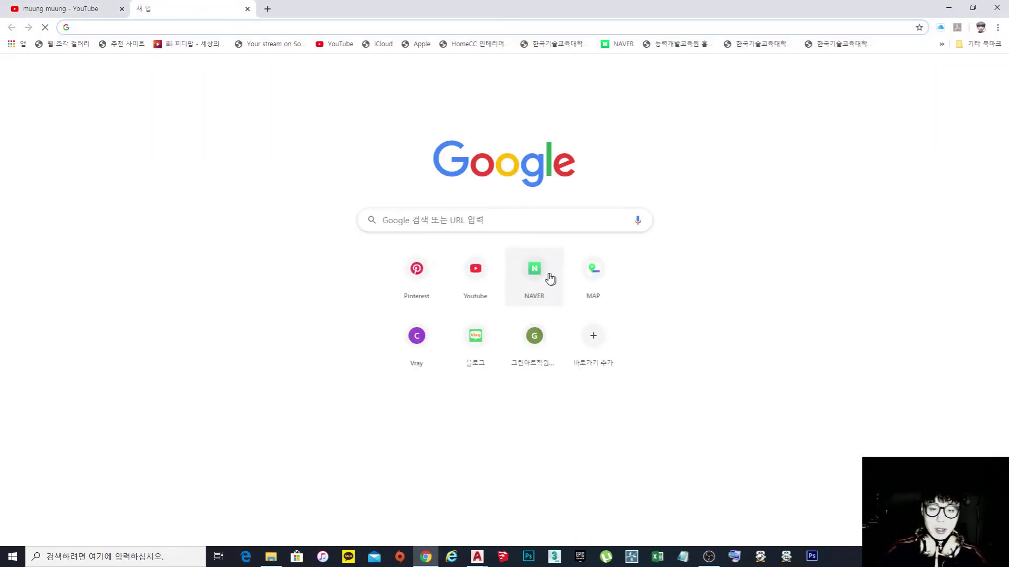
{"action": "left_click", "coordinate": [500, 224]}
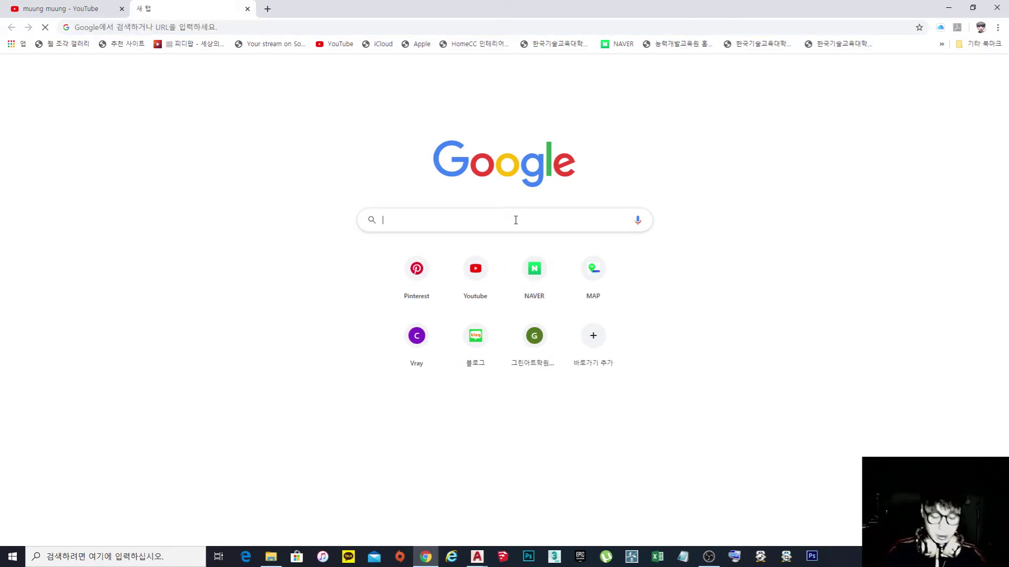
{"action": "type", "text": "ti"}
{"action": "key", "text": "BackSpace"}
{"action": "key", "text": "BackSpace"}
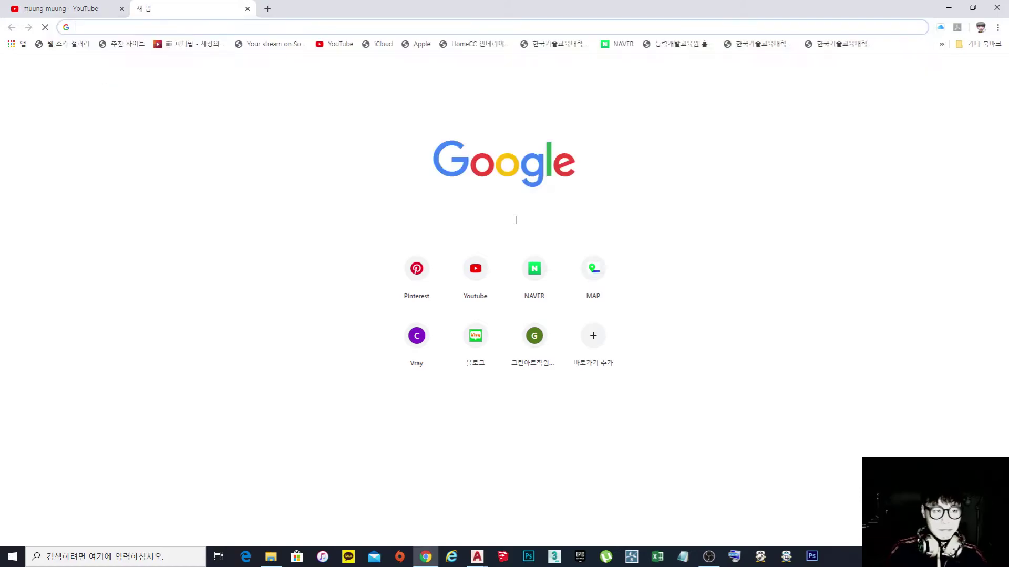
{"action": "type", "text": "샤웜"}
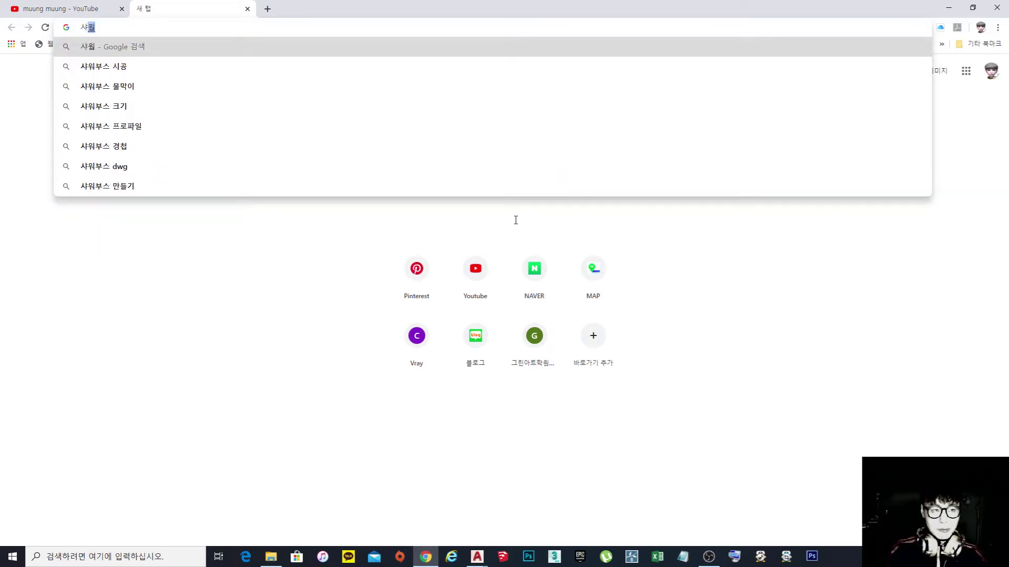
{"action": "type", "text": "스 유리월"}
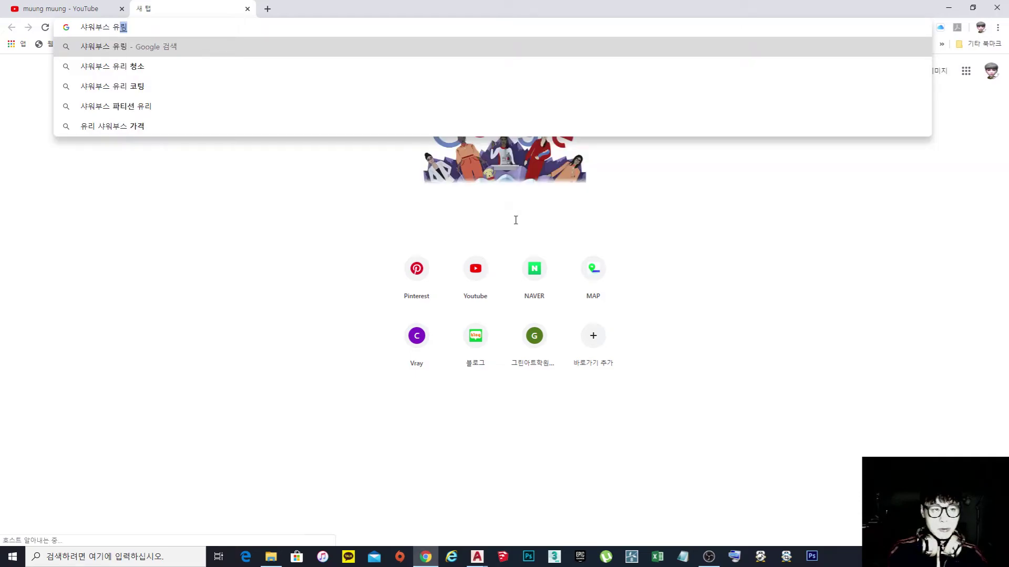
{"action": "key", "text": "Return"}
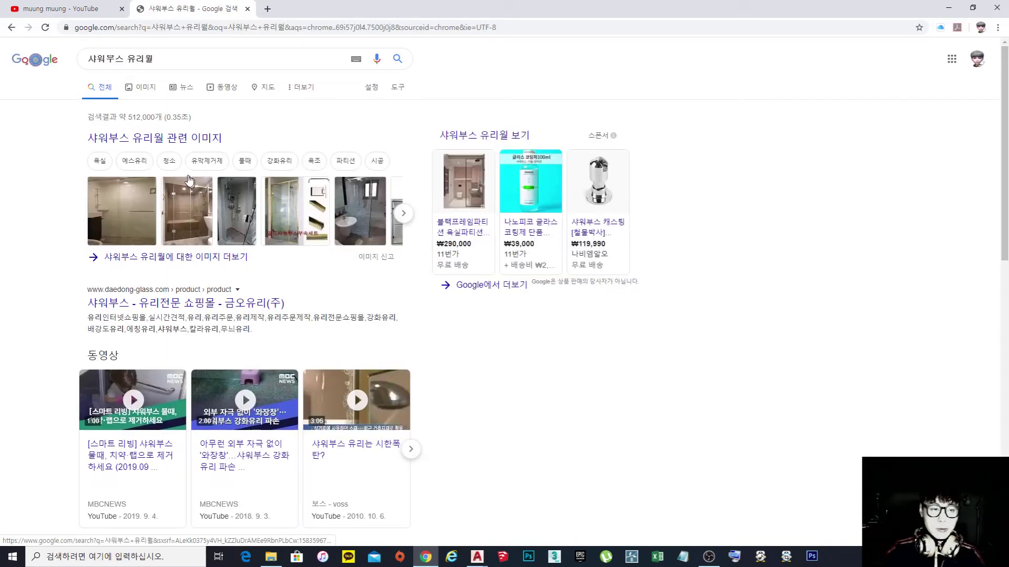
{"action": "left_click", "coordinate": [156, 138]}
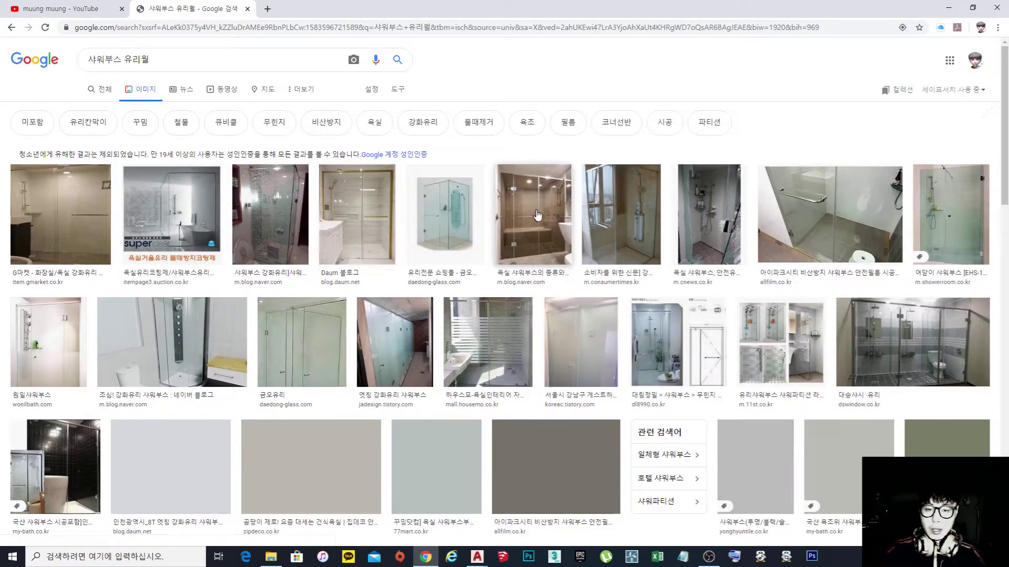
{"action": "left_click", "coordinate": [537, 216]}
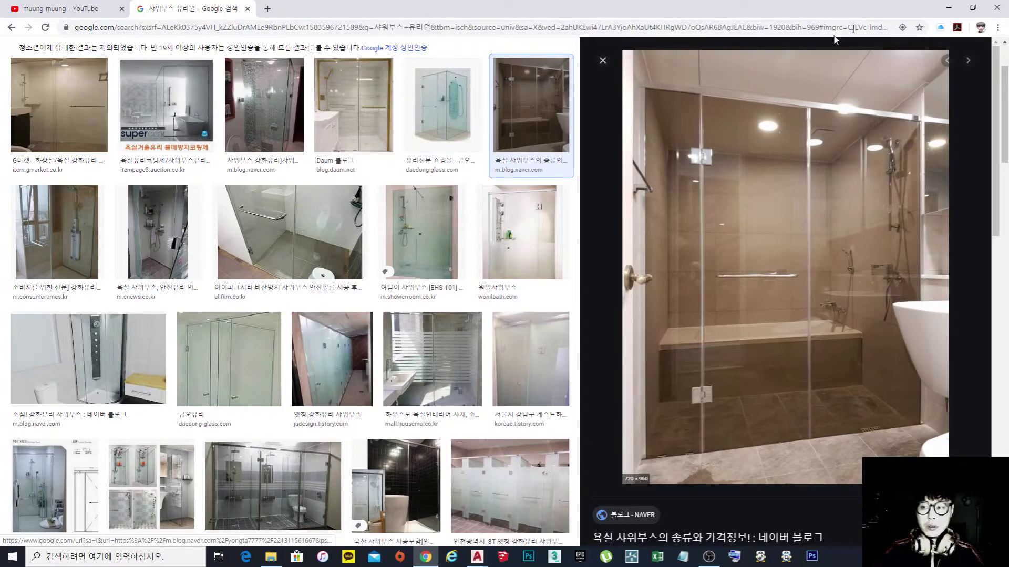
- Return to AutoCAD and examine the toilet, washbasin and hatched ledge in the finished bathroom plan
{"action": "left_click", "coordinate": [949, 9]}
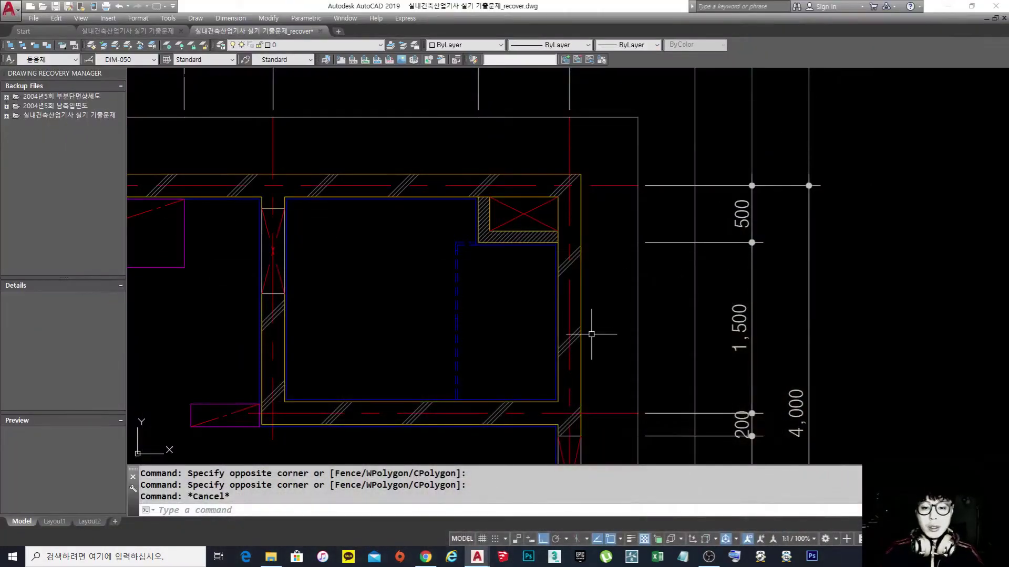
{"action": "middle_click_drag", "start_coordinate": [590, 333], "coordinate": [649, 315]}
{"action": "middle_click_drag", "start_coordinate": [525, 264], "coordinate": [584, 269]}
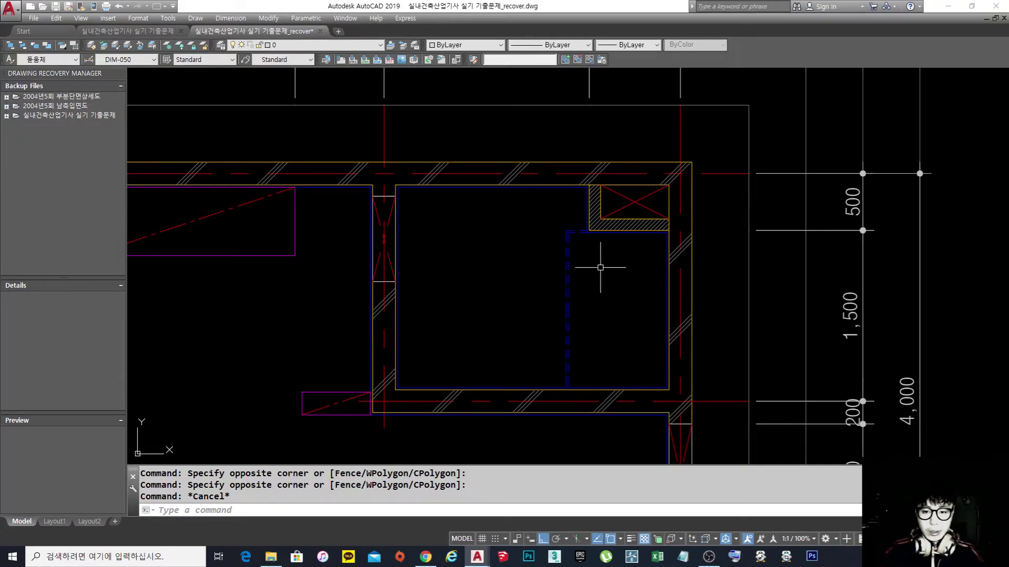
{"action": "scroll", "coordinate": [601, 268], "scroll_direction": "down", "scroll_amount": 5}
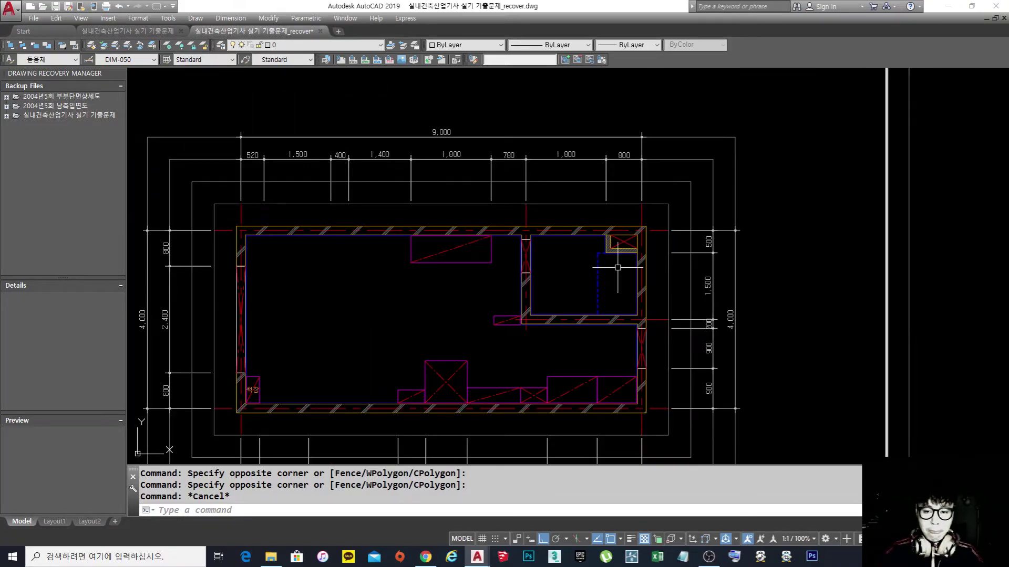
{"action": "scroll", "coordinate": [600, 267], "scroll_direction": "down", "scroll_amount": 2}
{"action": "middle_click_drag", "start_coordinate": [347, 291], "coordinate": [610, 292]}
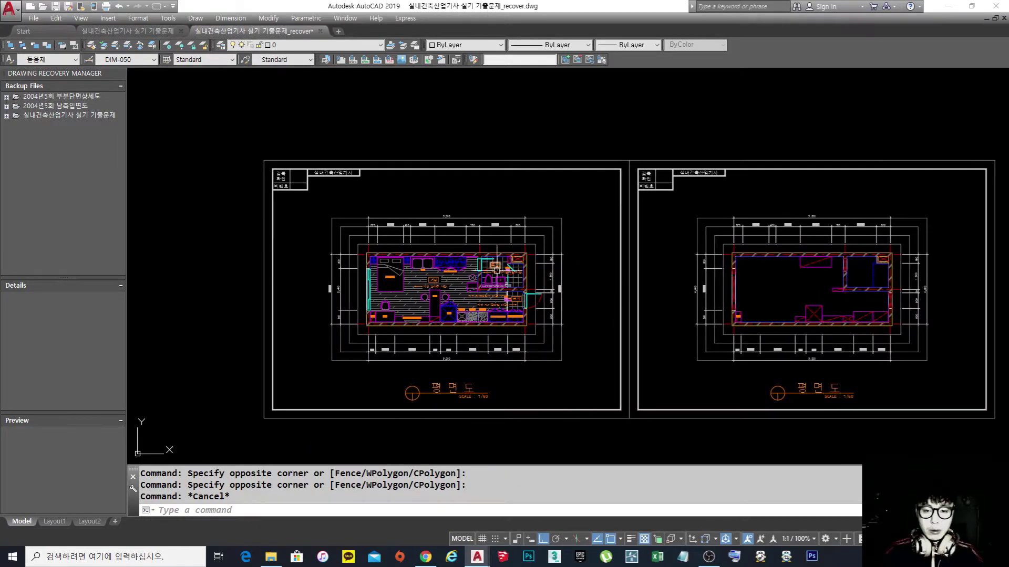
{"action": "scroll", "coordinate": [493, 271], "scroll_direction": "up", "scroll_amount": 4}
{"action": "scroll", "coordinate": [514, 282], "scroll_direction": "up", "scroll_amount": 5}
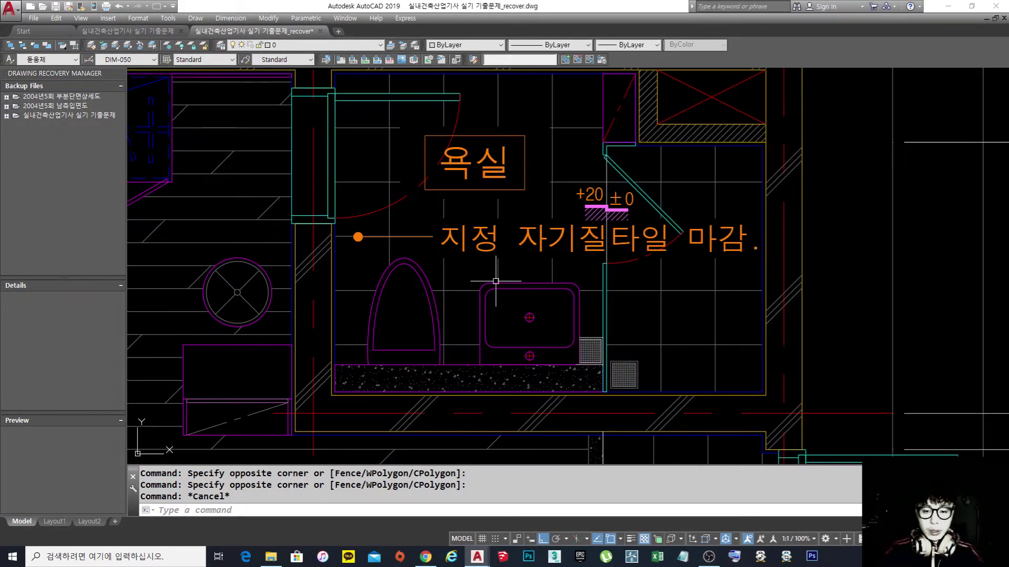
{"action": "middle_click_drag", "start_coordinate": [470, 362], "coordinate": [515, 355]}
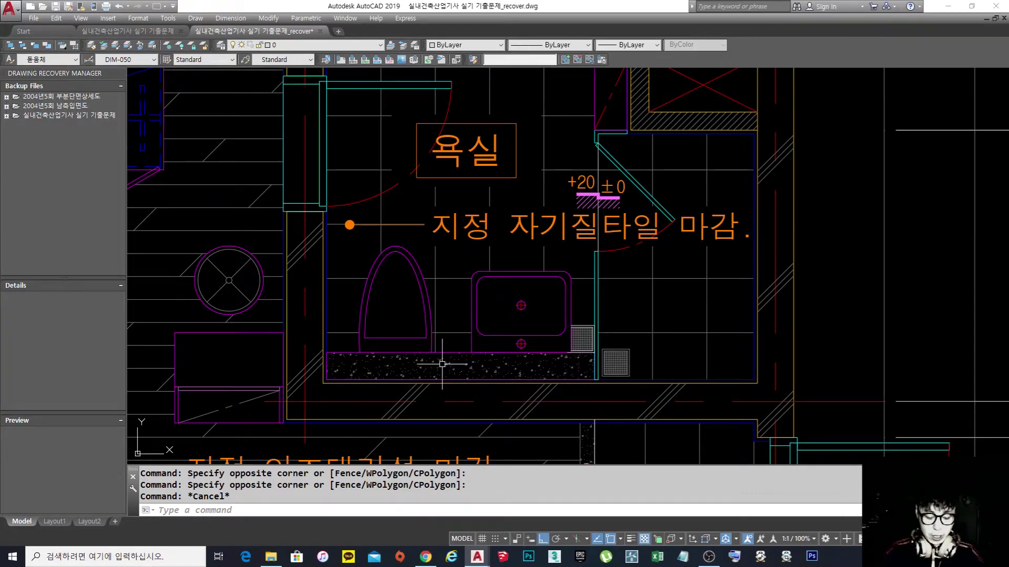
- Draw a rectangle around the hatched ledge in the finished bathroom plan
{"action": "type", "text": "rec"}
{"action": "key", "text": "Return"}
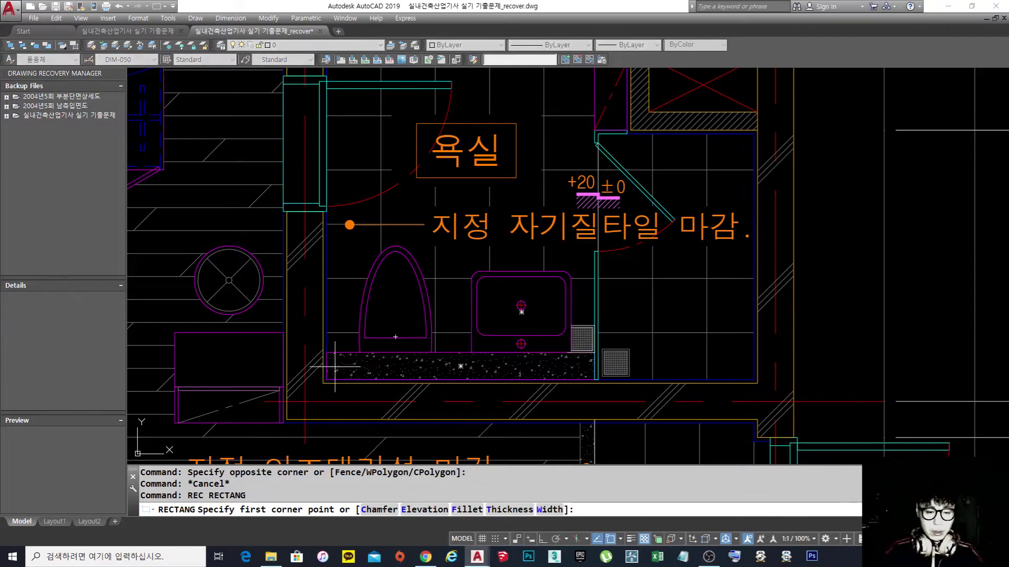
{"action": "scroll", "coordinate": [336, 368], "scroll_direction": "up", "scroll_amount": 2}
{"action": "left_click", "coordinate": [321, 387]}
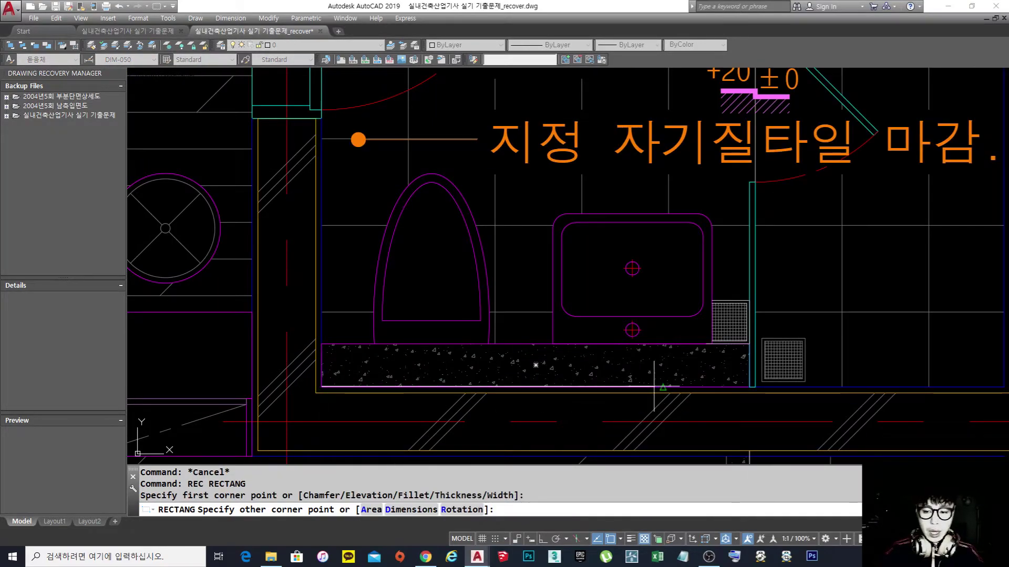
{"action": "left_click", "coordinate": [750, 345]}
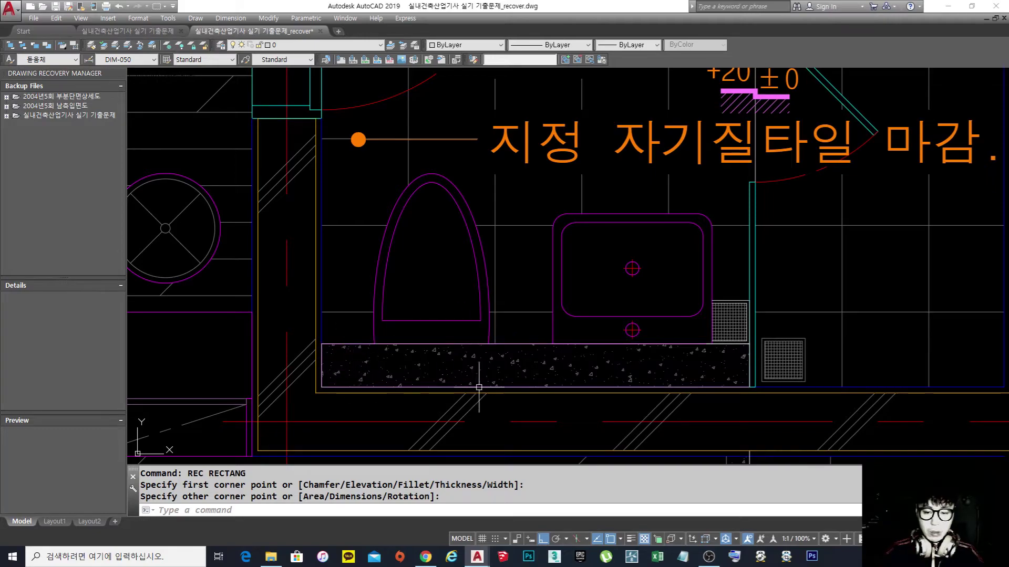
- Erase the rectangle just drawn around the hatched ledge
{"action": "type", "text": "e"}
{"action": "key", "text": "Return"}
{"action": "left_click", "coordinate": [535, 387]}
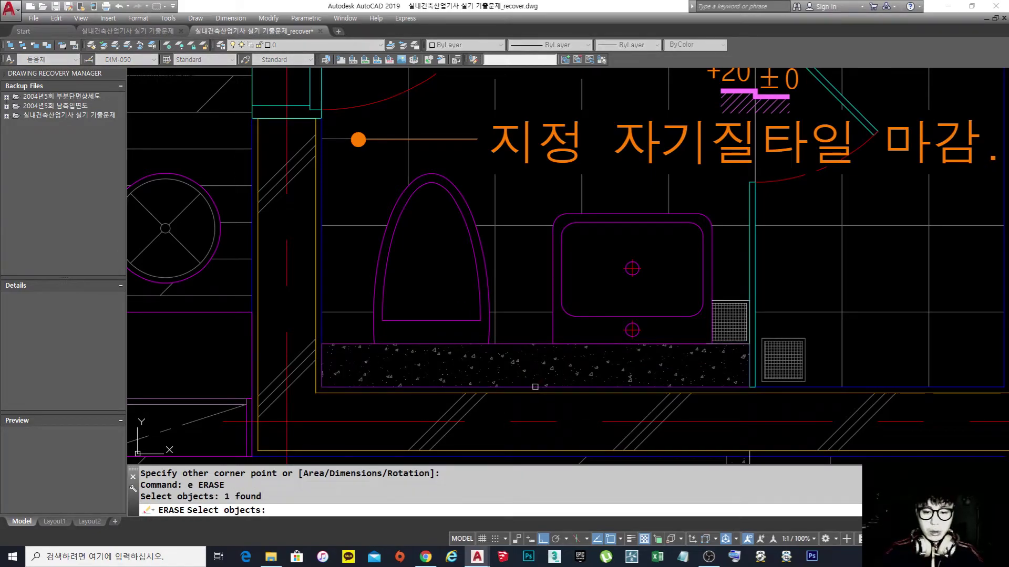
{"action": "key", "text": "Return"}
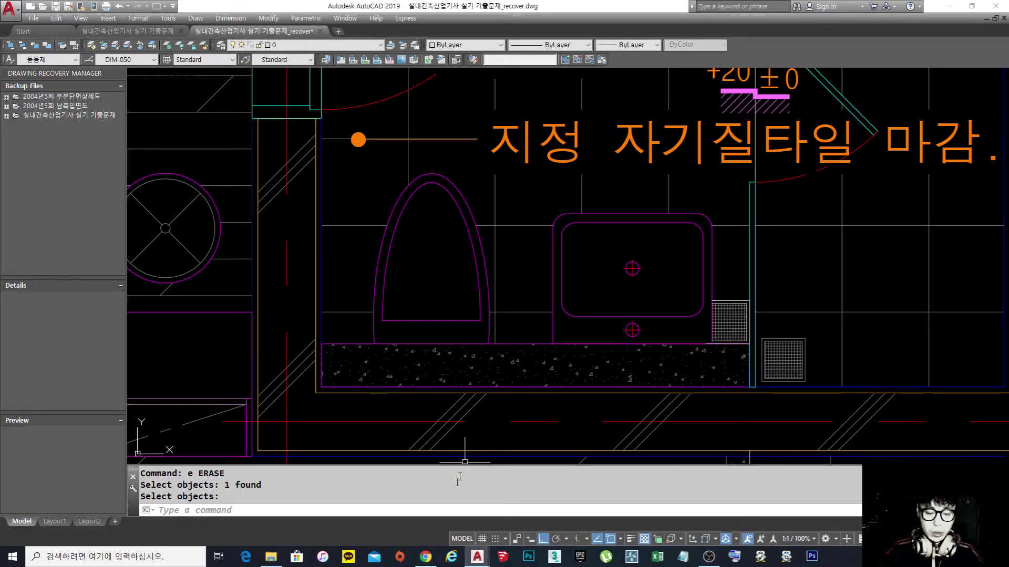
- Switch to Chrome, search Google Images for 욕실, enlarge a bathroom photo with washbasin and toilet, and browse further results
{"action": "left_click", "coordinate": [426, 557]}
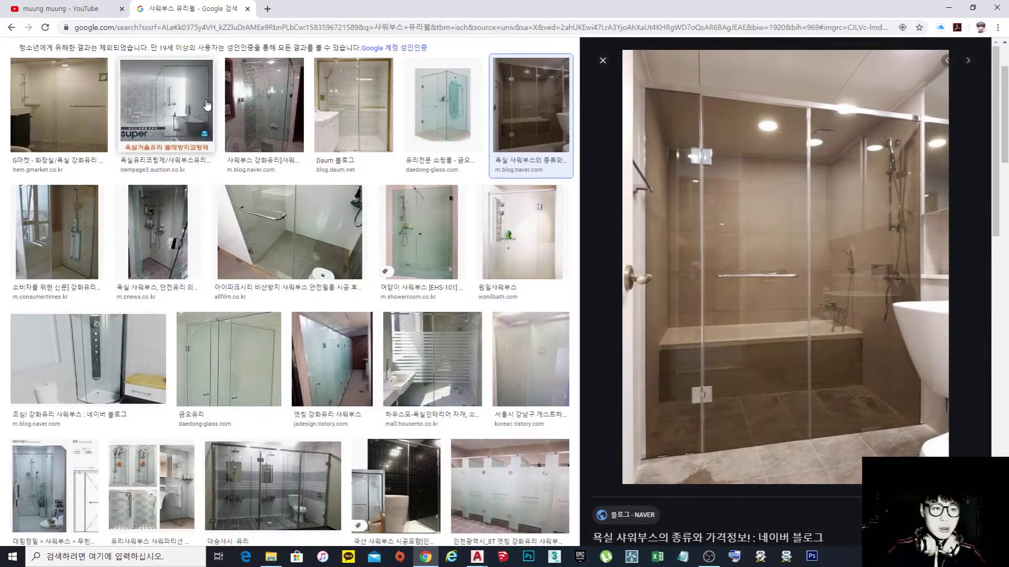
{"action": "scroll", "coordinate": [168, 106], "scroll_direction": "up", "scroll_amount": 2}
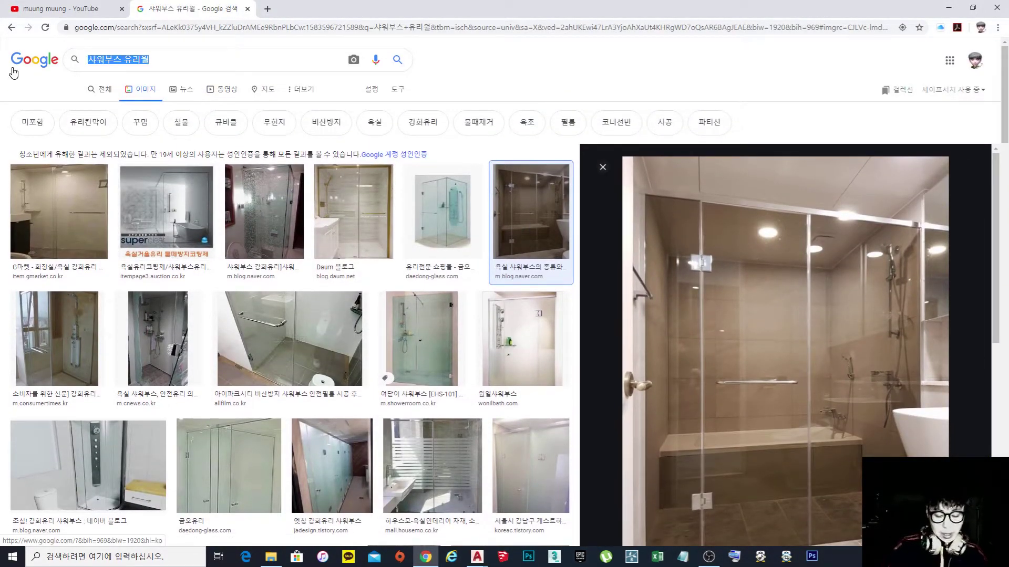
{"action": "type", "text": "욕시"}
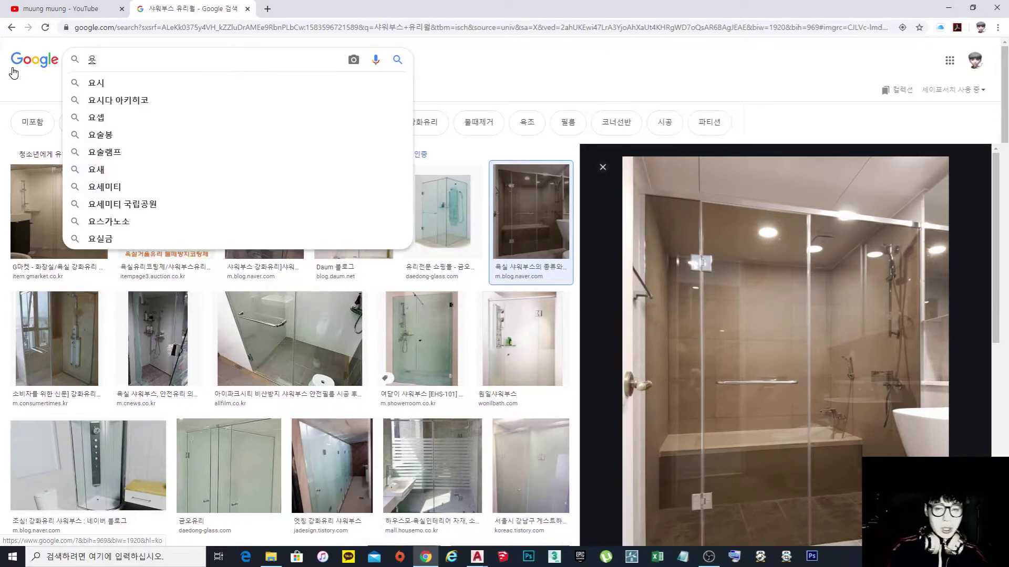
{"action": "type", "text": "ㄹ"}
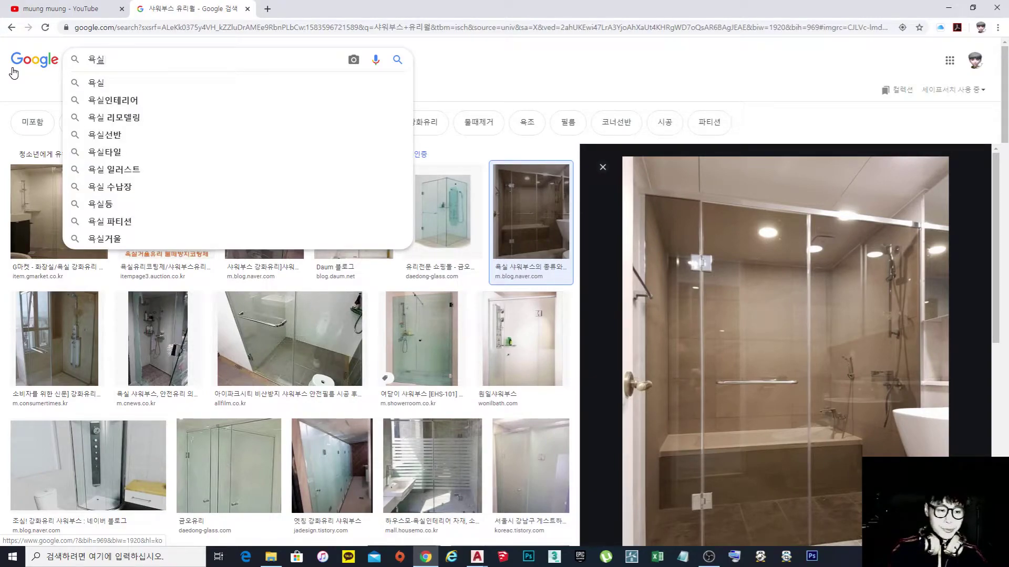
{"action": "key", "text": "Return"}
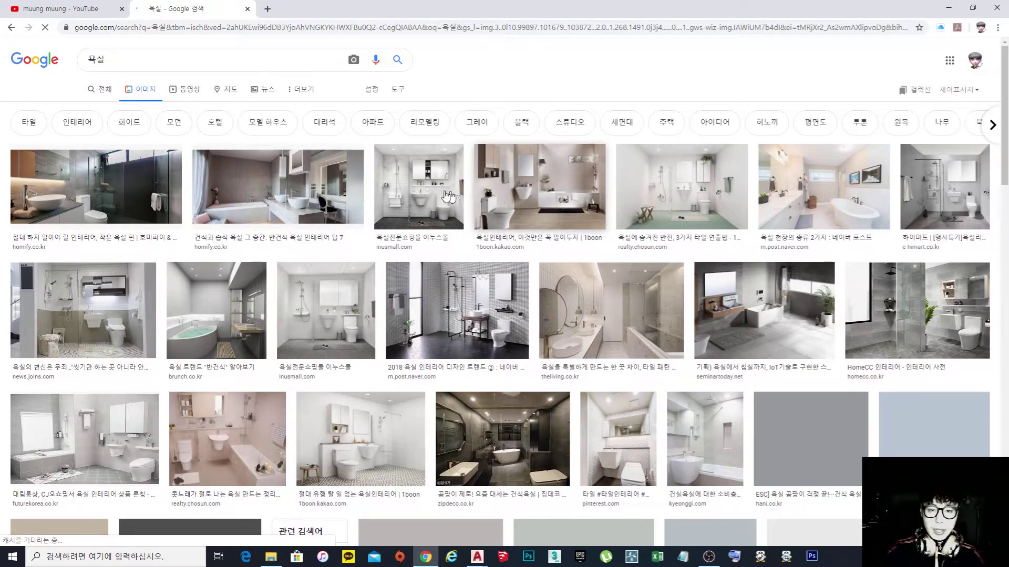
{"action": "left_click", "coordinate": [425, 199]}
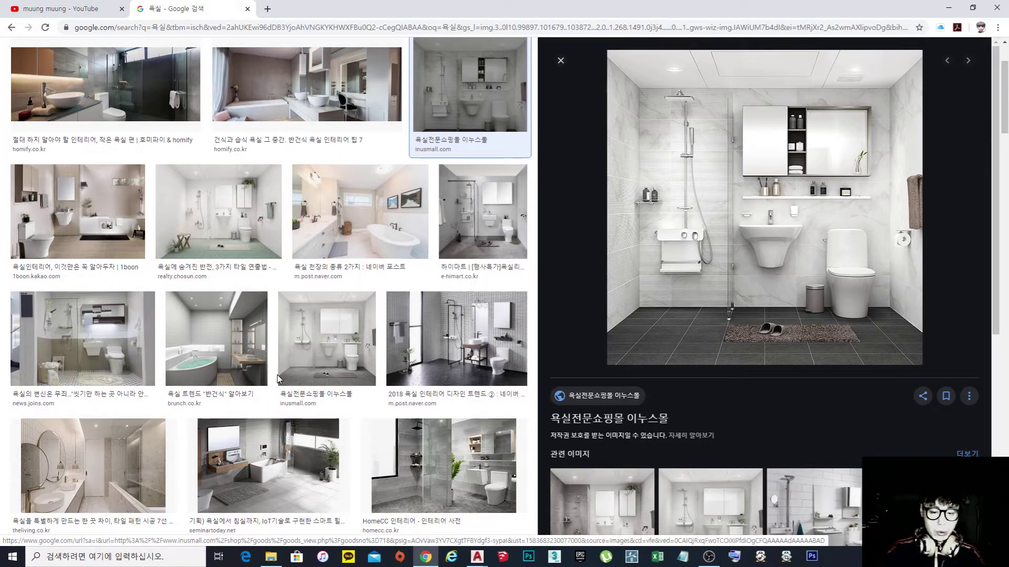
{"action": "scroll", "coordinate": [278, 378], "scroll_direction": "down", "scroll_amount": 4}
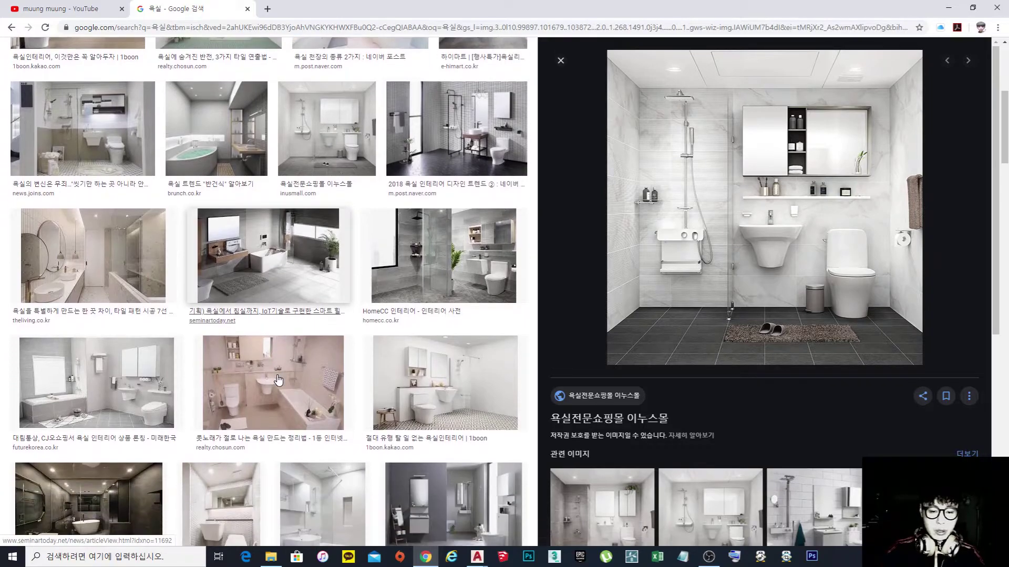
{"action": "scroll", "coordinate": [433, 386], "scroll_direction": "down", "scroll_amount": 2}
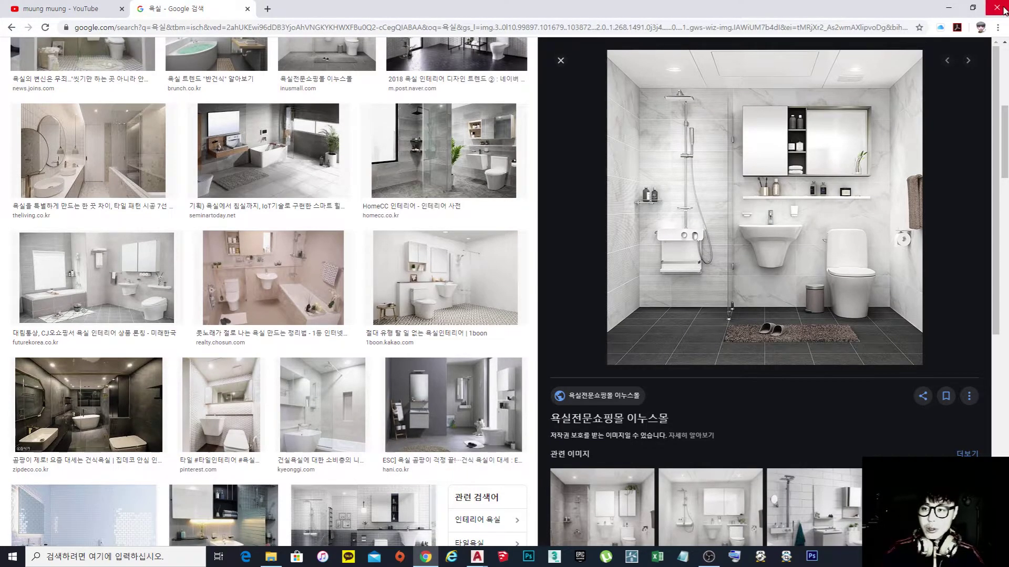
- Return to AutoCAD and trace the hatched ledge behind the toilet and washbasin with a rectangle in the finished plan
{"action": "left_click", "coordinate": [949, 8]}
{"action": "middle_click_drag", "start_coordinate": [616, 277], "coordinate": [566, 284]}
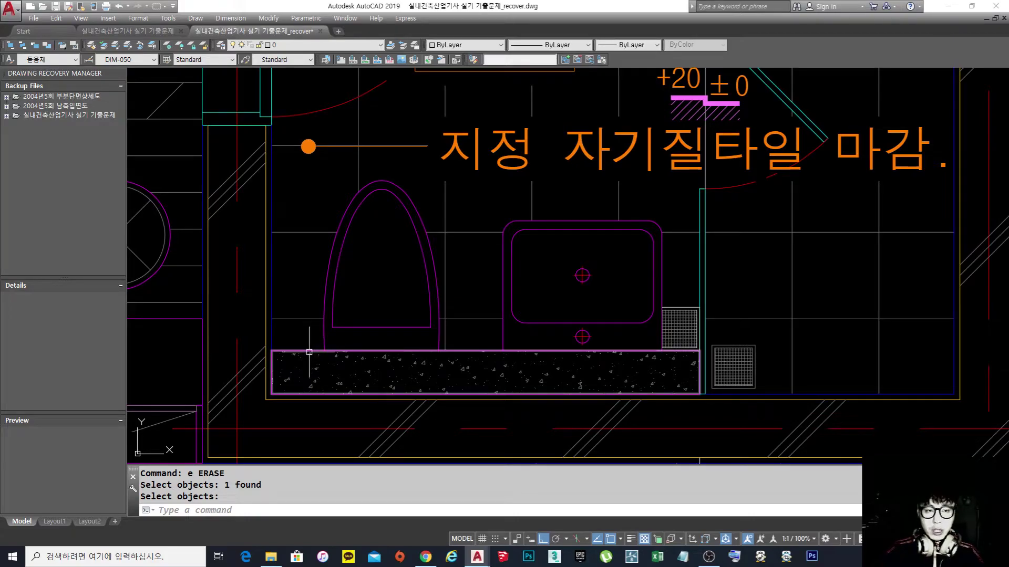
{"action": "type", "text": "rec"}
{"action": "key", "text": "space"}
{"action": "left_click", "coordinate": [272, 350]}
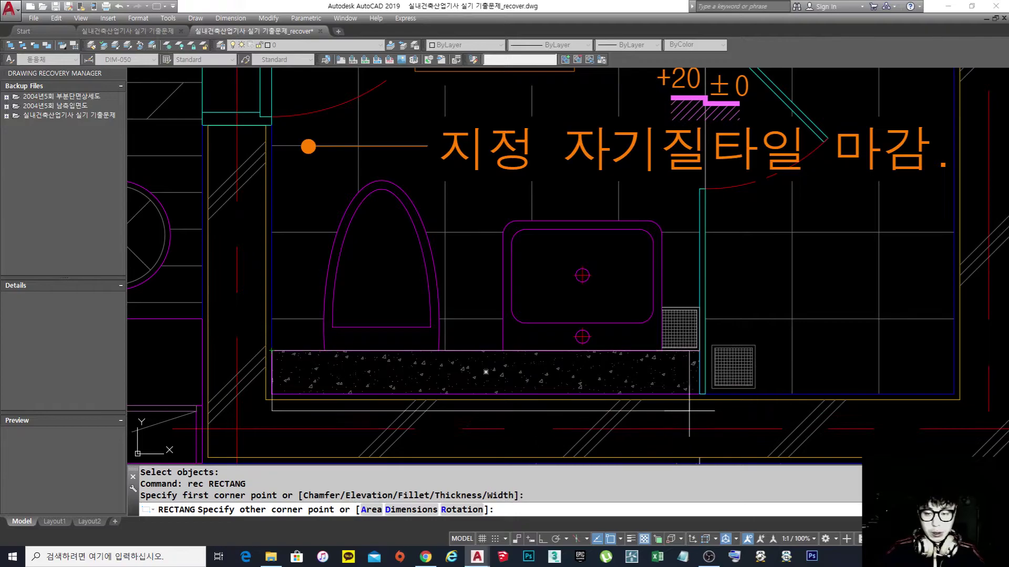
{"action": "left_click", "coordinate": [700, 394]}
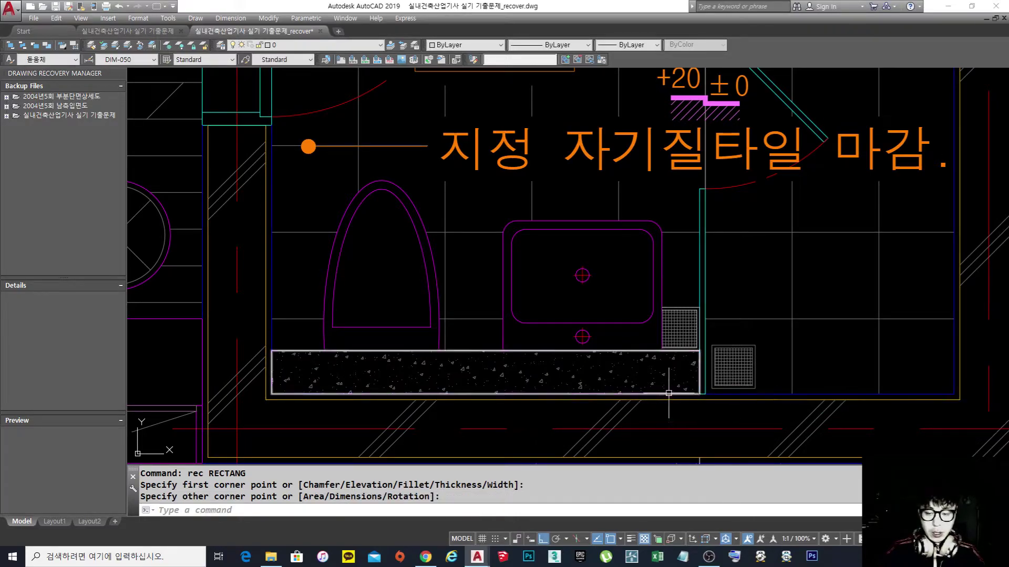
- Move the ledge rectangle from the finished plan to the matching lower-left wall corner of the working plan's bathroom
{"action": "type", "text": "m"}
{"action": "key", "text": "space"}
{"action": "left_click", "coordinate": [668, 394]}
{"action": "key", "text": "space"}
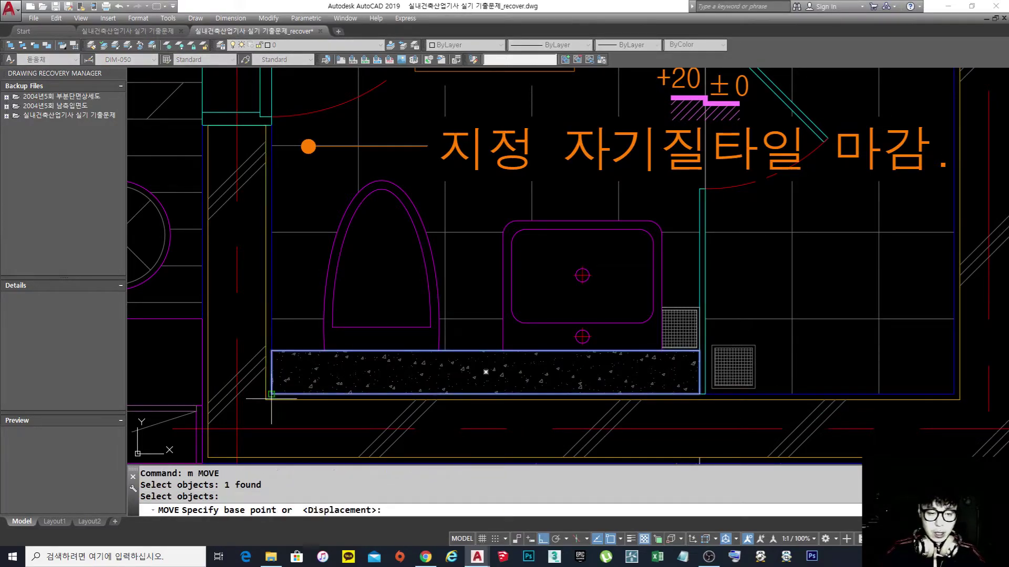
{"action": "left_click", "coordinate": [265, 400]}
{"action": "scroll", "coordinate": [237, 360], "scroll_direction": "down", "scroll_amount": 8}
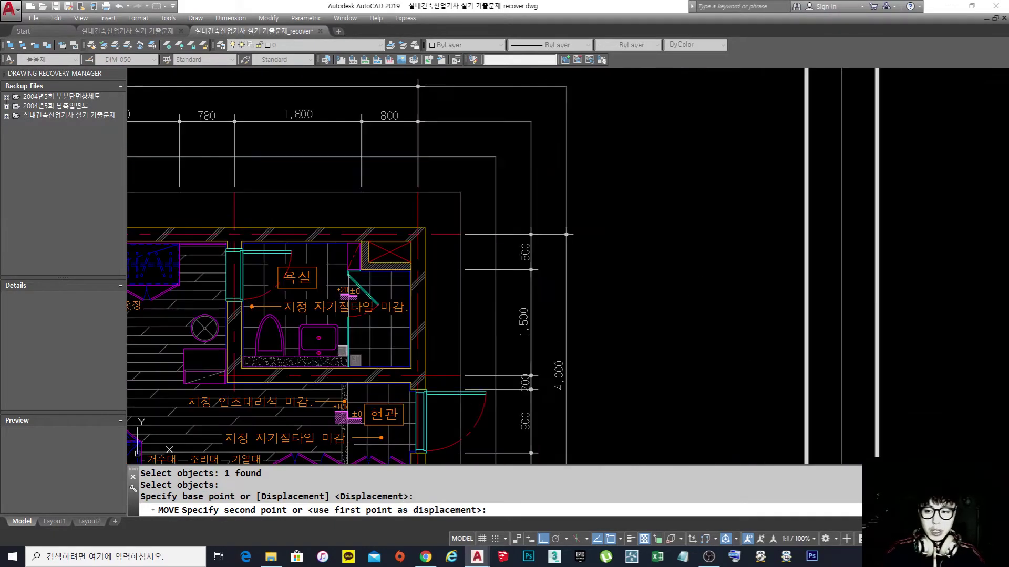
{"action": "middle_click_drag", "start_coordinate": [832, 371], "coordinate": [452, 302]}
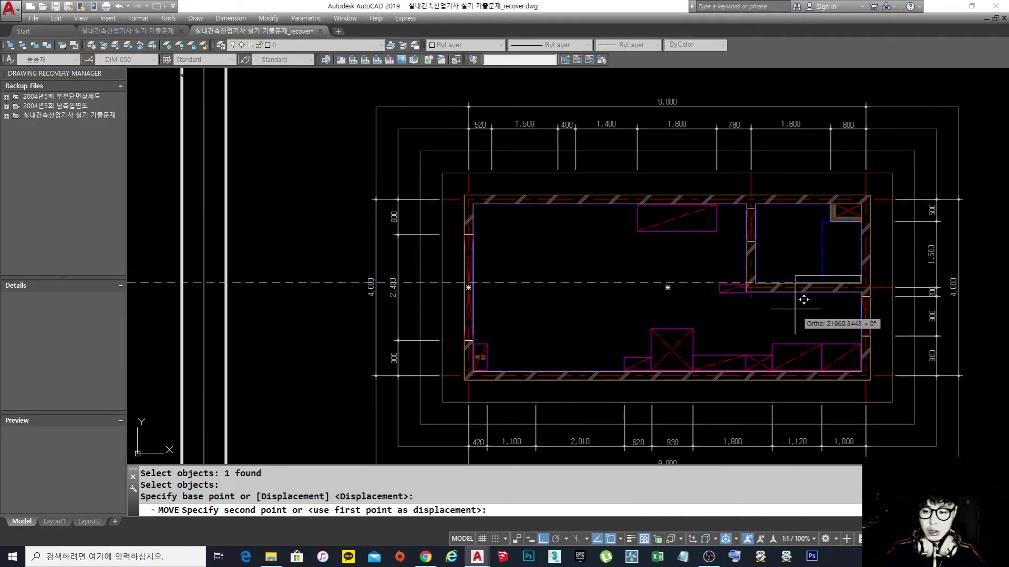
{"action": "scroll", "coordinate": [776, 266], "scroll_direction": "up", "scroll_amount": 6}
{"action": "left_click", "coordinate": [480, 309]}
{"action": "scroll", "coordinate": [682, 291], "scroll_direction": "down", "scroll_amount": 6}
{"action": "middle_click_drag", "start_coordinate": [683, 291], "coordinate": [613, 322]}
{"action": "key", "text": "Escape"}
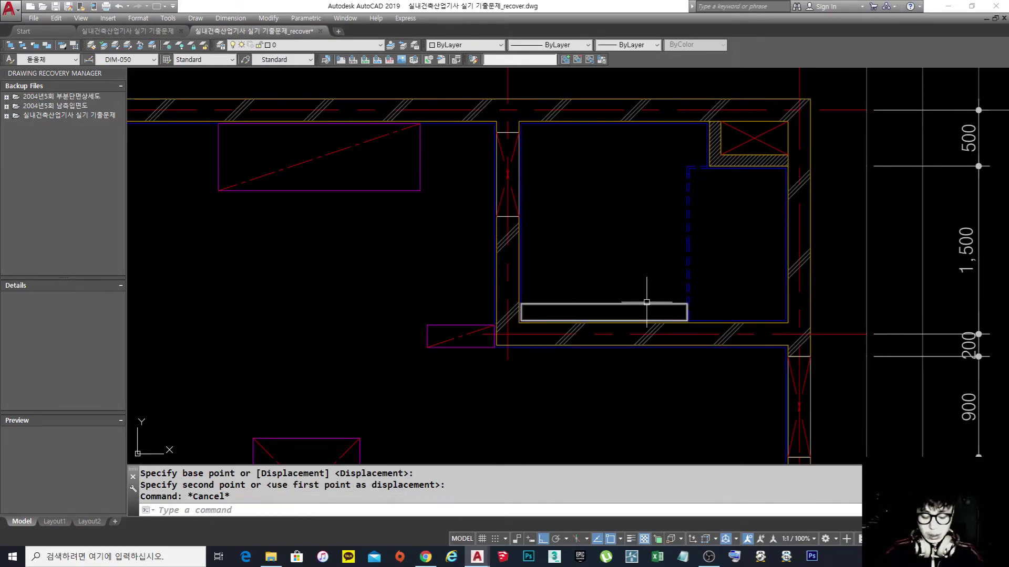
- Draw a diagonal line across the ledge rectangle from its lower-left to its upper-right corner
{"action": "type", "text": "l"}
{"action": "key", "text": "Return"}
{"action": "scroll", "coordinate": [540, 303], "scroll_direction": "up", "scroll_amount": 4}
{"action": "left_click", "coordinate": [521, 320]}
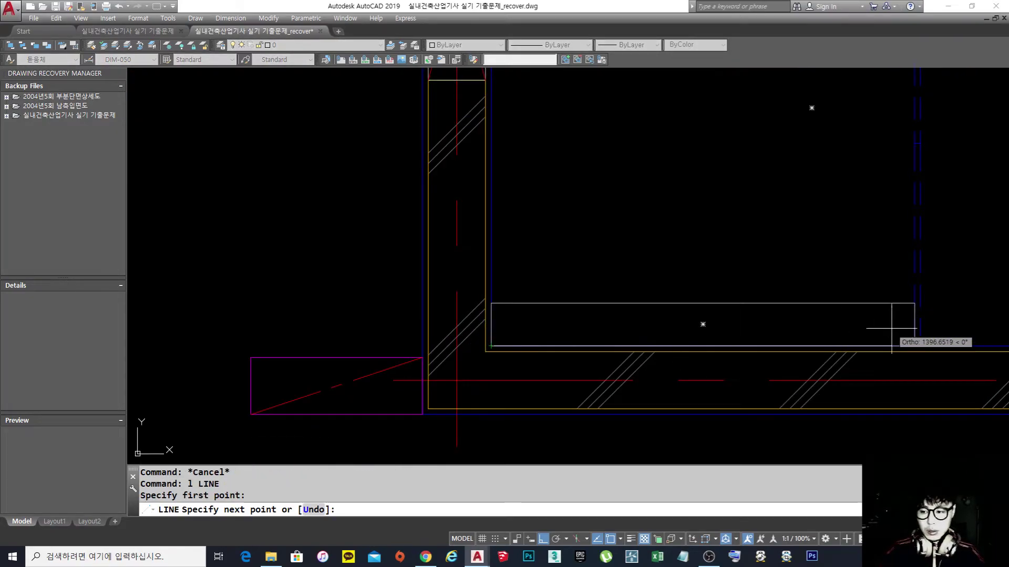
{"action": "left_click", "coordinate": [914, 303]}
{"action": "key", "text": "Return"}
- Match the properties of the neighbouring magenta cabinet outline to the ledge rectangle and its diagonal
{"action": "middle_click_drag", "start_coordinate": [801, 309], "coordinate": [710, 297]}
{"action": "type", "text": "ma"}
{"action": "key", "text": "Return"}
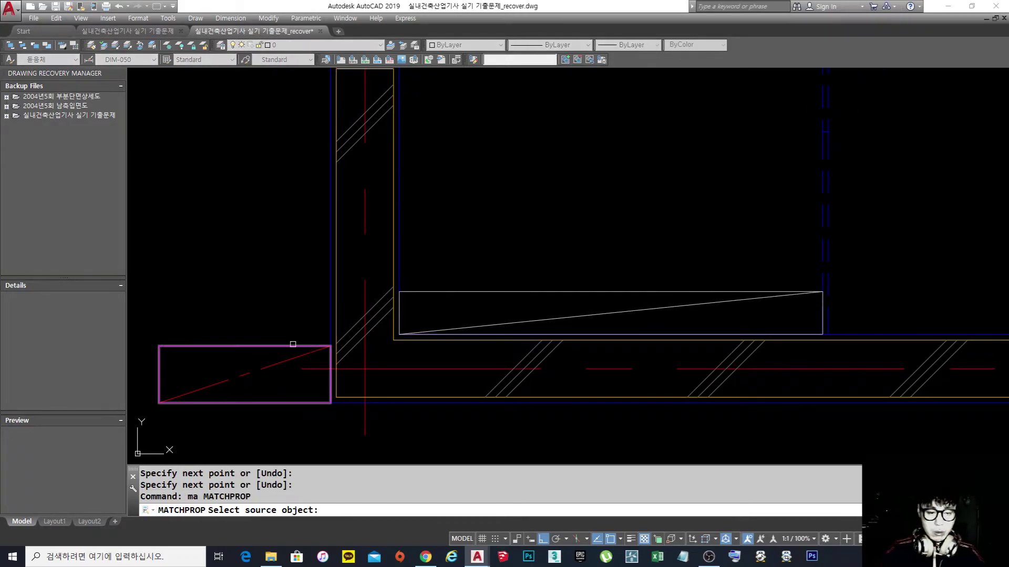
{"action": "left_click", "coordinate": [291, 346]}
{"action": "left_click", "coordinate": [484, 309]}
{"action": "left_click", "coordinate": [405, 288]}
{"action": "key", "text": "Return"}
- Match the properties of the neighbouring cabinet's red dashed diagonal to the ledge's diagonal line
{"action": "key", "text": "Return"}
{"action": "left_click", "coordinate": [297, 356]}
{"action": "left_click", "coordinate": [626, 320]}
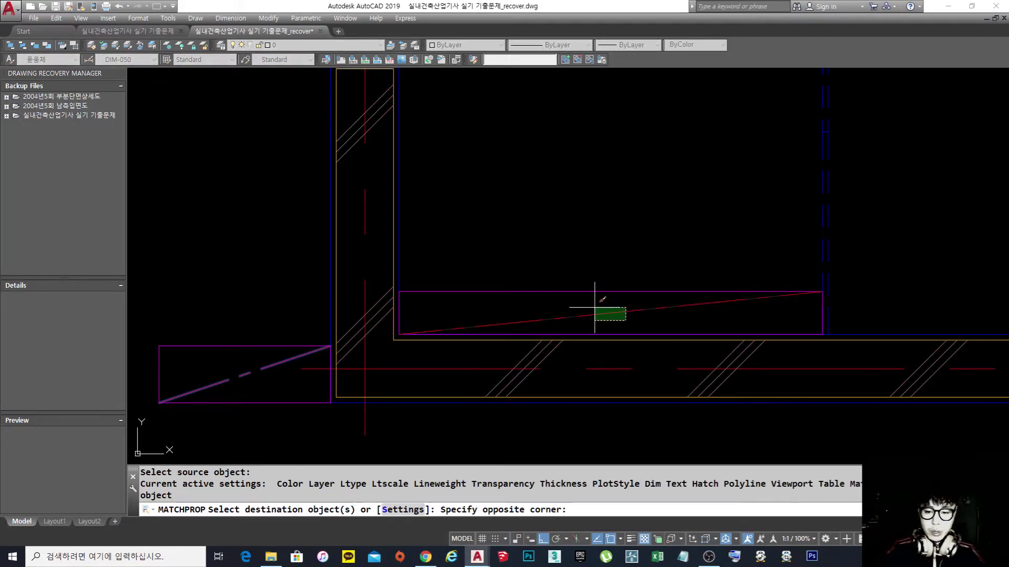
{"action": "left_click", "coordinate": [598, 300]}
{"action": "key", "text": "Return"}
{"action": "middle_click_drag", "start_coordinate": [675, 312], "coordinate": [591, 326]}
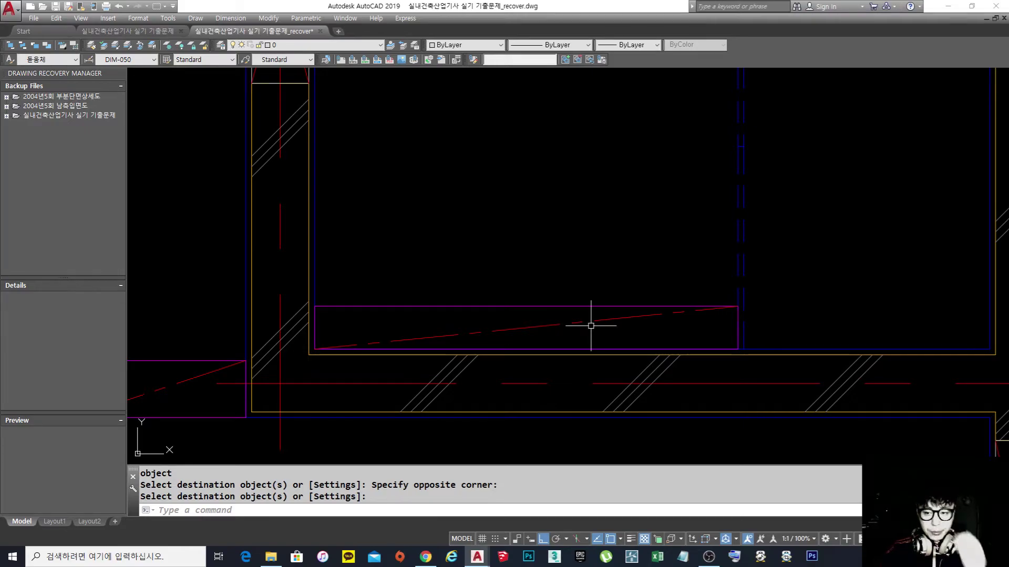
- Compare the new ledge with the finished bathroom plan, examining the hatched ledge, toilet, washbasin and floor drains
{"action": "scroll", "coordinate": [631, 302], "scroll_direction": "down", "scroll_amount": 2}
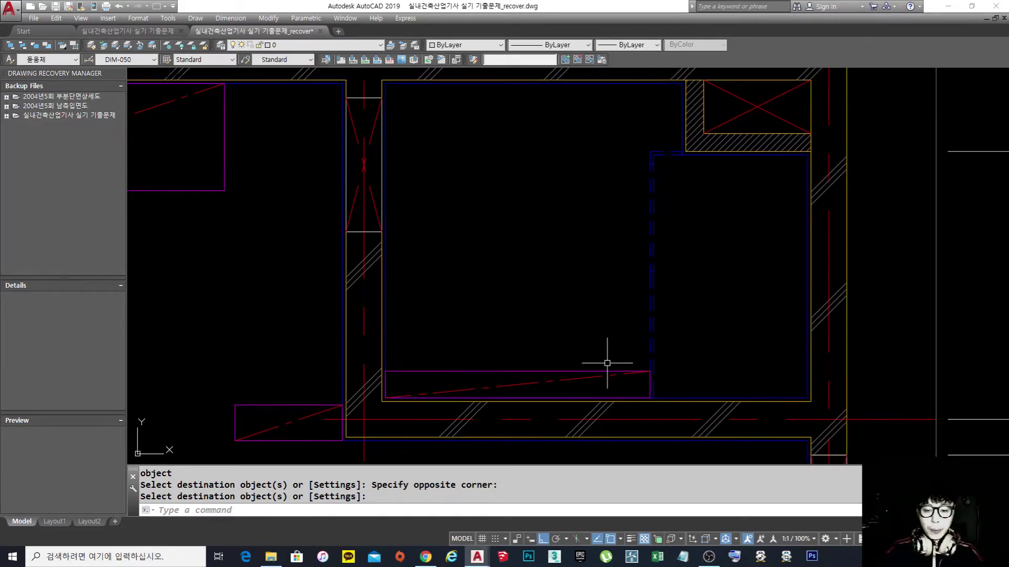
{"action": "middle_click_drag", "start_coordinate": [556, 379], "coordinate": [567, 340]}
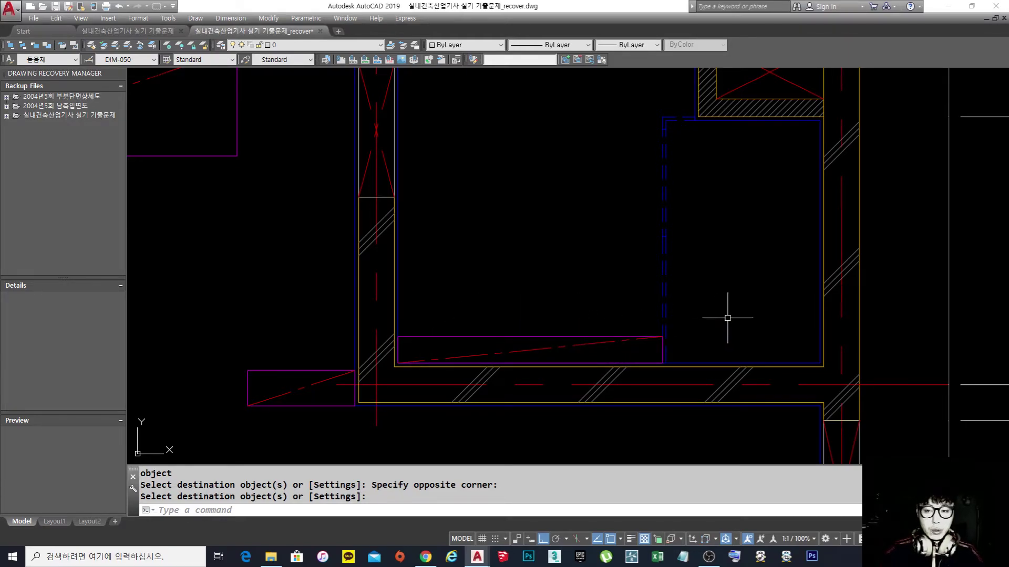
{"action": "scroll", "coordinate": [727, 318], "scroll_direction": "down", "scroll_amount": 4}
{"action": "middle_click_drag", "start_coordinate": [299, 342], "coordinate": [751, 342]}
{"action": "middle_click_drag", "start_coordinate": [210, 317], "coordinate": [444, 319]}
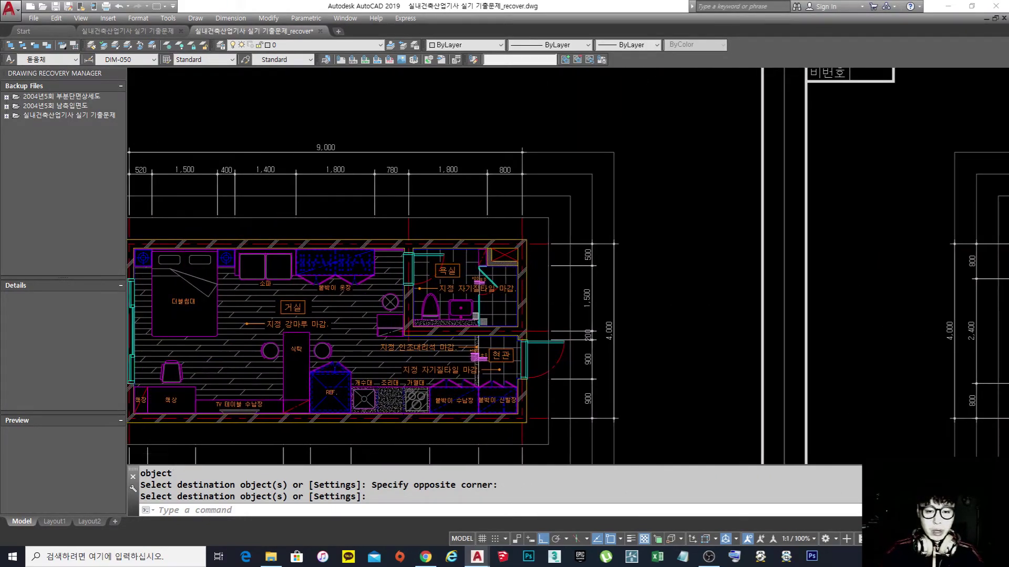
{"action": "scroll", "coordinate": [452, 323], "scroll_direction": "up", "scroll_amount": 10}
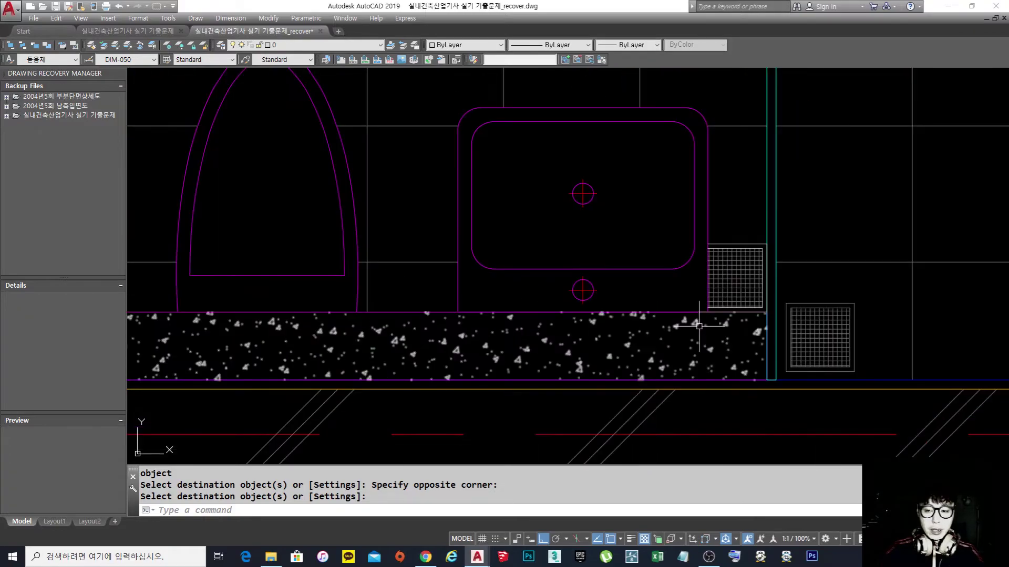
{"action": "scroll", "coordinate": [699, 326], "scroll_direction": "down", "scroll_amount": 2}
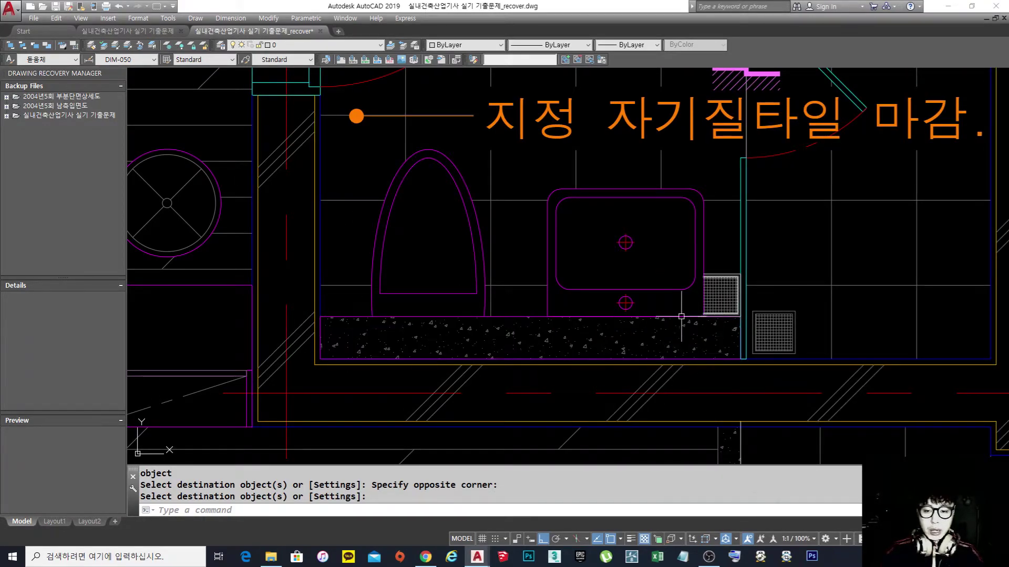
{"action": "middle_click_drag", "start_coordinate": [566, 323], "coordinate": [499, 366]}
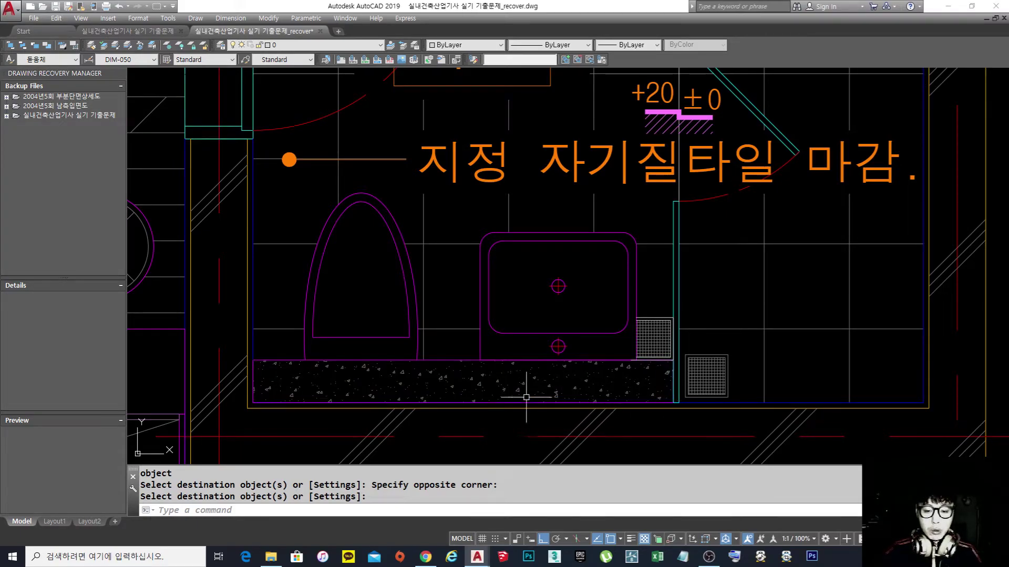
{"action": "left_click", "coordinate": [504, 399]}
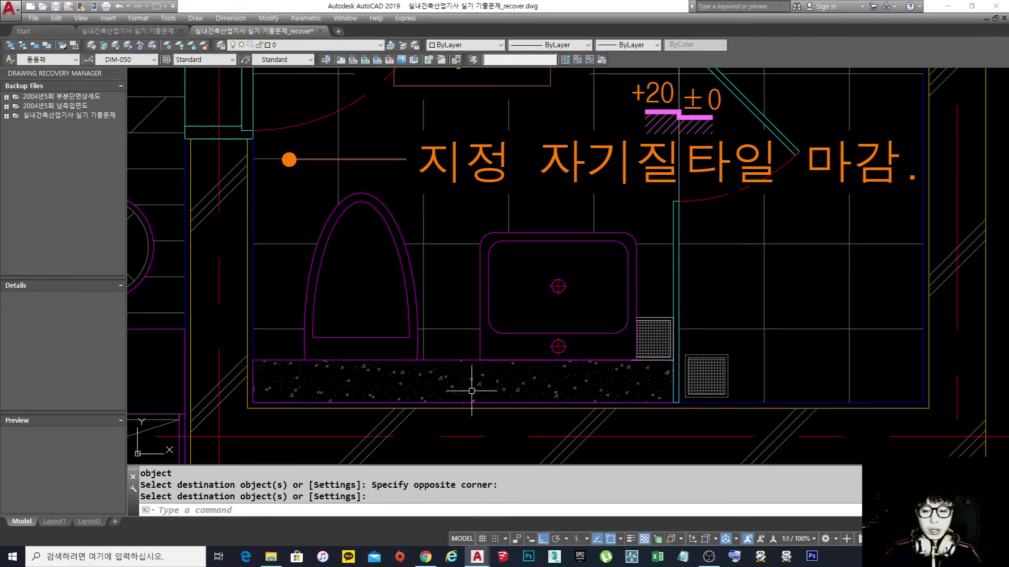
{"action": "scroll", "coordinate": [482, 377], "scroll_direction": "down", "scroll_amount": 6}
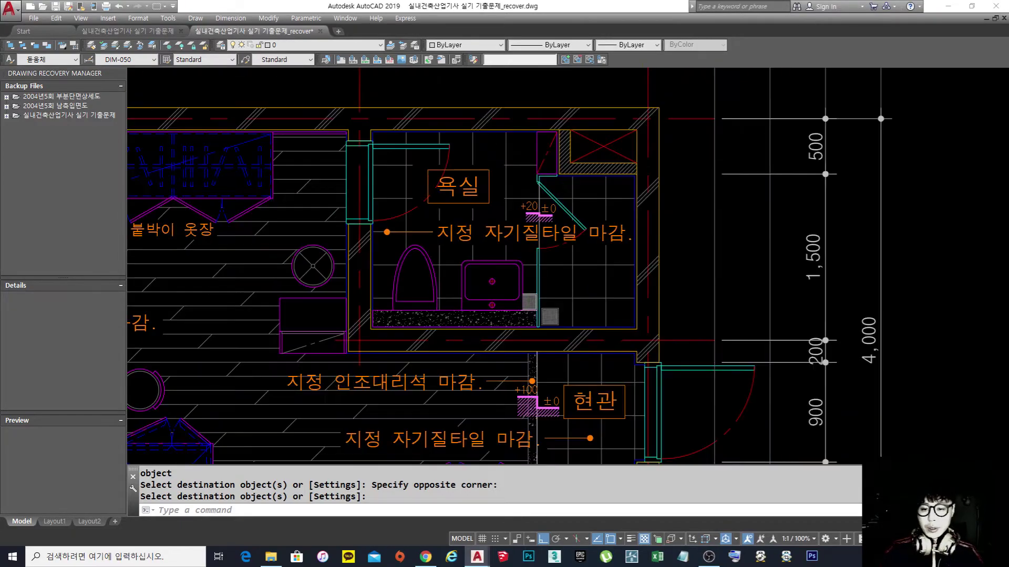
- Stretch the partition-side end of the bathroom ledge and its diagonal 600 towards the toilet-side wall, leaving the partition lines out
{"action": "middle_click_drag", "start_coordinate": [819, 302], "coordinate": [468, 298]}
{"action": "middle_click_drag", "start_coordinate": [725, 297], "coordinate": [382, 303]}
{"action": "scroll", "coordinate": [698, 289], "scroll_direction": "up", "scroll_amount": 4}
{"action": "scroll", "coordinate": [672, 292], "scroll_direction": "up", "scroll_amount": 4}
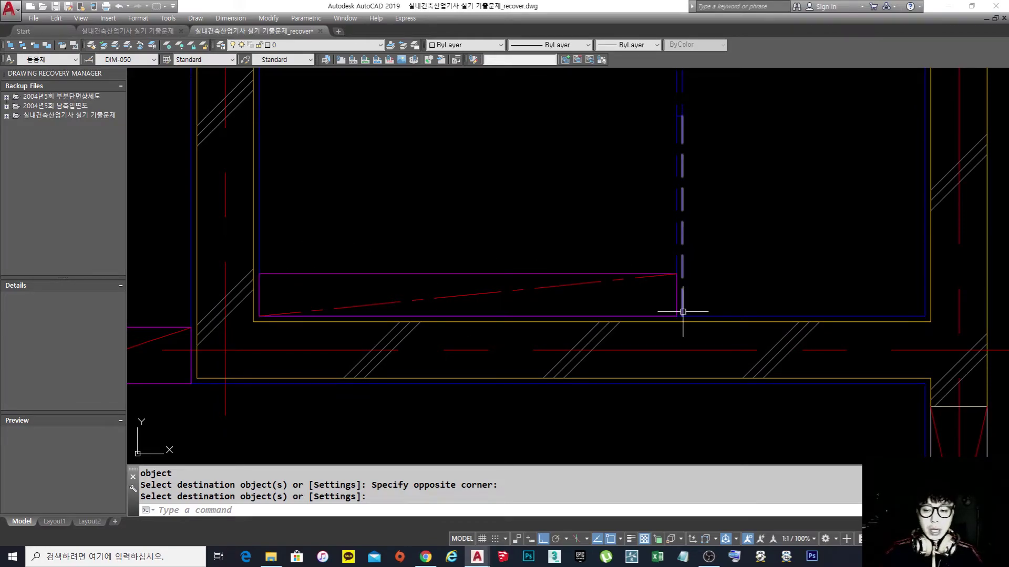
{"action": "key", "text": "Return"}
{"action": "type", "text": "s"}
{"action": "key", "text": "Return"}
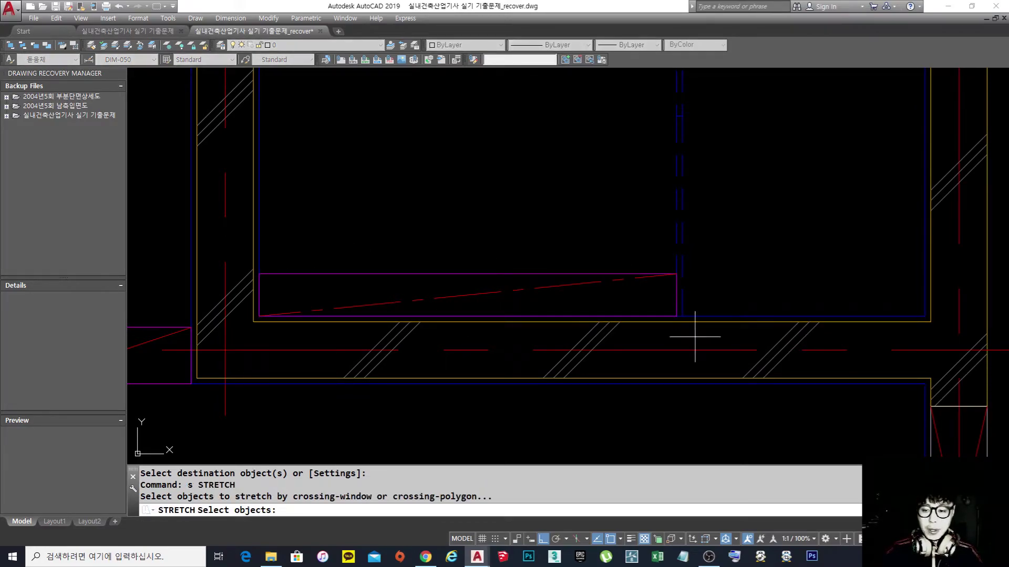
{"action": "left_click", "coordinate": [703, 333]}
{"action": "left_click", "coordinate": [633, 242]}
{"action": "left_click", "coordinate": [718, 240], "text": "shift"}
{"action": "left_click", "coordinate": [606, 177], "text": "shift"}
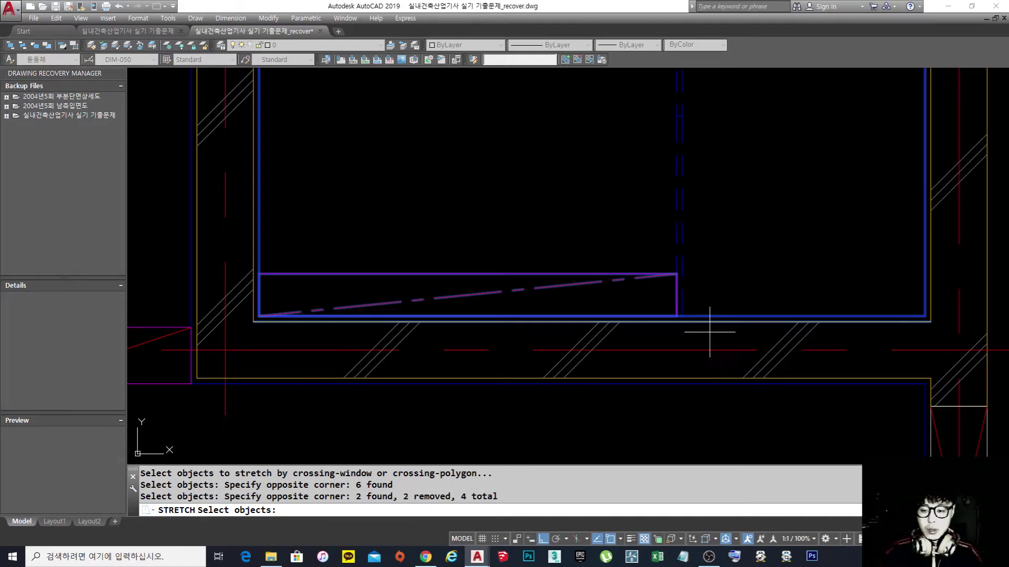
{"action": "left_click", "coordinate": [709, 333], "text": "shift"}
{"action": "left_click", "coordinate": [694, 285], "text": "shift"}
{"action": "key", "text": "Return"}
{"action": "left_click", "coordinate": [606, 218]}
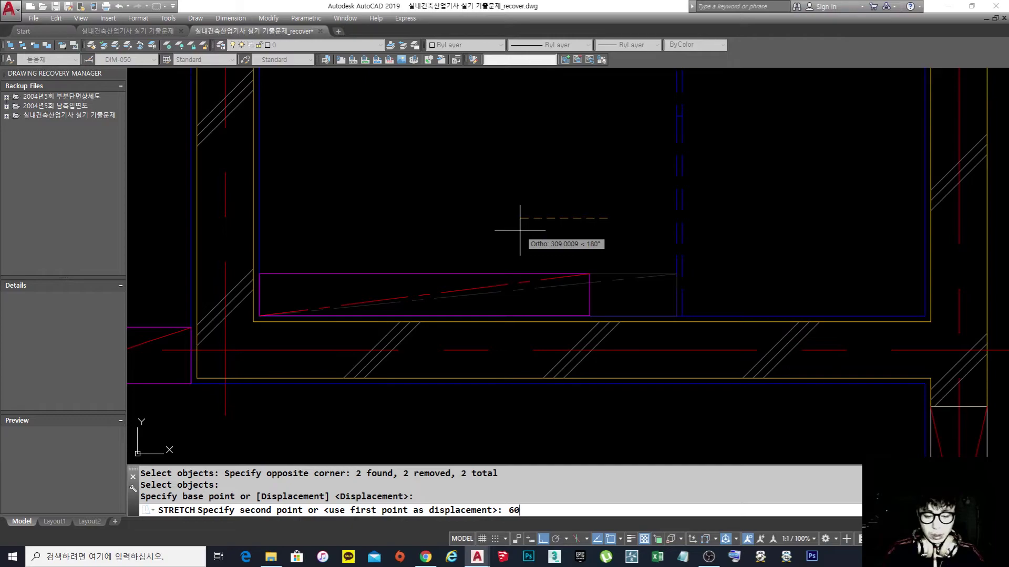
{"action": "key", "text": "Return"}
{"action": "key", "text": "Escape"}
{"action": "key", "text": "Escape"}
- Copy the washbasin outline from the finished plan into the working bathroom, using the room's lower-left inner wall corner as reference
{"action": "scroll", "coordinate": [572, 273], "scroll_direction": "down", "scroll_amount": 5}
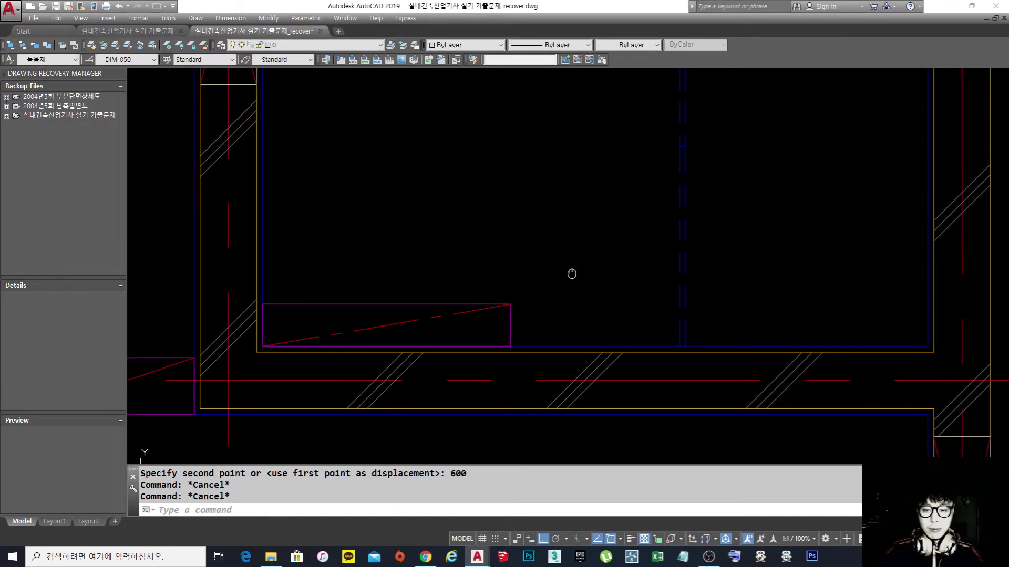
{"action": "scroll", "coordinate": [630, 219], "scroll_direction": "down", "scroll_amount": 4}
{"action": "middle_click_drag", "start_coordinate": [473, 221], "coordinate": [749, 221]}
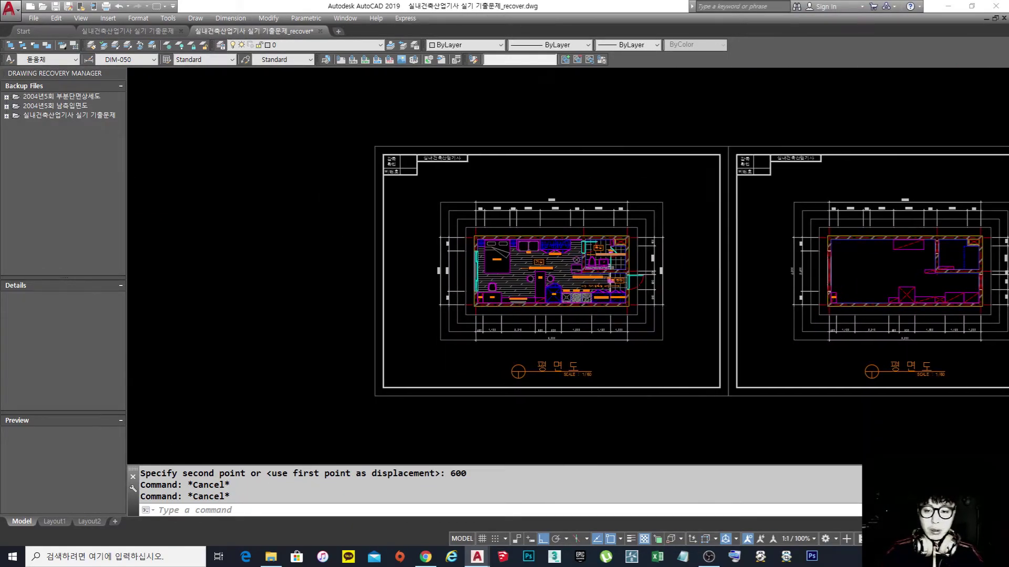
{"action": "scroll", "coordinate": [630, 179], "scroll_direction": "up", "scroll_amount": 2}
{"action": "scroll", "coordinate": [601, 274], "scroll_direction": "up", "scroll_amount": 6}
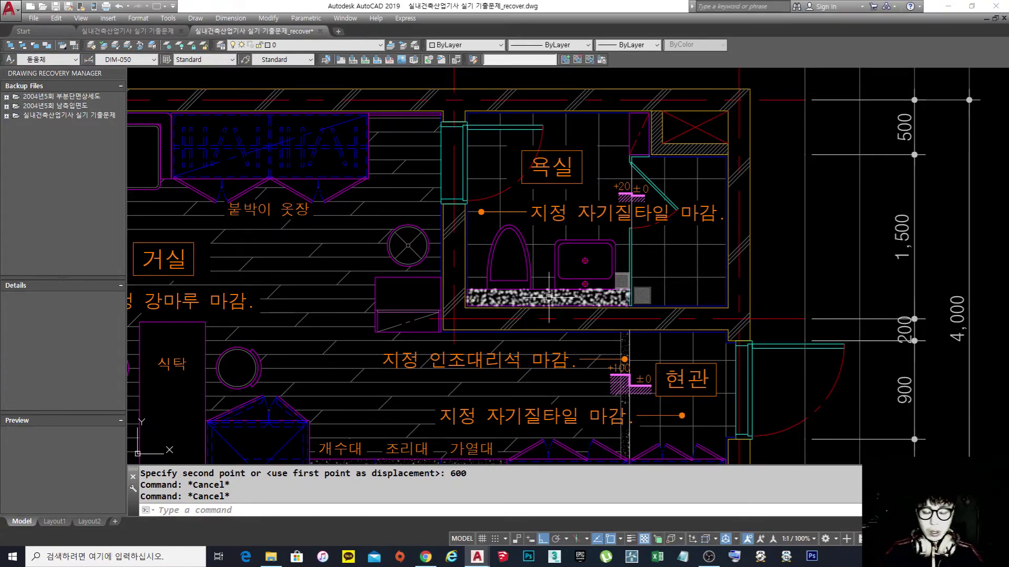
{"action": "type", "text": "o"}
{"action": "key", "text": "Return"}
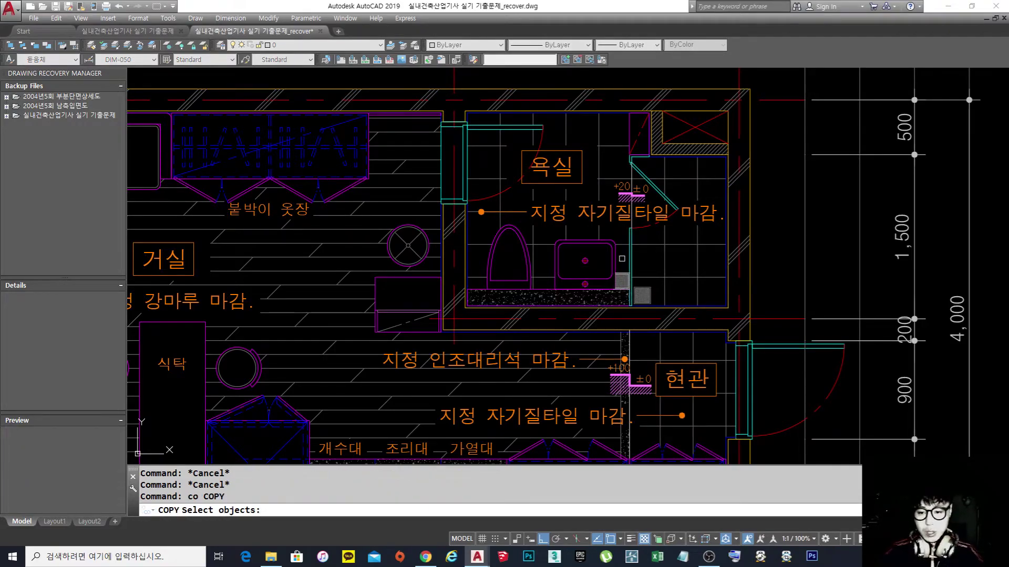
{"action": "scroll", "coordinate": [628, 268], "scroll_direction": "up", "scroll_amount": 2}
{"action": "left_click", "coordinate": [612, 277]}
{"action": "key", "text": "Return"}
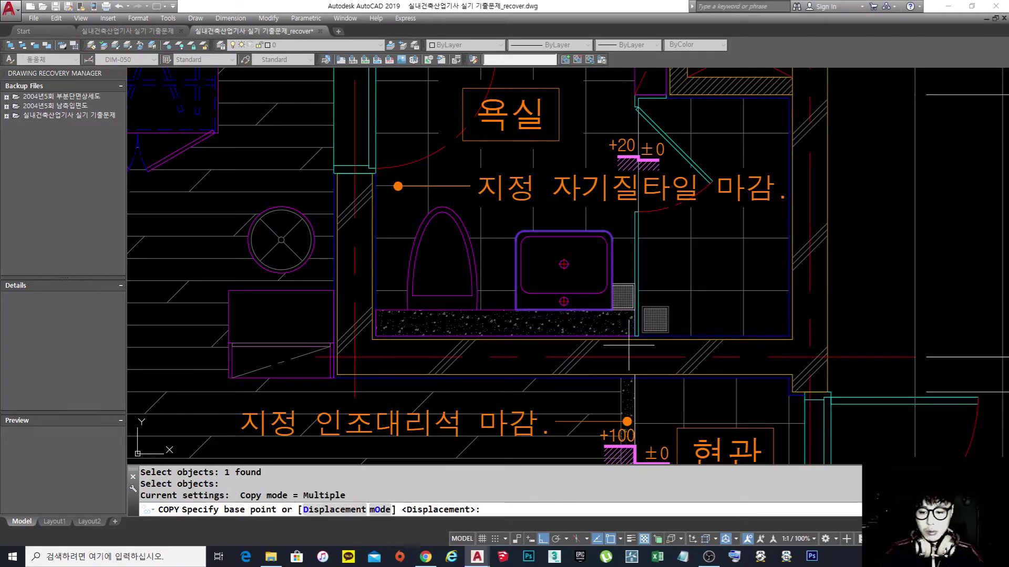
{"action": "left_click", "coordinate": [373, 339]}
{"action": "scroll", "coordinate": [373, 339], "scroll_direction": "down", "scroll_amount": 6}
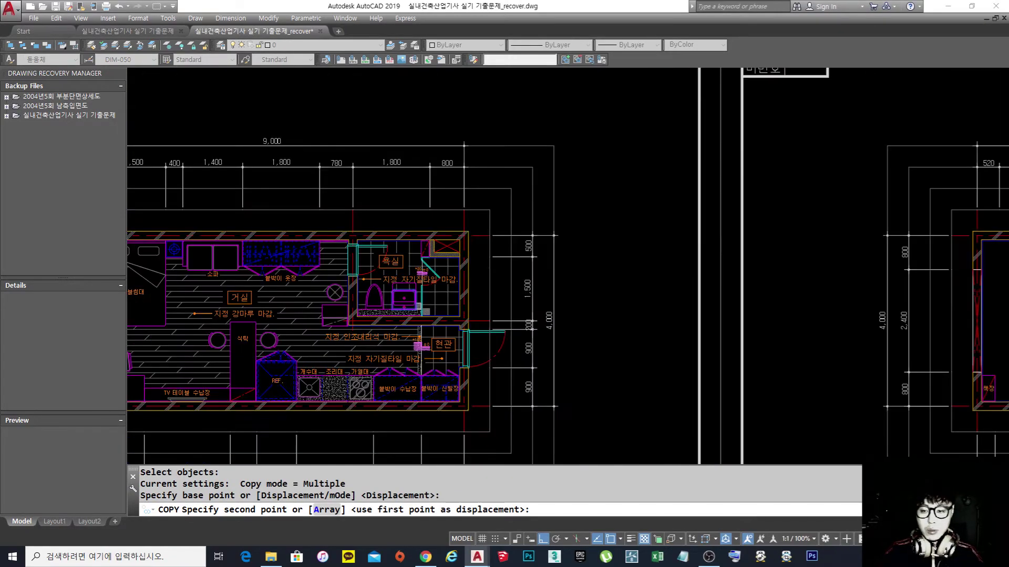
{"action": "middle_click_drag", "start_coordinate": [888, 299], "coordinate": [663, 323]}
{"action": "scroll", "coordinate": [568, 316], "scroll_direction": "up", "scroll_amount": 10}
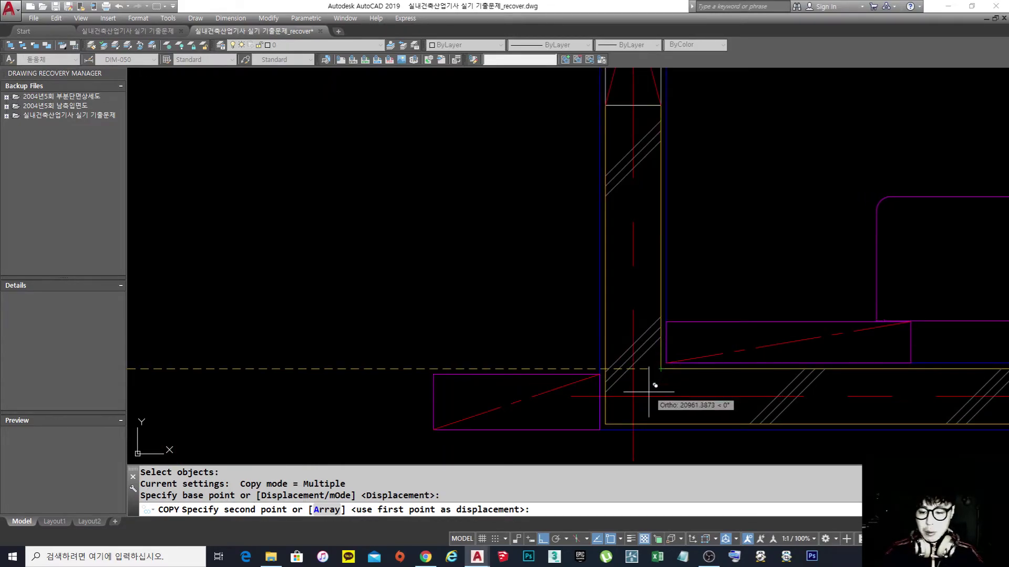
{"action": "scroll", "coordinate": [668, 362], "scroll_direction": "down", "scroll_amount": 4}
{"action": "scroll", "coordinate": [676, 284], "scroll_direction": "up", "scroll_amount": 4}
{"action": "scroll", "coordinate": [525, 376], "scroll_direction": "up", "scroll_amount": 4}
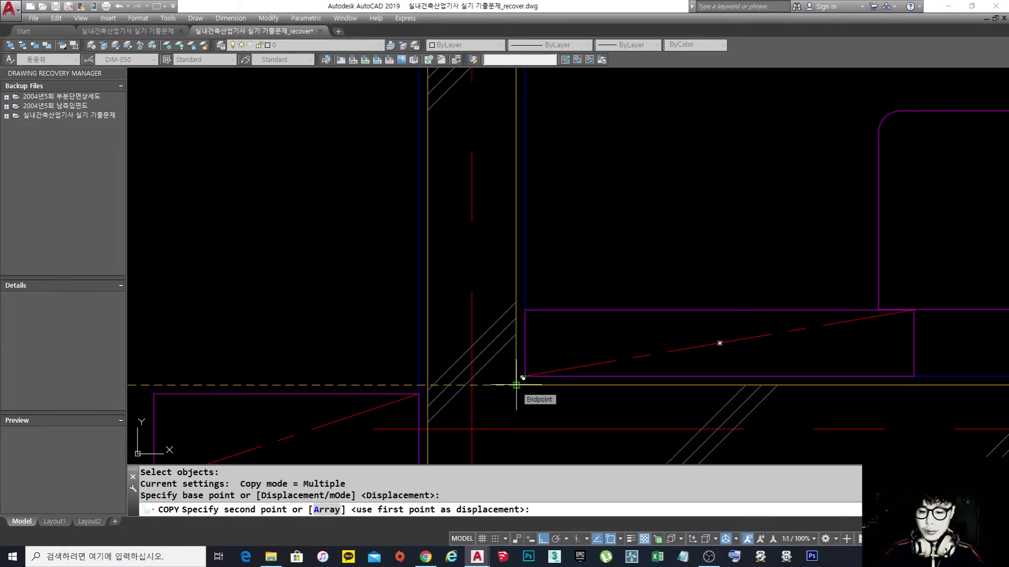
{"action": "left_click", "coordinate": [516, 385]}
{"action": "scroll", "coordinate": [517, 361], "scroll_direction": "down", "scroll_amount": 4}
{"action": "key", "text": "space"}
{"action": "middle_click_drag", "start_coordinate": [725, 346], "coordinate": [524, 353]}
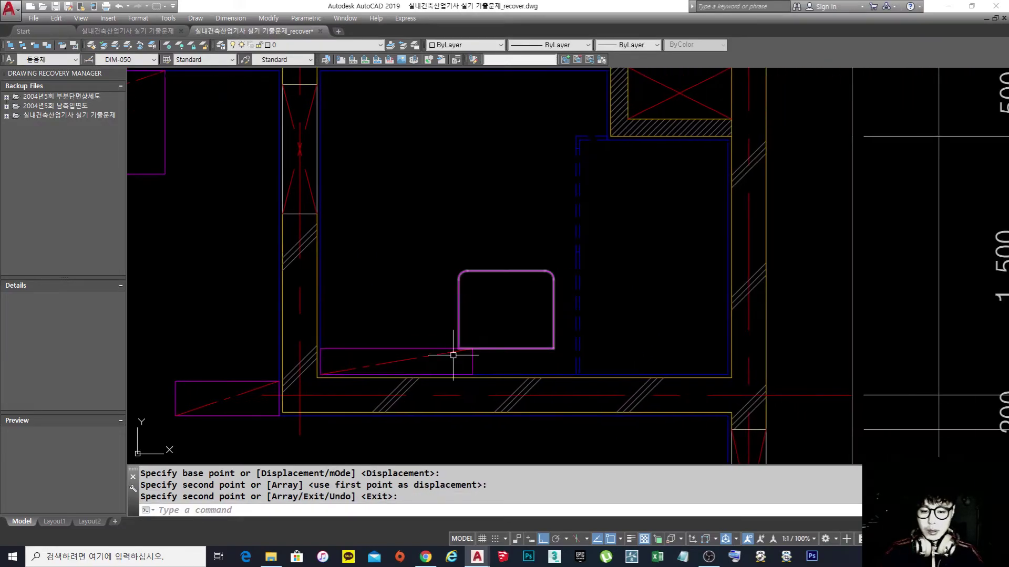
{"action": "scroll", "coordinate": [454, 353], "scroll_direction": "up", "scroll_amount": 3}
{"action": "type", "text": "s"}
{"action": "key", "text": "space"}
{"action": "left_click", "coordinate": [491, 400]}
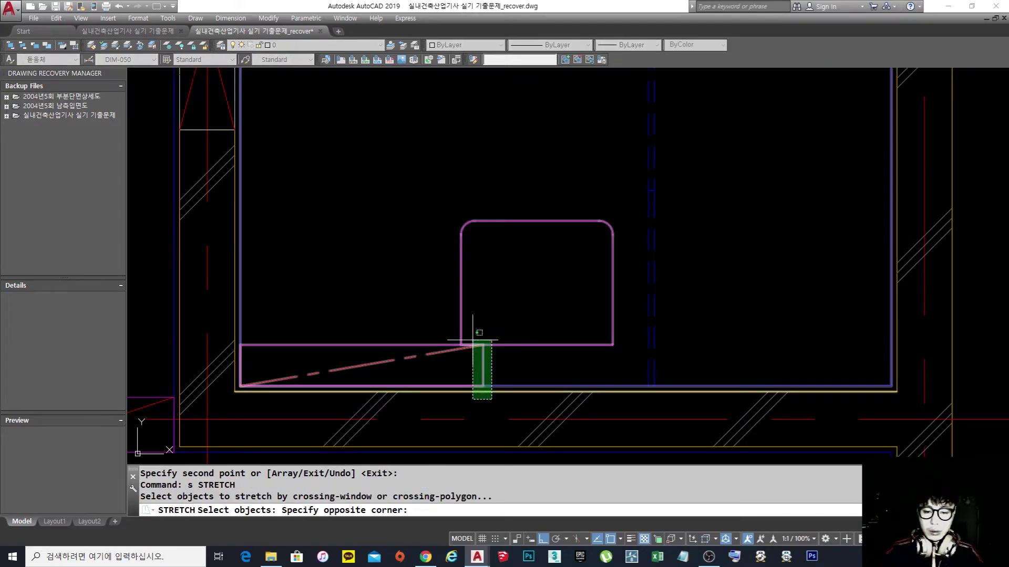
{"action": "key", "text": "Escape"}
{"action": "key", "text": "Escape"}
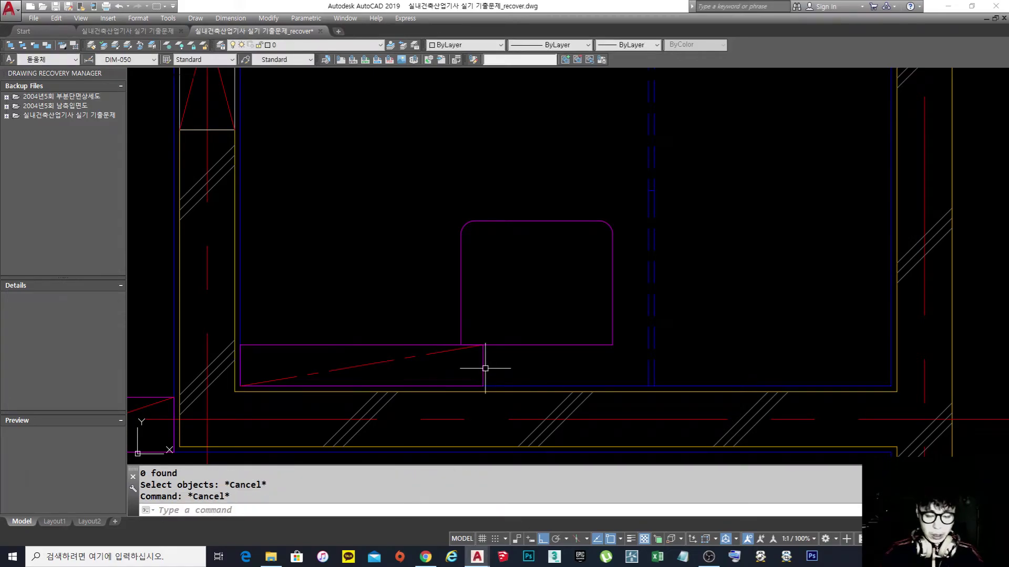
- Shorten the ledge rectangle and its diagonal by another 300 at the end nearest the washbasin
{"action": "type", "text": "s"}
{"action": "key", "text": "space"}
{"action": "left_click", "coordinate": [491, 391]}
{"action": "left_click", "coordinate": [475, 323]}
{"action": "left_click", "coordinate": [557, 315]}
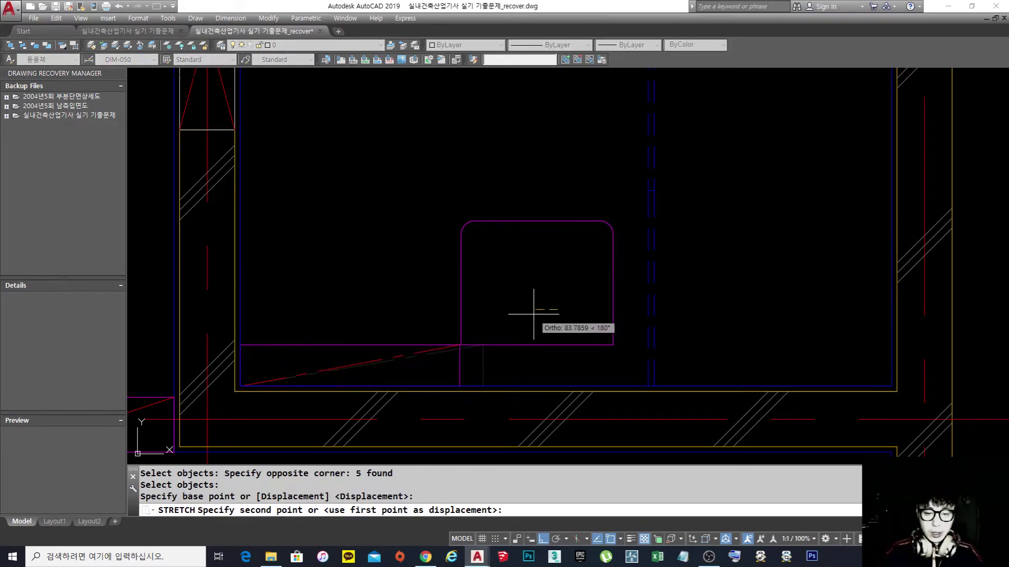
{"action": "key", "text": "Return"}
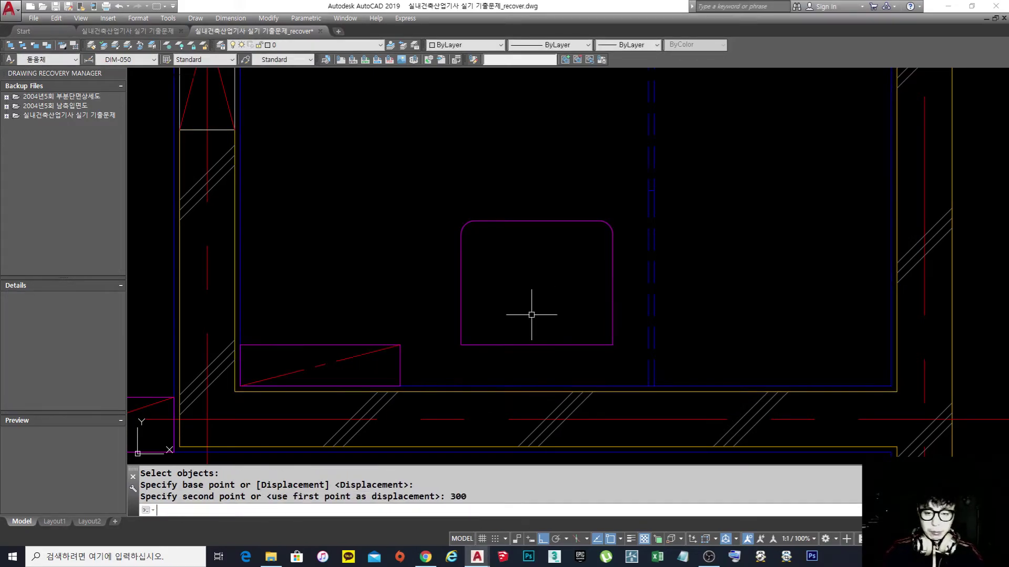
- Stretch the same end of the ledge and its diagonal 100 back towards the washbasin
{"action": "type", "text": "s"}
{"action": "key", "text": "space"}
{"action": "left_click", "coordinate": [414, 404]}
{"action": "left_click", "coordinate": [392, 318]}
{"action": "key", "text": "Return"}
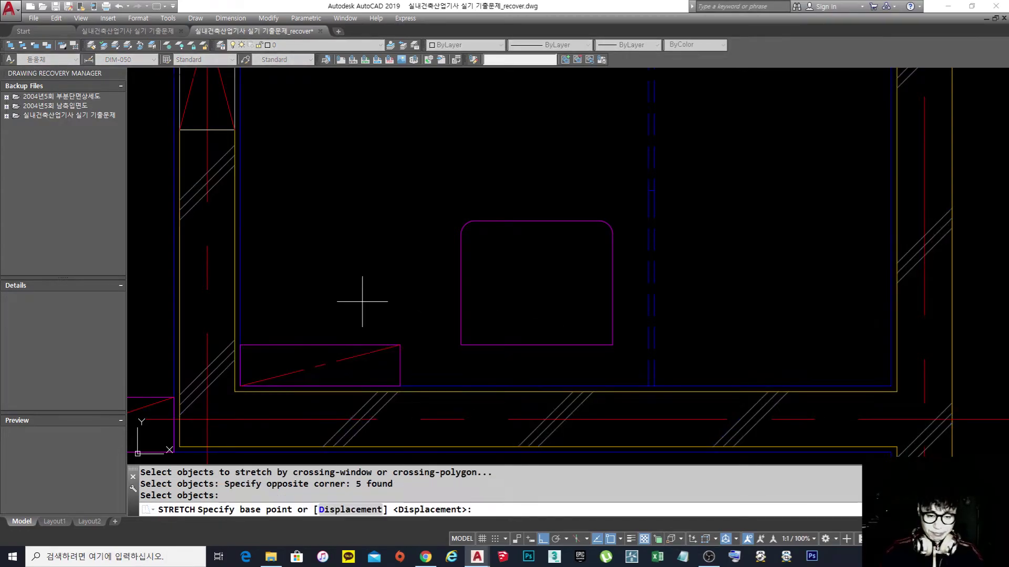
{"action": "left_click", "coordinate": [362, 301]}
{"action": "key", "text": "Return"}
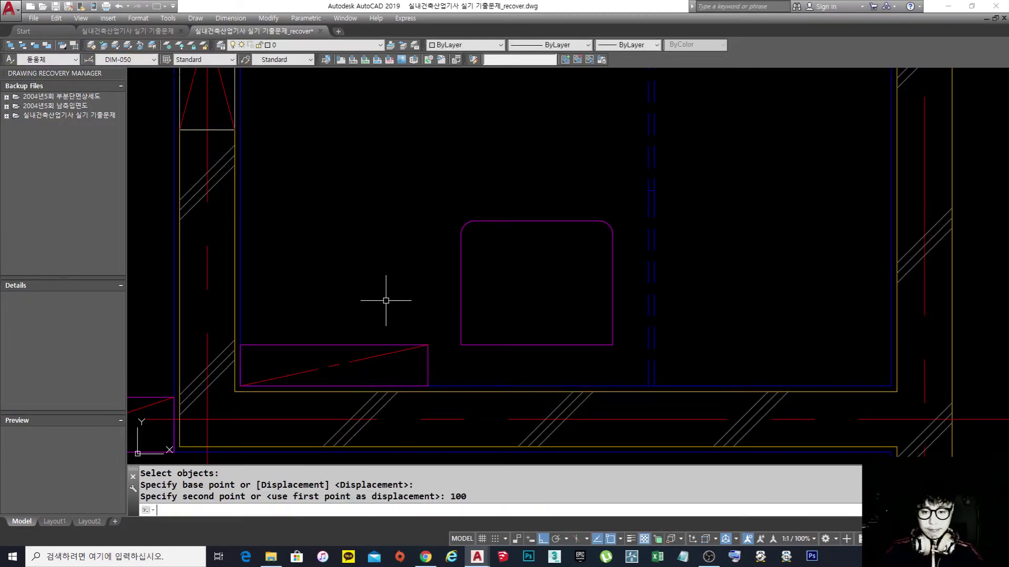
{"action": "key", "text": "Escape"}
{"action": "key", "text": "Escape"}
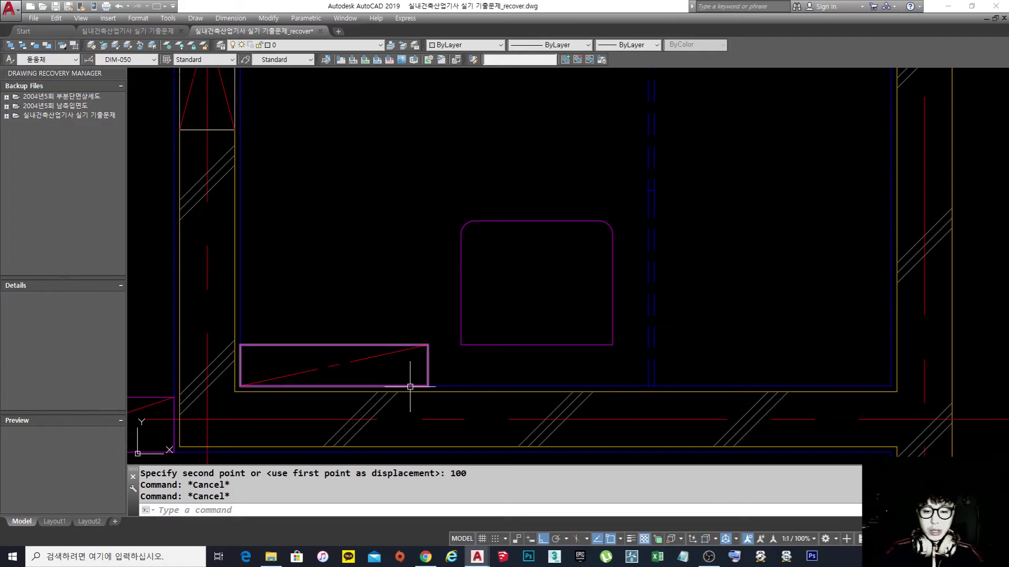
- Erase the copied washbasin outline from the working bathroom plan
{"action": "type", "text": "e"}
{"action": "key", "text": "Return"}
{"action": "left_click", "coordinate": [568, 355]}
{"action": "left_click", "coordinate": [514, 332]}
{"action": "key", "text": "Return"}
- Draw a thin rectangle 600 by 20 between the ledge and the shower partition
{"action": "middle_click_drag", "start_coordinate": [521, 356], "coordinate": [507, 341]}
{"action": "type", "text": "rec"}
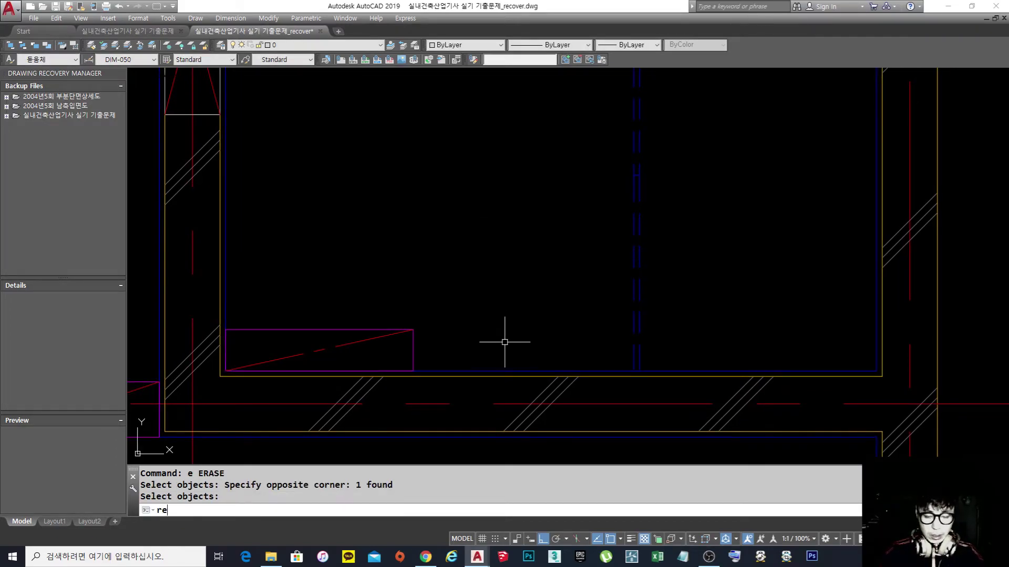
{"action": "key", "text": "Return"}
{"action": "left_click", "coordinate": [448, 354]}
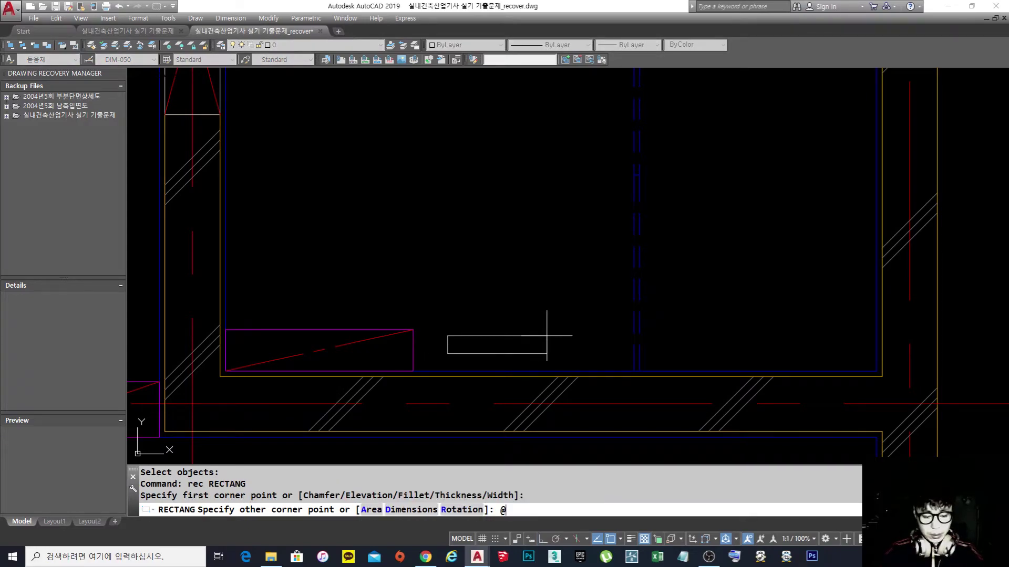
{"action": "type", "text": "@600,20"}
{"action": "key", "text": "Return"}
- Move the thin rectangle by its lower-left corner onto the ledge's lower-right corner
{"action": "scroll", "coordinate": [519, 346], "scroll_direction": "up", "scroll_amount": 4}
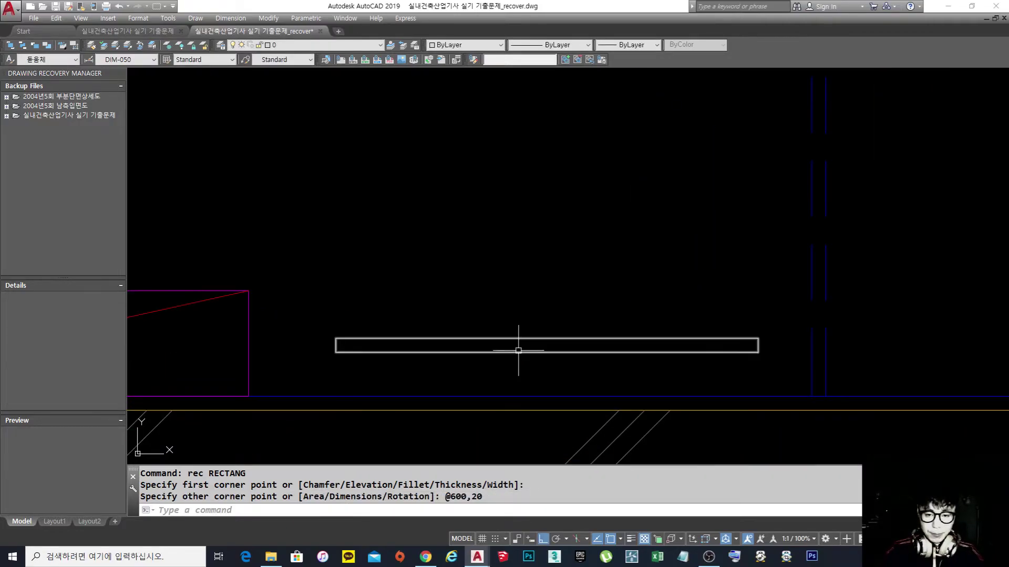
{"action": "type", "text": "m"}
{"action": "key", "text": "Return"}
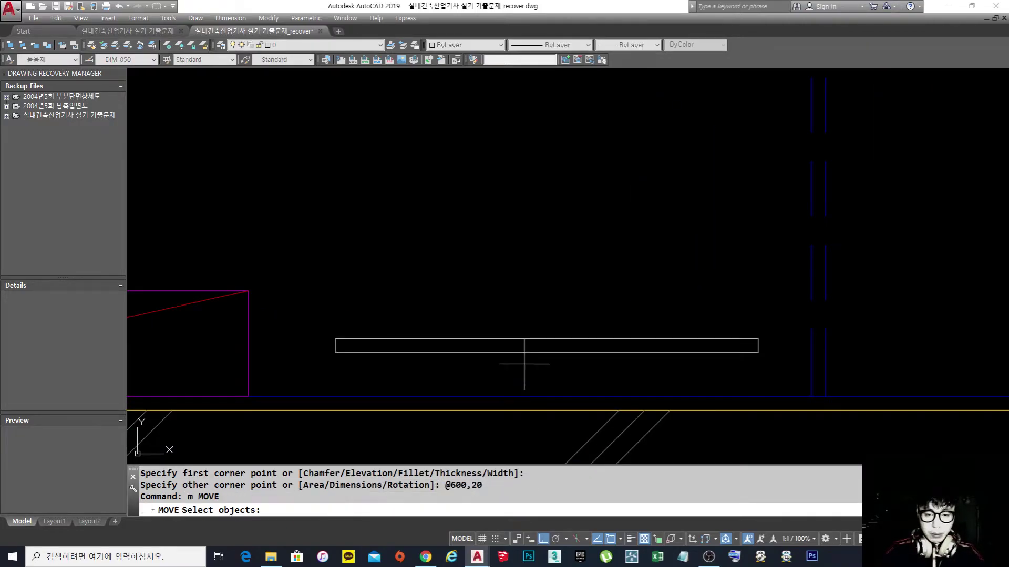
{"action": "left_click", "coordinate": [525, 364]}
{"action": "left_click", "coordinate": [378, 326]}
{"action": "key", "text": "Return"}
{"action": "left_click", "coordinate": [335, 353]}
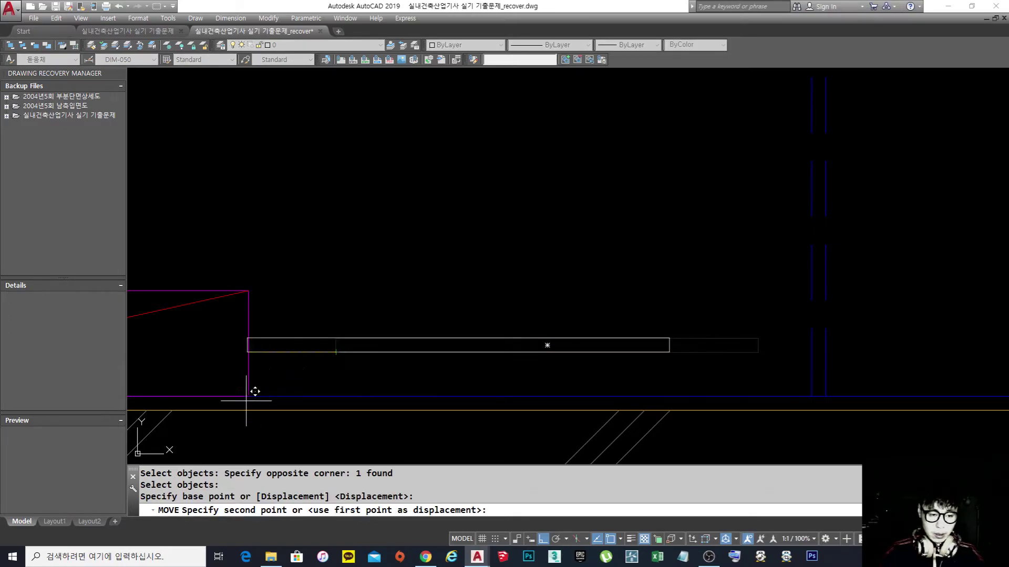
{"action": "left_click", "coordinate": [250, 395]}
- Stretch the free end of the thin rectangle along the wall up to the shower partition's near line
{"action": "type", "text": "s"}
{"action": "key", "text": "Return"}
{"action": "left_click", "coordinate": [675, 400]}
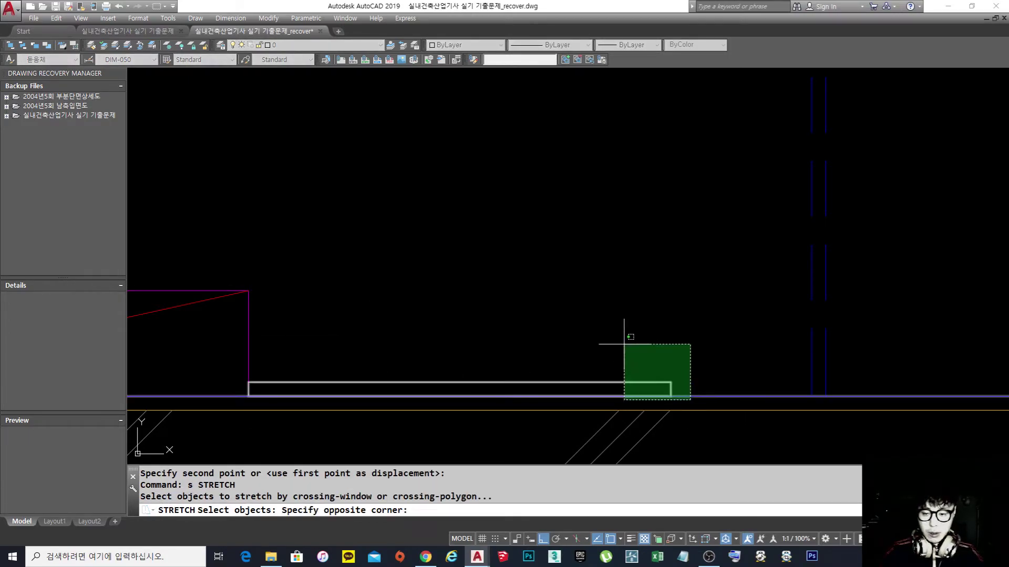
{"action": "left_click", "coordinate": [625, 342]}
{"action": "key", "text": "Return"}
{"action": "left_click", "coordinate": [671, 396]}
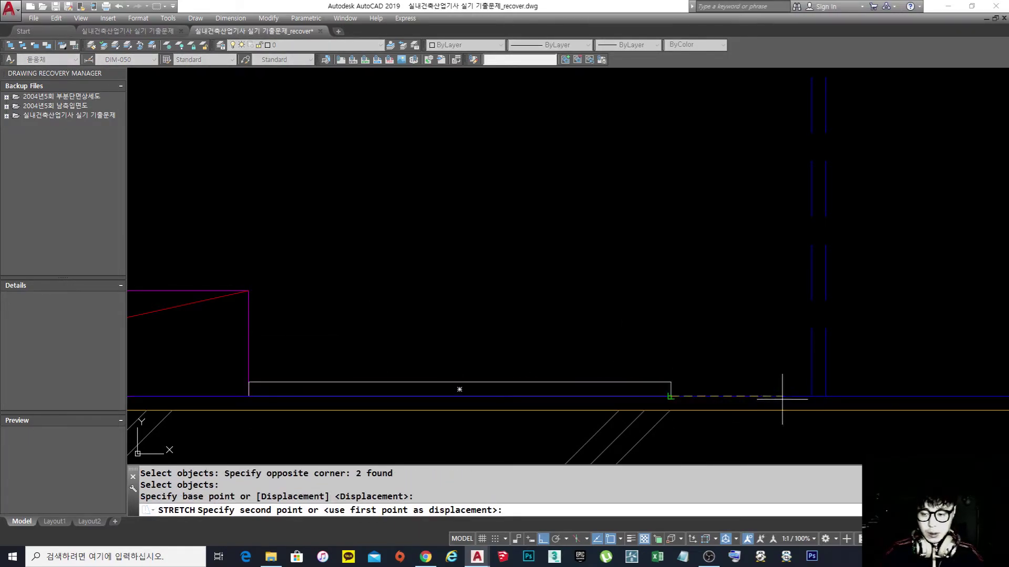
{"action": "left_click", "coordinate": [812, 395]}
{"action": "key", "text": "Escape"}
- Match the properties of the magenta ledge outline to the thin rectangle
{"action": "scroll", "coordinate": [587, 335], "scroll_direction": "down", "scroll_amount": 2}
{"action": "type", "text": "ma"}
{"action": "key", "text": "Return"}
{"action": "left_click", "coordinate": [401, 333]}
{"action": "left_click", "coordinate": [405, 333]}
{"action": "left_click", "coordinate": [431, 363]}
{"action": "key", "text": "Escape"}
- Inspect the thin rectangle between the ledge and the shower partition, up close and within the whole bathroom
{"action": "scroll", "coordinate": [582, 322], "scroll_direction": "down", "scroll_amount": 2}
{"action": "middle_click_drag", "start_coordinate": [582, 322], "coordinate": [580, 376]}
{"action": "left_click", "coordinate": [584, 372]}
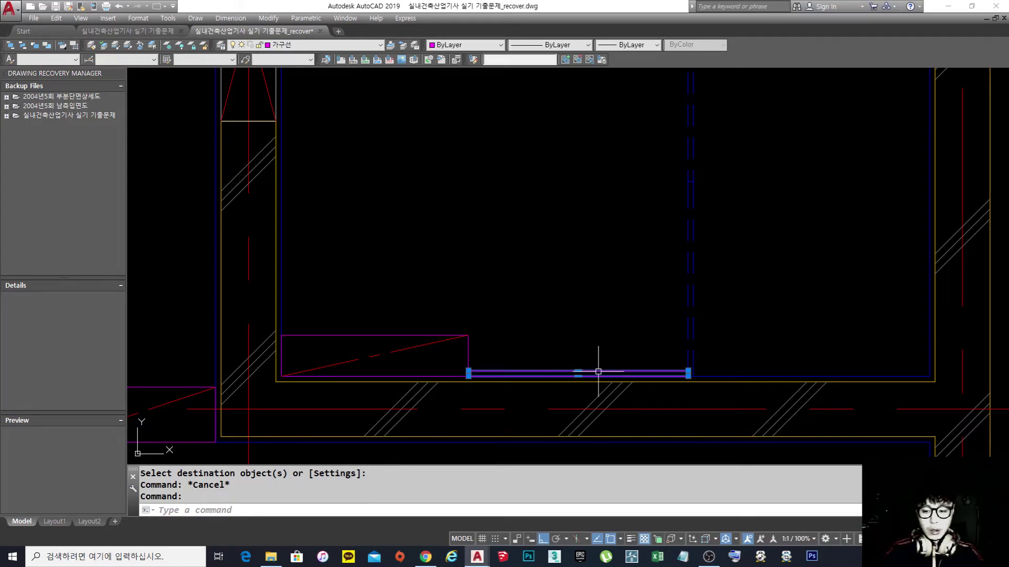
{"action": "key", "text": "Escape"}
{"action": "scroll", "coordinate": [594, 371], "scroll_direction": "up", "scroll_amount": 2}
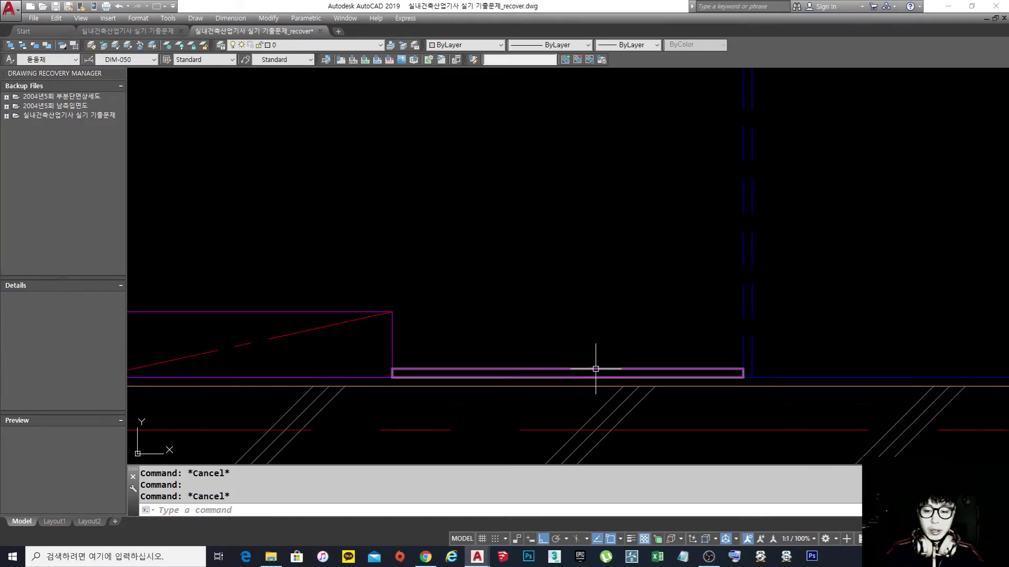
{"action": "key", "text": "Escape"}
{"action": "scroll", "coordinate": [619, 309], "scroll_direction": "down", "scroll_amount": 3}
{"action": "middle_click_drag", "start_coordinate": [619, 310], "coordinate": [629, 330]}
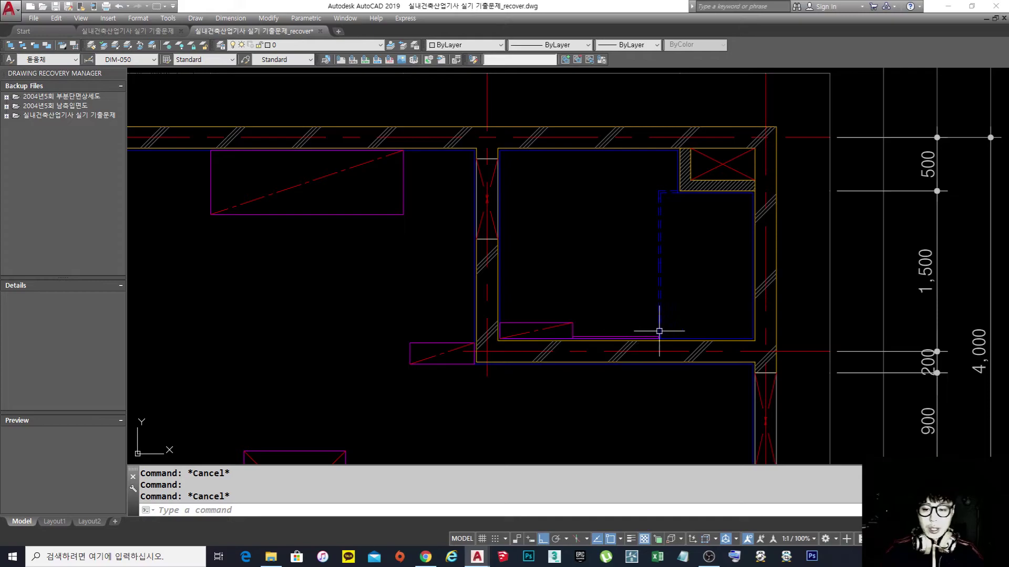
{"action": "scroll", "coordinate": [687, 331], "scroll_direction": "up", "scroll_amount": 3}
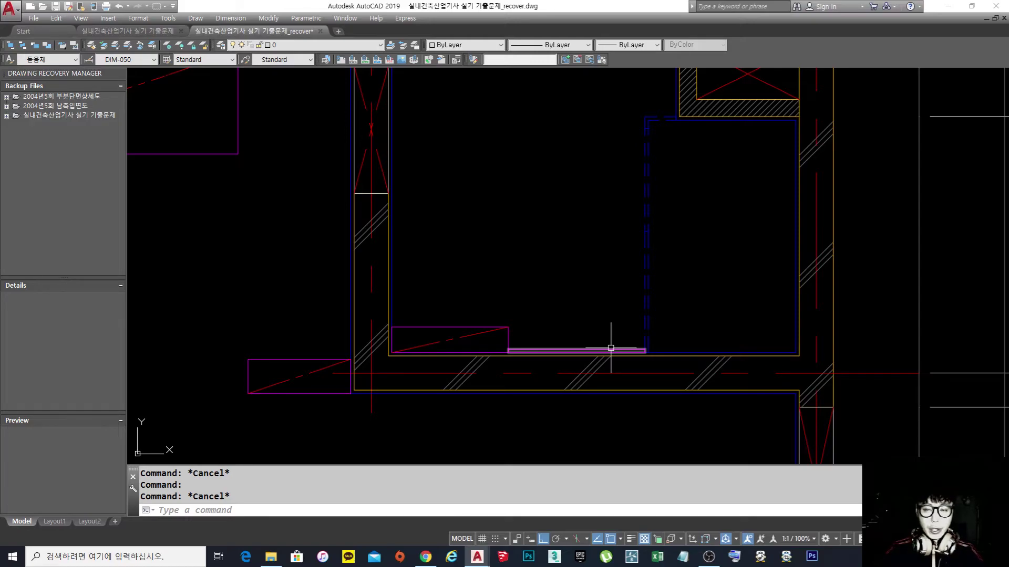
{"action": "mouse_move", "coordinate": [611, 348]}
{"action": "middle_mouse_down"}
{"action": "mouse_move", "coordinate": [616, 318]}
{"action": "mouse_move", "coordinate": [573, 348]}
{"action": "mouse_move", "coordinate": [608, 364]}
{"action": "middle_mouse_up"}
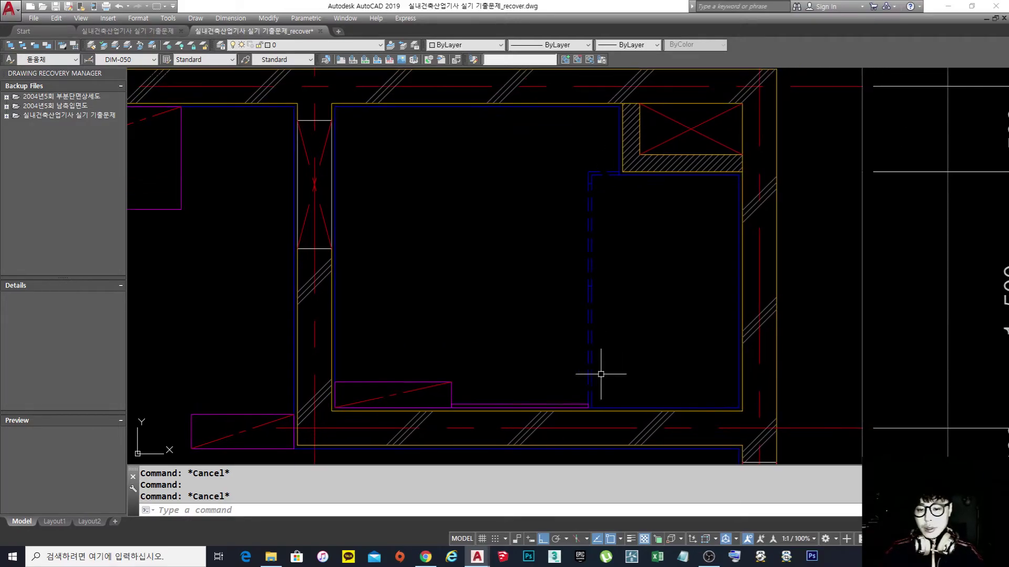
{"action": "scroll", "coordinate": [534, 408], "scroll_direction": "up", "scroll_amount": 5}
{"action": "left_click", "coordinate": [545, 382]}
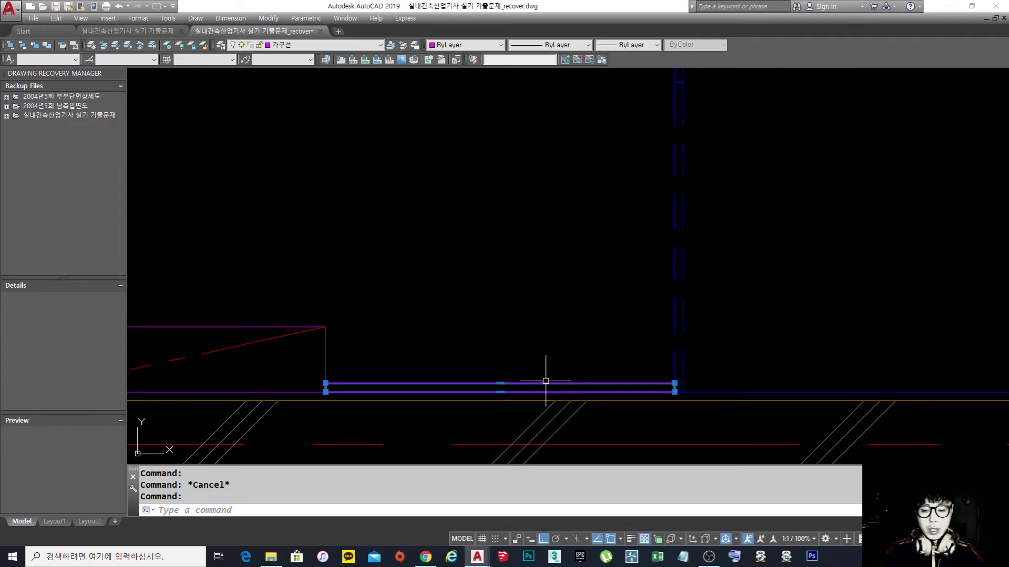
{"action": "key", "text": "Escape"}
{"action": "scroll", "coordinate": [601, 294], "scroll_direction": "down", "scroll_amount": 5}
{"action": "middle_click_drag", "start_coordinate": [609, 290], "coordinate": [576, 348]}
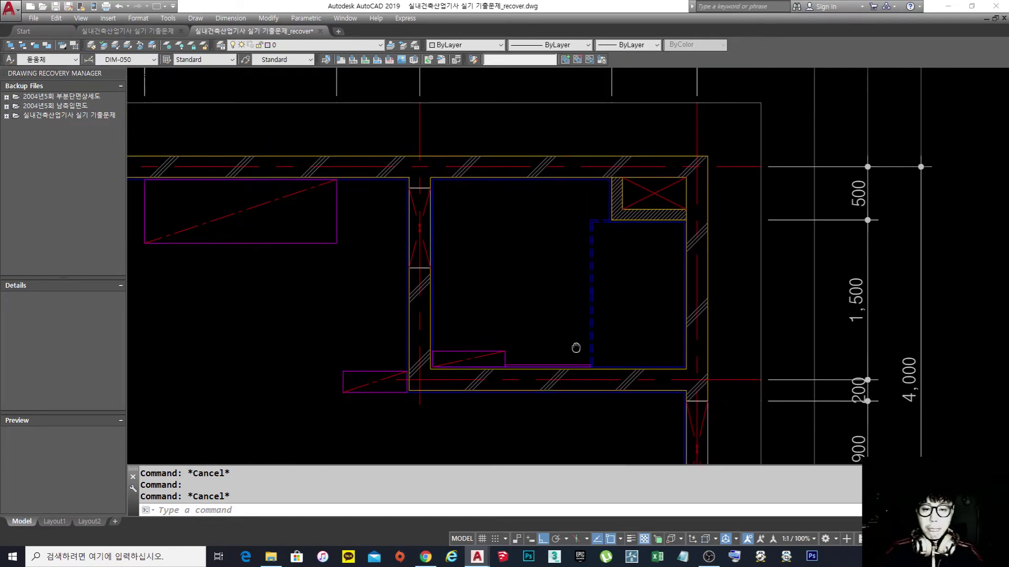
{"action": "scroll", "coordinate": [604, 296], "scroll_direction": "down", "scroll_amount": 7}
{"action": "scroll", "coordinate": [585, 309], "scroll_direction": "up", "scroll_amount": 9}
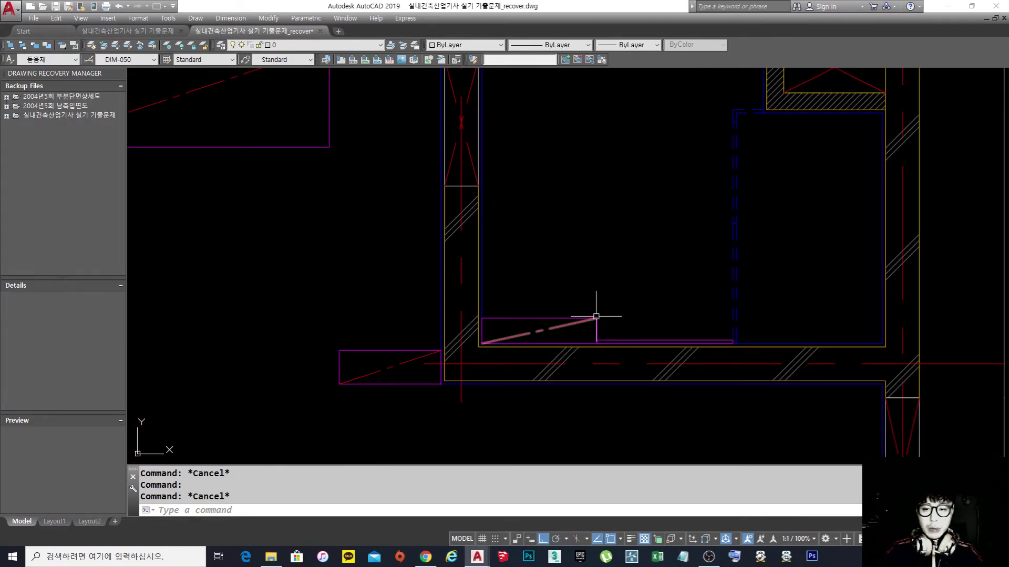
- Inspect the whole floor plan, focusing on the main room's left wall and its window opening
{"action": "scroll", "coordinate": [625, 287], "scroll_direction": "down", "scroll_amount": 2}
{"action": "scroll", "coordinate": [625, 287], "scroll_direction": "down", "scroll_amount": 4}
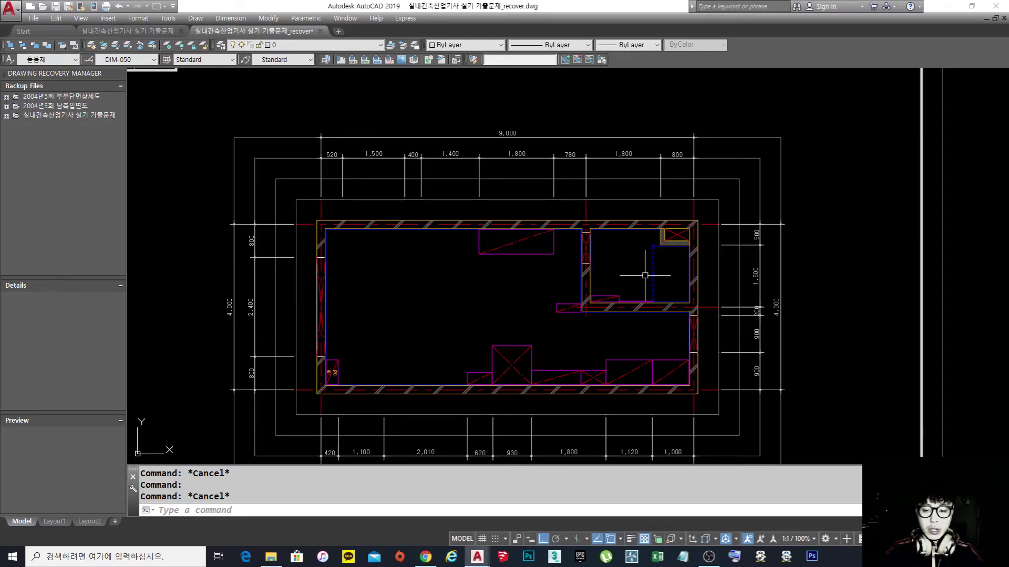
{"action": "middle_click_drag", "start_coordinate": [462, 323], "coordinate": [468, 294]}
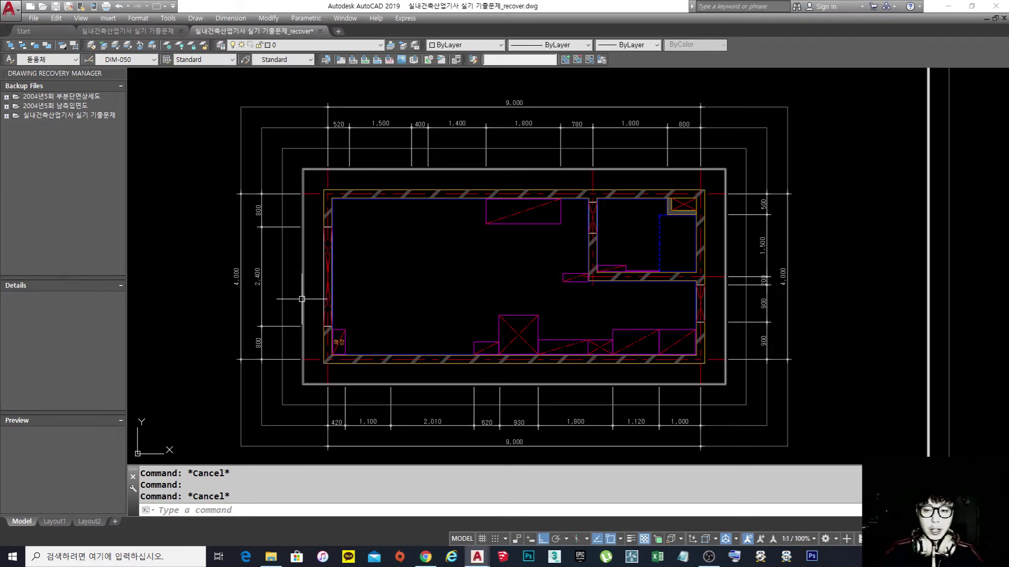
{"action": "middle_click_drag", "start_coordinate": [318, 294], "coordinate": [324, 290]}
{"action": "scroll", "coordinate": [328, 279], "scroll_direction": "up", "scroll_amount": 2}
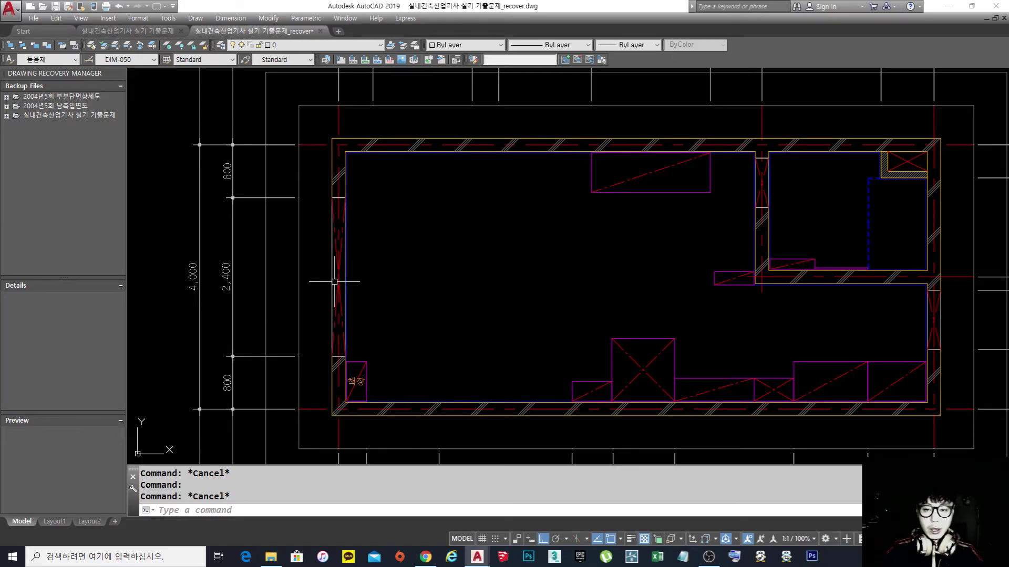
{"action": "middle_click_drag", "start_coordinate": [395, 316], "coordinate": [374, 311]}
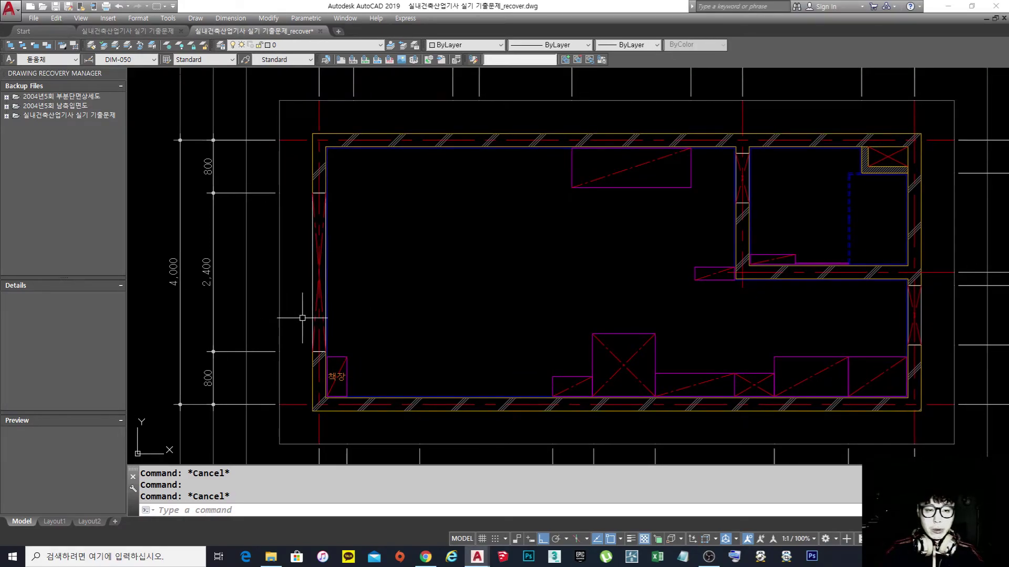
{"action": "middle_click_drag", "start_coordinate": [302, 318], "coordinate": [311, 319]}
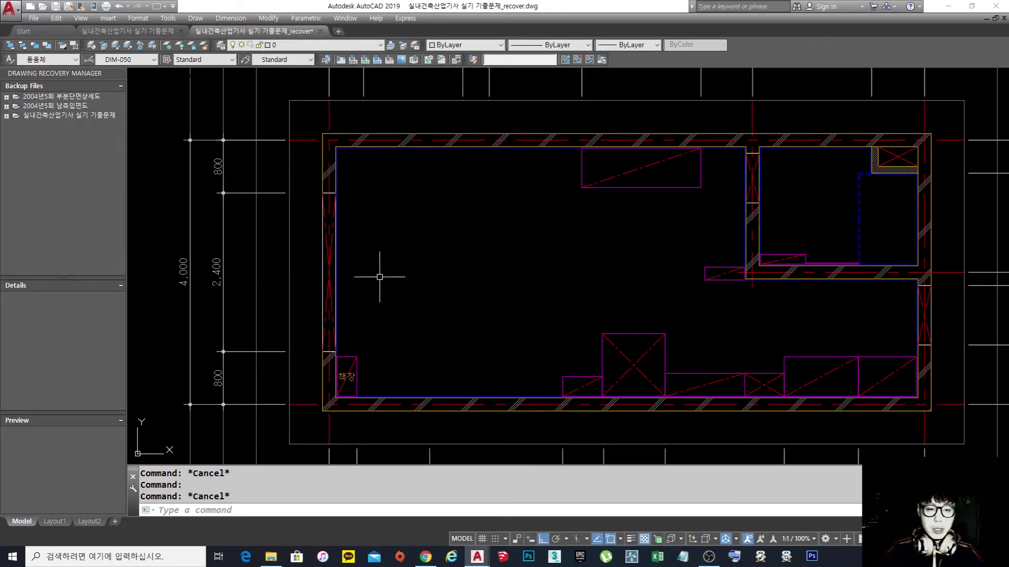
{"action": "scroll", "coordinate": [352, 249], "scroll_direction": "up", "scroll_amount": 4}
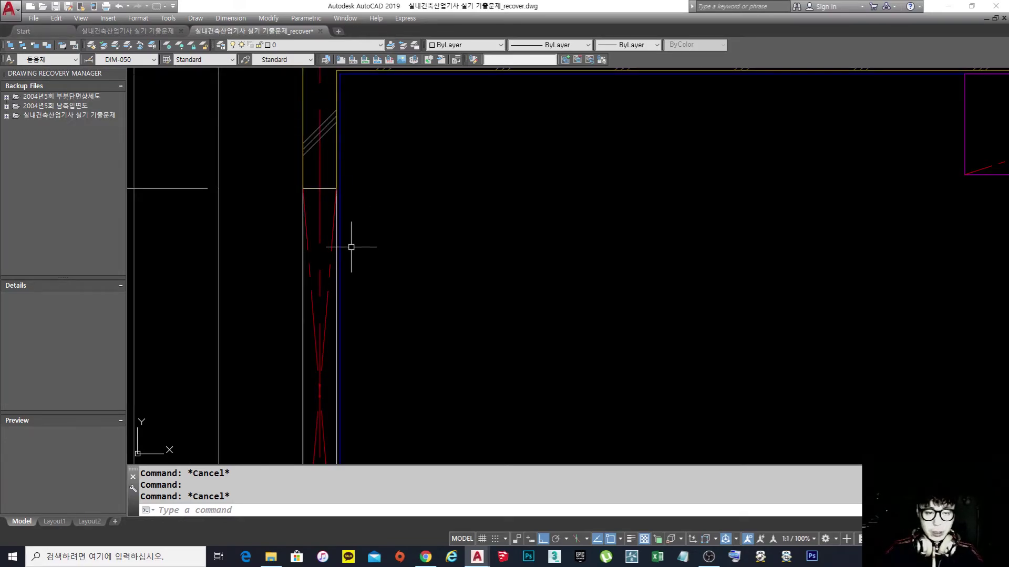
{"action": "key", "text": "Return"}
{"action": "type", "text": "1"}
{"action": "key", "text": "Return"}
{"action": "key", "text": "Escape"}
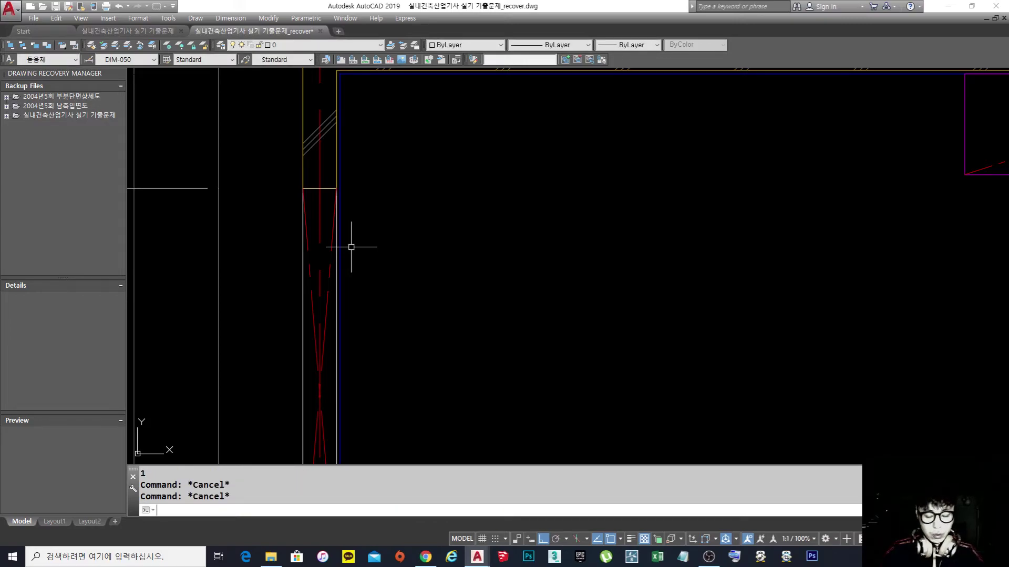
- Offset the main room's inner wall outline 150 mm into the room
{"action": "type", "text": "o"}
{"action": "key", "text": "Return"}
{"action": "type", "text": "150"}
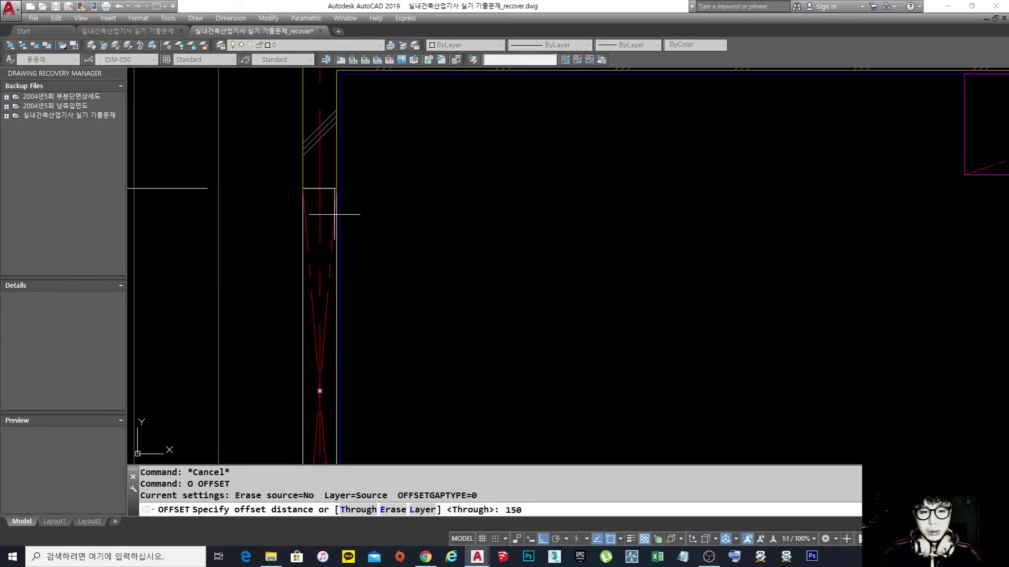
{"action": "key", "text": "Return"}
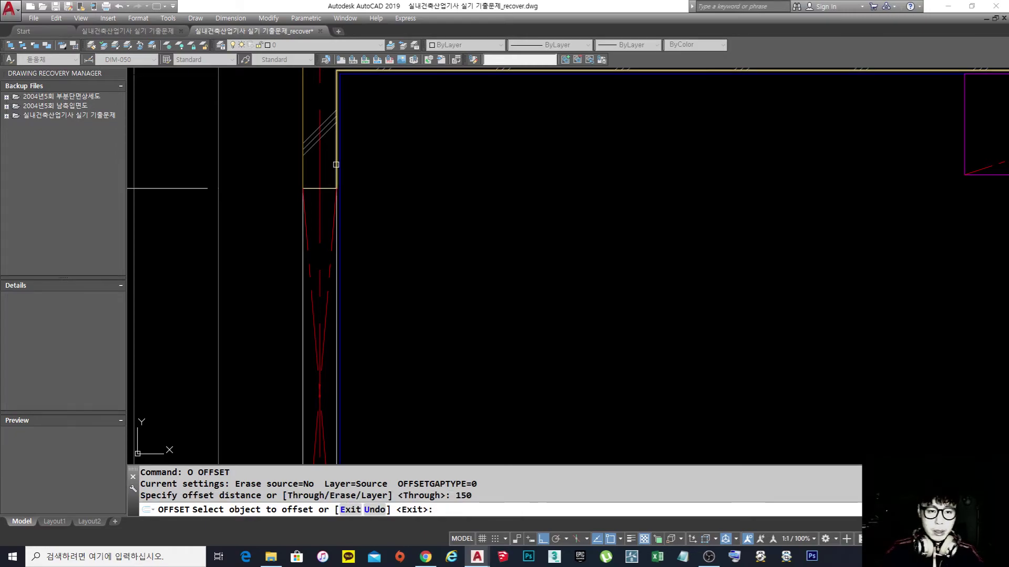
{"action": "left_click", "coordinate": [336, 164]}
{"action": "left_click", "coordinate": [394, 175]}
{"action": "key", "text": "Return"}
{"action": "scroll", "coordinate": [390, 252], "scroll_direction": "down", "scroll_amount": 5}
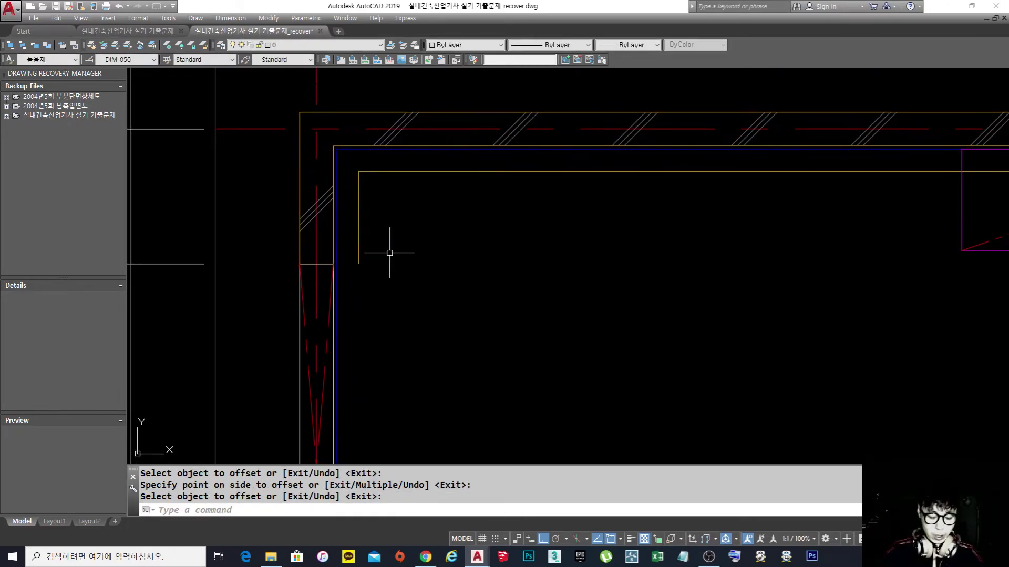
- Explode the offset wall outline and erase its horizontal part, keeping only the vertical line beside the window wall
{"action": "scroll", "coordinate": [383, 228], "scroll_direction": "up", "scroll_amount": 5}
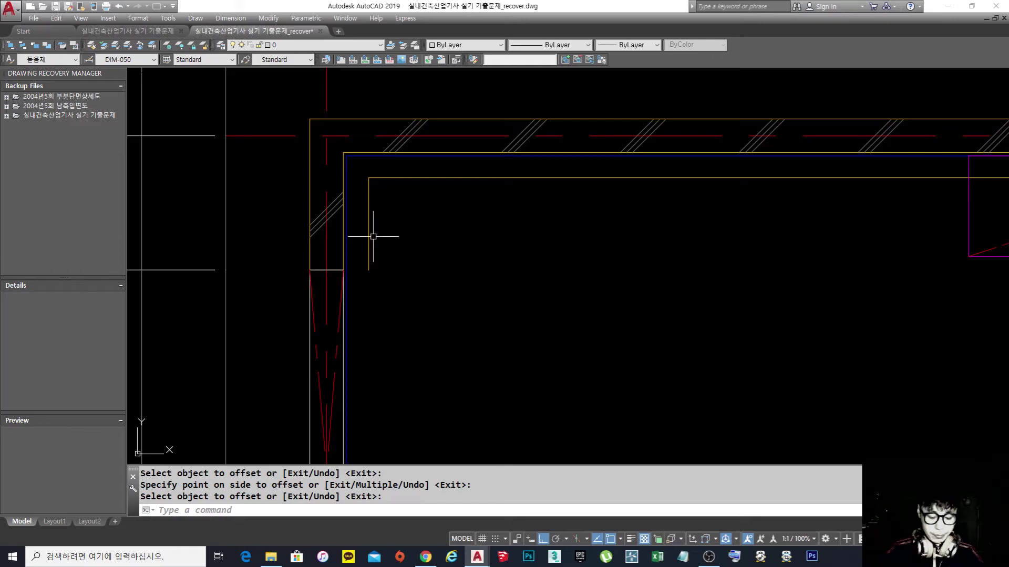
{"action": "type", "text": "x"}
{"action": "key", "text": "Return"}
{"action": "left_click", "coordinate": [380, 234]}
{"action": "left_click", "coordinate": [365, 214]}
{"action": "key", "text": "Return"}
{"action": "type", "text": "e"}
{"action": "key", "text": "Return"}
{"action": "left_click", "coordinate": [427, 184]}
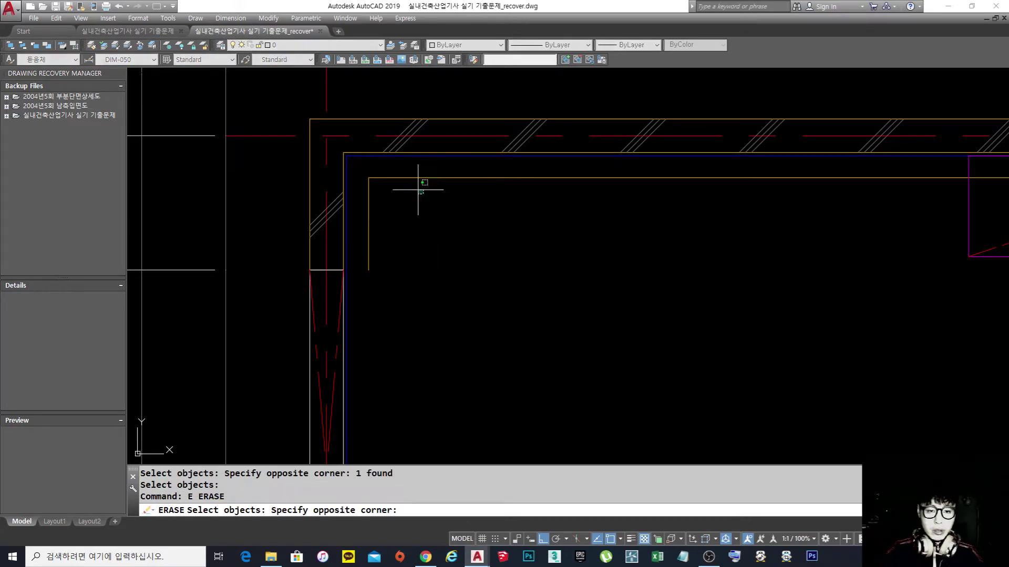
{"action": "left_click", "coordinate": [395, 164]}
{"action": "key", "text": "Return"}
- Extend the vertical line beside the window down to the top edge of the bookcase (책장)
{"action": "middle_click_drag", "start_coordinate": [404, 198], "coordinate": [429, 209]}
{"action": "scroll", "coordinate": [429, 210], "scroll_direction": "down", "scroll_amount": 3}
{"action": "middle_click_drag", "start_coordinate": [431, 254], "coordinate": [441, 243]}
{"action": "type", "text": "ex"}
{"action": "key", "text": "Return"}
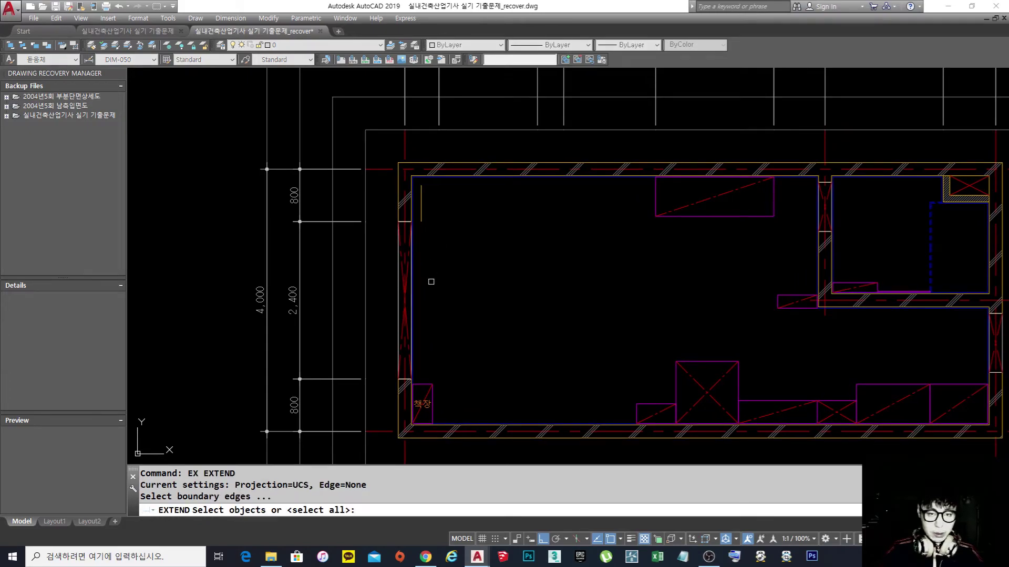
{"action": "scroll", "coordinate": [424, 378], "scroll_direction": "up", "scroll_amount": 4}
{"action": "left_click", "coordinate": [423, 377]}
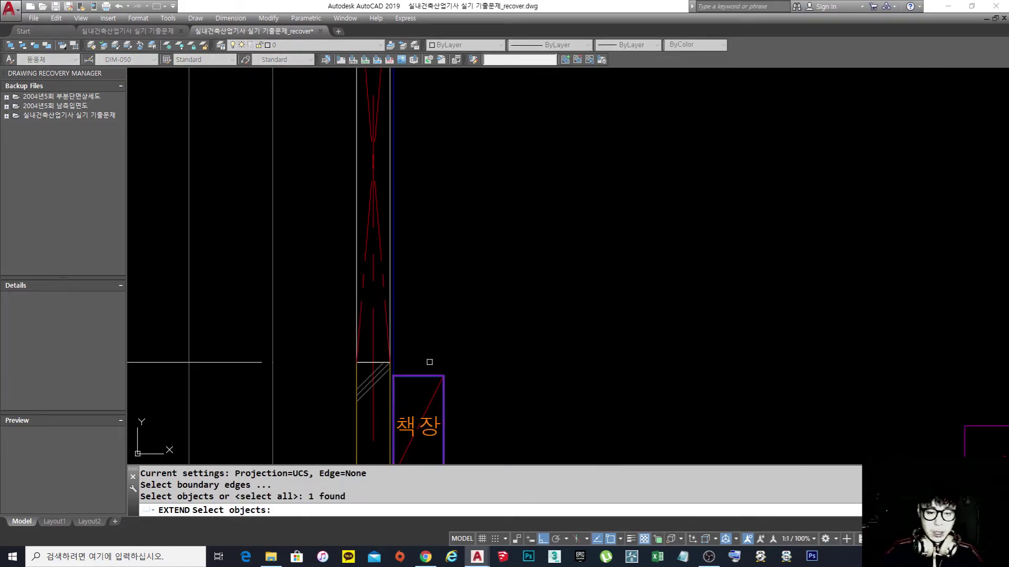
{"action": "scroll", "coordinate": [428, 360], "scroll_direction": "down", "scroll_amount": 3}
{"action": "key", "text": "Return"}
{"action": "left_click", "coordinate": [422, 98]}
{"action": "key", "text": "Return"}
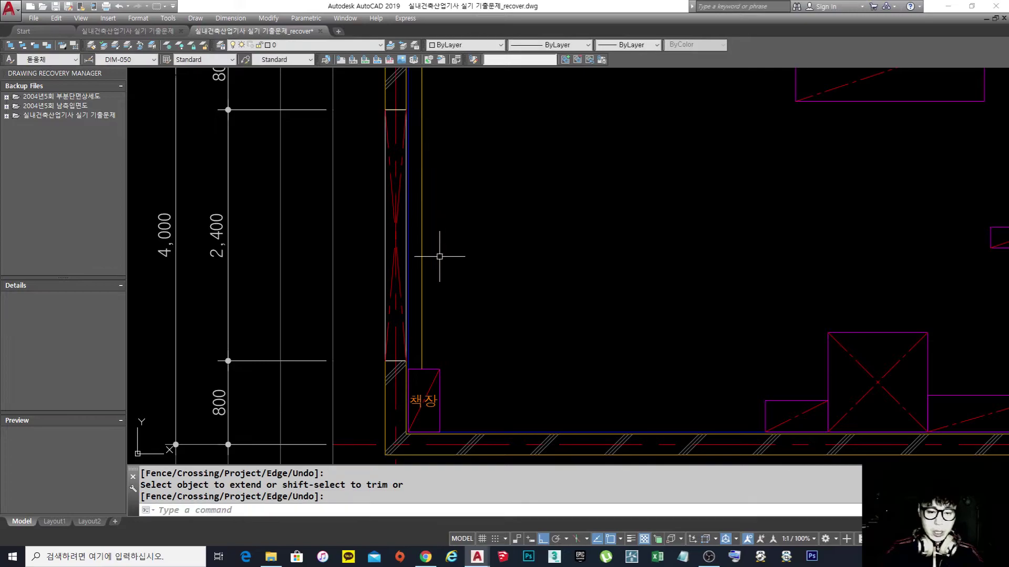
- Extend the upper end of the vertical line to the inner line of the upper wall
{"action": "scroll", "coordinate": [415, 368], "scroll_direction": "up", "scroll_amount": 5}
{"action": "scroll", "coordinate": [417, 375], "scroll_direction": "down", "scroll_amount": 5}
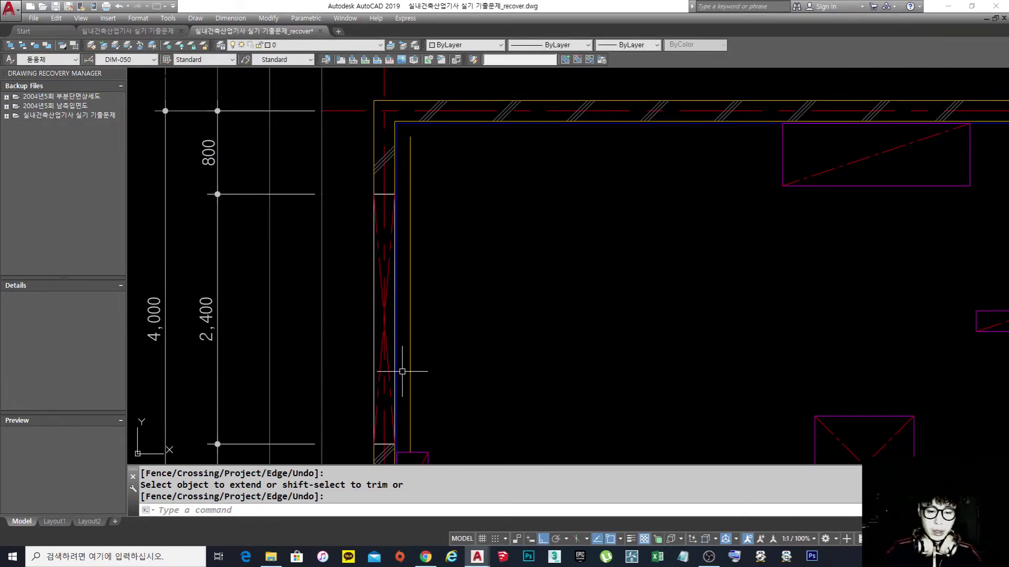
{"action": "scroll", "coordinate": [398, 211], "scroll_direction": "up", "scroll_amount": 4}
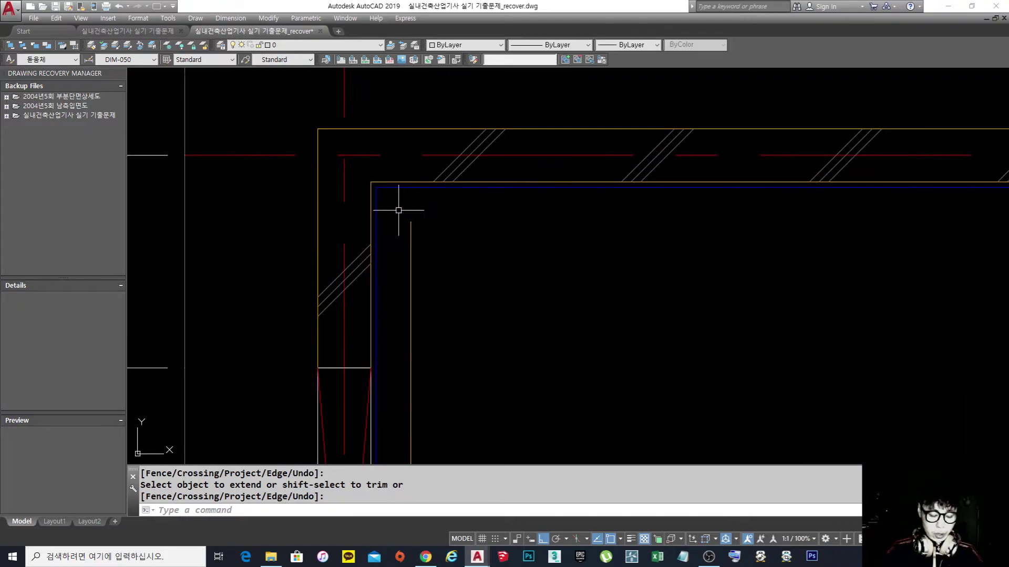
{"action": "type", "text": "x"}
{"action": "key", "text": "Return"}
{"action": "left_click", "coordinate": [412, 188]}
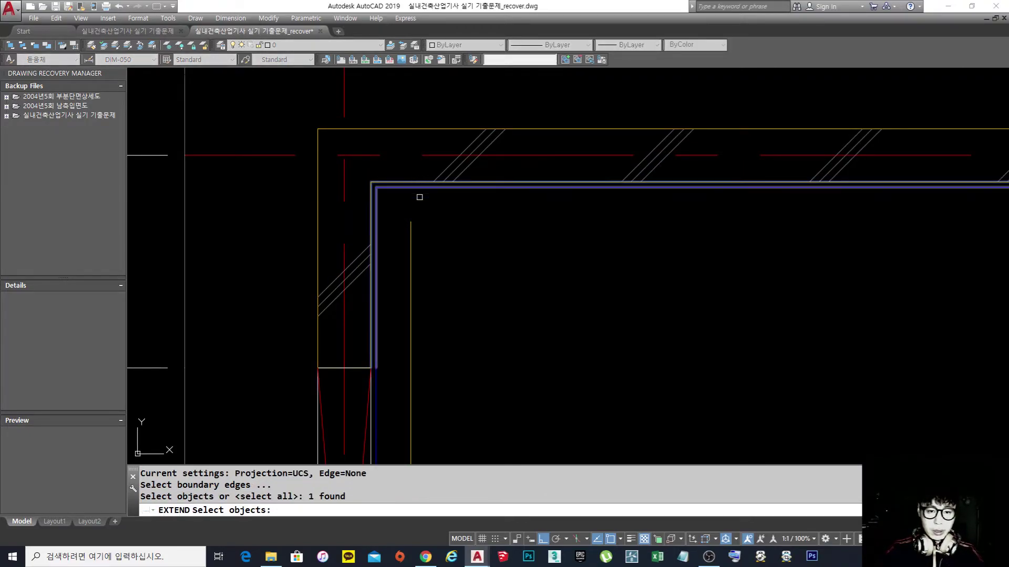
{"action": "key", "text": "Return"}
{"action": "left_click", "coordinate": [410, 240]}
{"action": "key", "text": "Return"}
- Measure the distance from the bookcase's upper-left corner to the lower inner corner of the window opening
{"action": "scroll", "coordinate": [444, 210], "scroll_direction": "down", "scroll_amount": 4}
{"action": "middle_click_drag", "start_coordinate": [443, 210], "coordinate": [447, 234]}
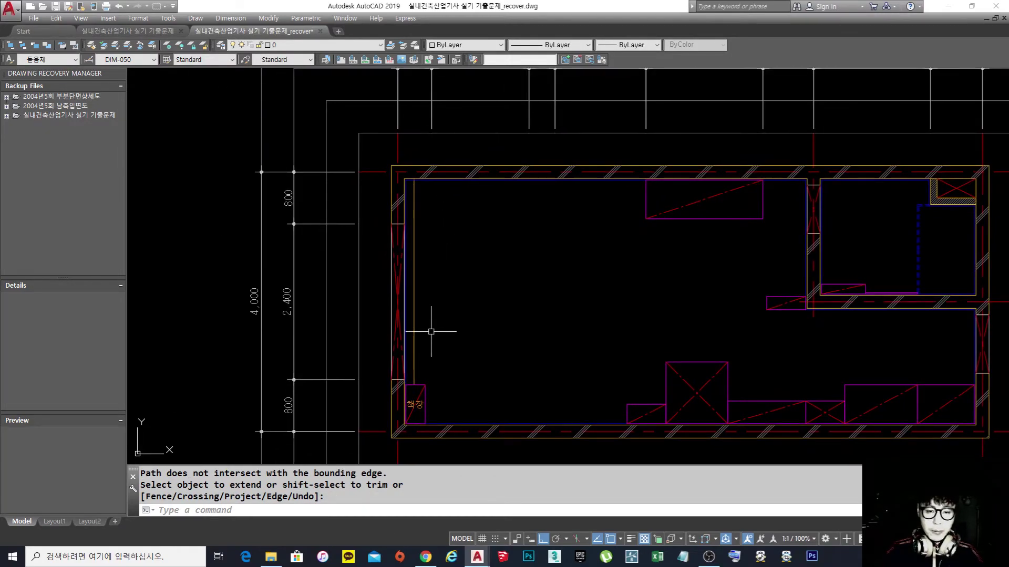
{"action": "middle_click_drag", "start_coordinate": [428, 333], "coordinate": [391, 337]}
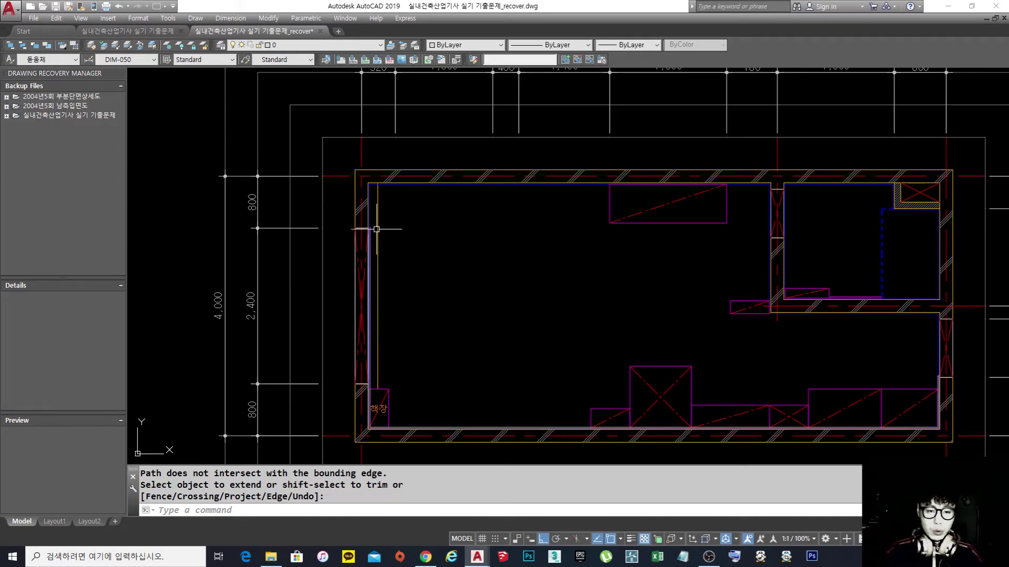
{"action": "scroll", "coordinate": [387, 198], "scroll_direction": "up", "scroll_amount": 2}
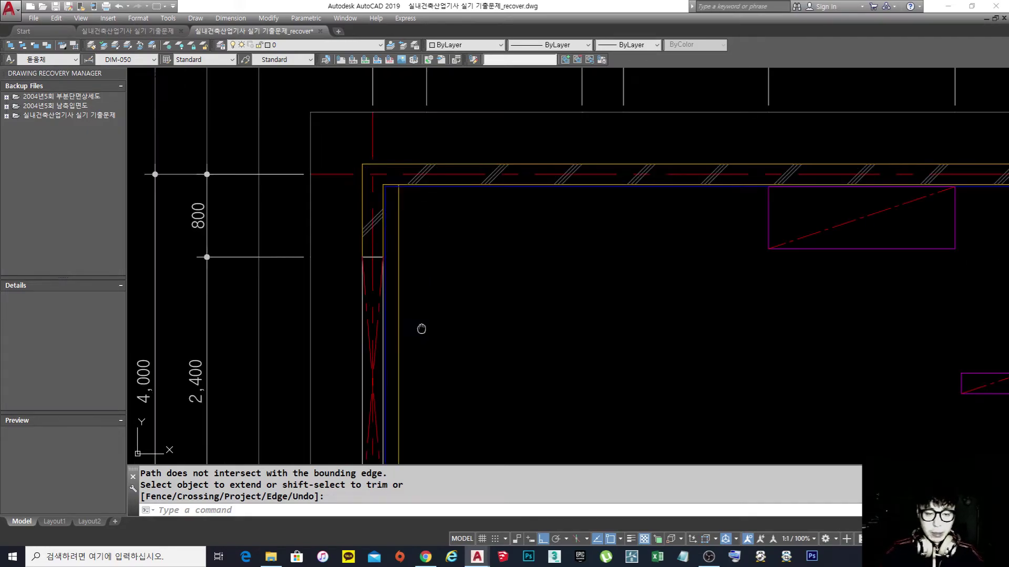
{"action": "middle_click_drag", "start_coordinate": [415, 378], "coordinate": [414, 188]}
{"action": "scroll", "coordinate": [386, 307], "scroll_direction": "up", "scroll_amount": 4}
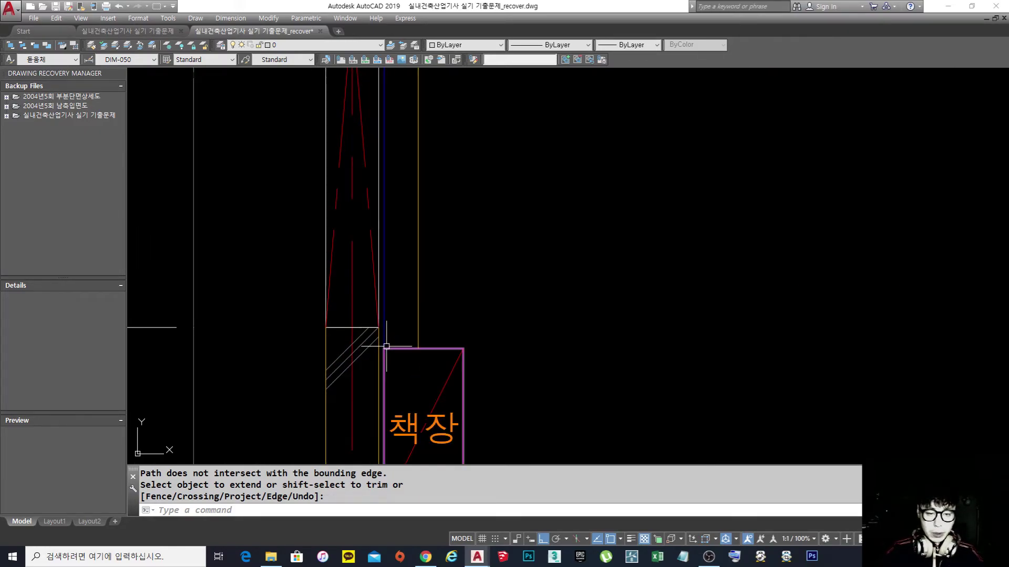
{"action": "type", "text": "di"}
{"action": "key", "text": "Return"}
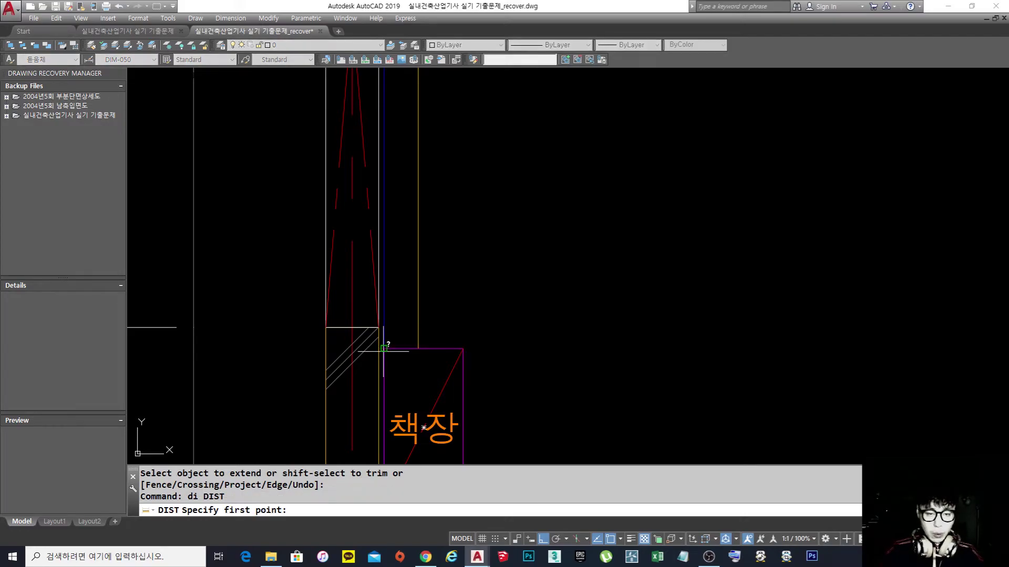
{"action": "left_click", "coordinate": [385, 348]}
{"action": "left_click", "coordinate": [377, 328]}
- Draw a horizontal line from the window opening's upper inner corner into the room, across the vertical line
{"action": "scroll", "coordinate": [460, 231], "scroll_direction": "down", "scroll_amount": 2}
{"action": "scroll", "coordinate": [443, 387], "scroll_direction": "down", "scroll_amount": 2}
{"action": "scroll", "coordinate": [480, 255], "scroll_direction": "up", "scroll_amount": 5}
{"action": "type", "text": "1"}
{"action": "key", "text": "Return"}
{"action": "left_click", "coordinate": [381, 246]}
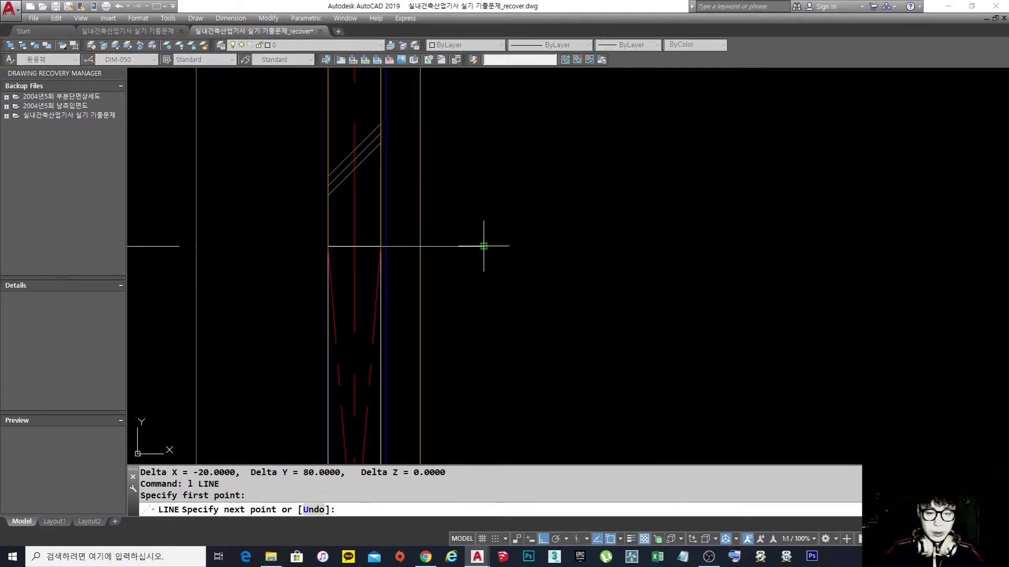
{"action": "left_click", "coordinate": [483, 245]}
{"action": "key", "text": "Return"}
- Move the horizontal line straight up, above the upper edge of the window opening
{"action": "type", "text": "m"}
{"action": "key", "text": "Return"}
{"action": "left_click_drag", "start_coordinate": [494, 263], "coordinate": [441, 194]}
{"action": "key", "text": "Return"}
{"action": "left_click", "coordinate": [554, 297]}
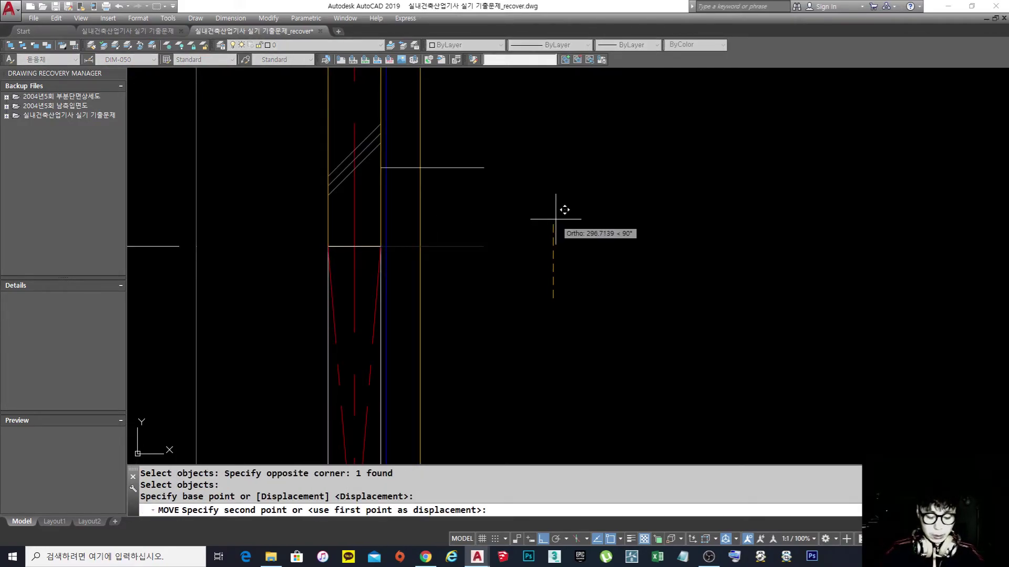
{"action": "key", "text": "Return"}
{"action": "key", "text": "Escape"}
{"action": "key", "text": "Escape"}
- Trim the horizontal and vertical lines where they cross so they form a closed corner above the window
{"action": "middle_click_drag", "start_coordinate": [467, 223], "coordinate": [478, 226]}
{"action": "type", "text": "tr"}
{"action": "key", "text": "Escape"}
{"action": "key", "text": "Escape"}
{"action": "type", "text": "tr"}
{"action": "key", "text": "Return"}
{"action": "mouse_move", "coordinate": [462, 252]}
{"action": "left_mouse_down"}
{"action": "mouse_move", "coordinate": [452, 198]}
{"action": "mouse_move", "coordinate": [424, 186]}
{"action": "left_mouse_up"}
{"action": "key", "text": "Return"}
{"action": "key", "text": "Return"}
{"action": "scroll", "coordinate": [424, 186], "scroll_direction": "down", "scroll_amount": 5}
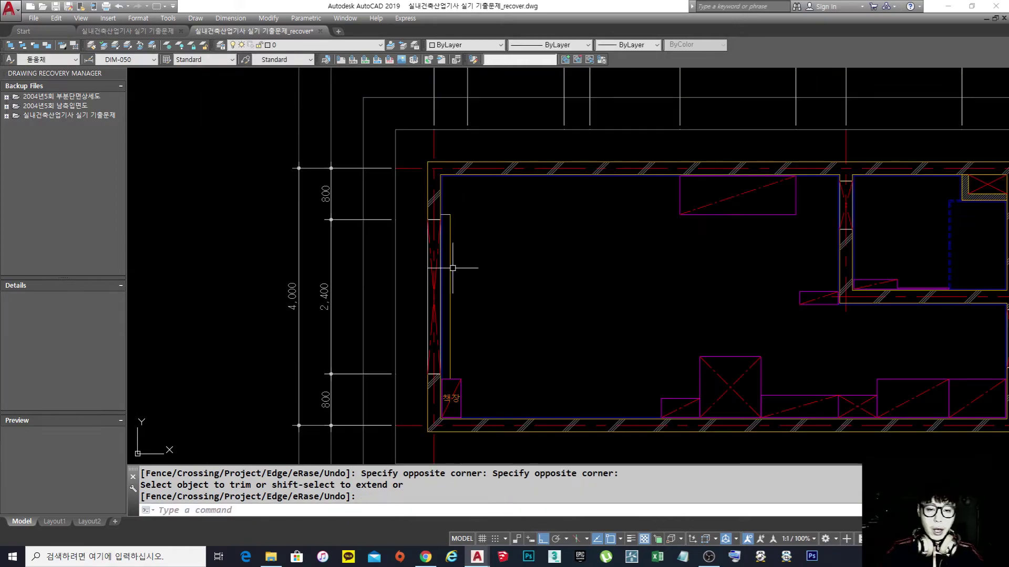
- Undo the corner trimming and erase the horizontal line above the window opening
{"action": "scroll", "coordinate": [453, 205], "scroll_direction": "up", "scroll_amount": 2}
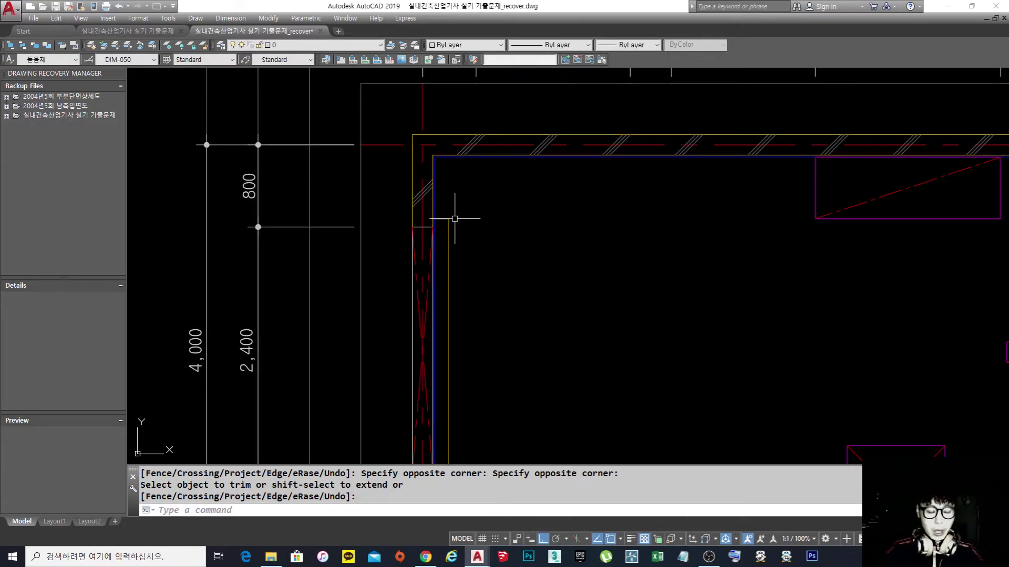
{"action": "key", "text": "ctrl+z"}
{"action": "key", "text": "ctrl+z"}
{"action": "type", "text": "e"}
{"action": "key", "text": "Return"}
{"action": "left_click", "coordinate": [499, 259]}
{"action": "left_click", "coordinate": [464, 195]}
{"action": "scroll", "coordinate": [464, 198], "scroll_direction": "down", "scroll_amount": 4}
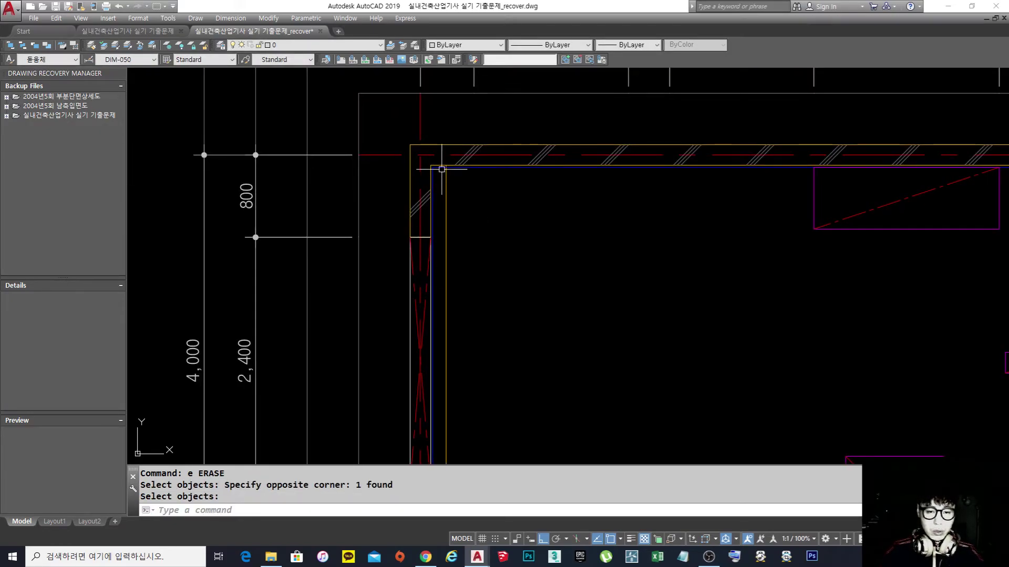
{"action": "scroll", "coordinate": [453, 218], "scroll_direction": "down", "scroll_amount": 1}
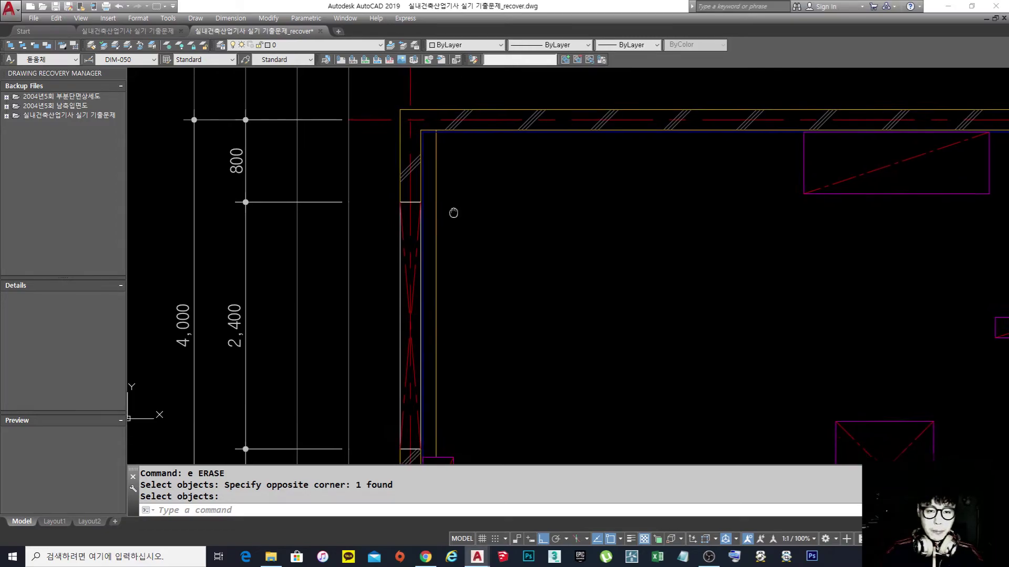
{"action": "scroll", "coordinate": [449, 202], "scroll_direction": "up", "scroll_amount": 1}
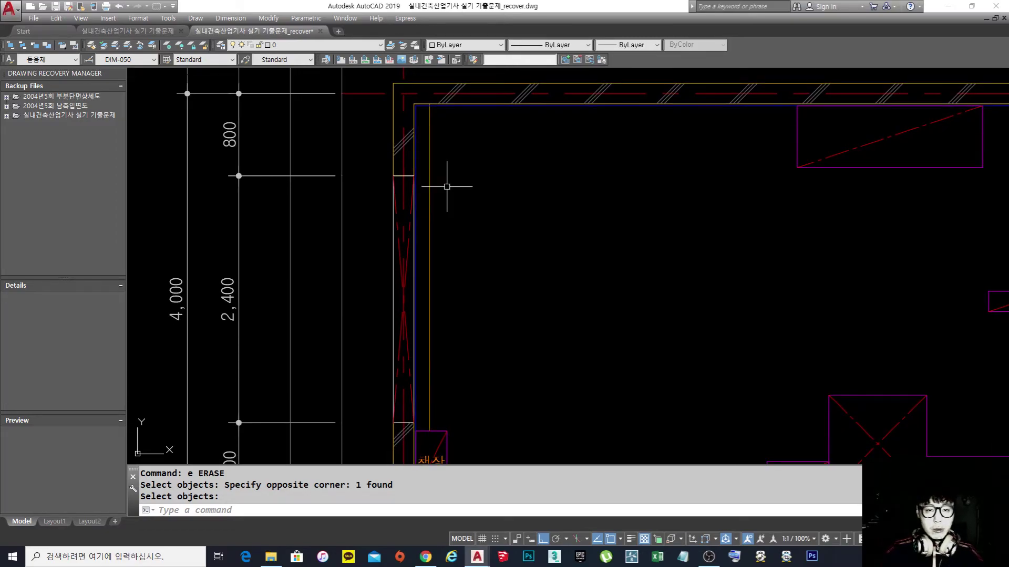
{"action": "scroll", "coordinate": [447, 187], "scroll_direction": "up", "scroll_amount": 2}
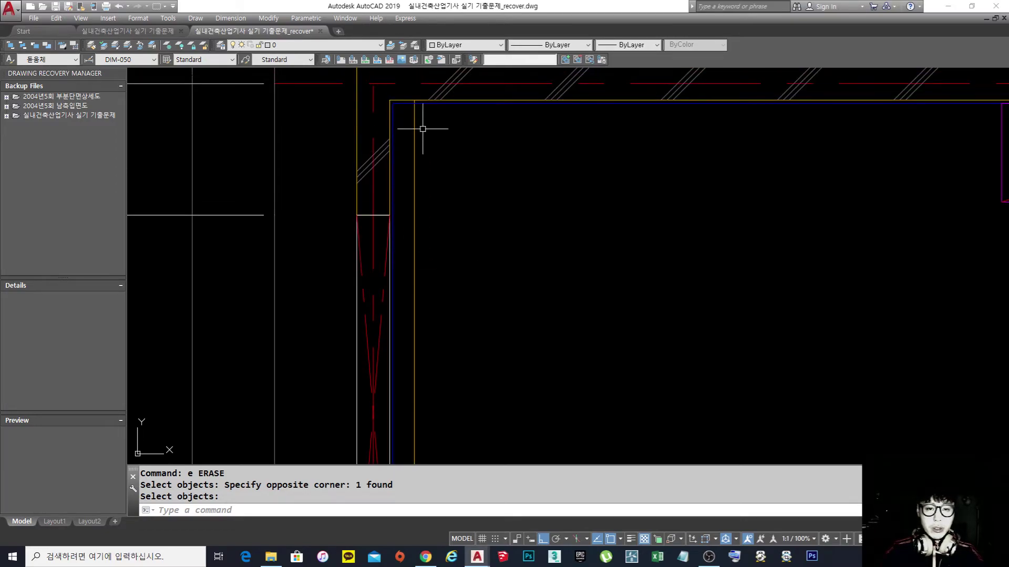
{"action": "mouse_move", "coordinate": [428, 134]}
{"action": "middle_mouse_down"}
{"action": "mouse_move", "coordinate": [432, 180]}
{"action": "mouse_move", "coordinate": [424, 167]}
{"action": "middle_mouse_up"}
{"action": "scroll", "coordinate": [421, 167], "scroll_direction": "down", "scroll_amount": 1}
{"action": "scroll", "coordinate": [415, 168], "scroll_direction": "up", "scroll_amount": 3}
{"action": "type", "text": "t"}
{"action": "key", "text": "Escape"}
{"action": "key", "text": "Escape"}
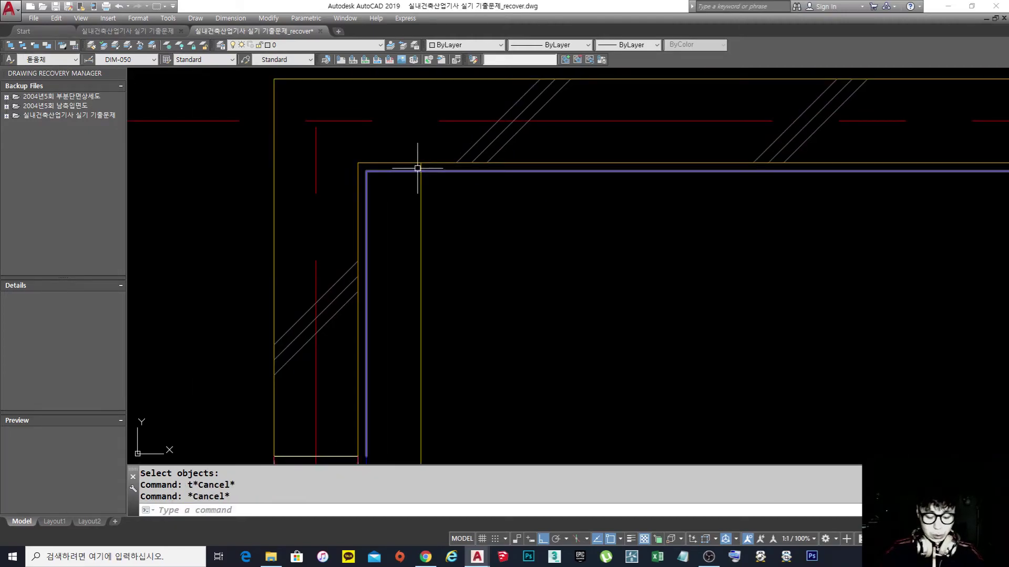
- Trim the upper end of the vertical line back to the blue finish line inside the upper wall
{"action": "type", "text": "tr"}
{"action": "key", "text": "space"}
{"action": "scroll", "coordinate": [422, 169], "scroll_direction": "up", "scroll_amount": 3}
{"action": "left_click", "coordinate": [426, 174]}
{"action": "key", "text": "space"}
{"action": "left_click", "coordinate": [431, 163]}
{"action": "left_click", "coordinate": [398, 164]}
{"action": "key", "text": "space"}
{"action": "scroll", "coordinate": [415, 164], "scroll_direction": "down", "scroll_amount": 3}
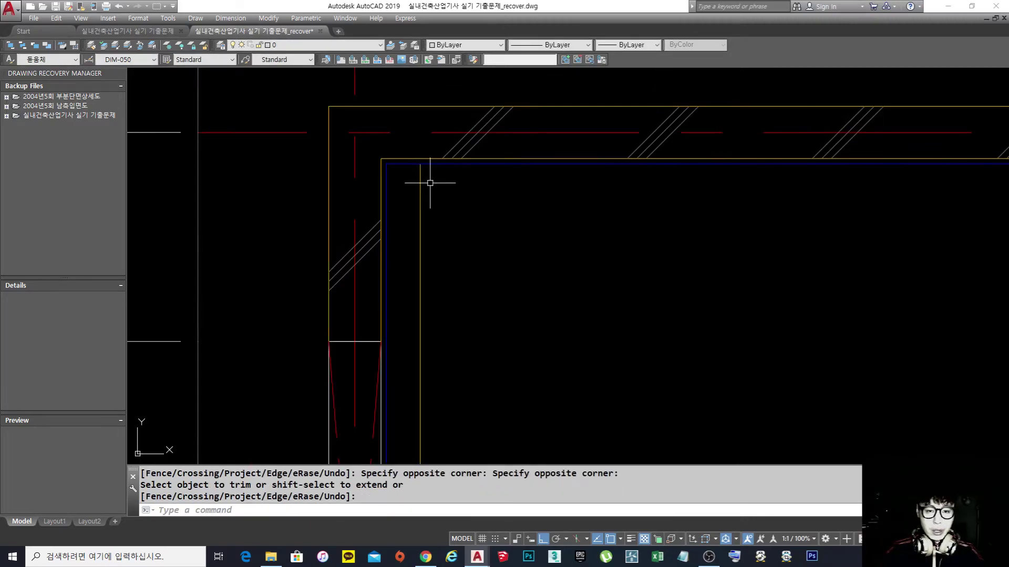
{"action": "left_click", "coordinate": [421, 184]}
{"action": "key", "text": "space"}
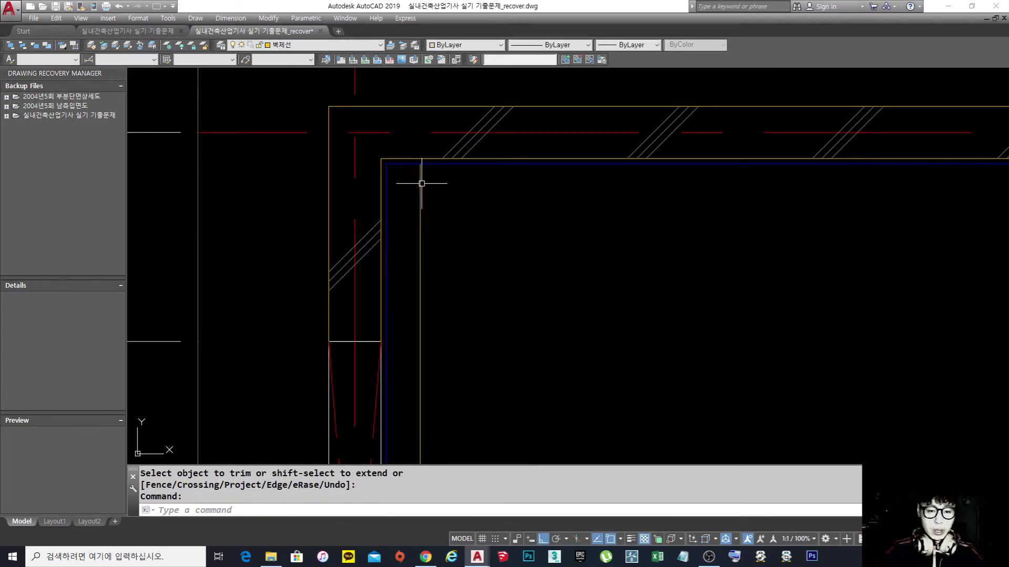
{"action": "key", "text": "Escape"}
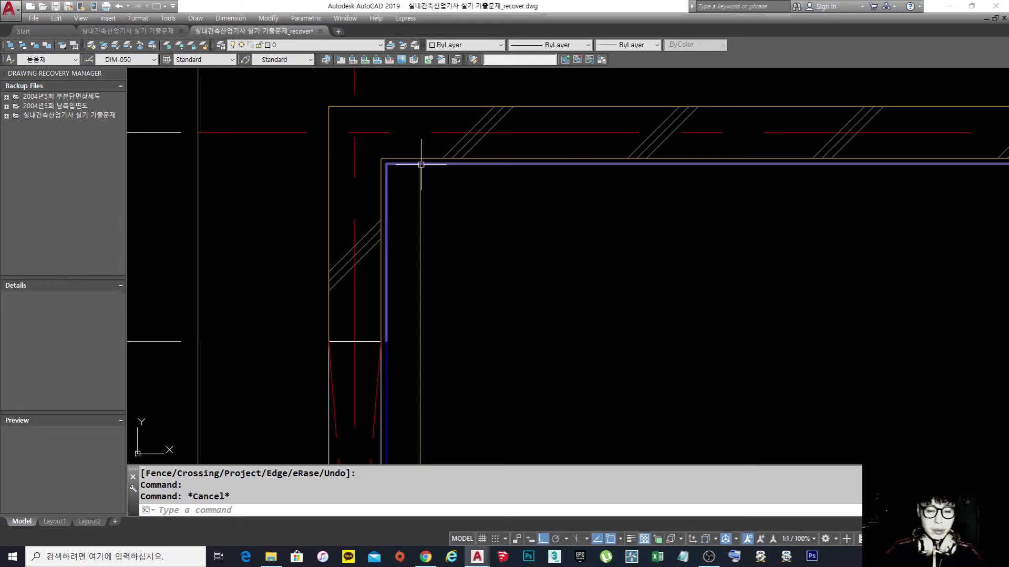
- Extend the upper end of the vertical line beside the window wall to the upper wall's inner yellow line
{"action": "scroll", "coordinate": [442, 194], "scroll_direction": "up", "scroll_amount": 2}
{"action": "type", "text": "ex"}
{"action": "key", "text": "space"}
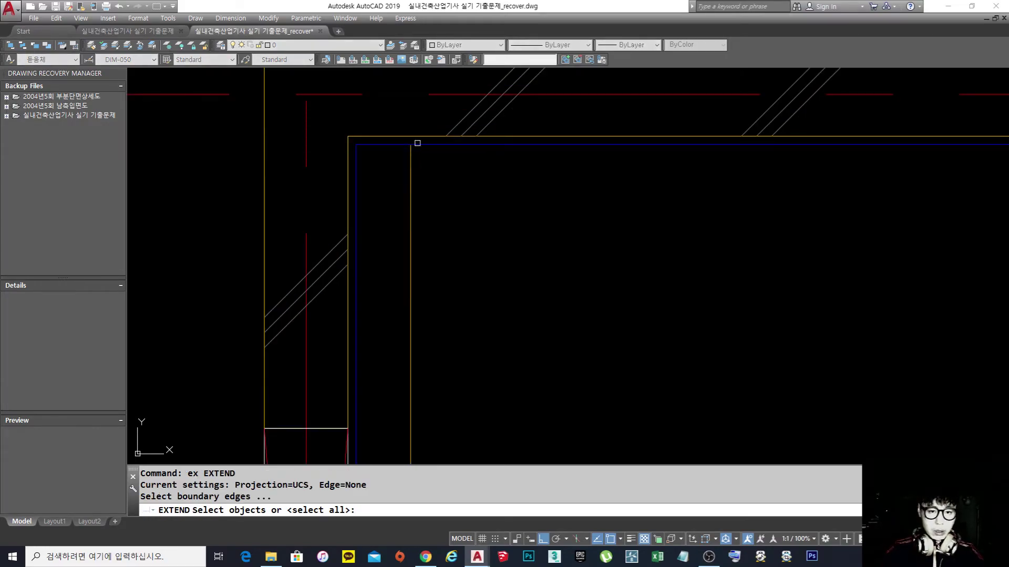
{"action": "left_click", "coordinate": [409, 155]}
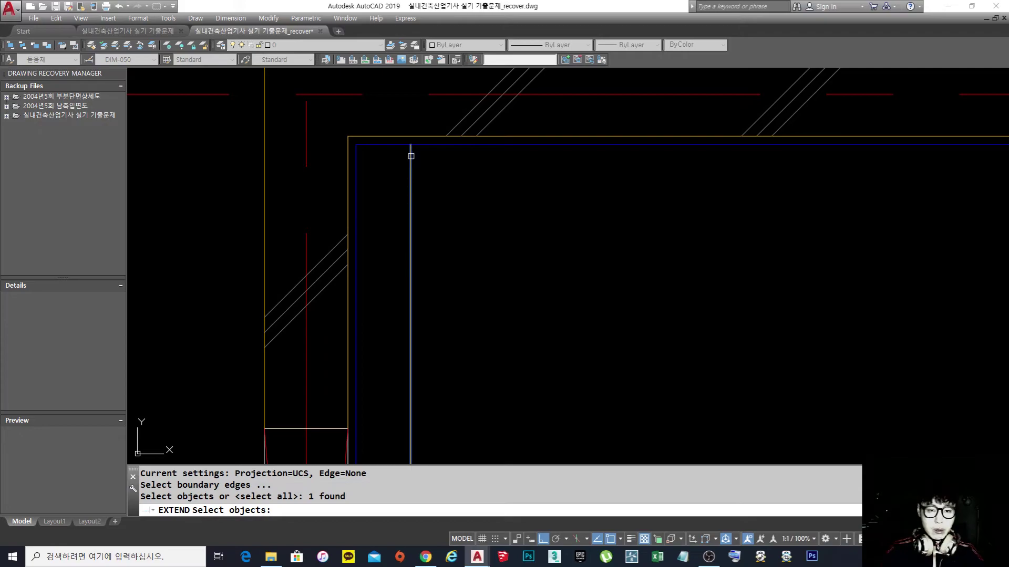
{"action": "key", "text": "Escape"}
{"action": "key", "text": "Escape"}
{"action": "key", "text": "space"}
{"action": "left_click", "coordinate": [413, 137]}
{"action": "key", "text": "space"}
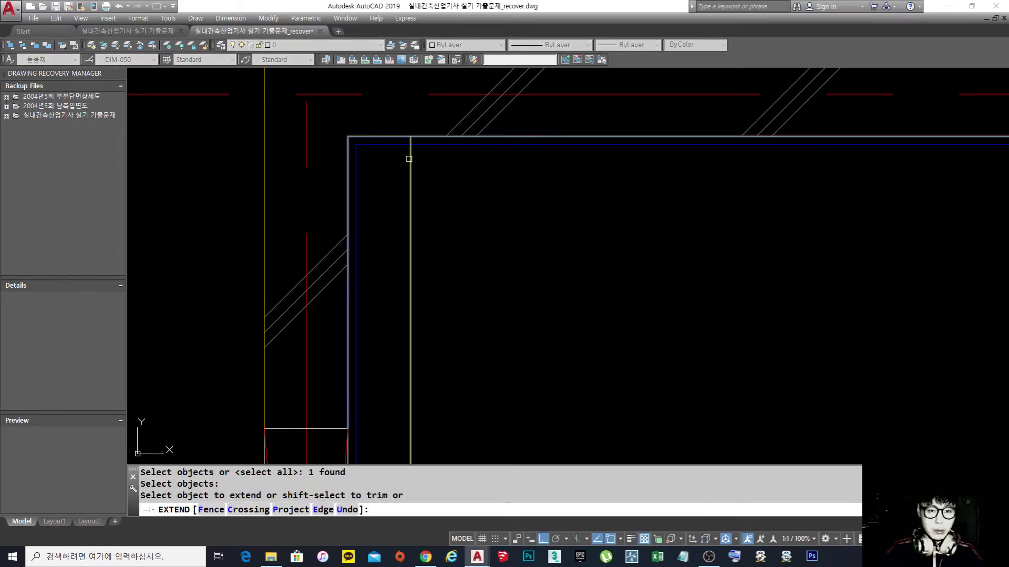
{"action": "left_click", "coordinate": [410, 149]}
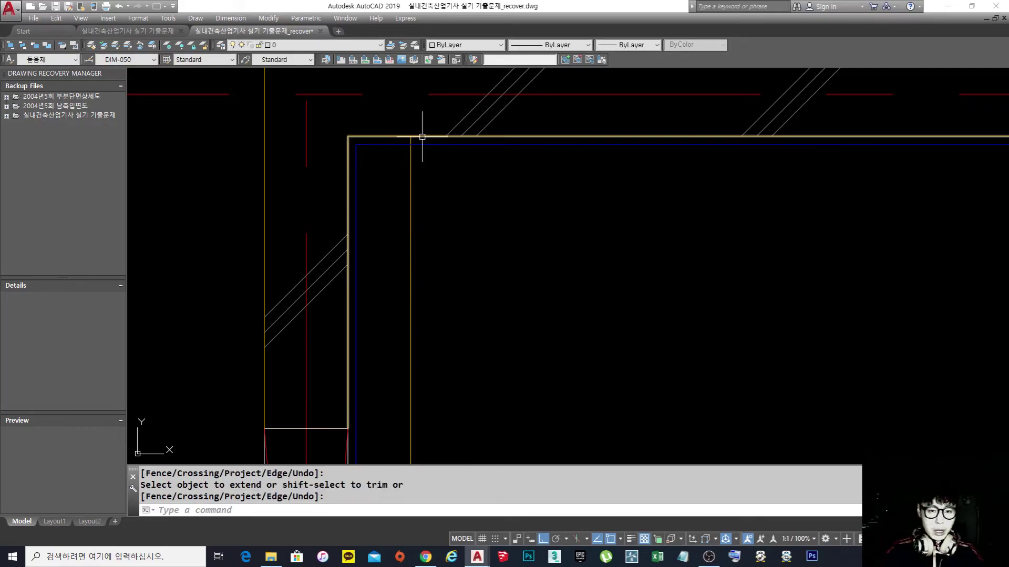
{"action": "key", "text": "space"}
{"action": "left_click", "coordinate": [420, 137]}
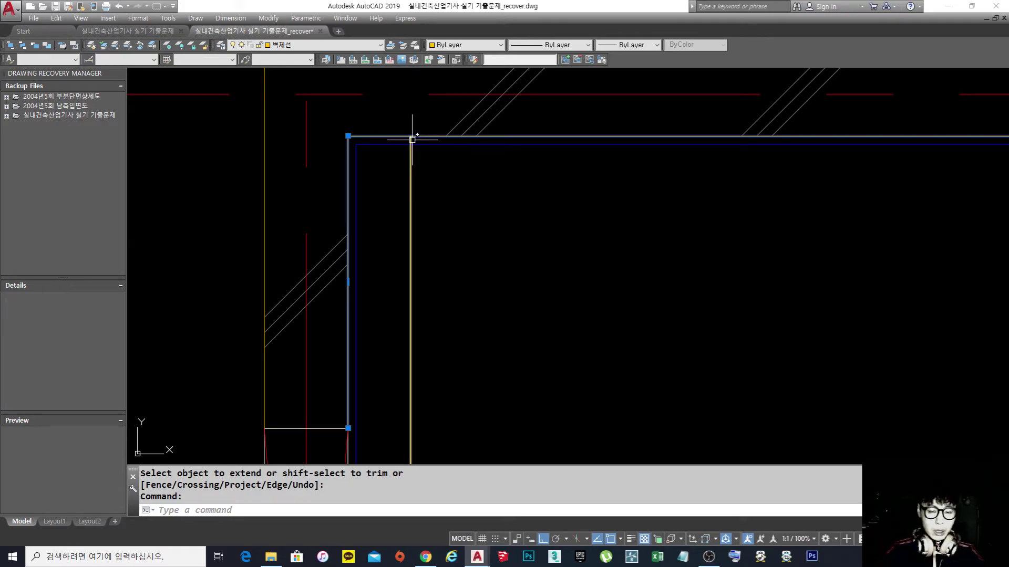
{"action": "scroll", "coordinate": [413, 139], "scroll_direction": "up", "scroll_amount": 4}
{"action": "key", "text": "Escape"}
{"action": "scroll", "coordinate": [434, 143], "scroll_direction": "down", "scroll_amount": 8}
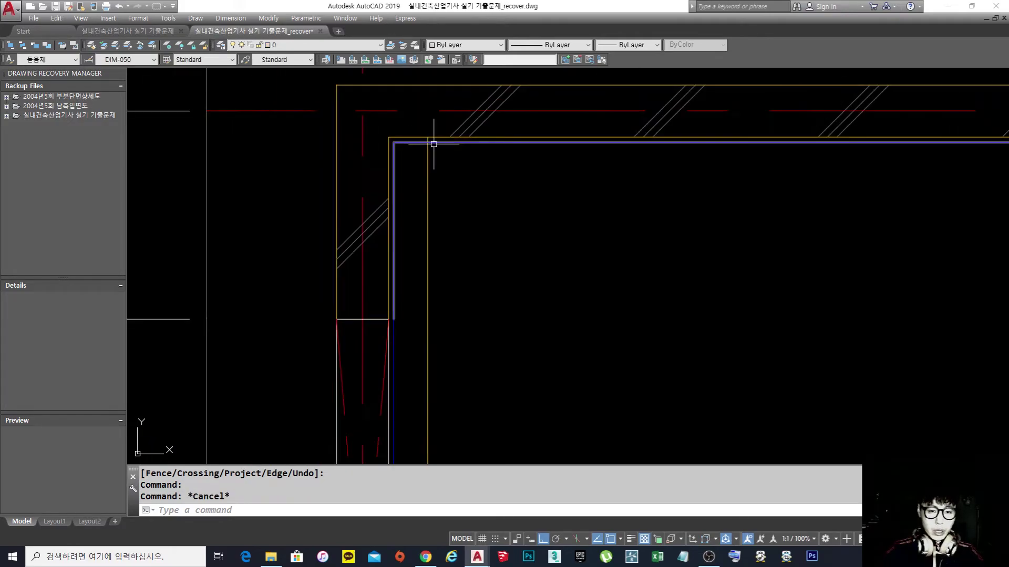
- Put the vertical line beside the window wall on the 입면선 layer
{"action": "middle_click_drag", "start_coordinate": [465, 221], "coordinate": [448, 192]}
{"action": "scroll", "coordinate": [449, 191], "scroll_direction": "down", "scroll_amount": 5}
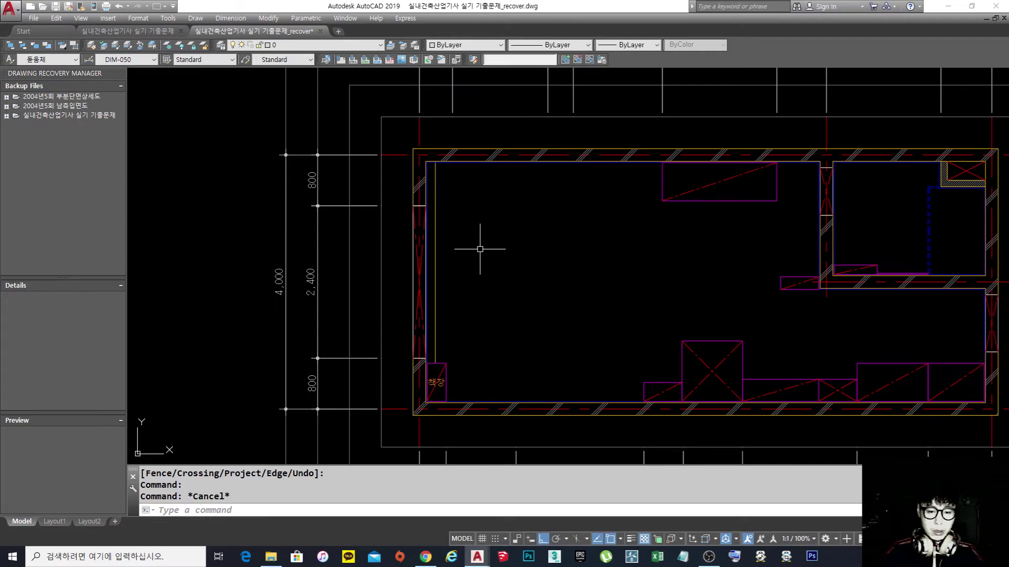
{"action": "middle_click_drag", "start_coordinate": [478, 241], "coordinate": [462, 232]}
{"action": "scroll", "coordinate": [414, 164], "scroll_direction": "up", "scroll_amount": 4}
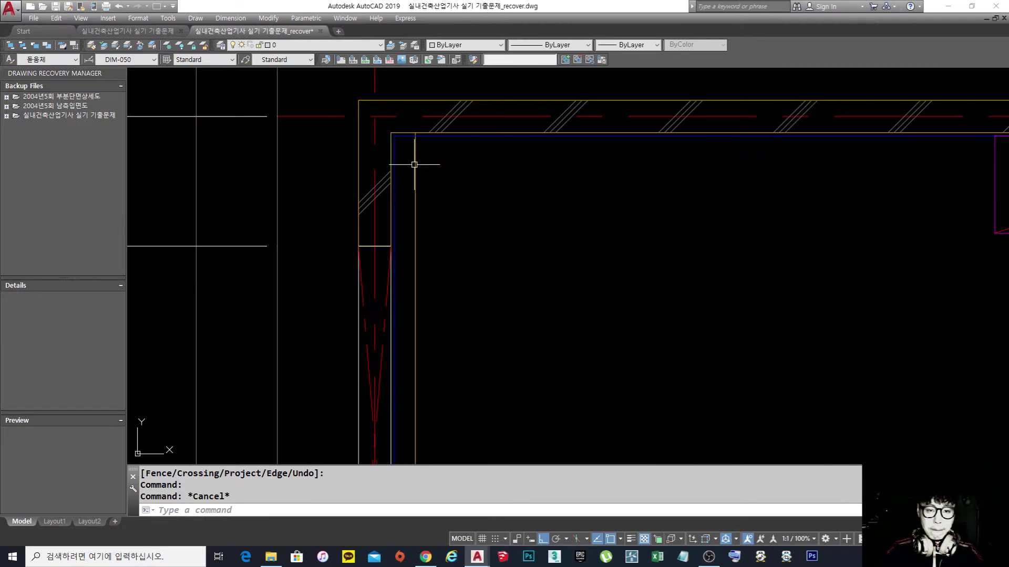
{"action": "scroll", "coordinate": [415, 165], "scroll_direction": "down", "scroll_amount": 4}
{"action": "scroll", "coordinate": [401, 353], "scroll_direction": "up", "scroll_amount": 5}
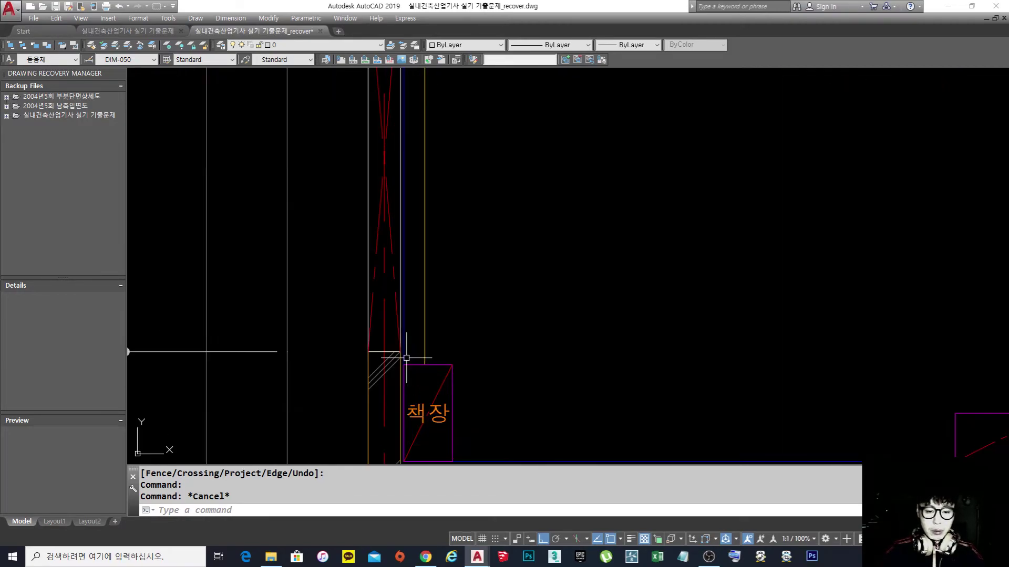
{"action": "left_click", "coordinate": [470, 313]}
{"action": "left_click", "coordinate": [421, 243]}
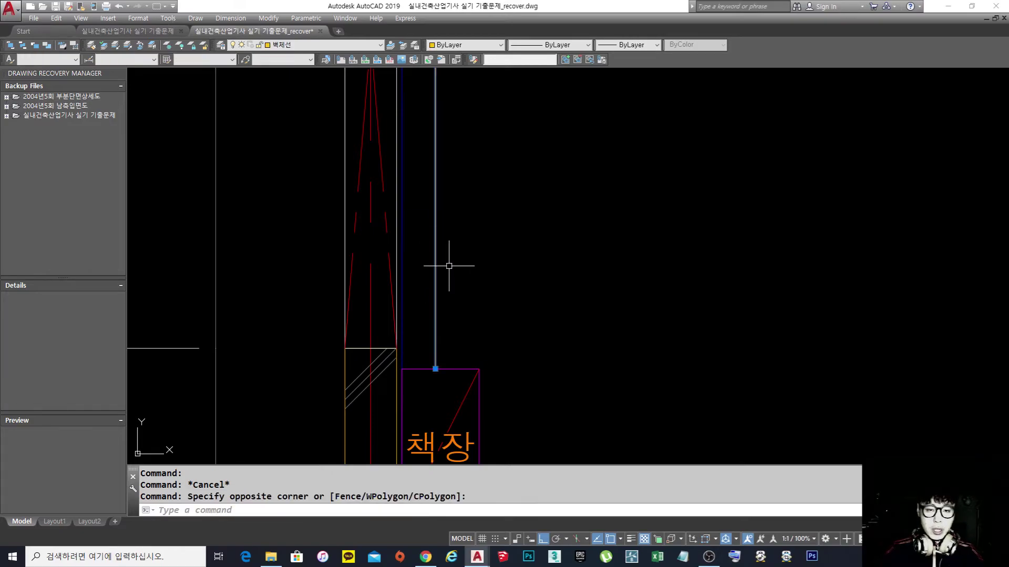
{"action": "left_click", "coordinate": [338, 47]}
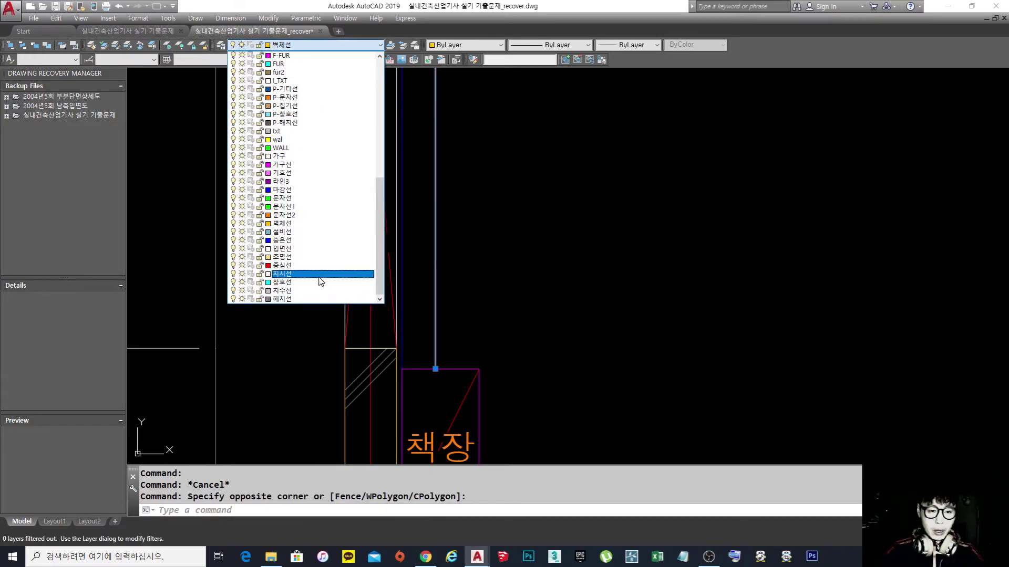
{"action": "left_click", "coordinate": [309, 250]}
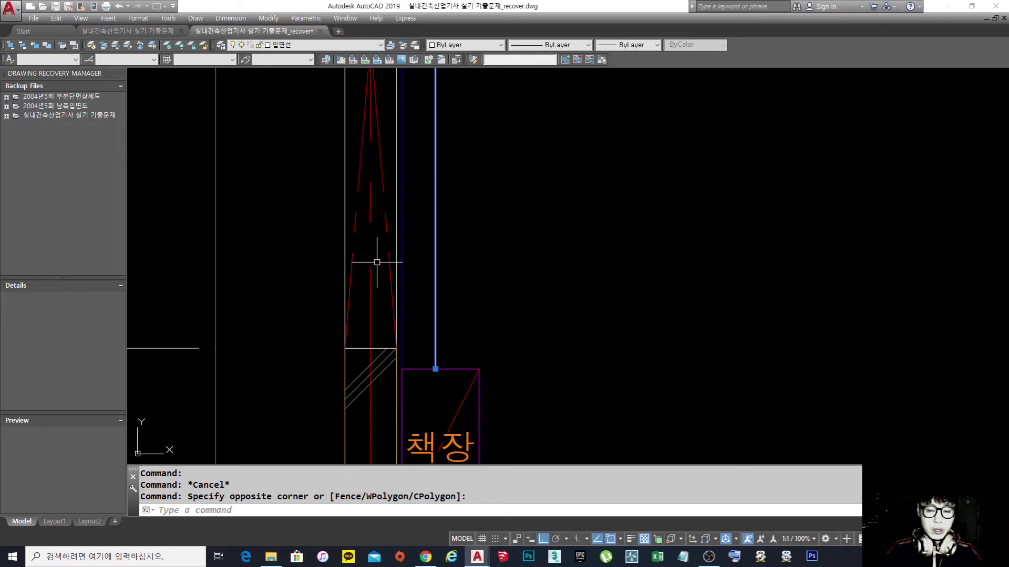
{"action": "left_click", "coordinate": [450, 259]}
{"action": "key", "text": "Escape"}
{"action": "left_click", "coordinate": [434, 277]}
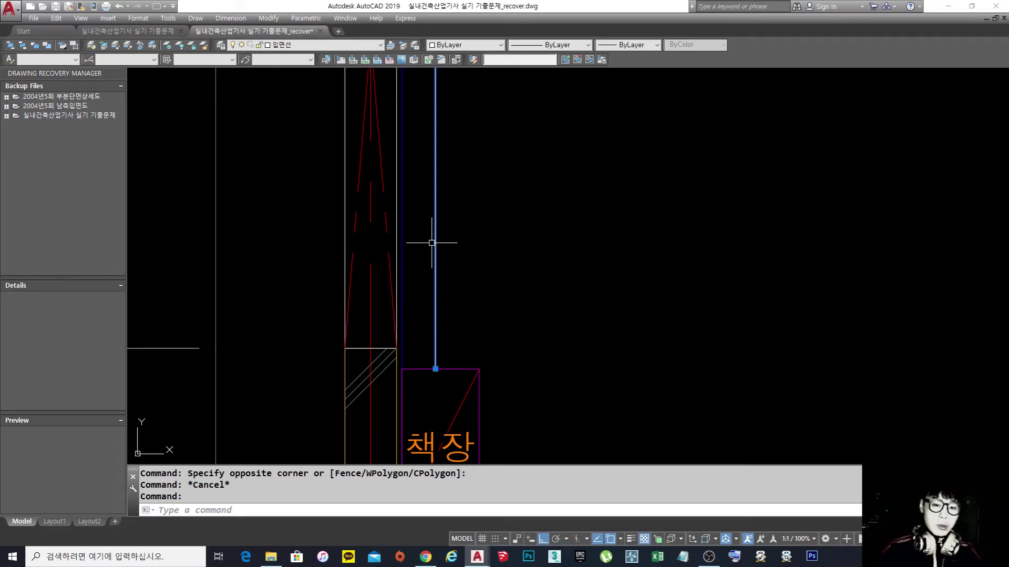
{"action": "key", "text": "Escape"}
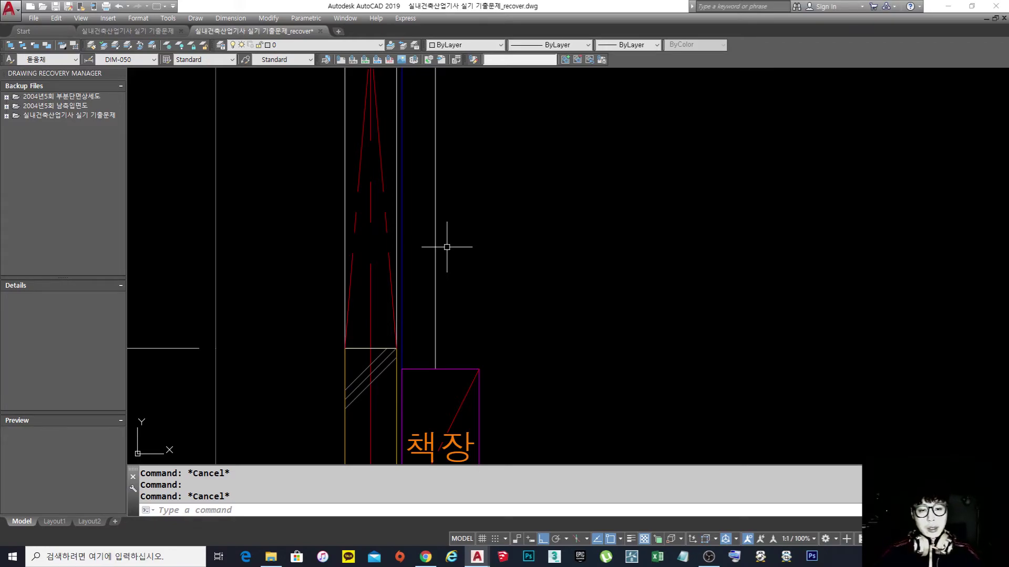
{"action": "key", "text": "Escape"}
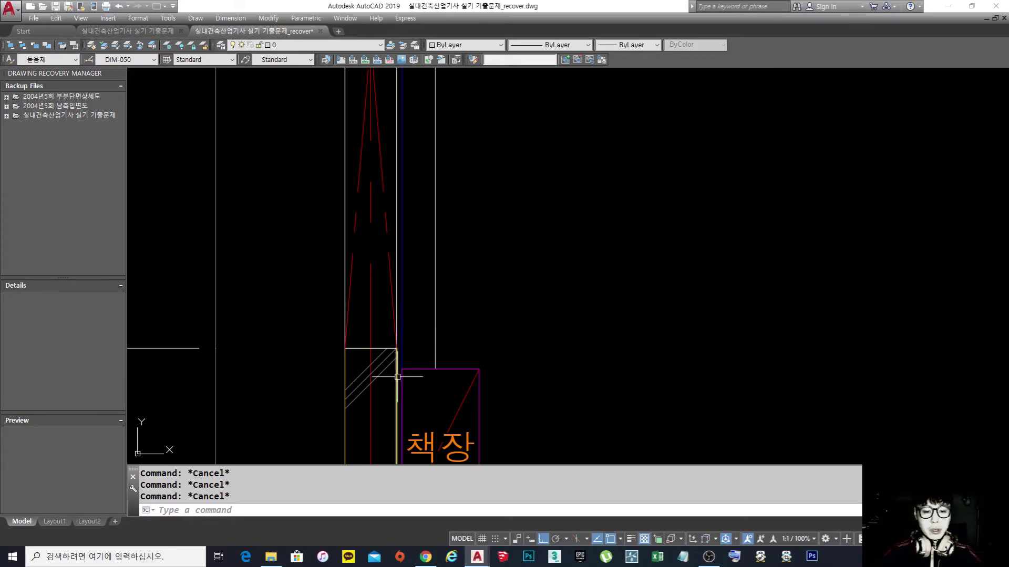
{"action": "scroll", "coordinate": [418, 227], "scroll_direction": "down", "scroll_amount": 3}
{"action": "scroll", "coordinate": [426, 315], "scroll_direction": "up", "scroll_amount": 3}
{"action": "mouse_move", "coordinate": [426, 315]}
{"action": "middle_mouse_down"}
{"action": "mouse_move", "coordinate": [419, 281]}
{"action": "mouse_move", "coordinate": [417, 354]}
{"action": "mouse_move", "coordinate": [429, 310]}
{"action": "middle_mouse_up"}
{"action": "scroll", "coordinate": [418, 290], "scroll_direction": "down", "scroll_amount": 2}
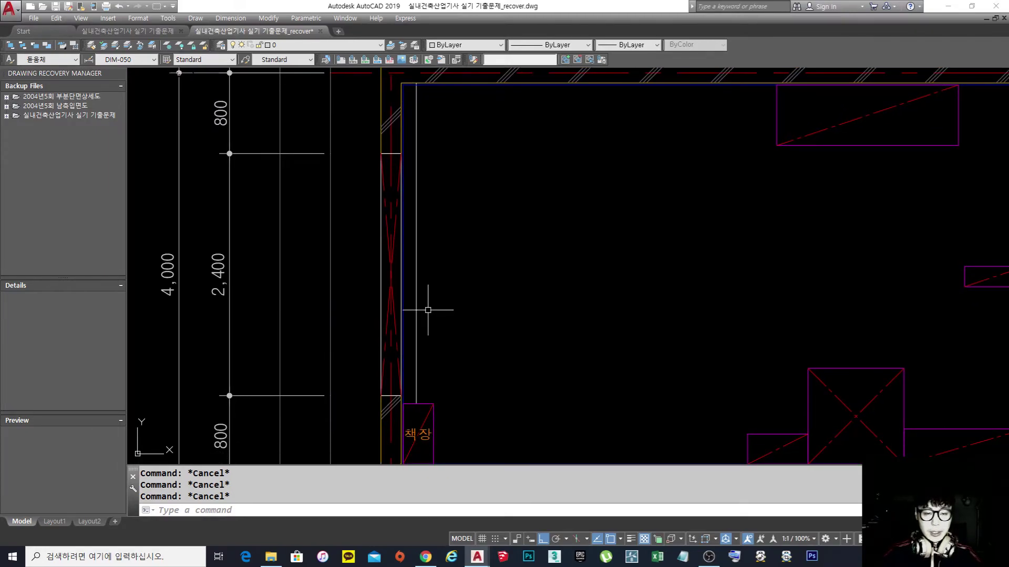
{"action": "type", "text": "l"}
{"action": "key", "text": "Return"}
{"action": "scroll", "coordinate": [401, 405], "scroll_direction": "up", "scroll_amount": 3}
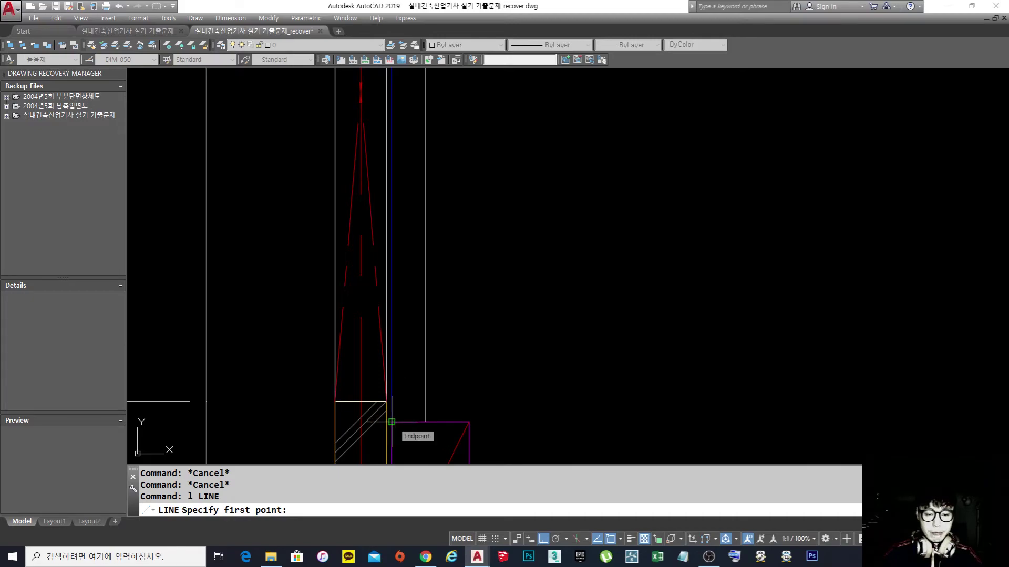
{"action": "scroll", "coordinate": [403, 374], "scroll_direction": "down", "scroll_amount": 4}
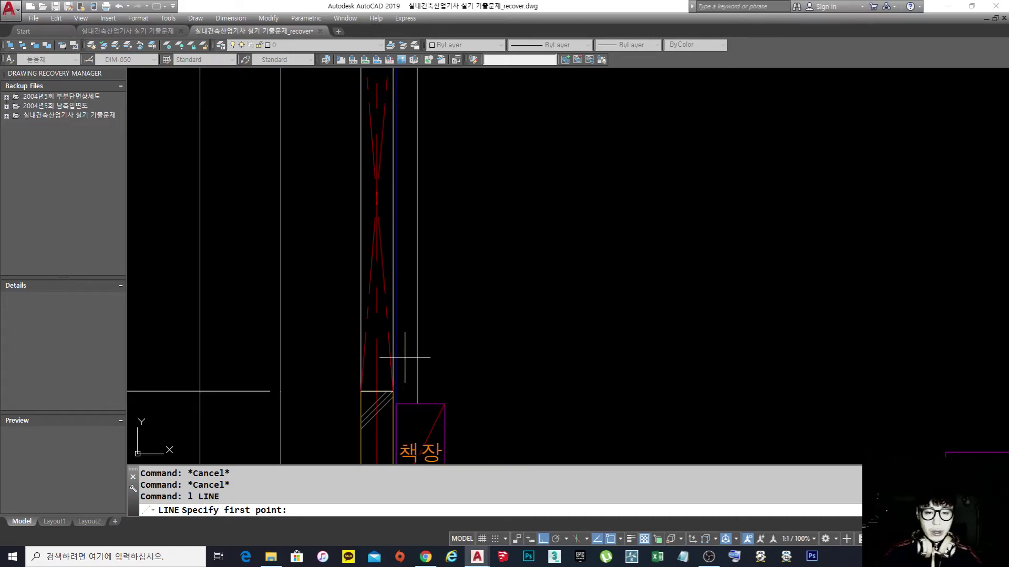
{"action": "middle_click_drag", "start_coordinate": [405, 388], "coordinate": [408, 416]}
{"action": "scroll", "coordinate": [408, 417], "scroll_direction": "up", "scroll_amount": 4}
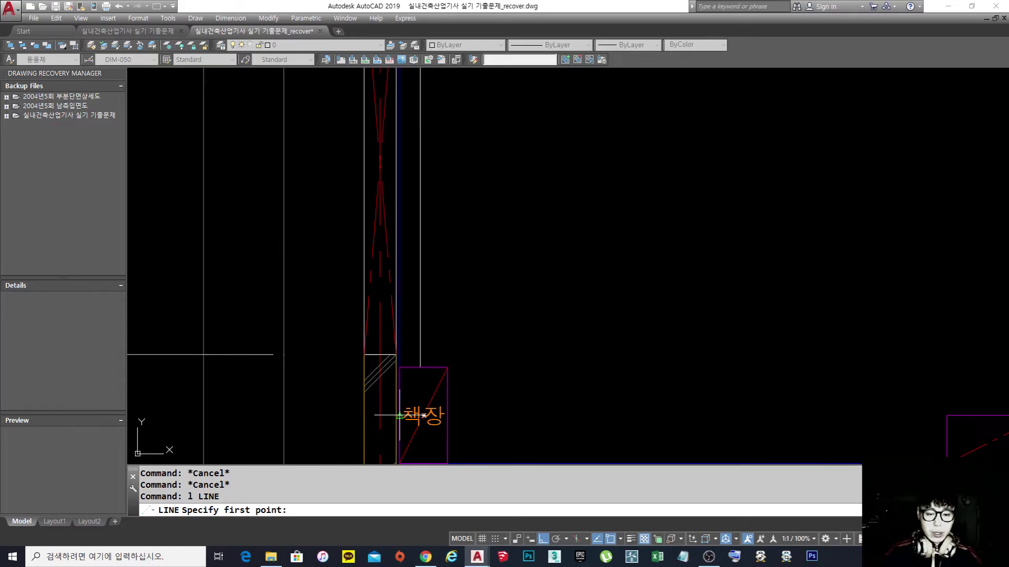
{"action": "key", "text": "Escape"}
- Draw a horizontal line from the vertical line's lower end along the 책장 outline's upper edge, crossing the window wall's inner face
{"action": "scroll", "coordinate": [401, 368], "scroll_direction": "up", "scroll_amount": 5}
{"action": "type", "text": "l"}
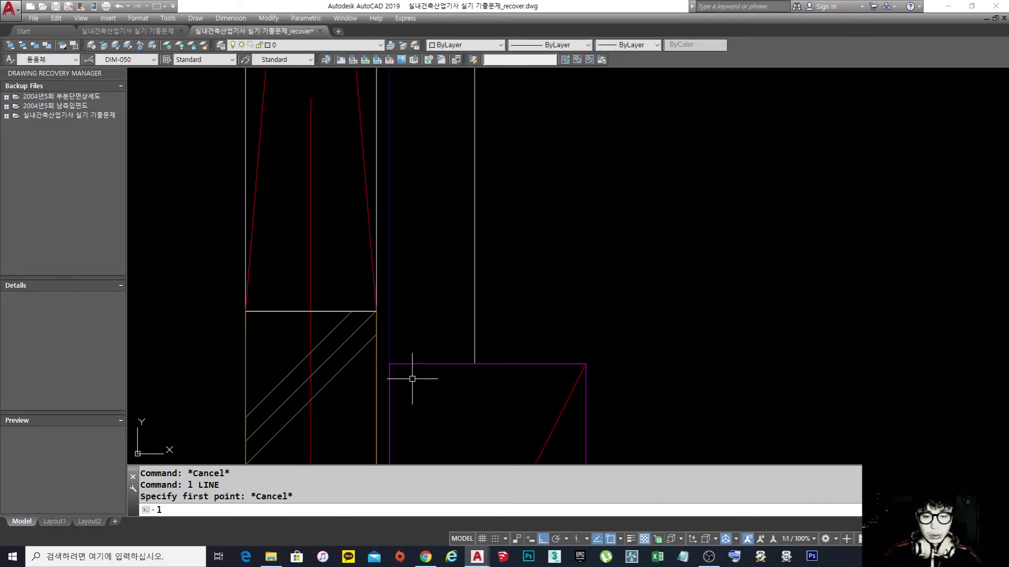
{"action": "key", "text": "Return"}
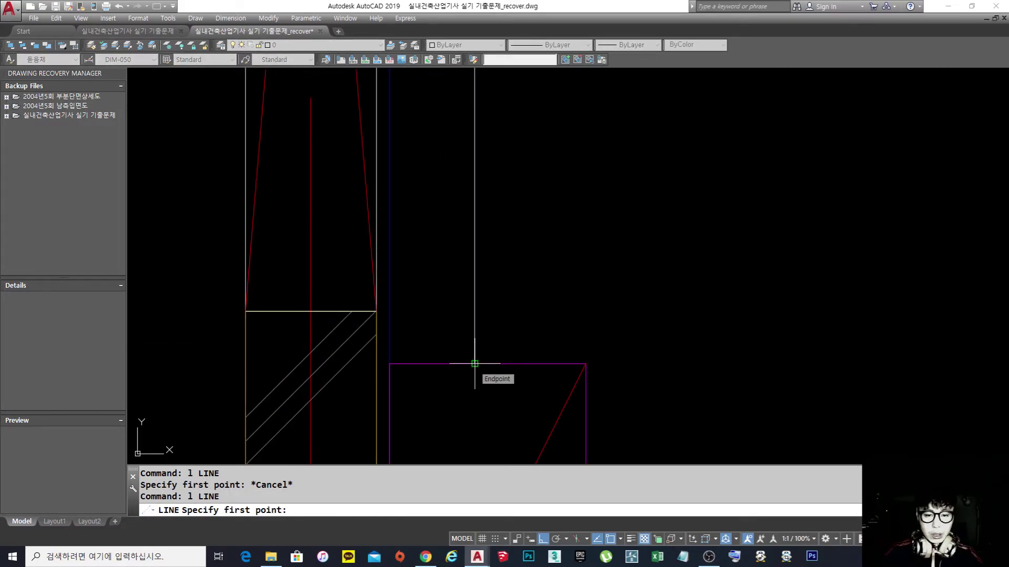
{"action": "left_click", "coordinate": [475, 364]}
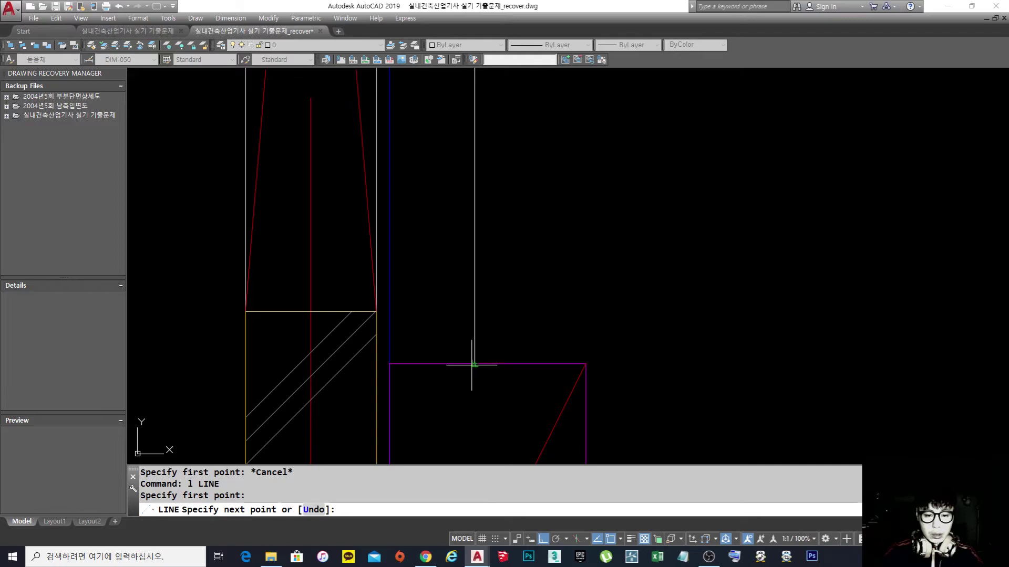
{"action": "left_click", "coordinate": [363, 391]}
{"action": "key", "text": "Return"}
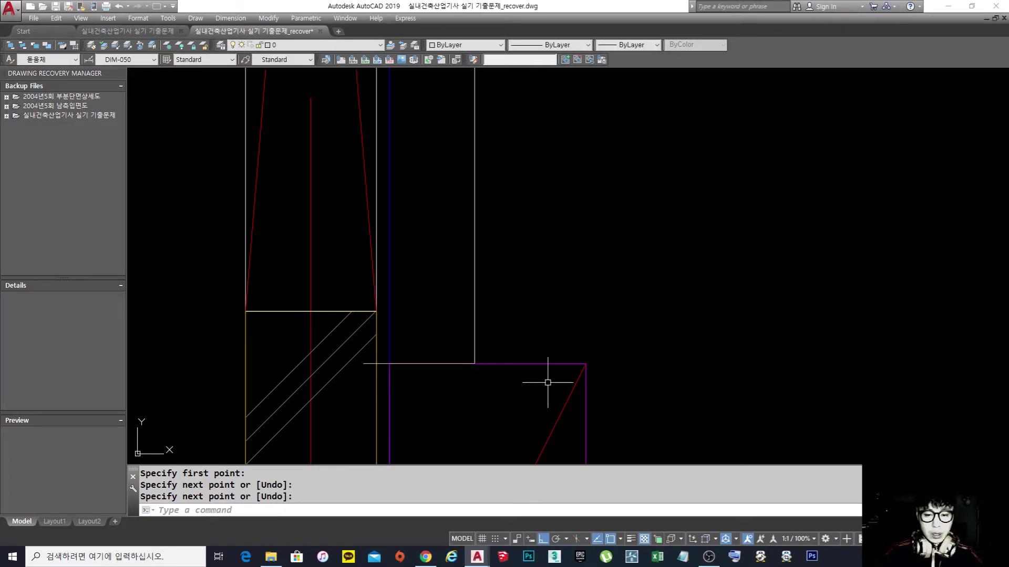
{"action": "left_click", "coordinate": [547, 382]}
{"action": "left_click", "coordinate": [536, 326]}
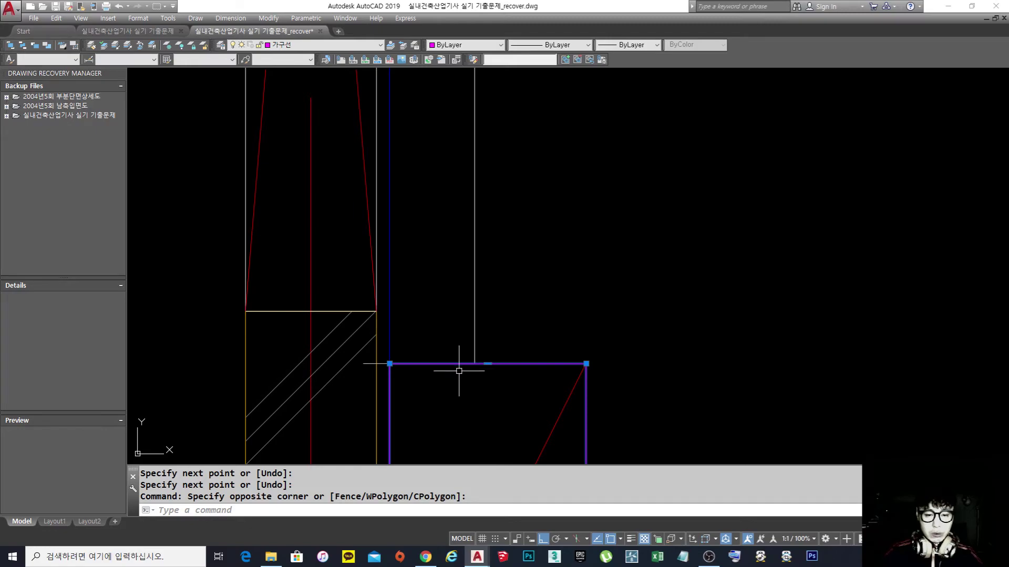
{"action": "key", "text": "Escape"}
{"action": "scroll", "coordinate": [341, 364], "scroll_direction": "down", "scroll_amount": 4}
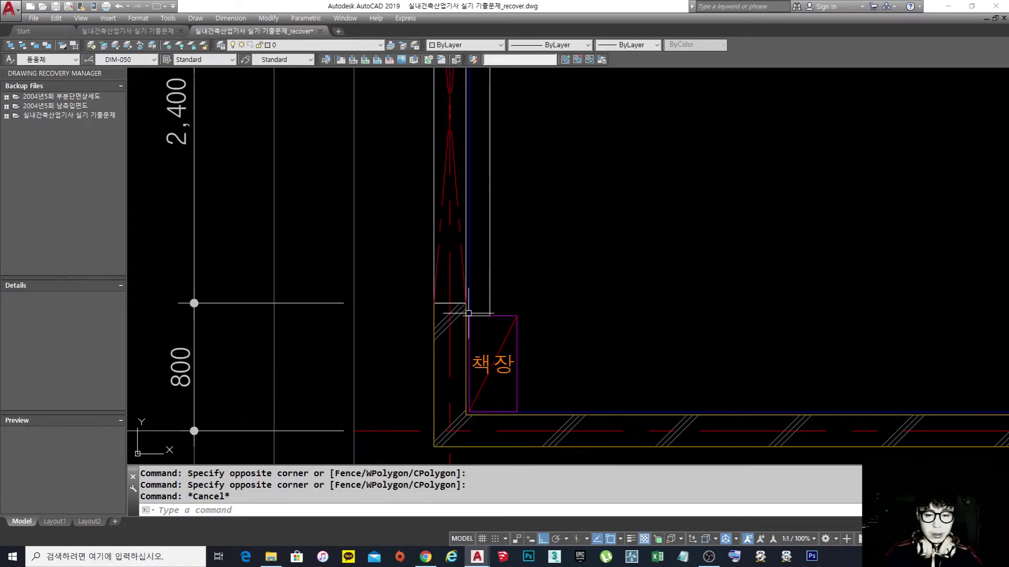
- Trim the part of the short horizontal line that overshoots the window wall's inner yellow line
{"action": "scroll", "coordinate": [467, 317], "scroll_direction": "up", "scroll_amount": 6}
{"action": "type", "text": "tr"}
{"action": "key", "text": "Return"}
{"action": "left_click", "coordinate": [450, 322]}
{"action": "key", "text": "Return"}
{"action": "left_click_drag", "start_coordinate": [444, 321], "coordinate": [435, 338]}
{"action": "key", "text": "Return"}
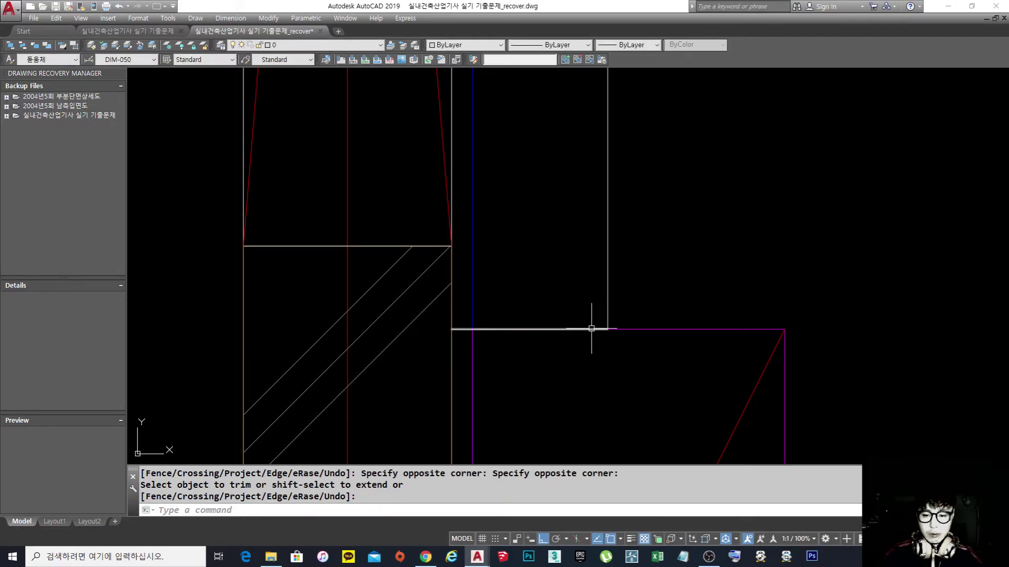
- Match the short horizontal line's properties to those of the vertical line beside the window wall
{"action": "left_click", "coordinate": [591, 329]}
{"action": "key", "text": "Escape"}
{"action": "type", "text": "ma"}
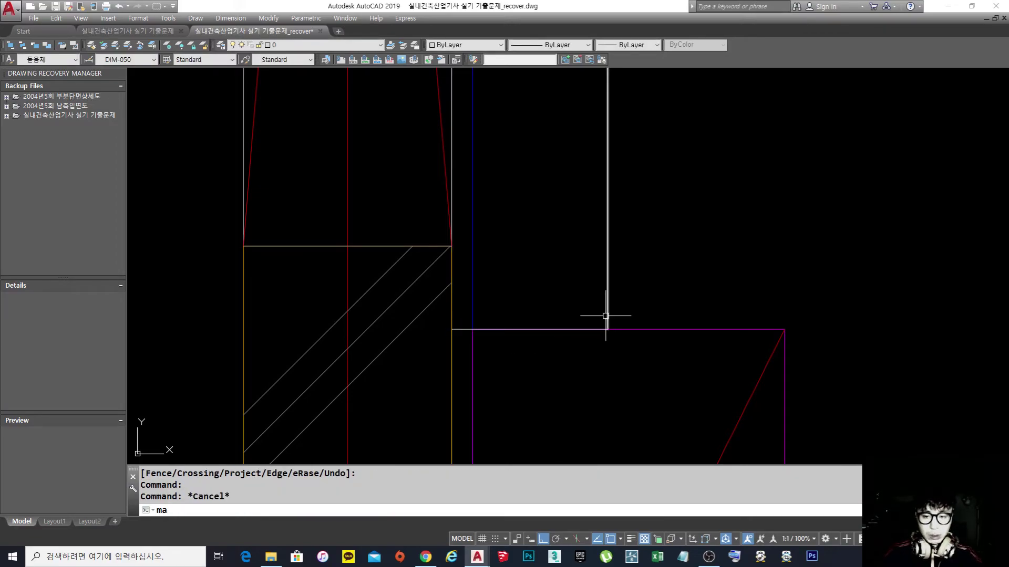
{"action": "key", "text": "Return"}
{"action": "left_click", "coordinate": [606, 315]}
{"action": "left_click", "coordinate": [453, 319]}
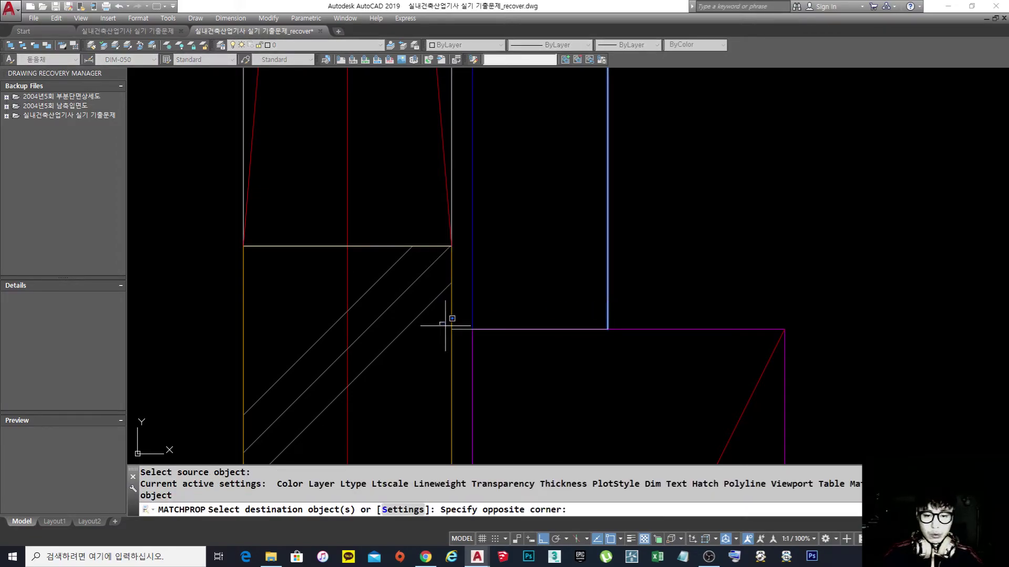
{"action": "left_click", "coordinate": [656, 349]}
{"action": "key", "text": "Return"}
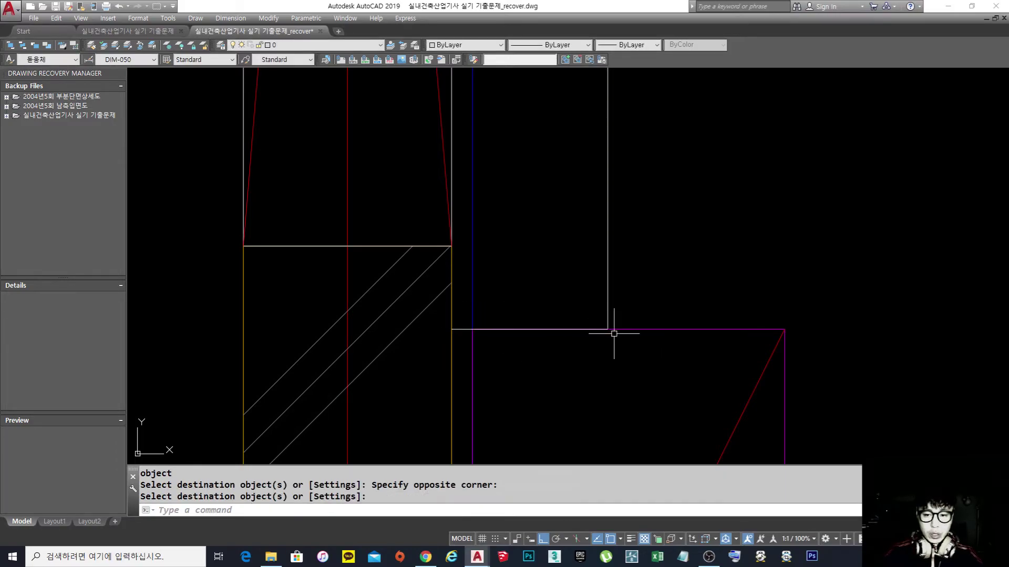
- Draw a diagonal across the narrow strip from its lower corner at the wall face to the vertical line's upper end
{"action": "scroll", "coordinate": [578, 318], "scroll_direction": "down", "scroll_amount": 5}
{"action": "mouse_move", "coordinate": [576, 315]}
{"action": "middle_mouse_down"}
{"action": "mouse_move", "coordinate": [588, 312]}
{"action": "mouse_move", "coordinate": [462, 360]}
{"action": "middle_mouse_up"}
{"action": "scroll", "coordinate": [462, 315], "scroll_direction": "down", "scroll_amount": 5}
{"action": "scroll", "coordinate": [466, 336], "scroll_direction": "up", "scroll_amount": 3}
{"action": "type", "text": "l"}
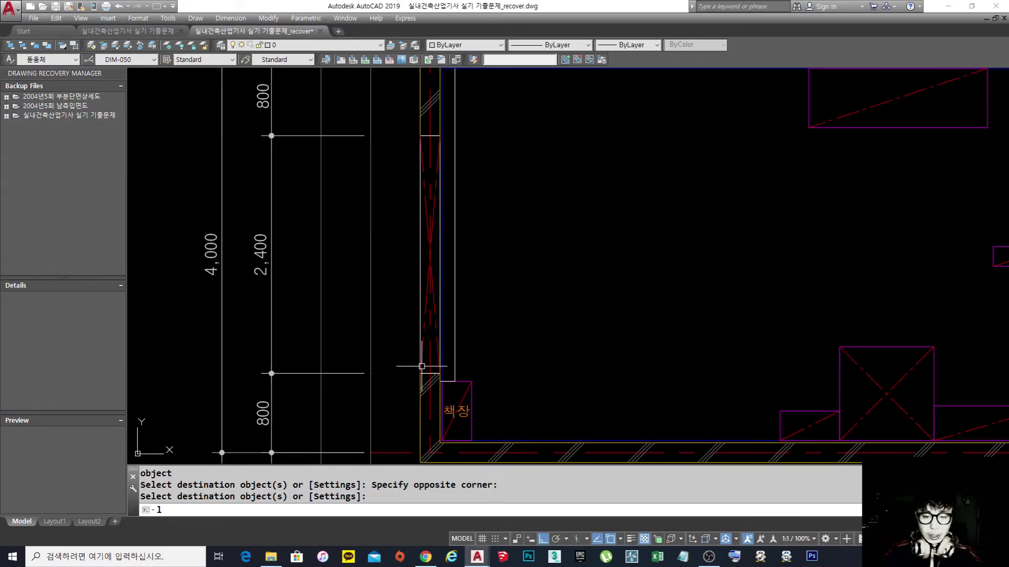
{"action": "key", "text": "Return"}
{"action": "scroll", "coordinate": [421, 374], "scroll_direction": "up", "scroll_amount": 4}
{"action": "left_click", "coordinate": [471, 394]}
{"action": "scroll", "coordinate": [473, 315], "scroll_direction": "down", "scroll_amount": 5}
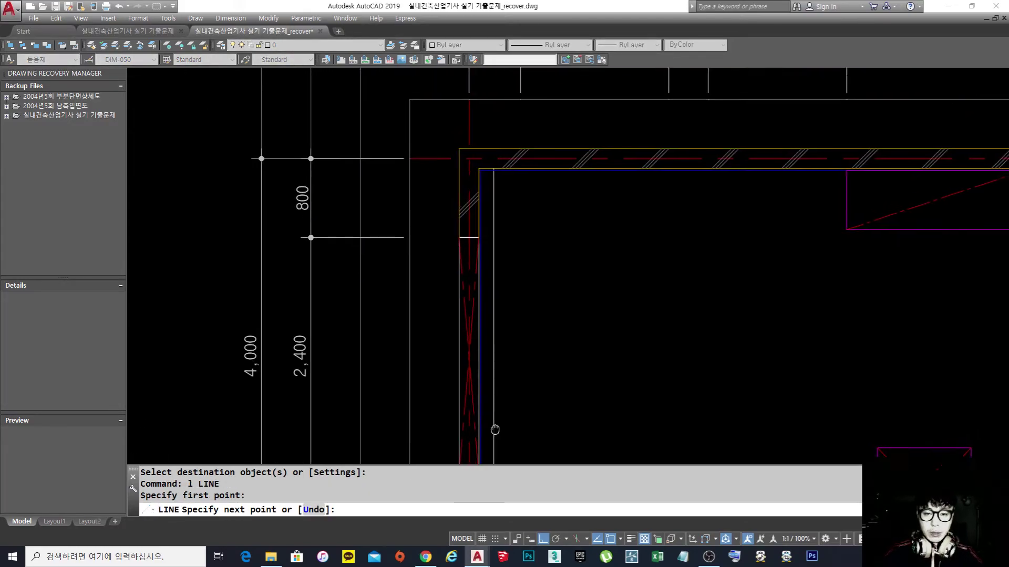
{"action": "scroll", "coordinate": [485, 161], "scroll_direction": "up", "scroll_amount": 4}
{"action": "left_click", "coordinate": [486, 162]}
{"action": "key", "text": "Return"}
- Draw the opposite diagonal from the strip's upper corner at the wall face to the vertical line's lower end
{"action": "key", "text": "Return"}
{"action": "left_click", "coordinate": [453, 169]}
{"action": "scroll", "coordinate": [454, 170], "scroll_direction": "down", "scroll_amount": 2}
{"action": "scroll", "coordinate": [450, 243], "scroll_direction": "down", "scroll_amount": 3}
{"action": "scroll", "coordinate": [447, 247], "scroll_direction": "up", "scroll_amount": 6}
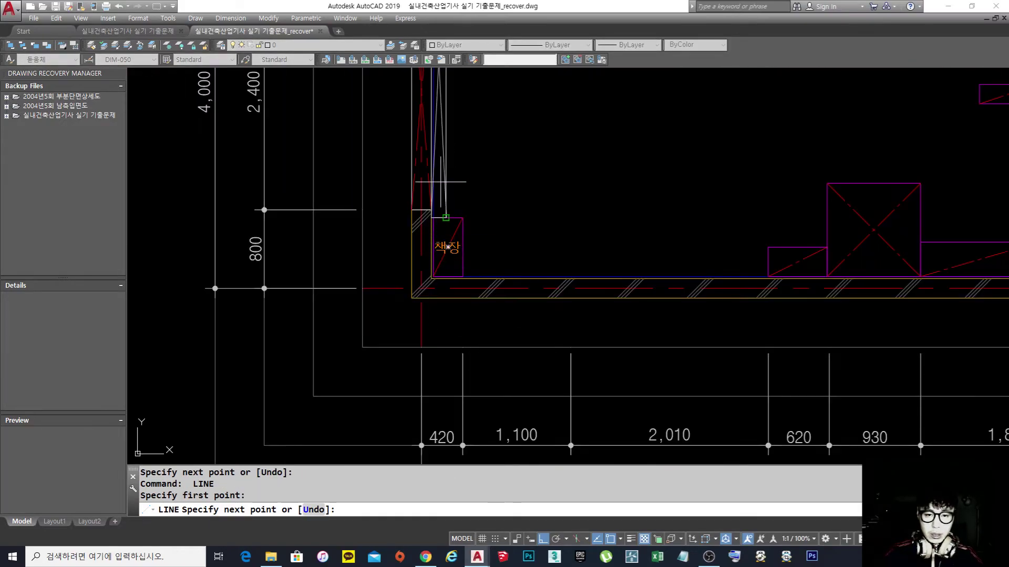
{"action": "middle_click_drag", "start_coordinate": [471, 422], "coordinate": [473, 306]}
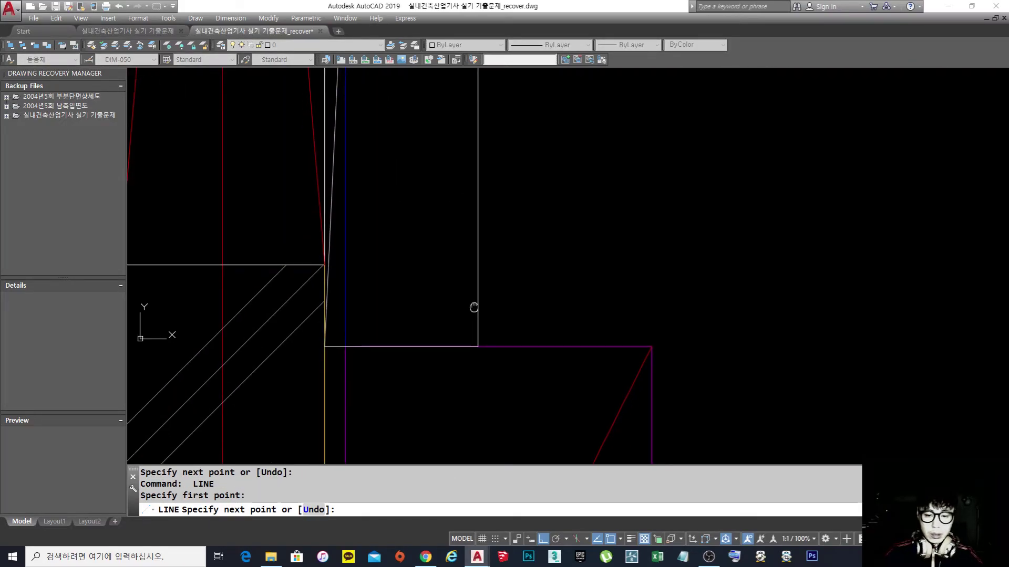
{"action": "left_click", "coordinate": [475, 348]}
{"action": "key", "text": "Return"}
{"action": "scroll", "coordinate": [476, 348], "scroll_direction": "down", "scroll_amount": 4}
{"action": "scroll", "coordinate": [484, 394], "scroll_direction": "down", "scroll_amount": 3}
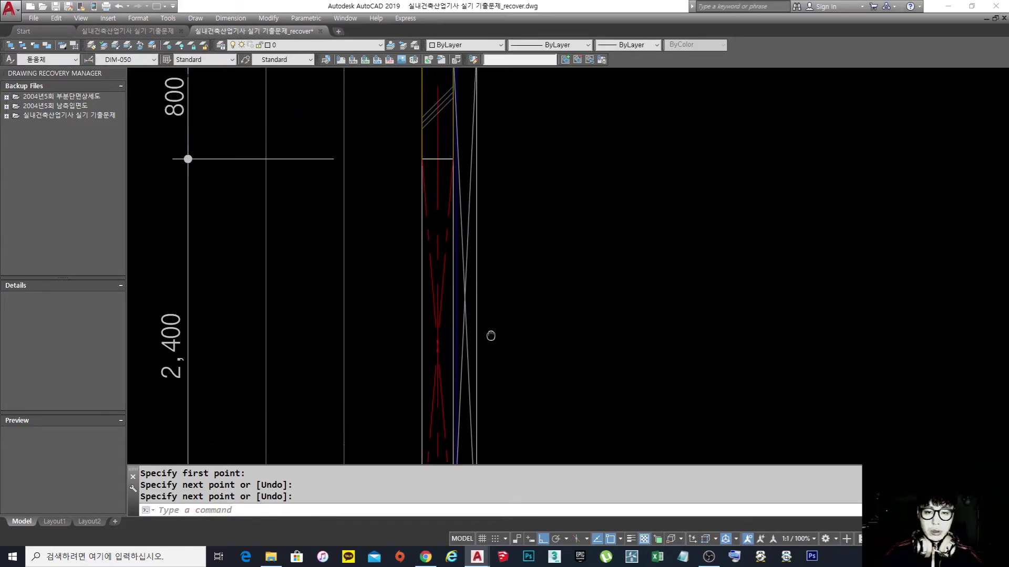
{"action": "scroll", "coordinate": [477, 309], "scroll_direction": "down", "scroll_amount": 3}
{"action": "scroll", "coordinate": [478, 308], "scroll_direction": "up", "scroll_amount": 6}
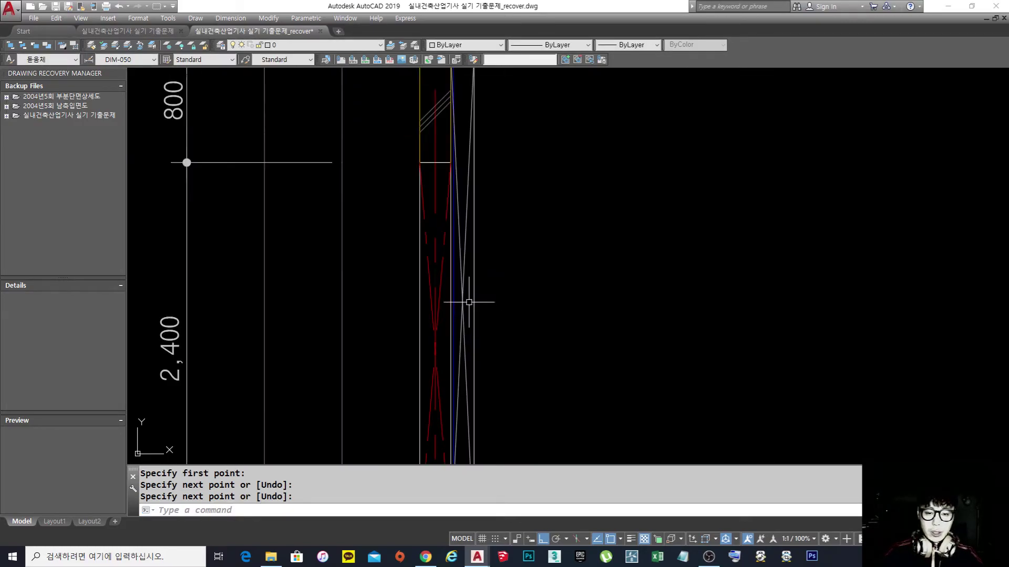
- Match the narrow strip's two diagonals to the properties of the red dashed diagonal in the window opening
{"action": "type", "text": "m"}
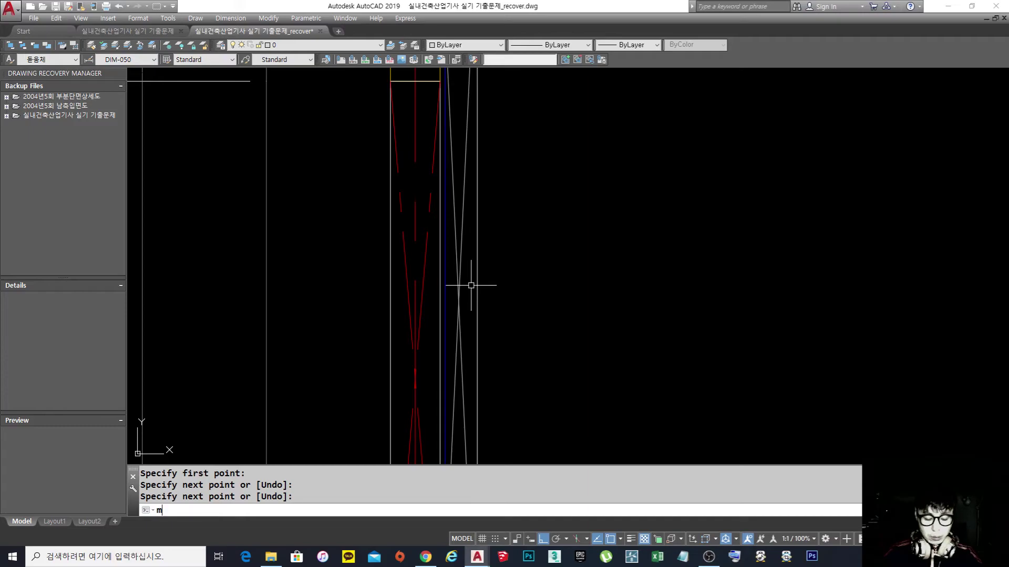
{"action": "type", "text": "a"}
{"action": "key", "text": "Return"}
{"action": "left_click", "coordinate": [424, 275]}
{"action": "left_click", "coordinate": [460, 270]}
{"action": "left_click", "coordinate": [458, 272]}
{"action": "key", "text": "Return"}
{"action": "scroll", "coordinate": [490, 250], "scroll_direction": "down", "scroll_amount": 6}
{"action": "middle_click_drag", "start_coordinate": [509, 272], "coordinate": [483, 278]}
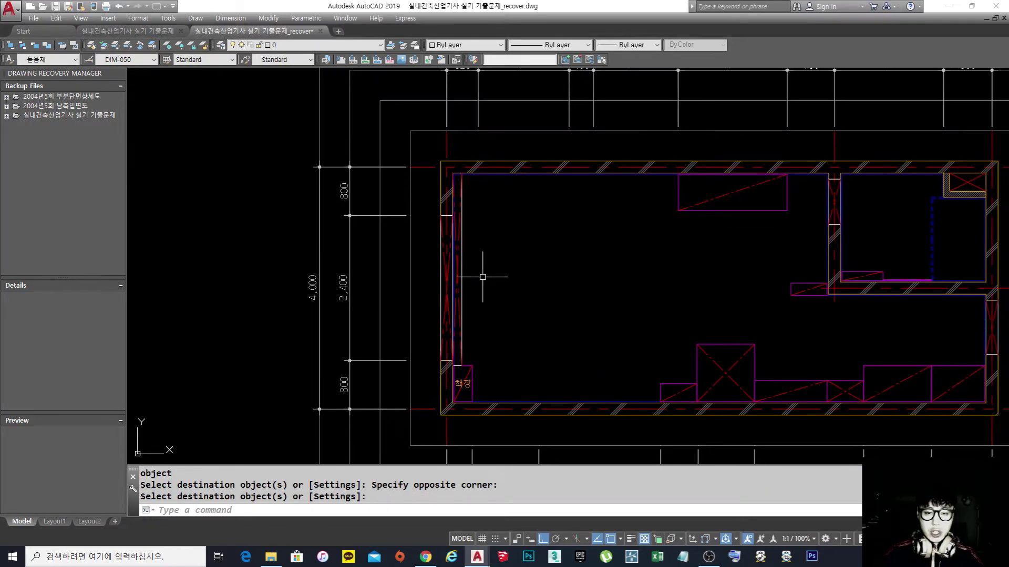
- Erase the two crossed diagonals from the narrow strip along the window wall
{"action": "scroll", "coordinate": [466, 270], "scroll_direction": "up", "scroll_amount": 2}
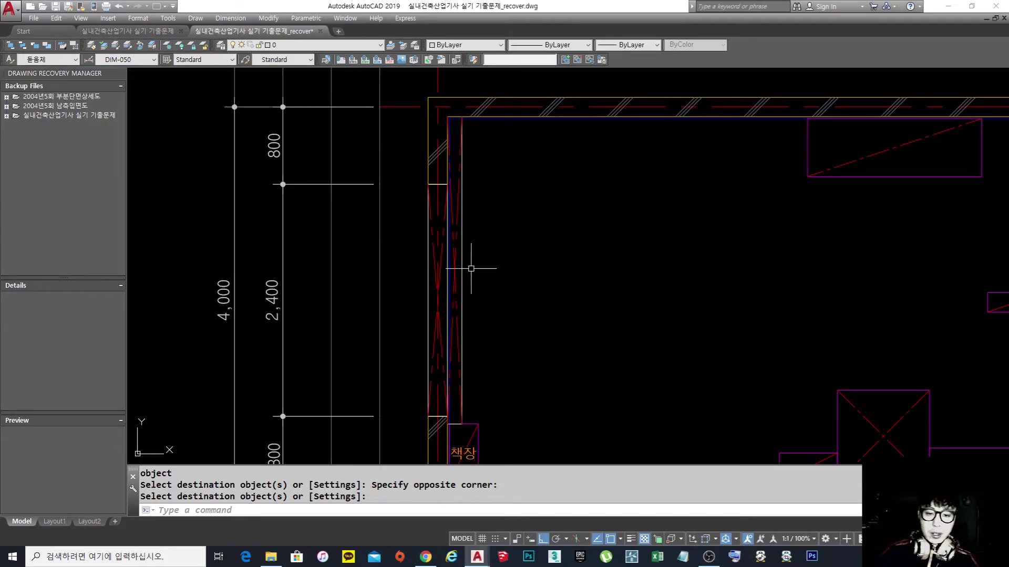
{"action": "scroll", "coordinate": [472, 270], "scroll_direction": "up", "scroll_amount": 3}
{"action": "type", "text": "e"}
{"action": "key", "text": "Return"}
{"action": "left_click", "coordinate": [448, 275]}
{"action": "left_click", "coordinate": [439, 266]}
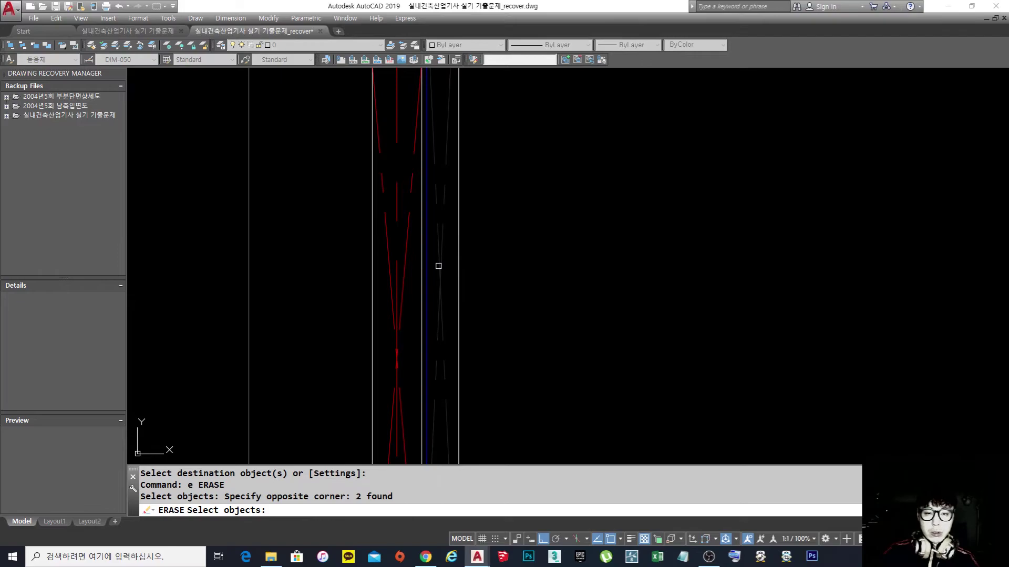
{"action": "key", "text": "Return"}
{"action": "scroll", "coordinate": [447, 260], "scroll_direction": "down", "scroll_amount": 5}
{"action": "middle_click_drag", "start_coordinate": [462, 253], "coordinate": [446, 263]}
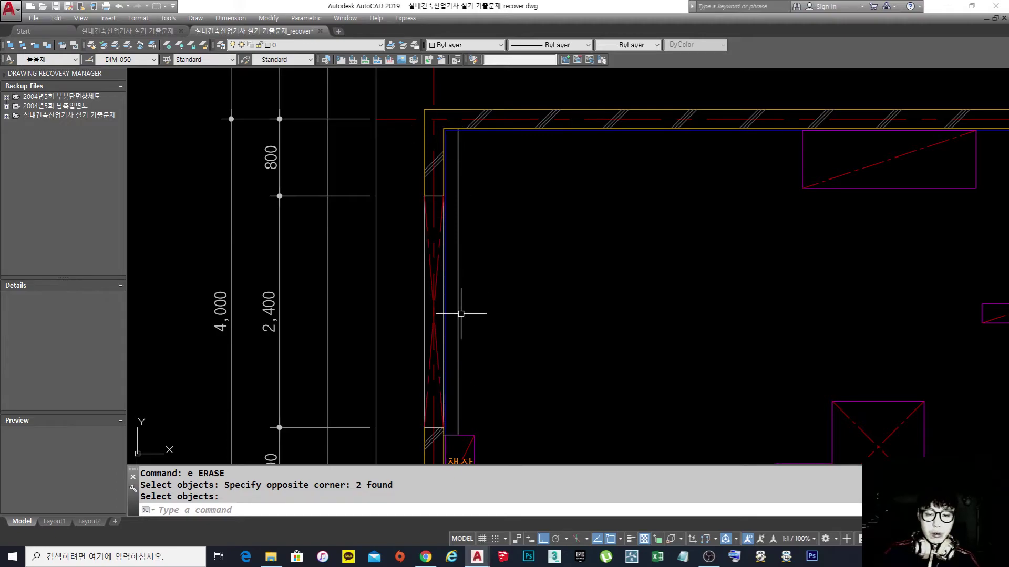
{"action": "scroll", "coordinate": [465, 310], "scroll_direction": "down", "scroll_amount": 3}
{"action": "middle_click_drag", "start_coordinate": [465, 311], "coordinate": [452, 288]}
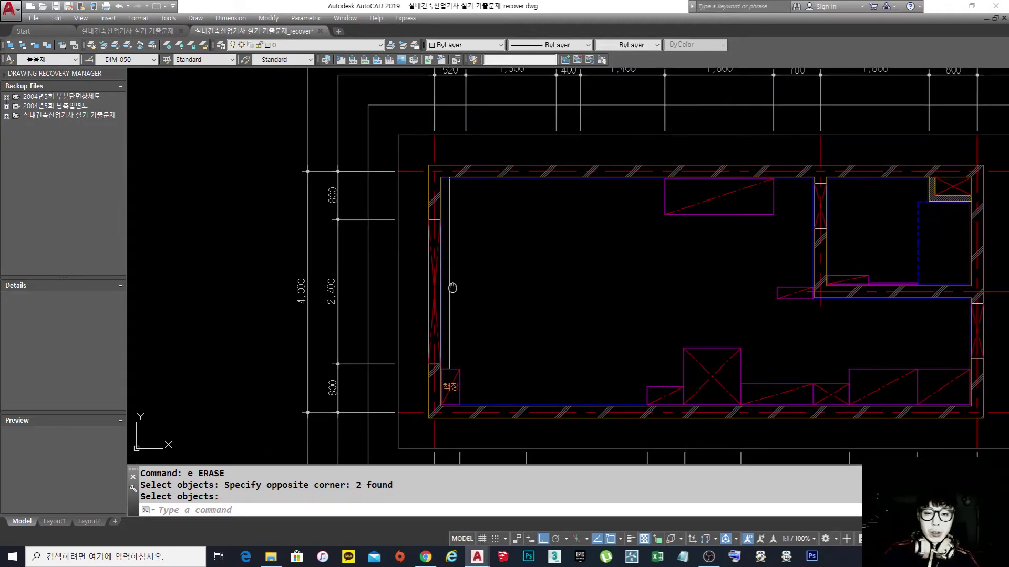
{"action": "scroll", "coordinate": [452, 289], "scroll_direction": "up", "scroll_amount": 2}
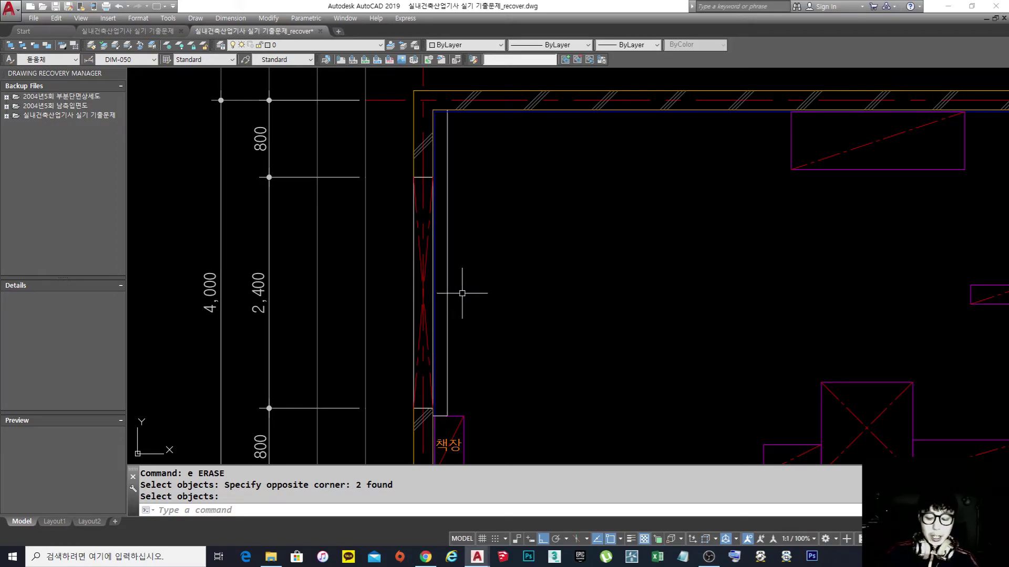
{"action": "scroll", "coordinate": [462, 293], "scroll_direction": "down", "scroll_amount": 5}
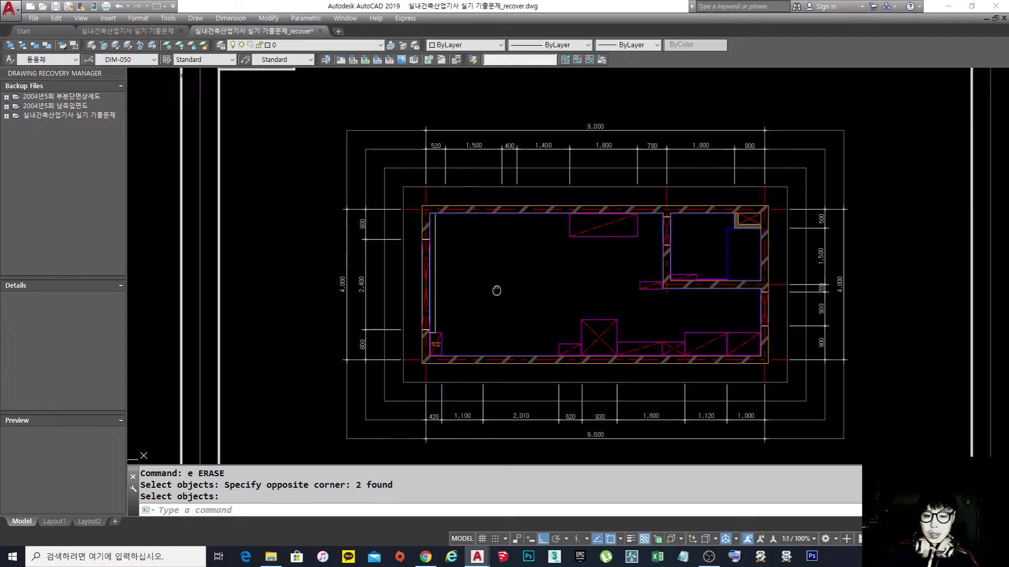
{"action": "scroll", "coordinate": [402, 297], "scroll_direction": "up", "scroll_amount": 4}
{"action": "scroll", "coordinate": [461, 295], "scroll_direction": "down", "scroll_amount": 2}
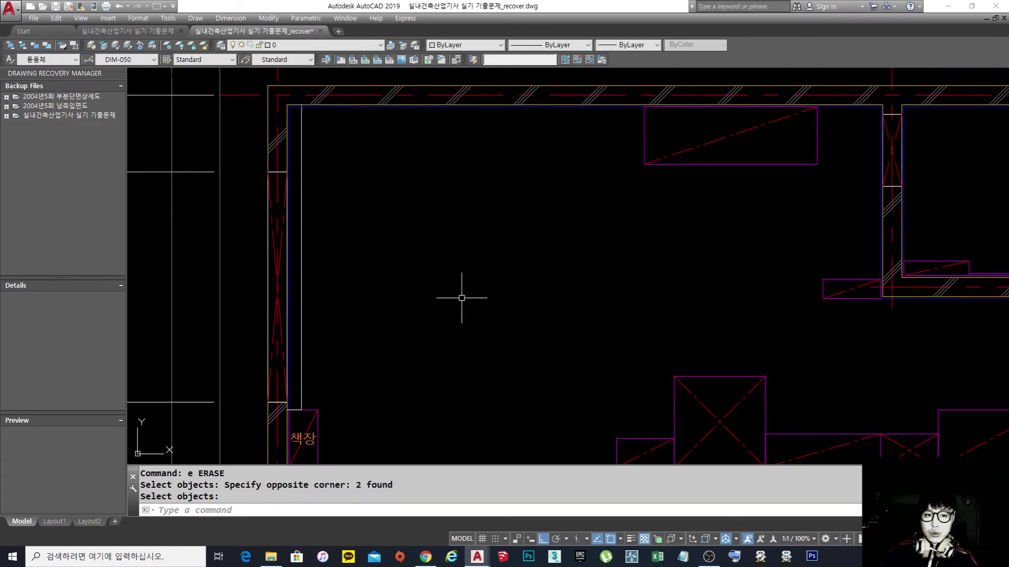
{"action": "middle_click_drag", "start_coordinate": [524, 299], "coordinate": [500, 308]}
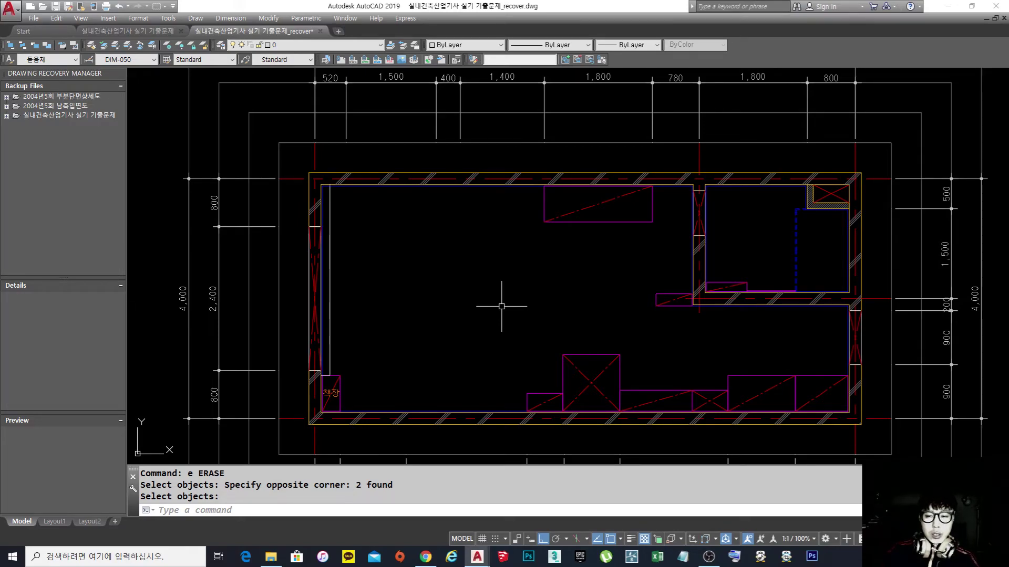
{"action": "middle_click_drag", "start_coordinate": [502, 306], "coordinate": [482, 306]}
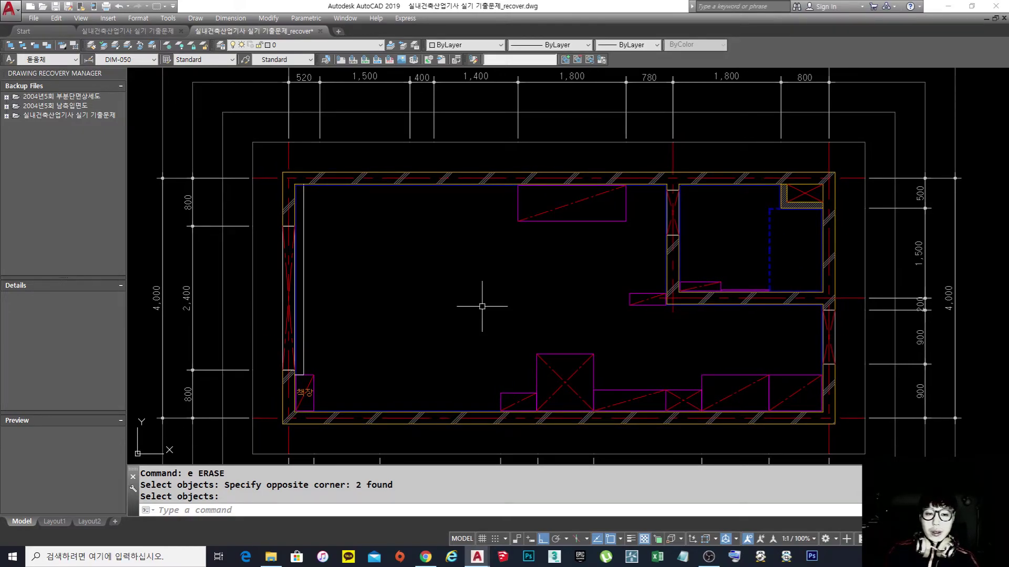
{"action": "scroll", "coordinate": [590, 184], "scroll_direction": "down", "scroll_amount": 3}
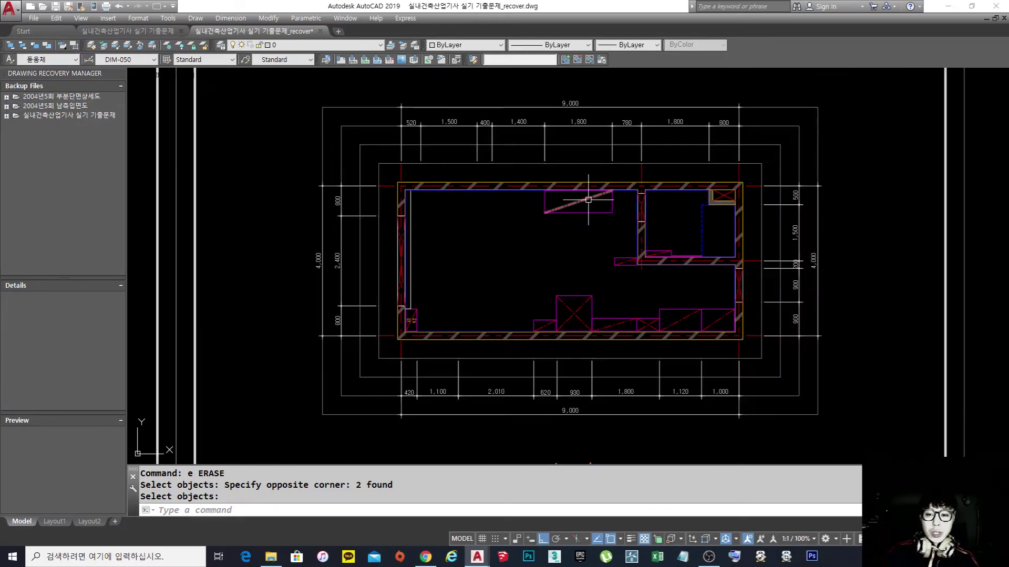
- Draw a horizontal line and a vertical line down from its end, forming a corner in the blank area above the plan
{"action": "middle_click_drag", "start_coordinate": [575, 267], "coordinate": [592, 290]}
{"action": "scroll", "coordinate": [551, 157], "scroll_direction": "up", "scroll_amount": 5}
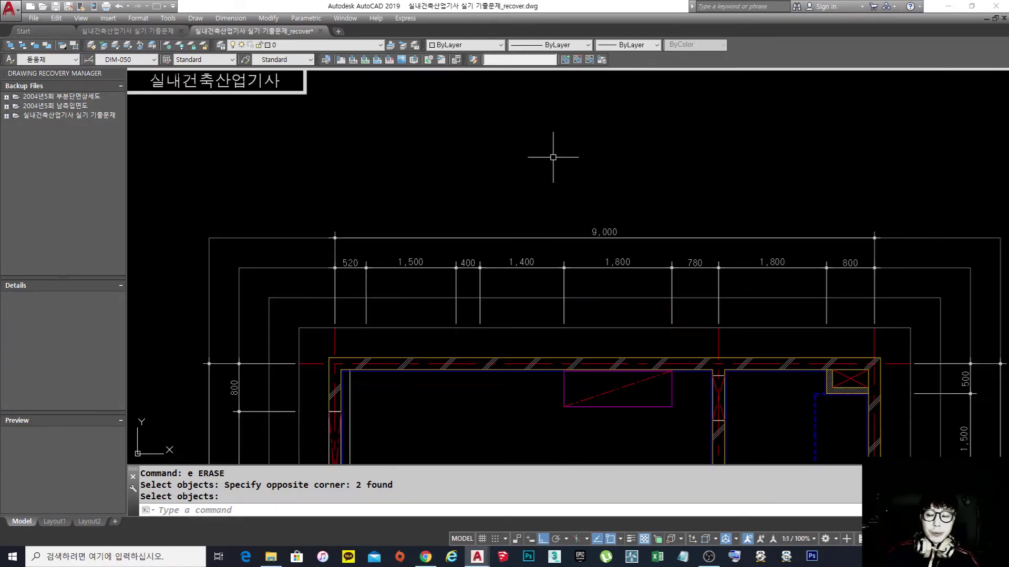
{"action": "scroll", "coordinate": [431, 228], "scroll_direction": "up", "scroll_amount": 2}
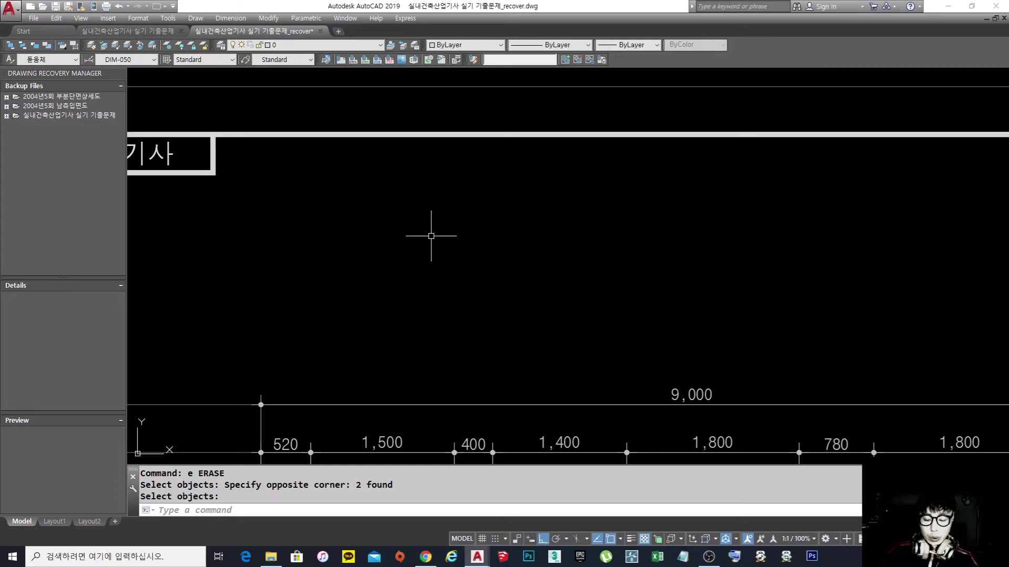
{"action": "type", "text": "l"}
{"action": "key", "text": "Return"}
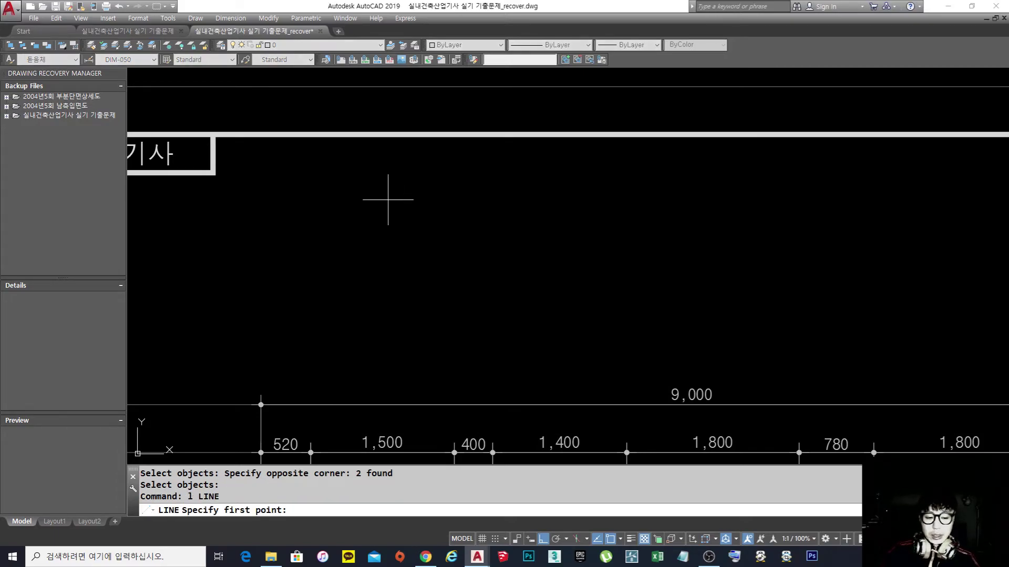
{"action": "left_click", "coordinate": [364, 202]}
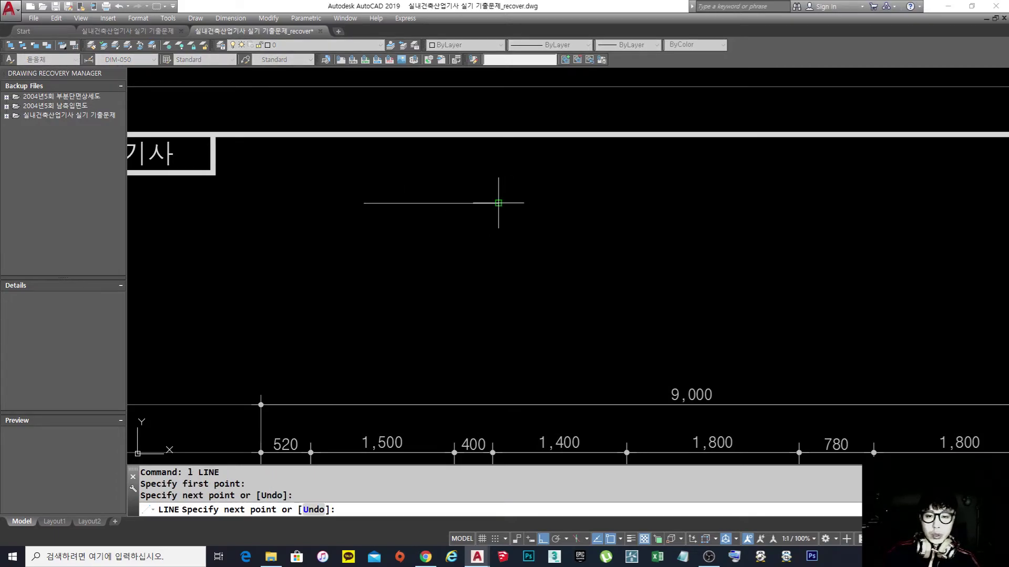
{"action": "left_click", "coordinate": [498, 339]}
{"action": "key", "text": "Return"}
{"action": "scroll", "coordinate": [482, 204], "scroll_direction": "up", "scroll_amount": 2}
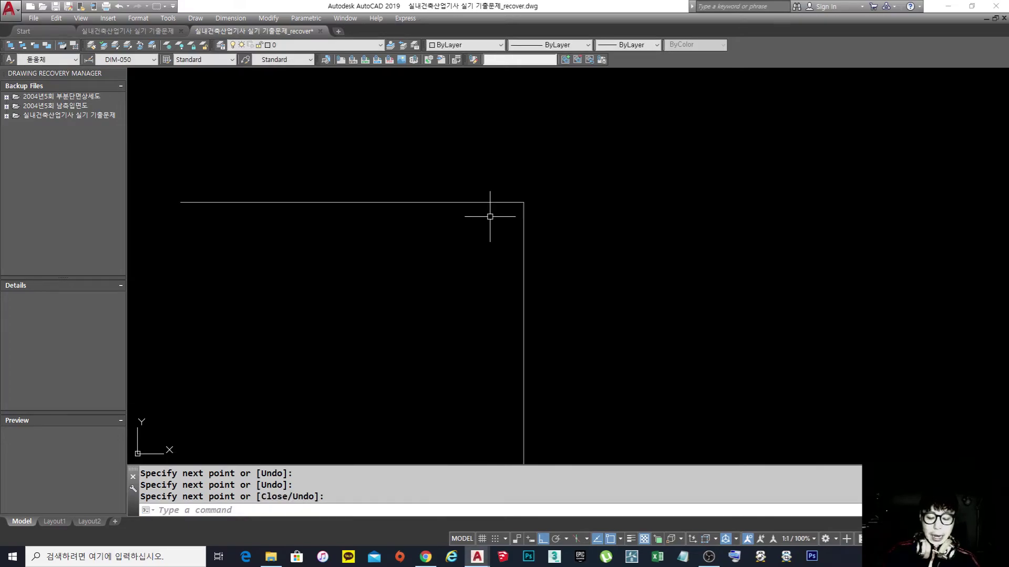
- Draw a small, narrow upright rectangle inside the corner formed by the two lines
{"action": "type", "text": "rec"}
{"action": "key", "text": "Return"}
{"action": "left_click", "coordinate": [471, 312]}
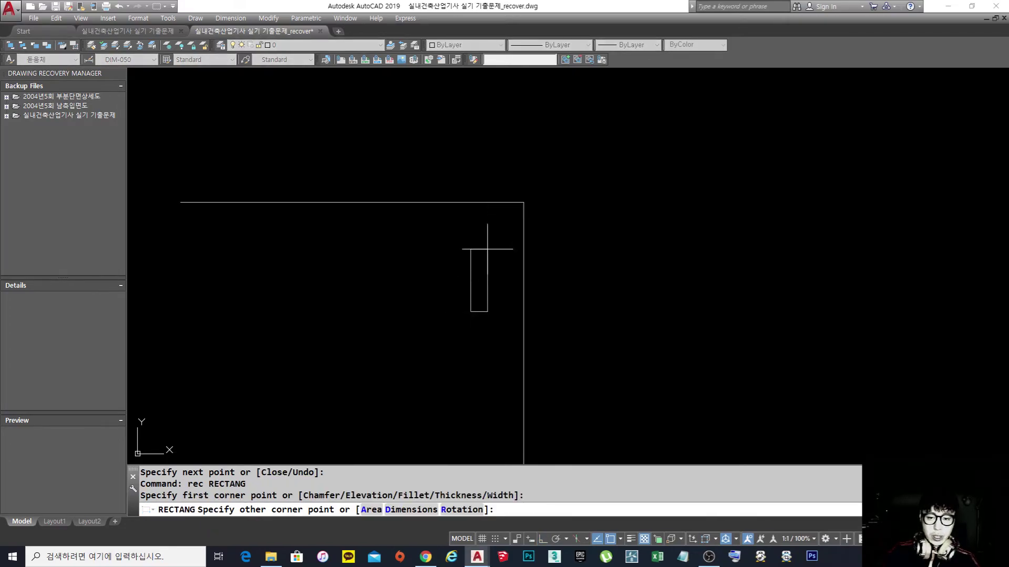
{"action": "left_click", "coordinate": [479, 263]}
- Move the narrow rectangle so its upper-right corner meets the intersection of the two lines
{"action": "type", "text": "m"}
{"action": "key", "text": "Return"}
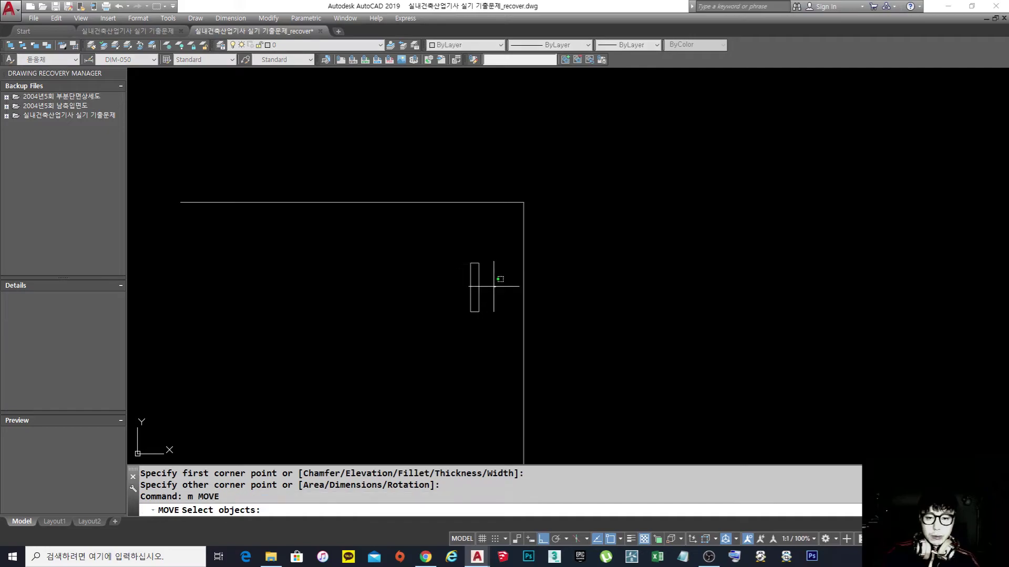
{"action": "left_click", "coordinate": [488, 278]}
{"action": "left_click", "coordinate": [468, 254]}
{"action": "key", "text": "Return"}
{"action": "left_click", "coordinate": [479, 263]}
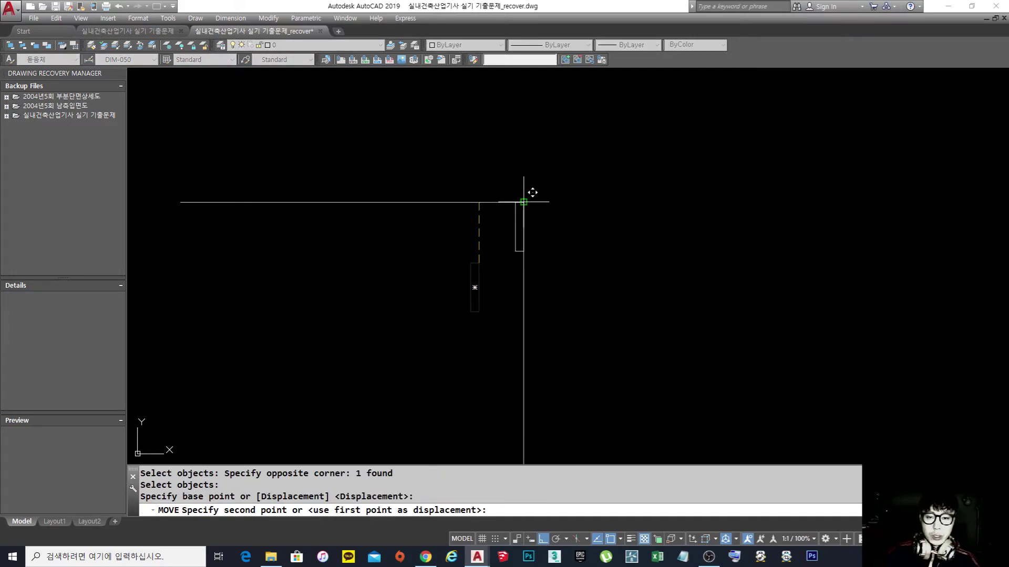
{"action": "left_click", "coordinate": [523, 202]}
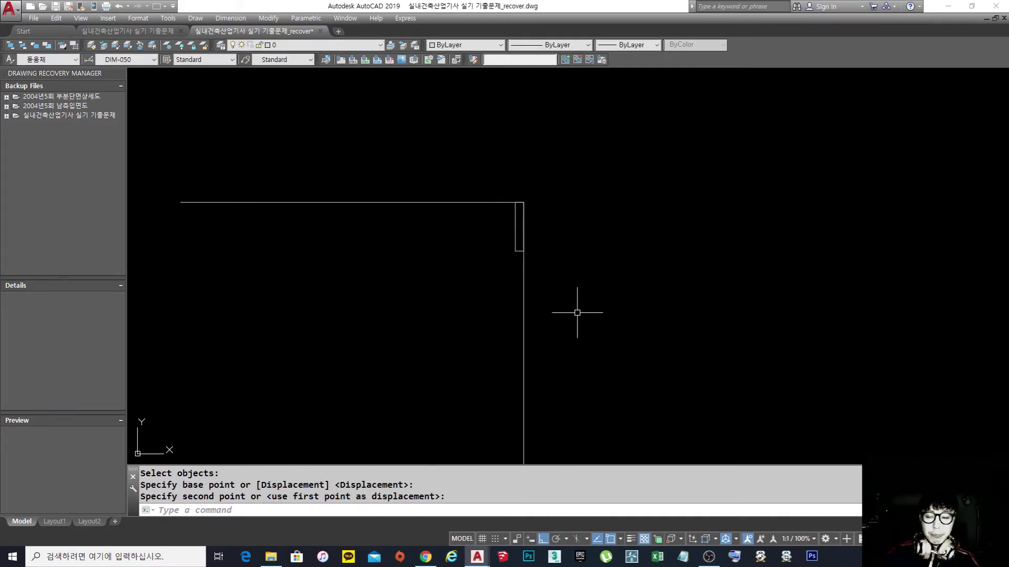
{"action": "left_click", "coordinate": [515, 233]}
{"action": "scroll", "coordinate": [521, 208], "scroll_direction": "up", "scroll_amount": 4}
{"action": "key", "text": "Escape"}
{"action": "key", "text": "Escape"}
{"action": "left_click", "coordinate": [520, 238]}
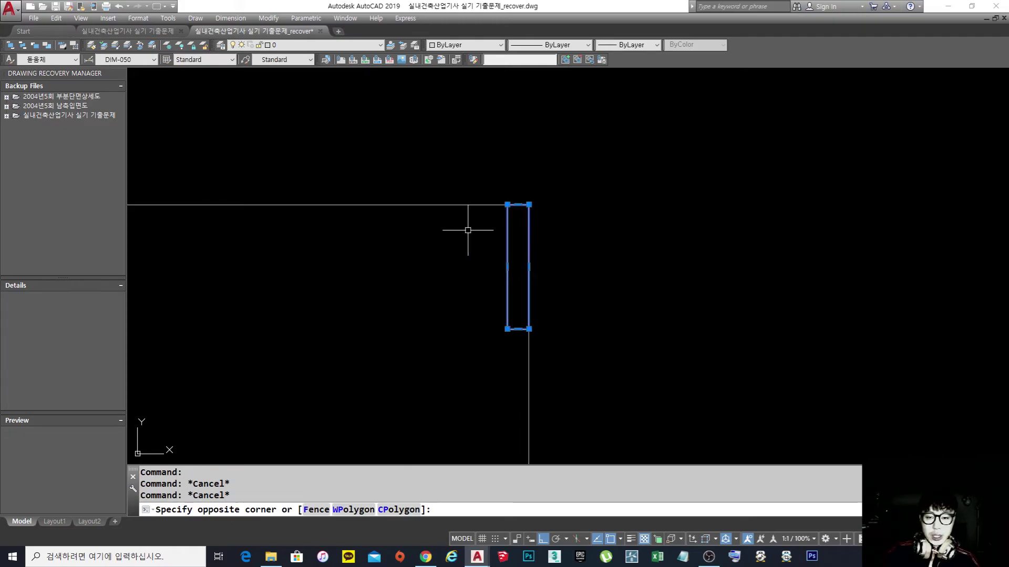
{"action": "key", "text": "Escape"}
{"action": "key", "text": "Escape"}
- Start a hatch and pick the inside of the narrow rectangle as its boundary
{"action": "type", "text": "h"}
{"action": "key", "text": "Return"}
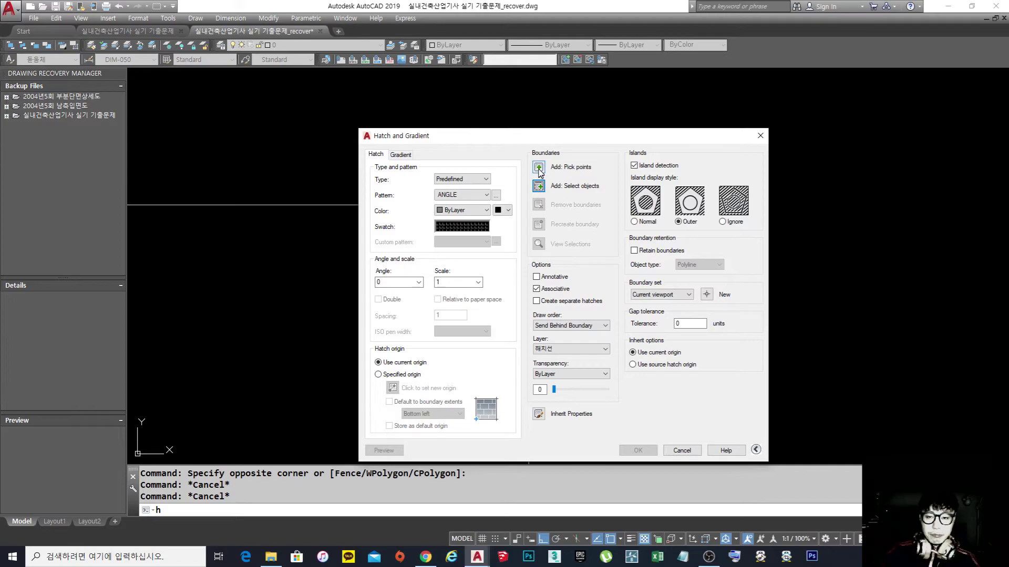
{"action": "left_click", "coordinate": [538, 167]}
{"action": "key", "text": "Return"}
{"action": "left_click", "coordinate": [517, 254]}
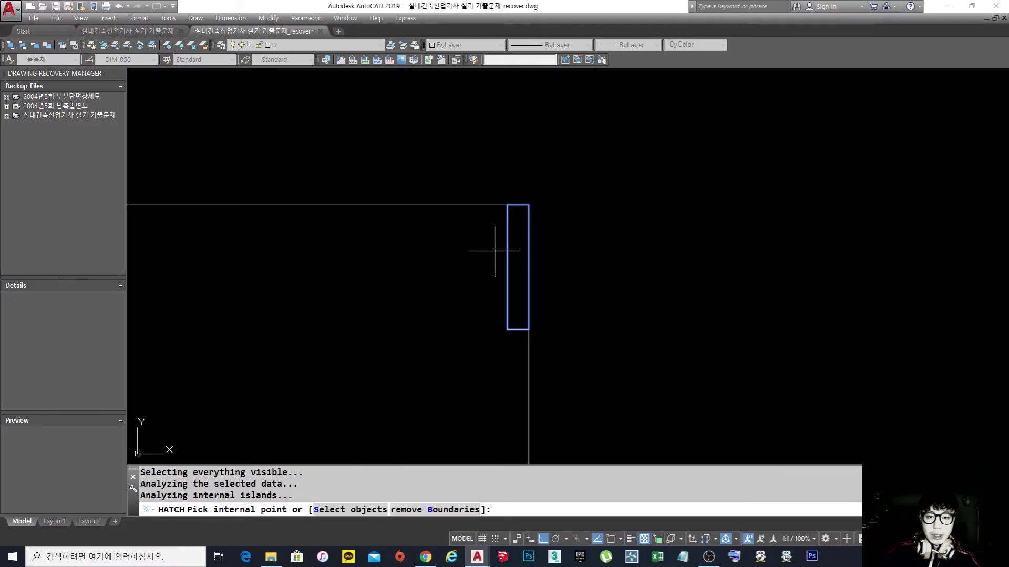
{"action": "key", "text": "Return"}
- Fill the narrow rectangle with a user-defined hatch at a 45° angle and a spacing of 10
{"action": "left_click", "coordinate": [462, 180]}
{"action": "left_click", "coordinate": [458, 195]}
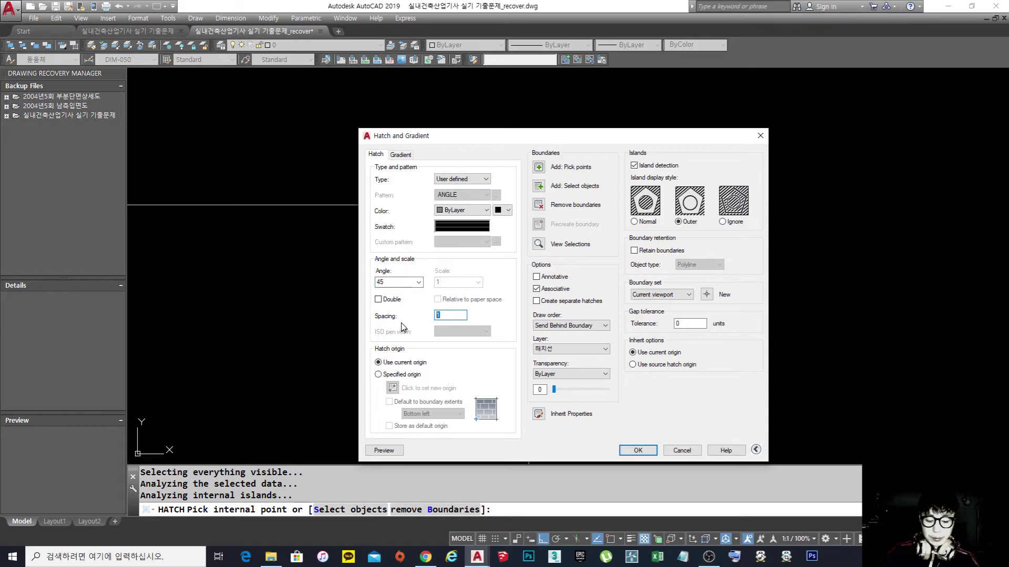
{"action": "left_click", "coordinate": [383, 450]}
{"action": "key", "text": "Escape"}
{"action": "left_click_drag", "start_coordinate": [456, 316], "coordinate": [400, 321]}
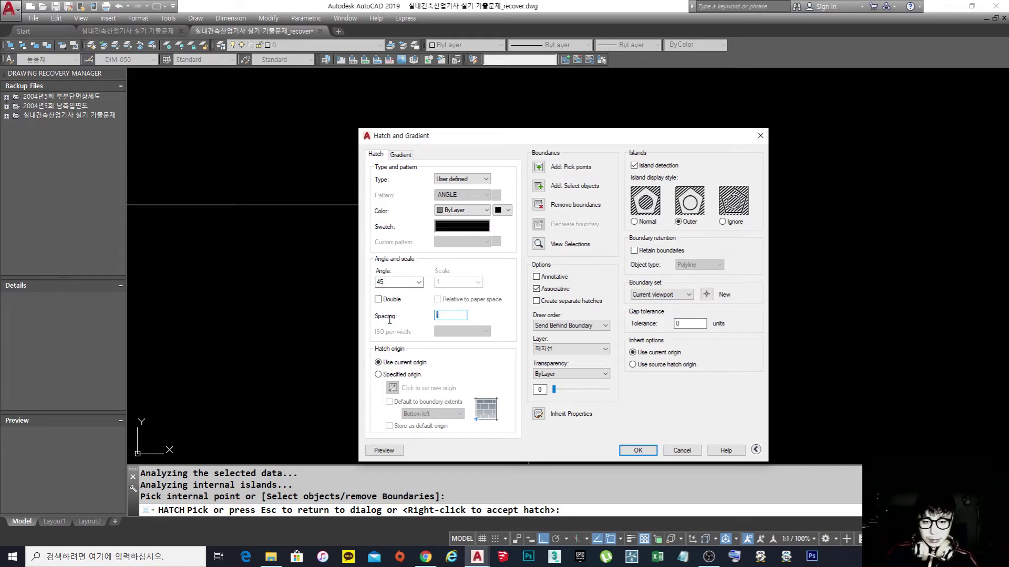
{"action": "left_click", "coordinate": [393, 454]}
{"action": "key", "text": "Escape"}
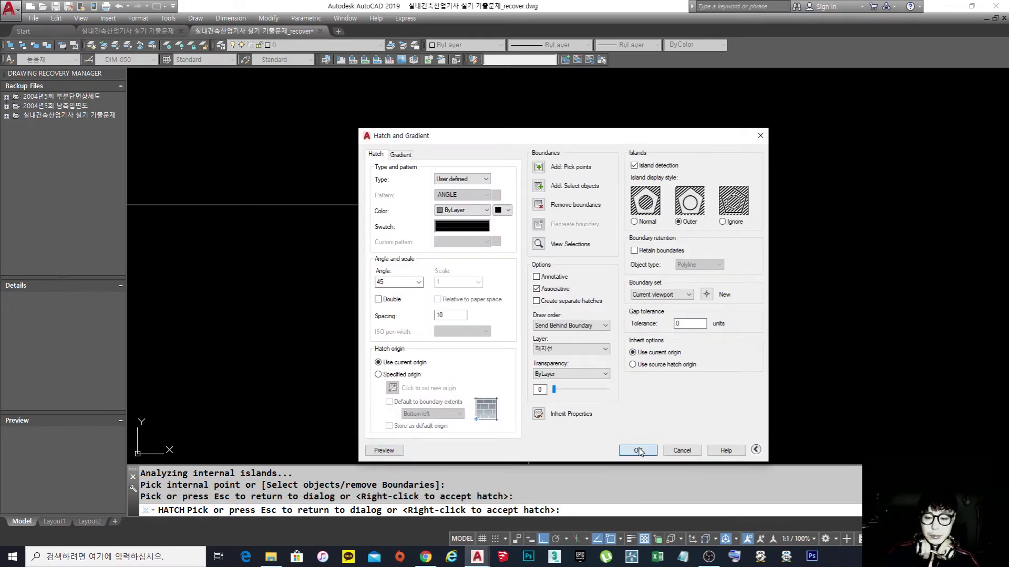
{"action": "left_click", "coordinate": [638, 451]}
- Put the horizontal and vertical corner lines on the 벽체선 layer
{"action": "scroll", "coordinate": [551, 208], "scroll_direction": "up", "scroll_amount": 2}
{"action": "left_click", "coordinate": [425, 225]}
{"action": "left_click", "coordinate": [402, 193]}
{"action": "left_click", "coordinate": [478, 377]}
{"action": "left_click", "coordinate": [478, 377]}
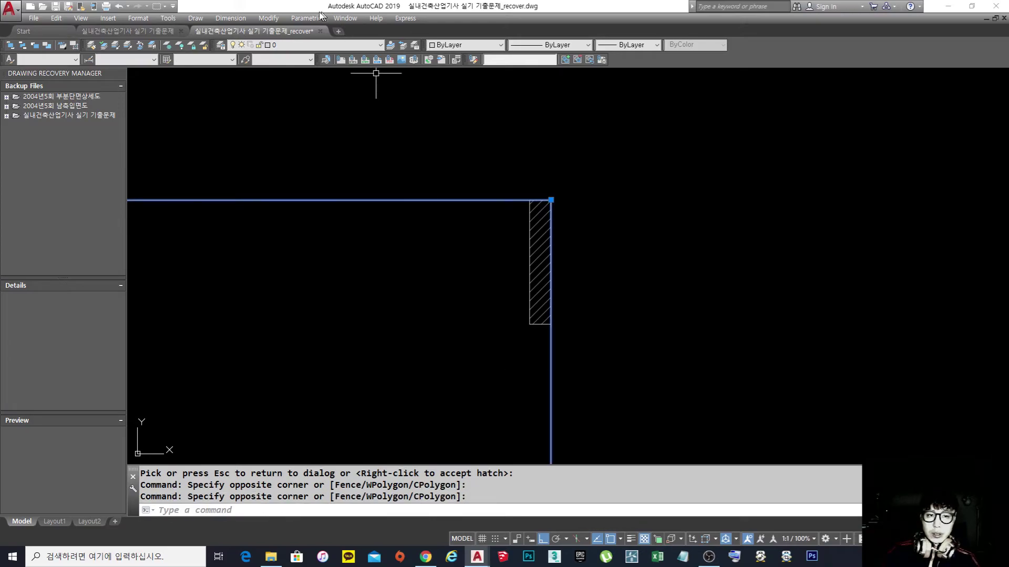
{"action": "left_click", "coordinate": [322, 48]}
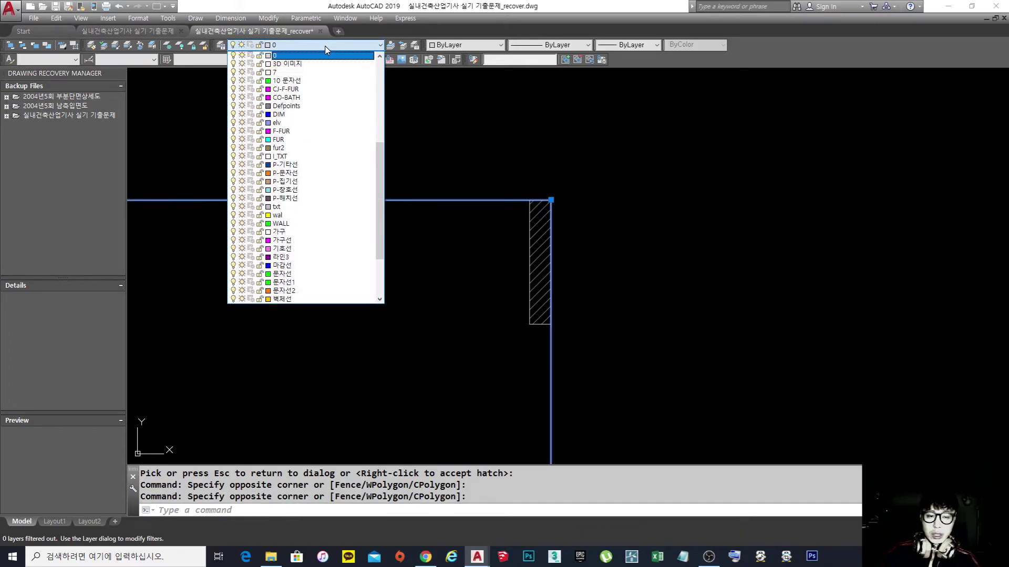
{"action": "left_click", "coordinate": [344, 301]}
{"action": "key", "text": "Escape"}
{"action": "key", "text": "Escape"}
{"action": "left_click", "coordinate": [433, 249]}
{"action": "left_click", "coordinate": [401, 161]}
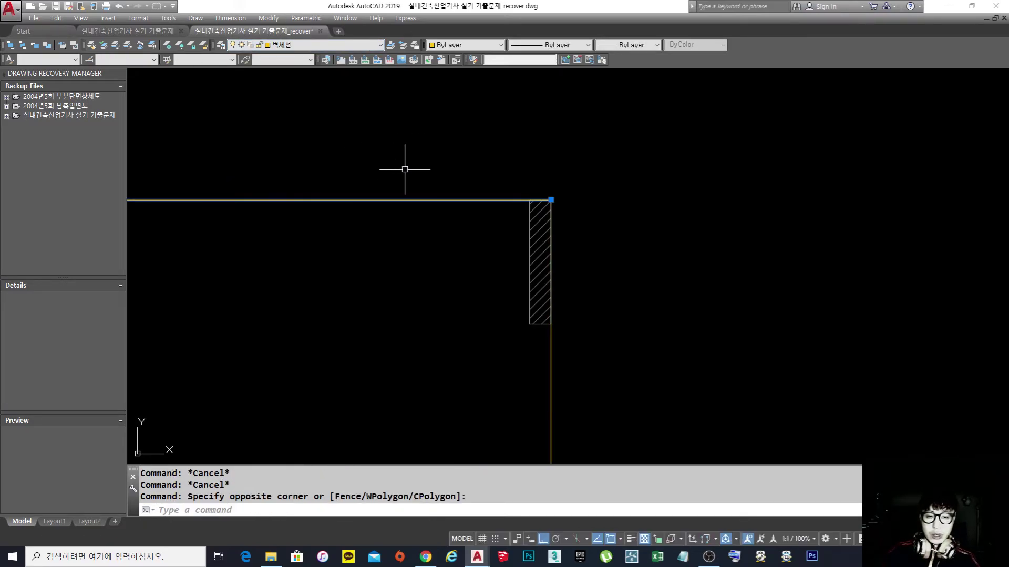
{"action": "scroll", "coordinate": [538, 193], "scroll_direction": "down", "scroll_amount": 3}
{"action": "middle_click_drag", "start_coordinate": [290, 233], "coordinate": [326, 266]}
{"action": "left_click", "coordinate": [601, 344]}
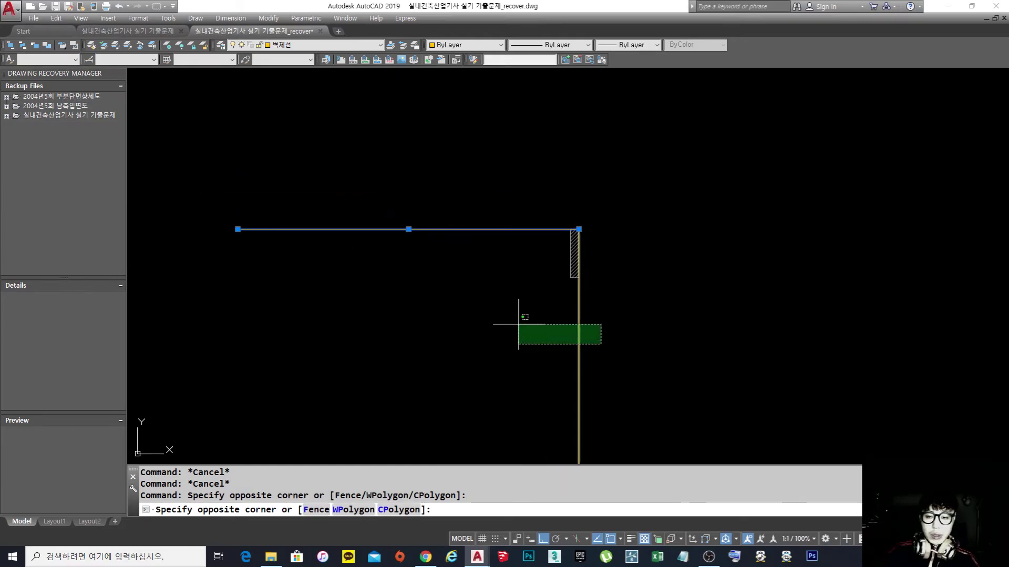
{"action": "left_click", "coordinate": [512, 325]}
{"action": "key", "text": "Escape"}
{"action": "middle_click_drag", "start_coordinate": [618, 310], "coordinate": [580, 308]}
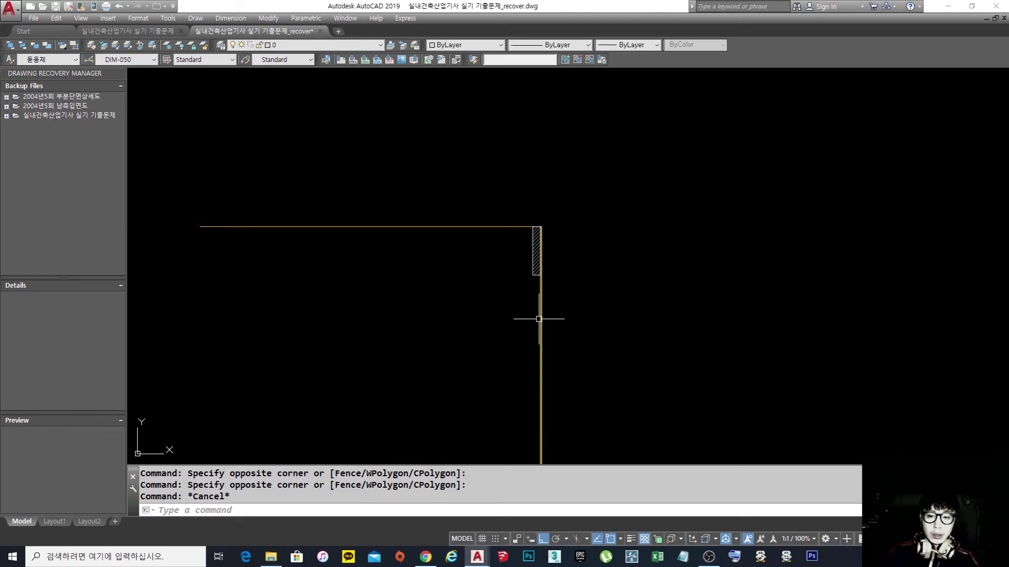
- Move the hatched rectangle horizontally out of the corner to the outer side of the vertical line
{"action": "type", "text": "m"}
{"action": "key", "text": "Return"}
{"action": "left_click", "coordinate": [507, 176]}
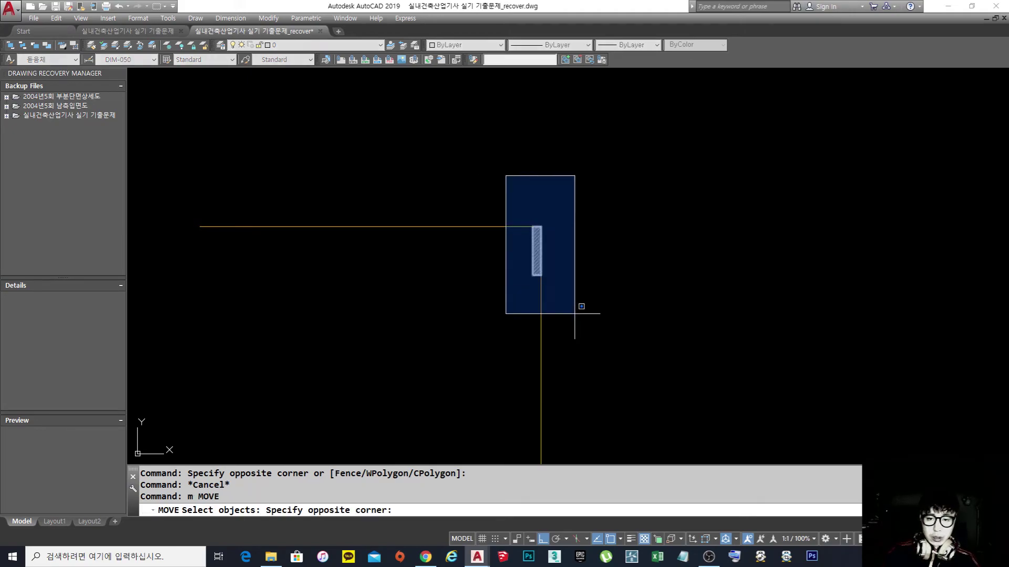
{"action": "left_click", "coordinate": [570, 292]}
{"action": "key", "text": "Return"}
{"action": "left_click", "coordinate": [570, 292]}
{"action": "left_click", "coordinate": [651, 308]}
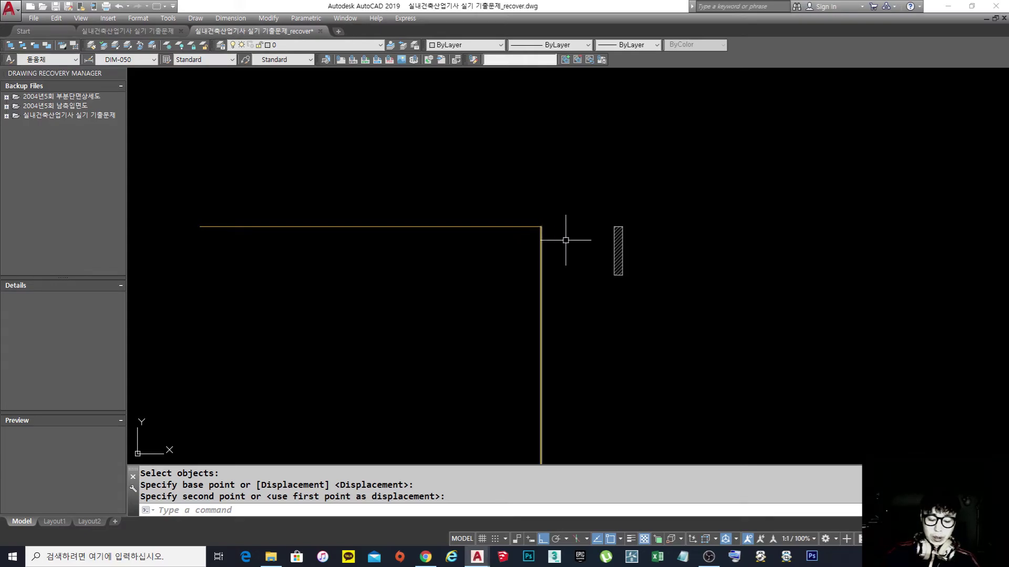
- Move the hatched rectangle back inside the wall corner, snapping its upper outer corner to the intersection of the corner lines
{"action": "type", "text": "m"}
{"action": "key", "text": "Return"}
{"action": "left_click_drag", "start_coordinate": [656, 304], "coordinate": [557, 158]}
{"action": "key", "text": "Return"}
{"action": "left_click", "coordinate": [623, 226]}
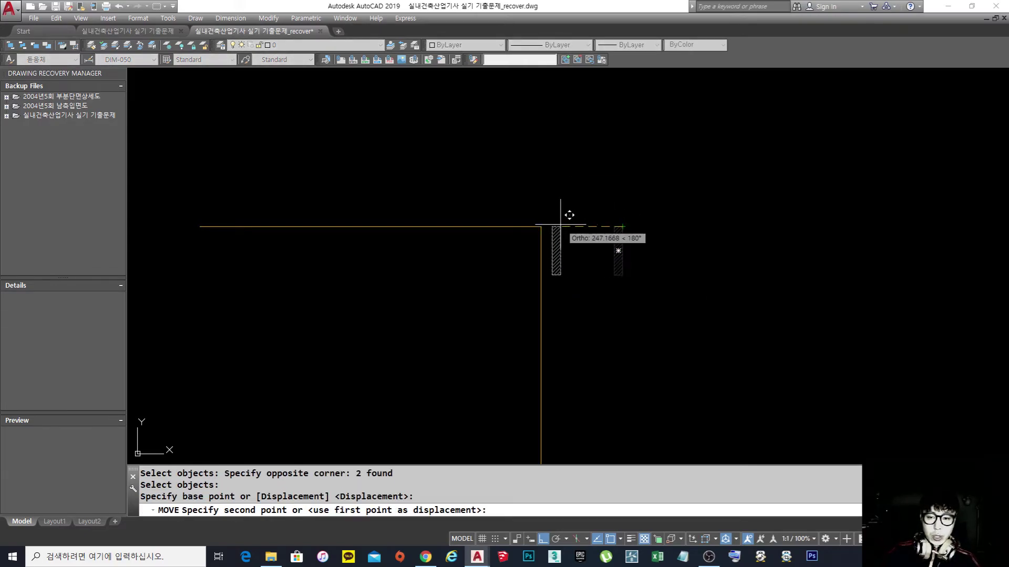
{"action": "left_click", "coordinate": [541, 226]}
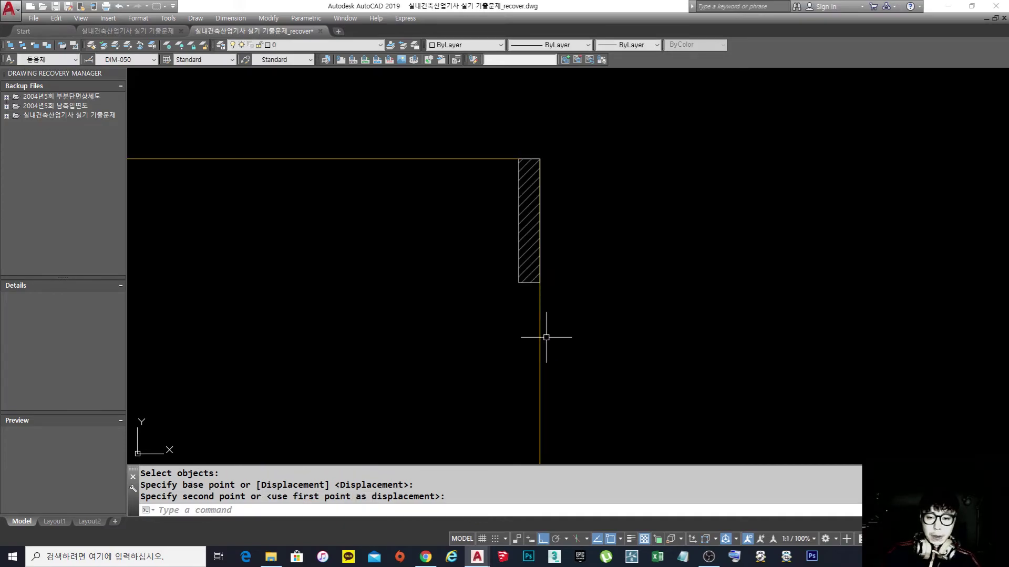
- Draw a short vertical finish line just inside the vertical wall line, ending slightly below the hatched rectangle
{"action": "type", "text": "l"}
{"action": "key", "text": "Return"}
{"action": "scroll", "coordinate": [545, 286], "scroll_direction": "up", "scroll_amount": 8}
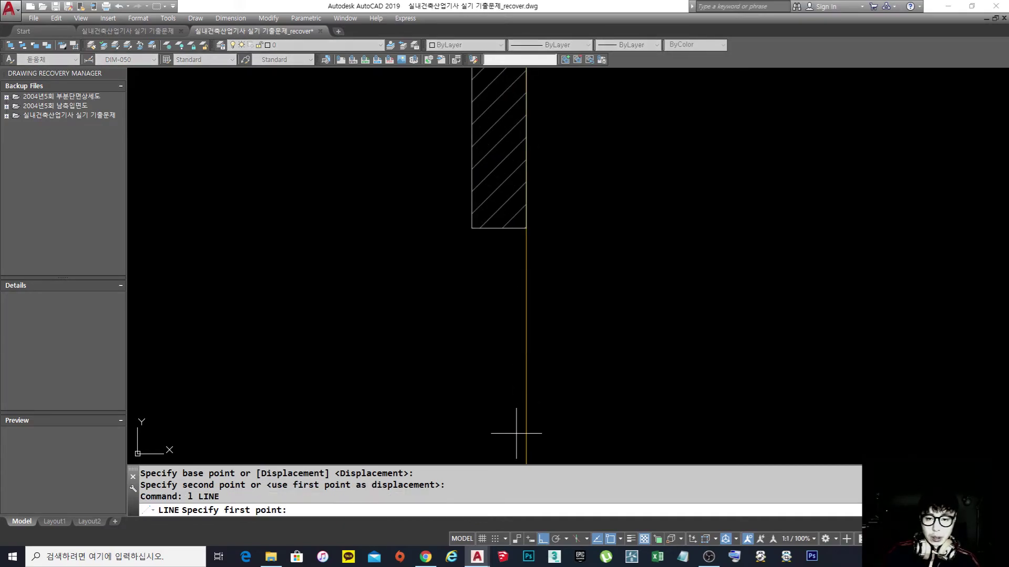
{"action": "left_click", "coordinate": [516, 433]}
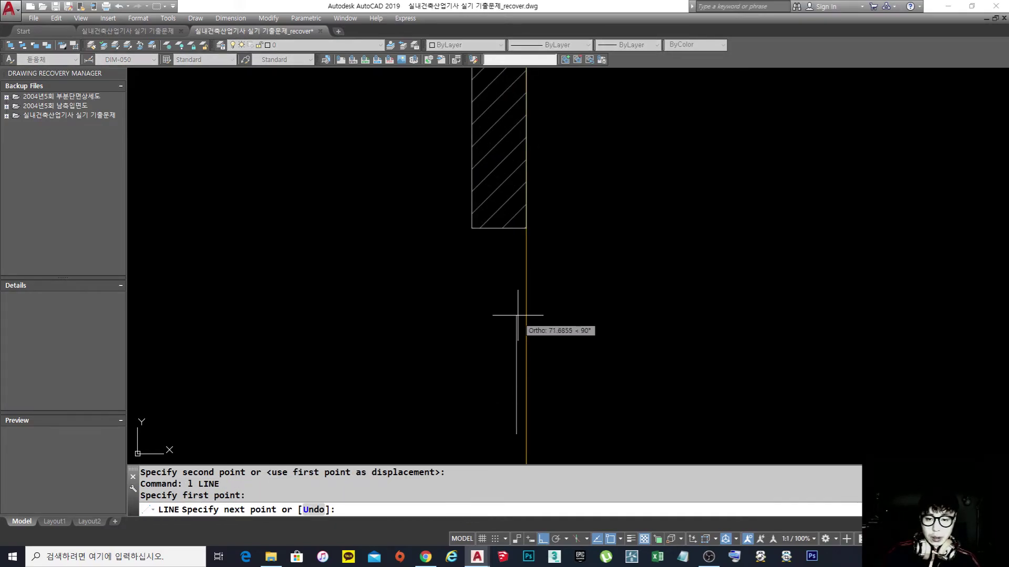
{"action": "left_click", "coordinate": [516, 236]}
{"action": "scroll", "coordinate": [515, 231], "scroll_direction": "up", "scroll_amount": 6}
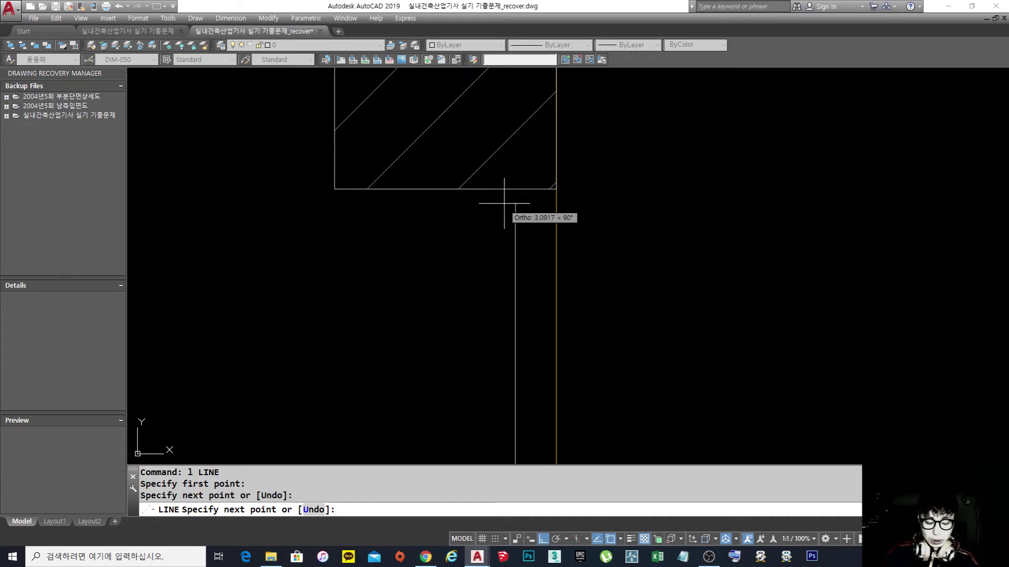
{"action": "key", "text": "Return"}
- Draw a small three-point arc from the vertical finish line's upper end to the hatched rectangle's lower edge, with object snap off
{"action": "type", "text": "a"}
{"action": "key", "text": "Return"}
{"action": "left_click", "coordinate": [516, 223]}
{"action": "left_click", "coordinate": [509, 205]}
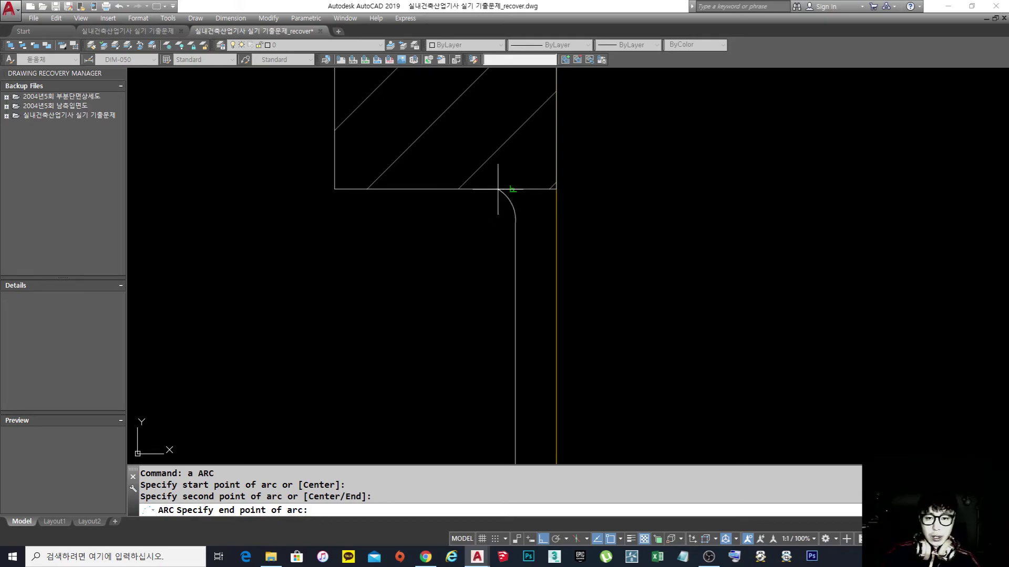
{"action": "key", "text": "F3"}
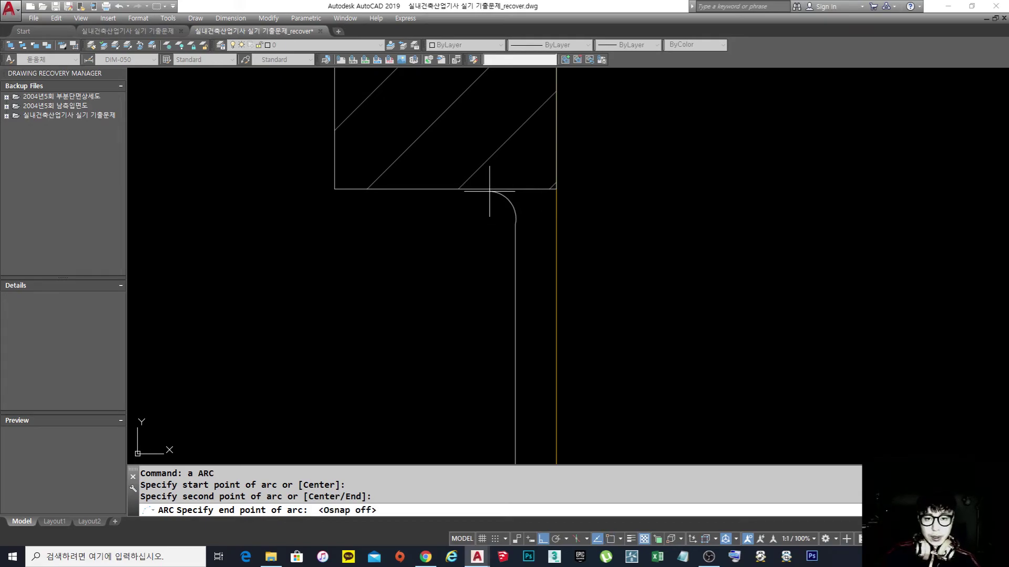
{"action": "key", "text": "Escape"}
{"action": "scroll", "coordinate": [517, 221], "scroll_direction": "down", "scroll_amount": 6}
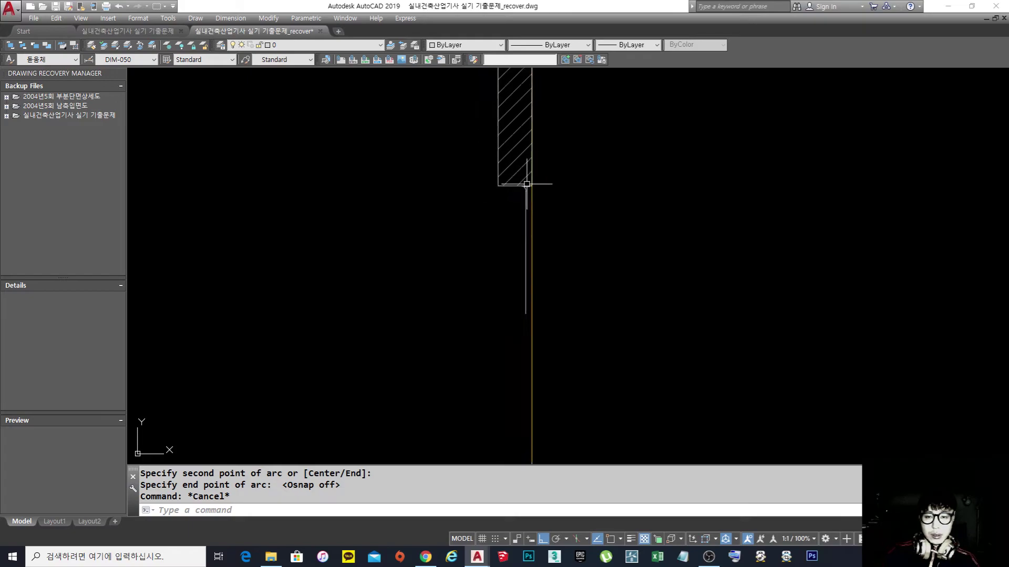
- Draw a horizontal finish line just below the horizontal wall line, stopping short of the hatched rectangle
{"action": "scroll", "coordinate": [573, 271], "scroll_direction": "up", "scroll_amount": 2}
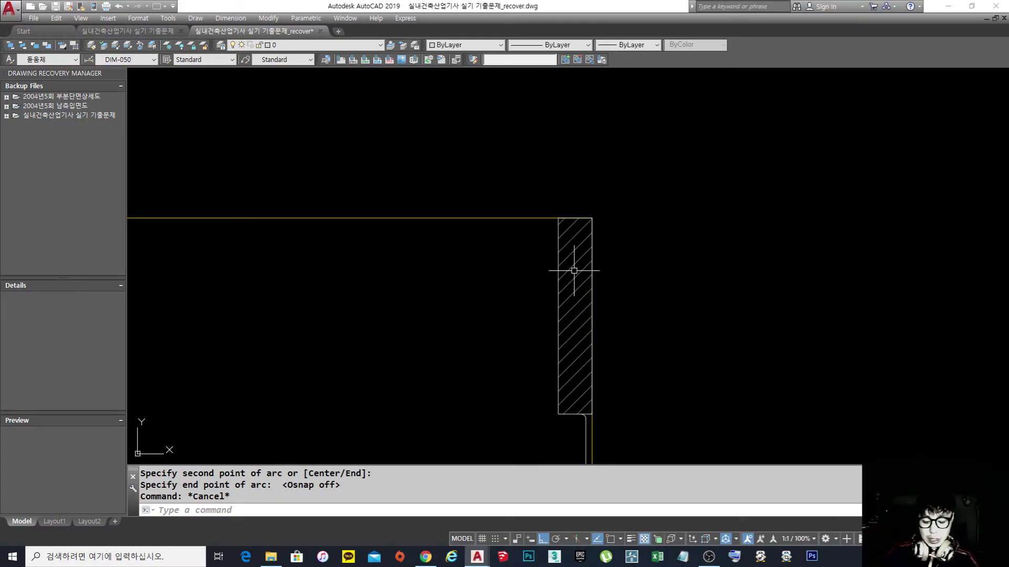
{"action": "scroll", "coordinate": [520, 221], "scroll_direction": "up", "scroll_amount": 1}
{"action": "type", "text": "l"}
{"action": "key", "text": "Return"}
{"action": "left_click", "coordinate": [389, 253]}
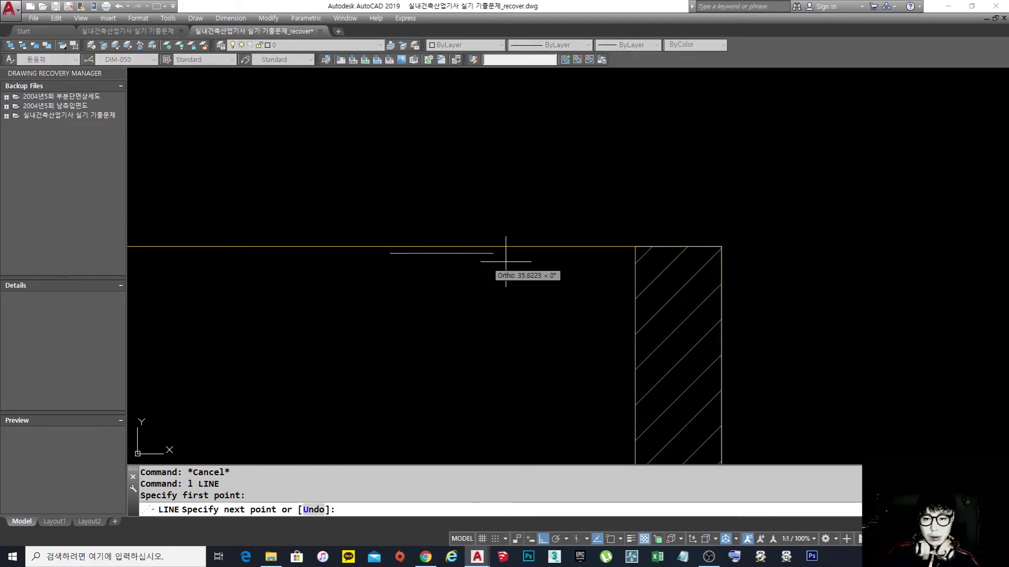
{"action": "left_click", "coordinate": [616, 254]}
{"action": "key", "text": "Return"}
- Draw a small three-point arc curving from the horizontal finish line's end down to the hatched rectangle's inner edge
{"action": "scroll", "coordinate": [646, 256], "scroll_direction": "up", "scroll_amount": 2}
{"action": "type", "text": "a"}
{"action": "key", "text": "Return"}
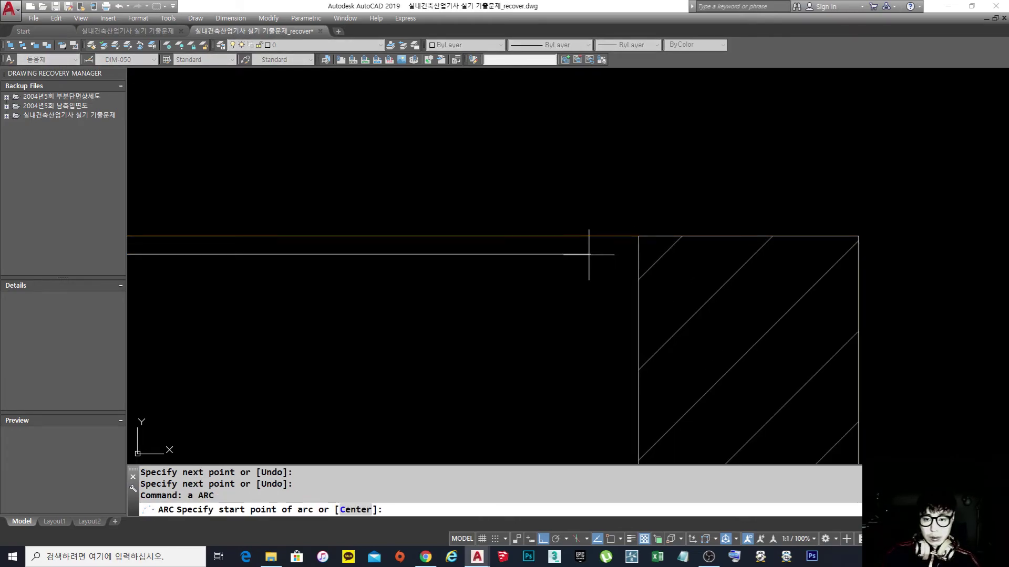
{"action": "left_click", "coordinate": [589, 254]}
{"action": "left_click", "coordinate": [612, 257]}
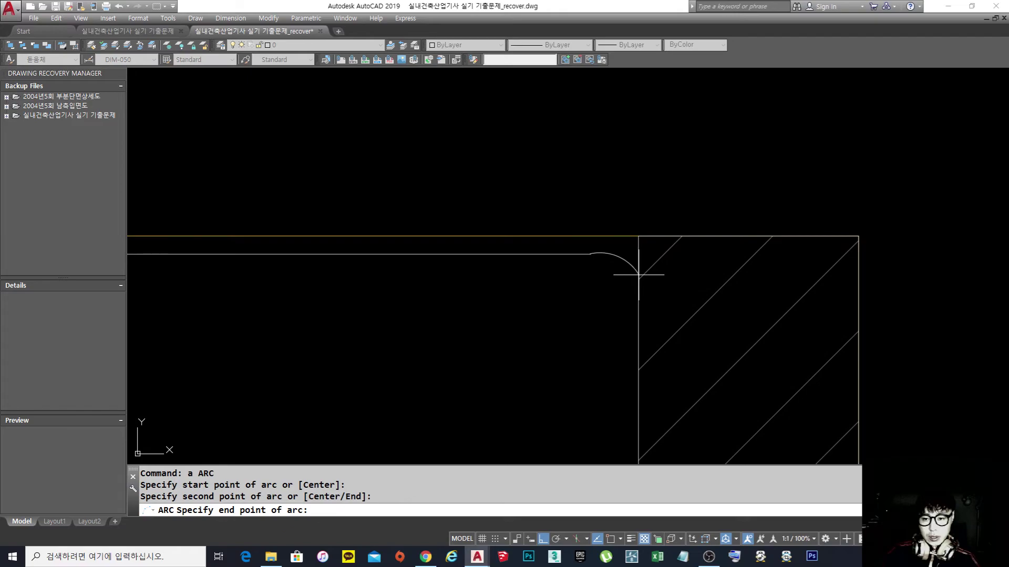
{"action": "left_click", "coordinate": [636, 265]}
{"action": "key", "text": "Return"}
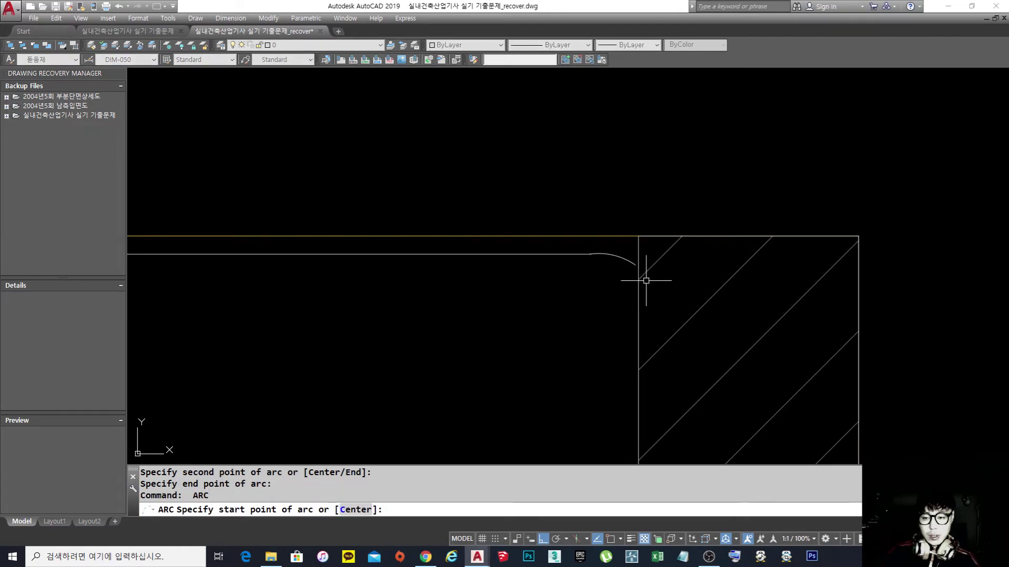
{"action": "key", "text": "Escape"}
{"action": "scroll", "coordinate": [644, 279], "scroll_direction": "down", "scroll_amount": 6}
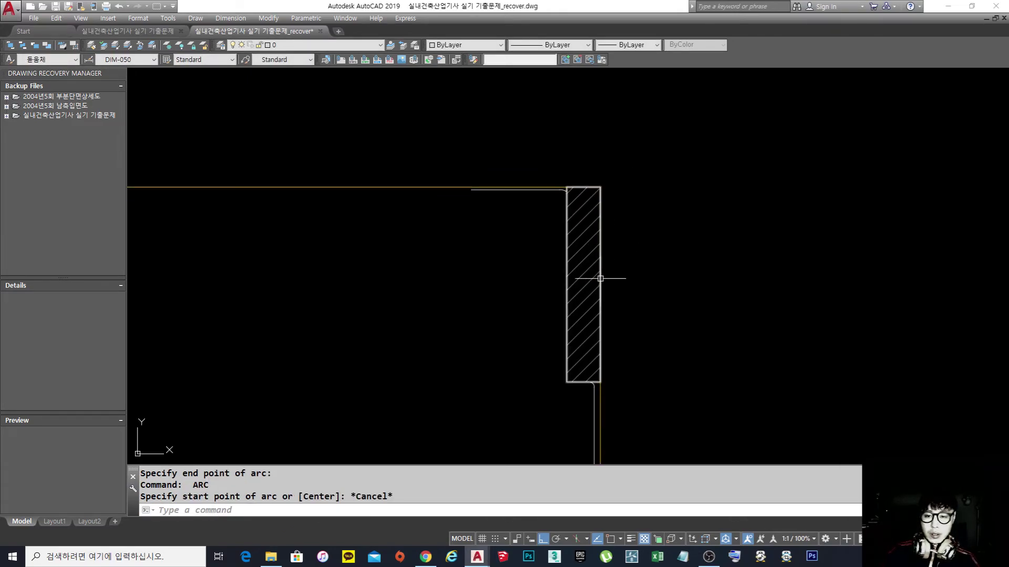
- Erase both finish lines and their end arcs around the hatched rectangle
{"action": "scroll", "coordinate": [590, 388], "scroll_direction": "up", "scroll_amount": 6}
{"action": "type", "text": "e"}
{"action": "key", "text": "Return"}
{"action": "left_click", "coordinate": [616, 393]}
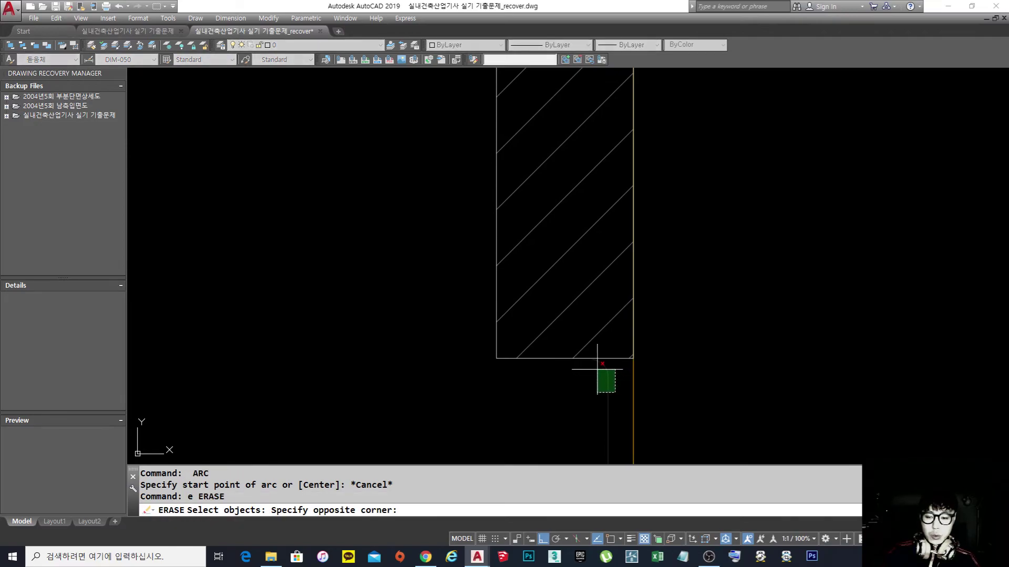
{"action": "left_click", "coordinate": [598, 369]}
{"action": "scroll", "coordinate": [603, 334], "scroll_direction": "down", "scroll_amount": 4}
{"action": "middle_click_drag", "start_coordinate": [581, 185], "coordinate": [569, 214]}
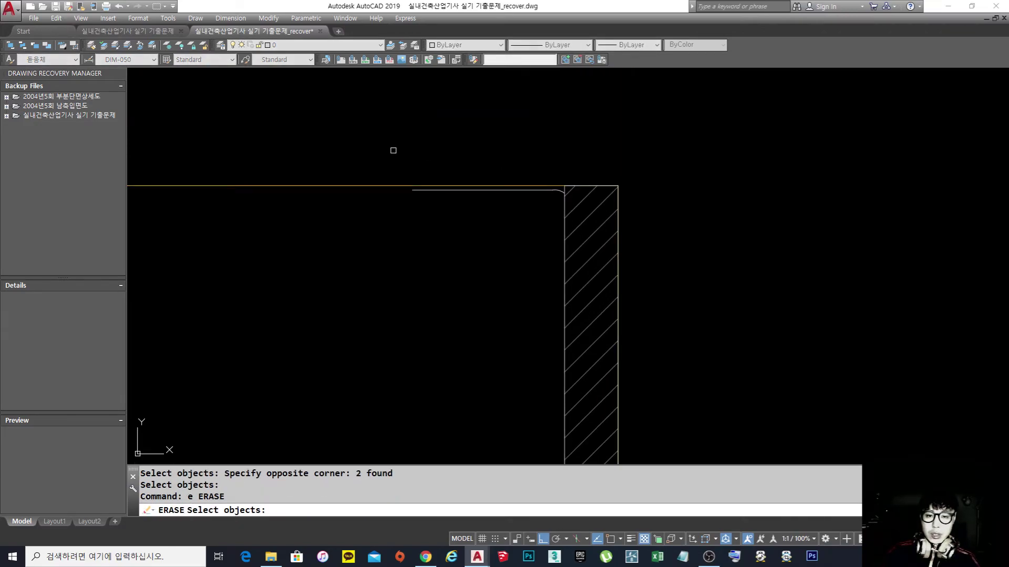
{"action": "left_click", "coordinate": [371, 152]}
{"action": "left_click", "coordinate": [642, 288]}
{"action": "key", "text": "Return"}
- Erase the hatched rectangle and its hatch, keeping the two corner lines
{"action": "scroll", "coordinate": [619, 250], "scroll_direction": "down", "scroll_amount": 5}
{"action": "type", "text": "e"}
{"action": "key", "text": "Return"}
{"action": "left_click", "coordinate": [548, 170]}
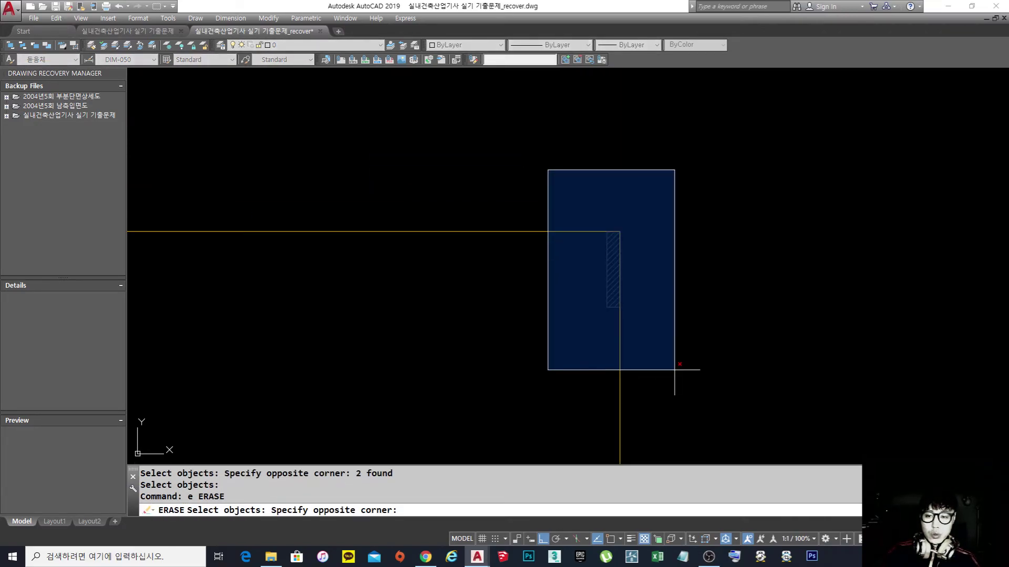
{"action": "left_click", "coordinate": [675, 371]}
{"action": "key", "text": "Return"}
{"action": "middle_click_drag", "start_coordinate": [609, 181], "coordinate": [636, 234]}
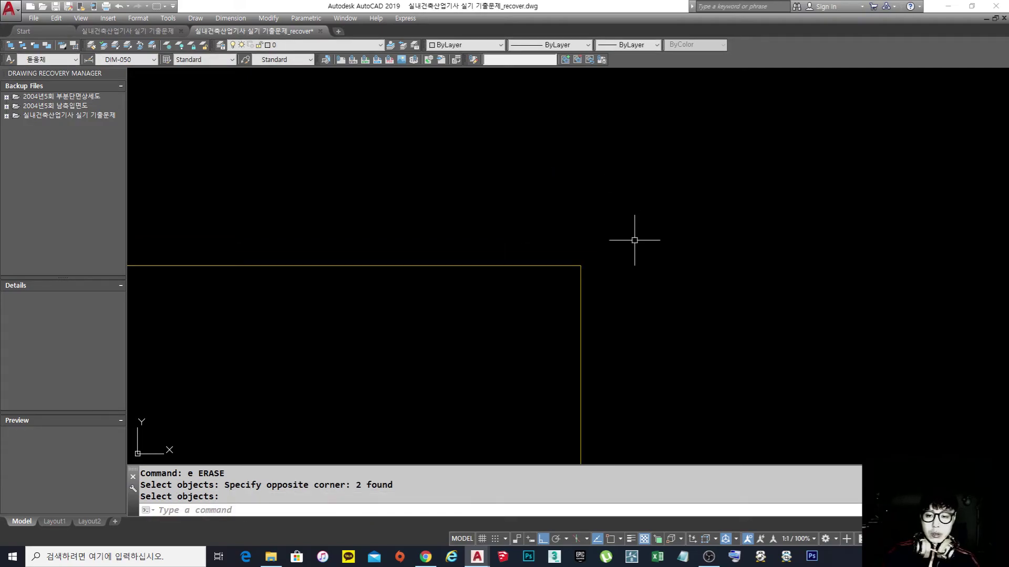
- Stretch the vertical wall line's upper end above the corner and pull the horizontal line's end back about 19 units
{"action": "left_click", "coordinate": [609, 315]}
{"action": "left_click", "coordinate": [557, 291]}
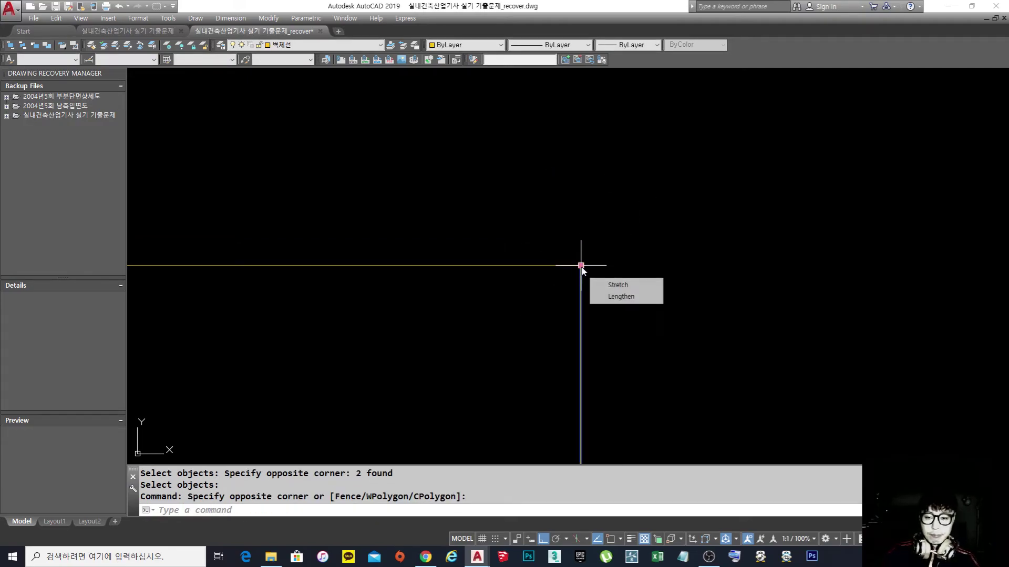
{"action": "left_click", "coordinate": [581, 266]}
{"action": "left_click", "coordinate": [584, 235]}
{"action": "key", "text": "Escape"}
{"action": "left_click", "coordinate": [562, 278]}
{"action": "left_click", "coordinate": [514, 227]}
{"action": "left_click", "coordinate": [580, 265]}
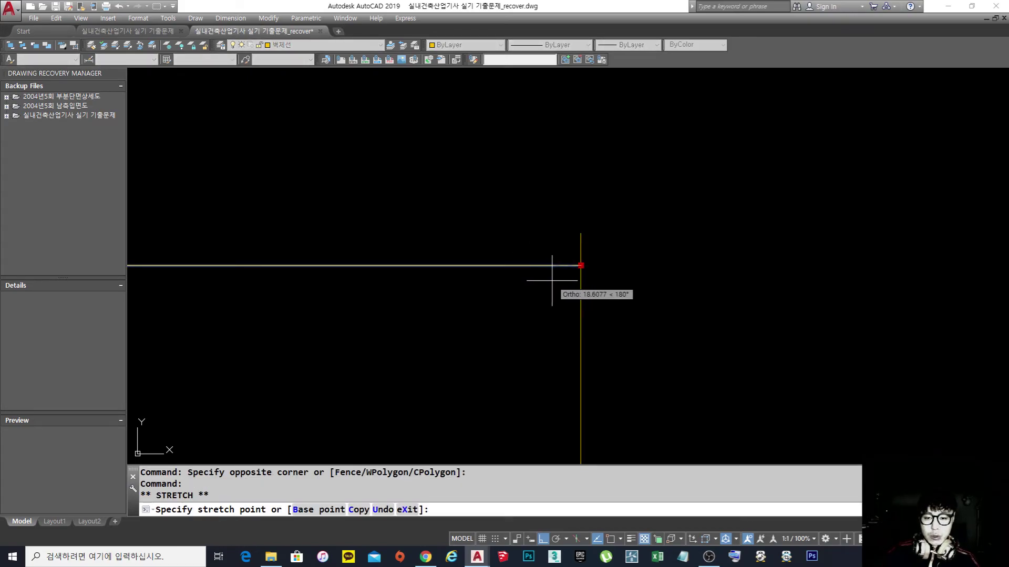
{"action": "left_click", "coordinate": [552, 280]}
{"action": "key", "text": "Escape"}
{"action": "type", "text": "l"}
{"action": "key", "text": "Return"}
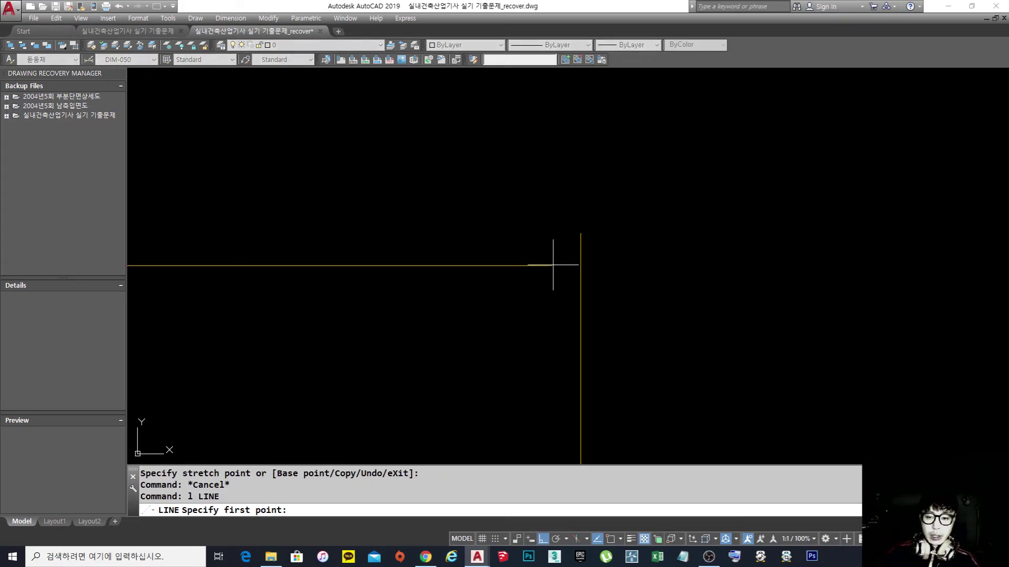
{"action": "left_click", "coordinate": [551, 266]}
{"action": "key", "text": "Escape"}
- Turn object snap on and draw a stepped line from the horizontal line's end up and across to the vertical line's upper end
{"action": "key", "text": "Return"}
{"action": "key", "text": "F3"}
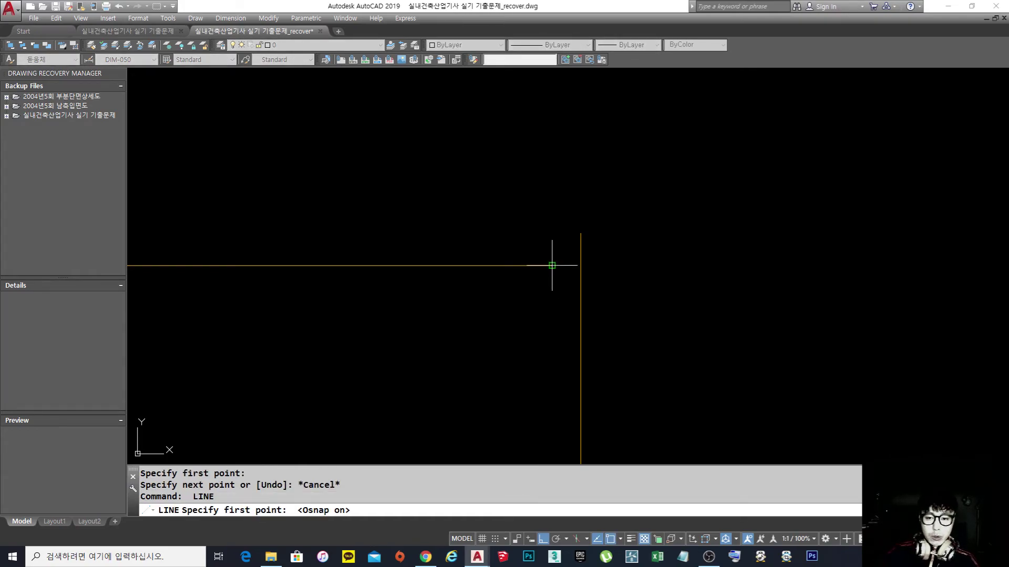
{"action": "left_click", "coordinate": [552, 266]}
{"action": "left_click", "coordinate": [552, 233]}
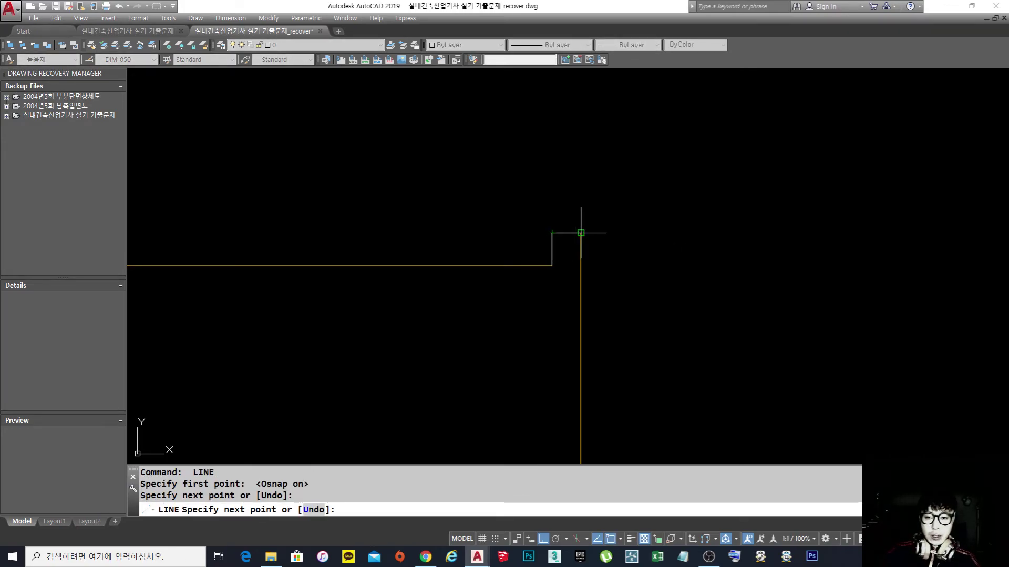
{"action": "left_click", "coordinate": [580, 233]}
{"action": "key", "text": "Return"}
- Match the two new step lines at the corner to the properties of the vertical wall line
{"action": "type", "text": "ma"}
{"action": "key", "text": "Return"}
{"action": "left_click", "coordinate": [580, 268]}
{"action": "left_click", "coordinate": [612, 282]}
{"action": "left_click", "coordinate": [520, 198]}
{"action": "left_click", "coordinate": [581, 405]}
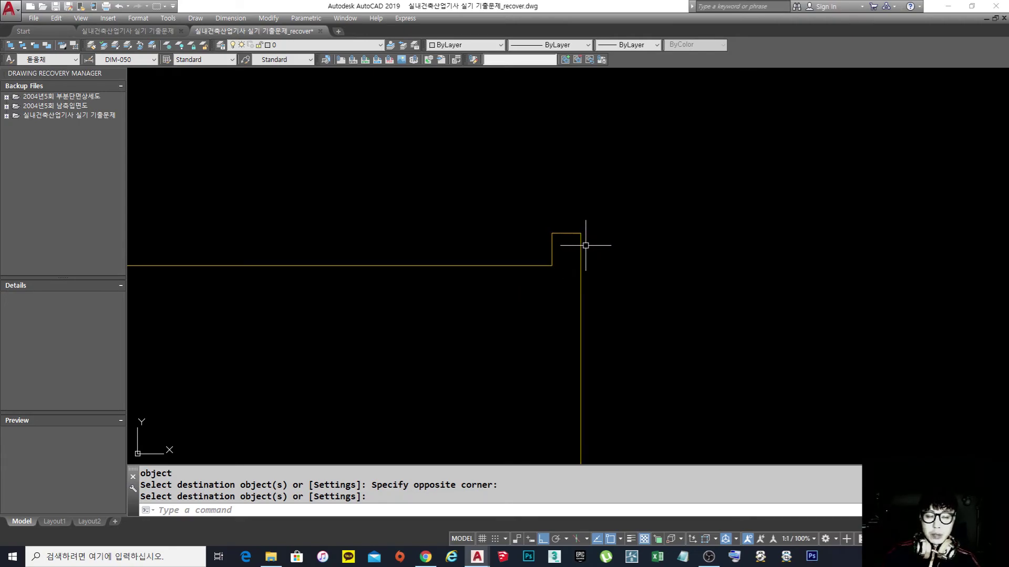
- Erase the entire corner sketch from the blank area above the floor plan
{"action": "scroll", "coordinate": [561, 221], "scroll_direction": "down", "scroll_amount": 4}
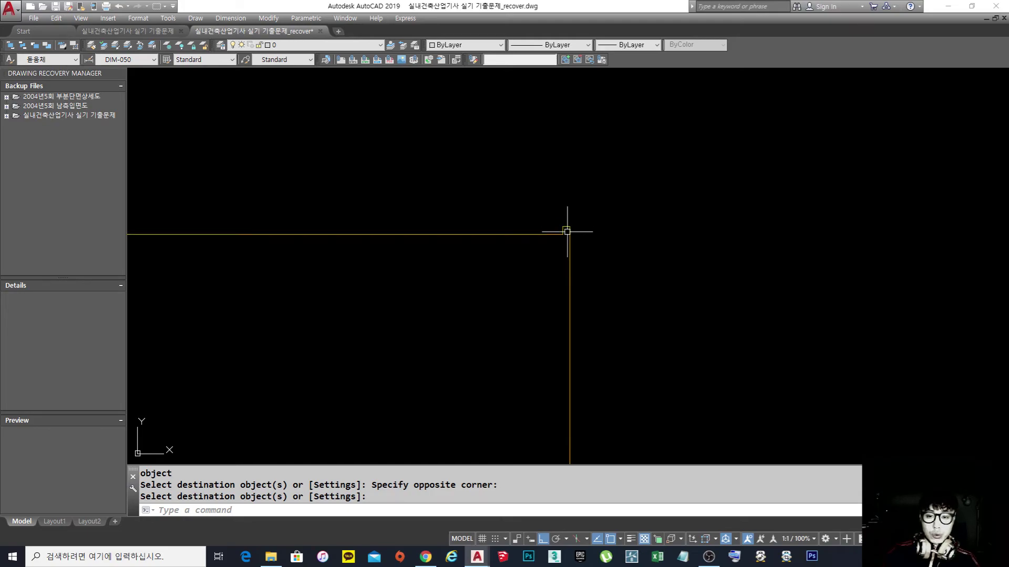
{"action": "scroll", "coordinate": [567, 220], "scroll_direction": "down", "scroll_amount": 4}
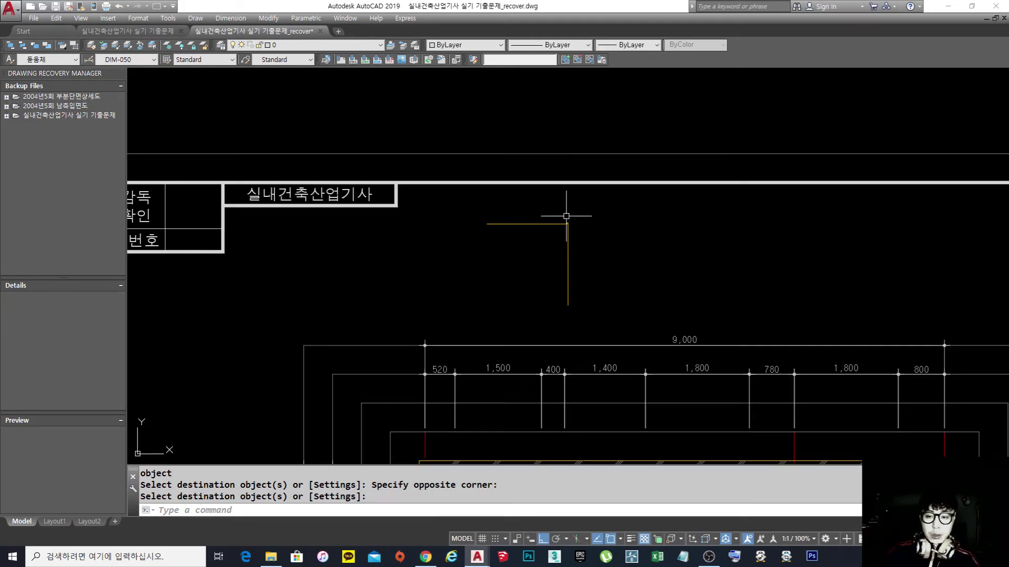
{"action": "scroll", "coordinate": [566, 218], "scroll_direction": "up", "scroll_amount": 2}
{"action": "type", "text": "e"}
{"action": "key", "text": "space"}
{"action": "left_click", "coordinate": [620, 275]}
{"action": "left_click", "coordinate": [504, 183]}
{"action": "key", "text": "space"}
{"action": "scroll", "coordinate": [504, 184], "scroll_direction": "down", "scroll_amount": 5}
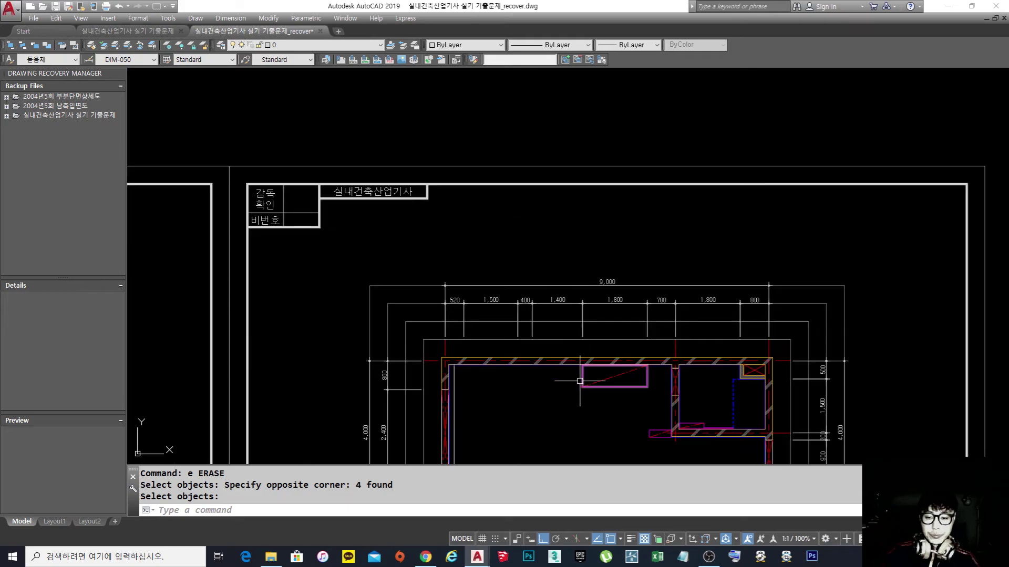
{"action": "scroll", "coordinate": [436, 273], "scroll_direction": "up", "scroll_amount": 4}
{"action": "scroll", "coordinate": [436, 272], "scroll_direction": "up", "scroll_amount": 4}
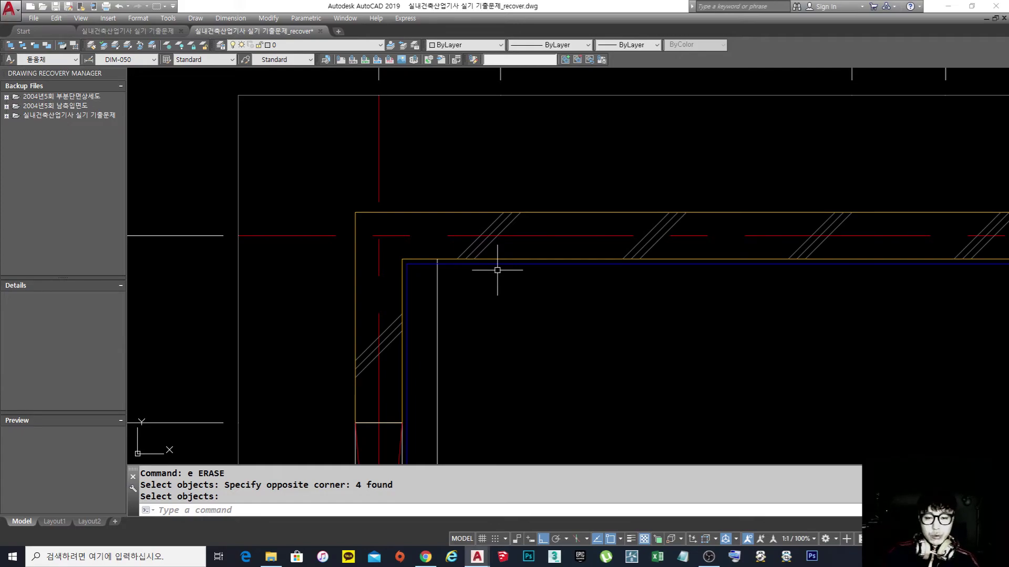
{"action": "key", "text": "Escape"}
{"action": "key", "text": "Escape"}
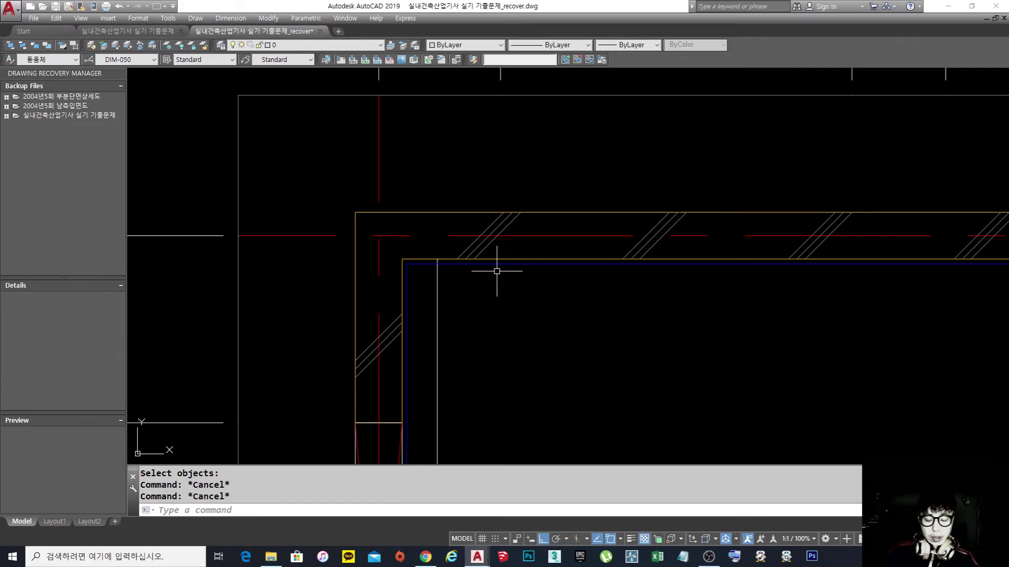
{"action": "type", "text": "o"}
{"action": "key", "text": "Return"}
{"action": "type", "text": "20"}
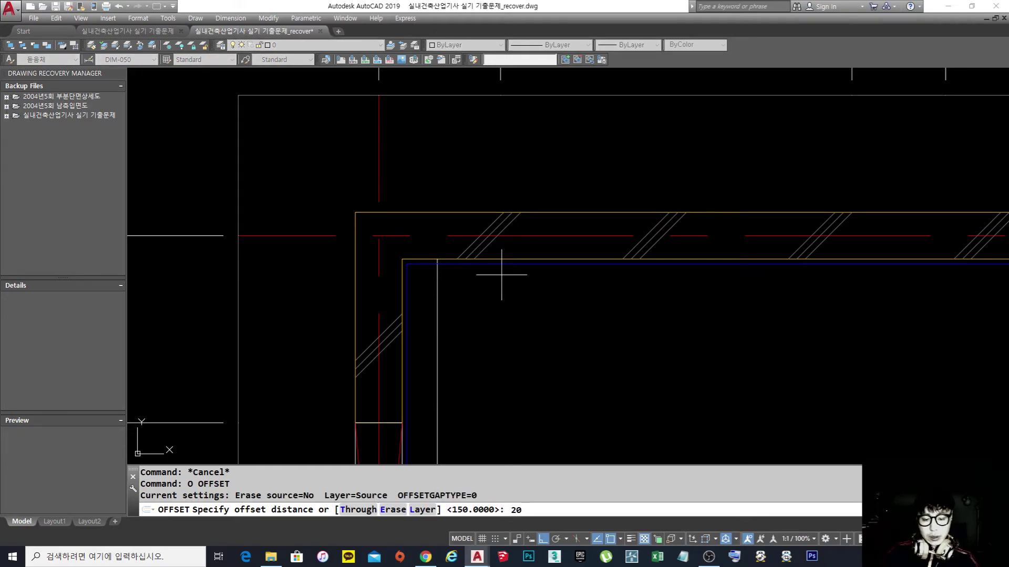
{"action": "key", "text": "Return"}
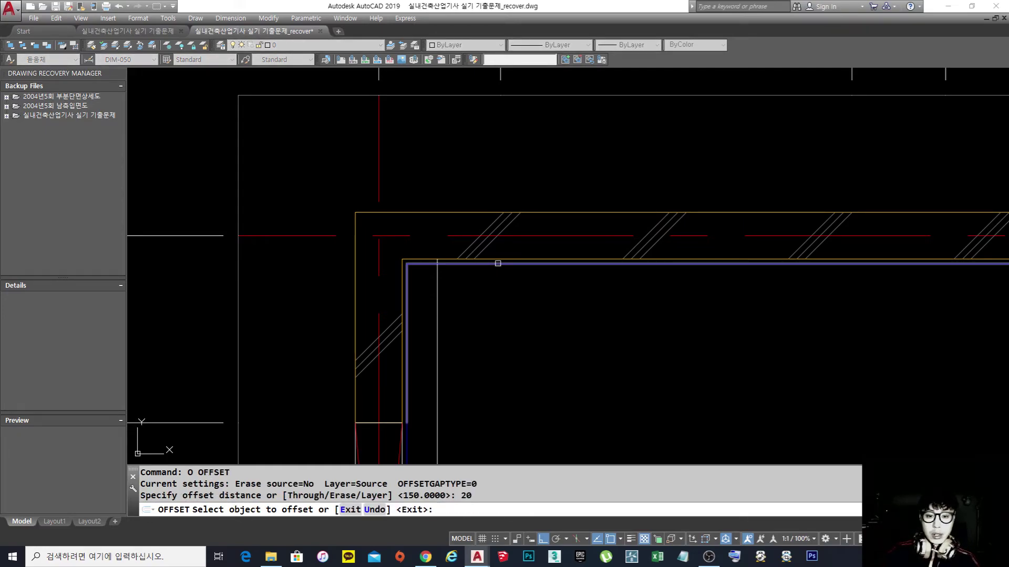
{"action": "left_click", "coordinate": [497, 264]}
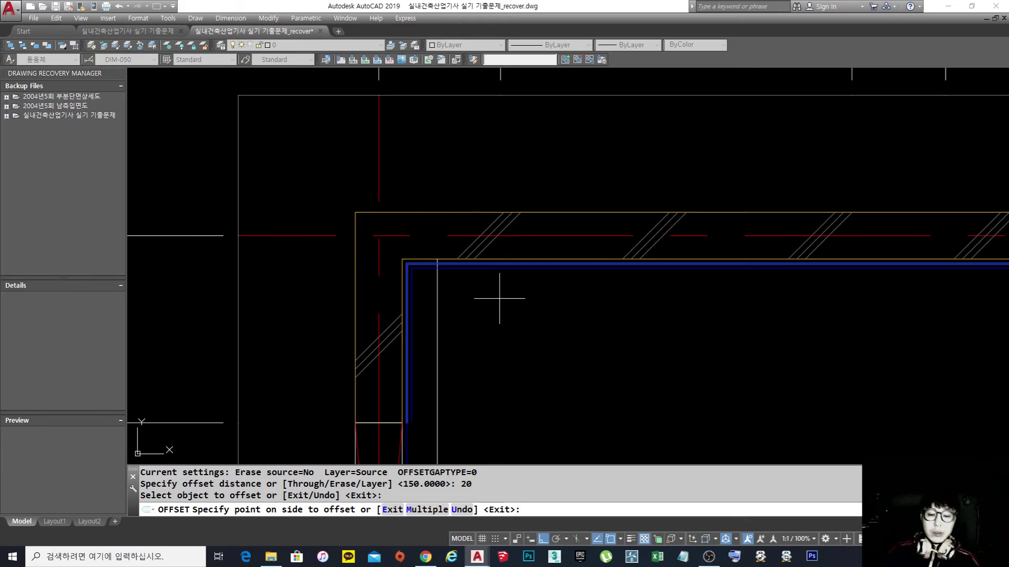
{"action": "key", "text": "Escape"}
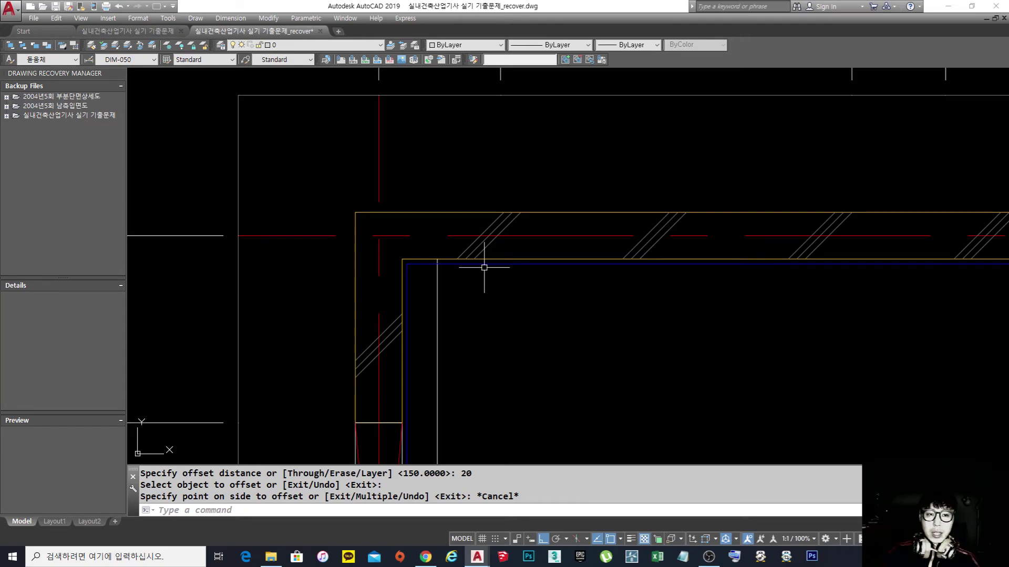
{"action": "scroll", "coordinate": [484, 265], "scroll_direction": "down", "scroll_amount": 6}
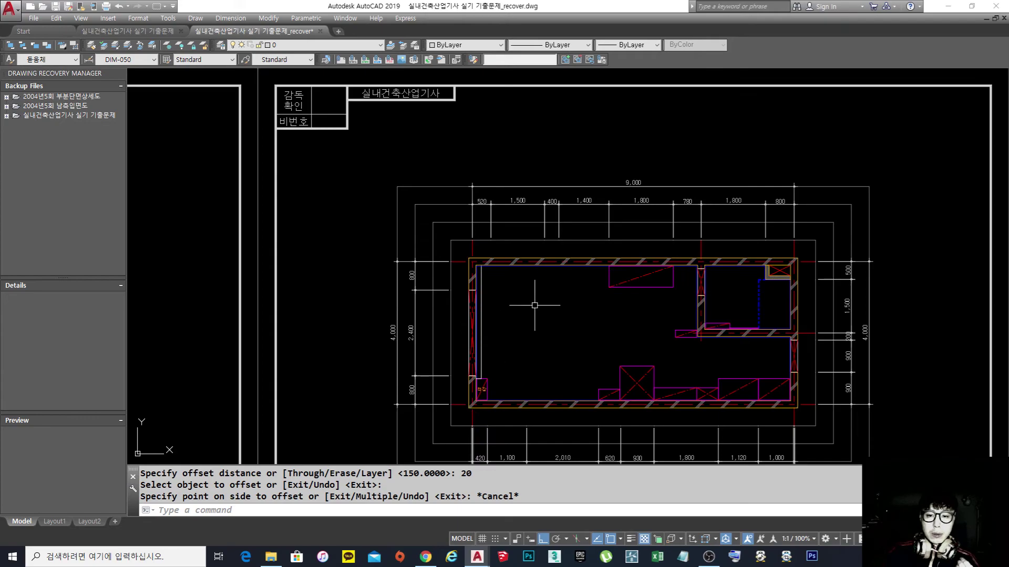
{"action": "scroll", "coordinate": [507, 277], "scroll_direction": "up", "scroll_amount": 3}
{"action": "scroll", "coordinate": [484, 279], "scroll_direction": "up", "scroll_amount": 2}
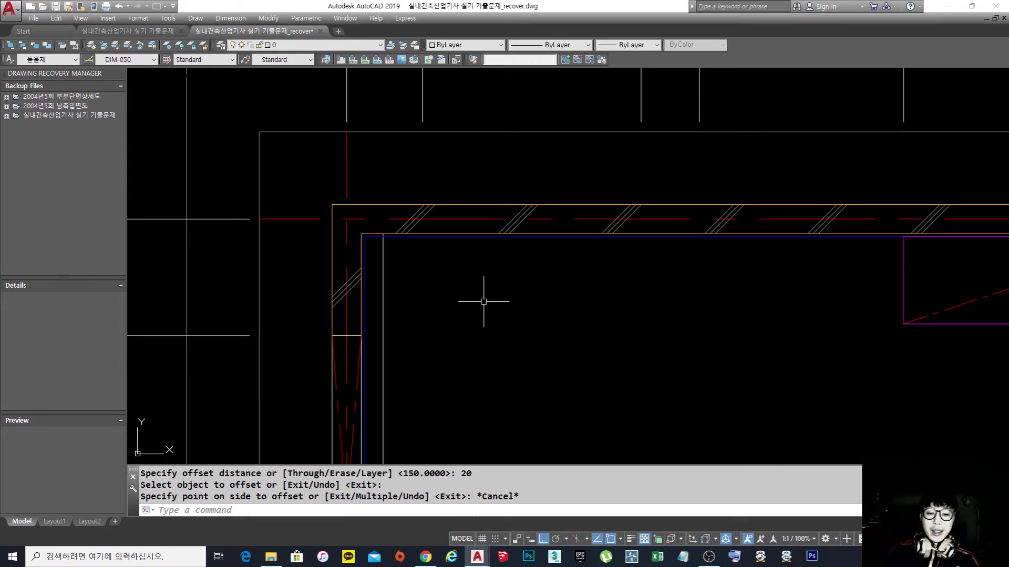
- Examine the wall finish lines around the main room's upper-left corner and across the whole floor plan
{"action": "middle_click_drag", "start_coordinate": [496, 300], "coordinate": [457, 275]}
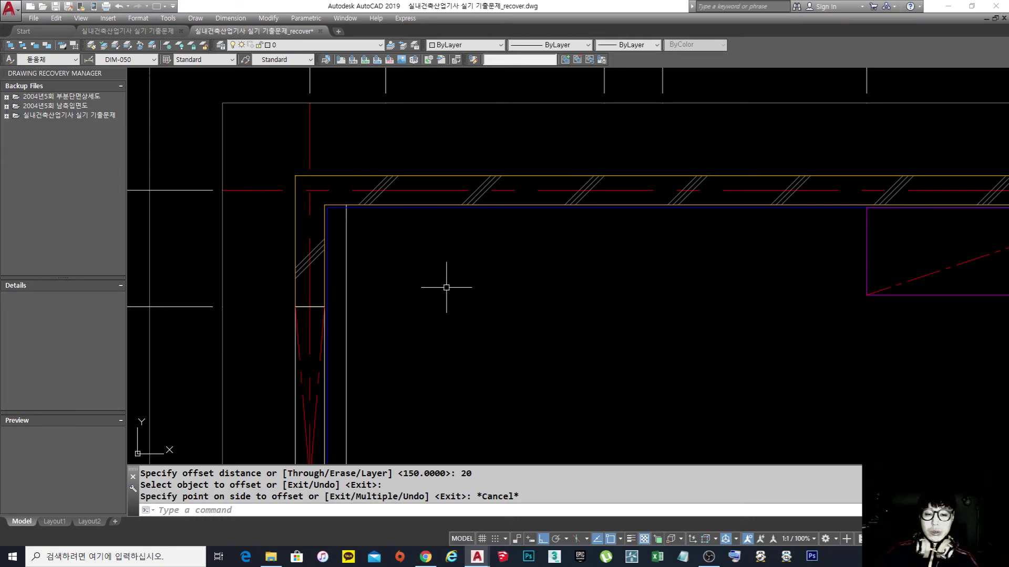
{"action": "middle_click_drag", "start_coordinate": [429, 277], "coordinate": [404, 286]}
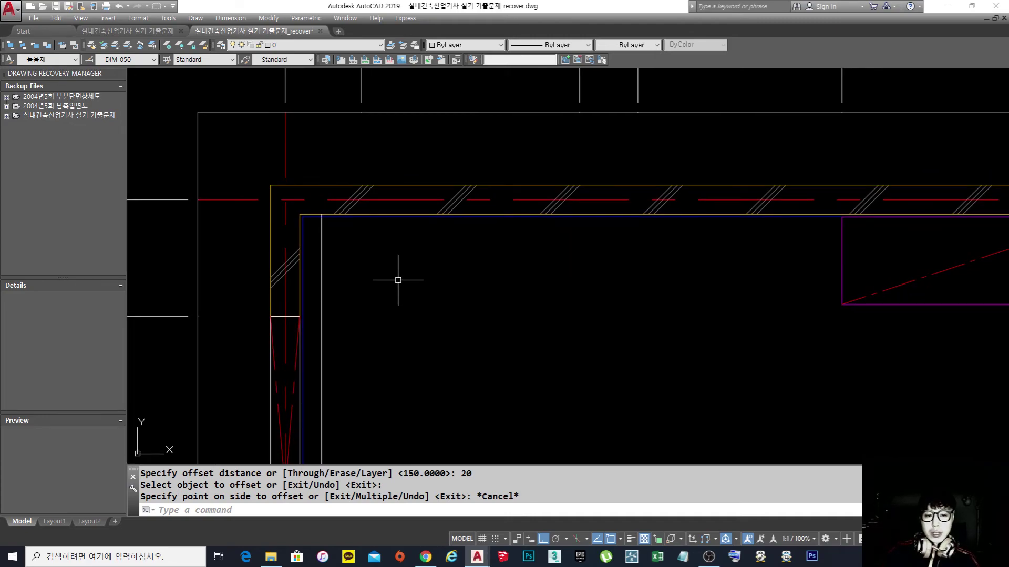
{"action": "scroll", "coordinate": [397, 282], "scroll_direction": "down", "scroll_amount": 4}
{"action": "scroll", "coordinate": [525, 274], "scroll_direction": "up", "scroll_amount": 2}
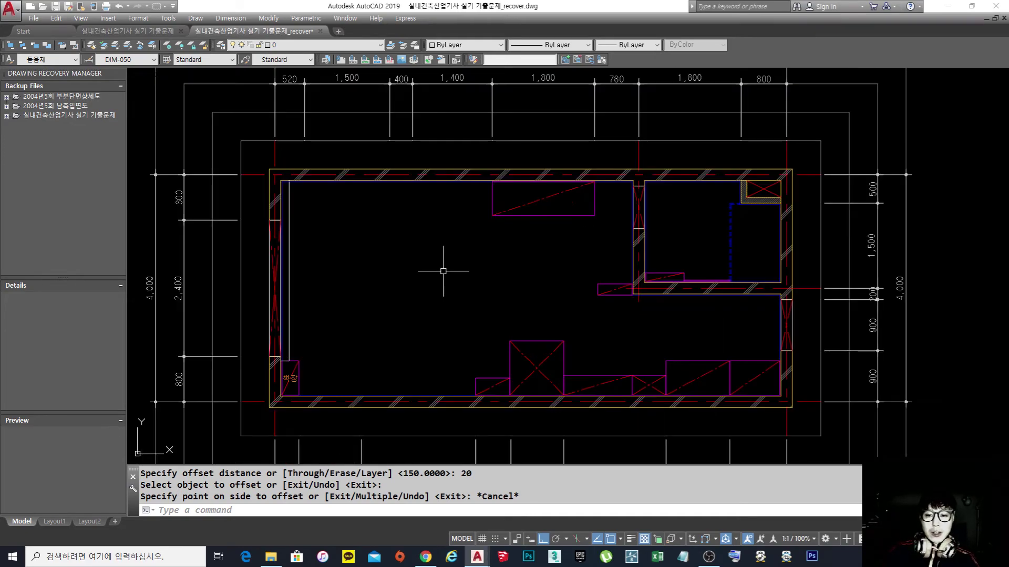
{"action": "middle_click_drag", "start_coordinate": [348, 254], "coordinate": [356, 259]}
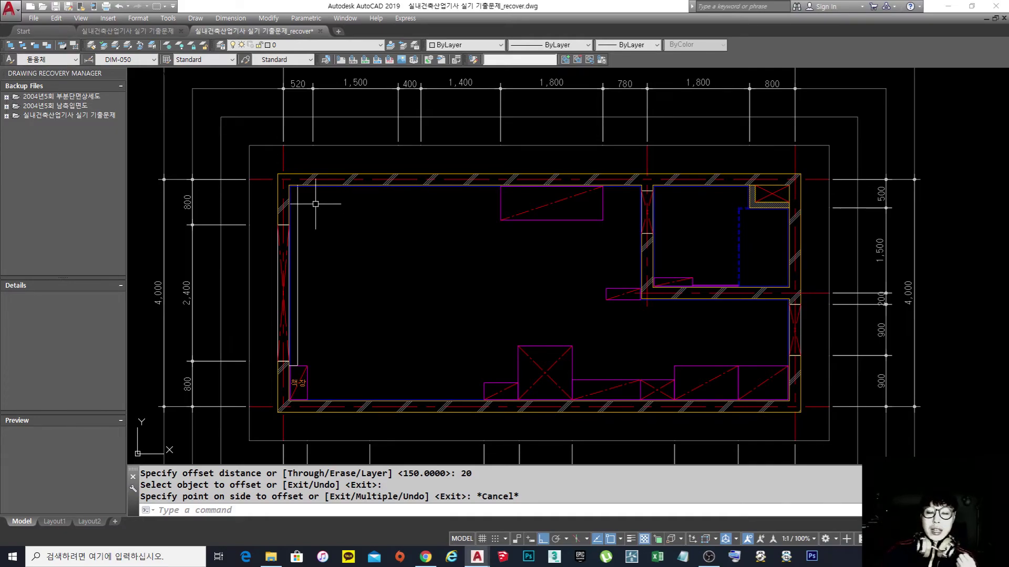
{"action": "scroll", "coordinate": [315, 198], "scroll_direction": "up", "scroll_amount": 4}
{"action": "middle_click_drag", "start_coordinate": [309, 194], "coordinate": [363, 251]}
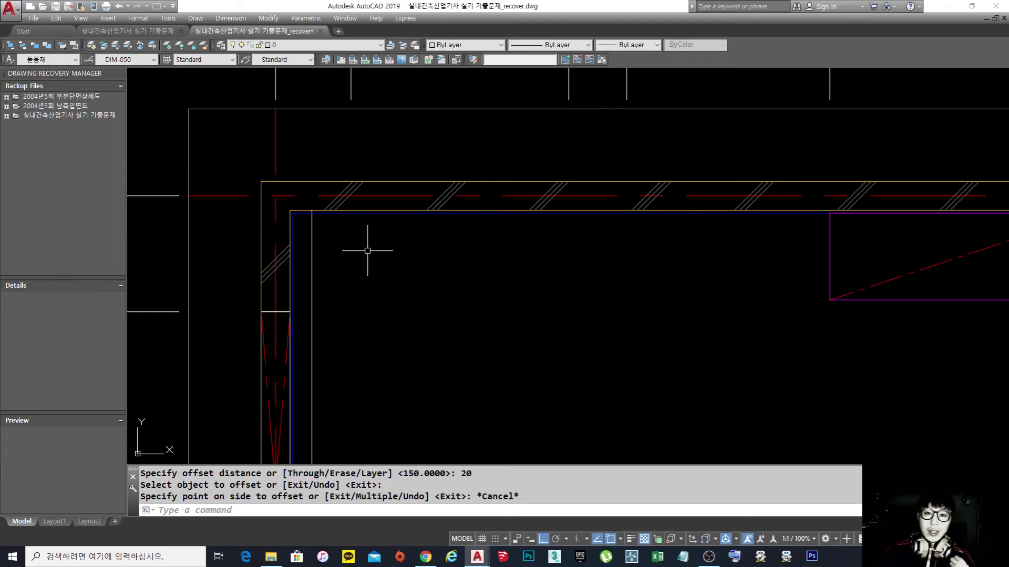
{"action": "key", "text": "Escape"}
{"action": "key", "text": "Escape"}
{"action": "key", "text": "Escape"}
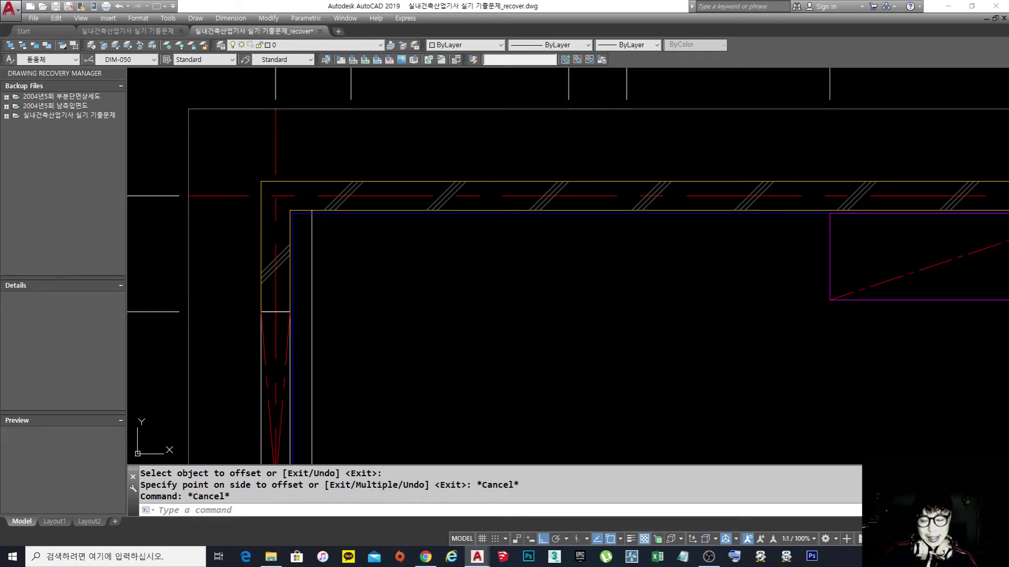
{"action": "middle_click_drag", "start_coordinate": [383, 259], "coordinate": [373, 270]}
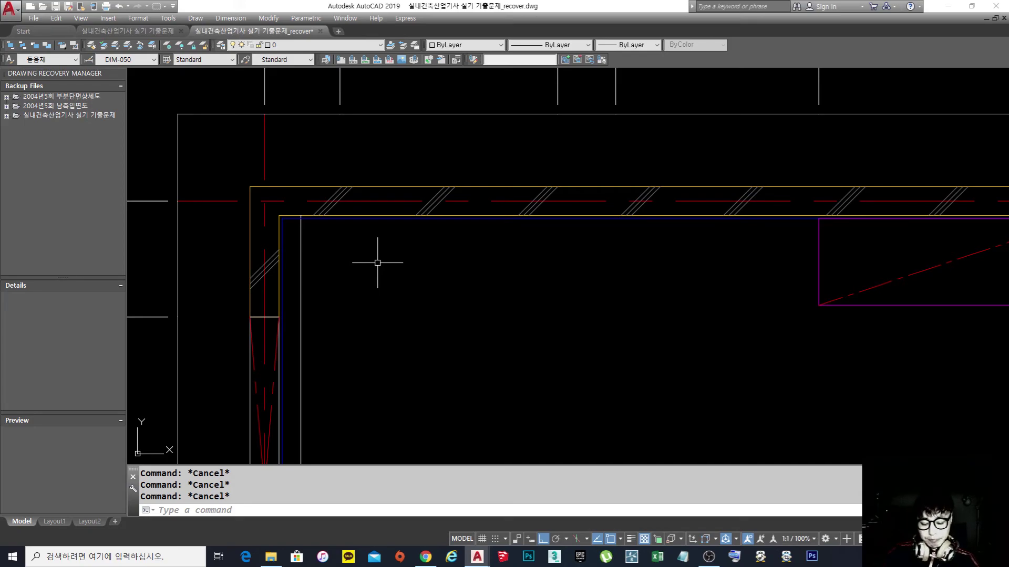
{"action": "type", "text": "pl"}
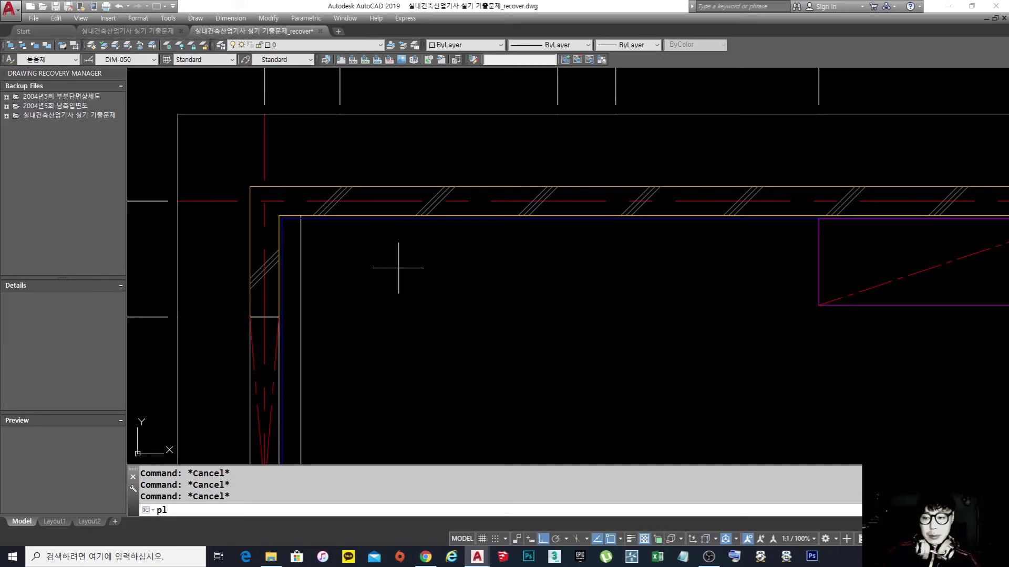
{"action": "key", "text": "Return"}
{"action": "scroll", "coordinate": [512, 236], "scroll_direction": "down", "scroll_amount": 4}
{"action": "middle_click_drag", "start_coordinate": [556, 262], "coordinate": [516, 269]}
{"action": "key", "text": "Escape"}
{"action": "key", "text": "Escape"}
{"action": "key", "text": "Escape"}
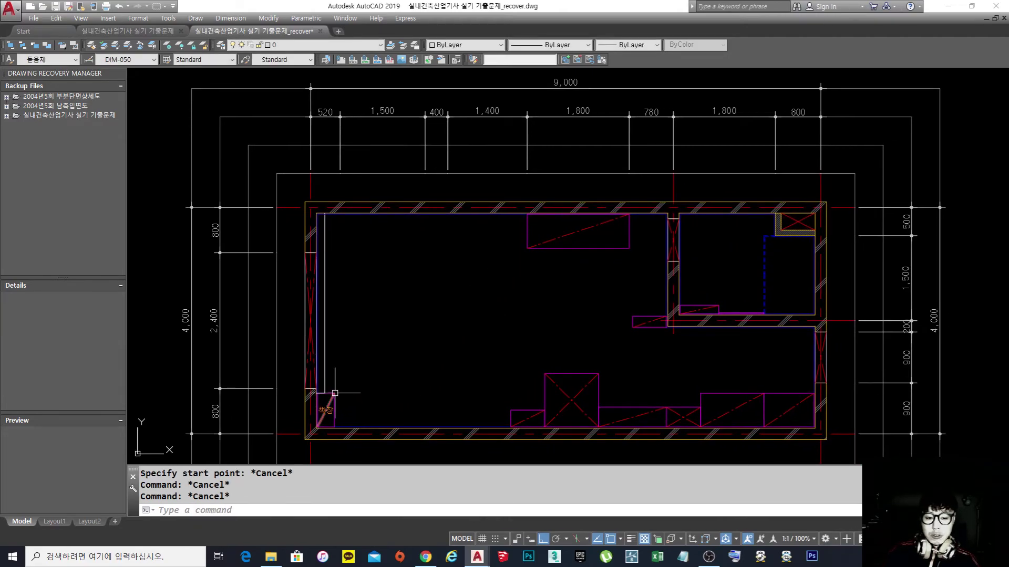
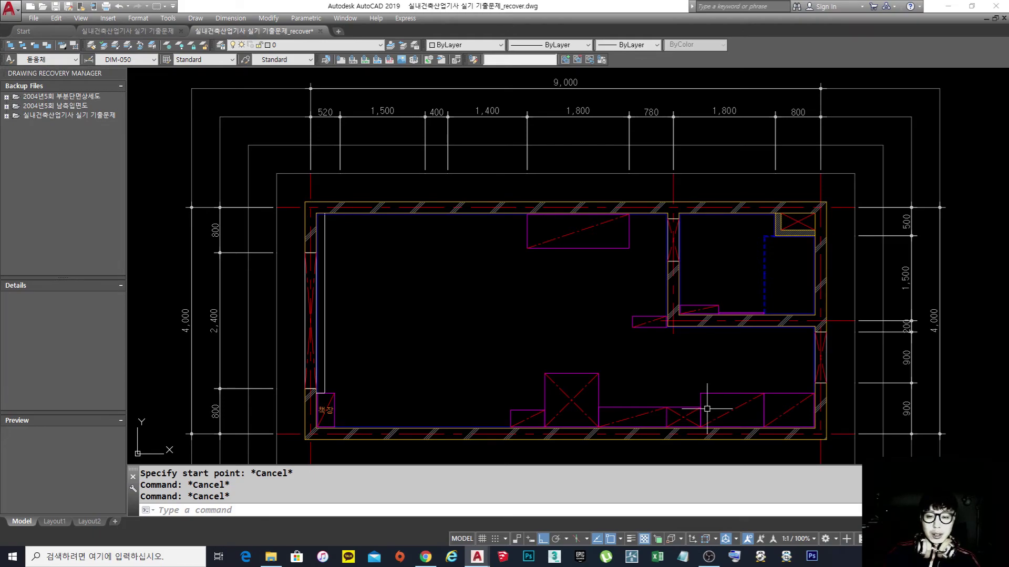
- Examine the window wall, the bookcase corner and the furniture outlines along the main room's walls
{"action": "middle_click_drag", "start_coordinate": [469, 380], "coordinate": [461, 366]}
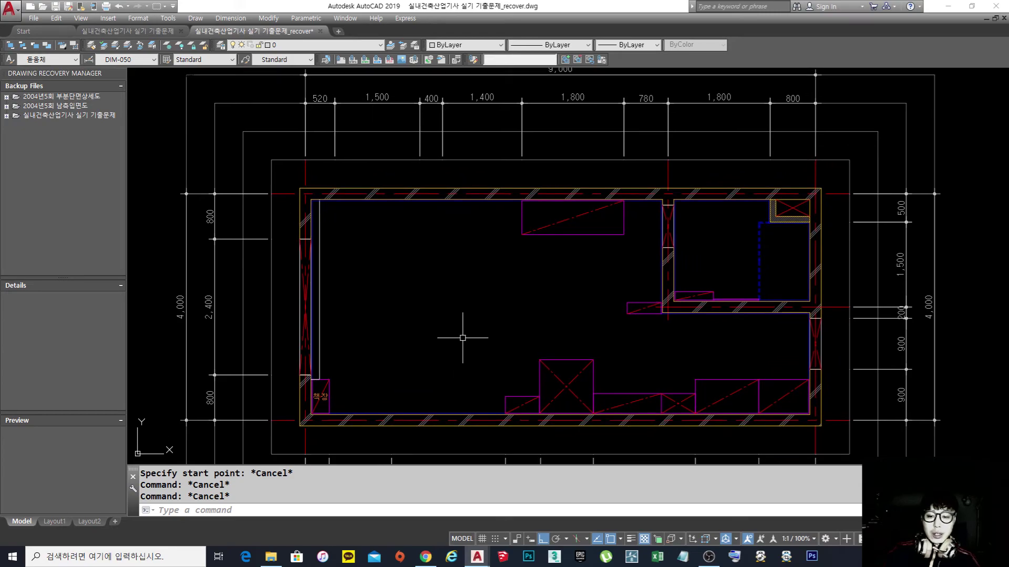
{"action": "scroll", "coordinate": [394, 408], "scroll_direction": "up", "scroll_amount": 2}
{"action": "left_click", "coordinate": [273, 405]}
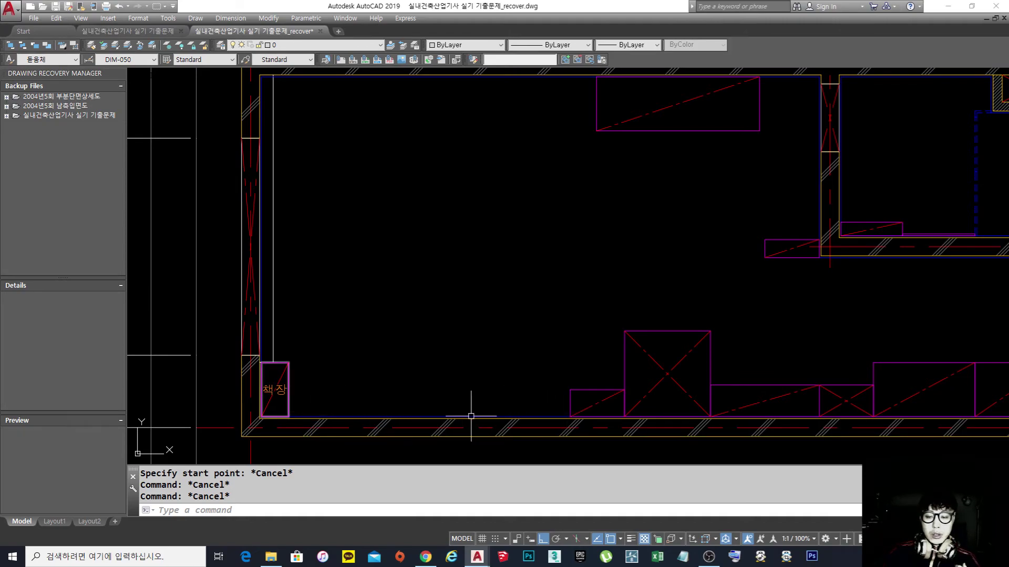
{"action": "mouse_move", "coordinate": [336, 289]}
{"action": "middle_mouse_down"}
{"action": "mouse_move", "coordinate": [333, 355]}
{"action": "mouse_move", "coordinate": [414, 366]}
{"action": "middle_mouse_up"}
{"action": "scroll", "coordinate": [333, 356], "scroll_direction": "up", "scroll_amount": 2}
{"action": "scroll", "coordinate": [295, 326], "scroll_direction": "down", "scroll_amount": 2}
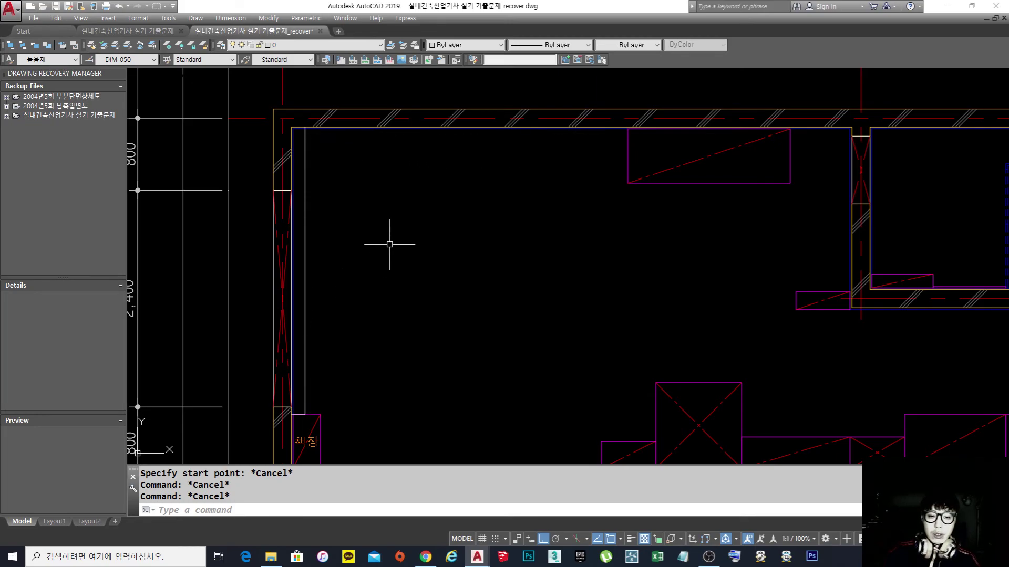
{"action": "scroll", "coordinate": [387, 243], "scroll_direction": "down", "scroll_amount": 3}
{"action": "scroll", "coordinate": [536, 221], "scroll_direction": "up", "scroll_amount": 5}
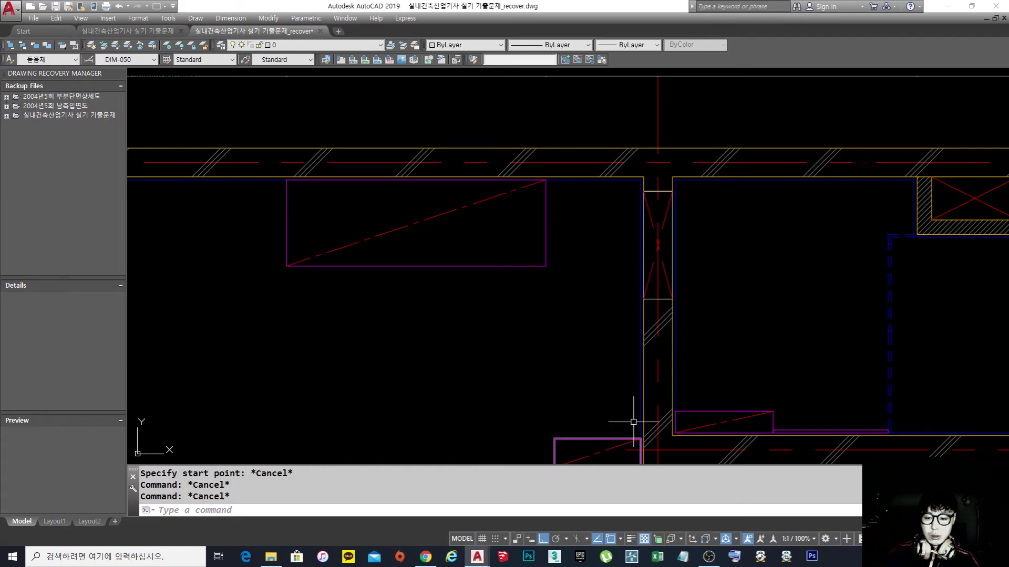
{"action": "scroll", "coordinate": [625, 400], "scroll_direction": "down", "scroll_amount": 5}
{"action": "scroll", "coordinate": [541, 247], "scroll_direction": "up", "scroll_amount": 5}
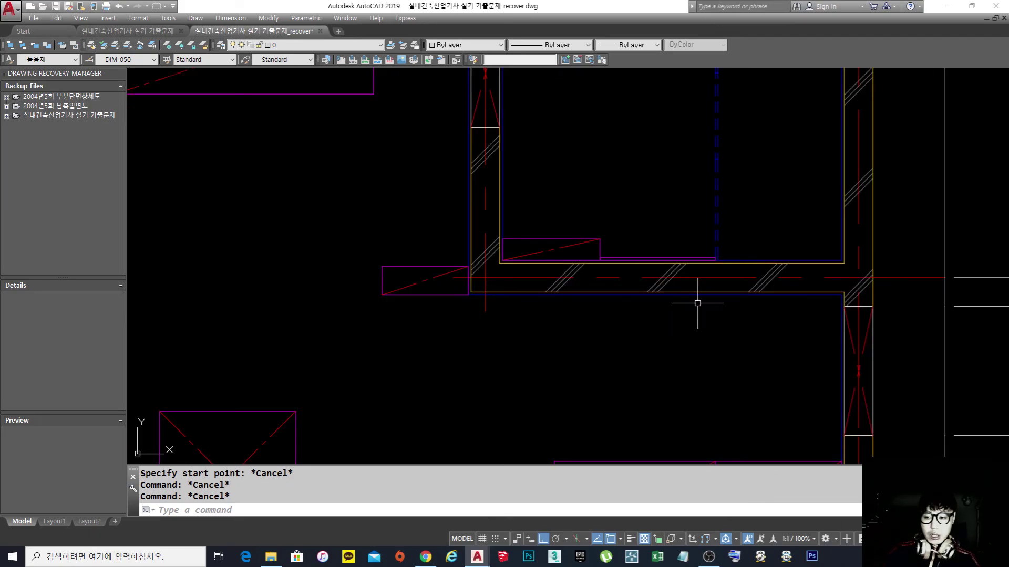
- Inspect the small cabinet outline at the bathroom partition's corner and the other furniture outlines in the main room
{"action": "scroll", "coordinate": [419, 290], "scroll_direction": "up", "scroll_amount": 4}
{"action": "left_click", "coordinate": [480, 320]}
{"action": "left_click", "coordinate": [450, 281]}
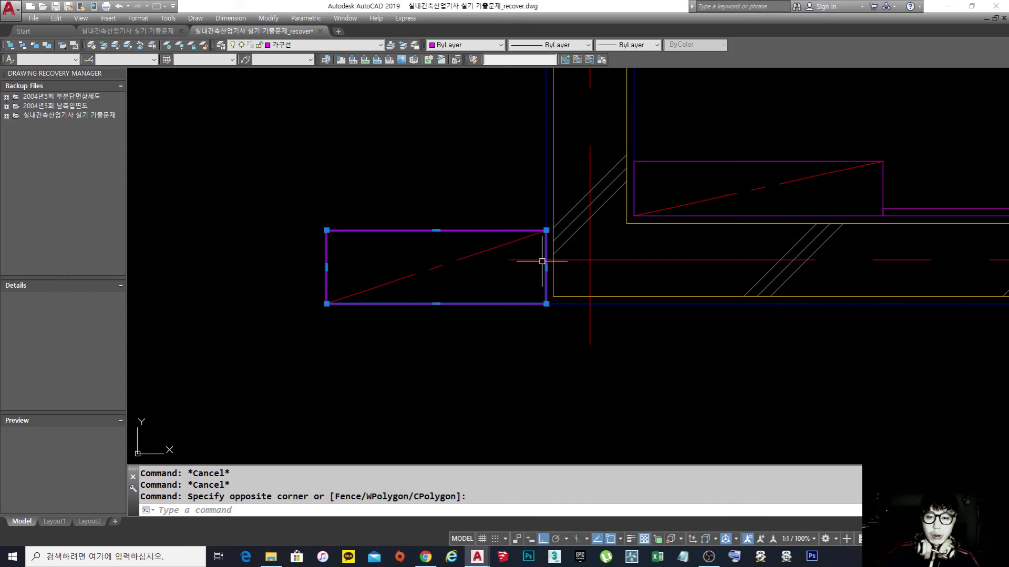
{"action": "key", "text": "Escape"}
{"action": "key", "text": "Escape"}
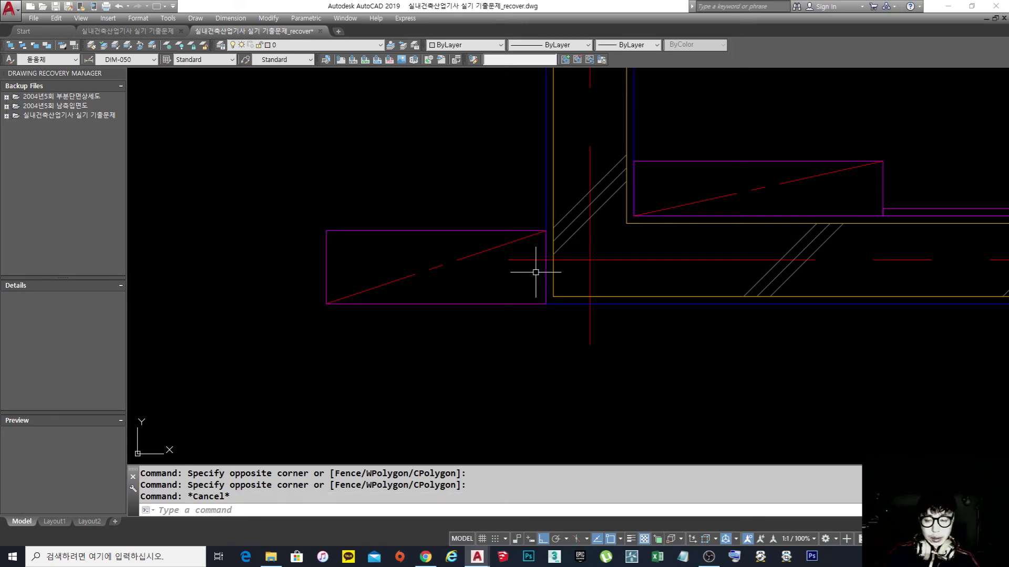
{"action": "scroll", "coordinate": [531, 252], "scroll_direction": "down", "scroll_amount": 5}
{"action": "middle_click_drag", "start_coordinate": [444, 252], "coordinate": [537, 263]}
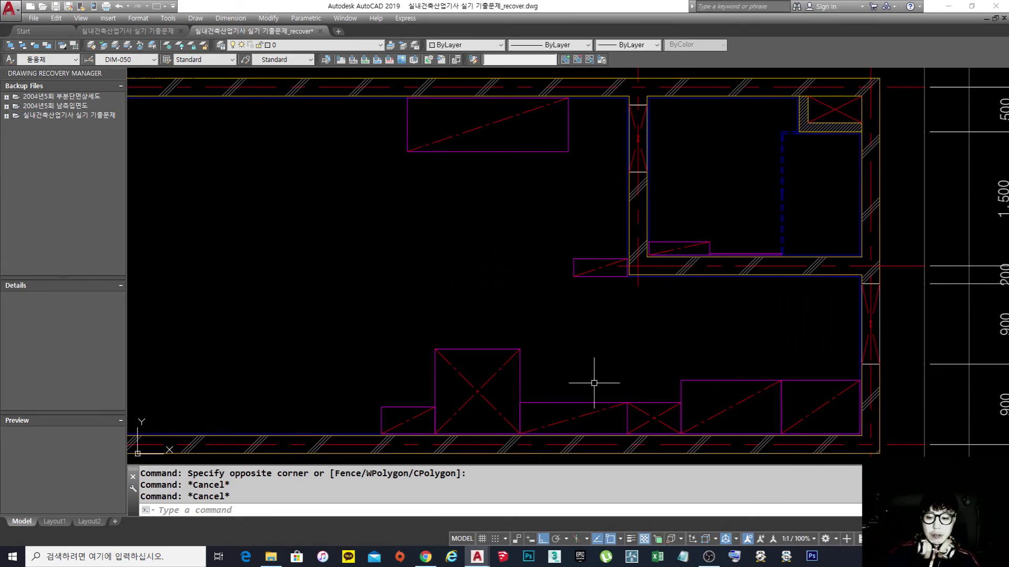
{"action": "scroll", "coordinate": [850, 368], "scroll_direction": "down", "scroll_amount": 3}
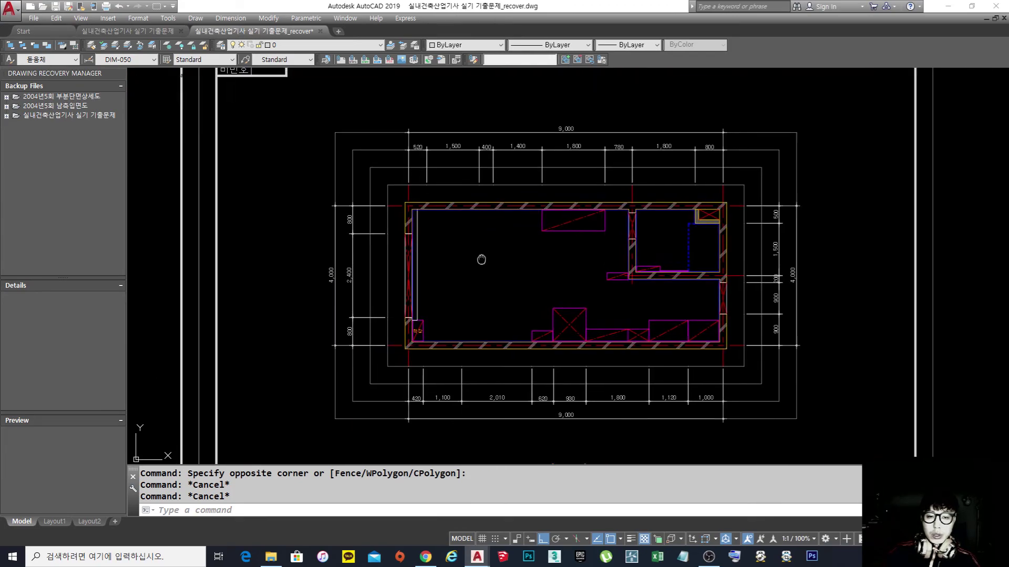
{"action": "scroll", "coordinate": [541, 286], "scroll_direction": "up", "scroll_amount": 1}
{"action": "middle_click_drag", "start_coordinate": [569, 282], "coordinate": [513, 283]}
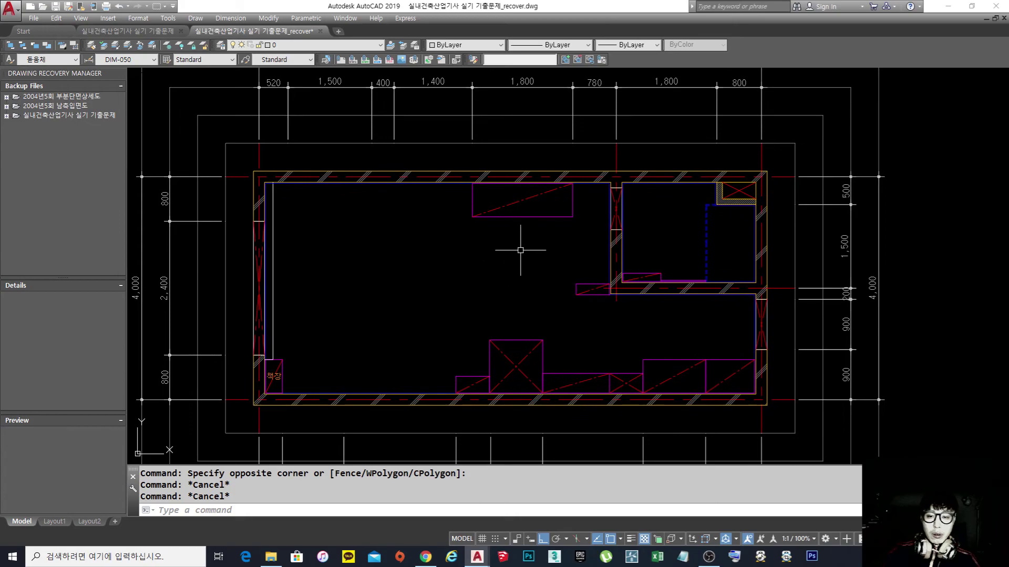
{"action": "left_click", "coordinate": [549, 225]}
{"action": "left_click", "coordinate": [535, 205]}
{"action": "key", "text": "Escape"}
{"action": "key", "text": "Escape"}
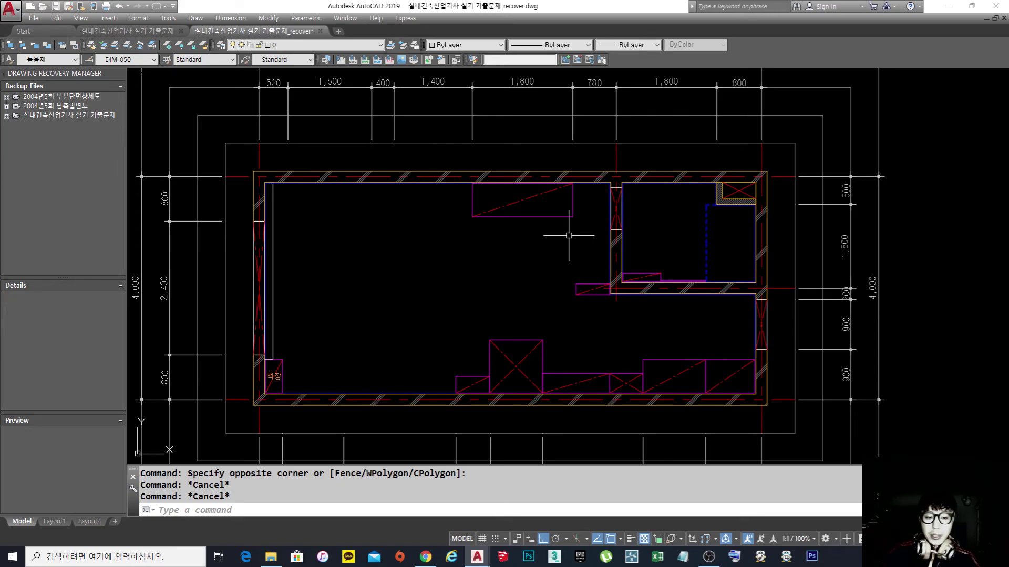
- Create a boundary polyline around the main room's open floor area, following its walls and furniture outlines
{"action": "type", "text": "bo"}
{"action": "key", "text": "Return"}
{"action": "left_click", "coordinate": [372, 159]}
{"action": "left_click", "coordinate": [429, 277]}
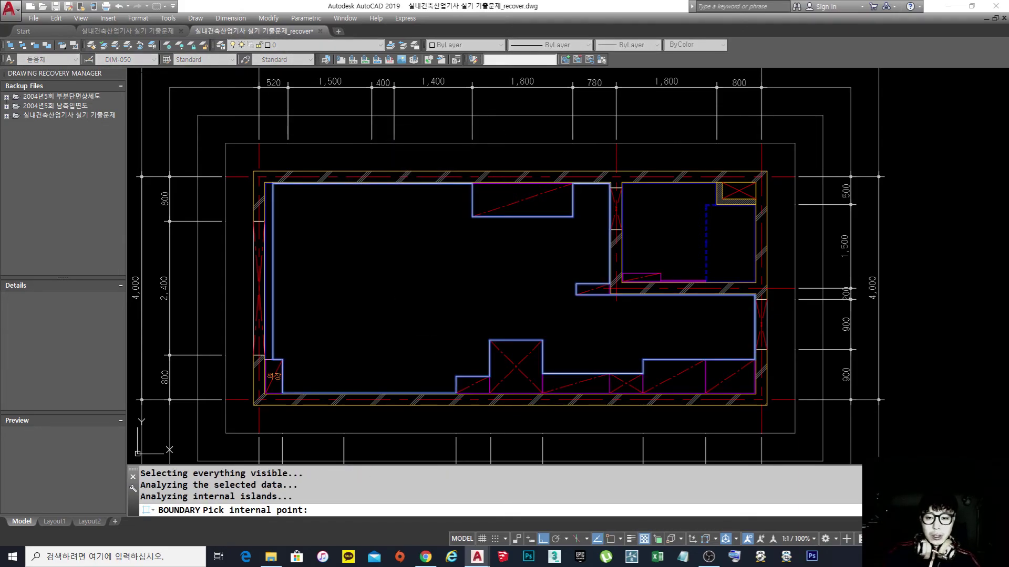
{"action": "left_click", "coordinate": [574, 375]}
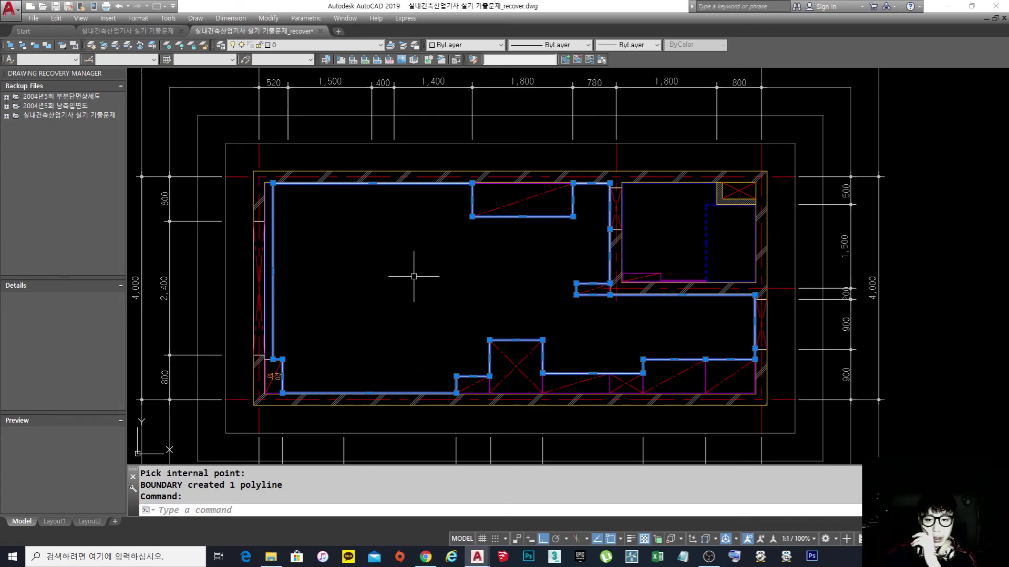
{"action": "key", "text": "Escape"}
{"action": "key", "text": "Escape"}
- Offset the main room's boundary polyline 20 units toward the inside of the room
{"action": "type", "text": "o"}
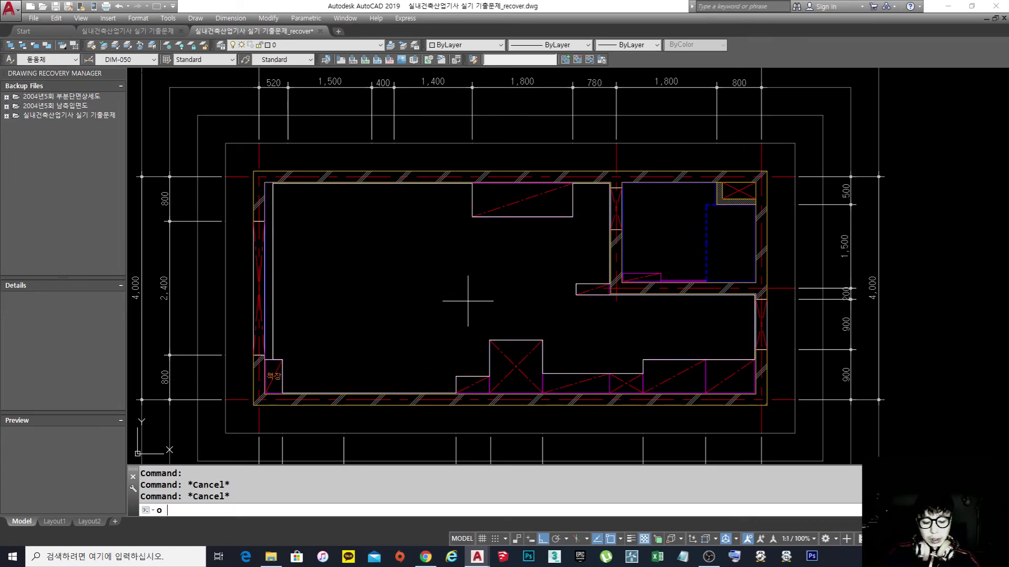
{"action": "key", "text": "Return"}
{"action": "type", "text": "20"}
{"action": "key", "text": "Return"}
{"action": "left_click", "coordinate": [463, 376]}
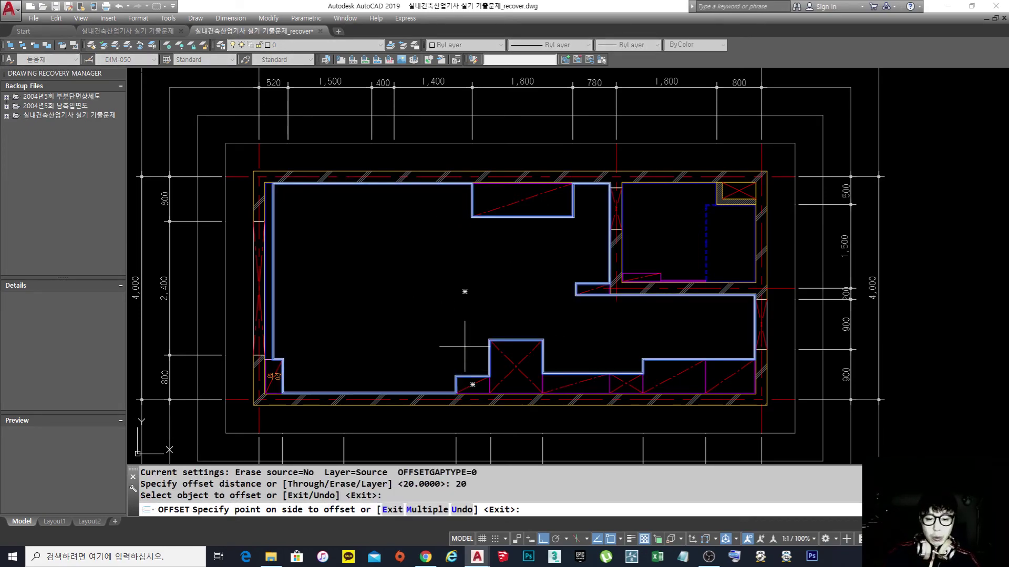
{"action": "left_click", "coordinate": [473, 342]}
{"action": "key", "text": "Return"}
- Erase the original boundary polyline that runs along the furniture outlines, keeping the inner offset copy
{"action": "scroll", "coordinate": [496, 346], "scroll_direction": "up", "scroll_amount": 6}
{"action": "type", "text": "e"}
{"action": "key", "text": "Return"}
{"action": "left_click", "coordinate": [508, 349]}
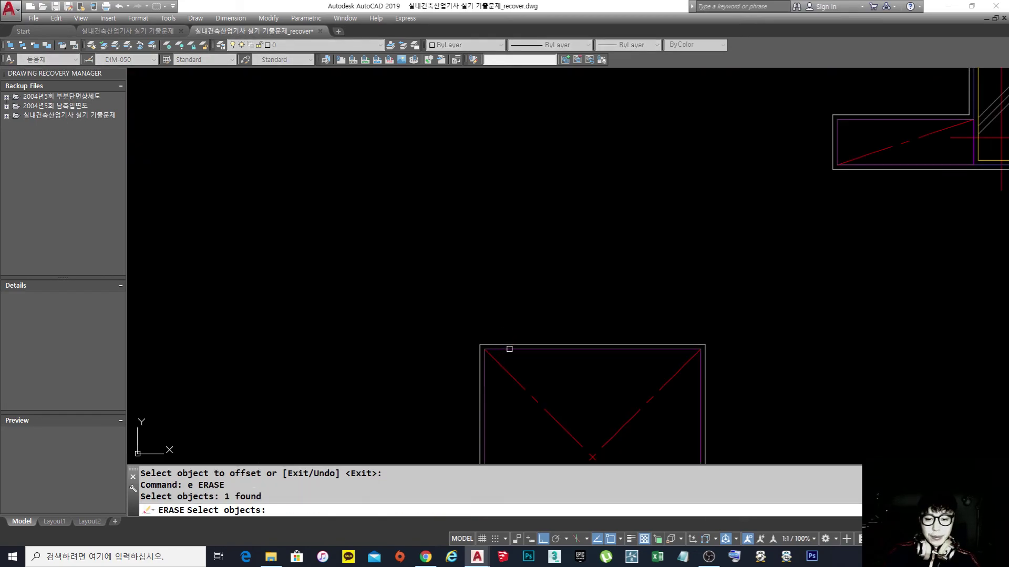
{"action": "scroll", "coordinate": [603, 330], "scroll_direction": "down", "scroll_amount": 6}
{"action": "scroll", "coordinate": [609, 331], "scroll_direction": "up", "scroll_amount": 6}
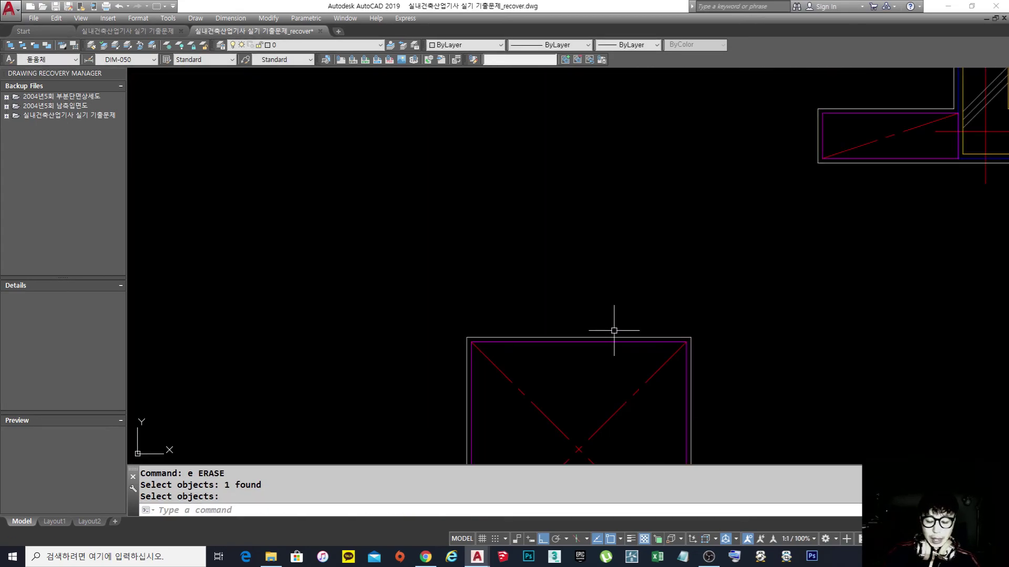
- Match the offset room outline to the properties of the blue finish line on the 마감선 layer
{"action": "scroll", "coordinate": [613, 331], "scroll_direction": "down", "scroll_amount": 2}
{"action": "type", "text": "ma"}
{"action": "key", "text": "Return"}
{"action": "scroll", "coordinate": [631, 292], "scroll_direction": "down", "scroll_amount": 5}
{"action": "scroll", "coordinate": [553, 364], "scroll_direction": "up", "scroll_amount": 8}
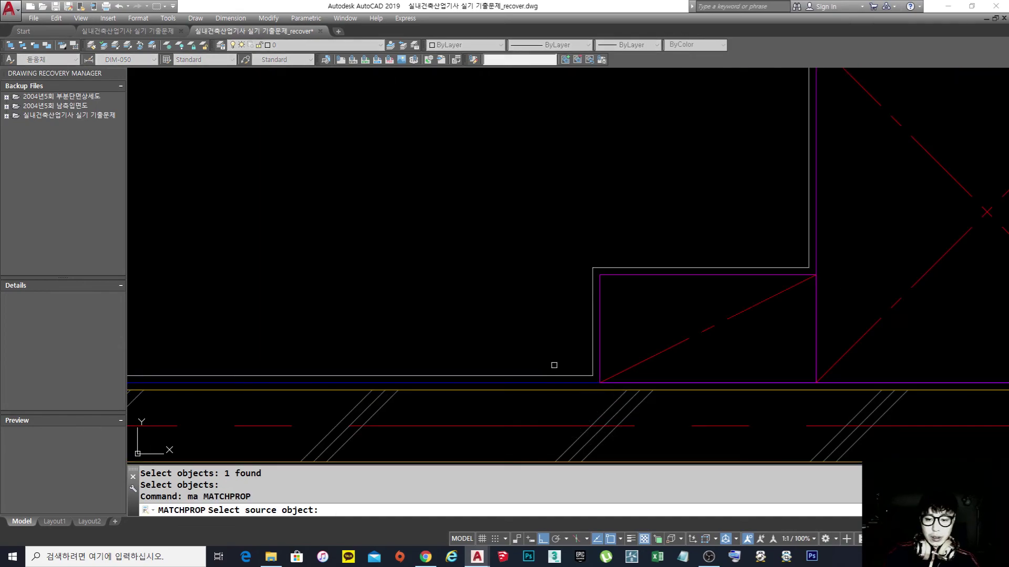
{"action": "left_click", "coordinate": [561, 385]}
{"action": "left_click", "coordinate": [563, 374]}
{"action": "key", "text": "Return"}
{"action": "left_click", "coordinate": [565, 375]}
{"action": "scroll", "coordinate": [549, 266], "scroll_direction": "down", "scroll_amount": 3}
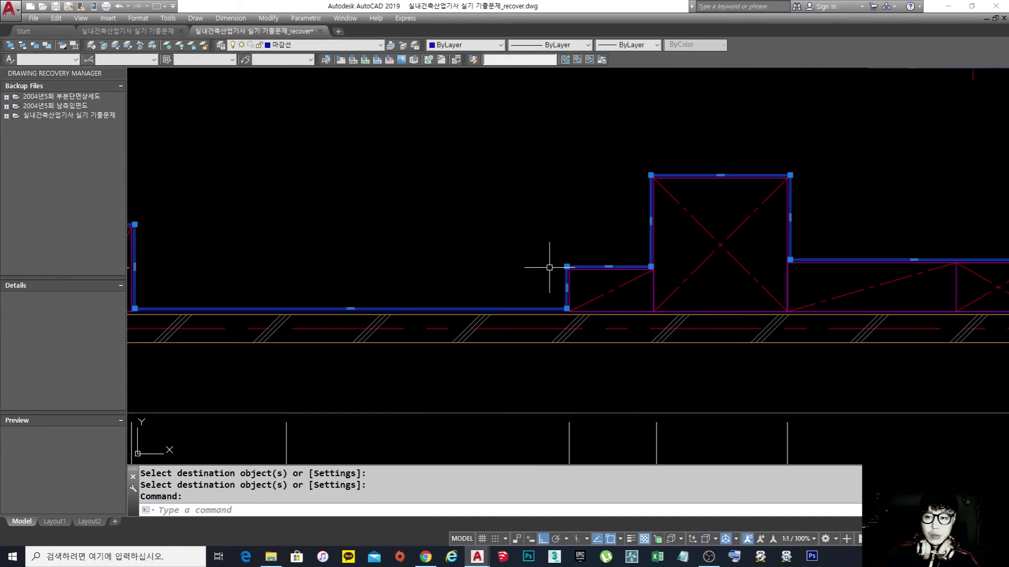
{"action": "middle_click_drag", "start_coordinate": [565, 268], "coordinate": [507, 354]}
{"action": "key", "text": "Escape"}
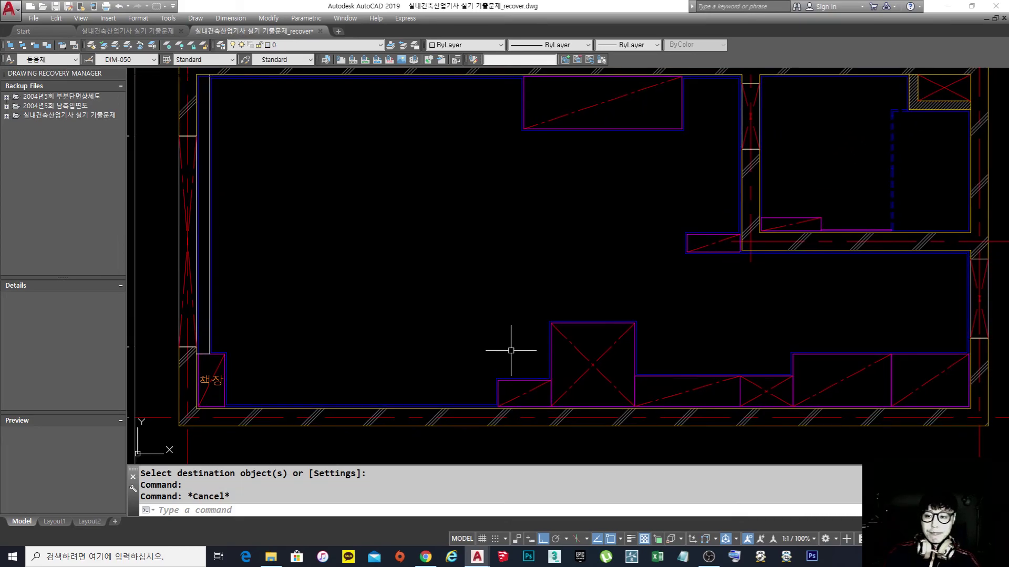
- Look over the bathroom's fixture outlines and switch to Chrome to view the 욕실 image search results
{"action": "middle_click_drag", "start_coordinate": [723, 329], "coordinate": [696, 347]}
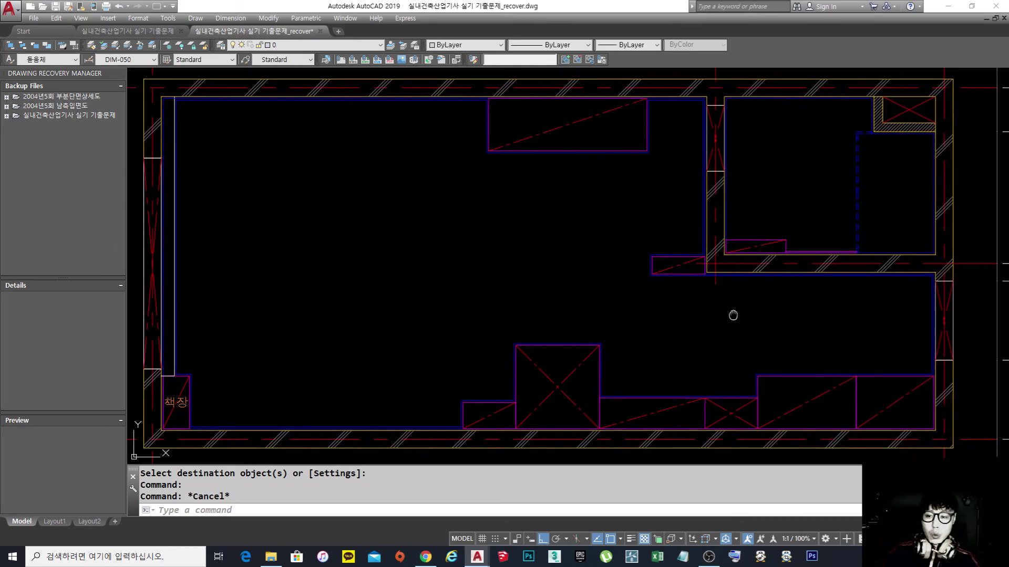
{"action": "middle_click_drag", "start_coordinate": [734, 313], "coordinate": [502, 380]}
{"action": "scroll", "coordinate": [581, 231], "scroll_direction": "up", "scroll_amount": 5}
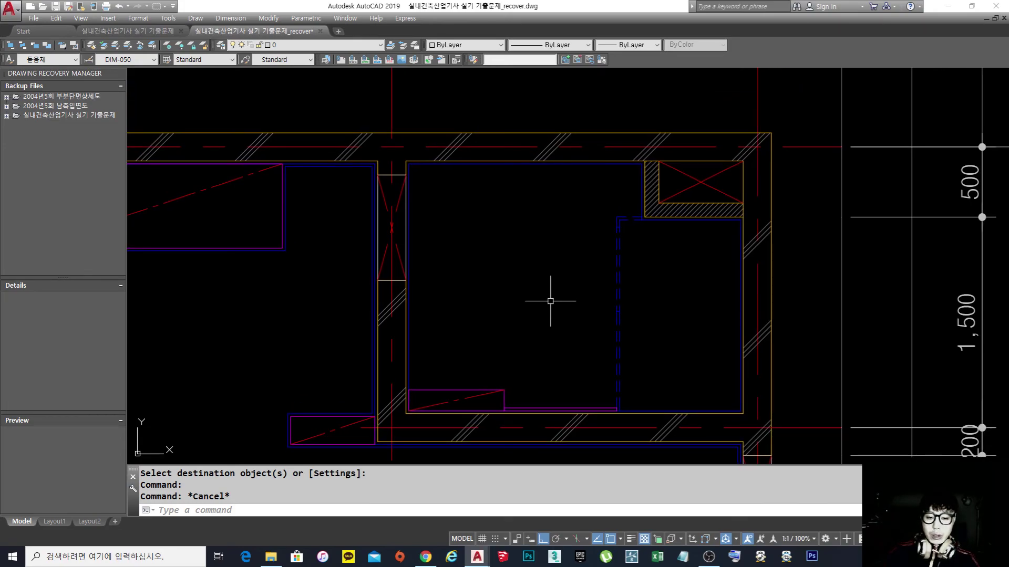
{"action": "scroll", "coordinate": [430, 391], "scroll_direction": "up", "scroll_amount": 5}
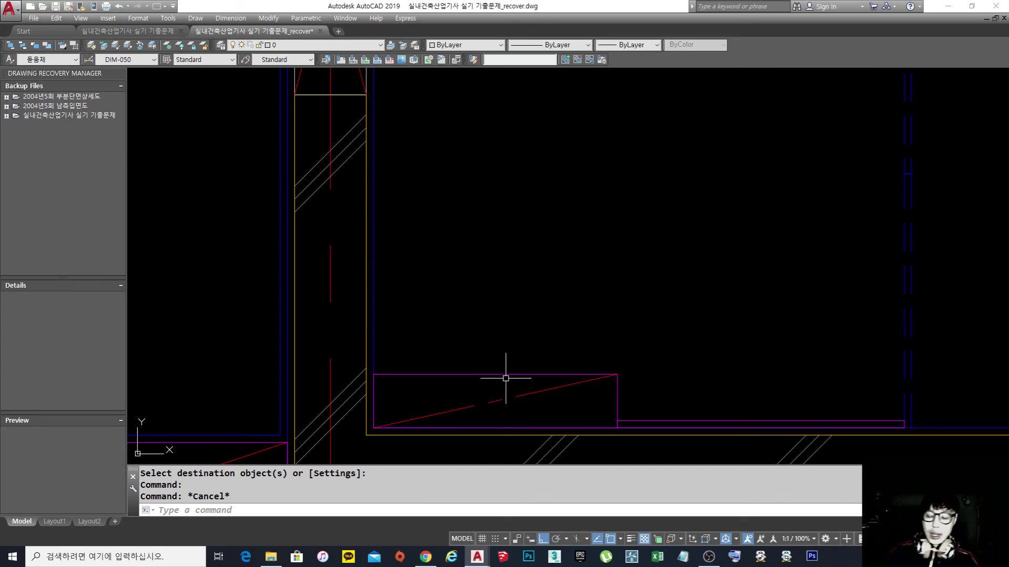
{"action": "scroll", "coordinate": [402, 356], "scroll_direction": "down", "scroll_amount": 2}
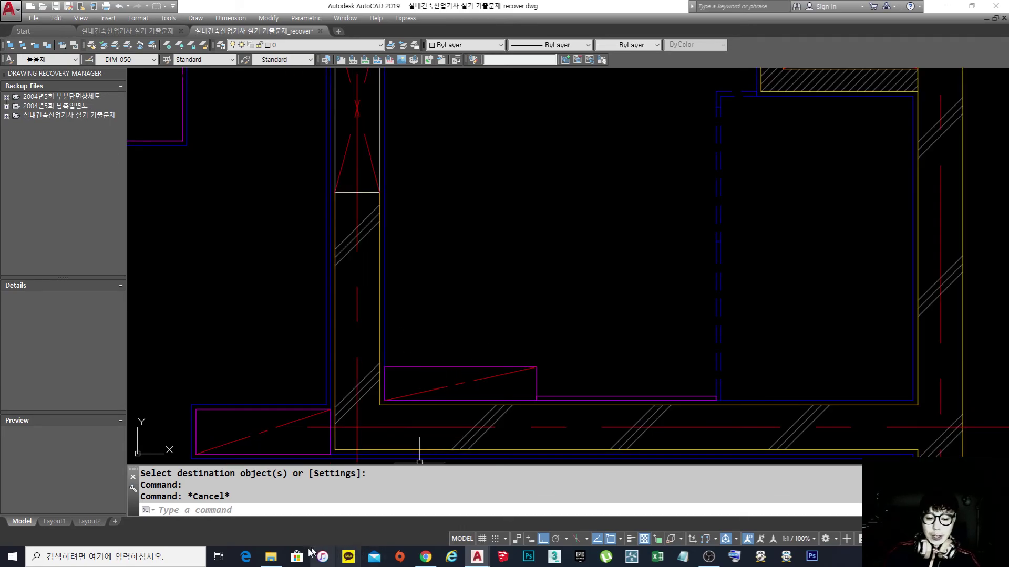
{"action": "left_click", "coordinate": [426, 556]}
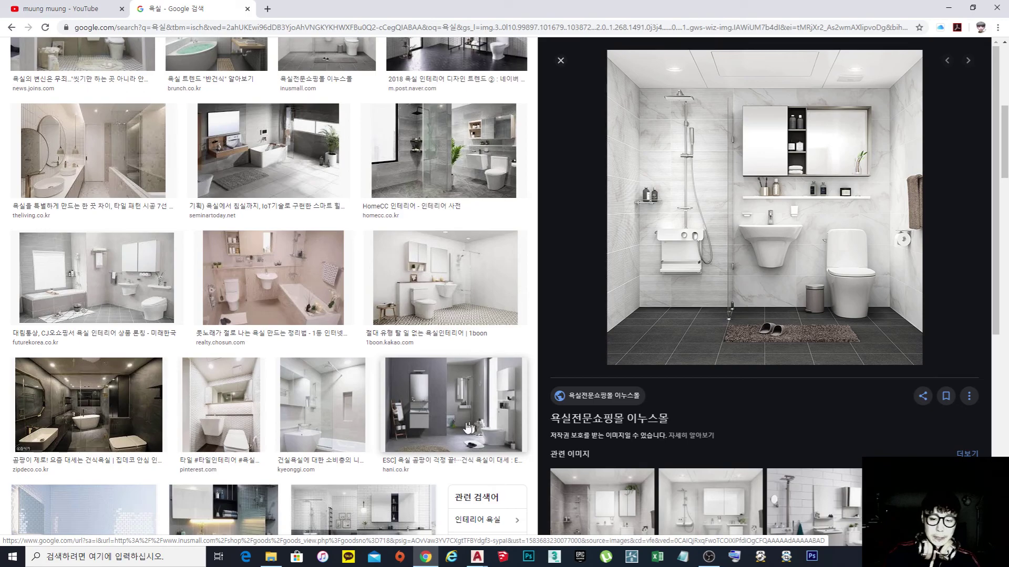
- View the Pinterest bathroom image with hexagonal wall tiles and return to the bathroom area of the AutoCAD floor plan
{"action": "left_click", "coordinate": [236, 431]}
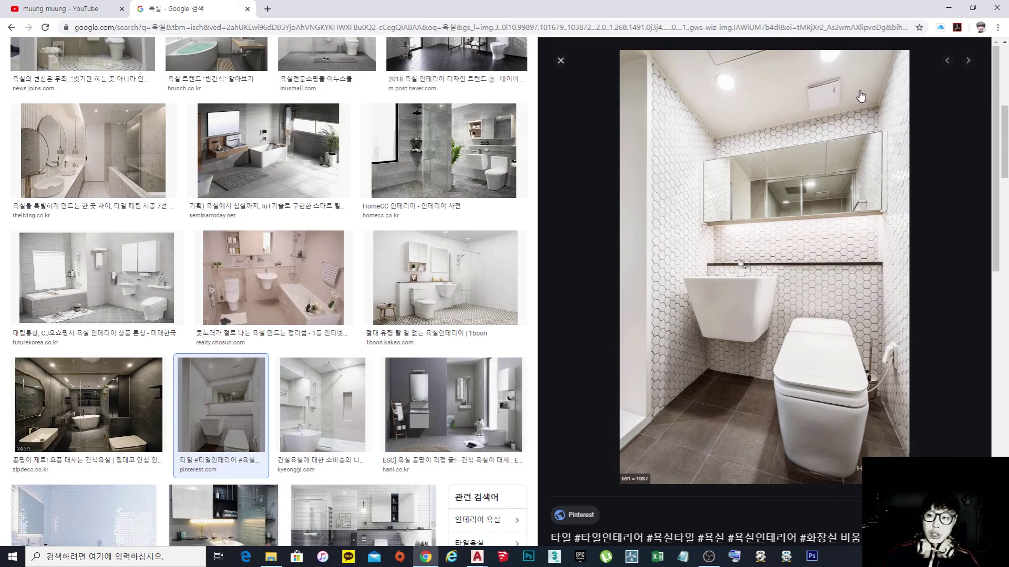
{"action": "left_click", "coordinate": [949, 8]}
{"action": "middle_click_drag", "start_coordinate": [505, 233], "coordinate": [462, 291]}
{"action": "scroll", "coordinate": [462, 291], "scroll_direction": "down", "scroll_amount": 2}
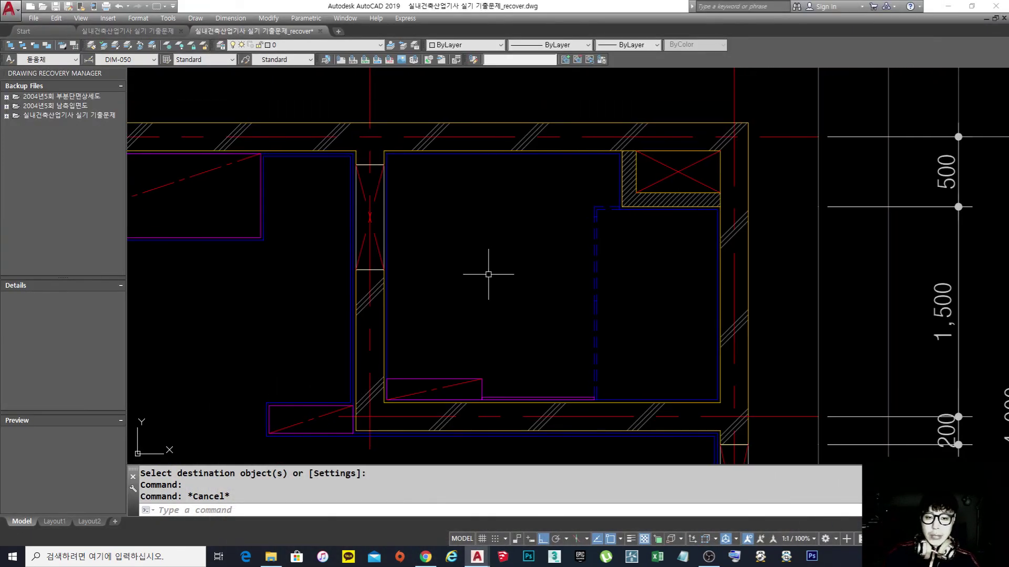
- Start a polyline at the bathroom finish line's upper-left corner and trace it along the upper wall and around the hatched duct shaft
{"action": "type", "text": "pl"}
{"action": "key", "text": "Return"}
{"action": "scroll", "coordinate": [400, 160], "scroll_direction": "up", "scroll_amount": 4}
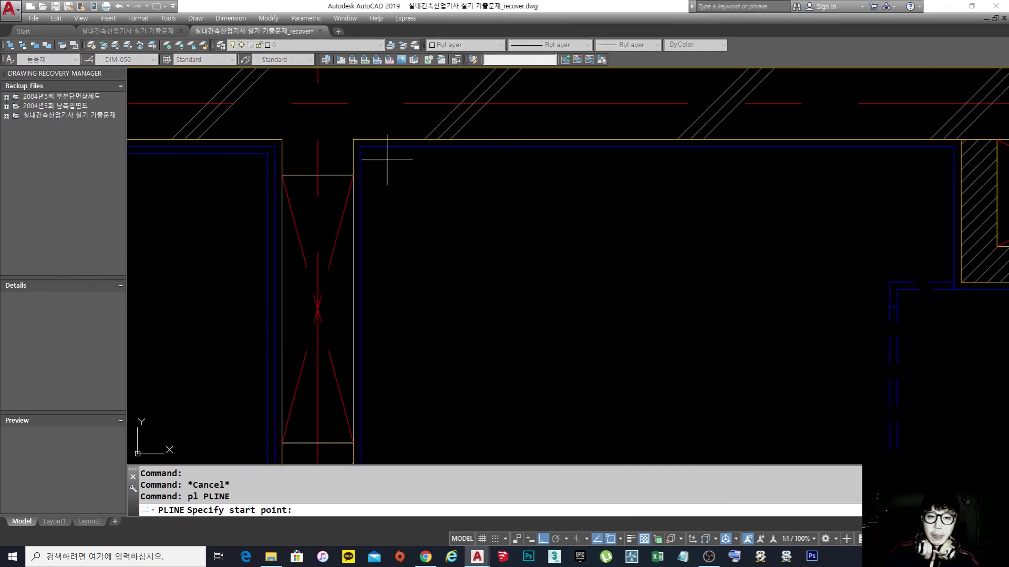
{"action": "left_click", "coordinate": [360, 147]}
{"action": "scroll", "coordinate": [499, 173], "scroll_direction": "down", "scroll_amount": 3}
{"action": "scroll", "coordinate": [563, 208], "scroll_direction": "up", "scroll_amount": 2}
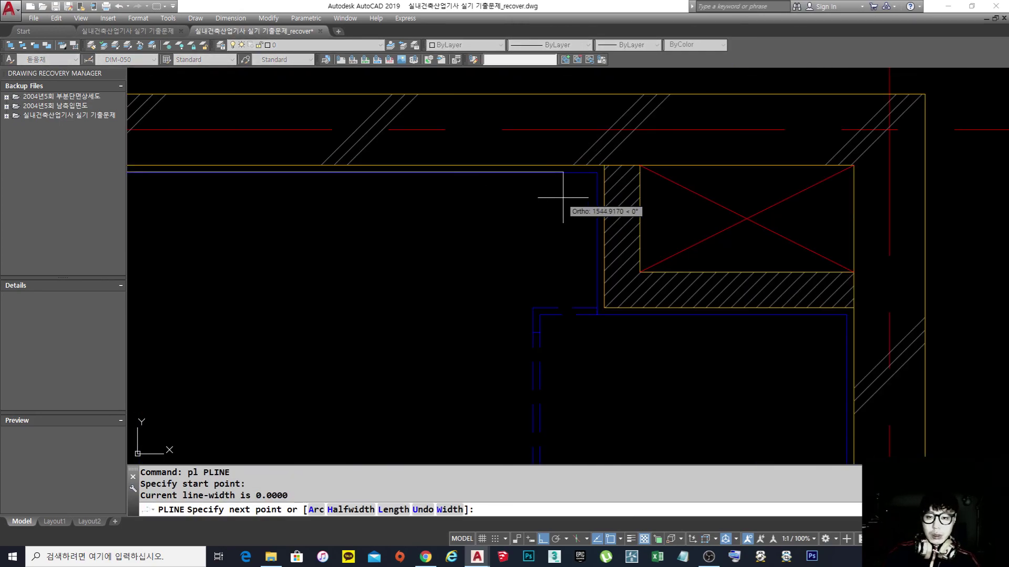
{"action": "left_click", "coordinate": [597, 172]}
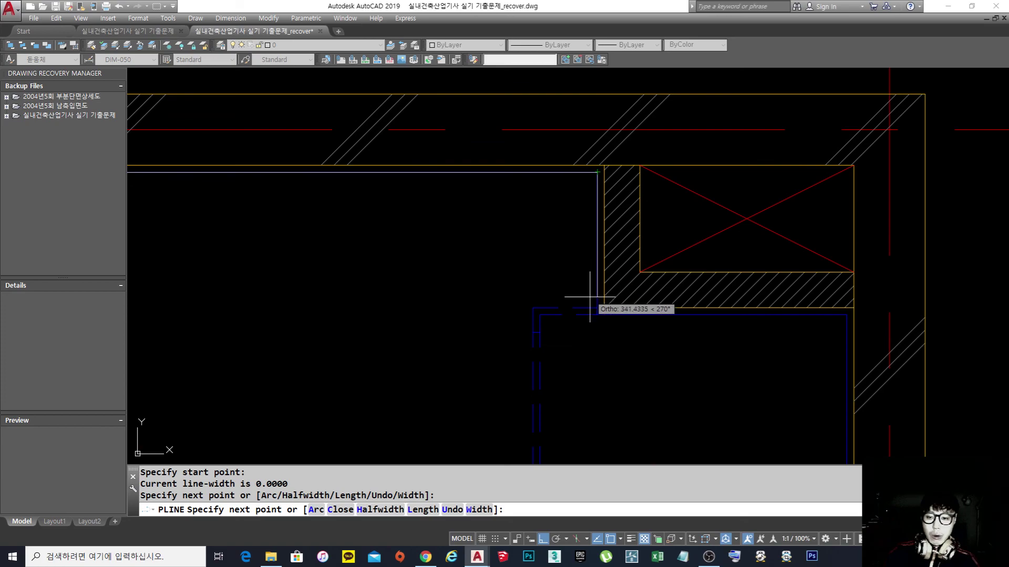
{"action": "left_click", "coordinate": [597, 314]}
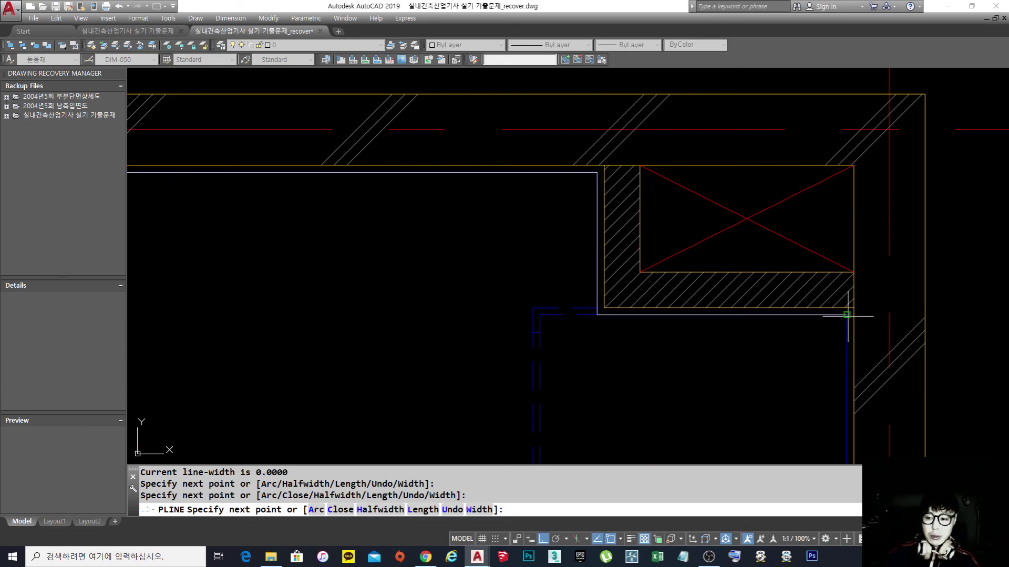
{"action": "left_click", "coordinate": [846, 315]}
- Continue the polyline down the bathroom's right wall, along the lower wall and up the left wall, and close it
{"action": "scroll", "coordinate": [762, 241], "scroll_direction": "down", "scroll_amount": 4}
{"action": "middle_click_drag", "start_coordinate": [787, 406], "coordinate": [788, 288]}
{"action": "scroll", "coordinate": [785, 294], "scroll_direction": "up", "scroll_amount": 2}
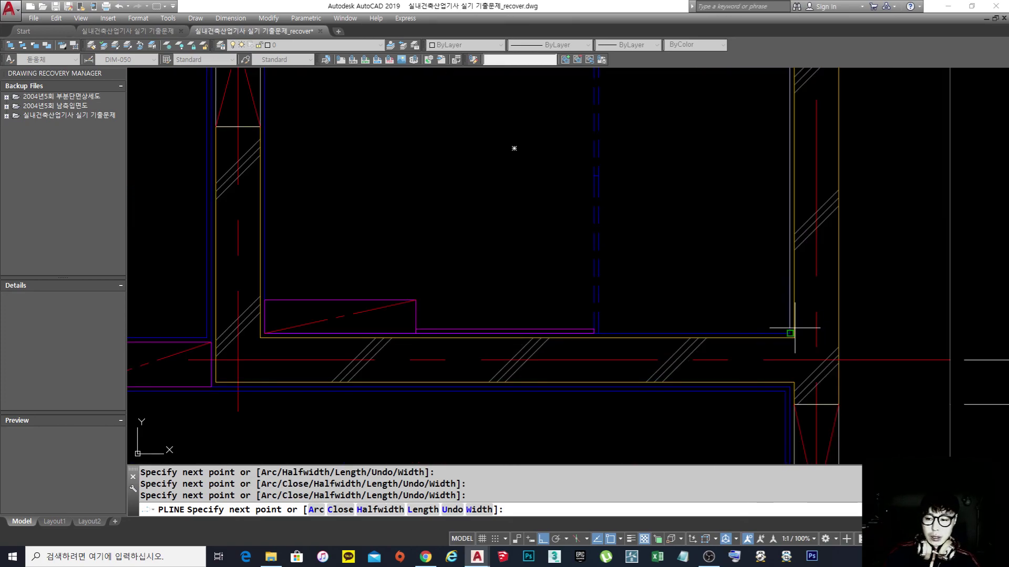
{"action": "left_click", "coordinate": [790, 333]}
{"action": "scroll", "coordinate": [224, 334], "scroll_direction": "up", "scroll_amount": 2}
{"action": "left_click", "coordinate": [342, 353]}
{"action": "scroll", "coordinate": [383, 193], "scroll_direction": "down", "scroll_amount": 3}
{"action": "middle_click_drag", "start_coordinate": [383, 194], "coordinate": [385, 372]}
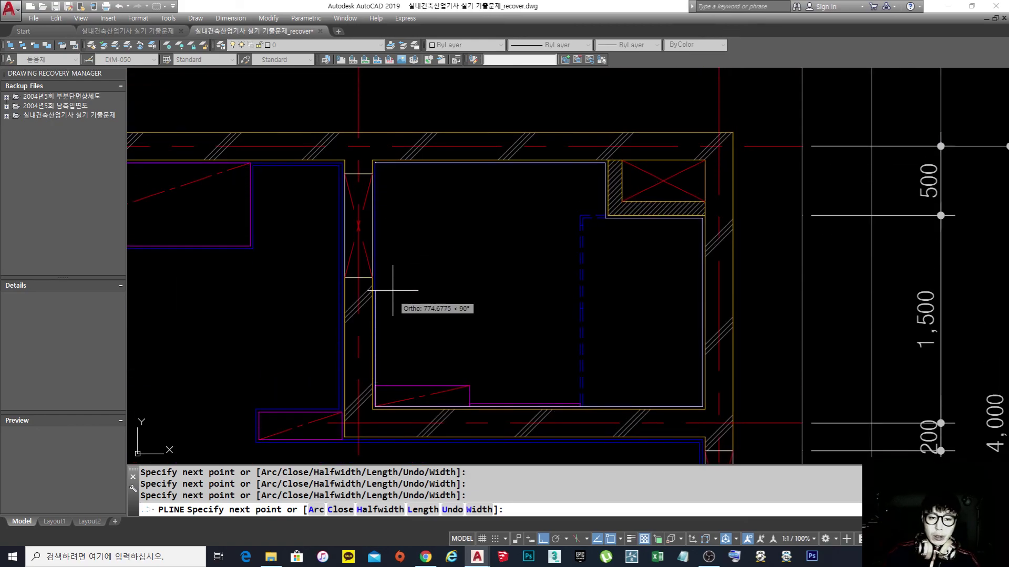
{"action": "left_click", "coordinate": [377, 164]}
{"action": "type", "text": "c"}
{"action": "key", "text": "Return"}
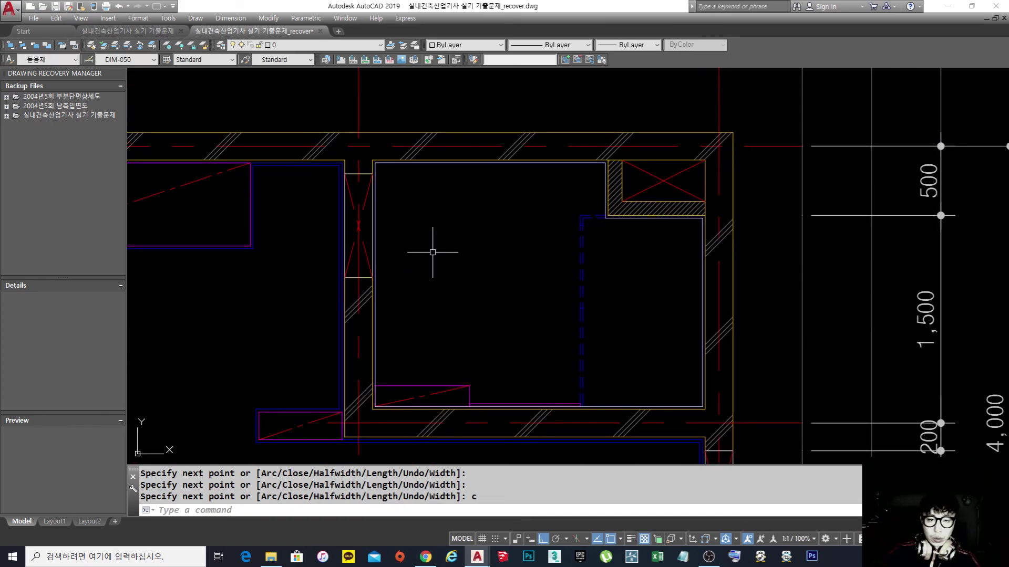
- Offset the closed bathroom polyline 20 units toward the inside of the room
{"action": "type", "text": "o"}
{"action": "key", "text": "Return"}
{"action": "type", "text": "20"}
{"action": "key", "text": "Return"}
{"action": "scroll", "coordinate": [383, 166], "scroll_direction": "up", "scroll_amount": 3}
{"action": "left_click", "coordinate": [385, 162]}
{"action": "left_click", "coordinate": [385, 193]}
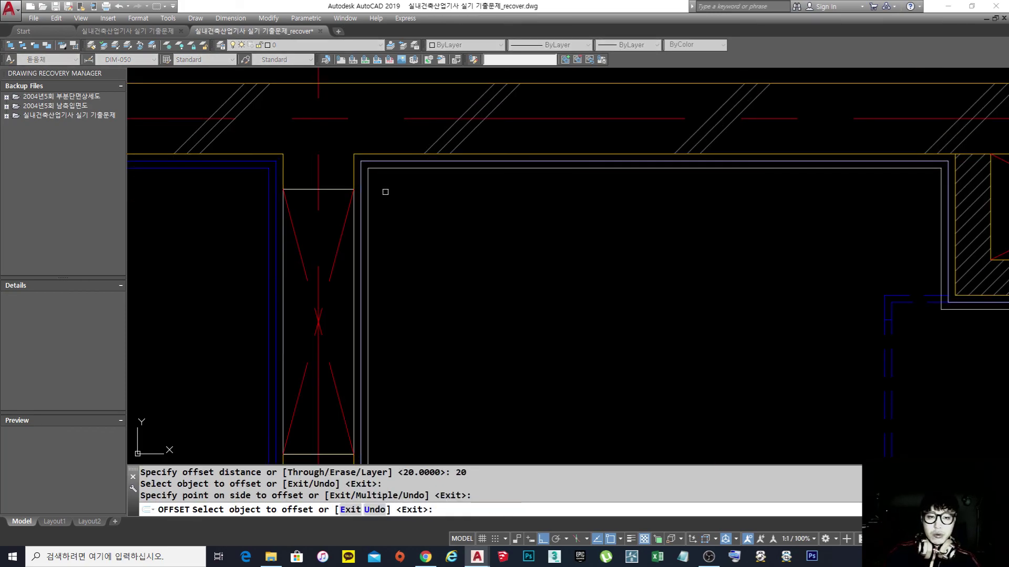
{"action": "key", "text": "Return"}
- Erase the traced bathroom polyline lying over the outer finish line, keeping the inner offset copy
{"action": "scroll", "coordinate": [367, 162], "scroll_direction": "up", "scroll_amount": 2}
{"action": "type", "text": "e"}
{"action": "key", "text": "Return"}
{"action": "left_click", "coordinate": [376, 158]}
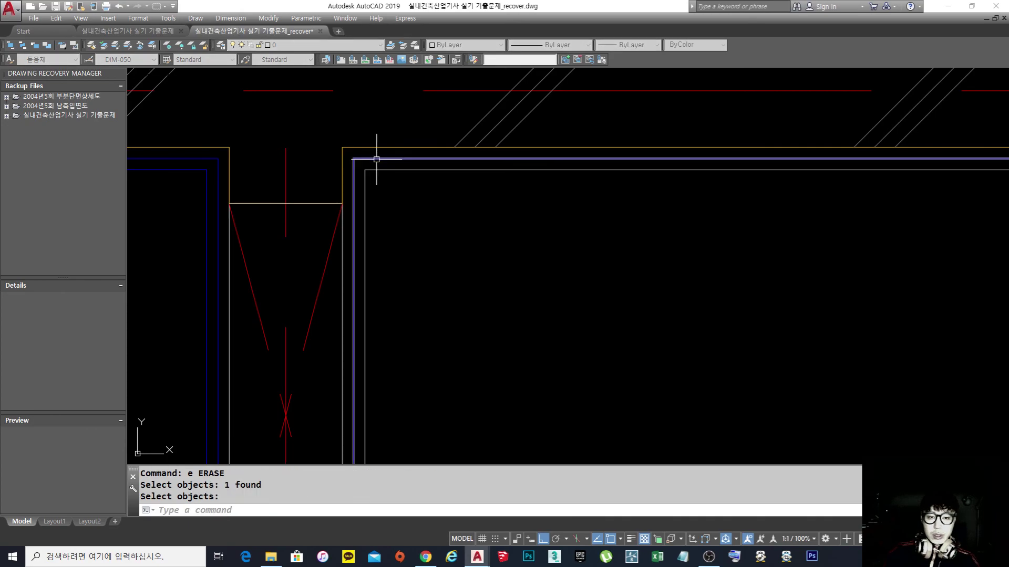
{"action": "key", "text": "Return"}
{"action": "scroll", "coordinate": [426, 207], "scroll_direction": "down", "scroll_amount": 5}
{"action": "scroll", "coordinate": [417, 203], "scroll_direction": "up", "scroll_amount": 7}
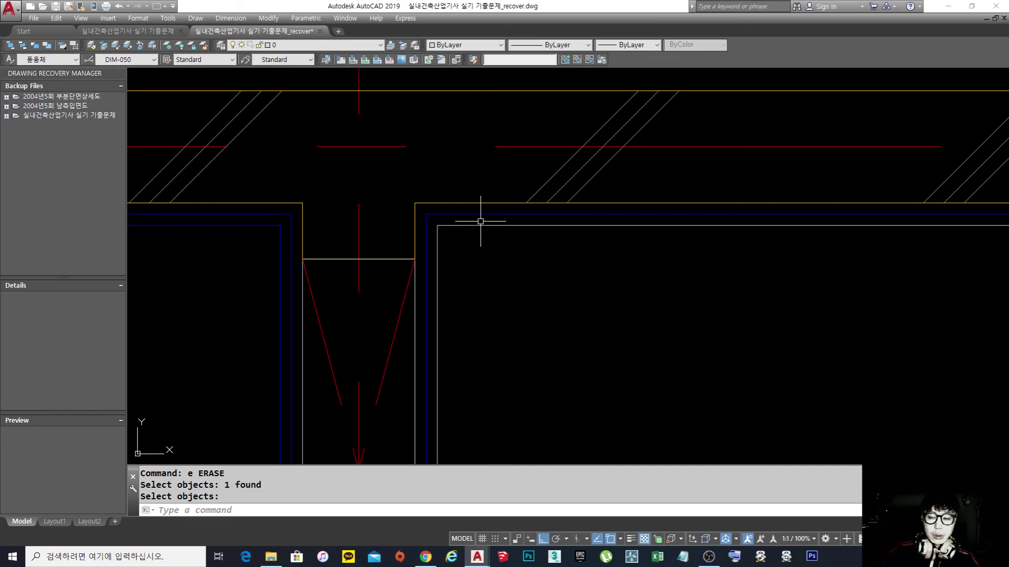
- Match the offset bathroom outline to the properties of the blue finish line beside it
{"action": "type", "text": "ma"}
{"action": "key", "text": "Return"}
{"action": "left_click", "coordinate": [477, 214]}
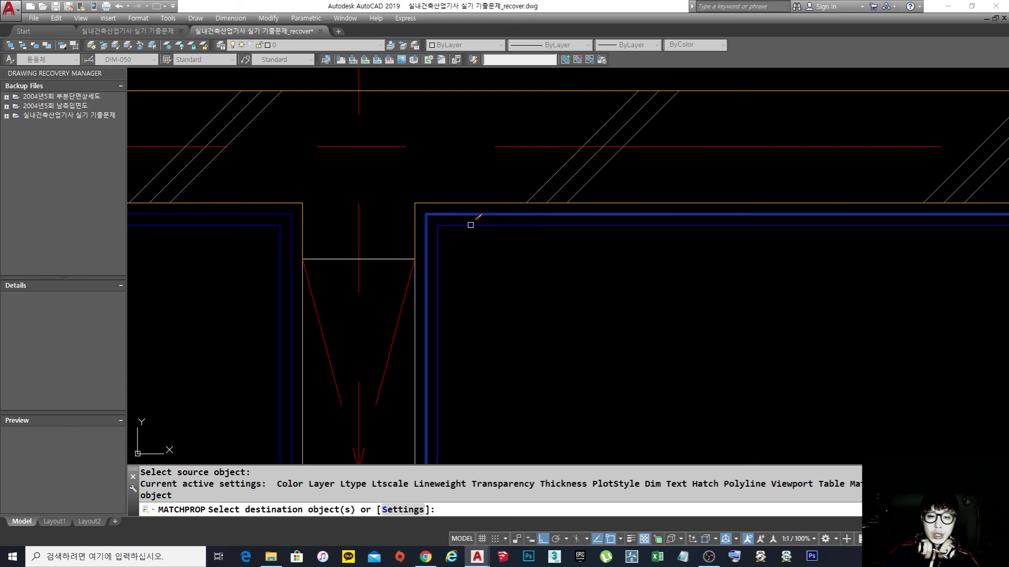
{"action": "left_click", "coordinate": [471, 225]}
{"action": "key", "text": "Return"}
- Select the bathroom's two finish outlines to check them around the lower-left fixture, clear the selection and review the whole floor plan
{"action": "left_click", "coordinate": [466, 225]}
{"action": "left_click", "coordinate": [469, 214]}
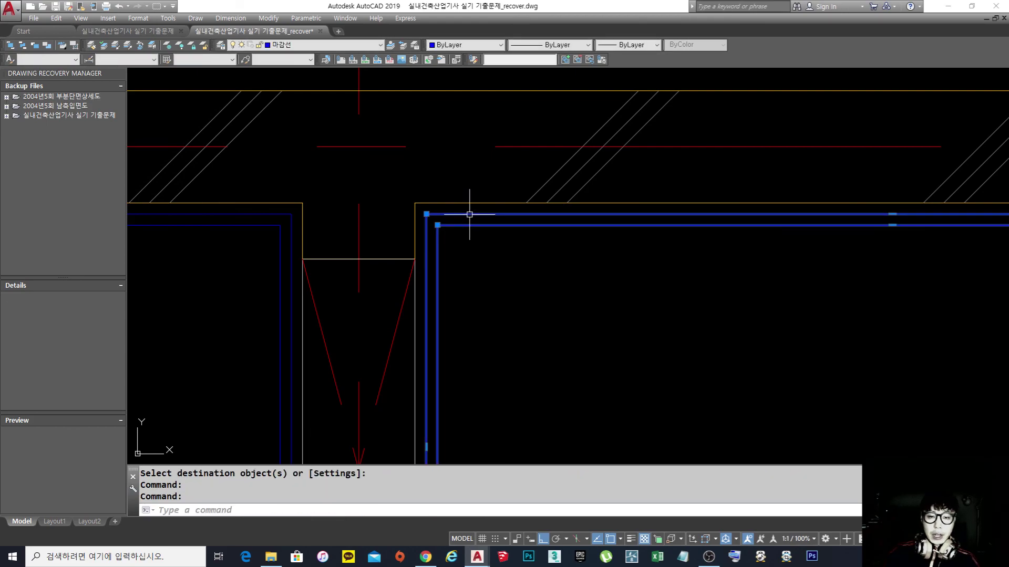
{"action": "scroll", "coordinate": [457, 217], "scroll_direction": "down", "scroll_amount": 4}
{"action": "scroll", "coordinate": [466, 288], "scroll_direction": "up", "scroll_amount": 6}
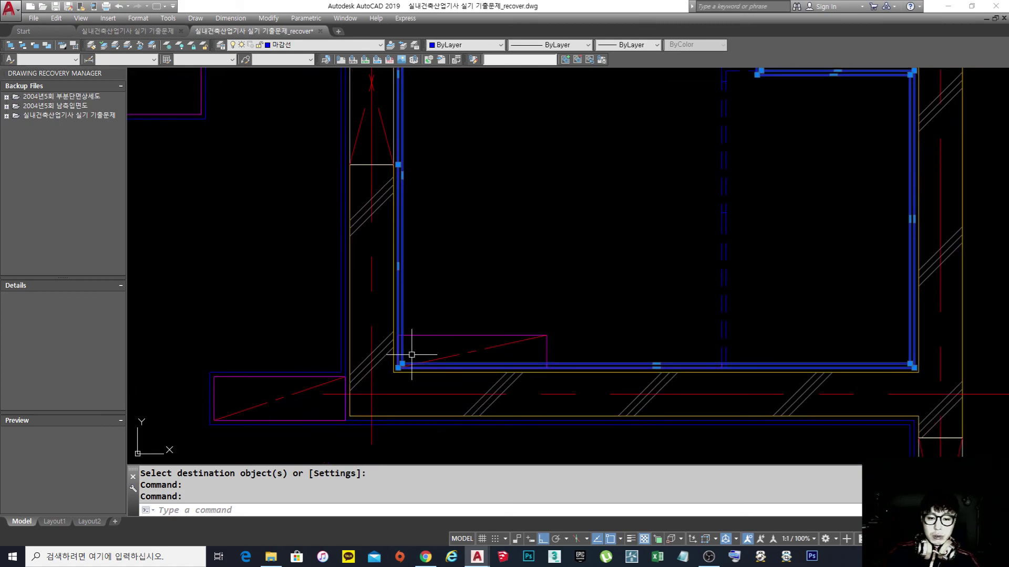
{"action": "scroll", "coordinate": [411, 354], "scroll_direction": "up", "scroll_amount": 2}
{"action": "key", "text": "Escape"}
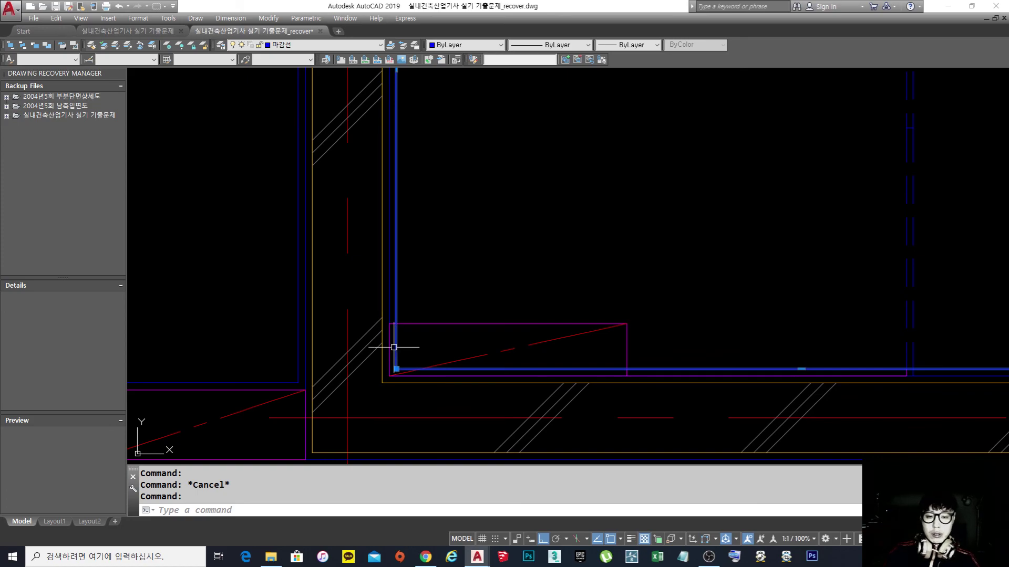
{"action": "key", "text": "Escape"}
{"action": "scroll", "coordinate": [504, 274], "scroll_direction": "down", "scroll_amount": 4}
{"action": "middle_click_drag", "start_coordinate": [536, 275], "coordinate": [543, 346]}
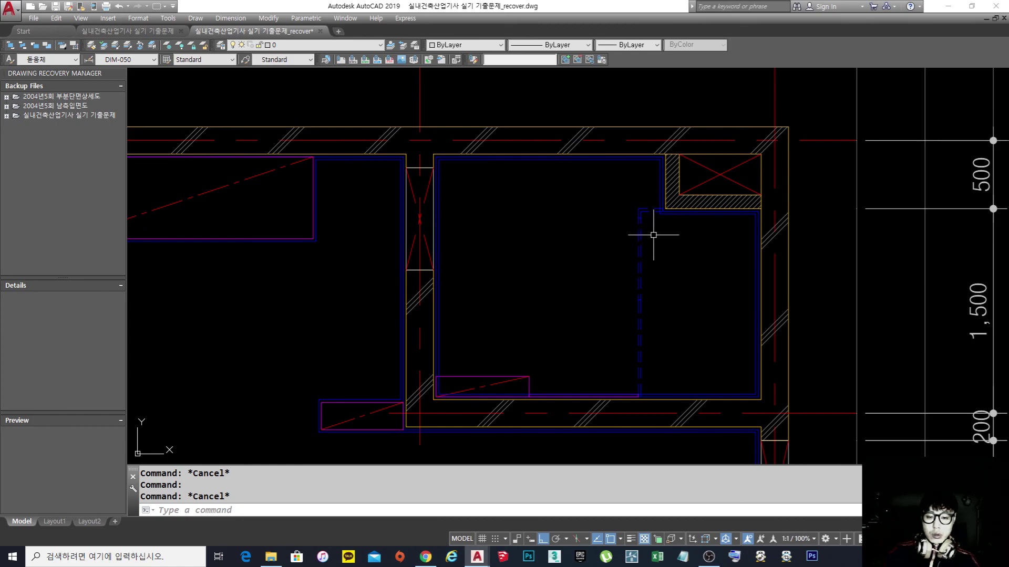
{"action": "scroll", "coordinate": [654, 234], "scroll_direction": "down", "scroll_amount": 5}
{"action": "middle_click_drag", "start_coordinate": [446, 279], "coordinate": [507, 286]}
{"action": "middle_click_drag", "start_coordinate": [402, 312], "coordinate": [402, 286]}
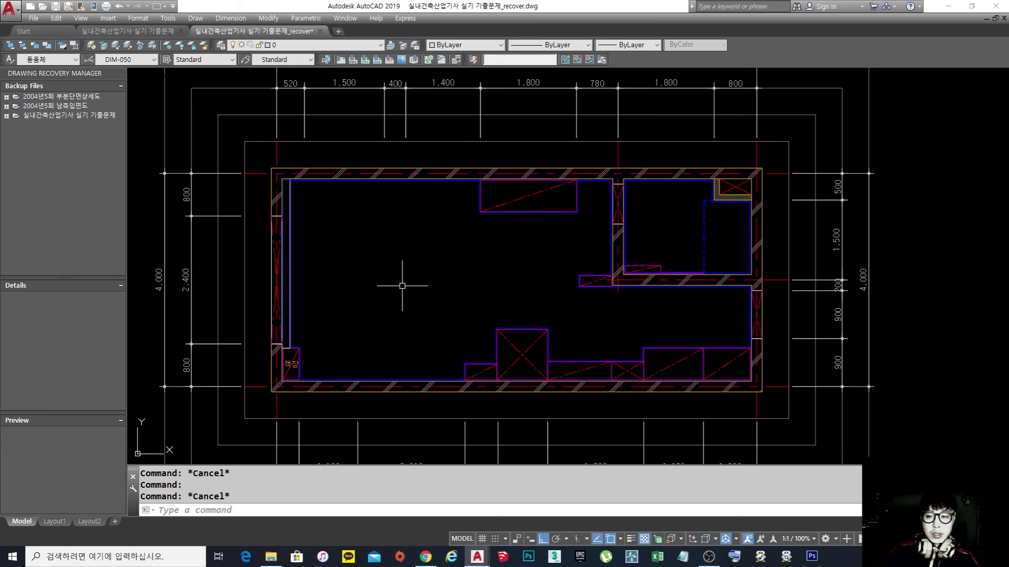